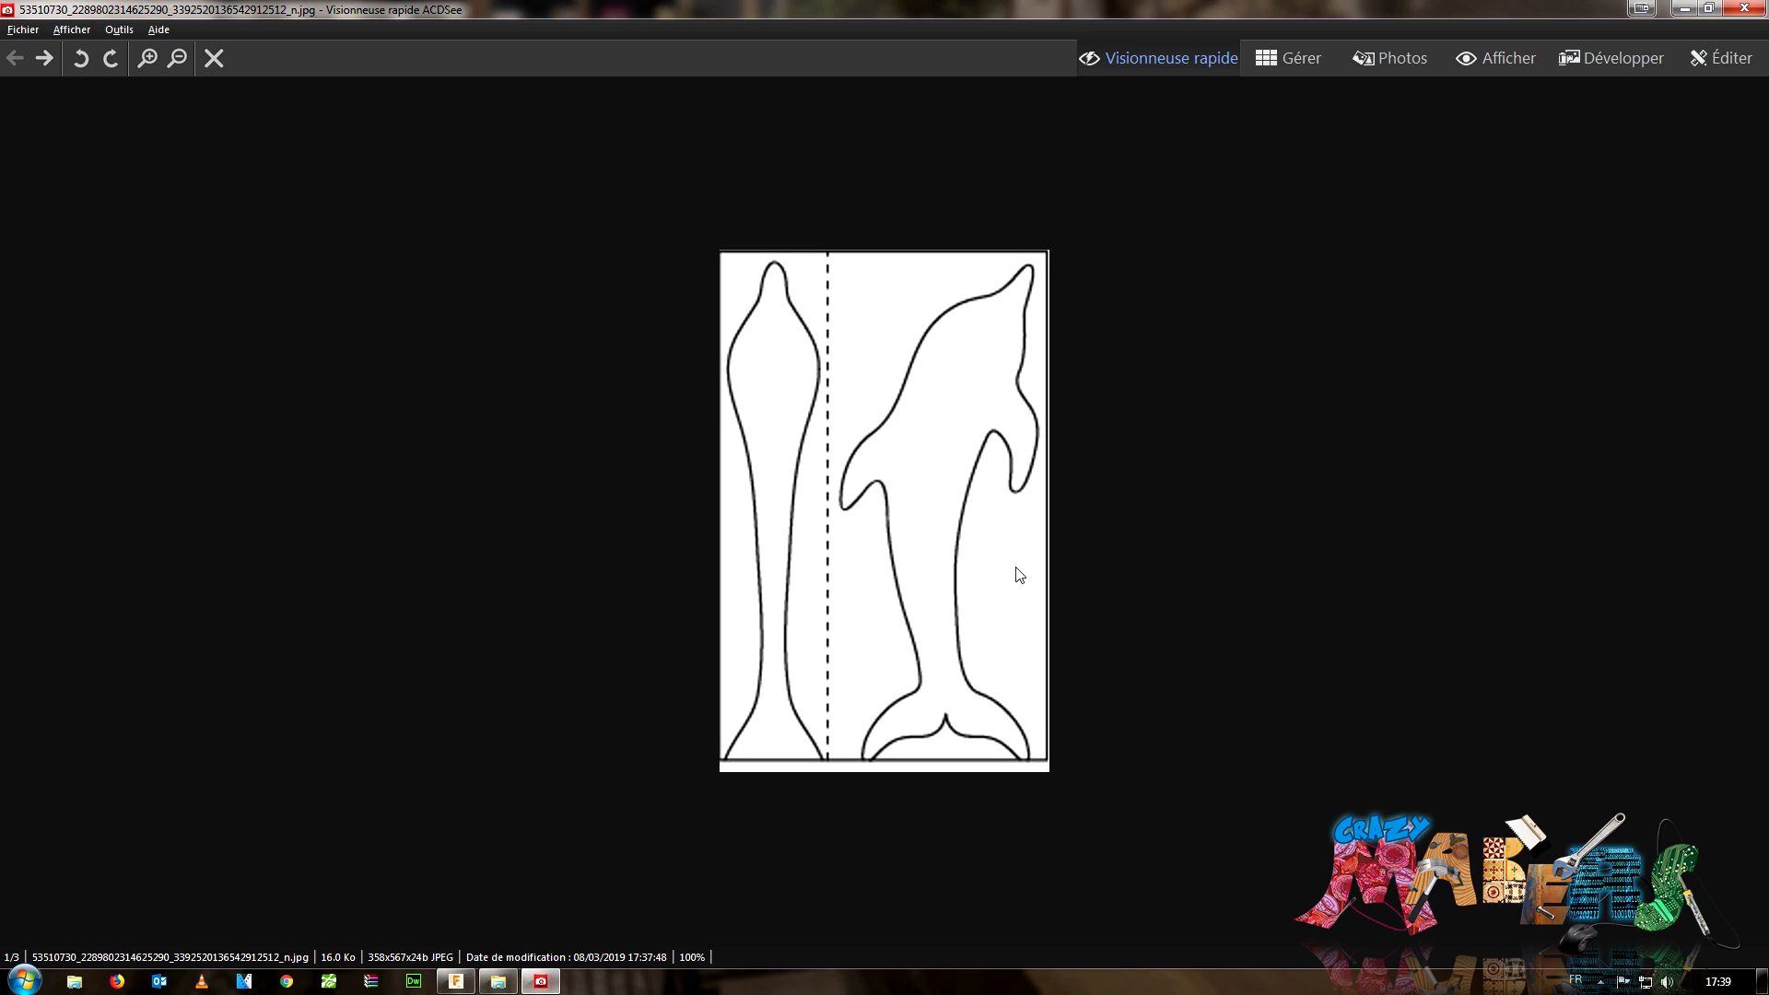
# - Look through the dolphin reference images, comparing the combined drawing with the separate side and top views
pyautogui.scroll(-1, 1017, 568)
pyautogui.scroll(-1, 1016, 568)
pyautogui.scroll(1, 1016, 568)
pyautogui.scroll(1, 1018, 569)
pyautogui.scroll(-1, 1017, 568)
pyautogui.scroll(-1, 1017, 568)
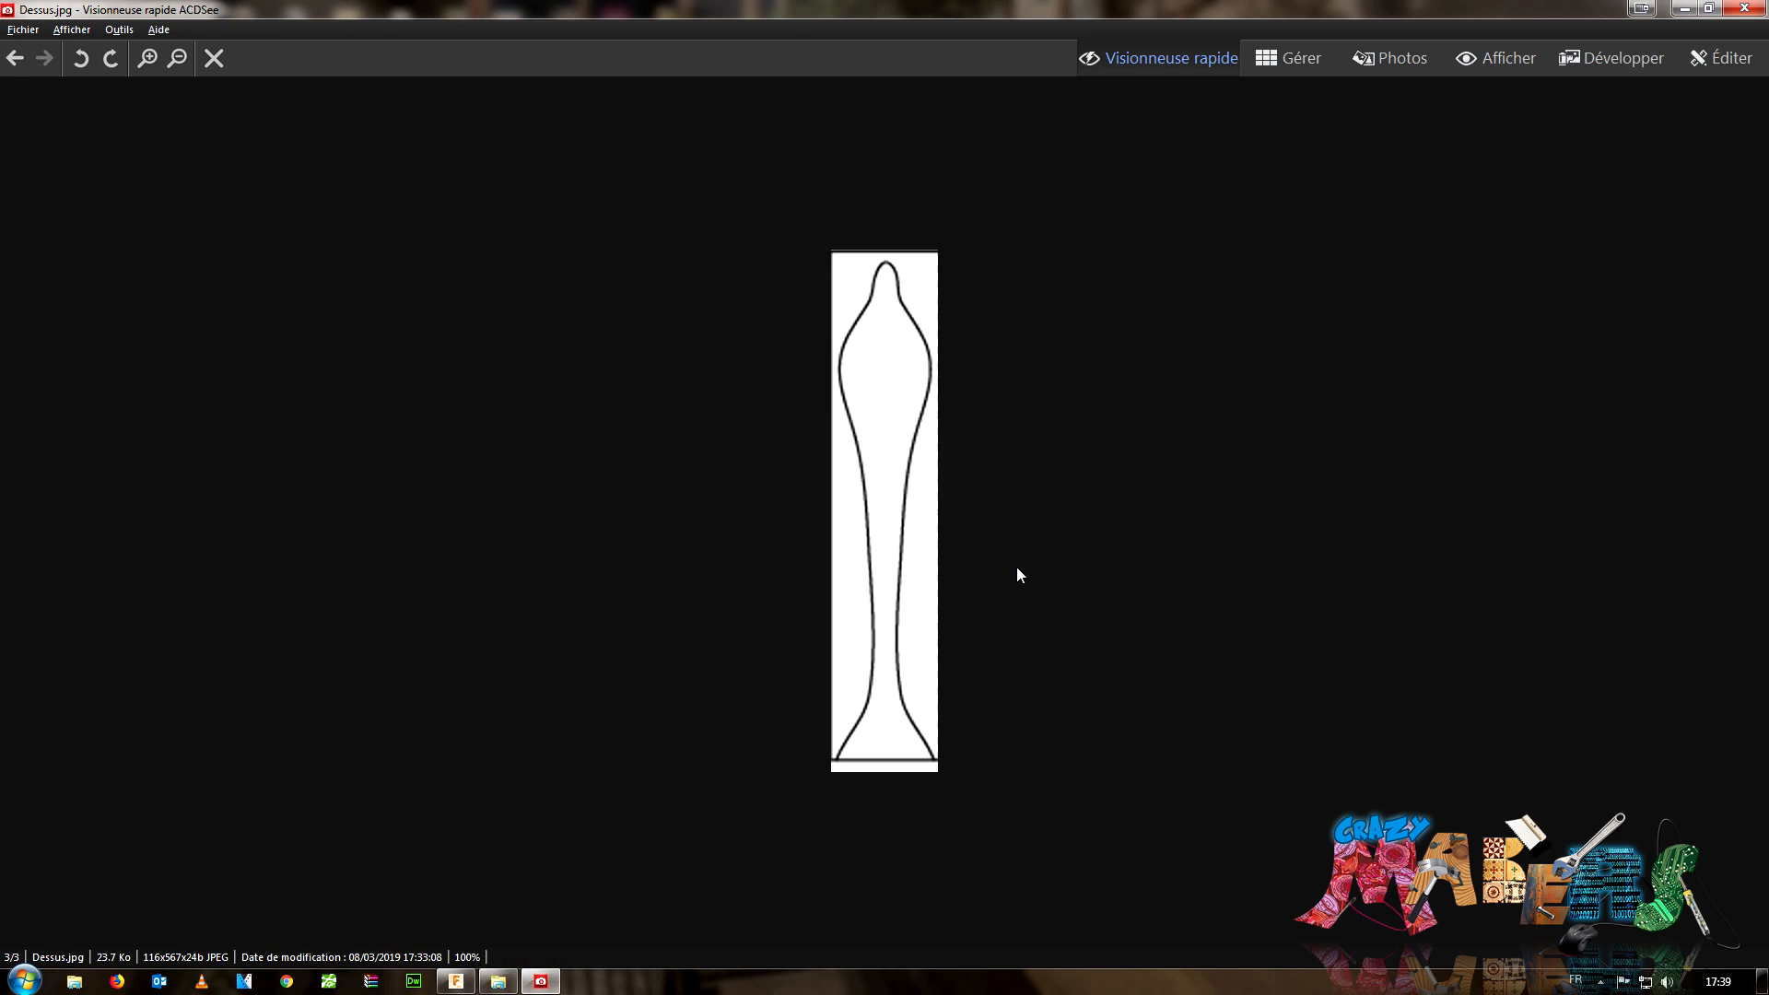
# - Switch to Fusion 360 and attach Coté.jpg as a canvas on the vertical YZ plane
pyautogui.click(456, 981)
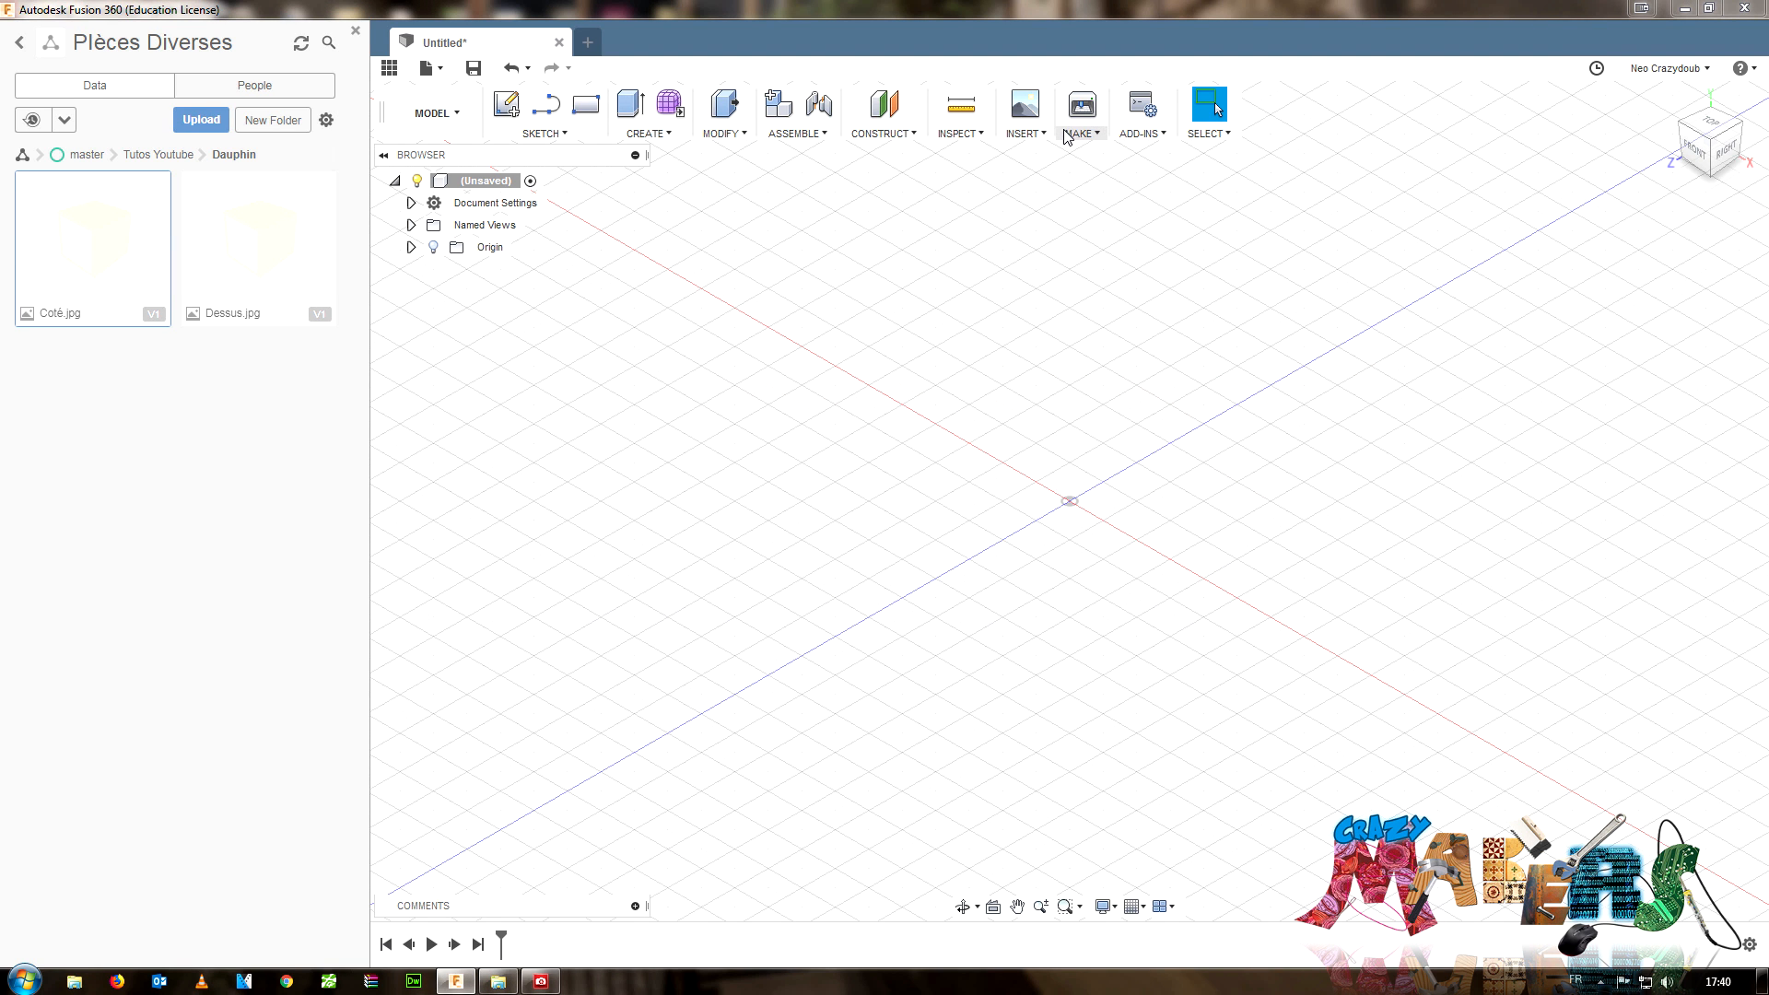
pyautogui.click(1024, 129)
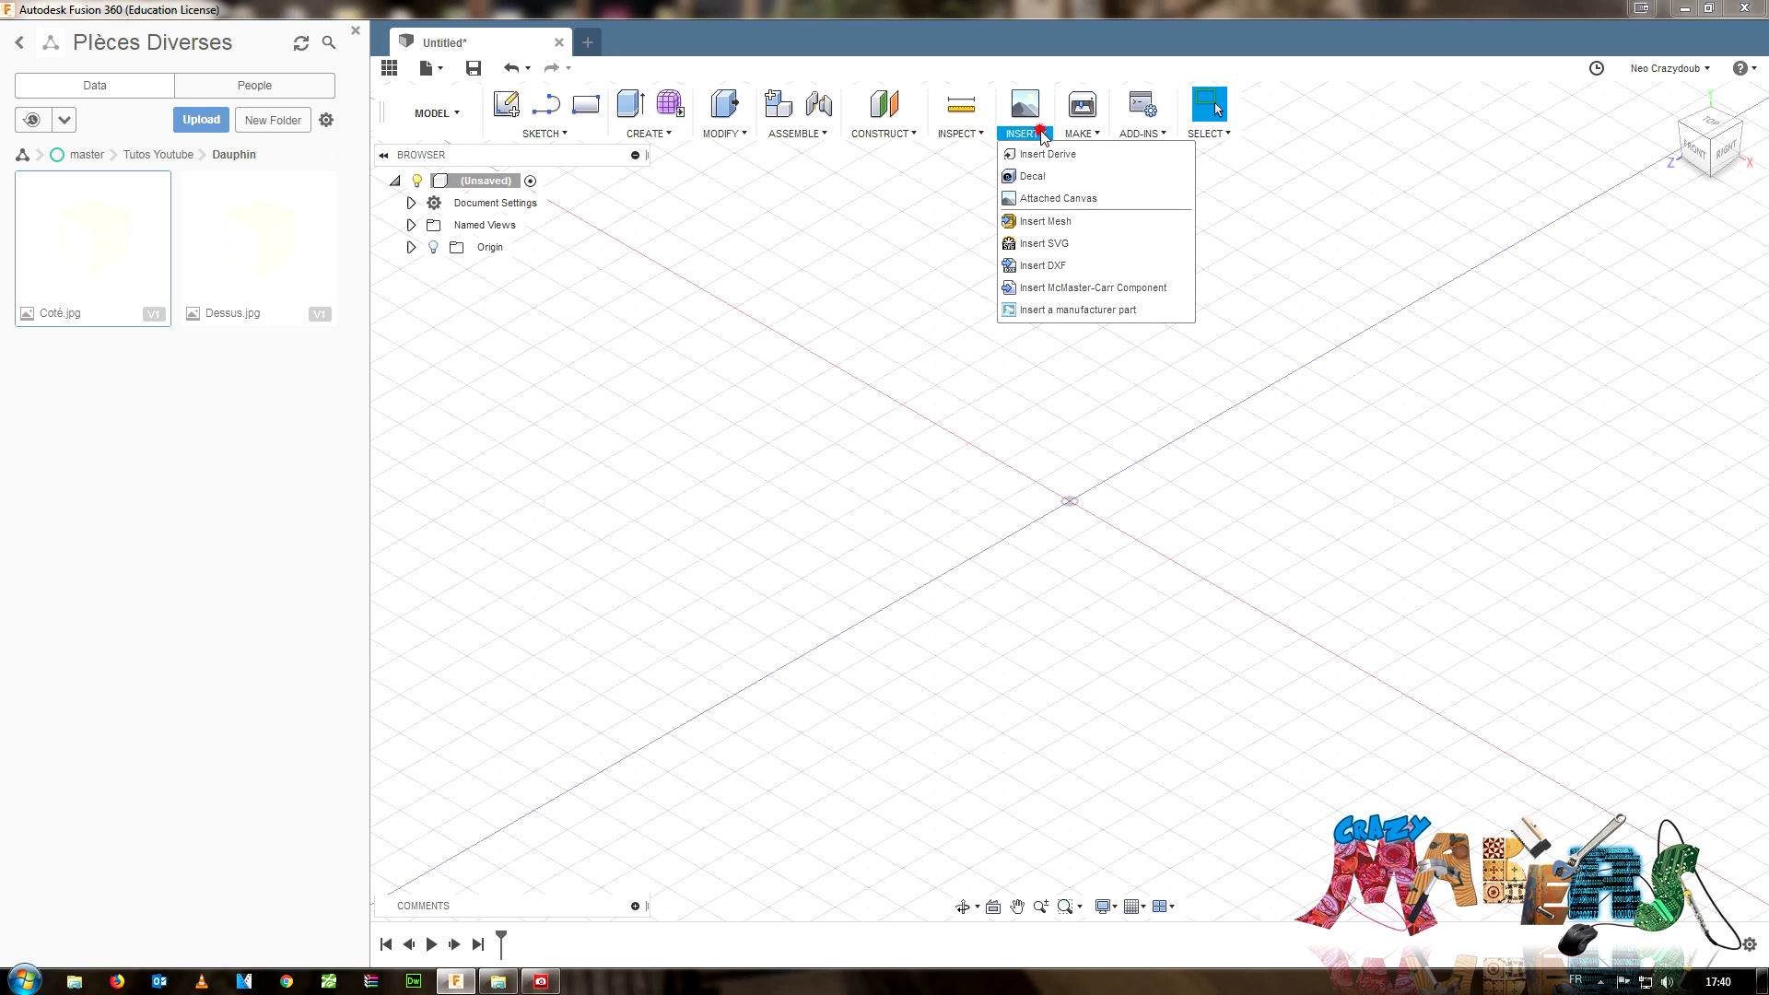
pyautogui.click(1069, 198)
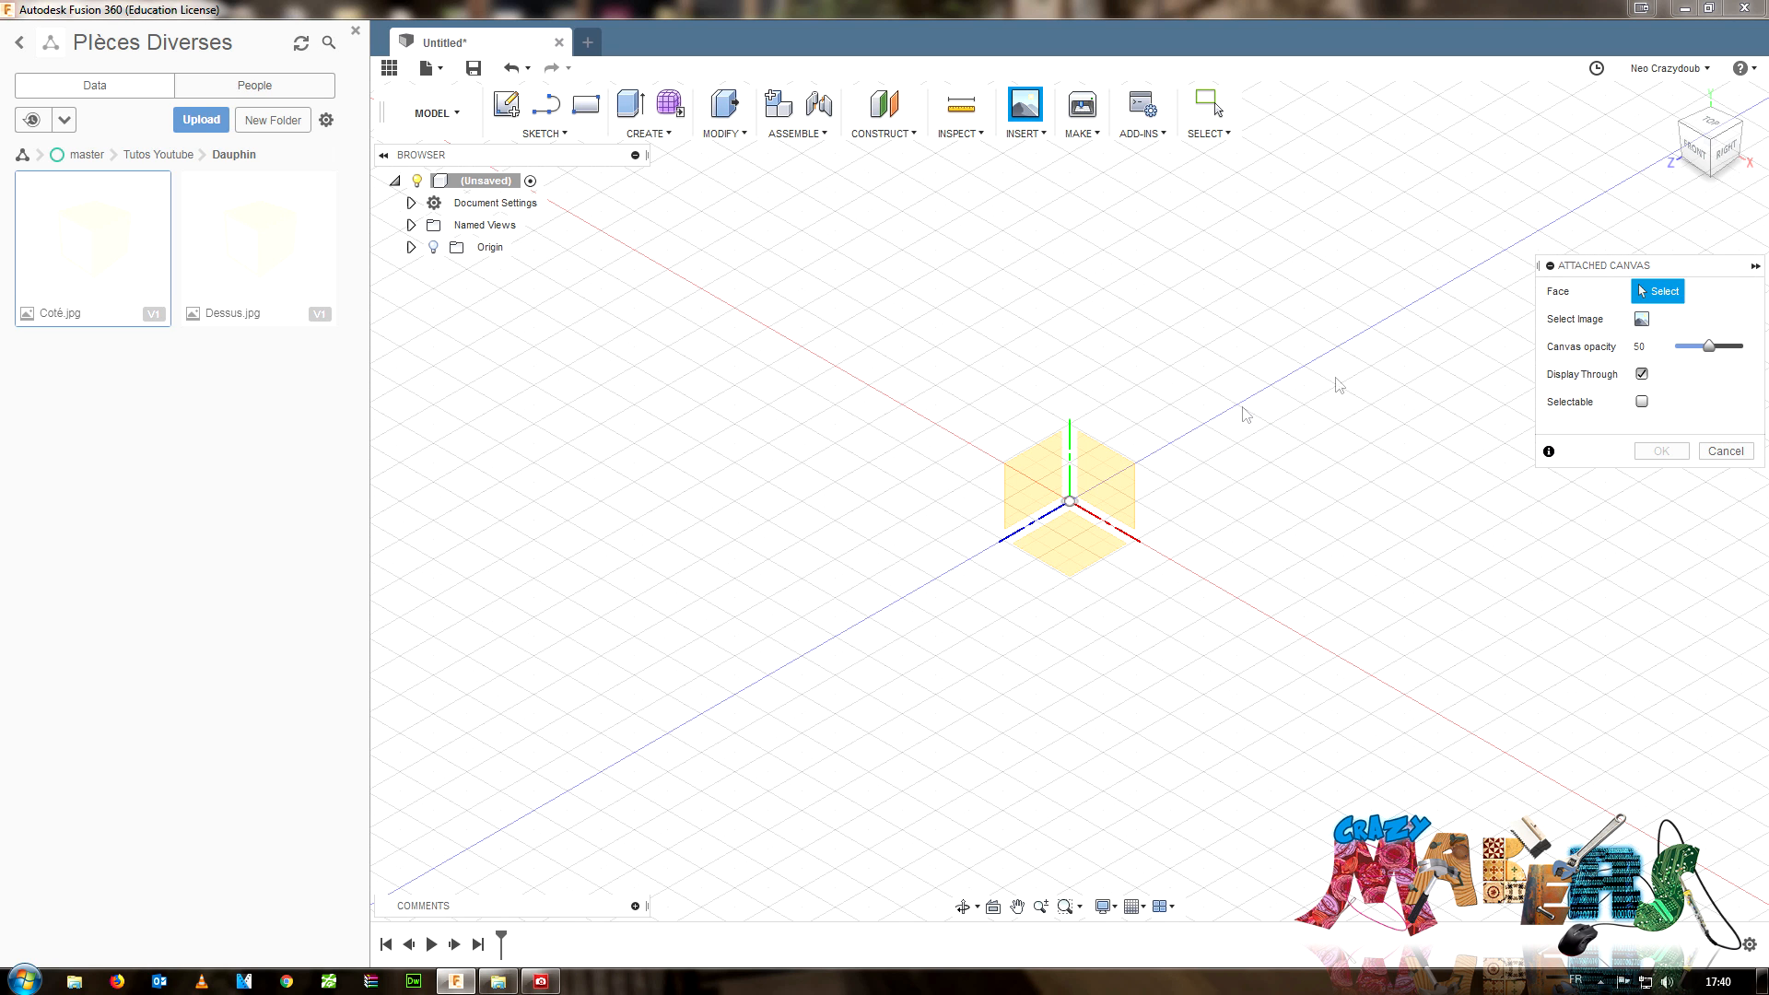
pyautogui.click(1052, 481)
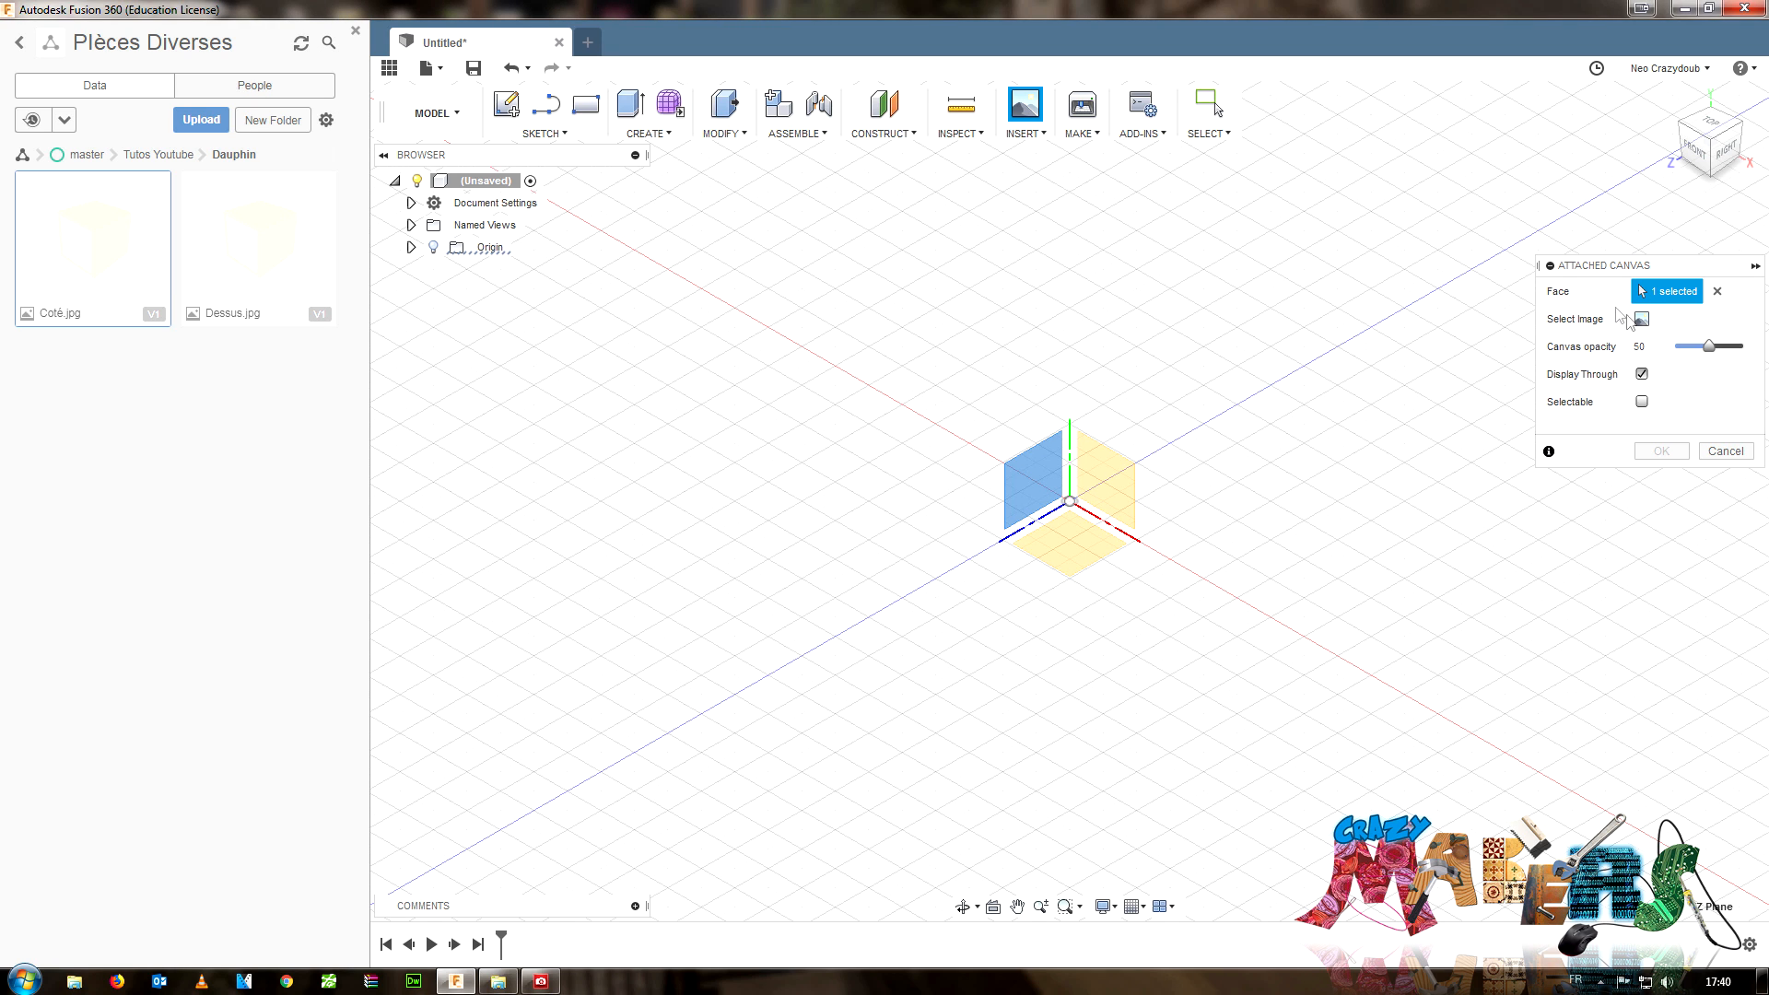
pyautogui.click(1640, 319)
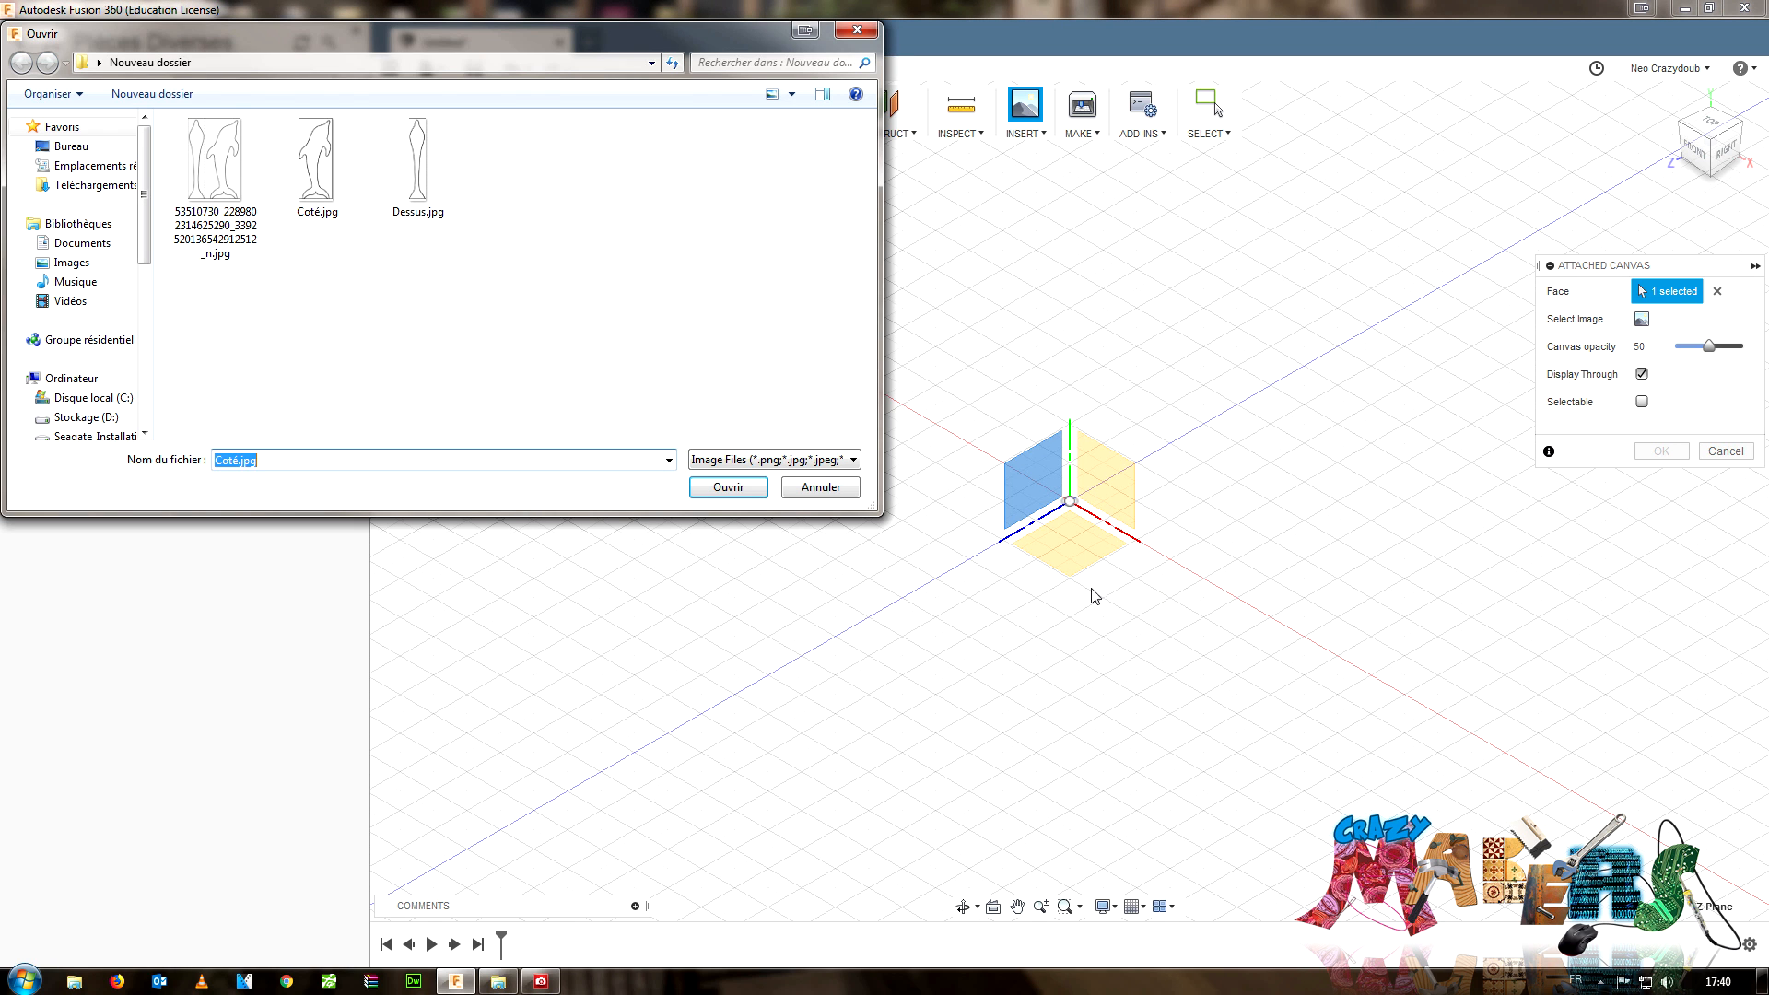
pyautogui.doubleClick(317, 161)
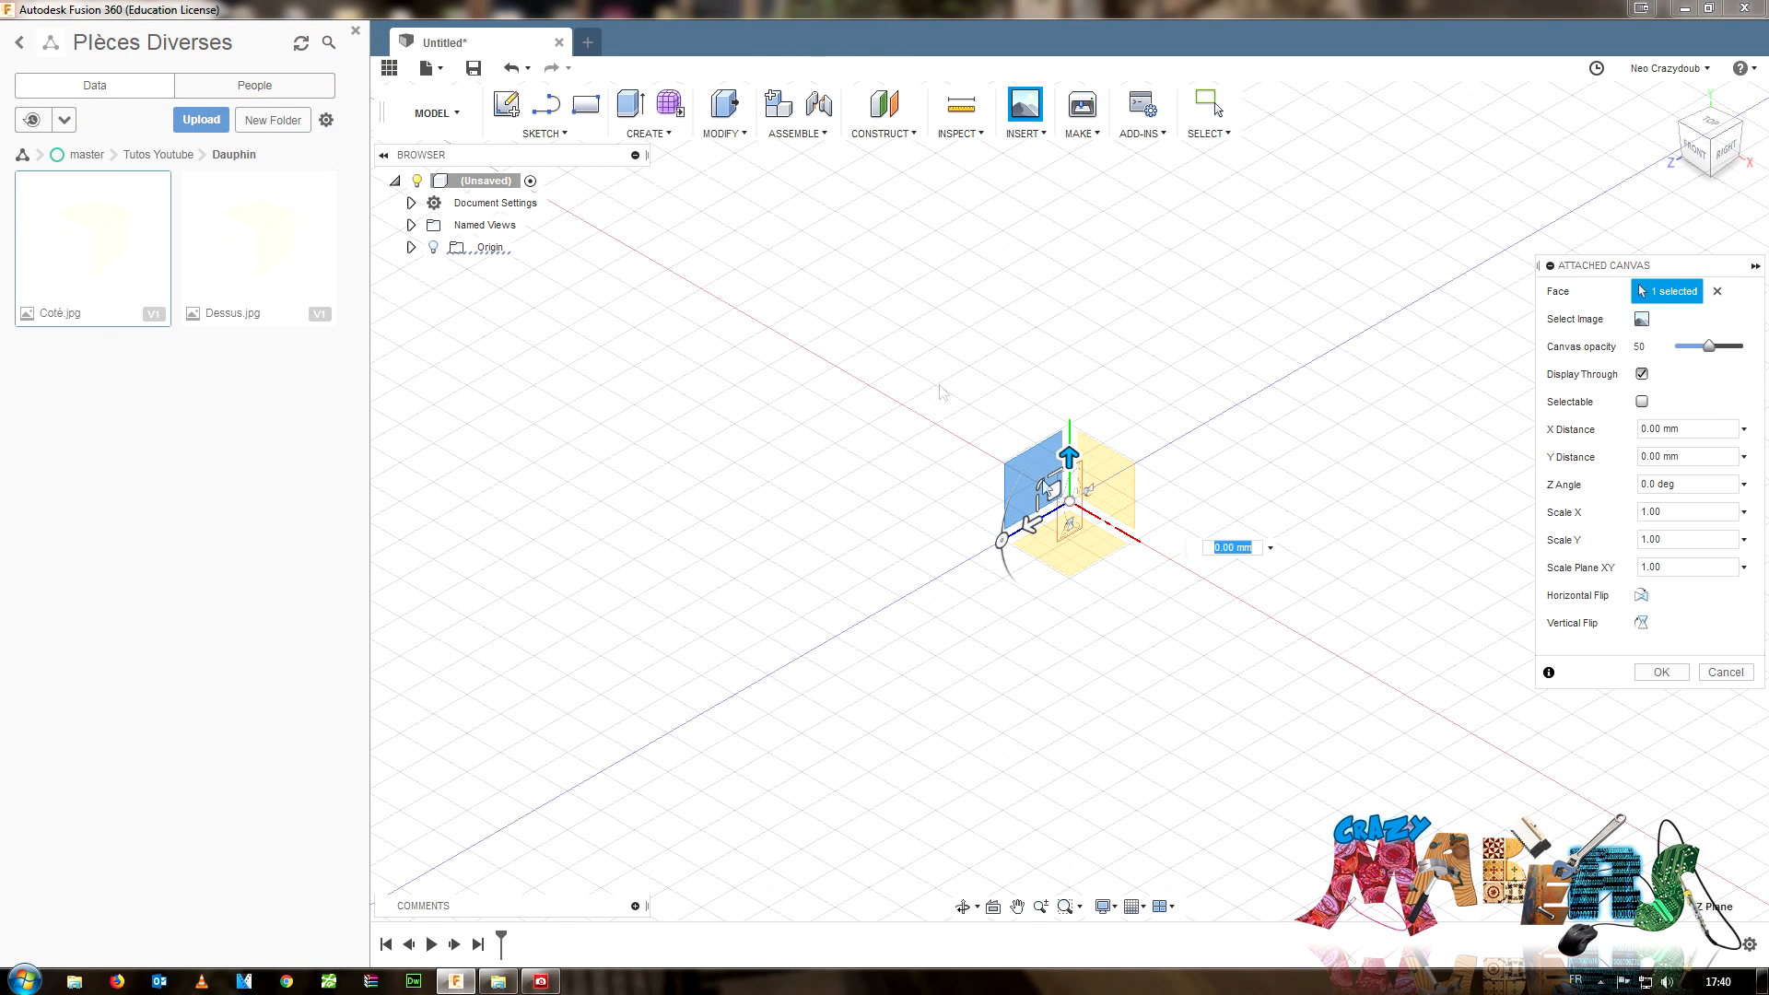
pyautogui.click(1664, 671)
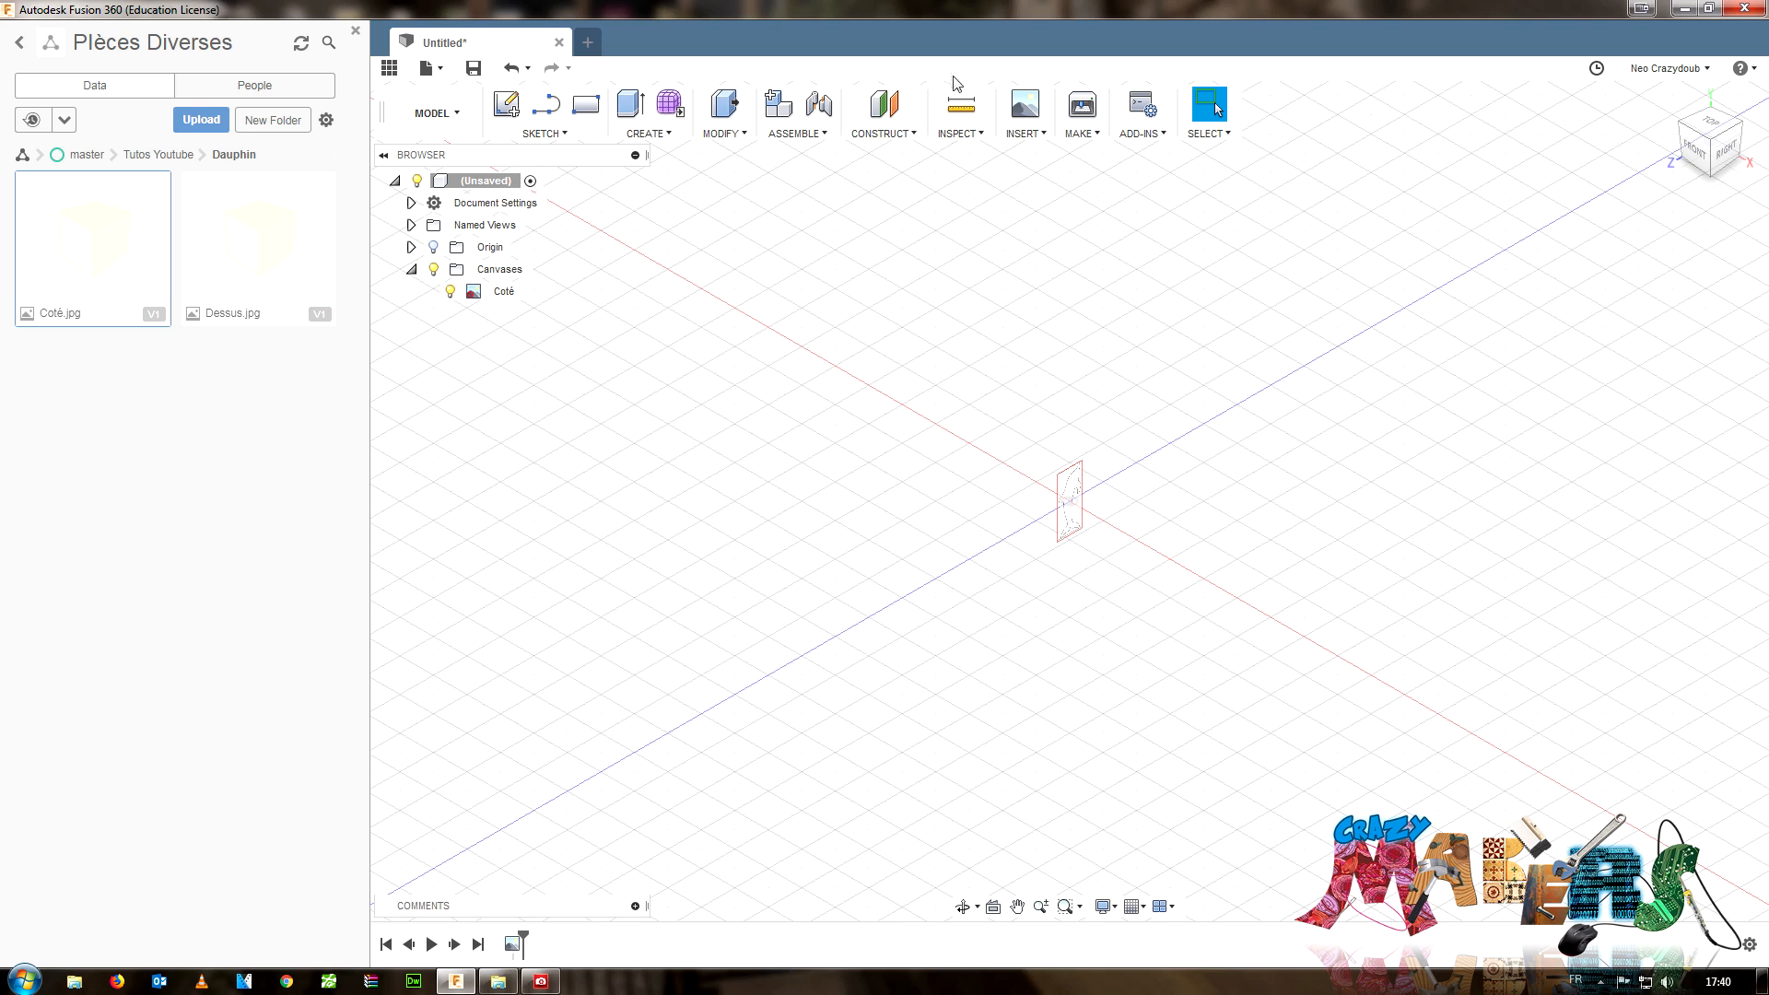
# - Attach Dessus.jpg as a canvas on the horizontal XZ plane, rotated to a Z angle of 90 degrees
pyautogui.click(1029, 134)
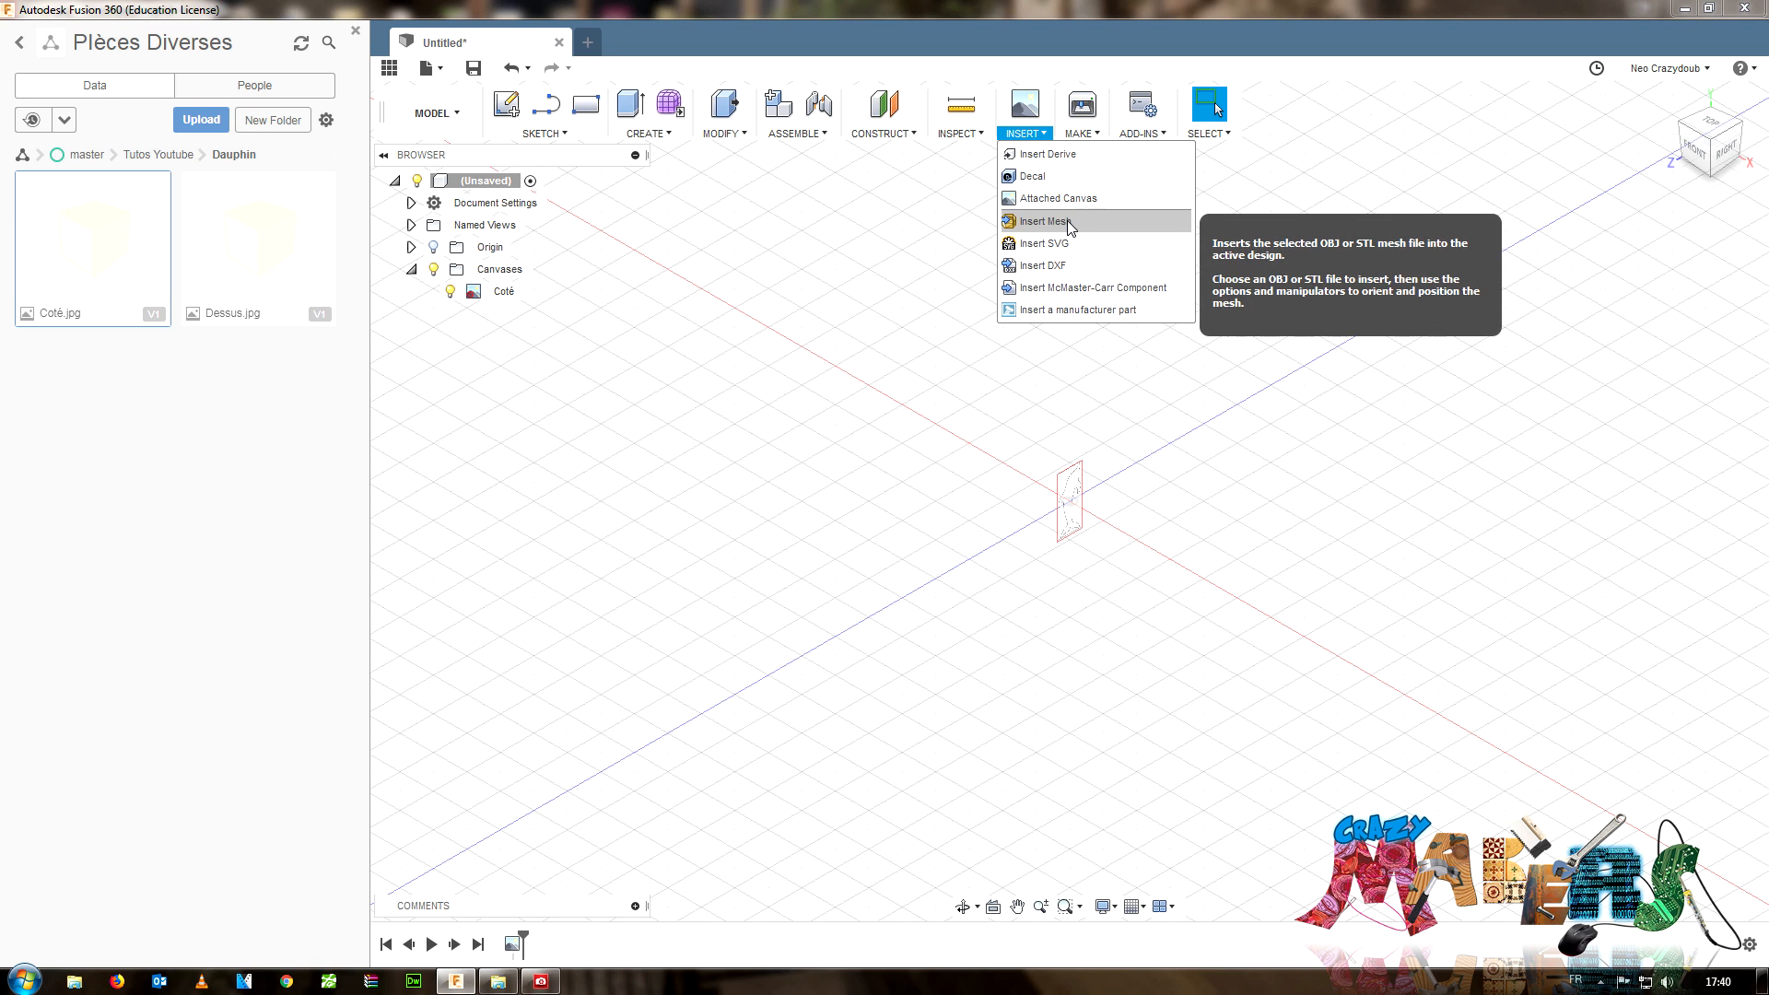
pyautogui.click(1061, 198)
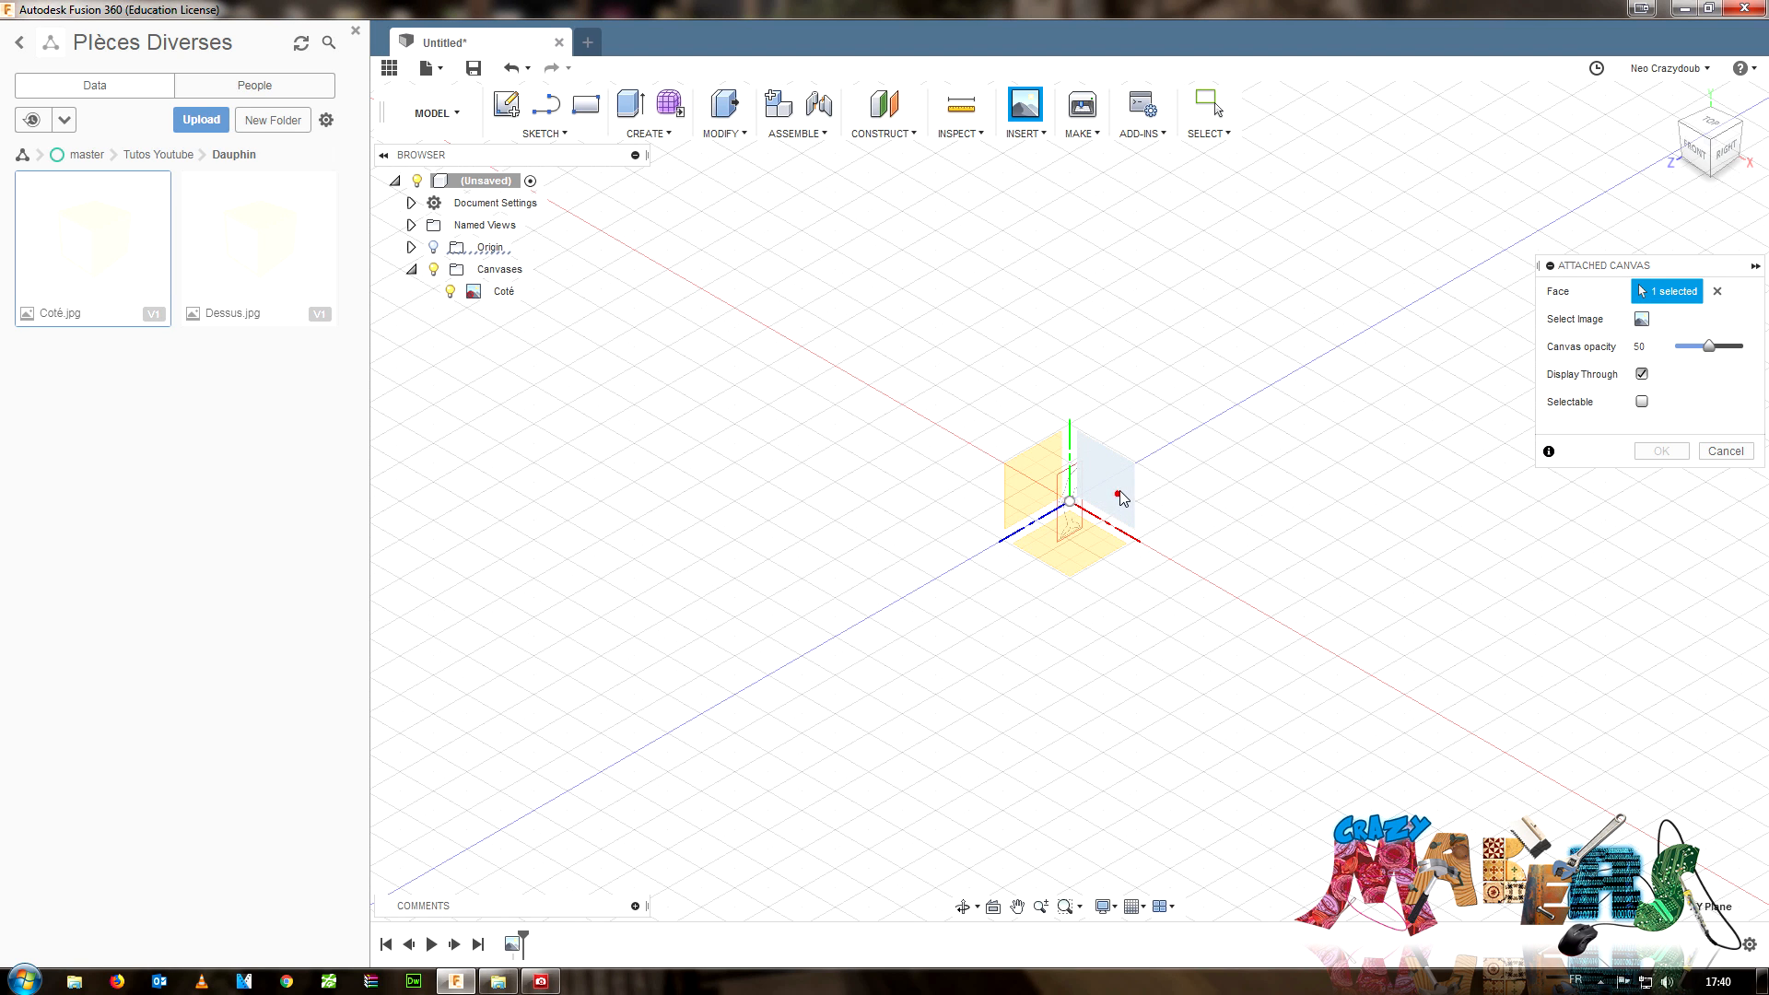
pyautogui.click(1107, 549)
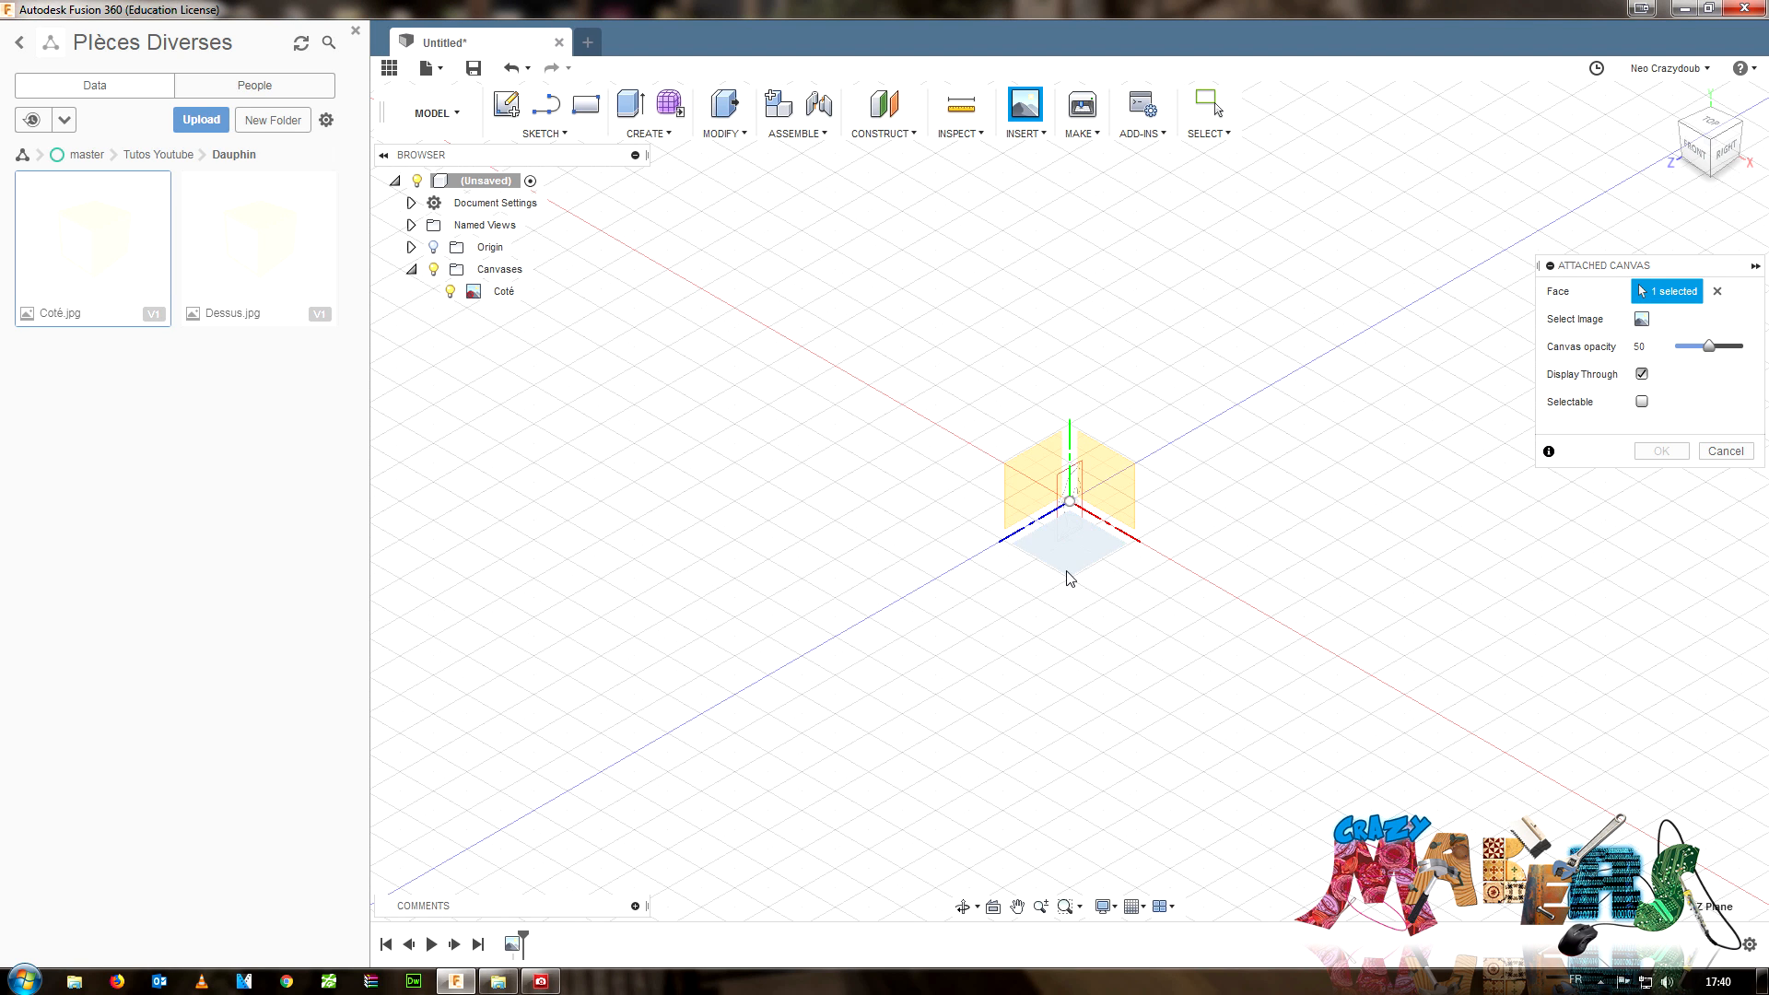
pyautogui.click(1642, 318)
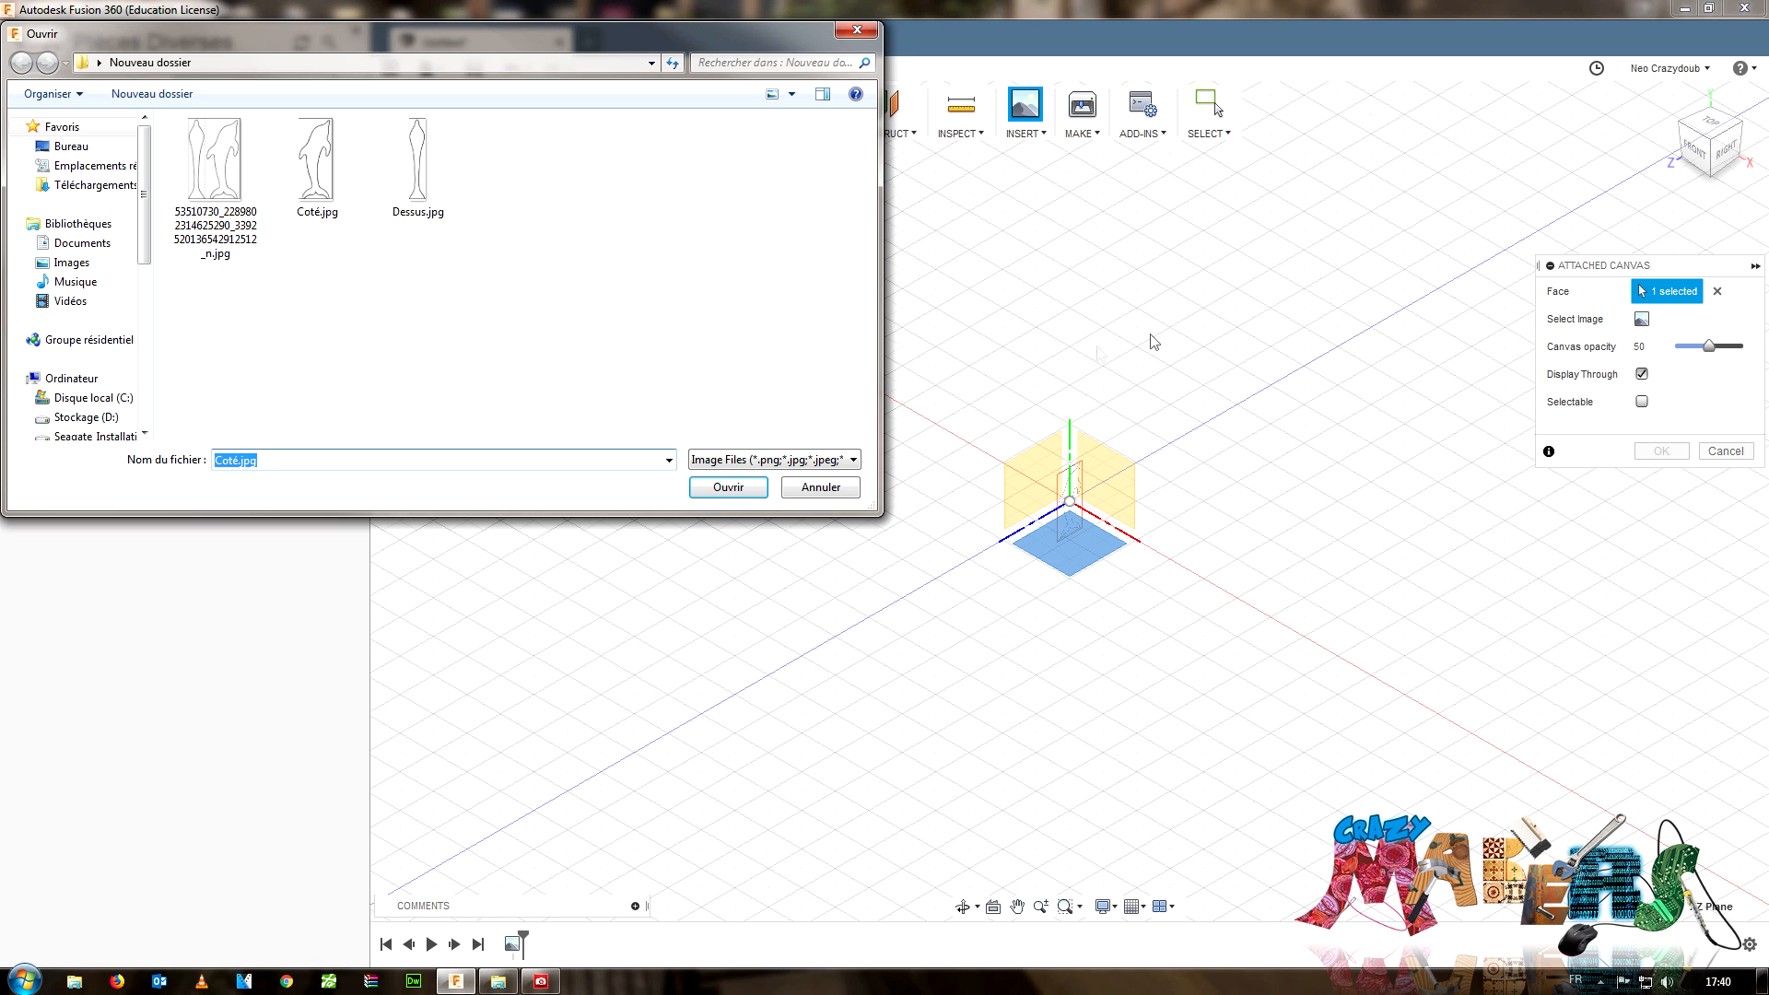
pyautogui.click(429, 193)
pyautogui.doubleClick(424, 166)
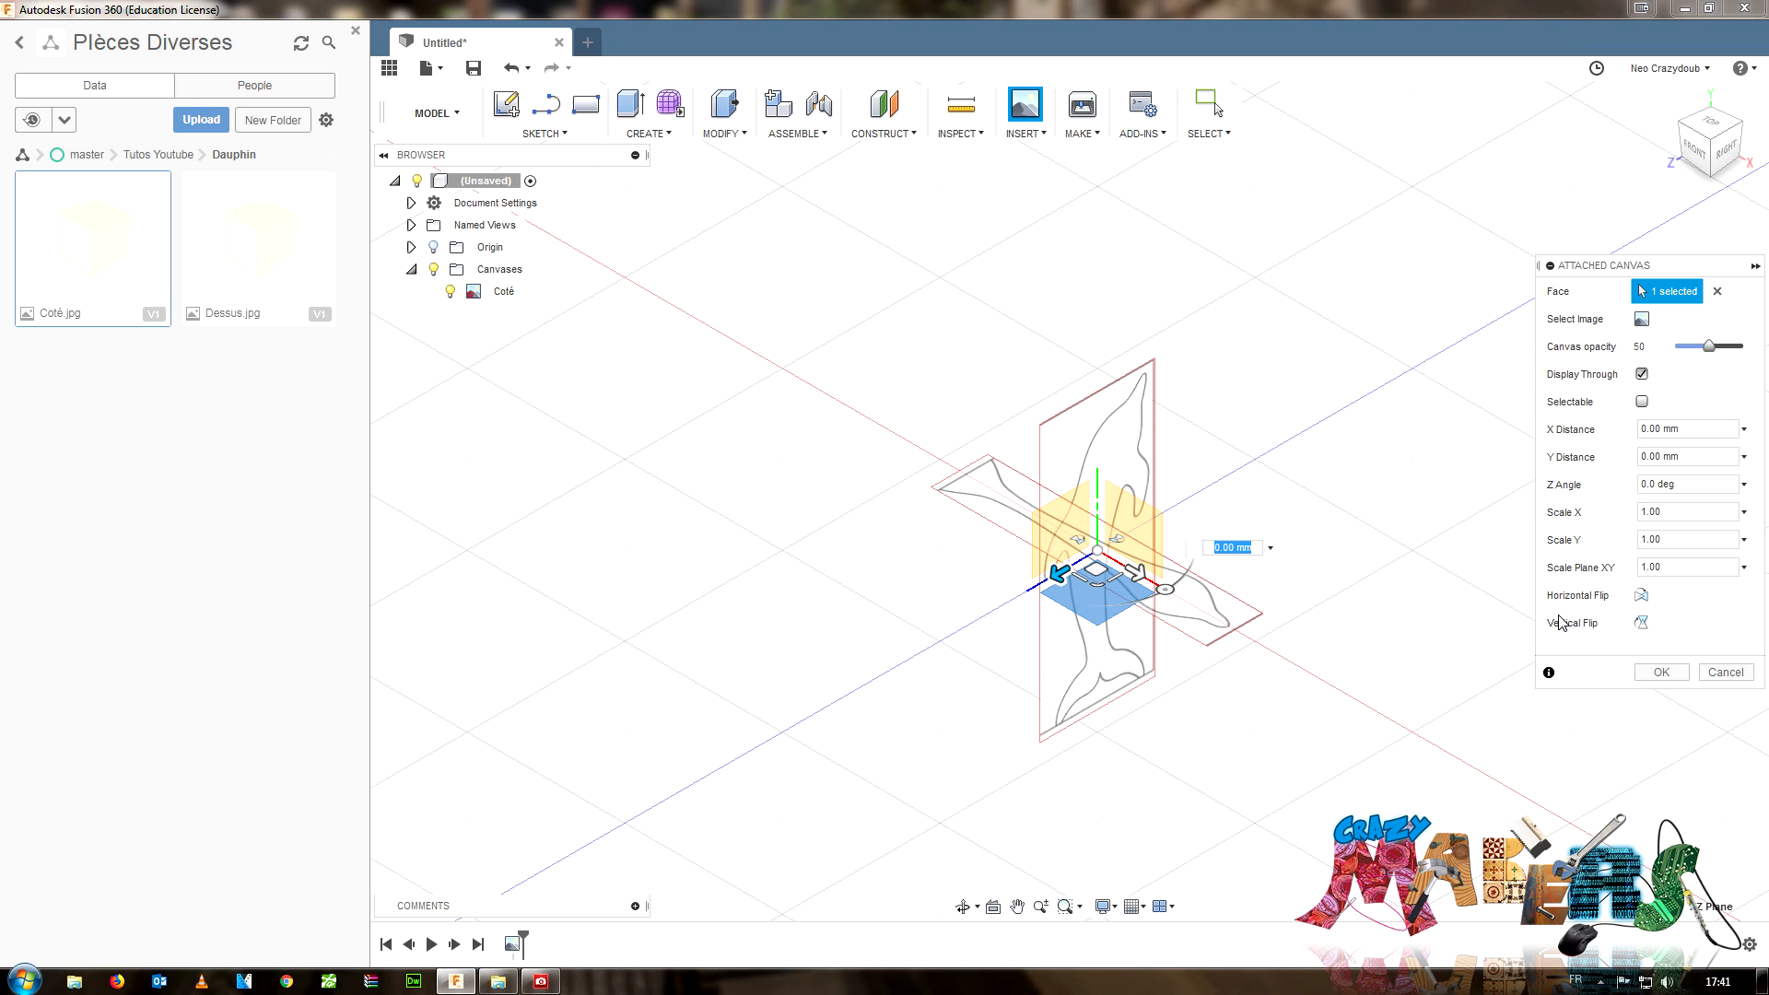
pyautogui.moveTo(1151, 597); pyautogui.dragTo(1250, 456)
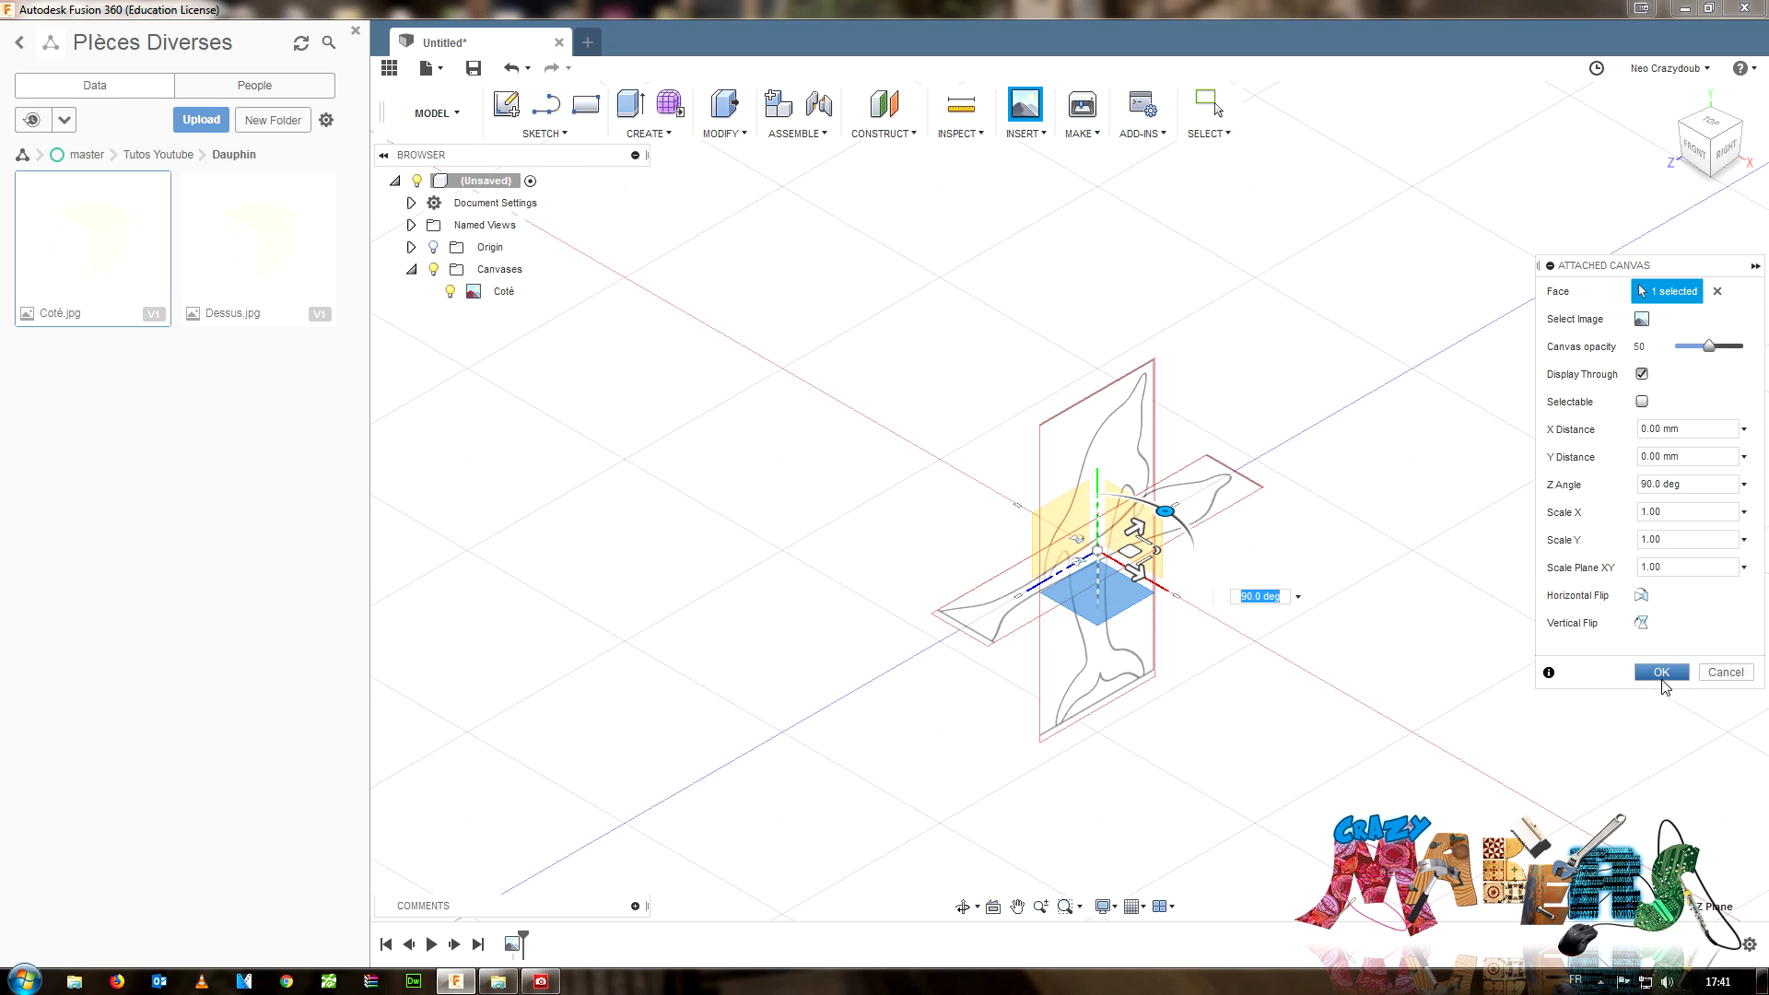
pyautogui.click(1661, 673)
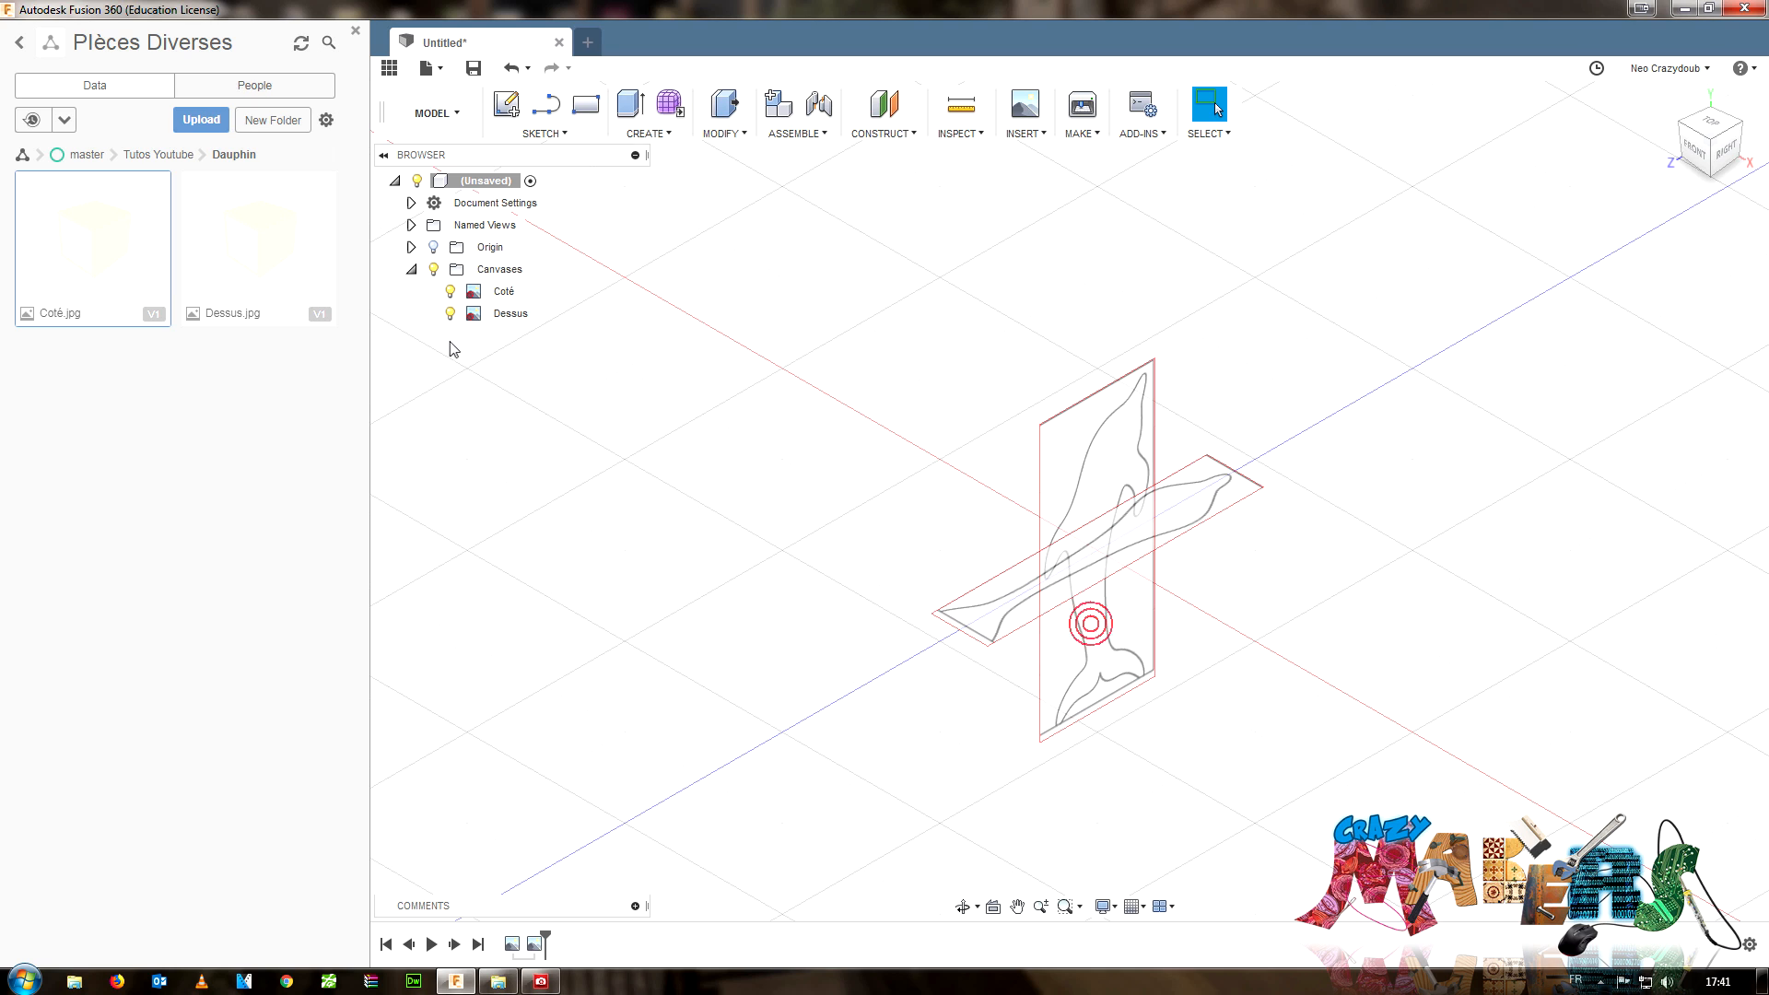
# - Edit the Coté canvas and rotate it a quarter turn so the dolphin lies lengthwise along the Z axis like the Dessus canvas
pyautogui.click(501, 293)
pyautogui.rightClick(504, 294)
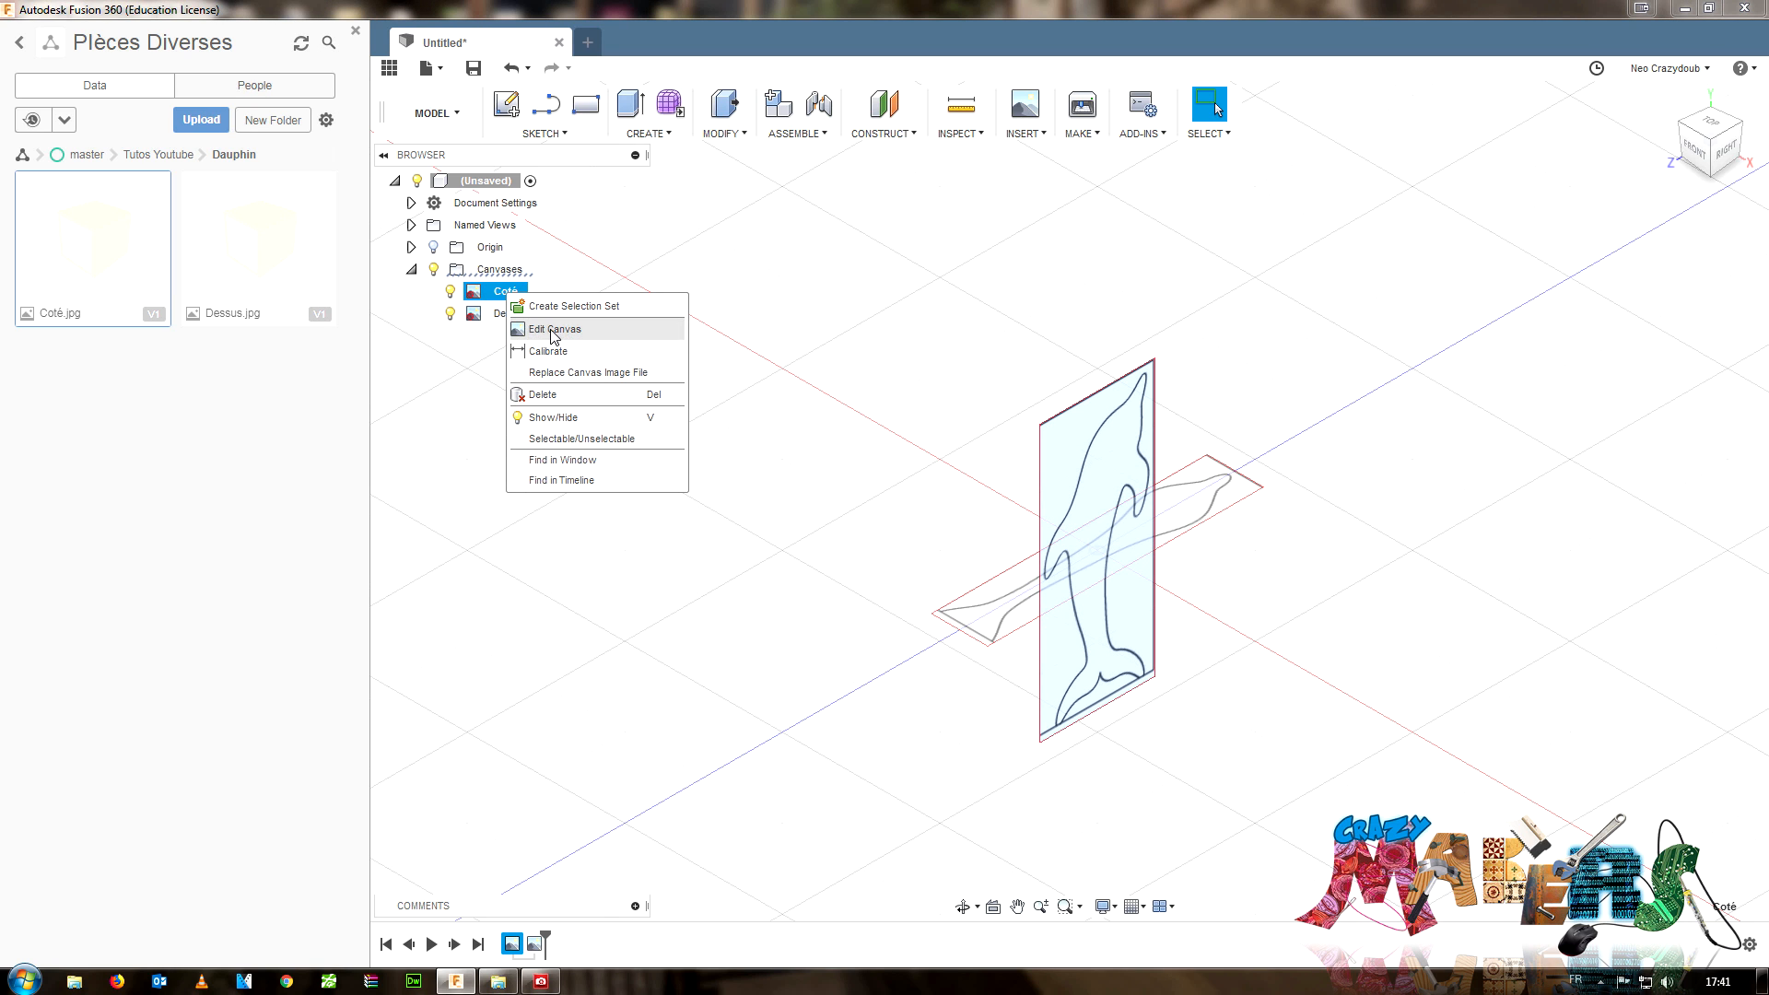
pyautogui.click(553, 333)
pyautogui.moveTo(1030, 586); pyautogui.dragTo(1092, 398)
pyautogui.click(1661, 644)
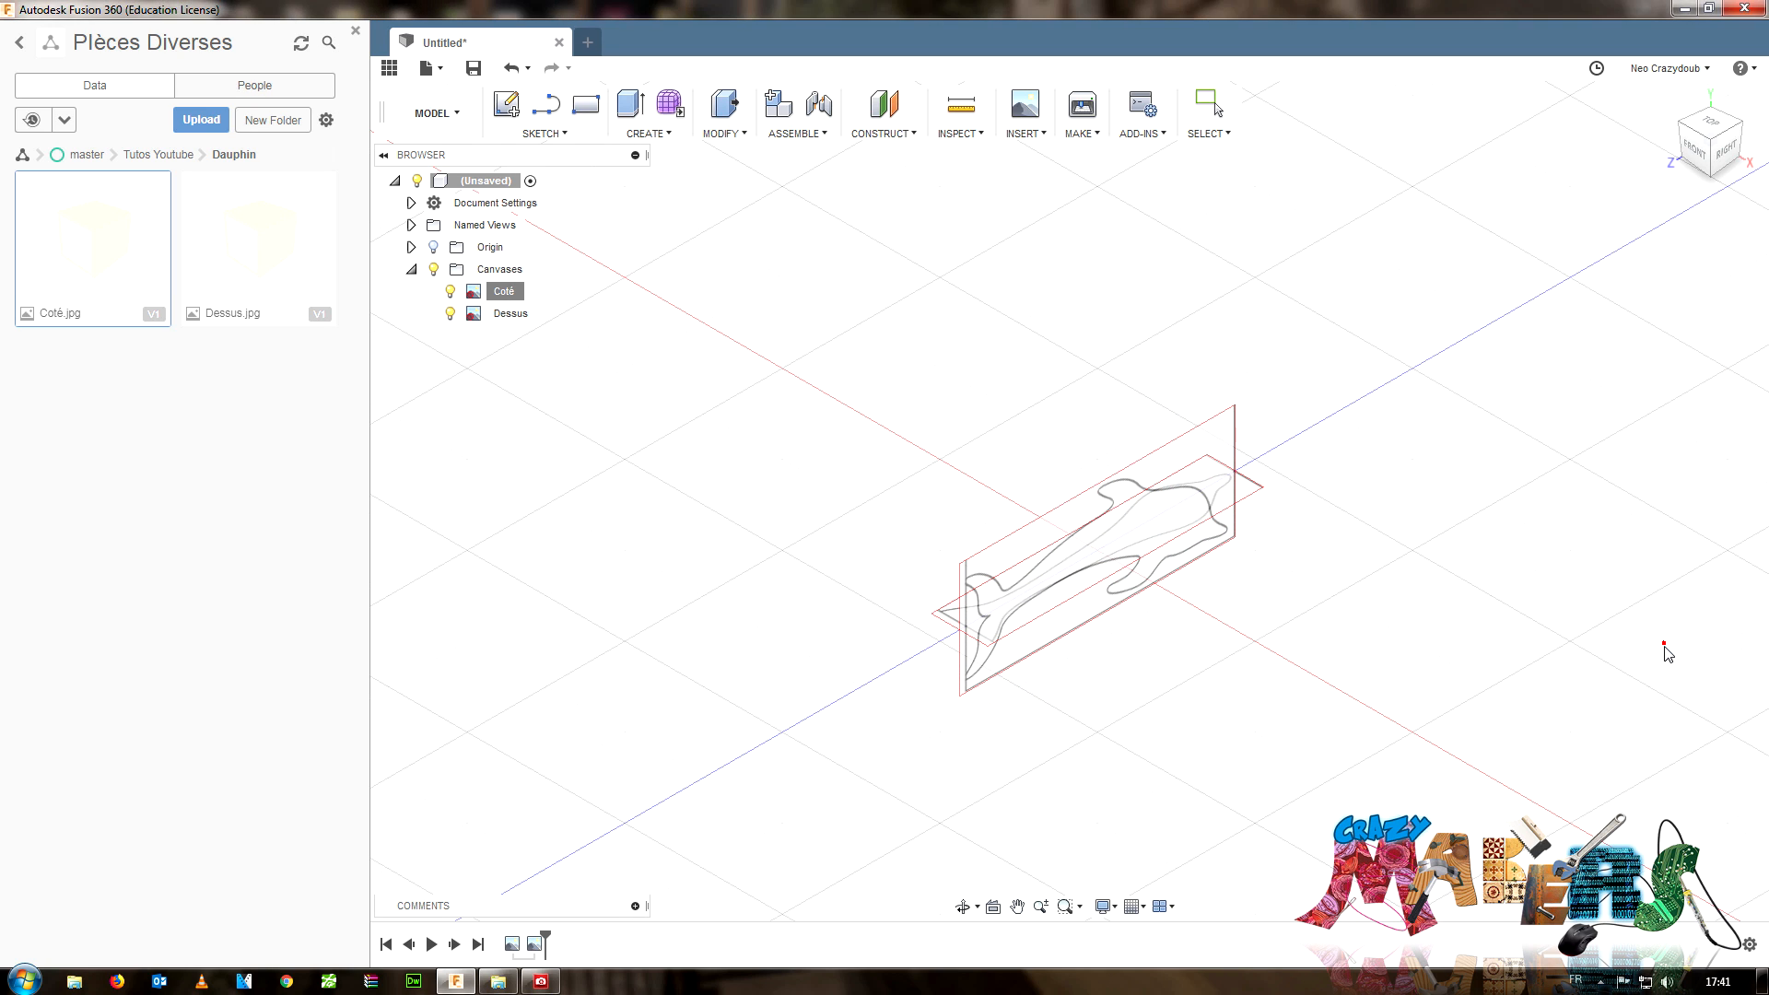
# - Hide the Dessus canvas so that only the side-view Coté canvas is displayed
pyautogui.moveTo(1662, 636)
pyautogui.keyDown('shift'); pyautogui.mouseDown(button='middle')
pyautogui.moveTo(1755, 163)
pyautogui.moveTo(1767, 249)
pyautogui.moveTo(1767, 83)
pyautogui.moveTo(1713, 157)
pyautogui.moveTo(1700, 239)
pyautogui.moveTo(1616, 313)
pyautogui.moveTo(1539, 341)
pyautogui.moveTo(428, 482)
pyautogui.mouseUp(button='middle'); pyautogui.keyUp('shift')
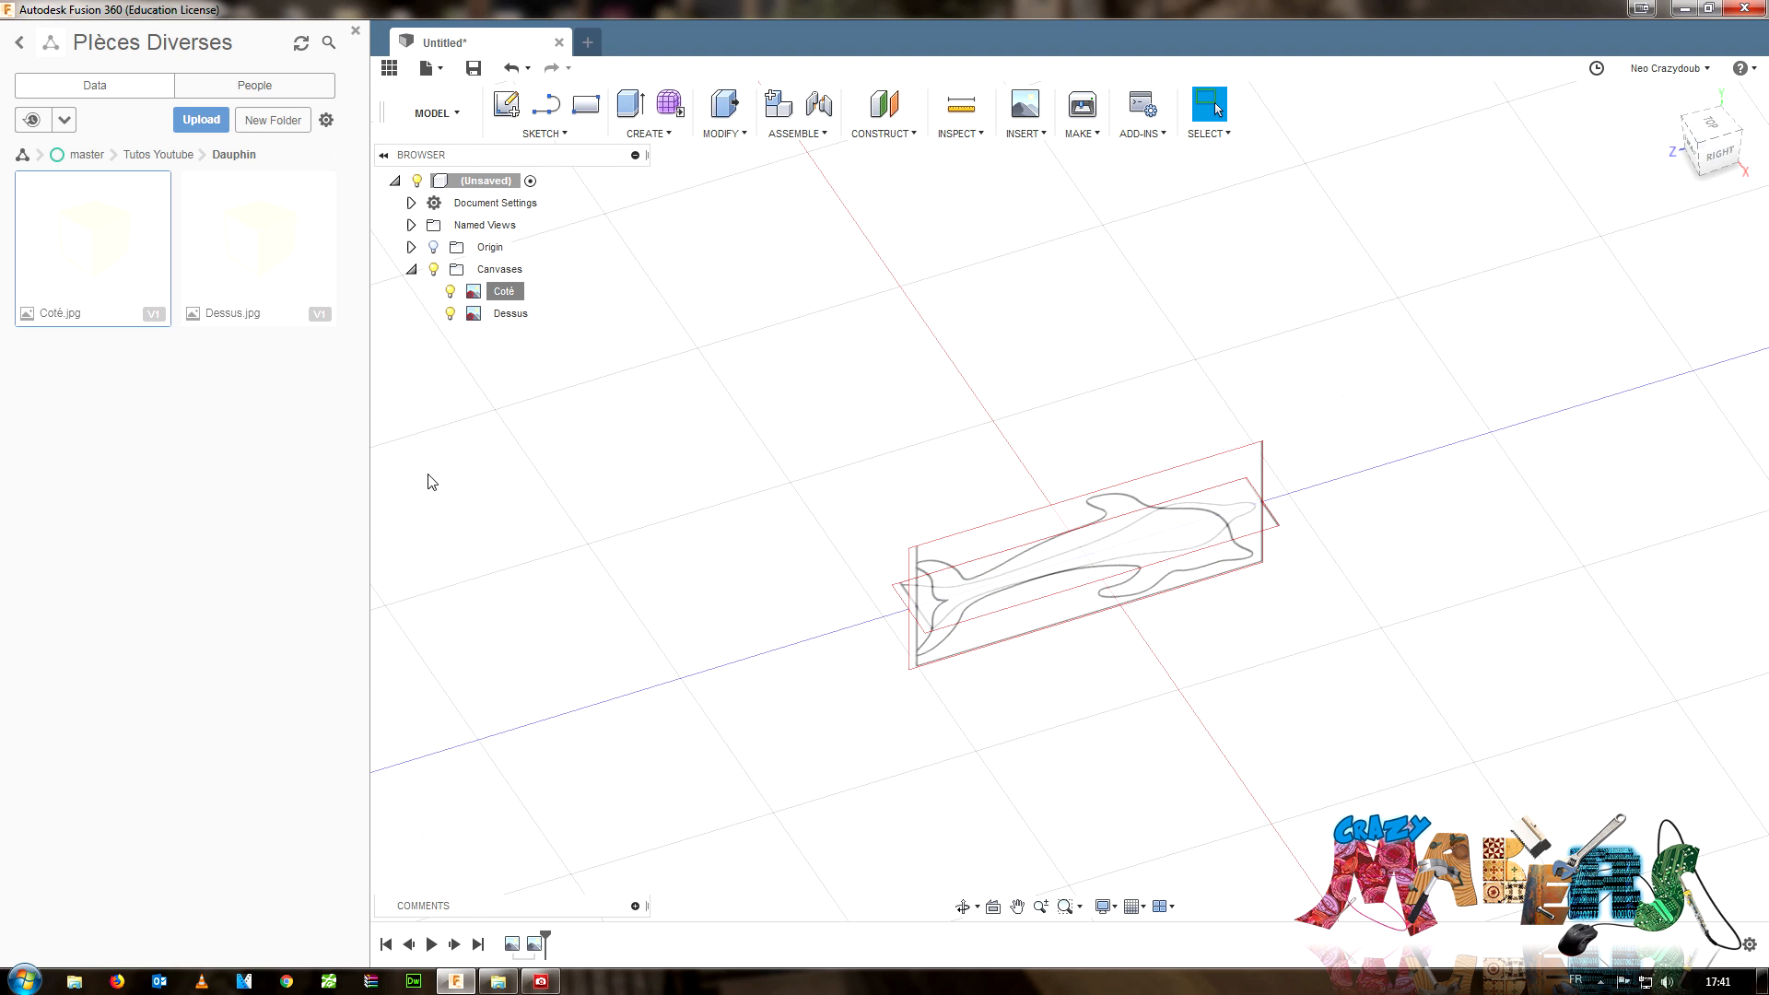
pyautogui.click(453, 319)
pyautogui.click(450, 314)
pyautogui.click(1715, 160)
pyautogui.scroll(3, 1264, 620)
# - Calibrate the Coté canvas to 150 mm between the dolphin's snout tip and the lower end of its tail
pyautogui.click(504, 293)
pyautogui.rightClick(504, 293)
pyautogui.click(551, 352)
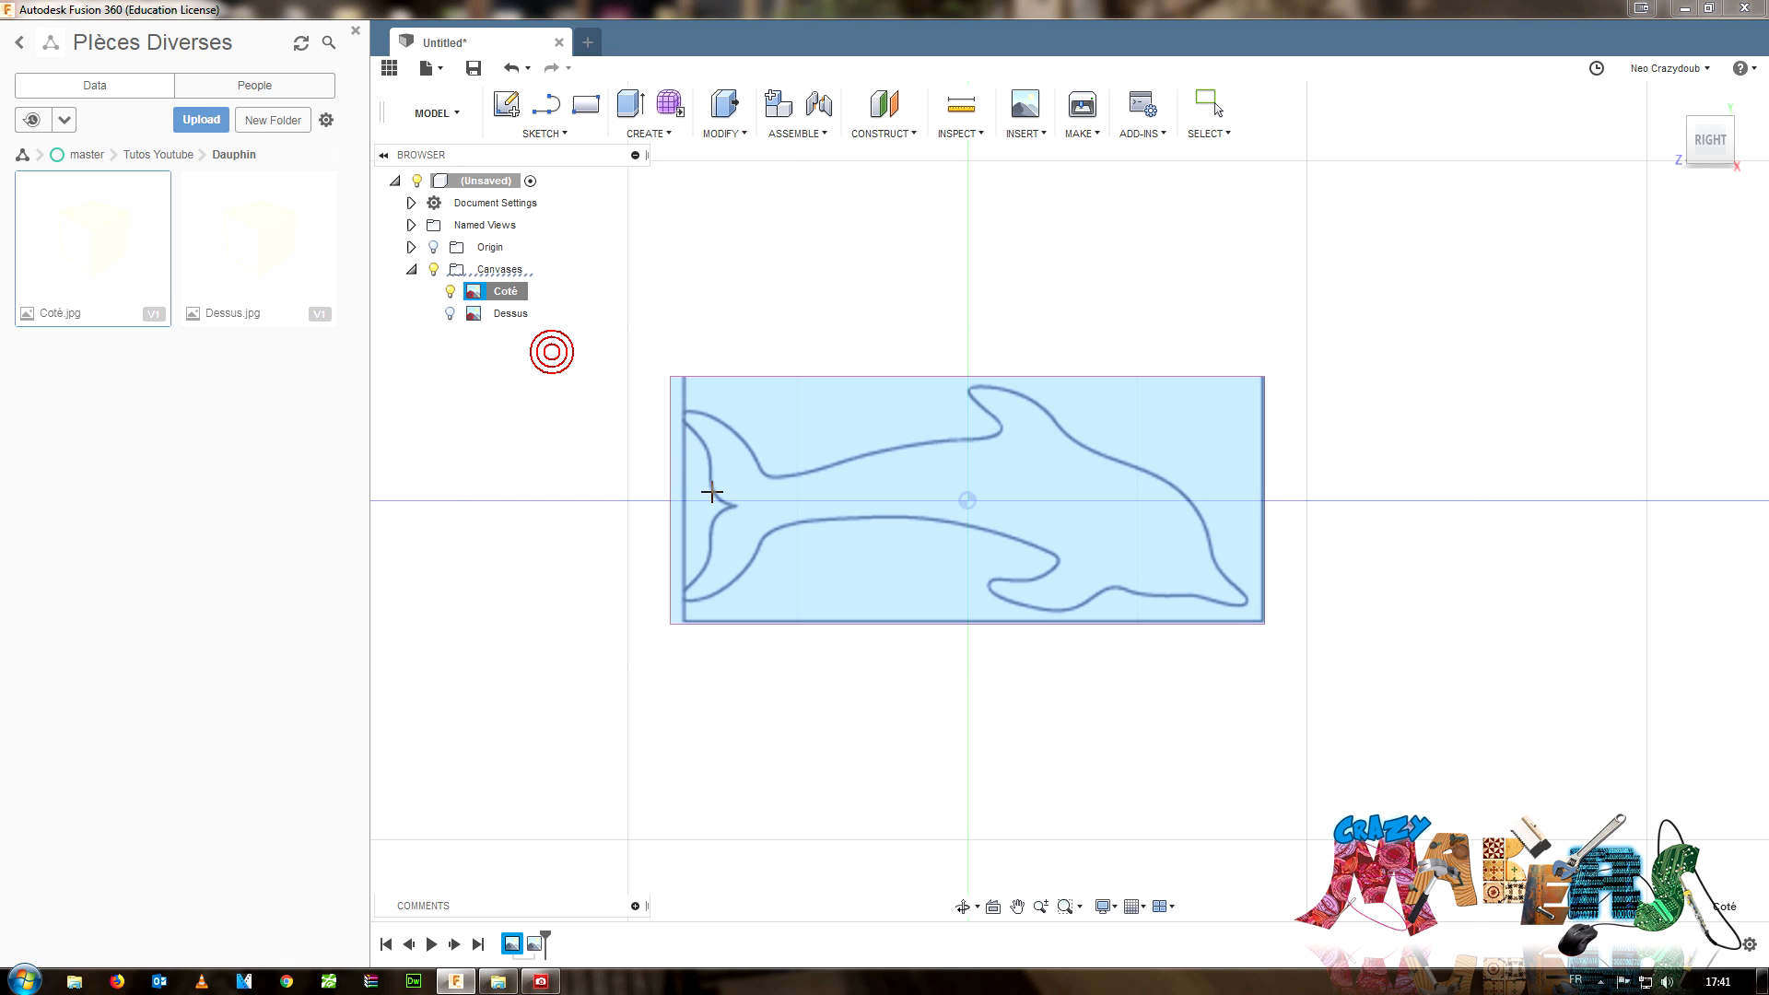
pyautogui.click(1247, 603)
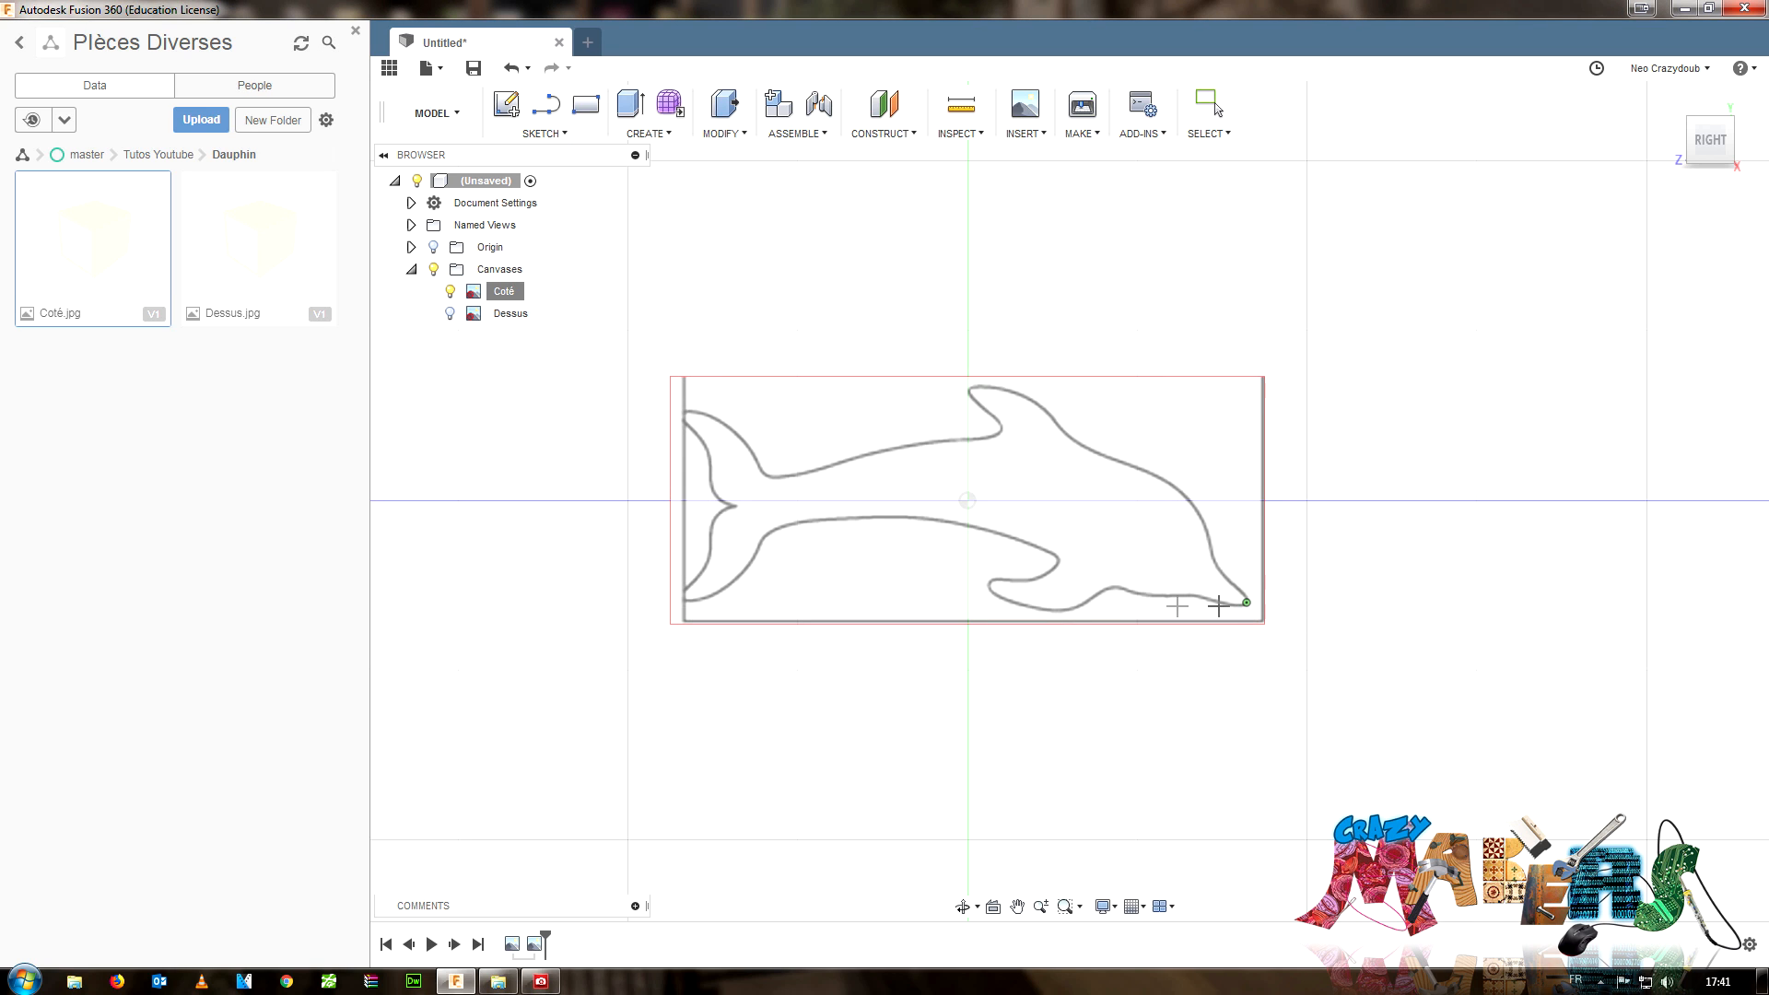
pyautogui.click(685, 596)
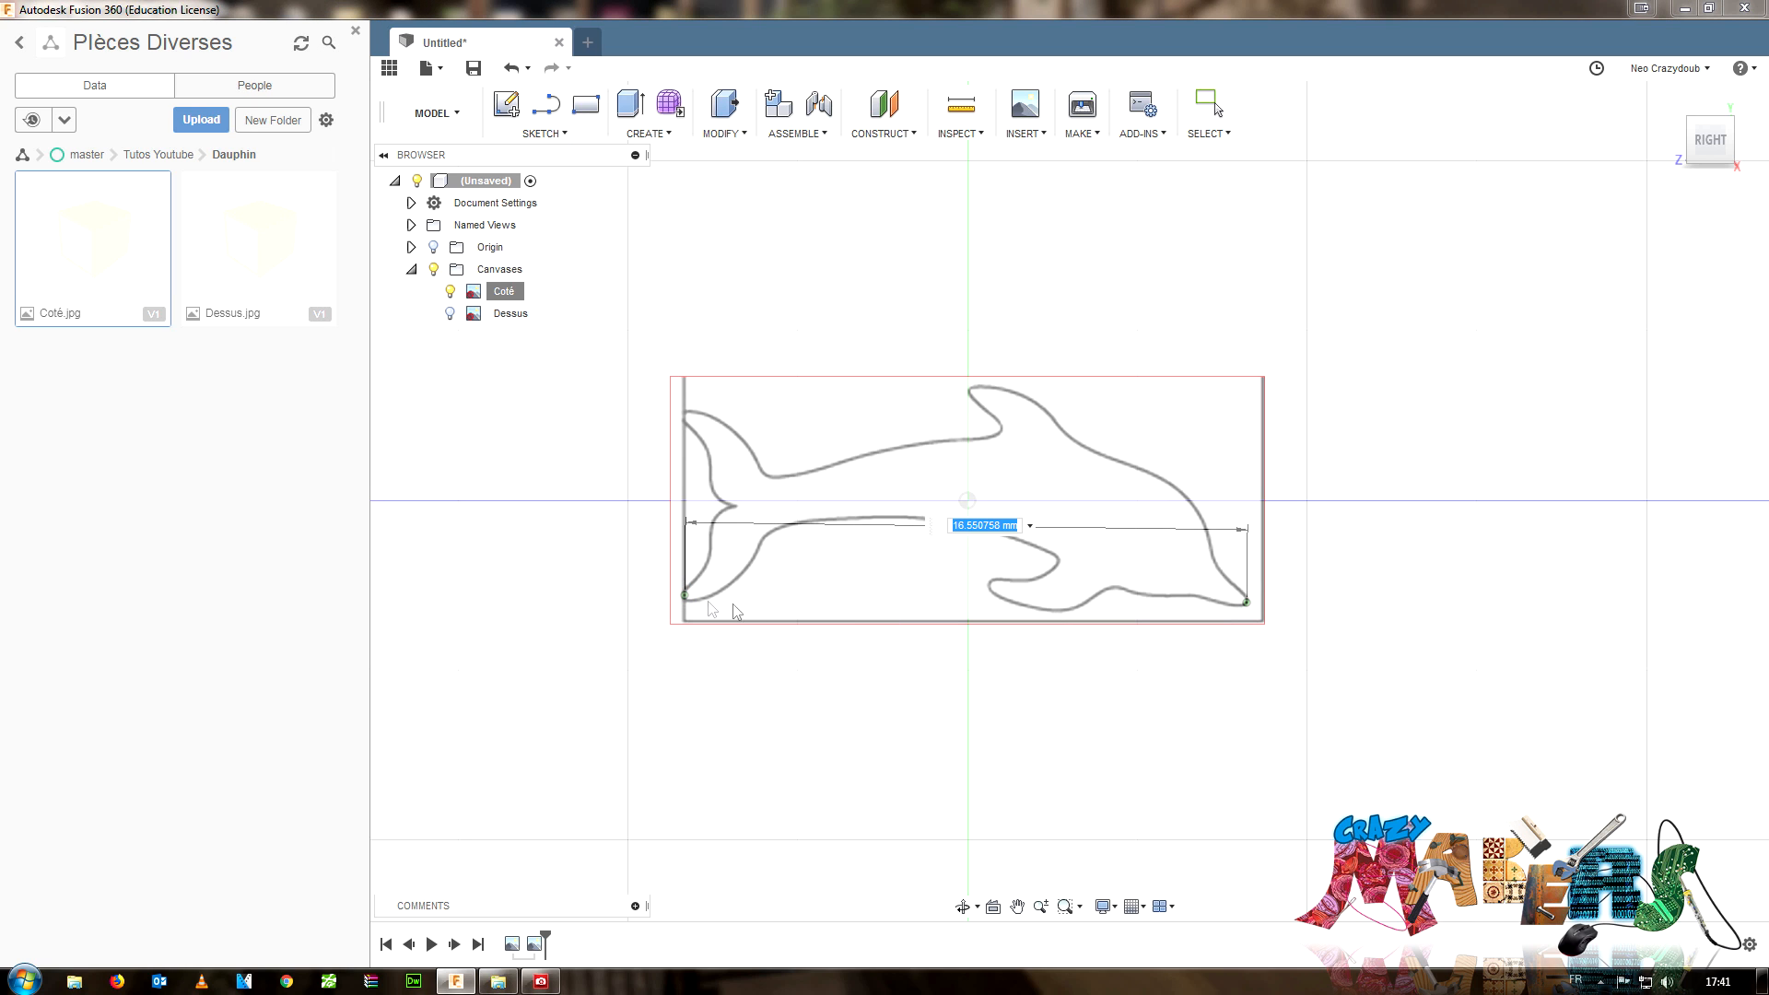
pyautogui.write('15')
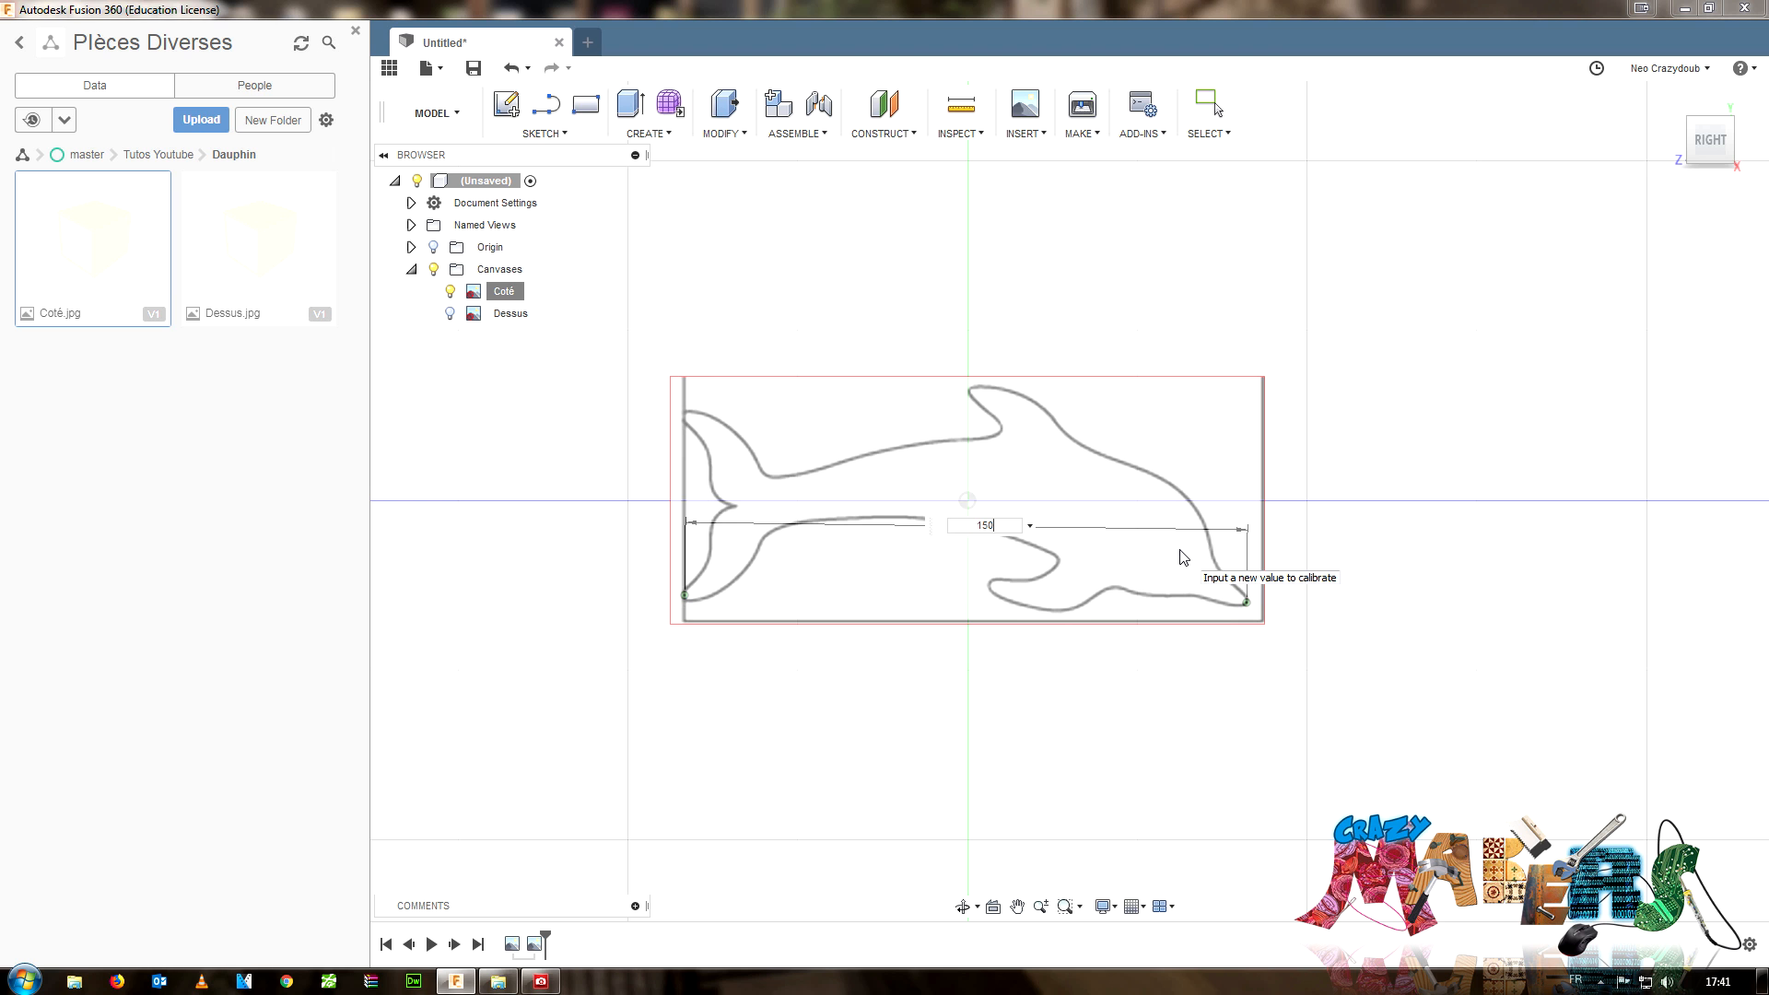
pyautogui.write('0')
pyautogui.press('Return')
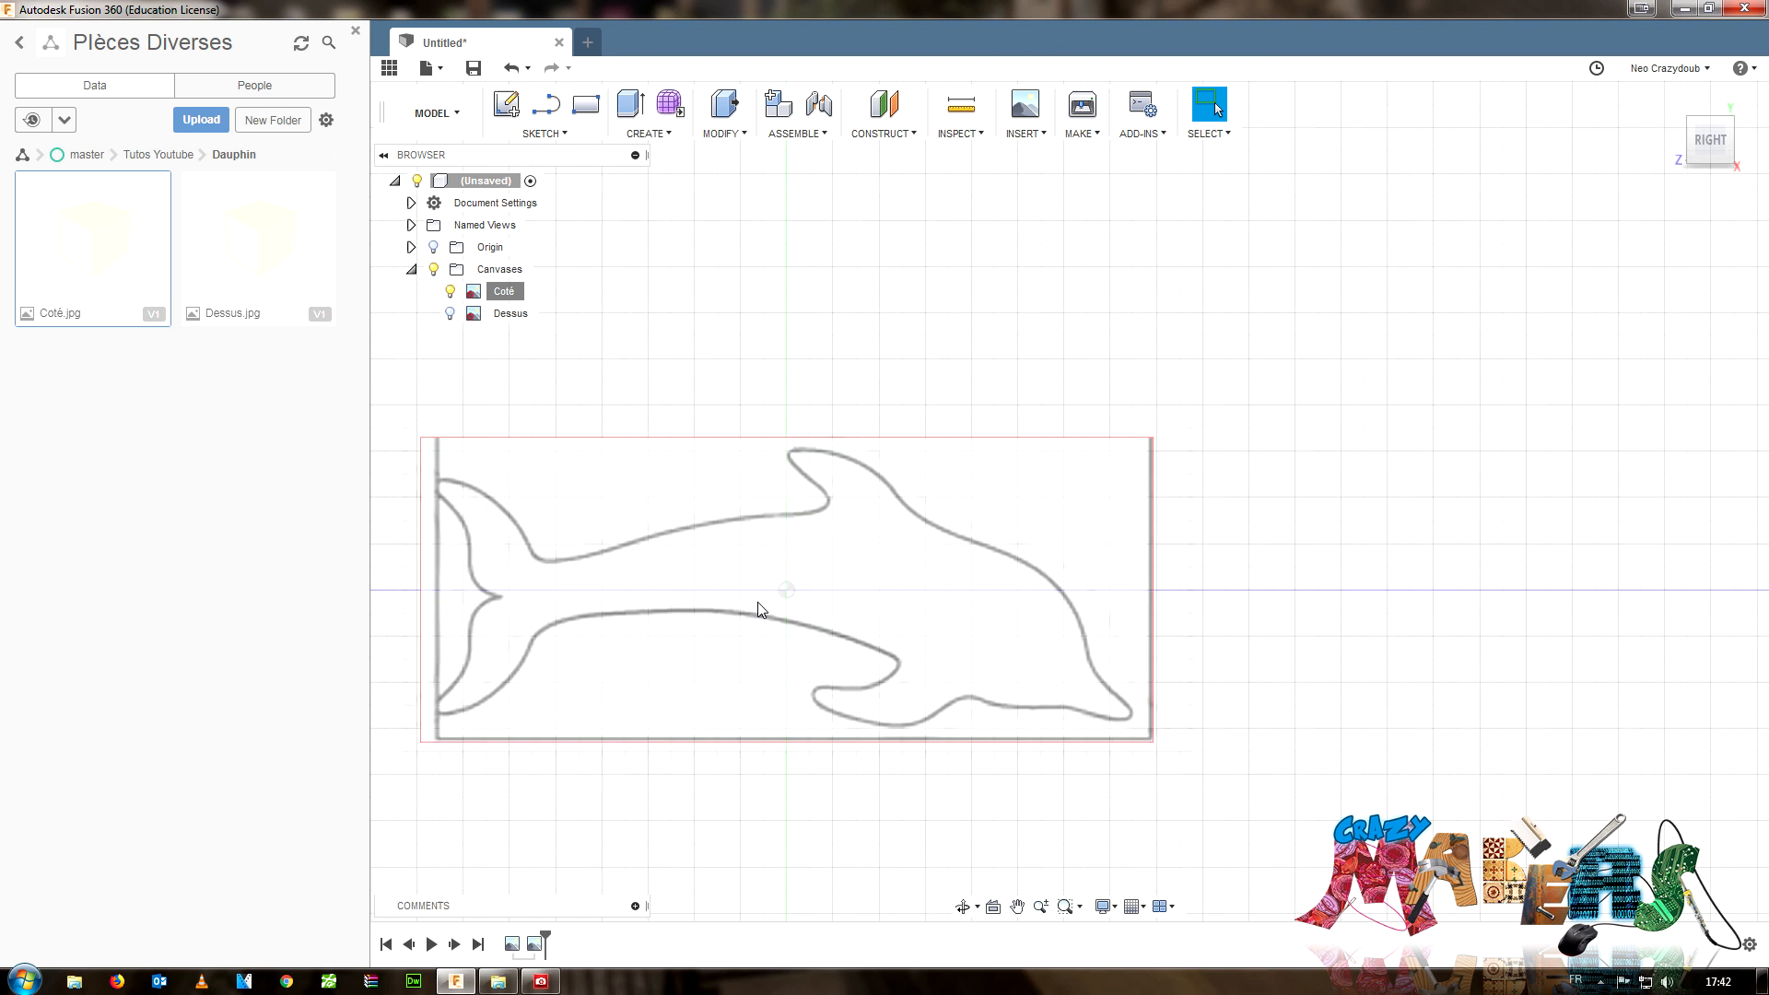
# - Recalibrate the Coté canvas by picking the snout tip and lower tail end again and setting the distance to 150 mm
pyautogui.rightClick(515, 293)
pyautogui.click(550, 358)
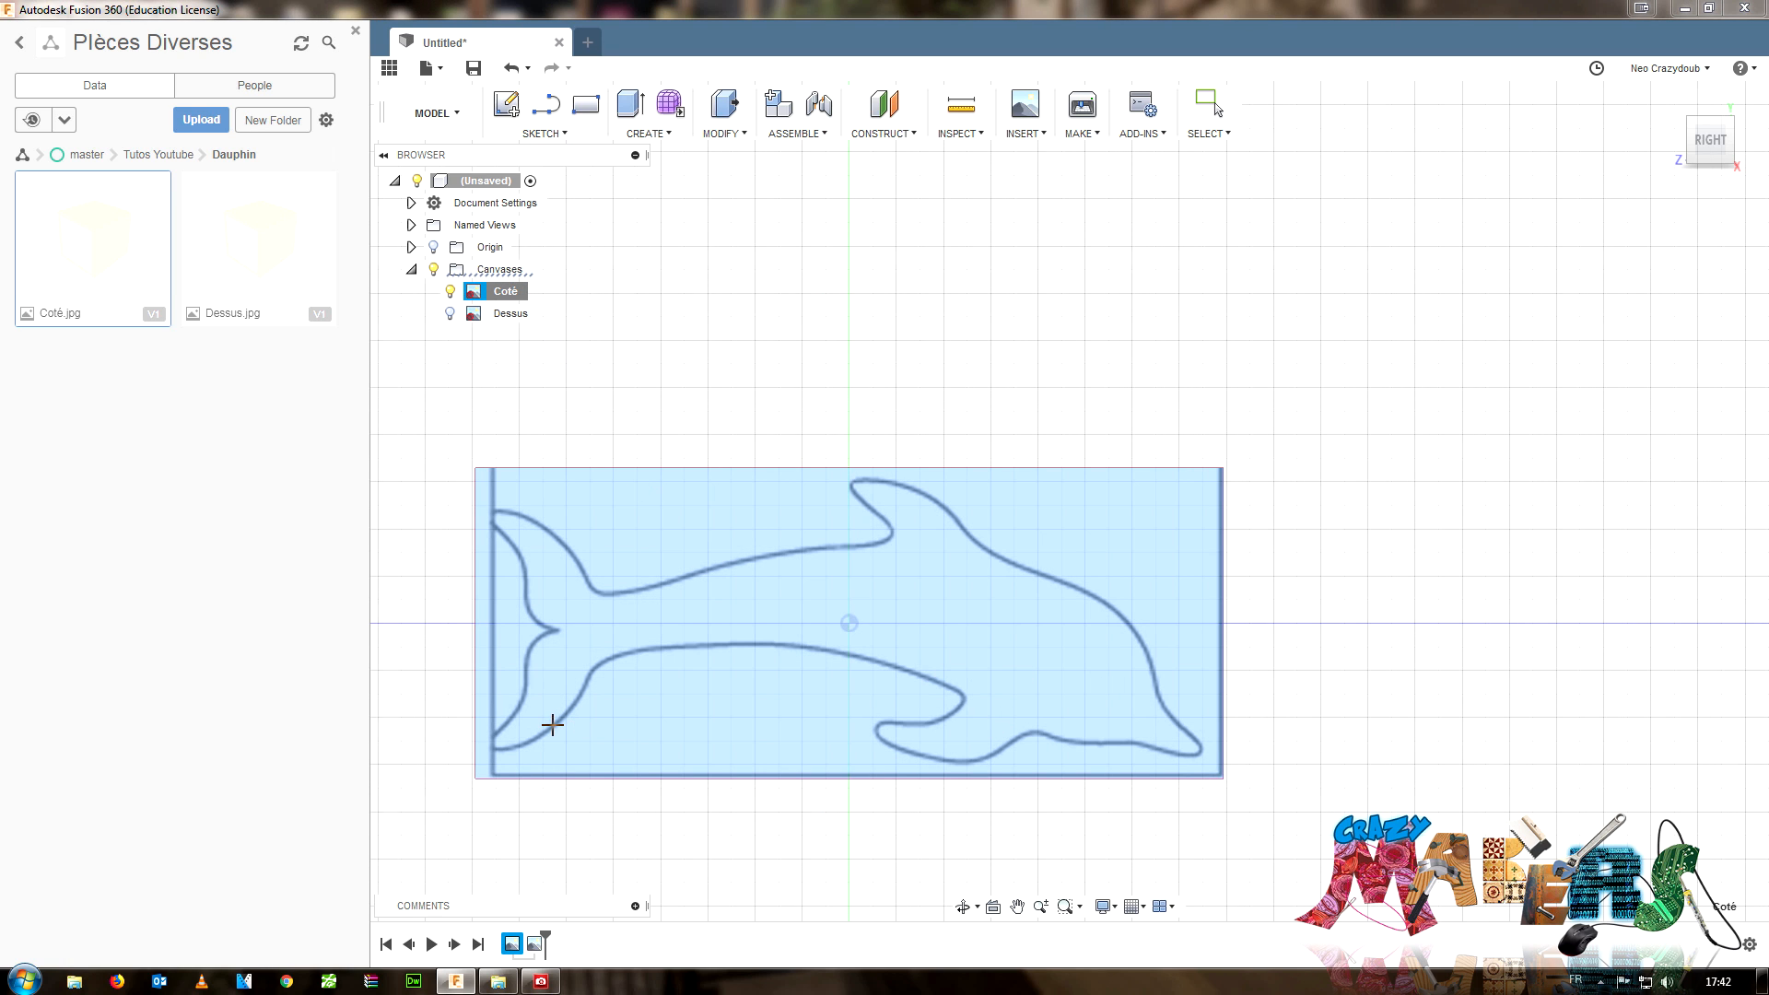
pyautogui.click(1201, 748)
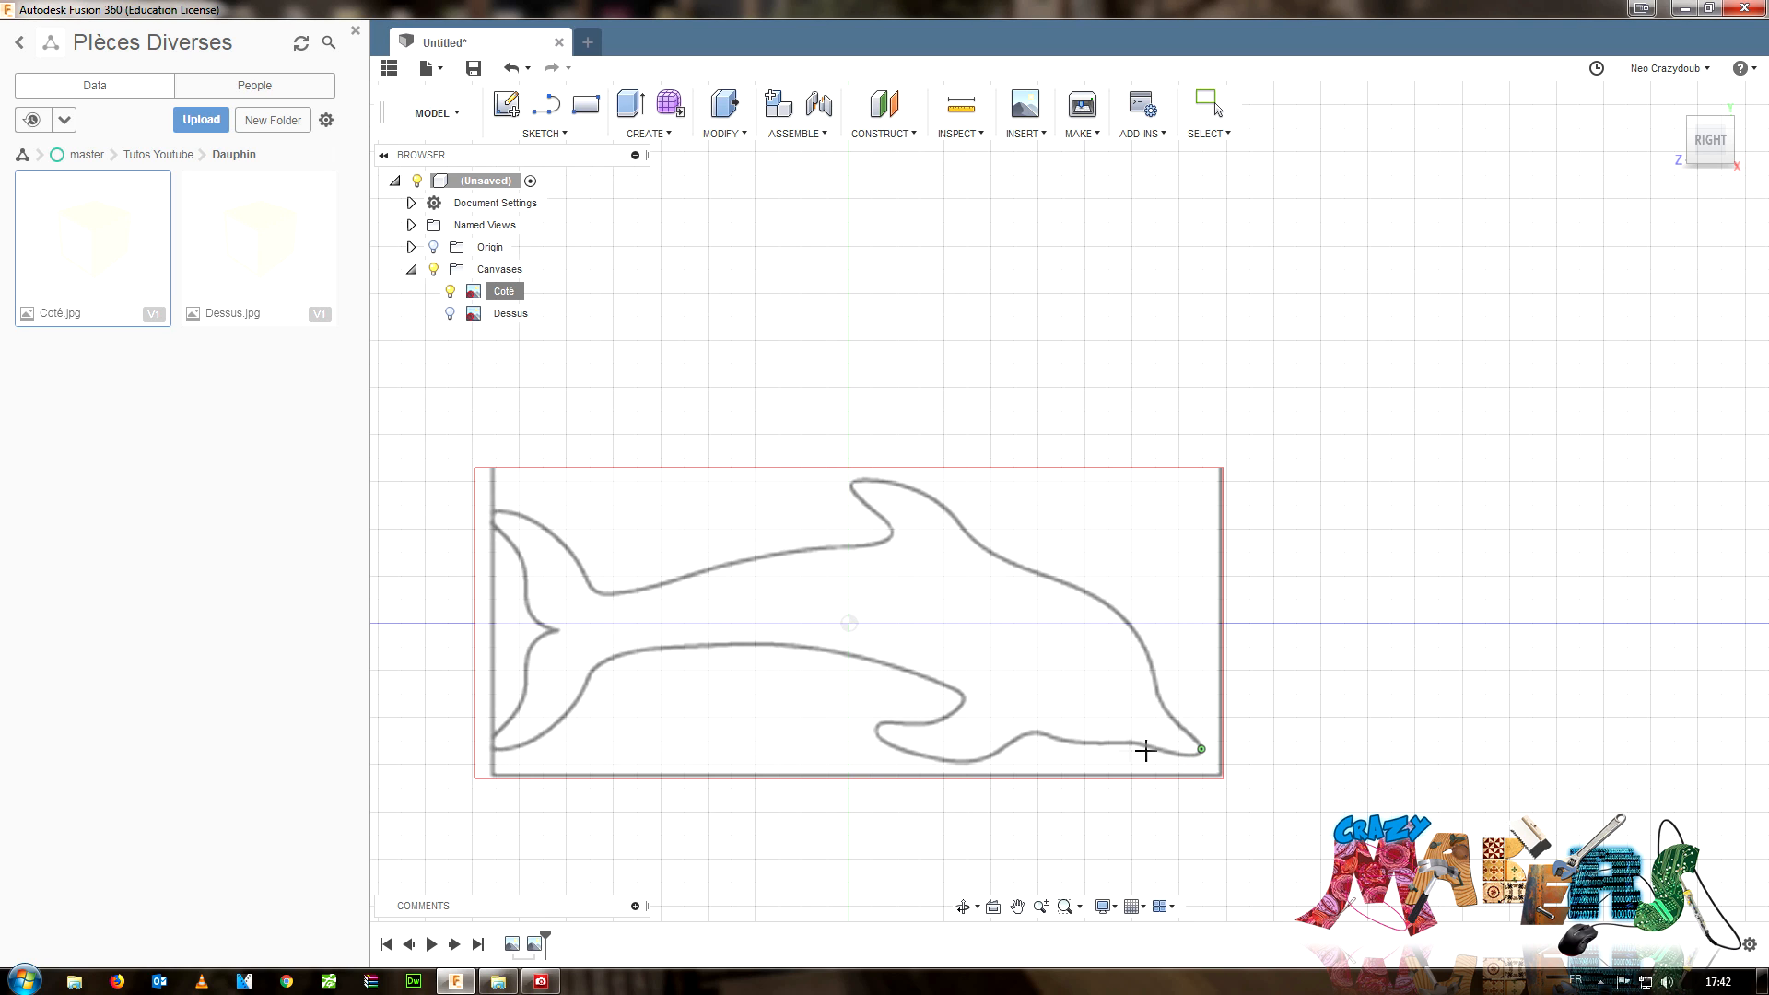
pyautogui.click(493, 749)
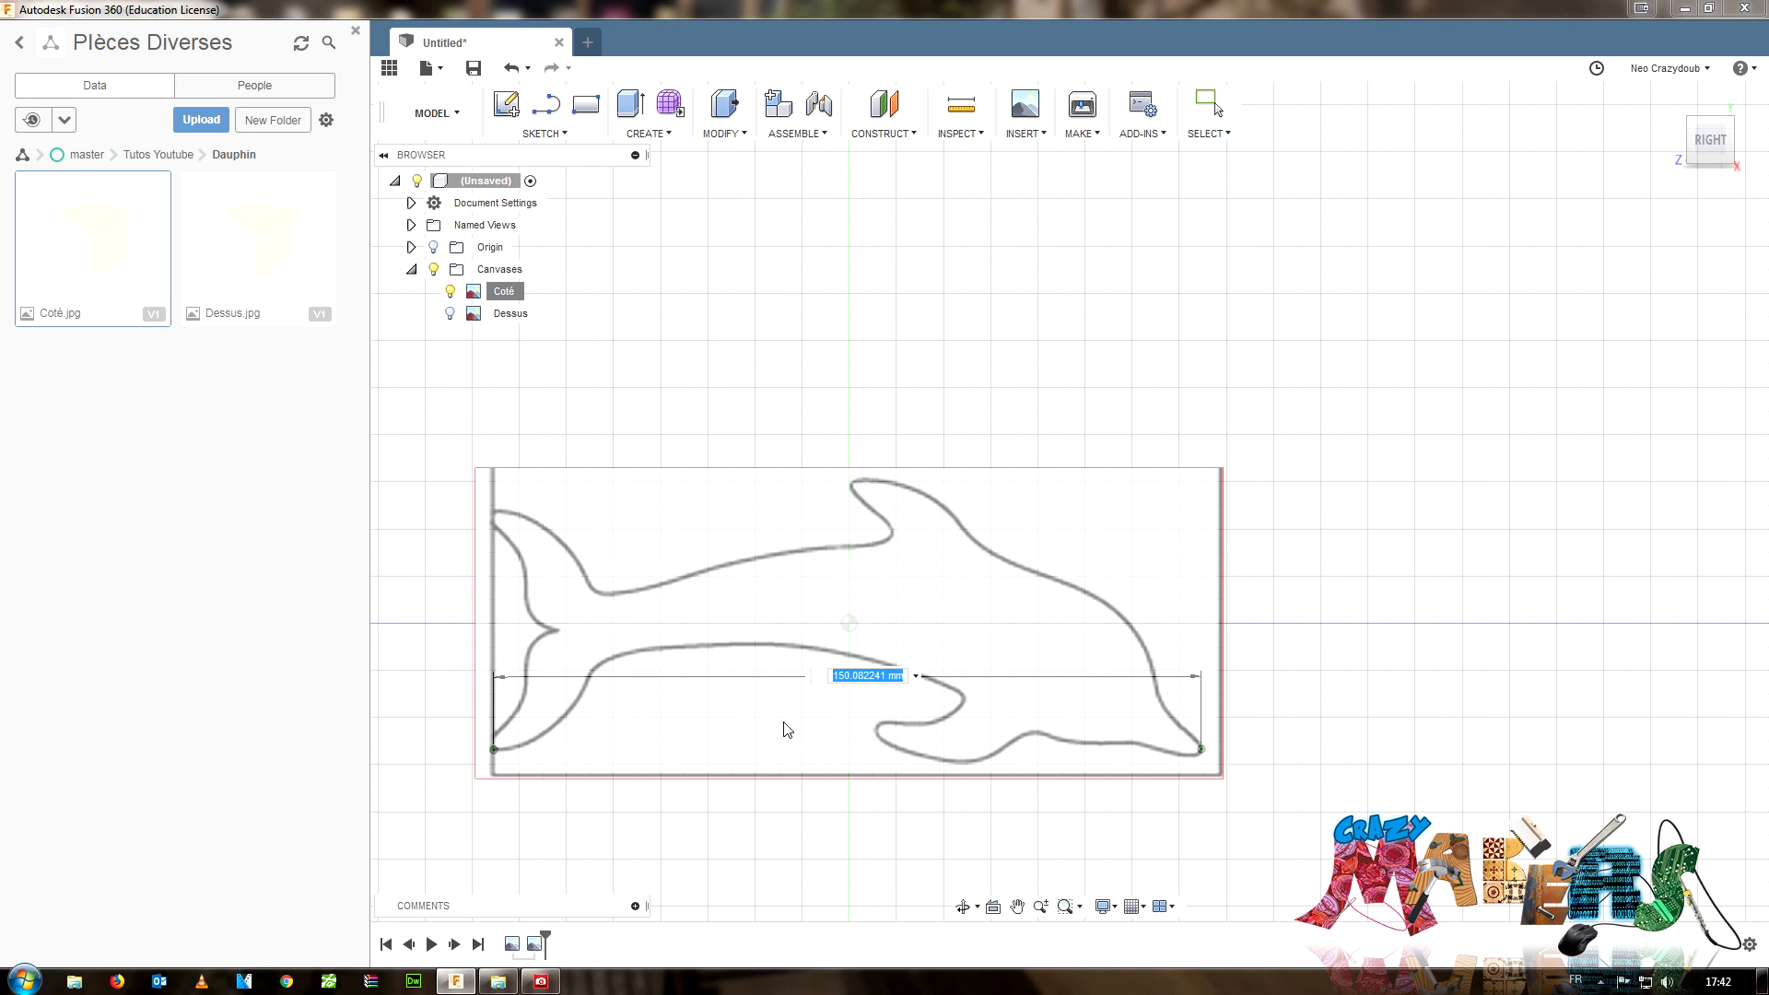
pyautogui.write('15')
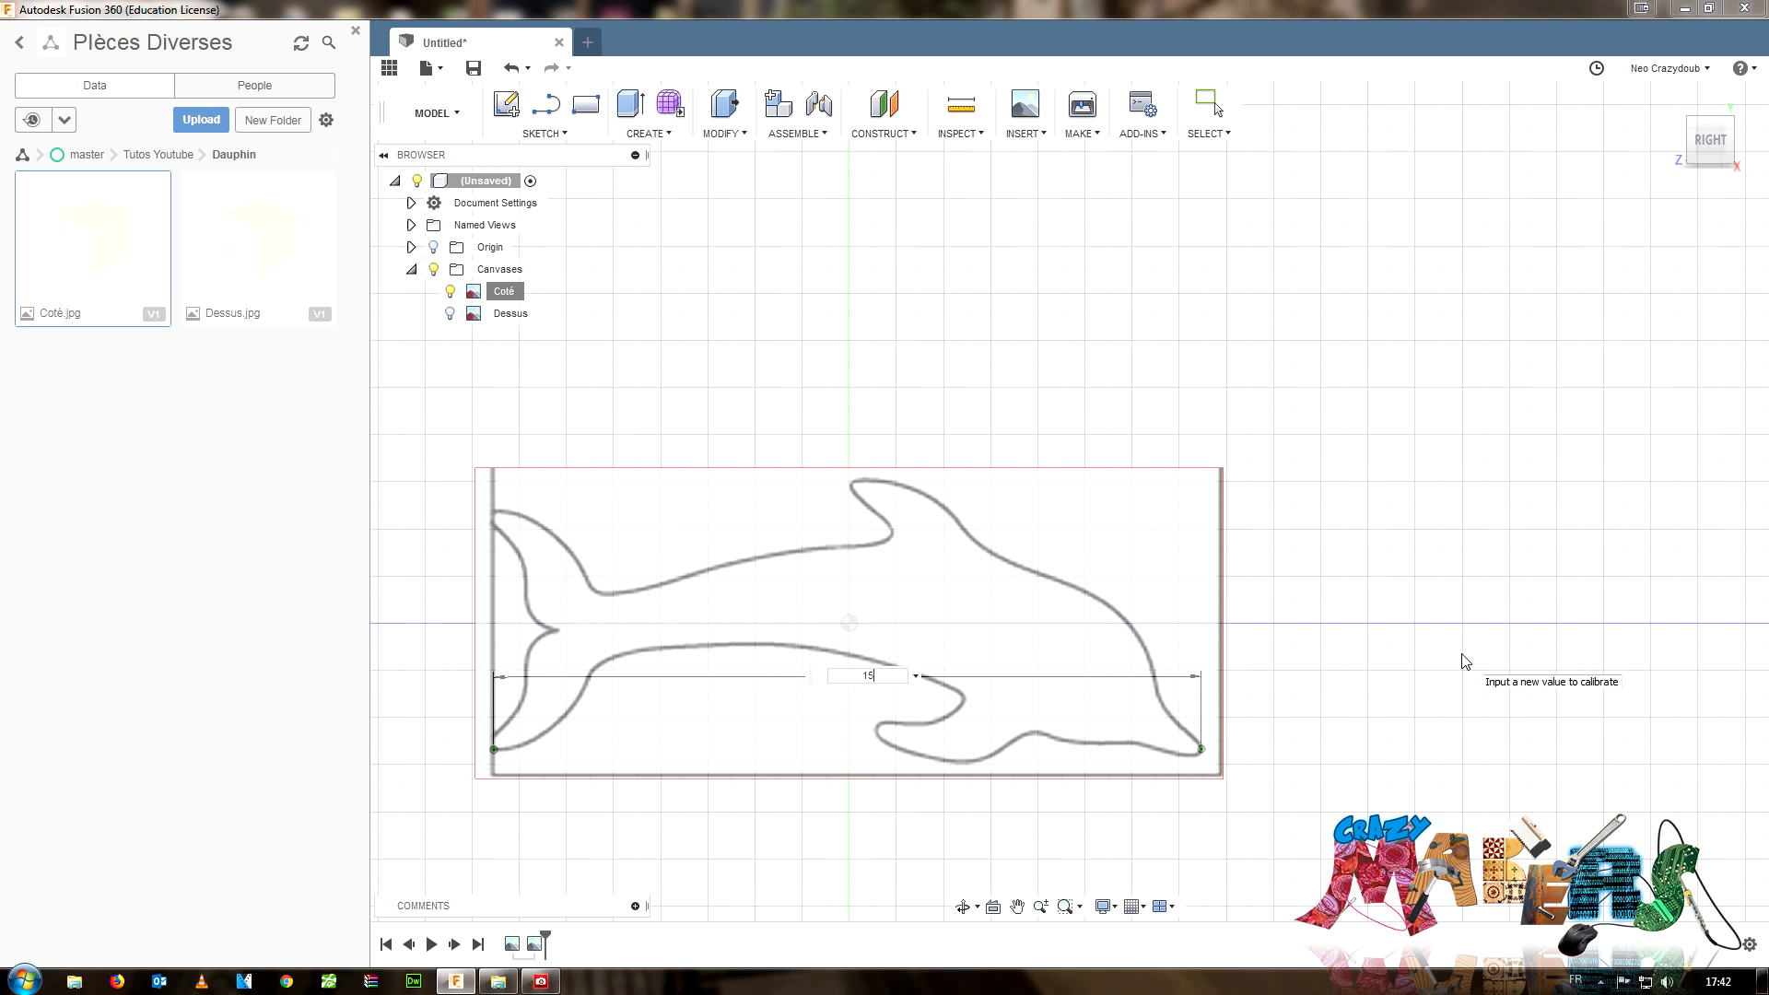
pyautogui.write('0')
pyautogui.press('Return')
# - Show the Dessus canvas and hide the Coté canvas to work on the dolphin's top view
pyautogui.click(449, 313)
pyautogui.click(449, 291)
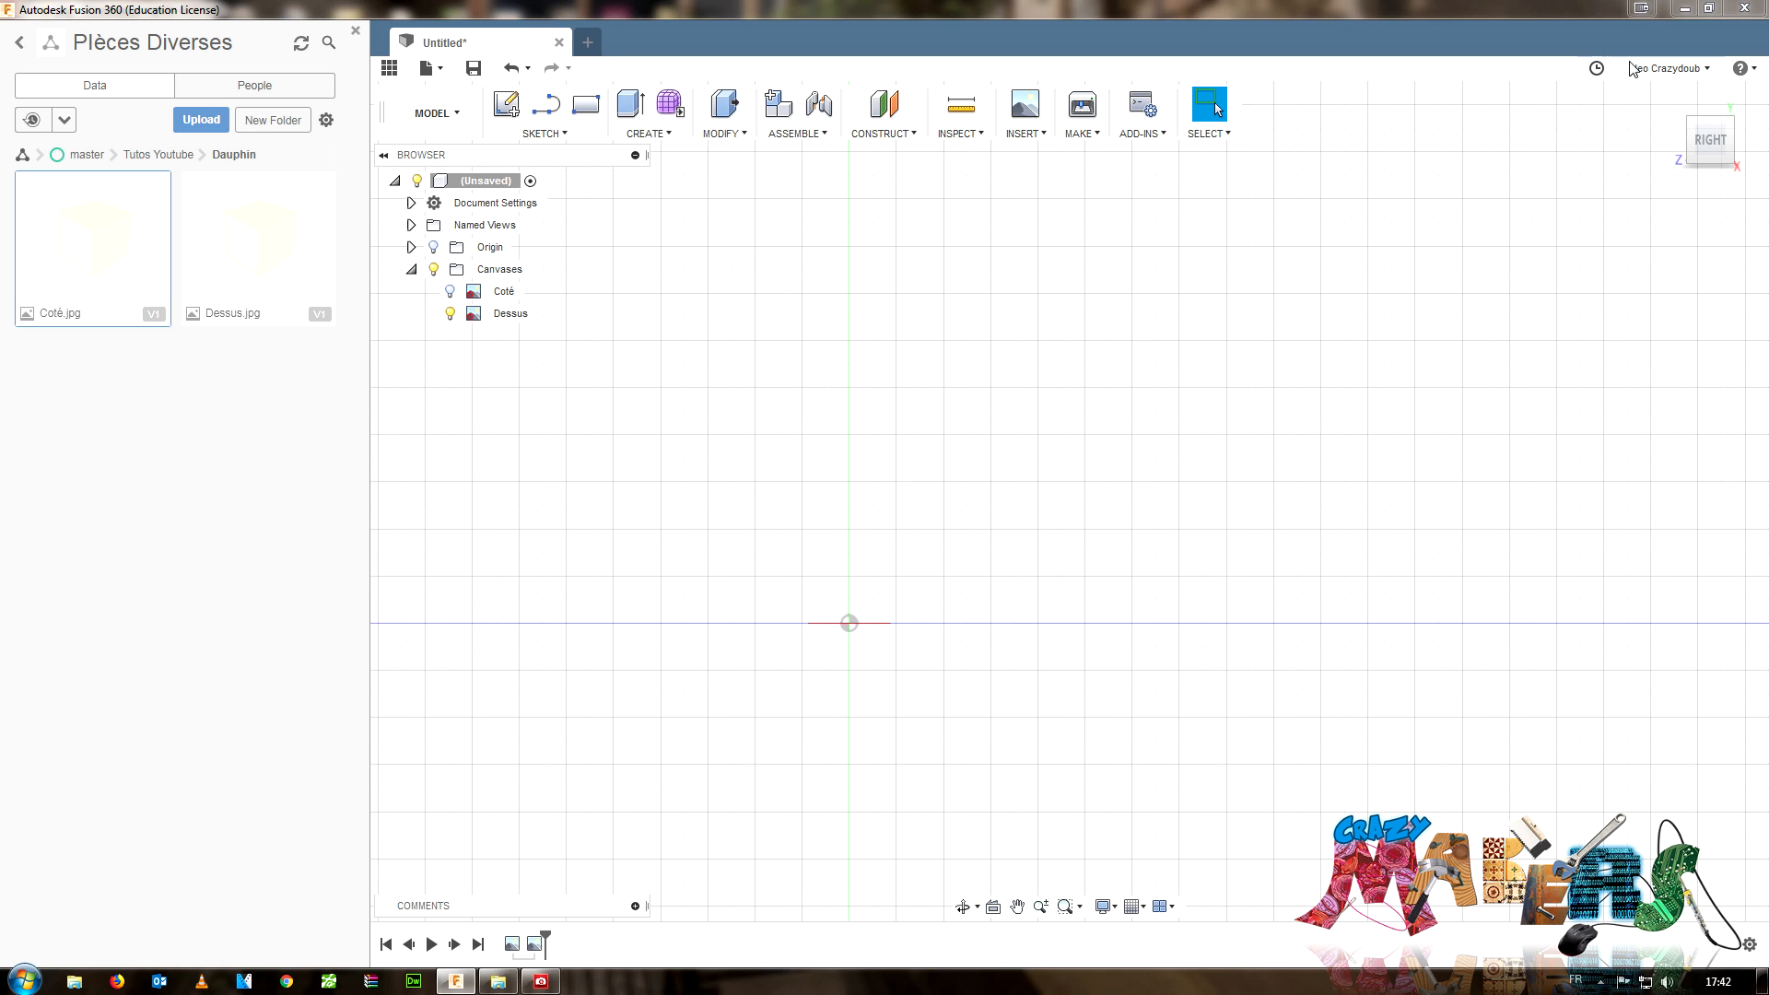
pyautogui.moveTo(1710, 140); pyautogui.dragTo(1709, 134)
pyautogui.click(1709, 130)
pyautogui.scroll(10, 836, 516)
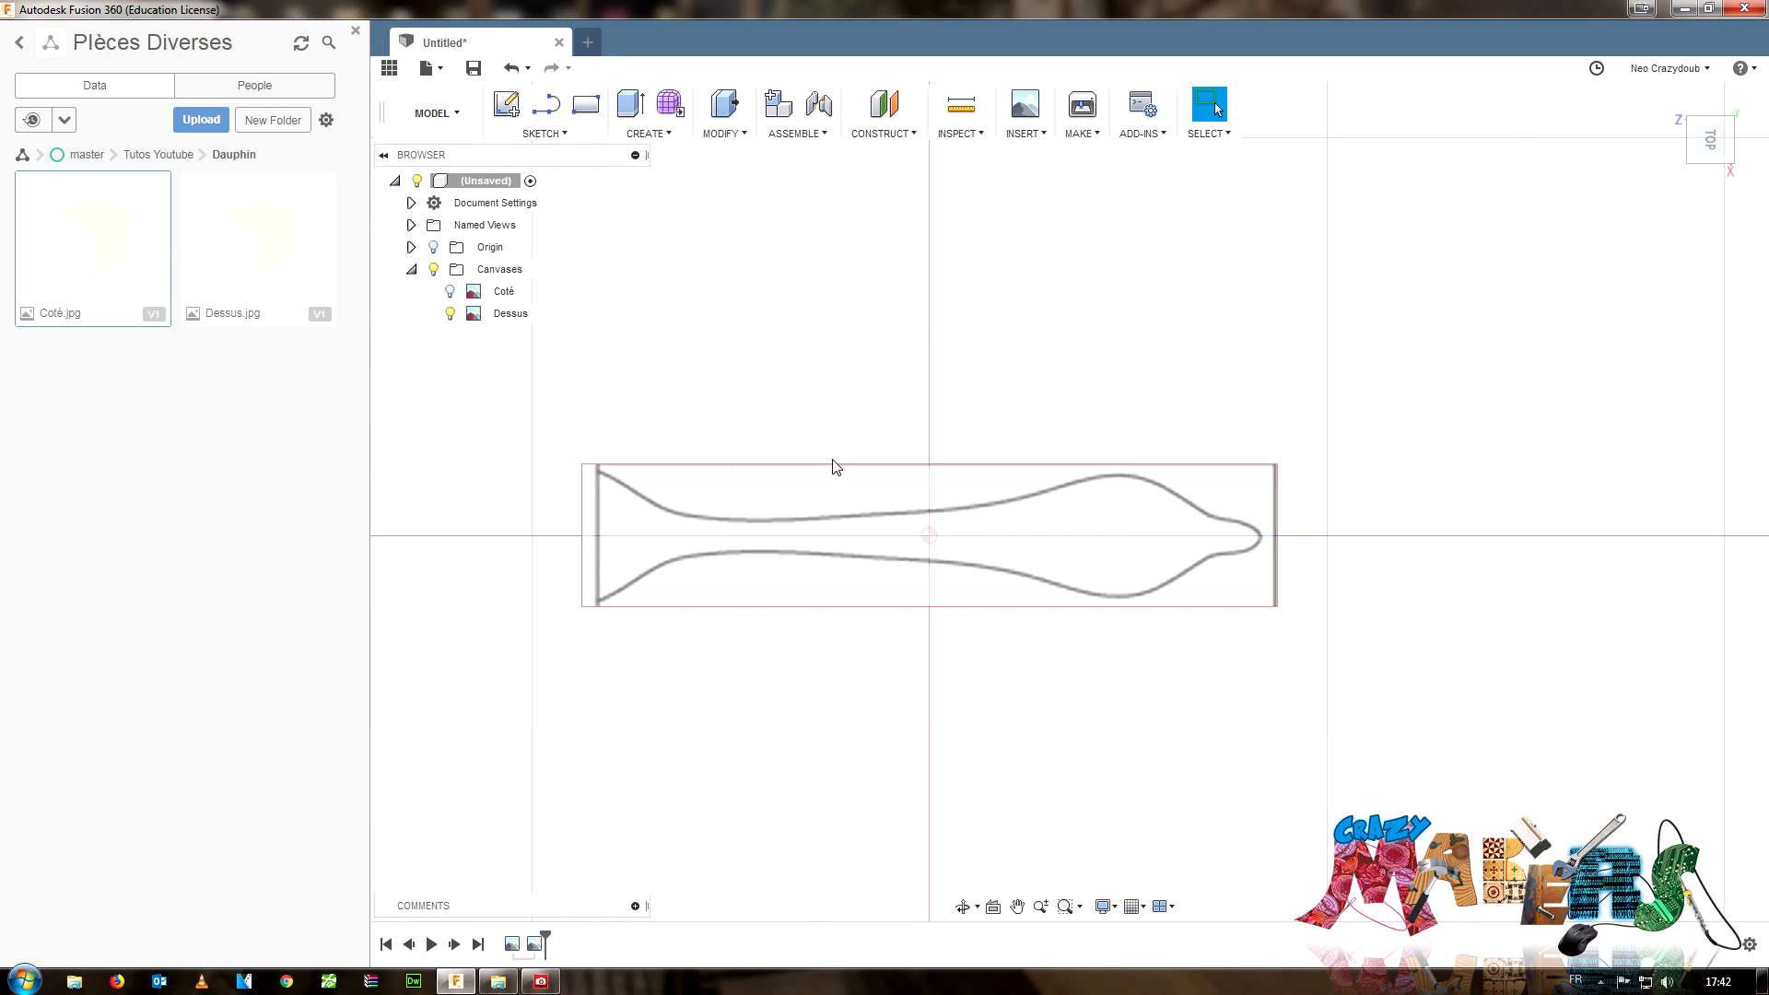
# - Calibrate the Dessus canvas to 150 mm between the snout tip and the middle of the tail's end line
pyautogui.rightClick(470, 314)
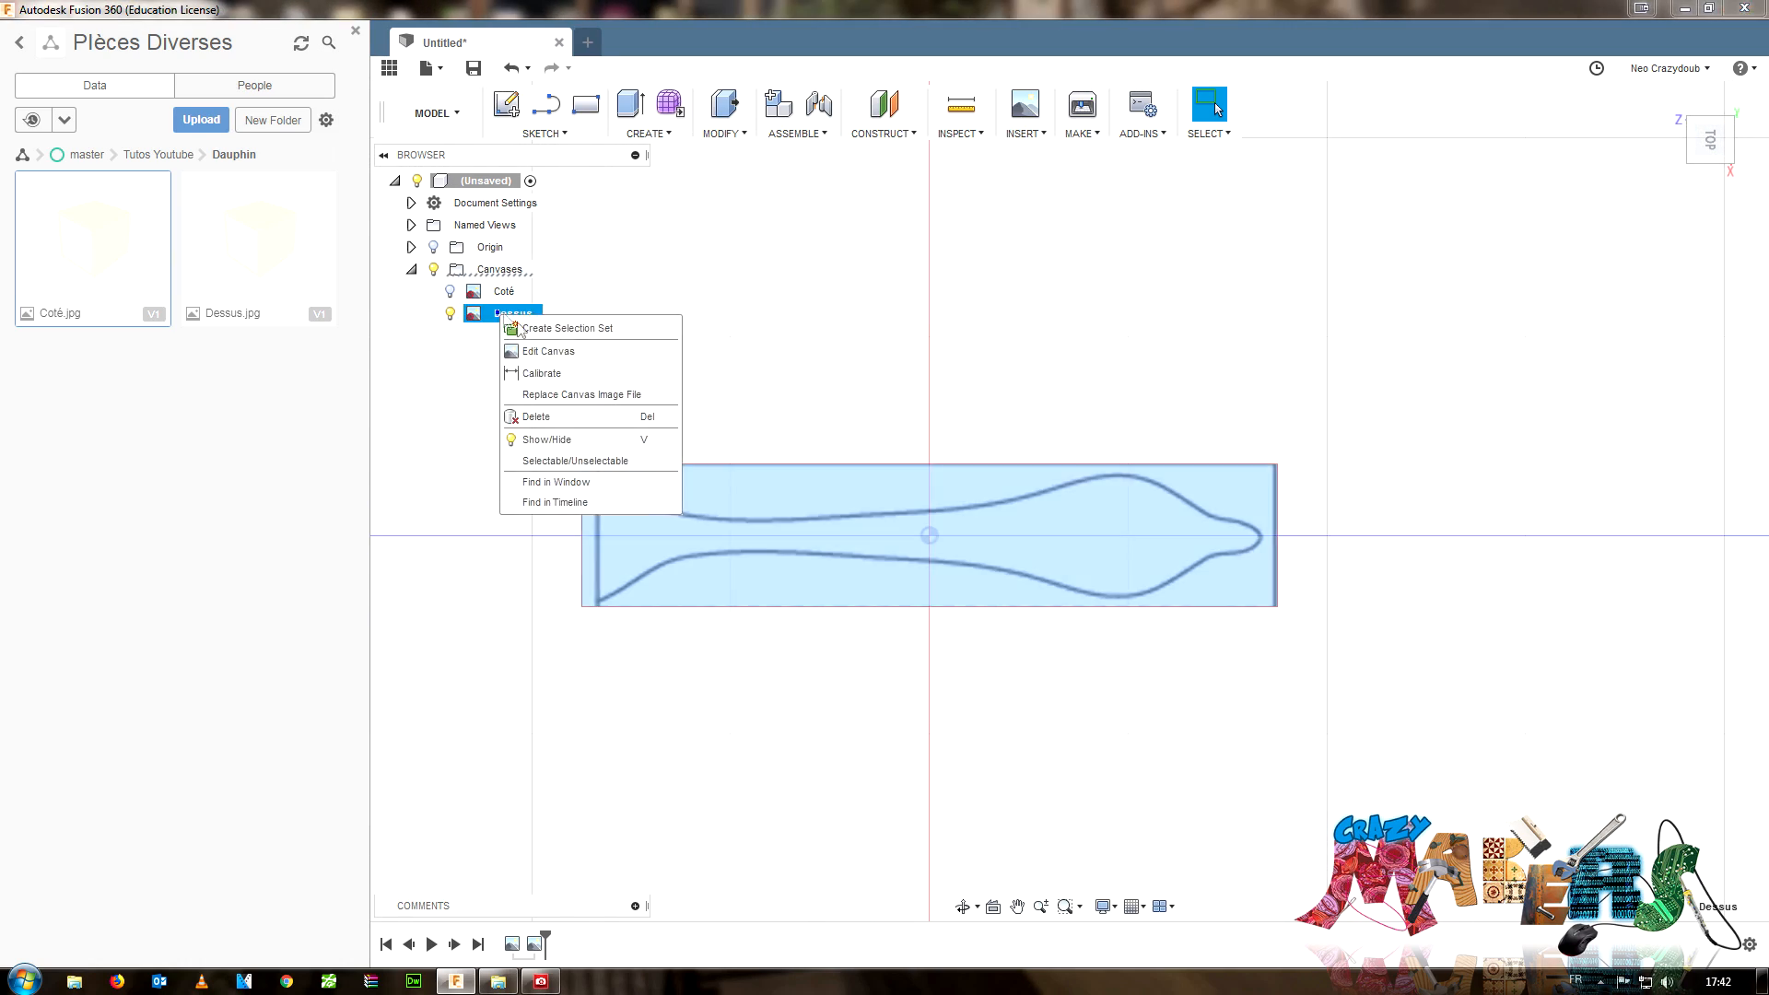
pyautogui.click(547, 376)
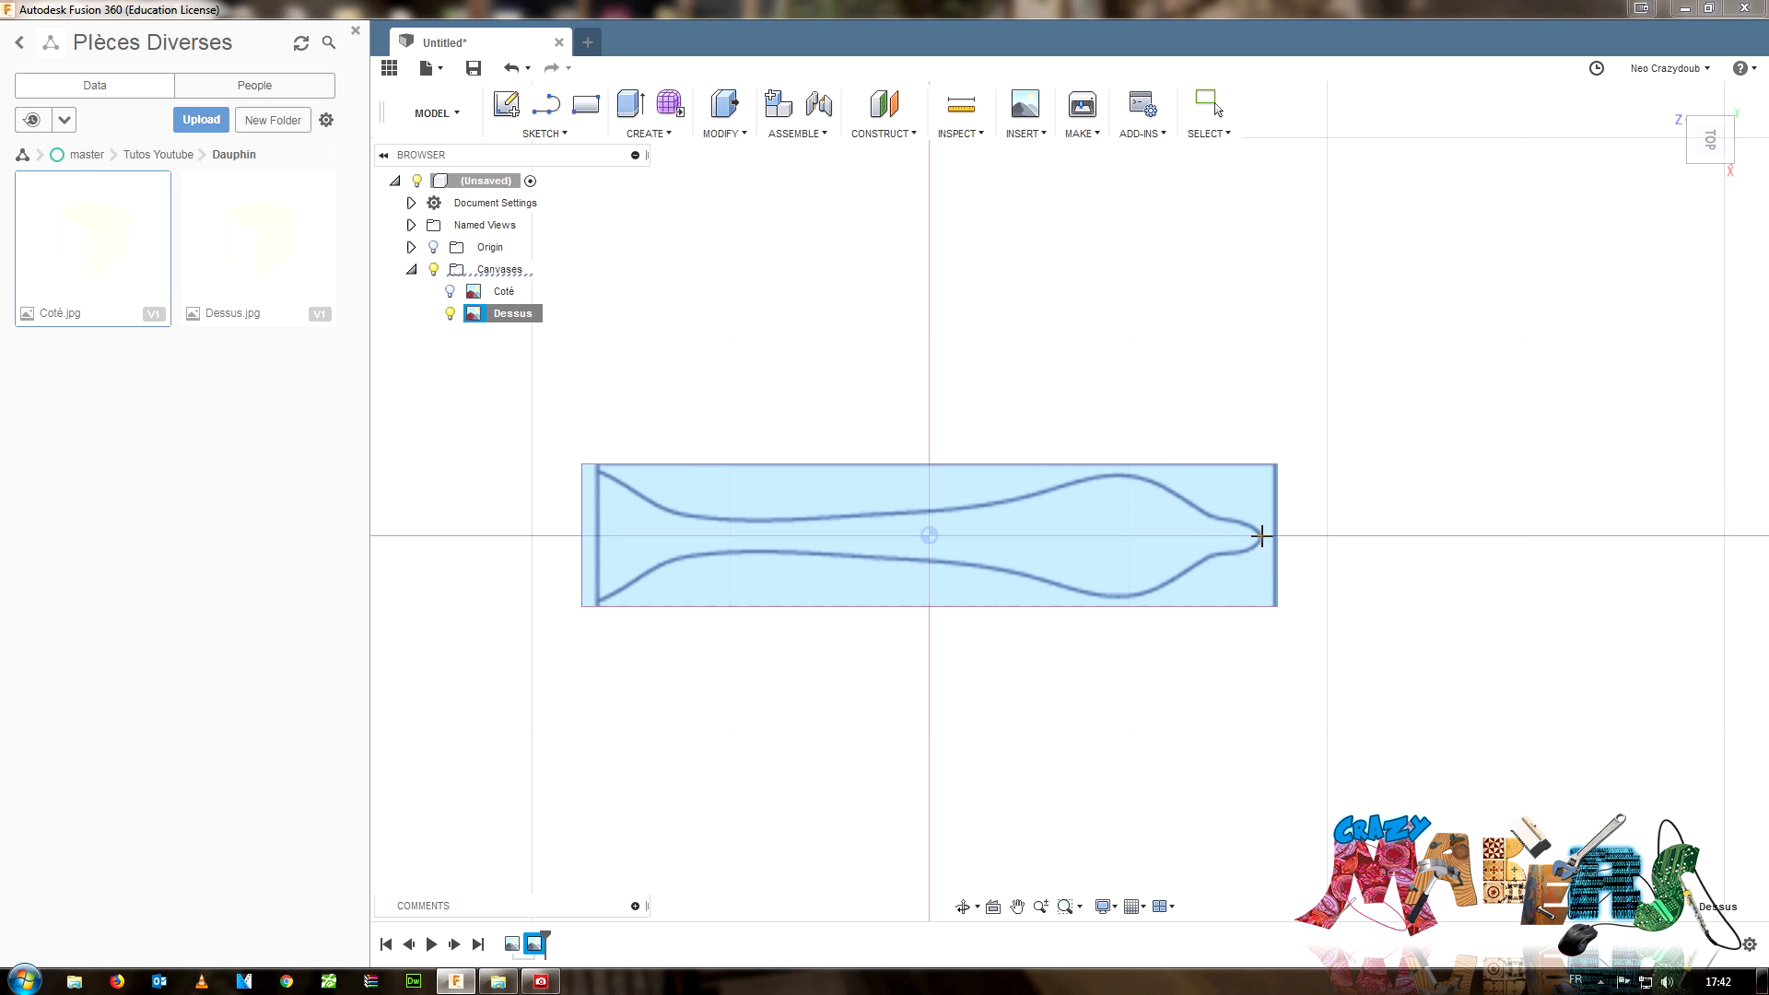
pyautogui.click(1261, 534)
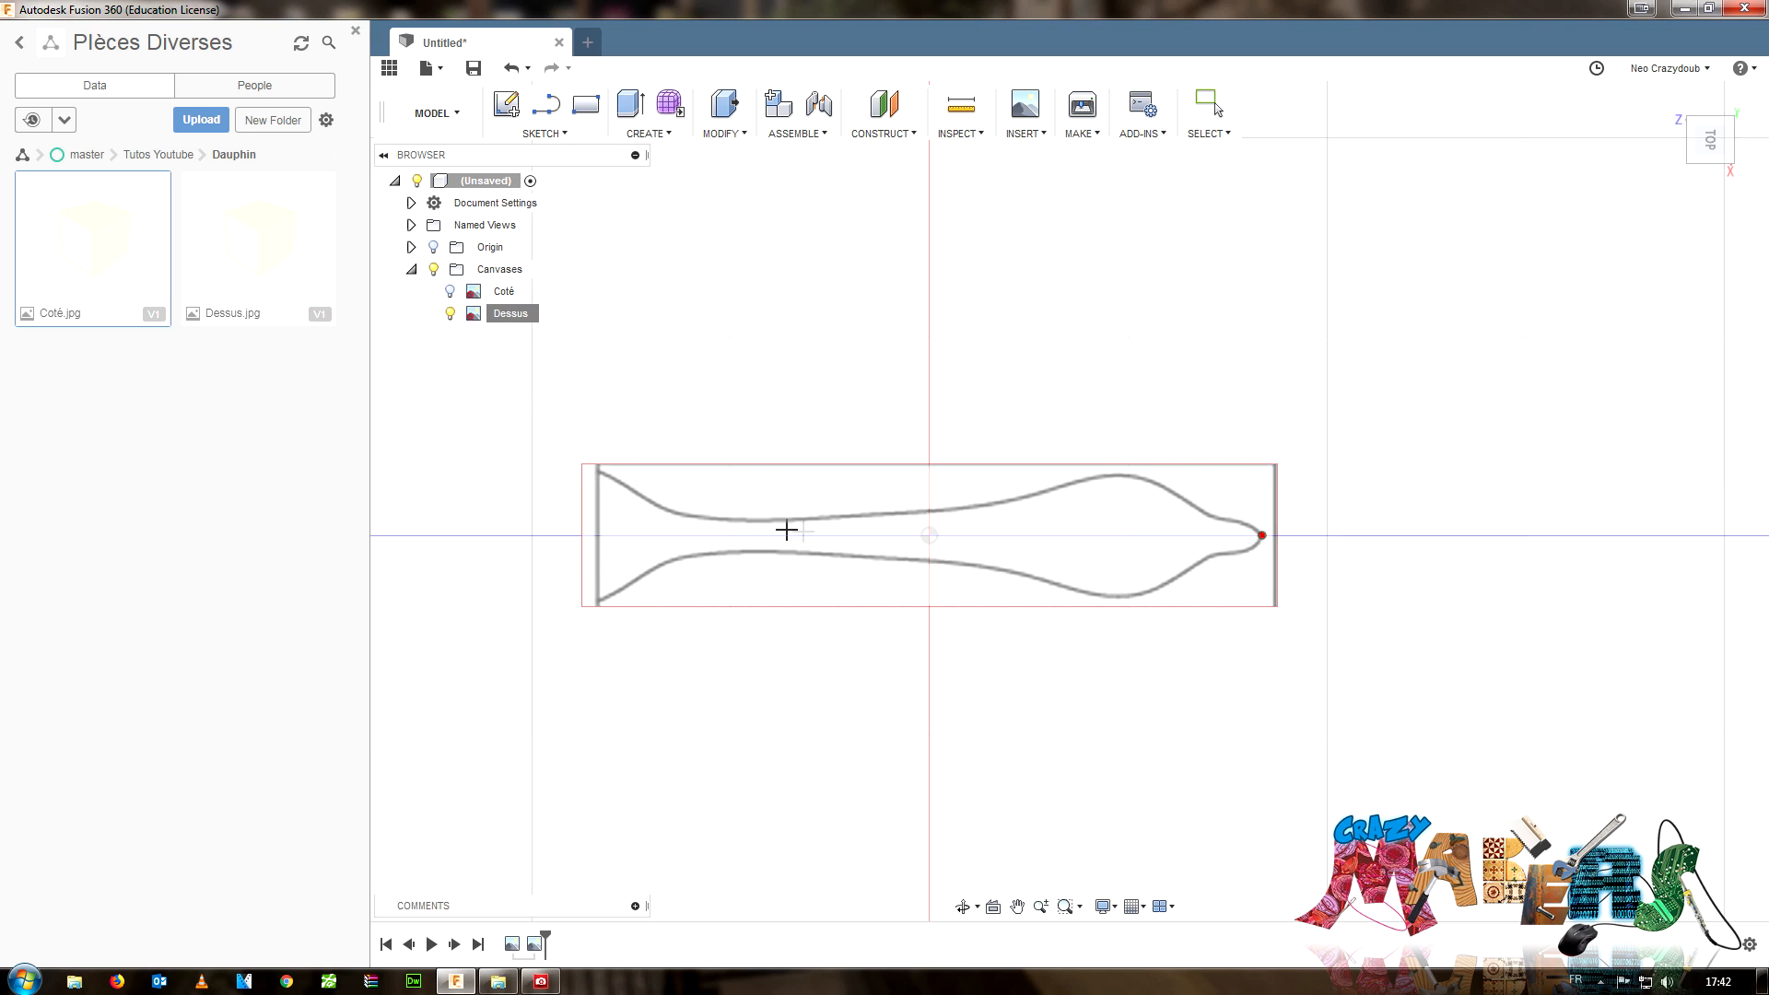
pyautogui.click(597, 535)
pyautogui.write('150')
pyautogui.press('Return')
# - Show the Coté canvas again together with the Dessus canvas and face the dolphin's side profile
pyautogui.scroll(-5, 900, 457)
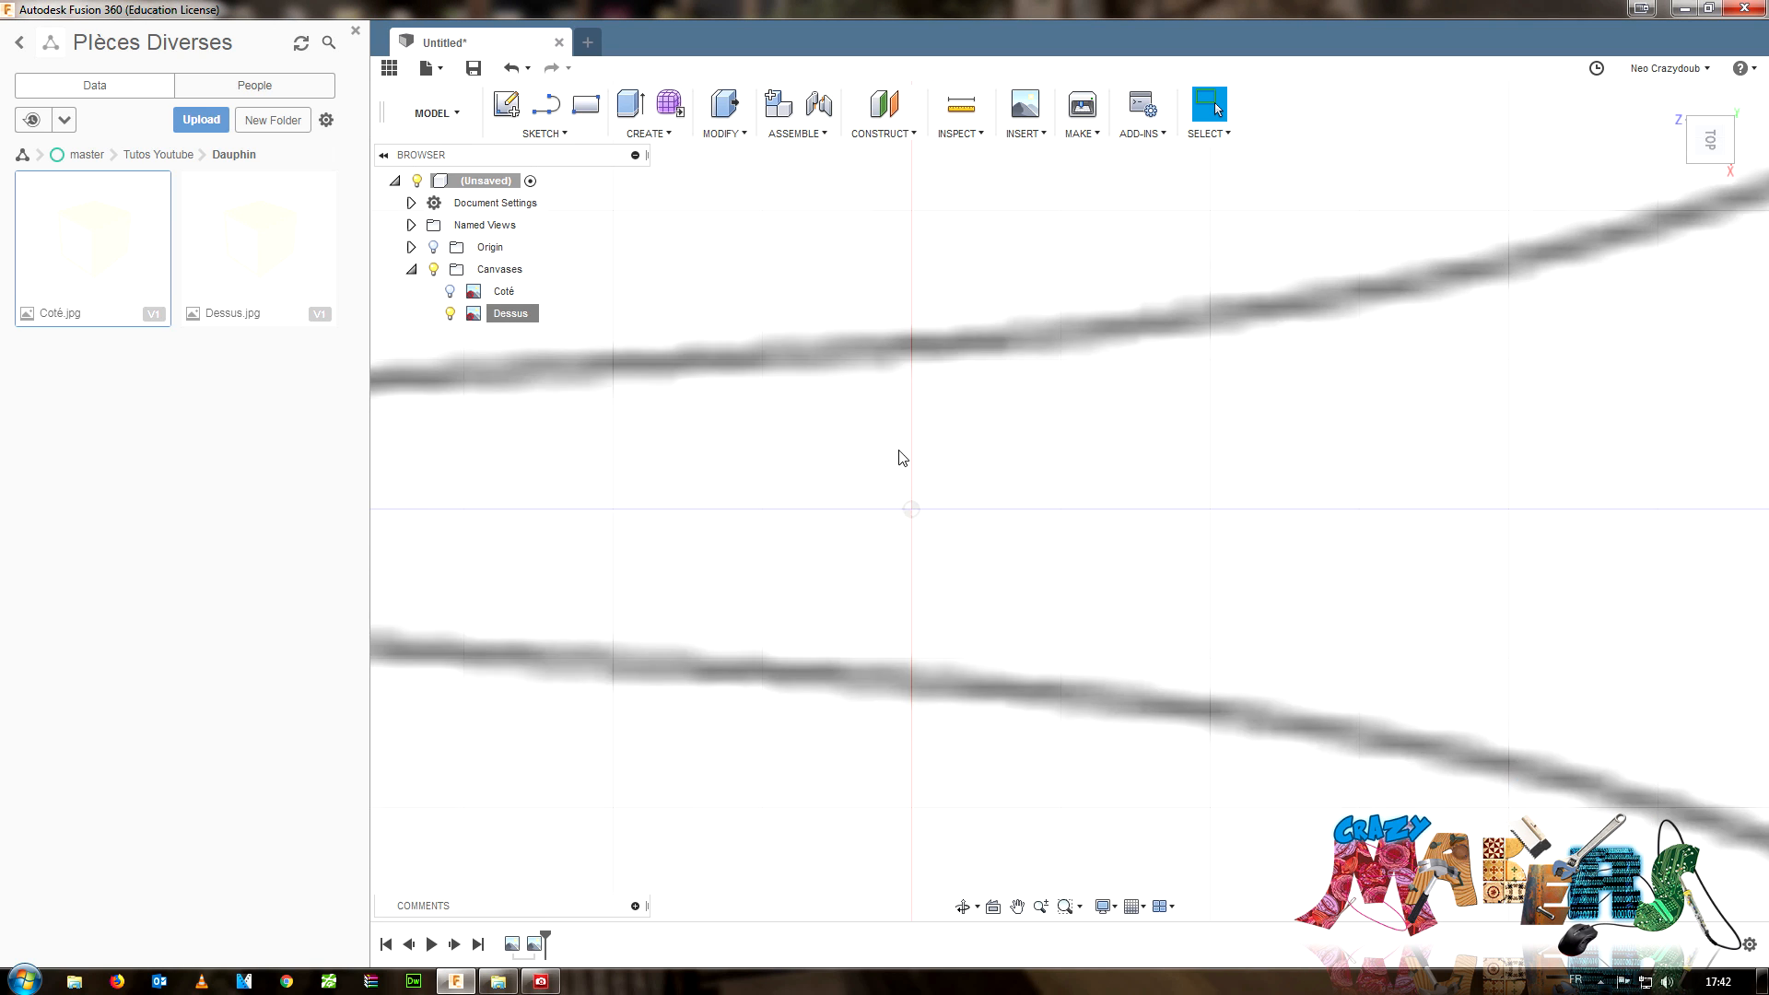
pyautogui.moveTo(1715, 127); pyautogui.dragTo(1732, 67)
pyautogui.click(450, 291)
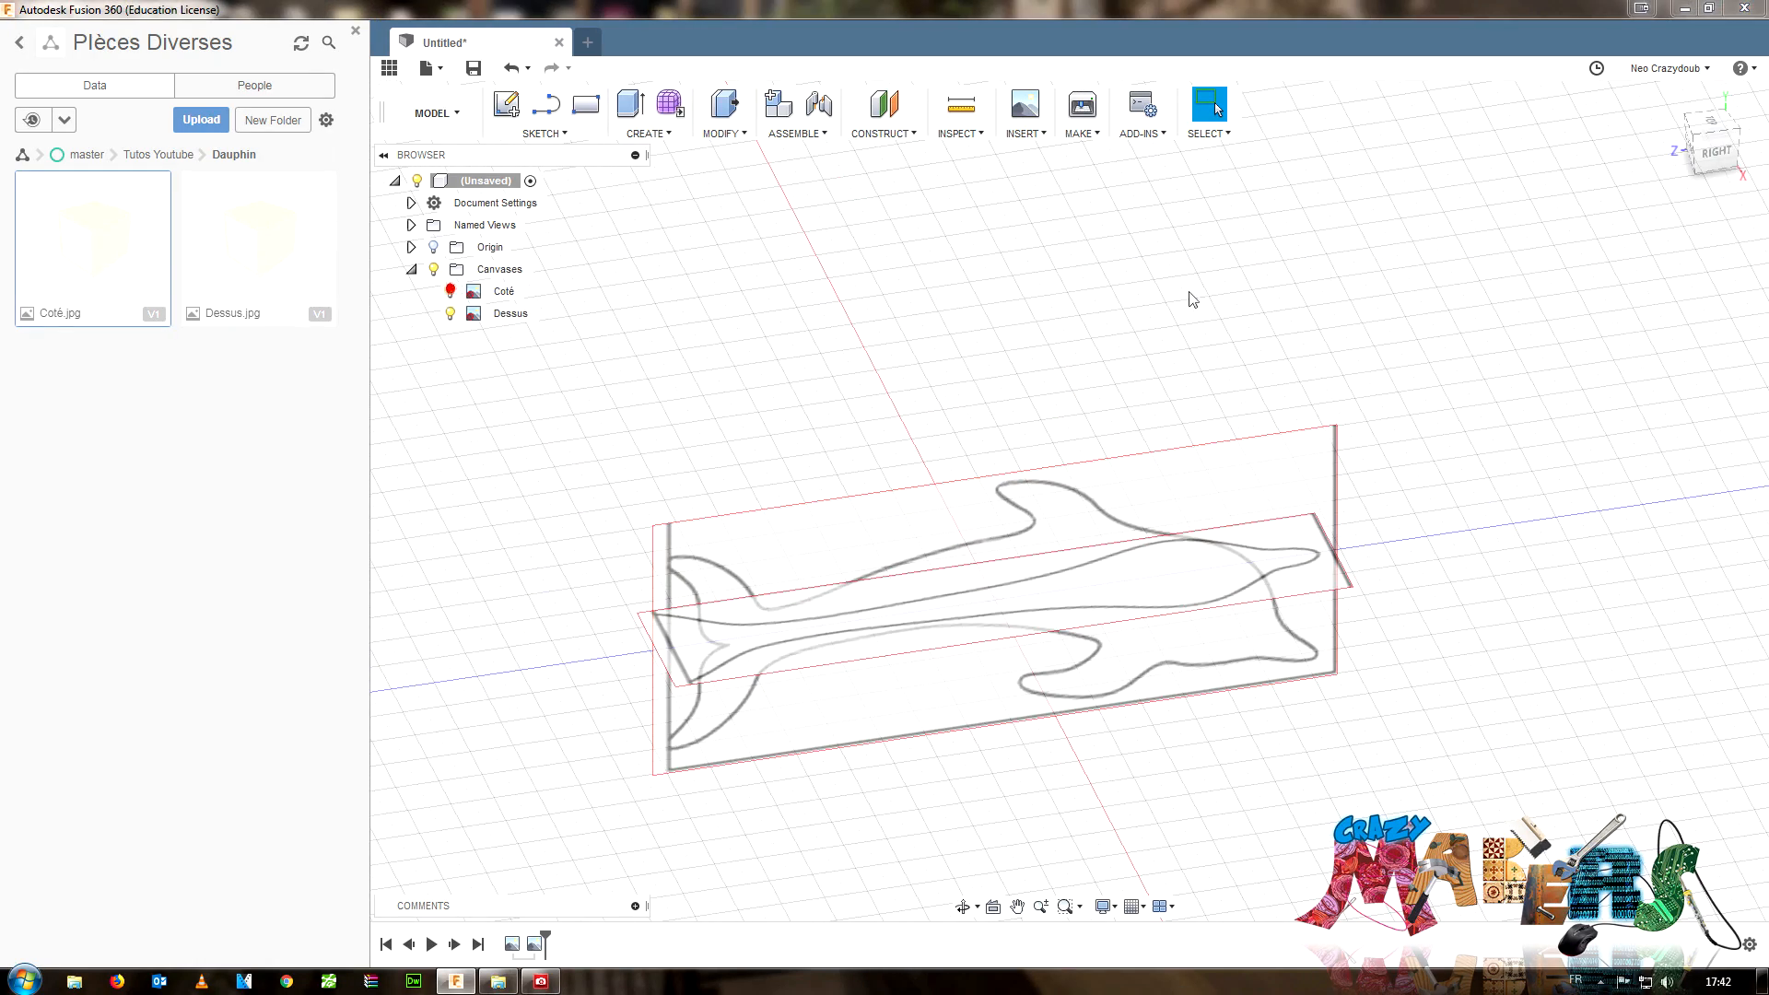
pyautogui.click(1690, 141)
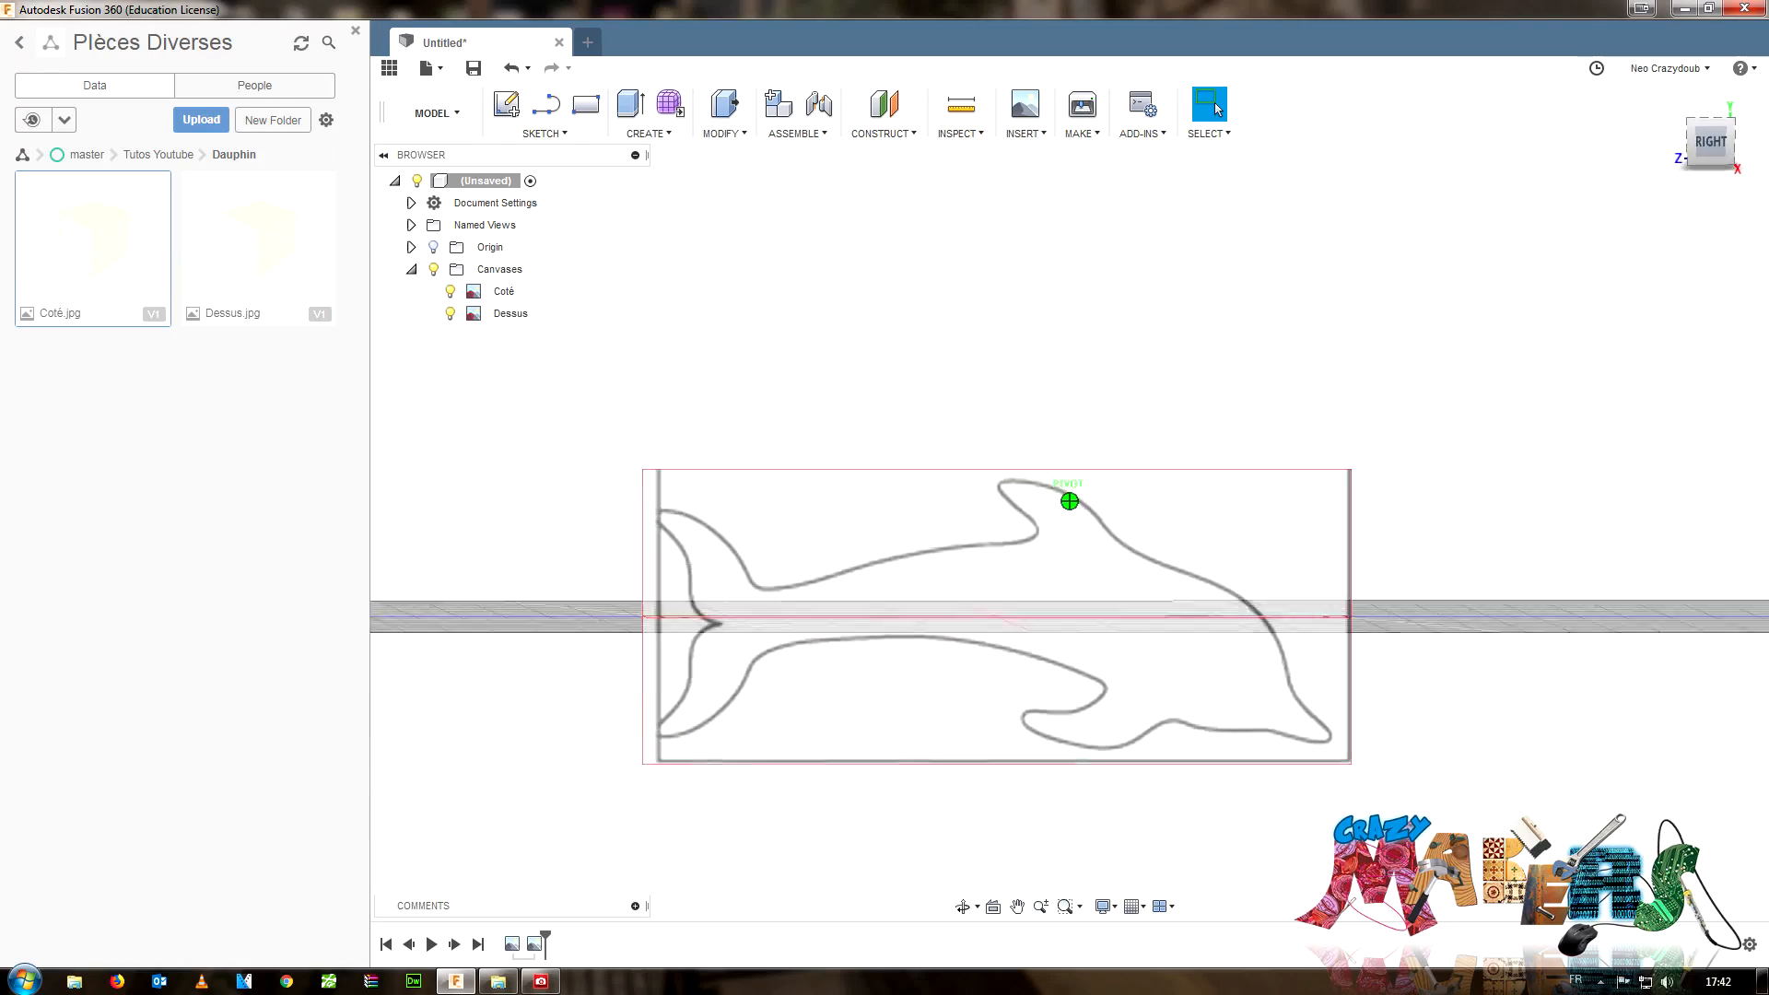
# - Hide the Dessus canvas, face the Coté canvas from the right, and start a sketch on the side plane
pyautogui.moveTo(1068, 552)
pyautogui.keyDown('shift'); pyautogui.mouseDown(button='middle')
pyautogui.moveTo(1071, 582)
pyautogui.moveTo(1114, 525)
pyautogui.moveTo(1106, 507)
pyautogui.moveTo(1096, 553)
pyautogui.moveTo(1088, 535)
pyautogui.mouseUp(button='middle'); pyautogui.keyUp('shift')
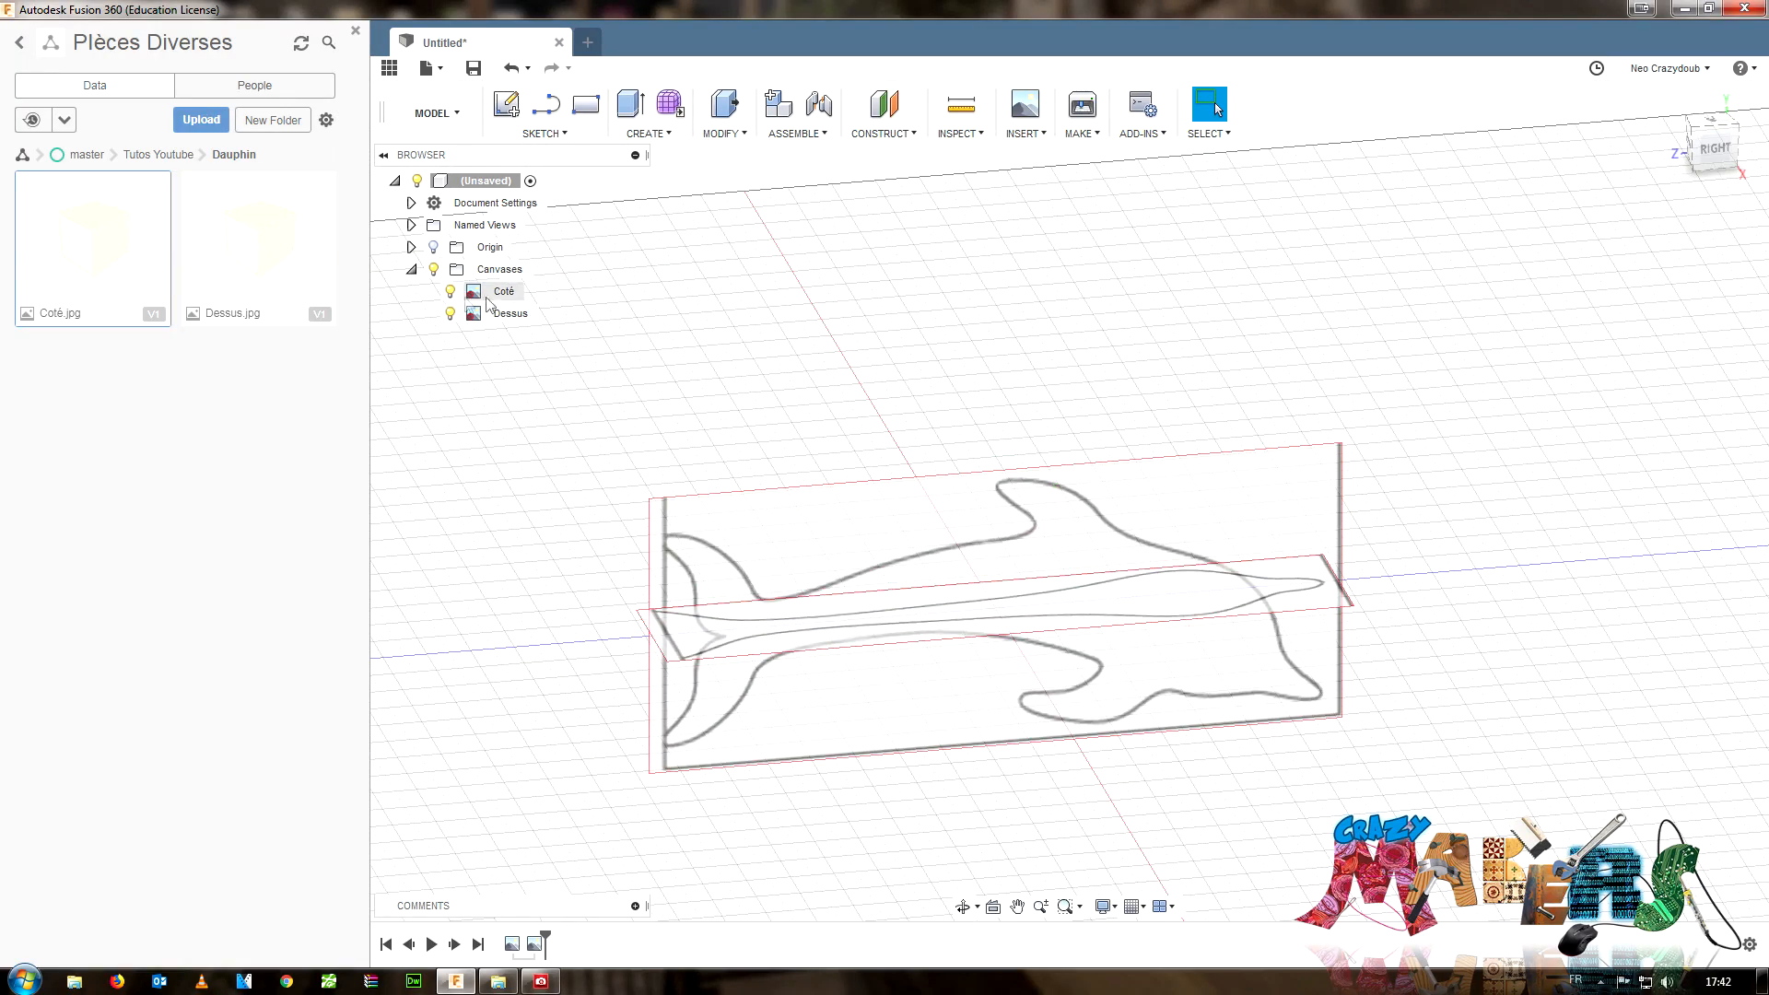
pyautogui.click(470, 293)
pyautogui.click(451, 313)
pyautogui.click(506, 293)
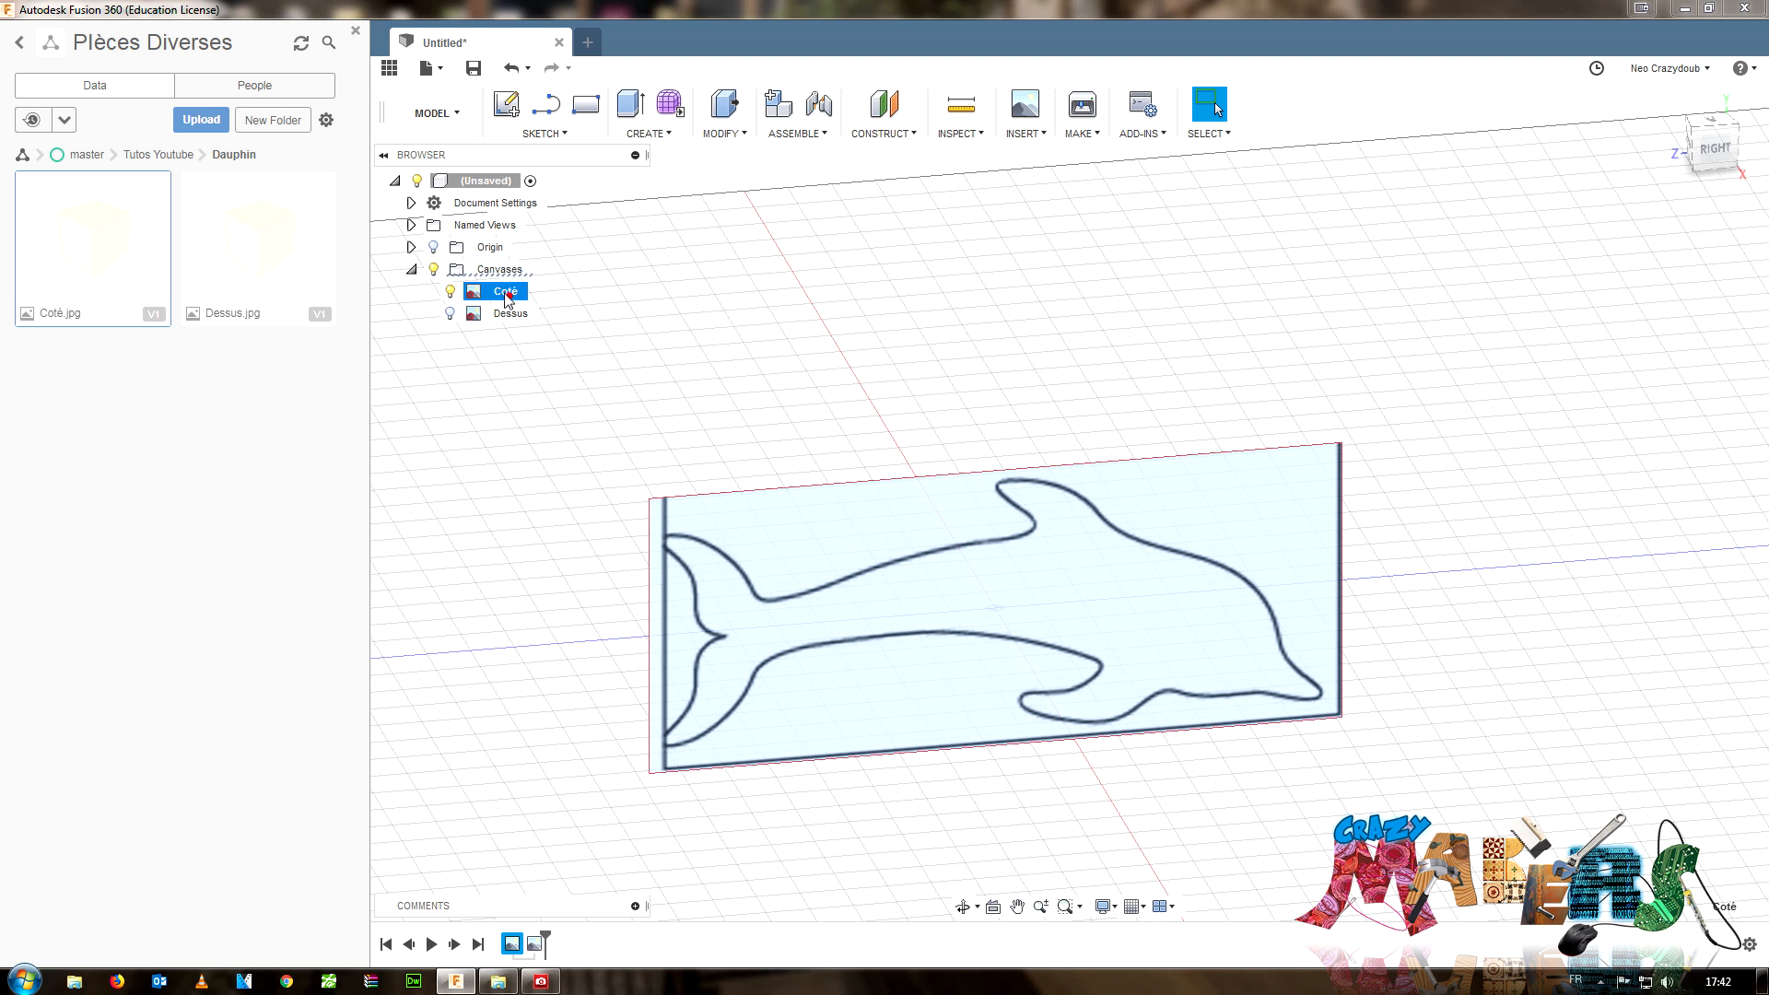
pyautogui.click(1737, 150)
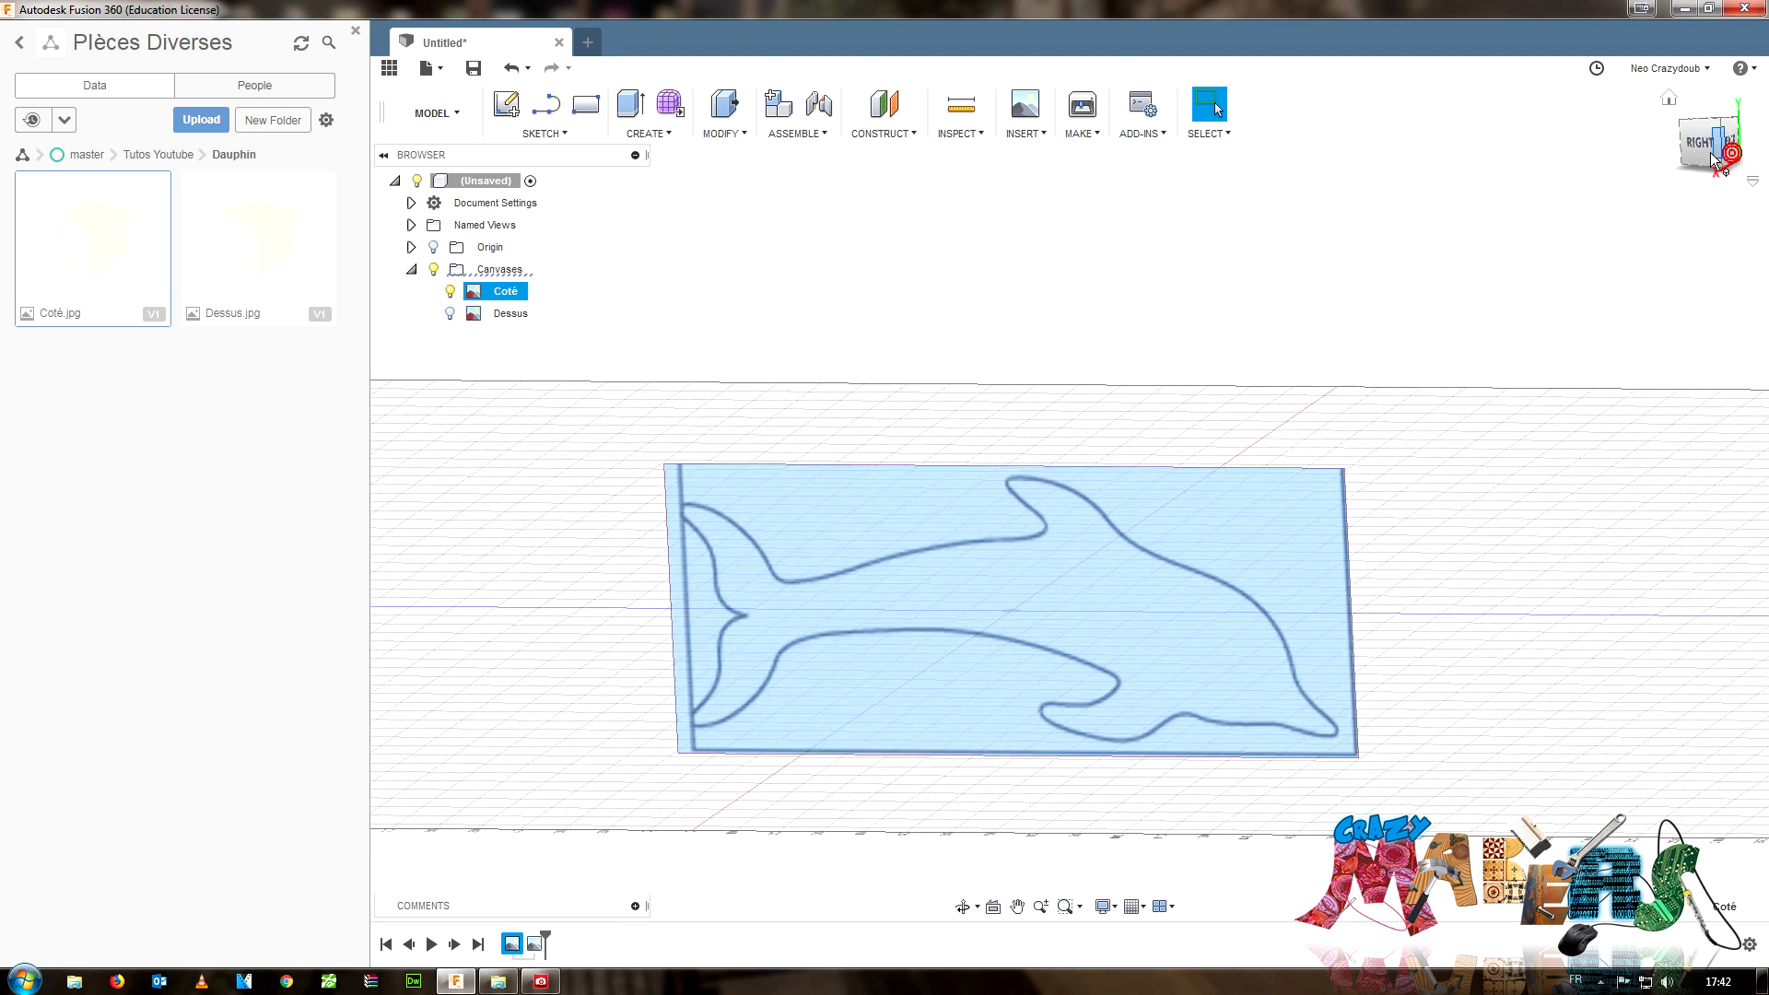
pyautogui.click(1700, 143)
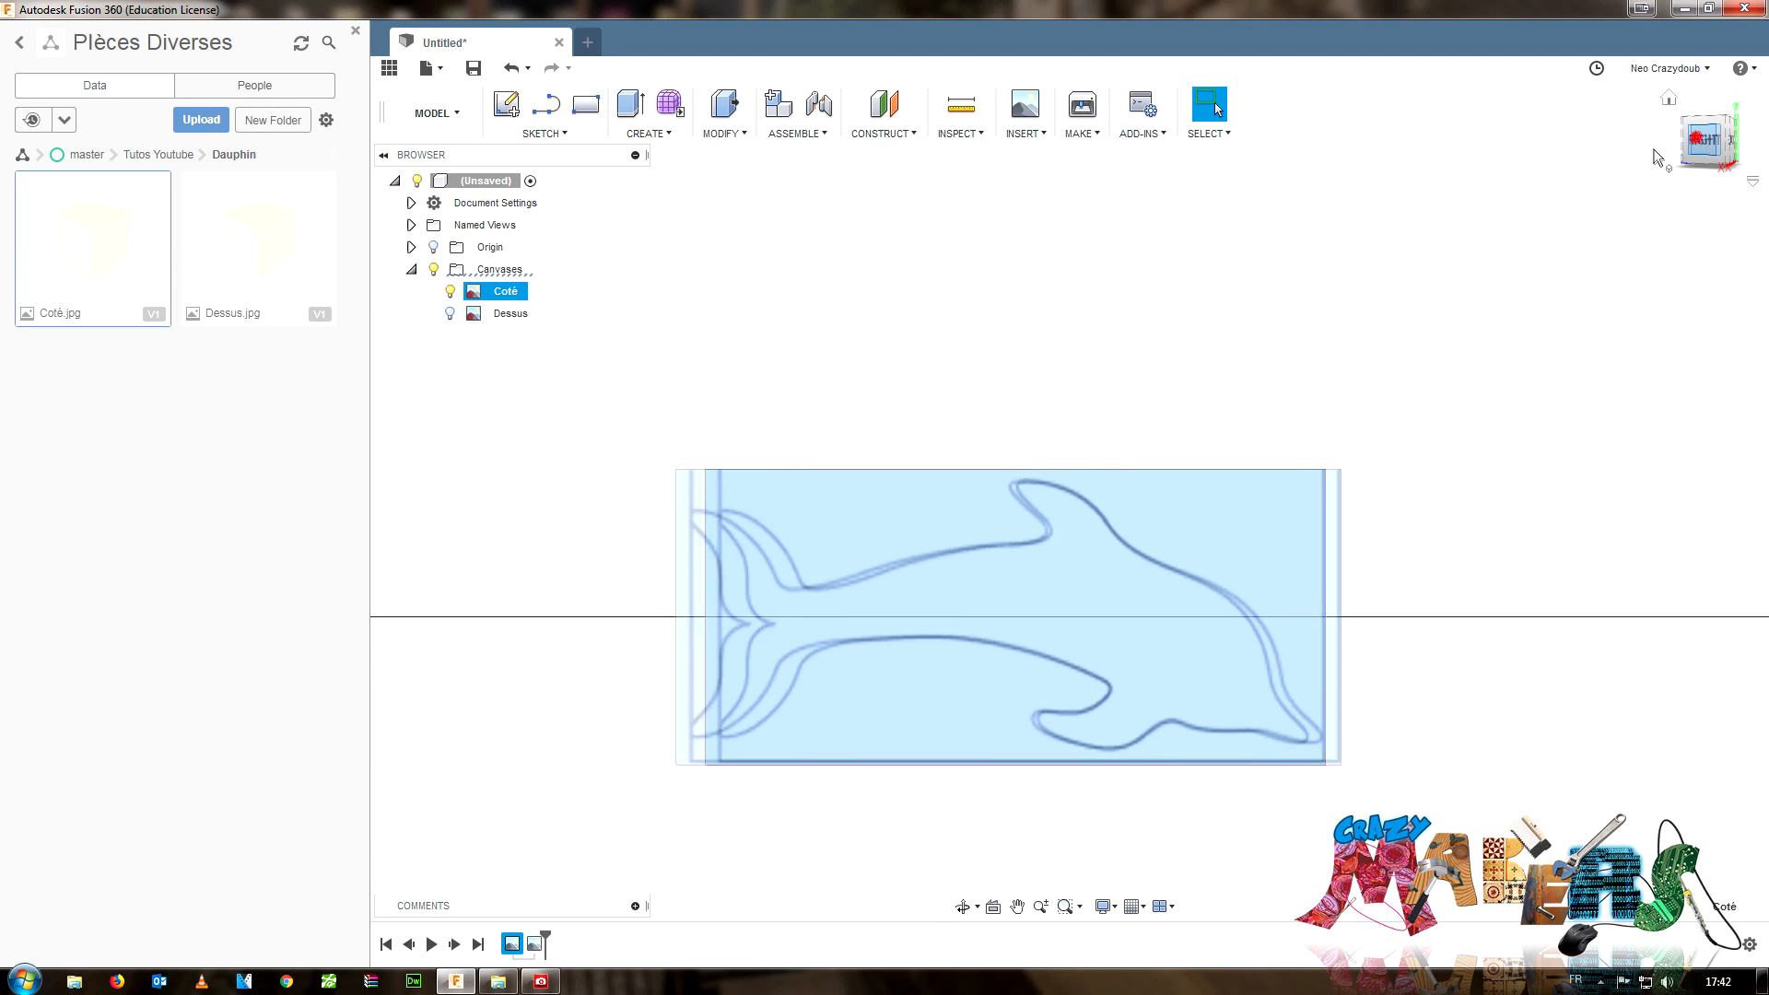
pyautogui.click(506, 104)
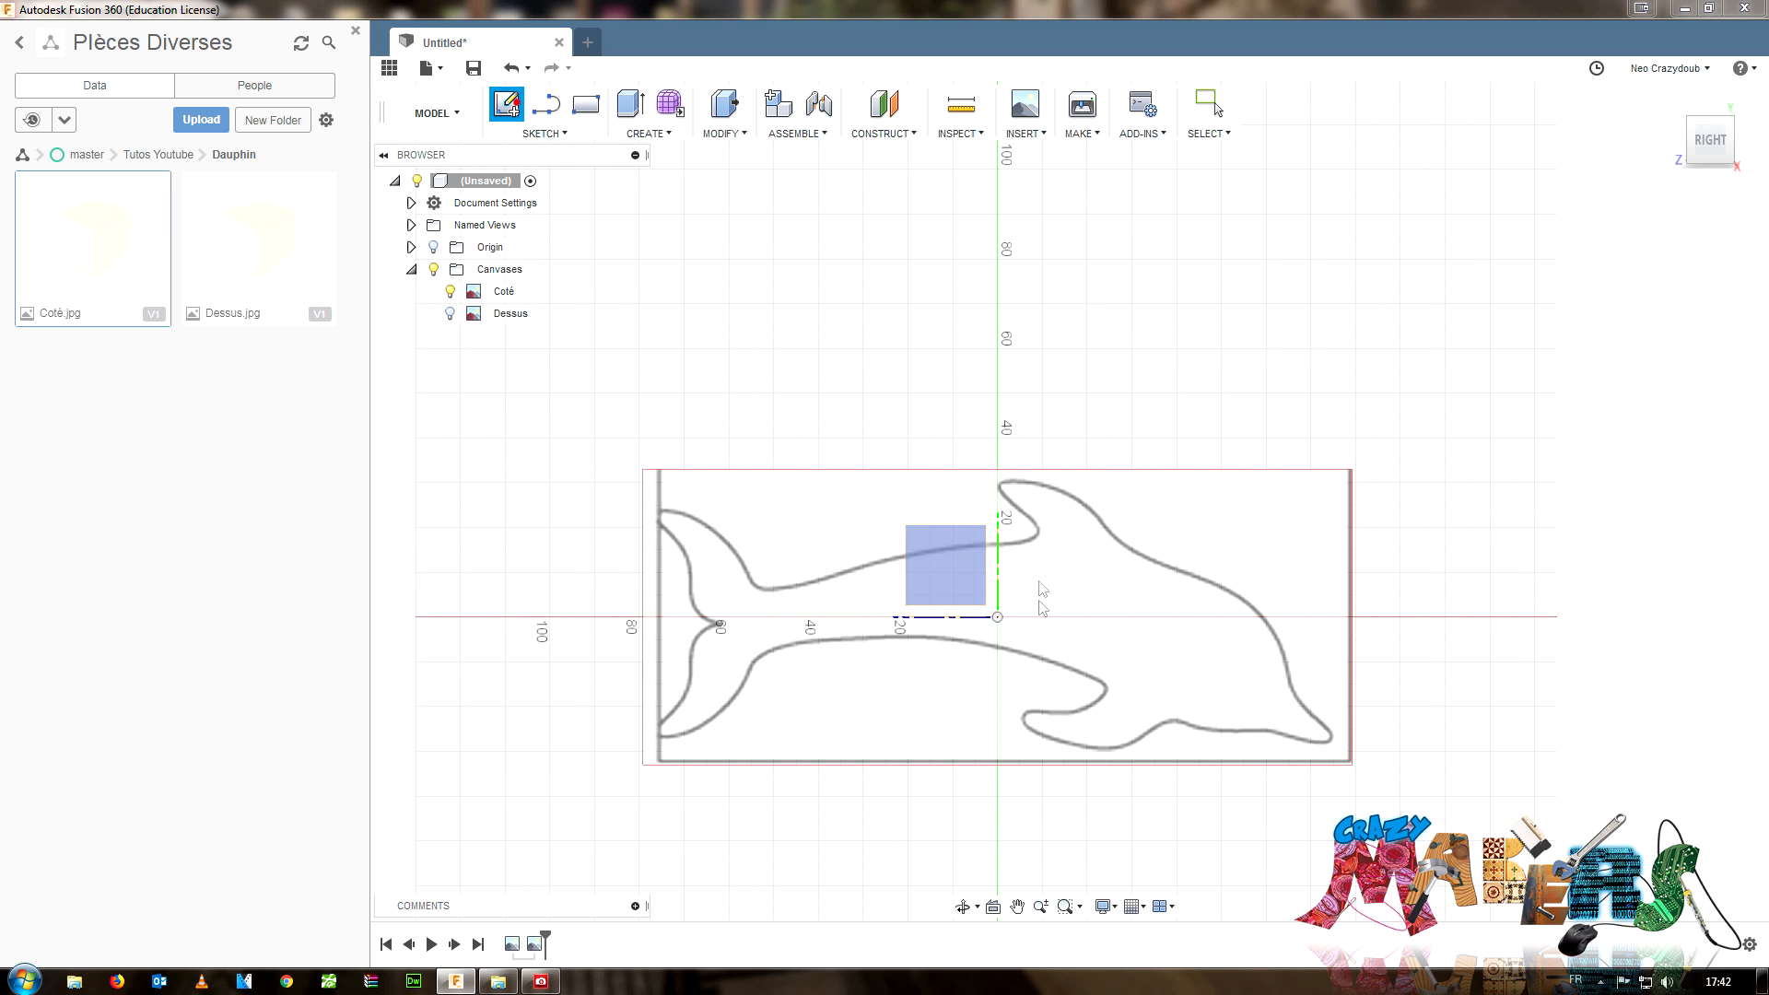
pyautogui.click(938, 586)
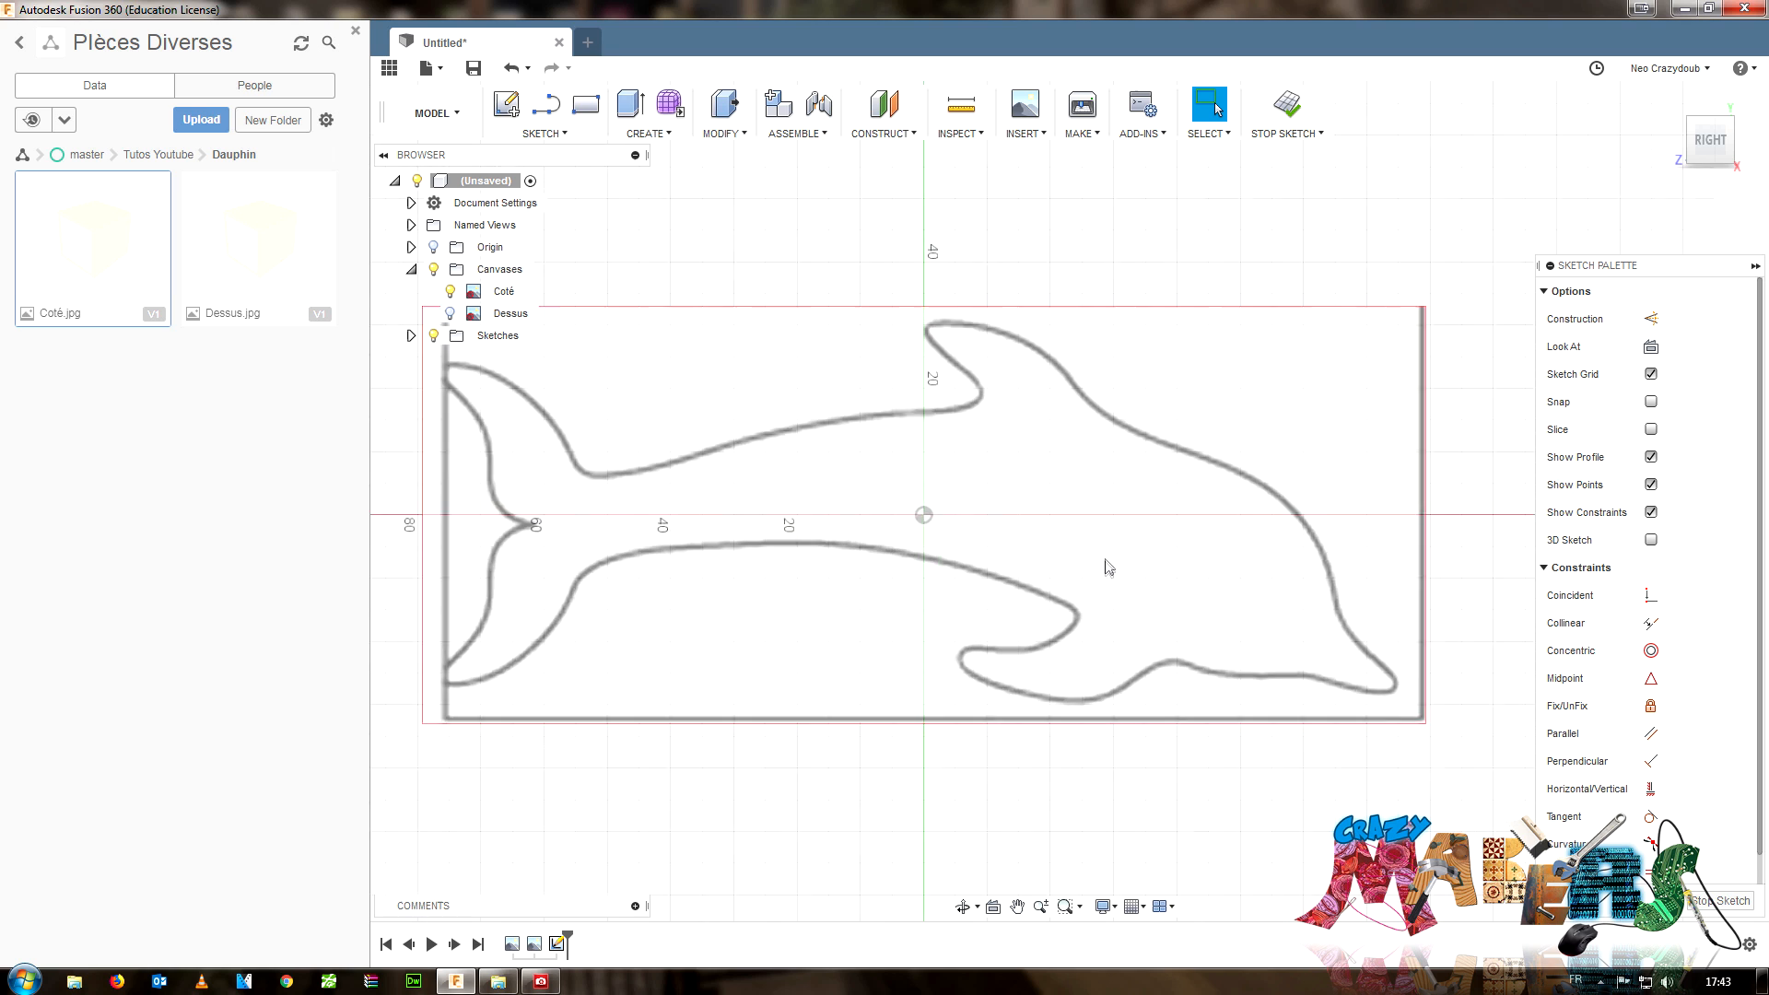
pyautogui.click(563, 133)
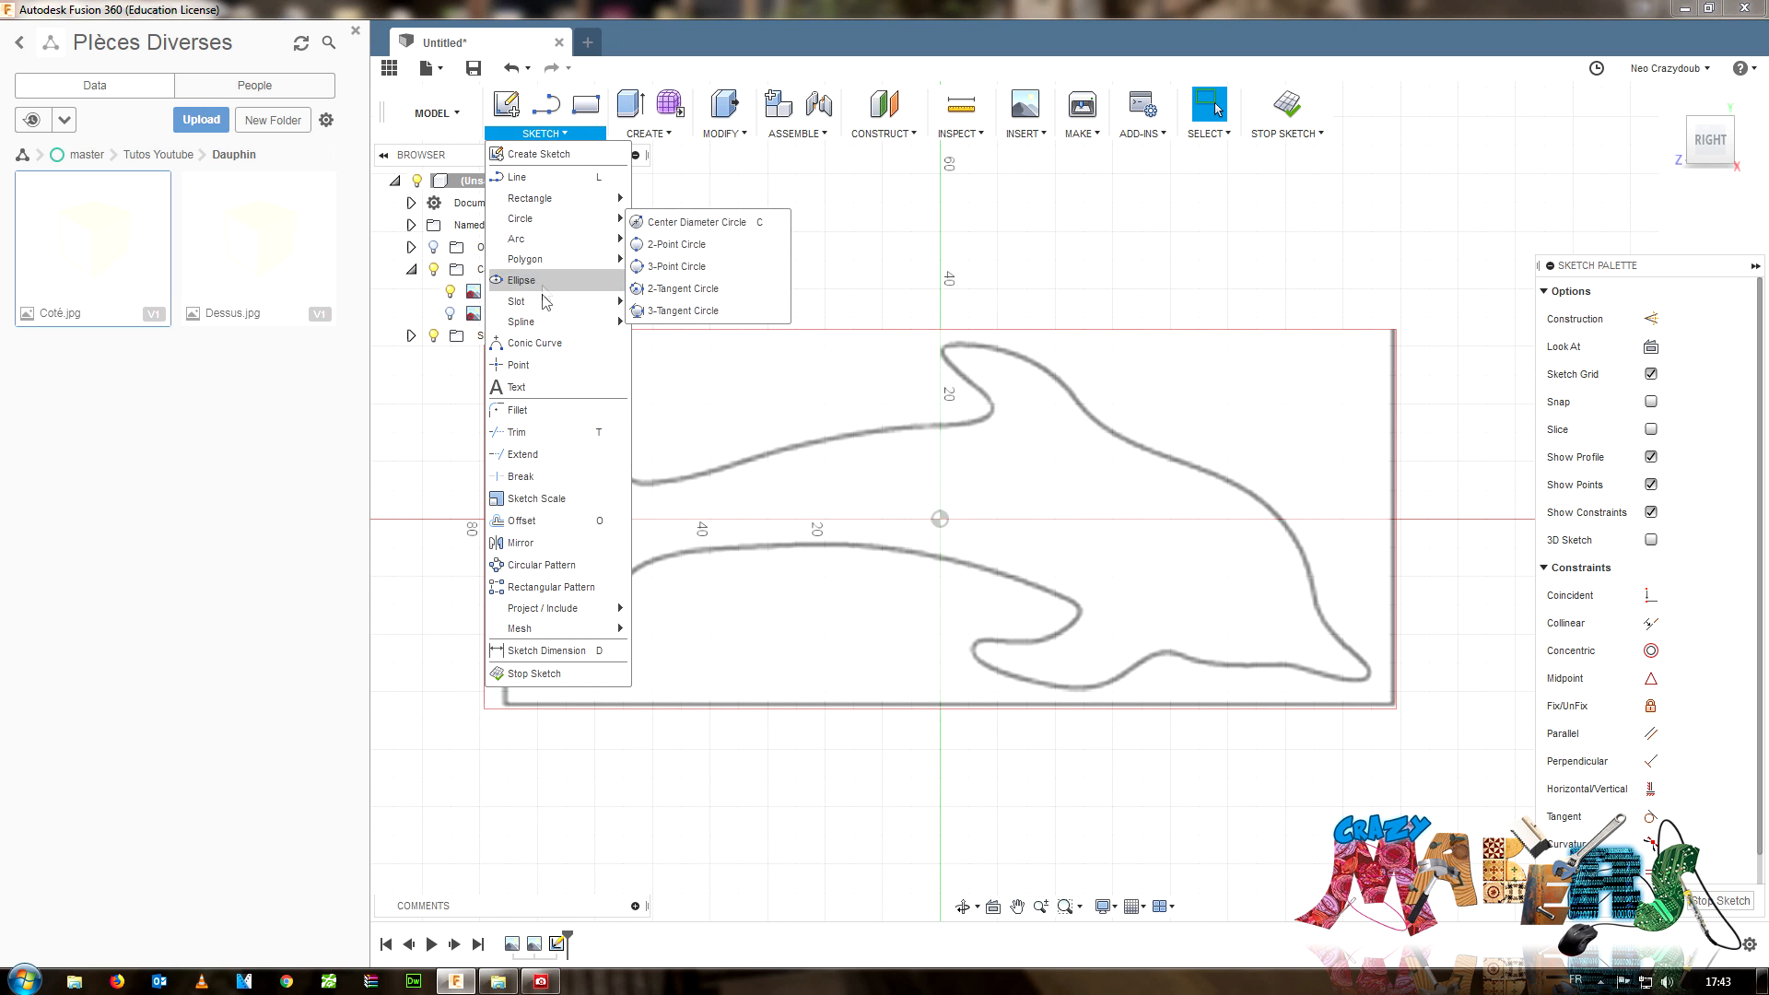
pyautogui.click(539, 322)
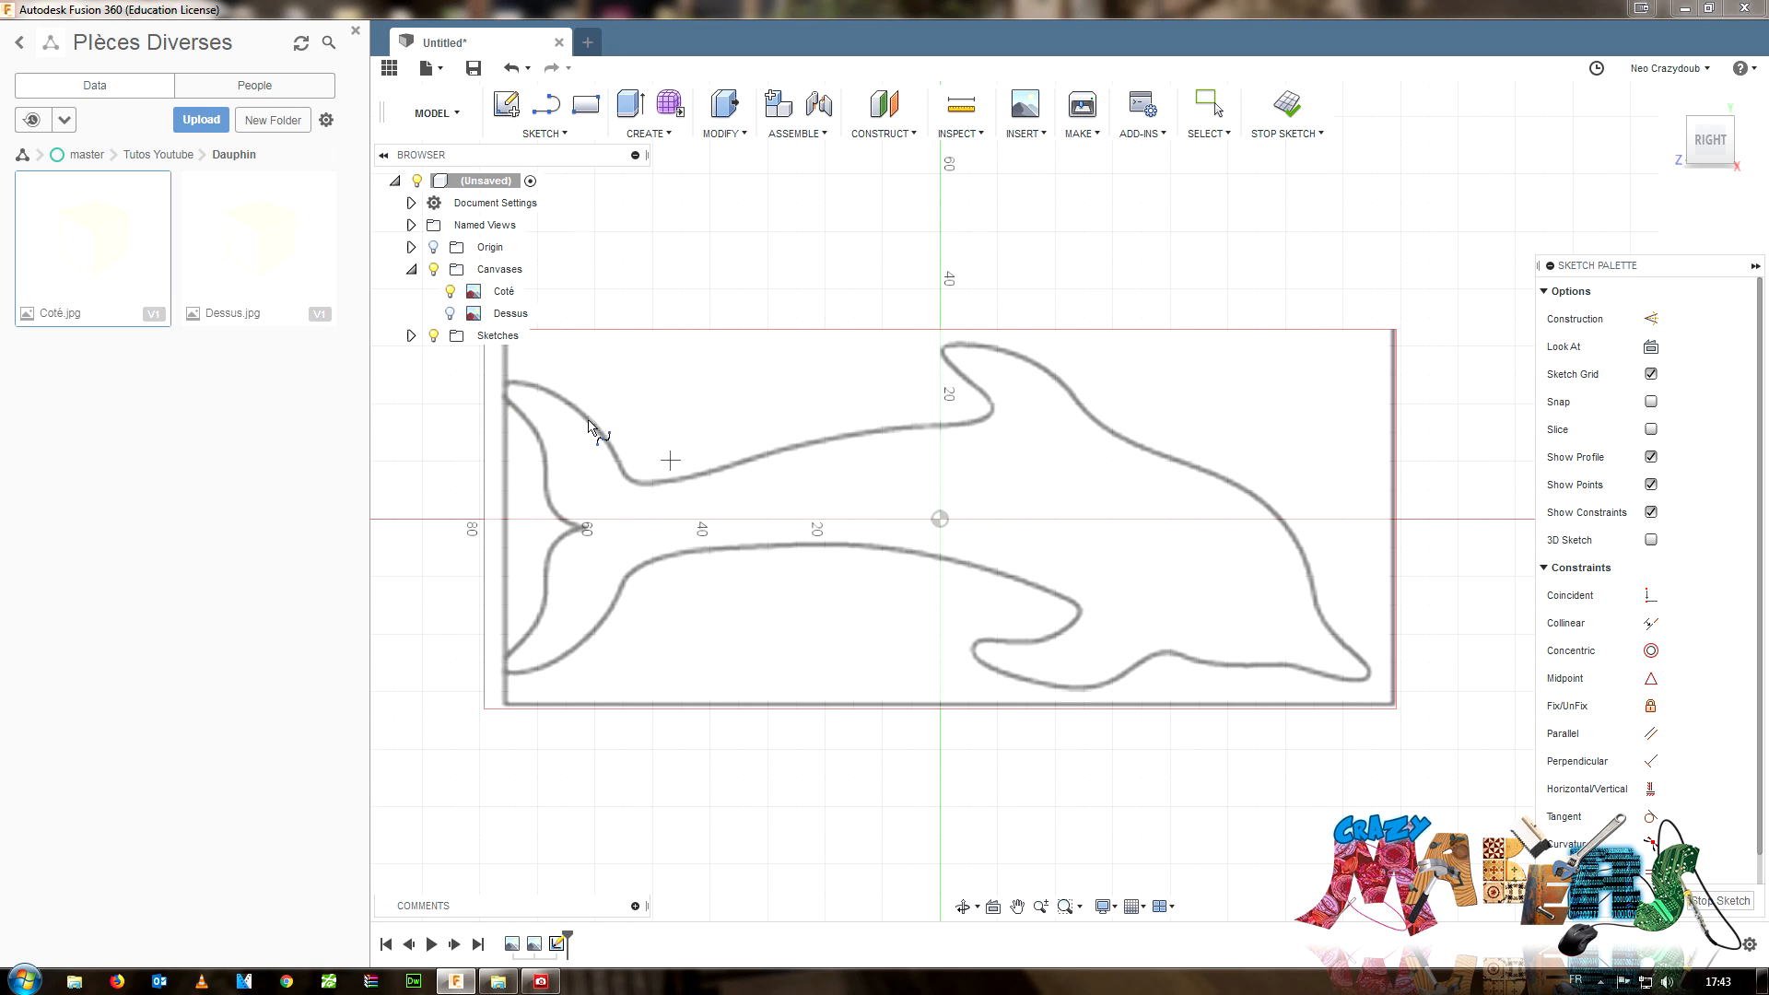
pyautogui.click(605, 437)
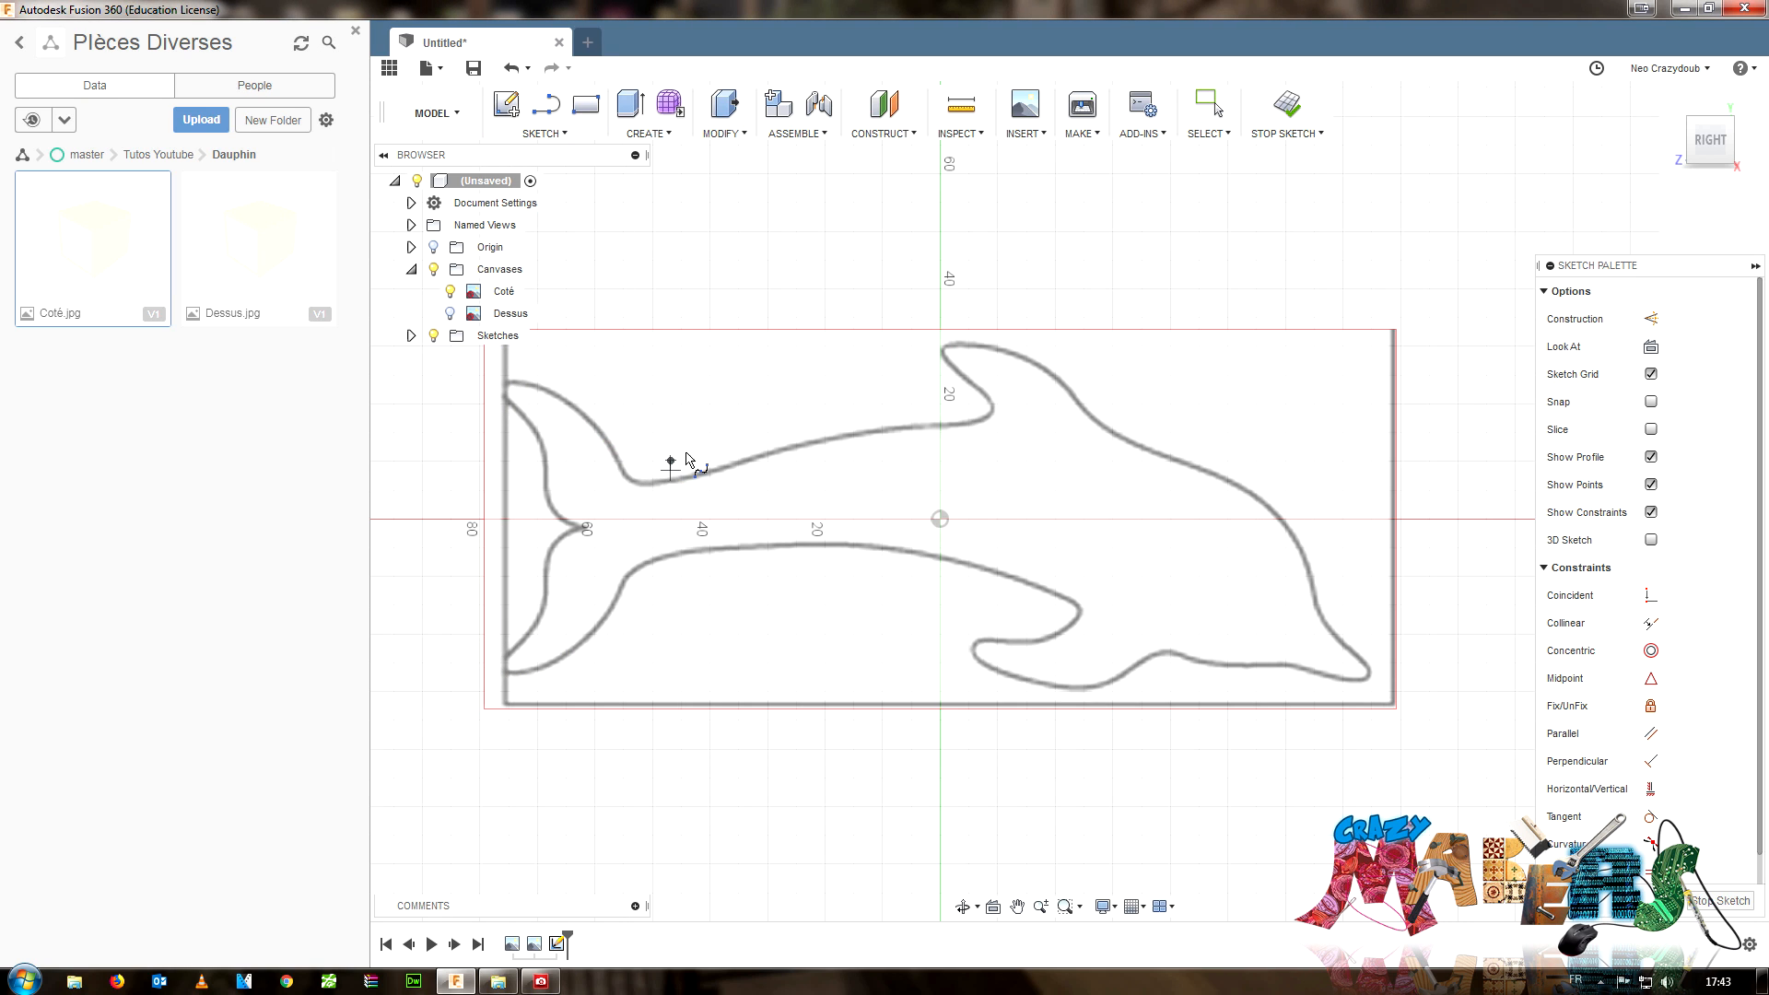
pyautogui.press('Escape')
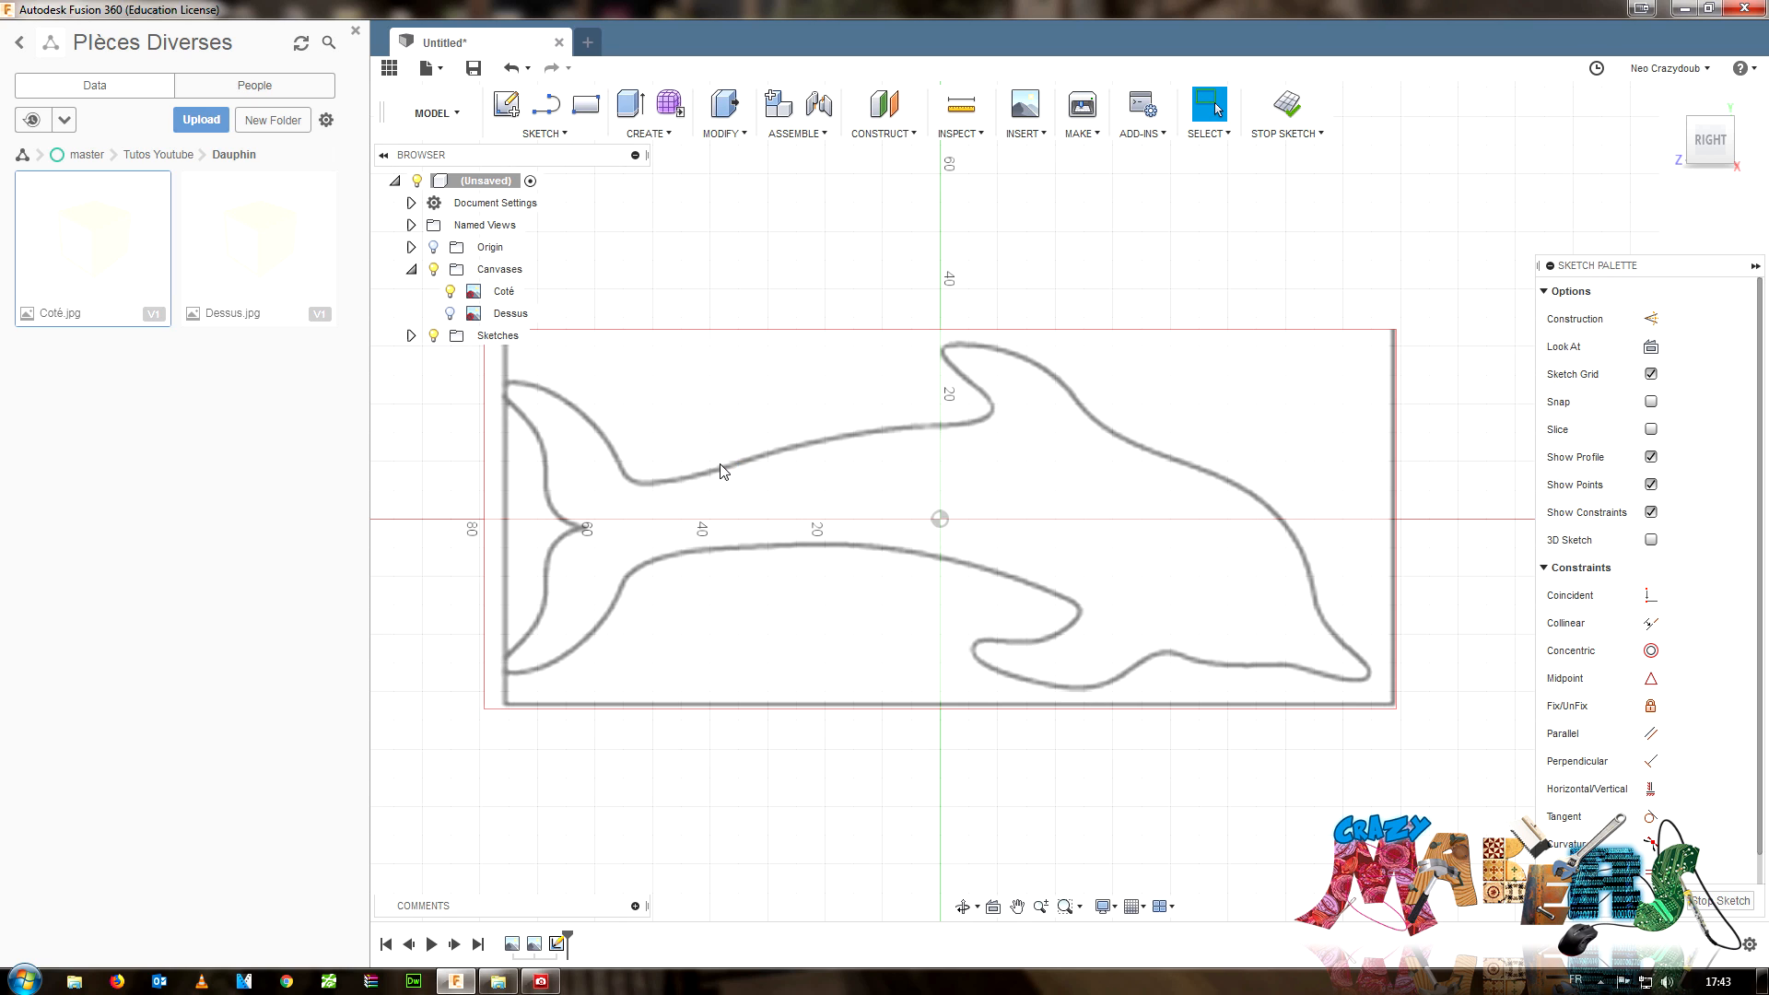
pyautogui.click(1133, 907)
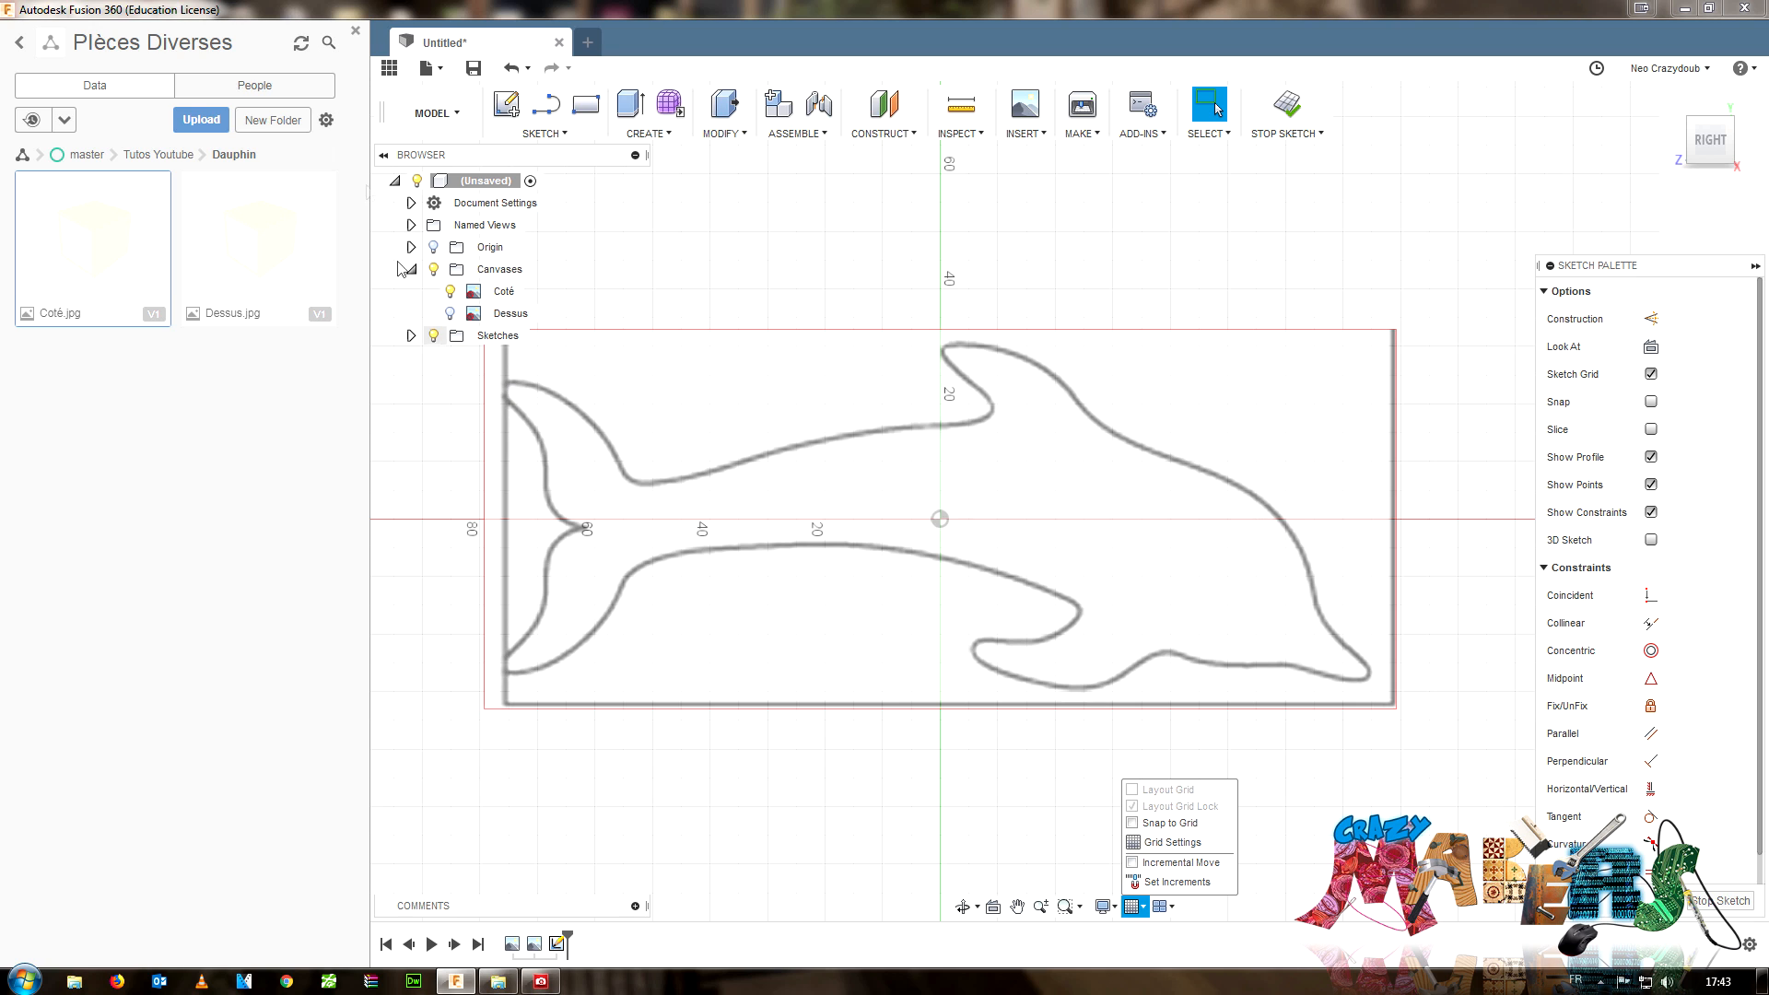
# - Start a fit point spline on the upper back near the tail and trace the back to the dorsal fin's rear base
pyautogui.click(544, 134)
pyautogui.moveTo(575, 224)
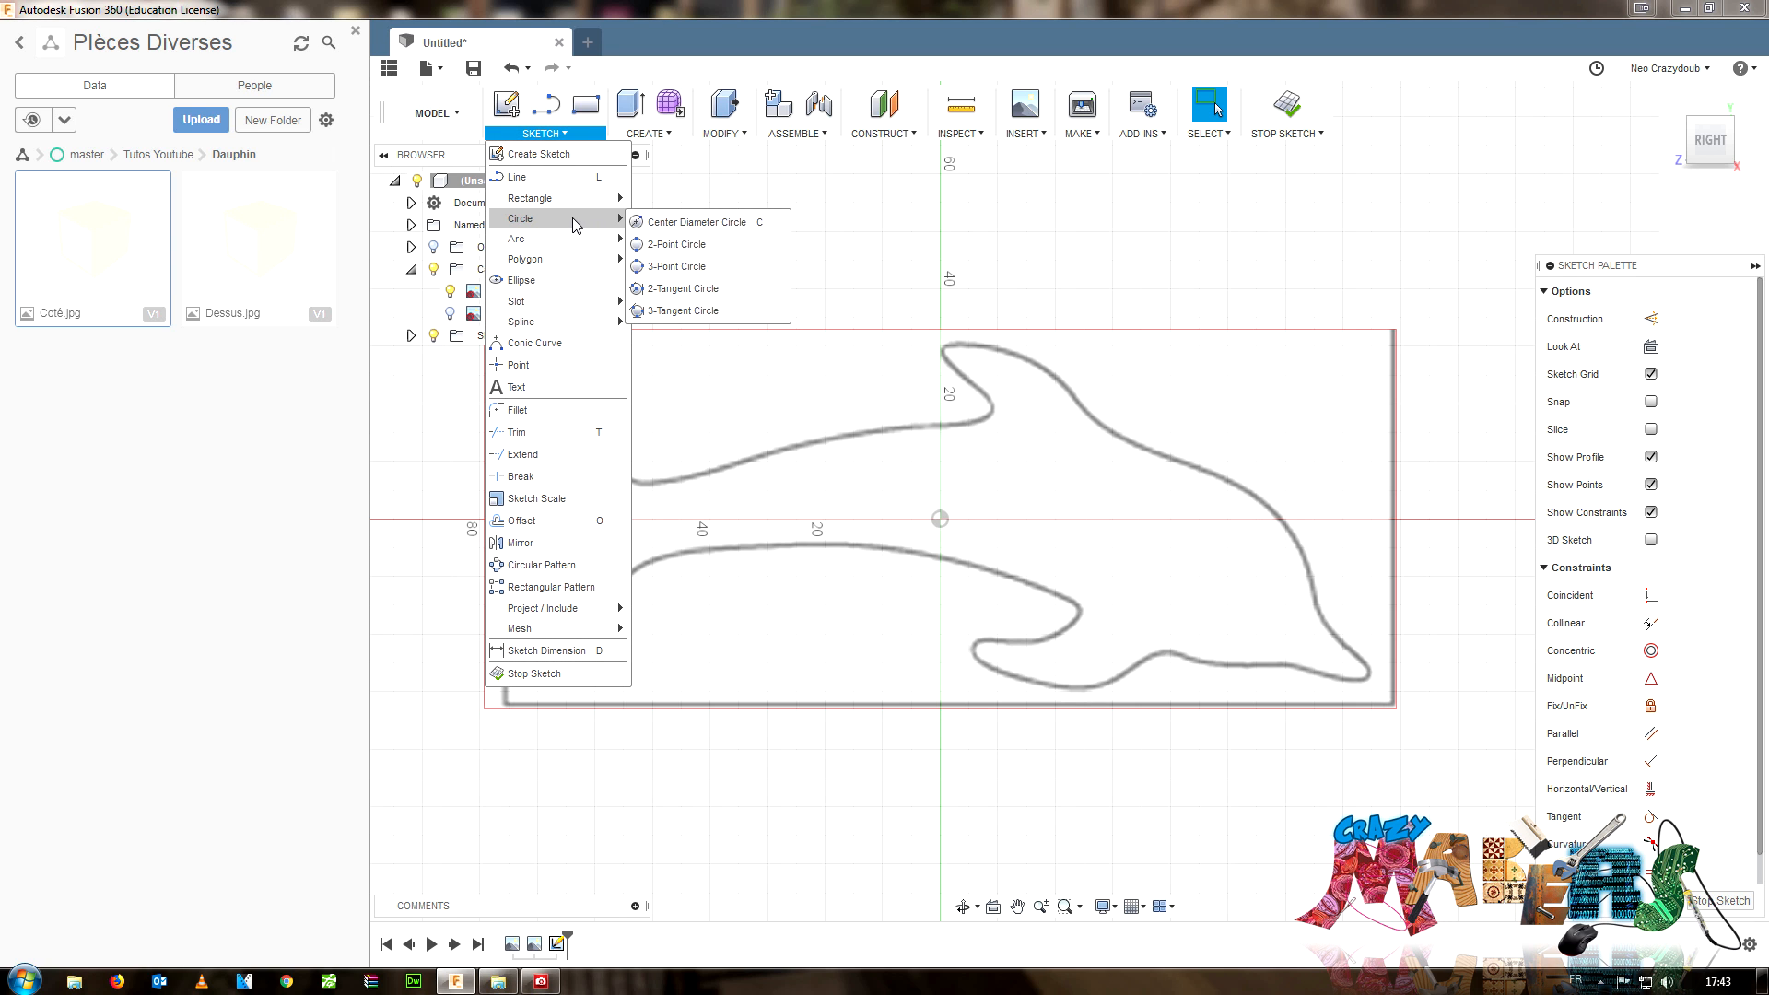
pyautogui.moveTo(571, 322)
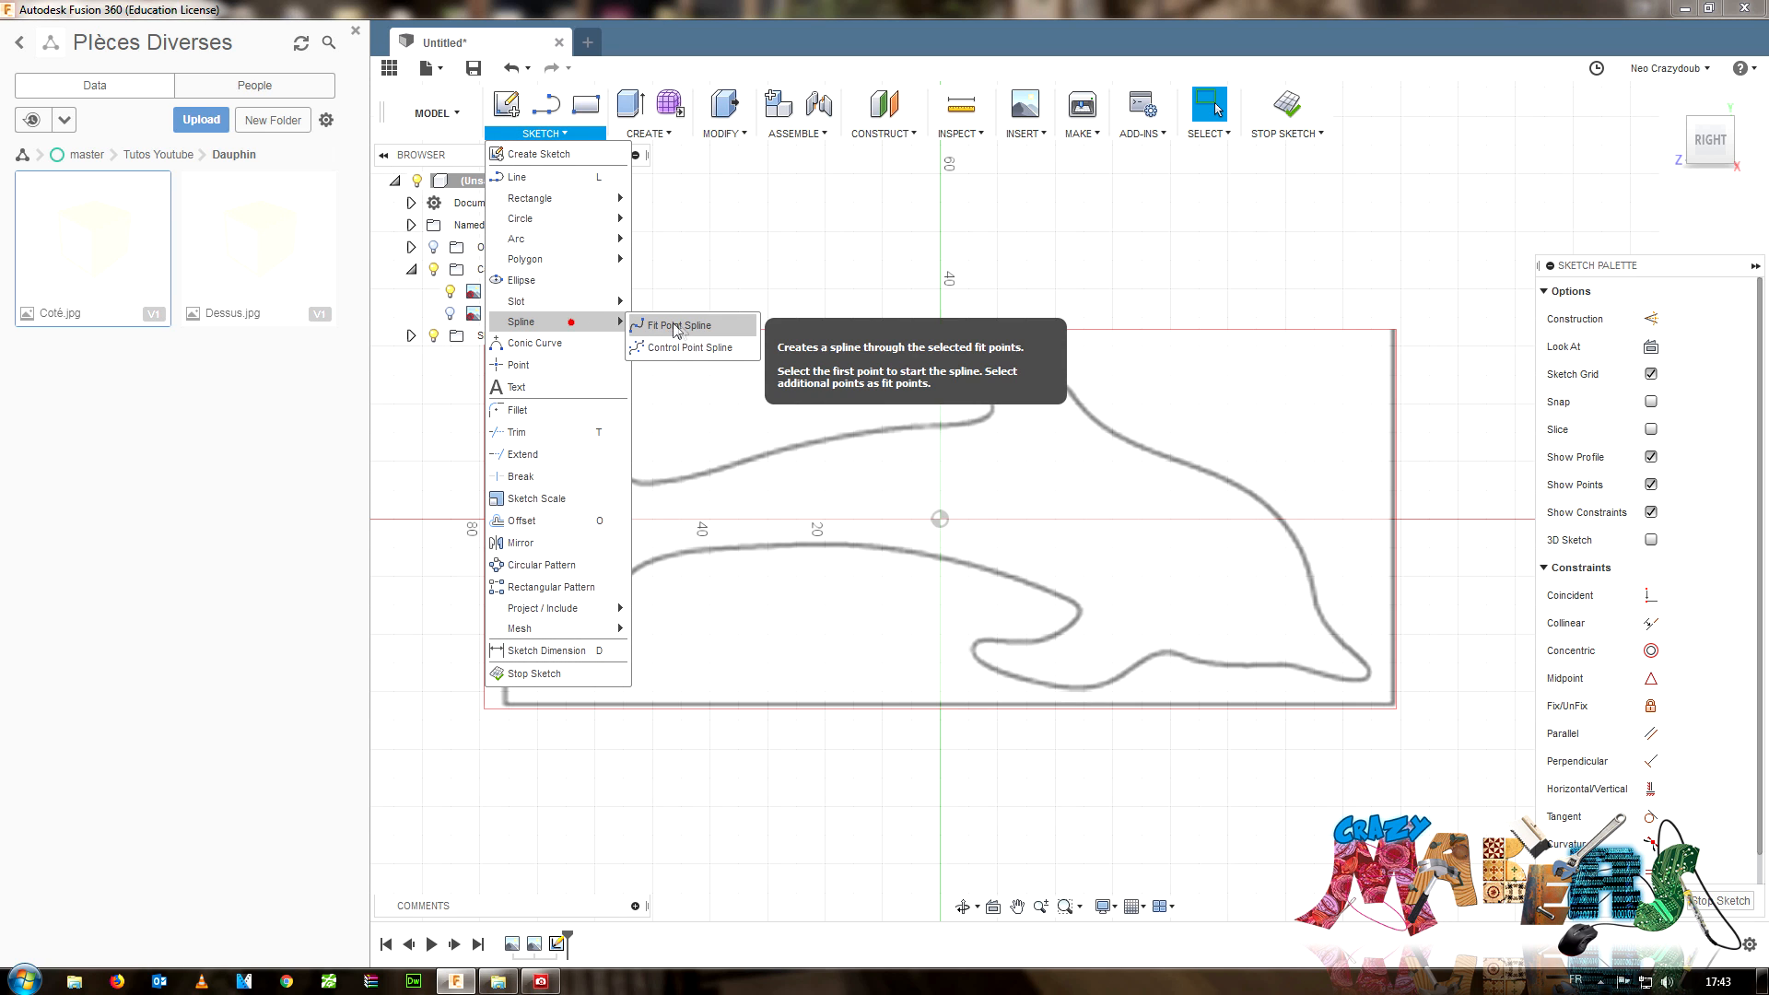
pyautogui.click(687, 326)
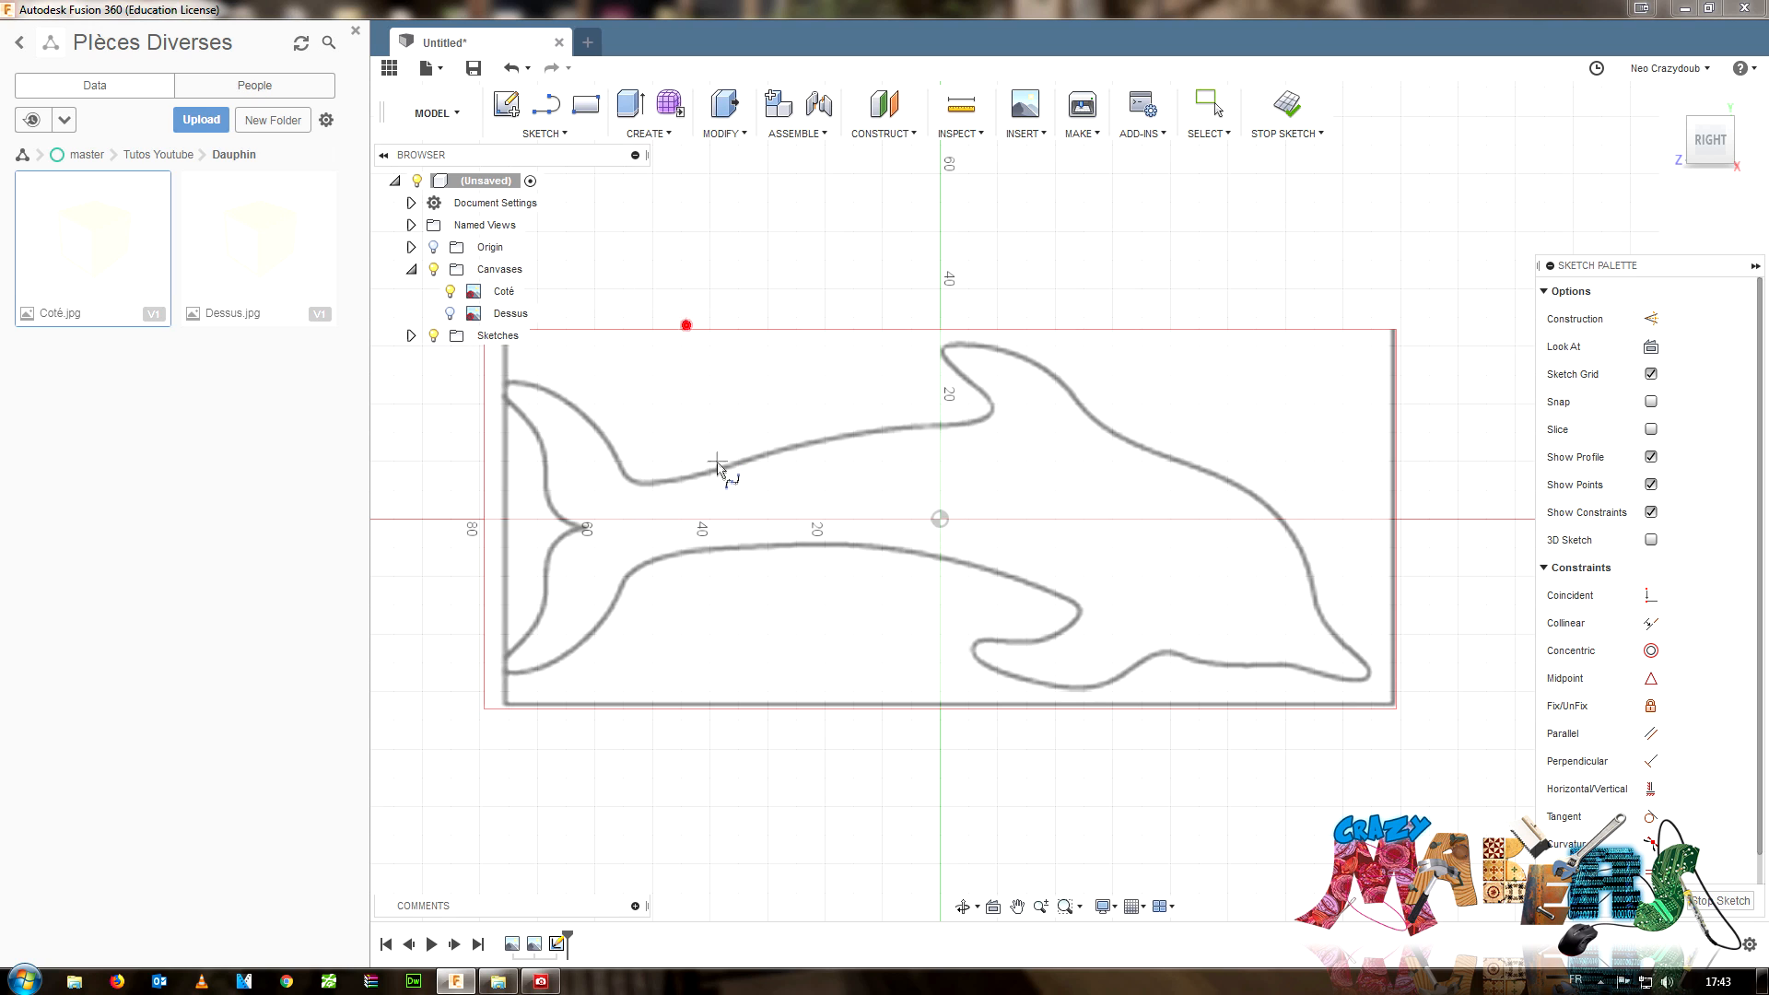
pyautogui.click(716, 471)
pyautogui.click(892, 429)
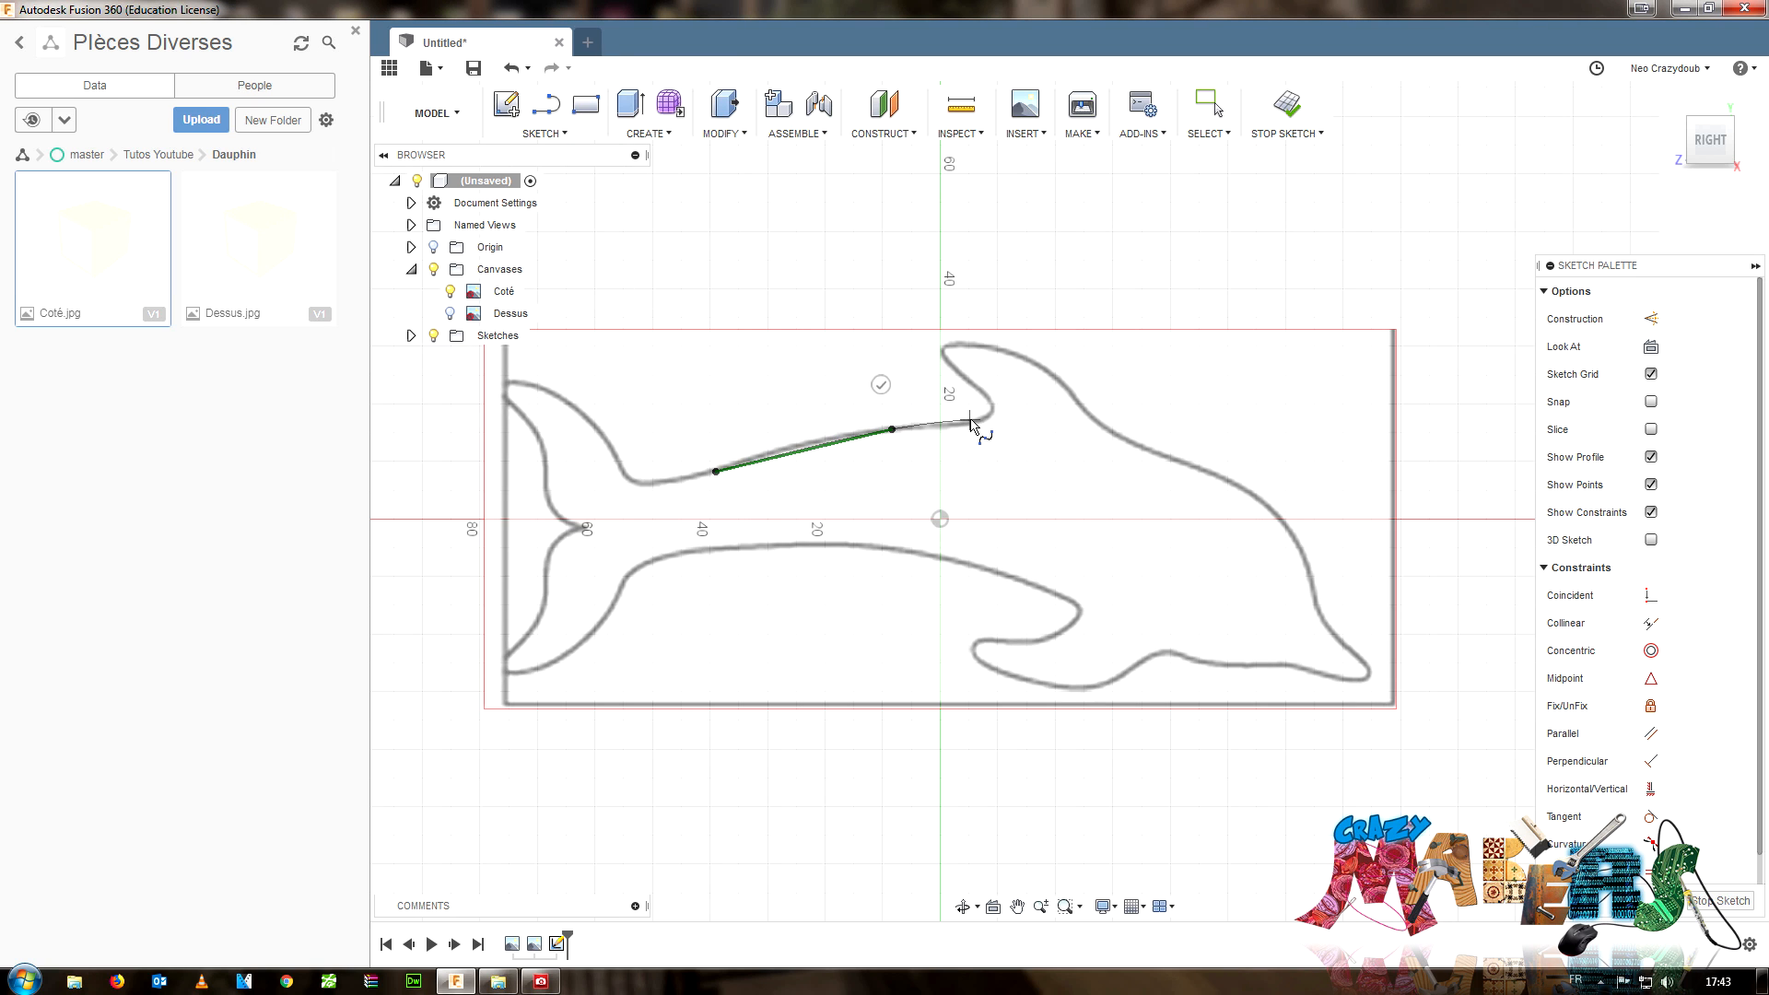
pyautogui.click(954, 426)
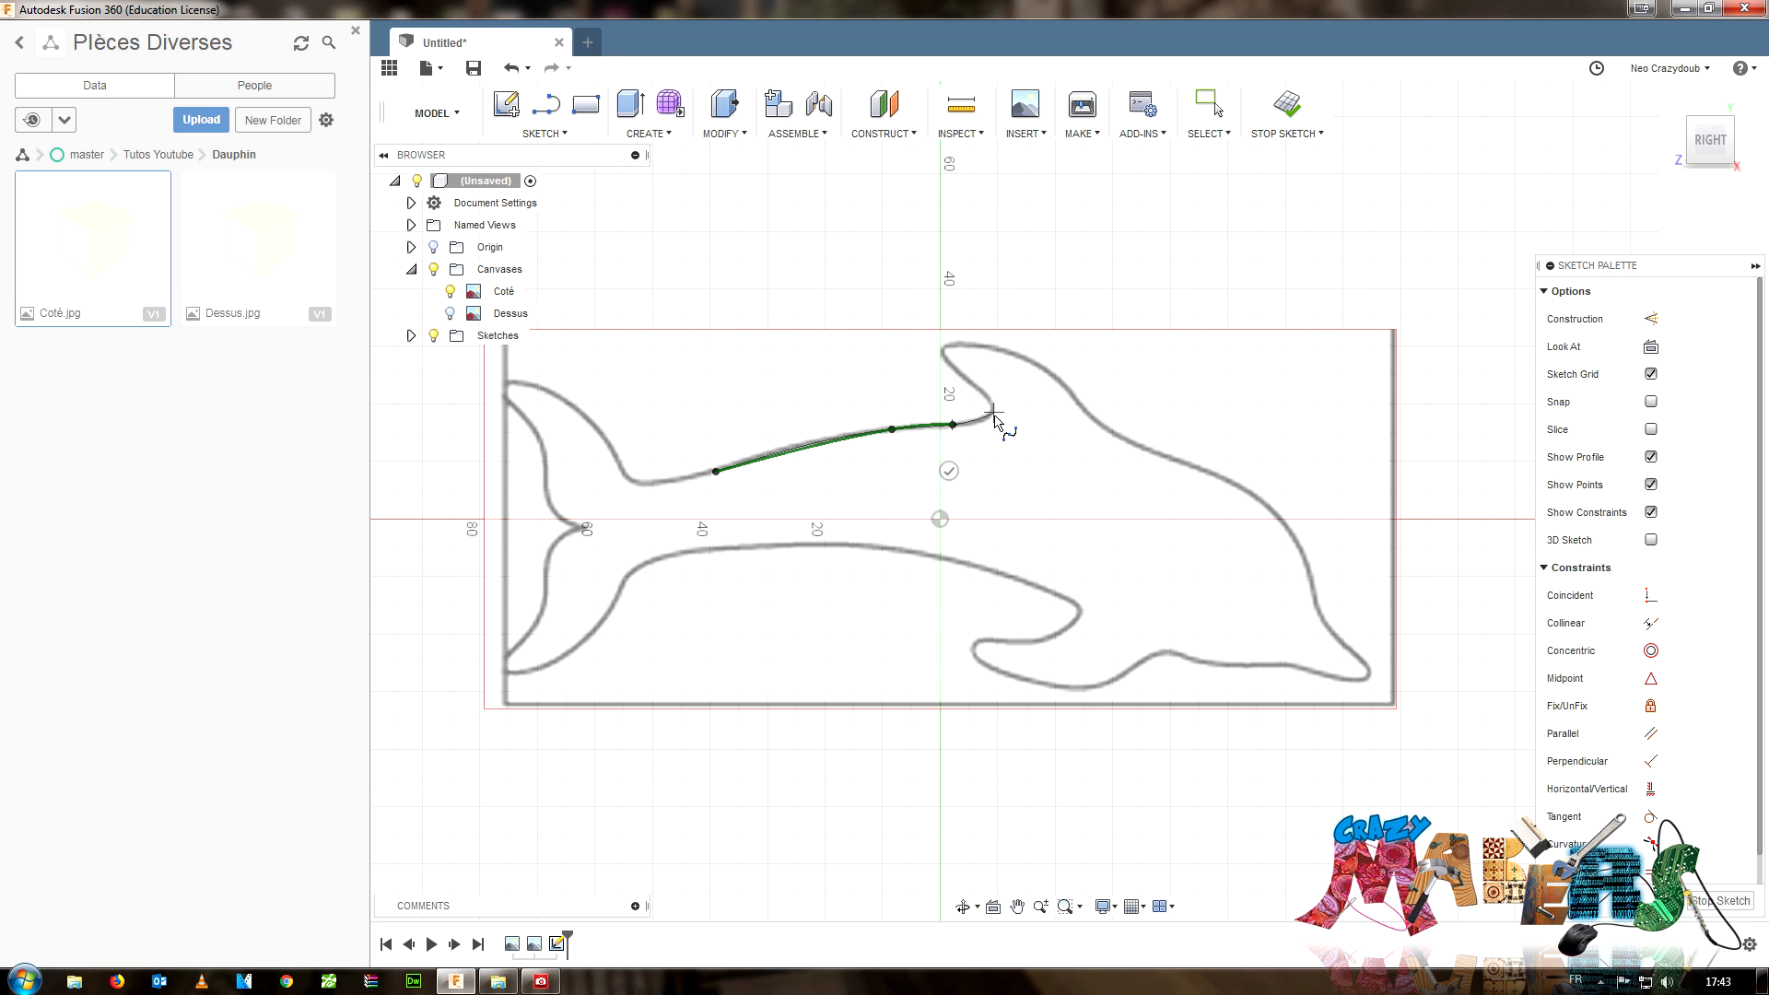
# - Continue the spline around the dorsal fin, over its tip and down its front edge to the back
pyautogui.click(990, 419)
pyautogui.click(967, 381)
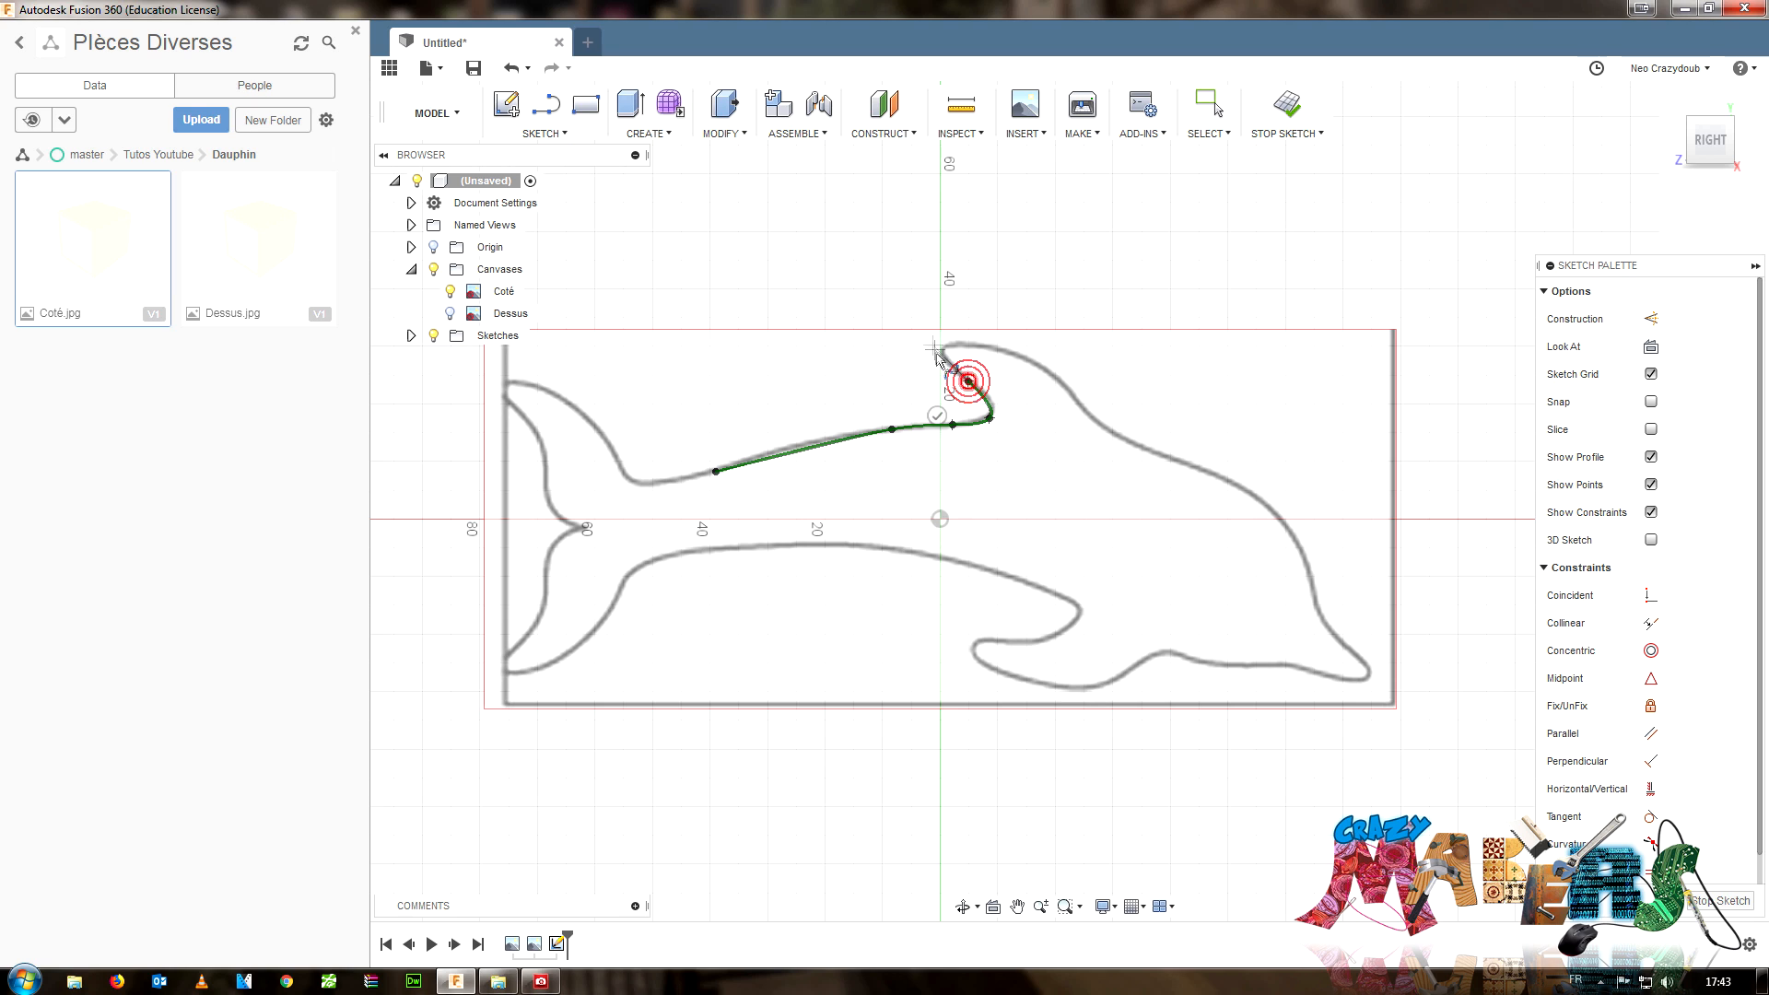
pyautogui.click(948, 359)
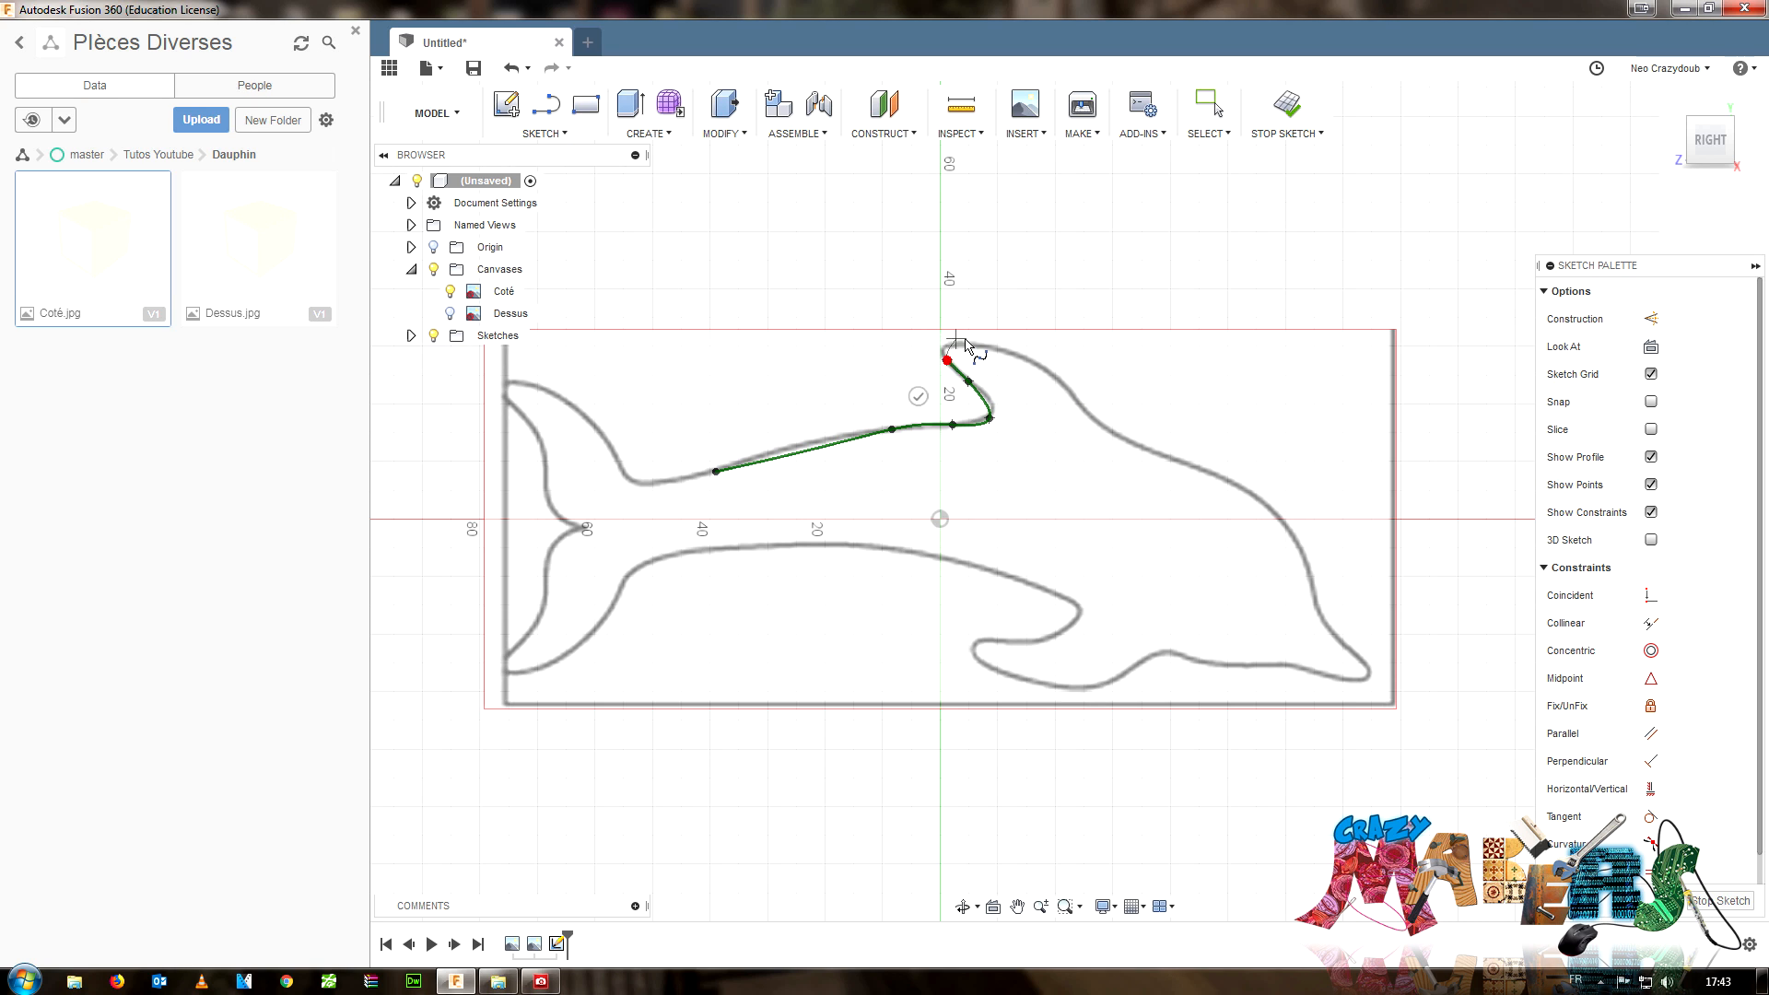
pyautogui.click(967, 345)
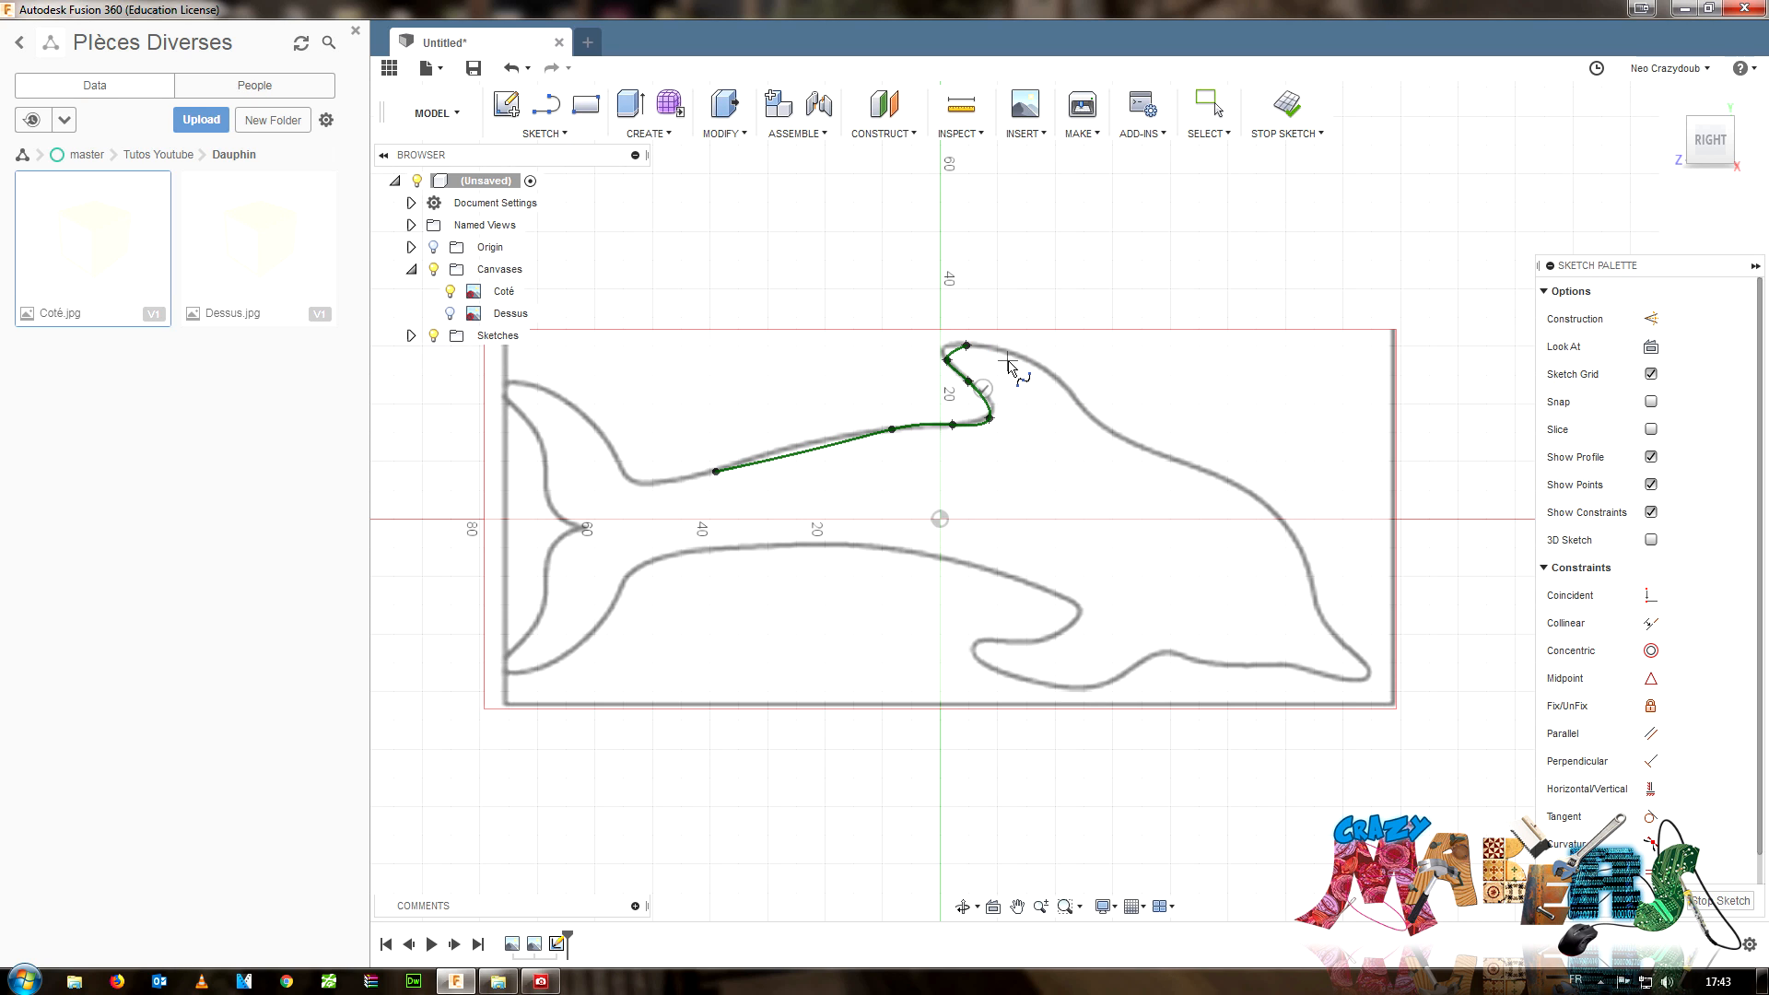
pyautogui.click(1044, 370)
pyautogui.click(1087, 415)
# - Extend the spline from the dorsal fin's front base along the back and forehead to the snout tip
pyautogui.click(1165, 456)
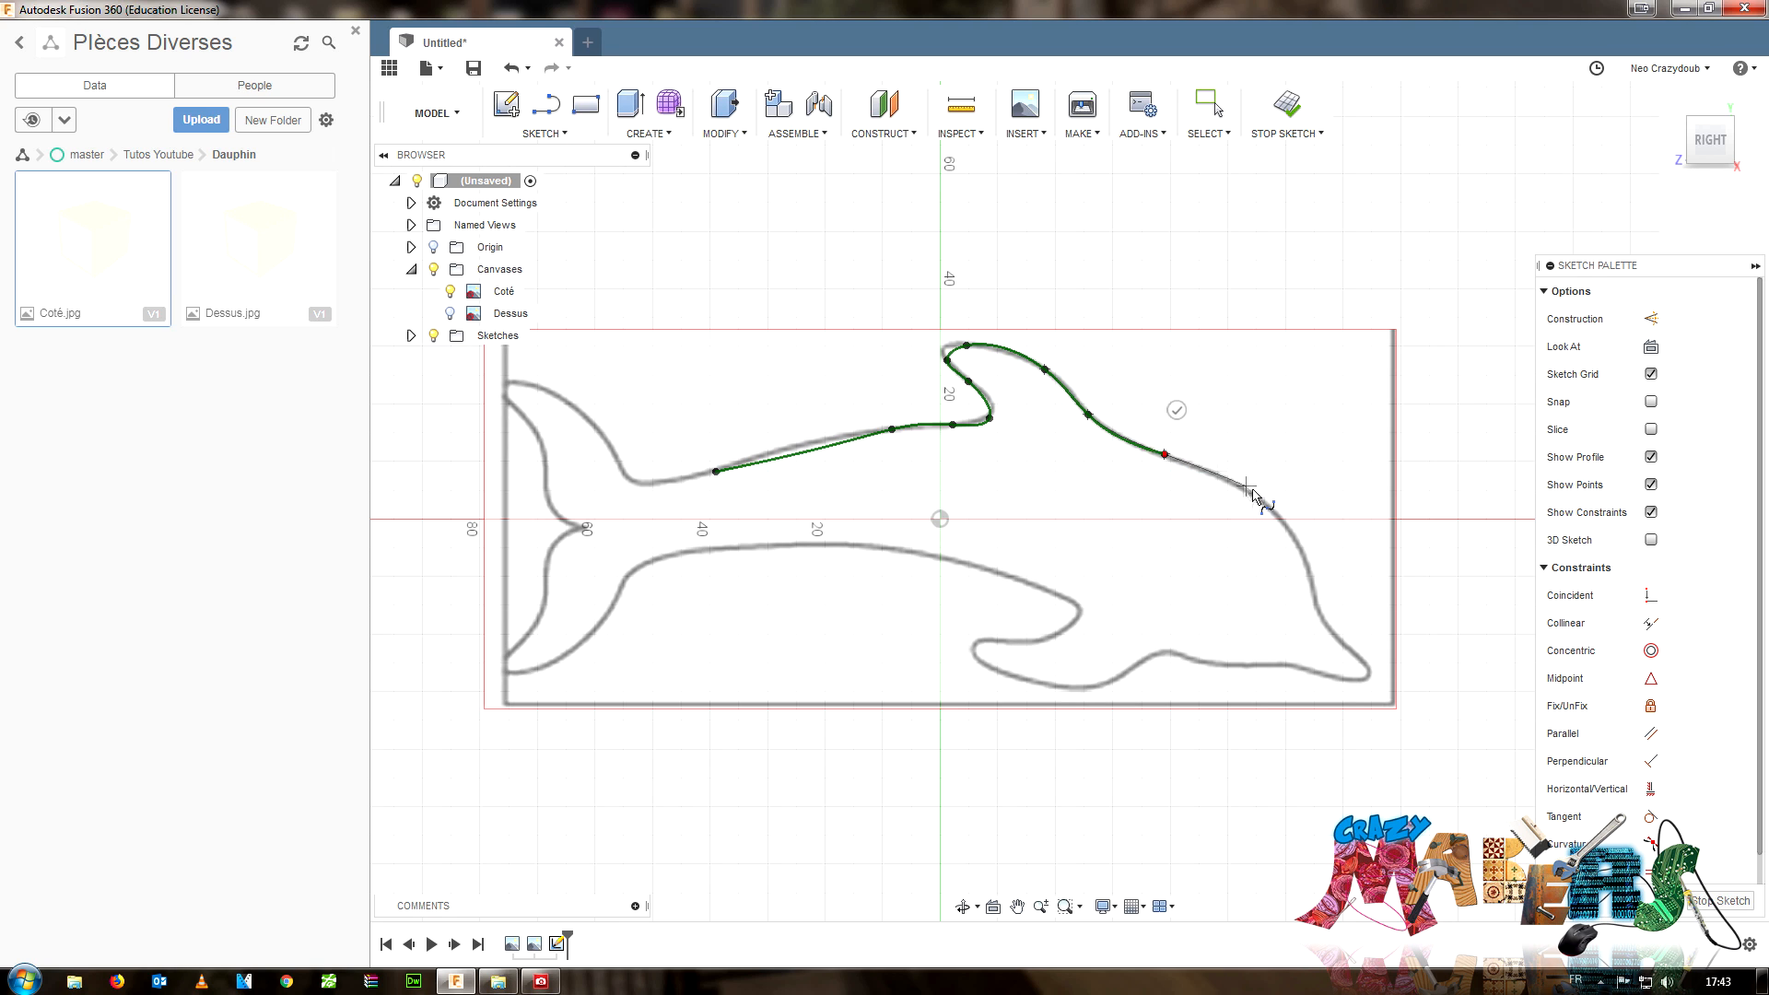
pyautogui.click(1250, 491)
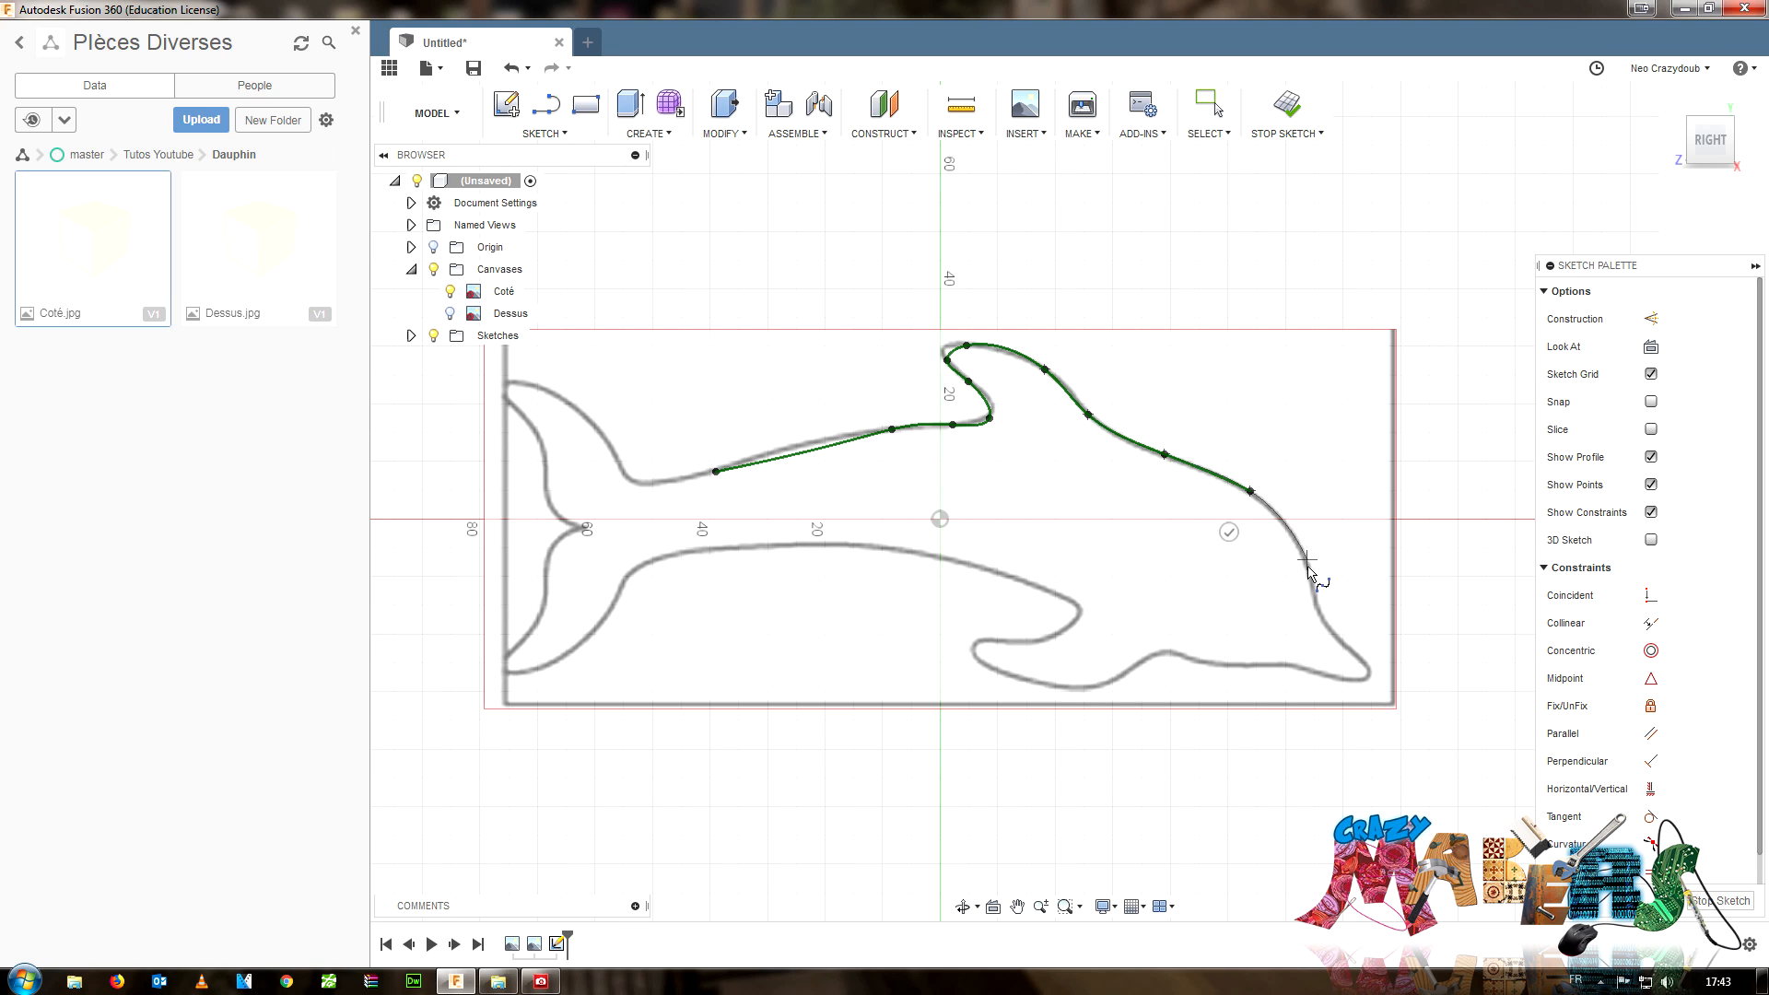
pyautogui.click(1302, 560)
pyautogui.click(1314, 594)
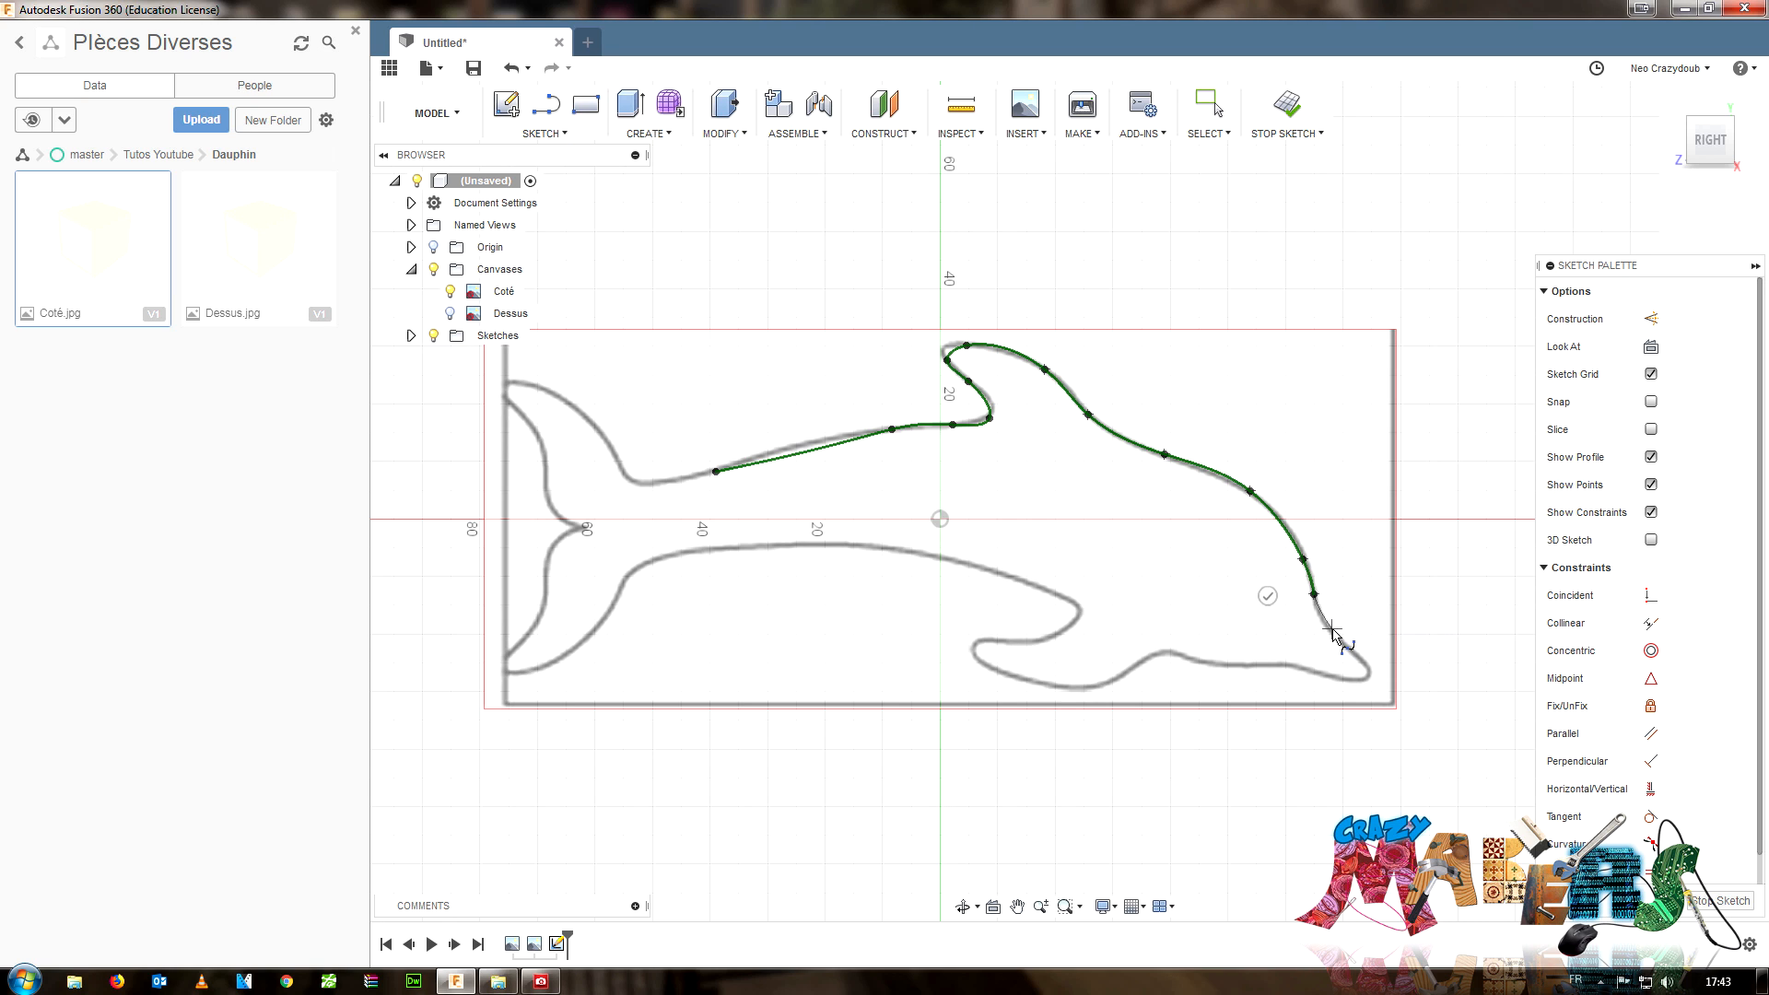
pyautogui.click(1324, 627)
pyautogui.click(1348, 647)
pyautogui.click(1365, 662)
pyautogui.click(1369, 676)
# - Carry the spline along the underside of the snout and the throat to just before the pectoral fin
pyautogui.click(1308, 670)
pyautogui.click(1284, 665)
pyautogui.click(1229, 667)
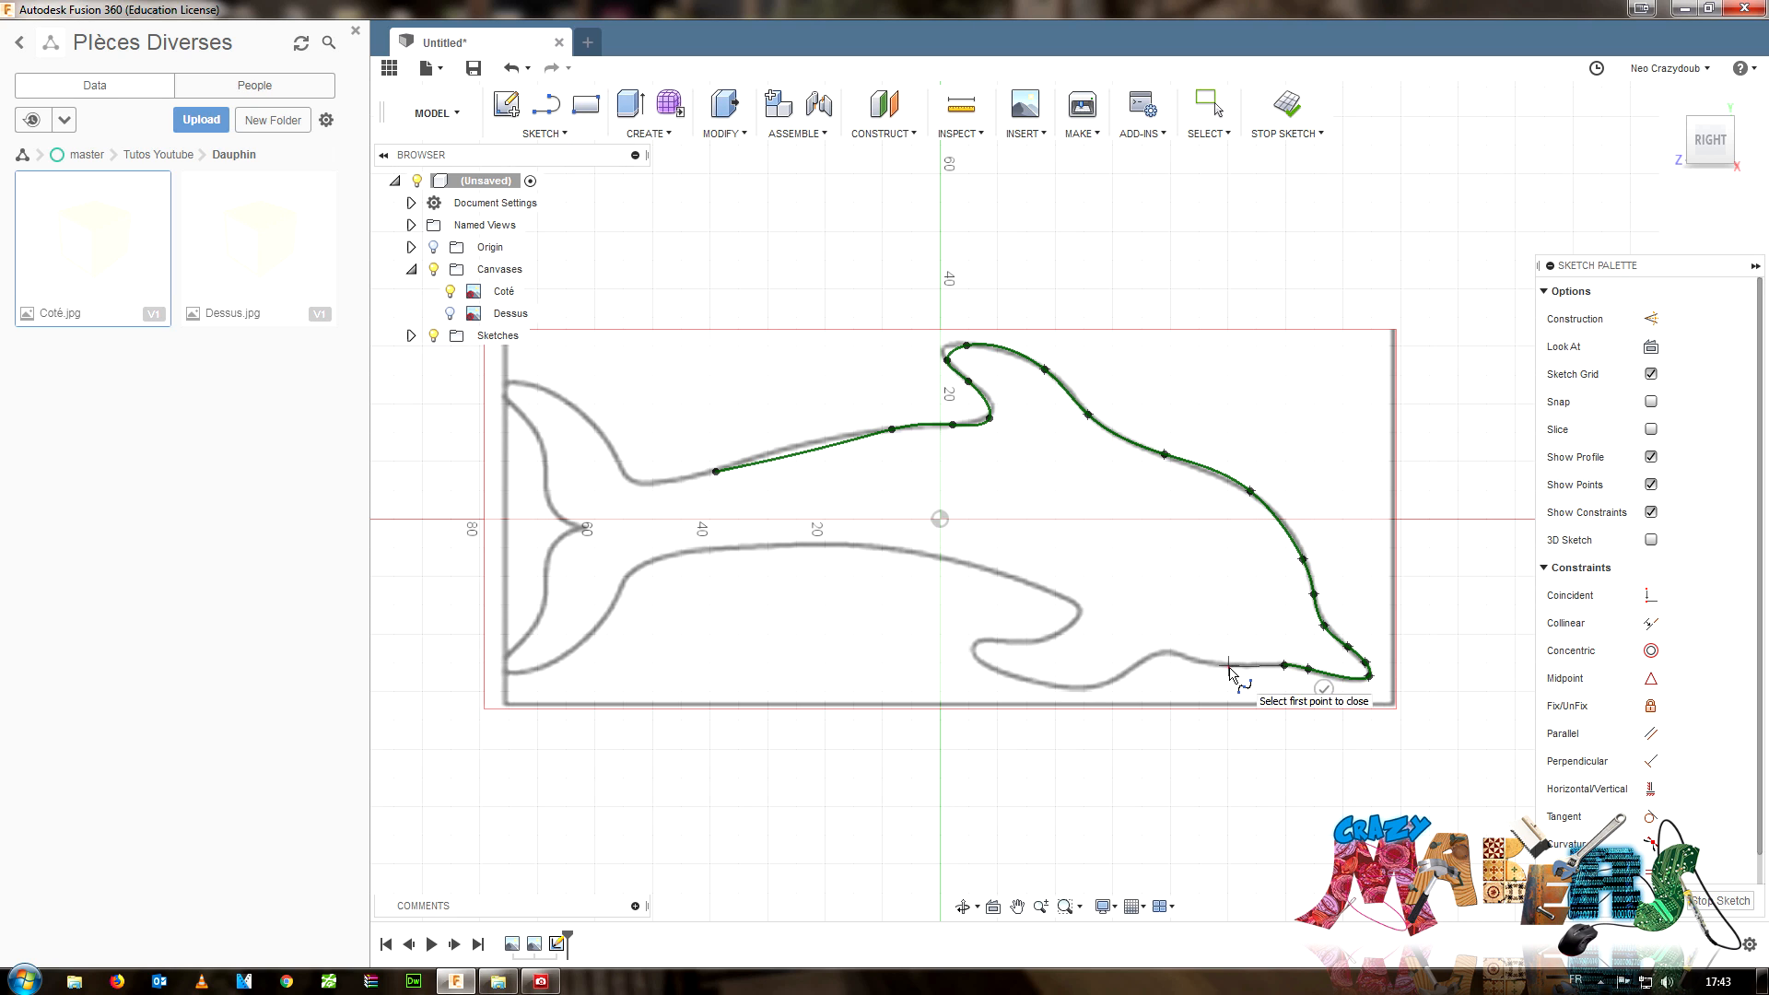
pyautogui.click(1184, 654)
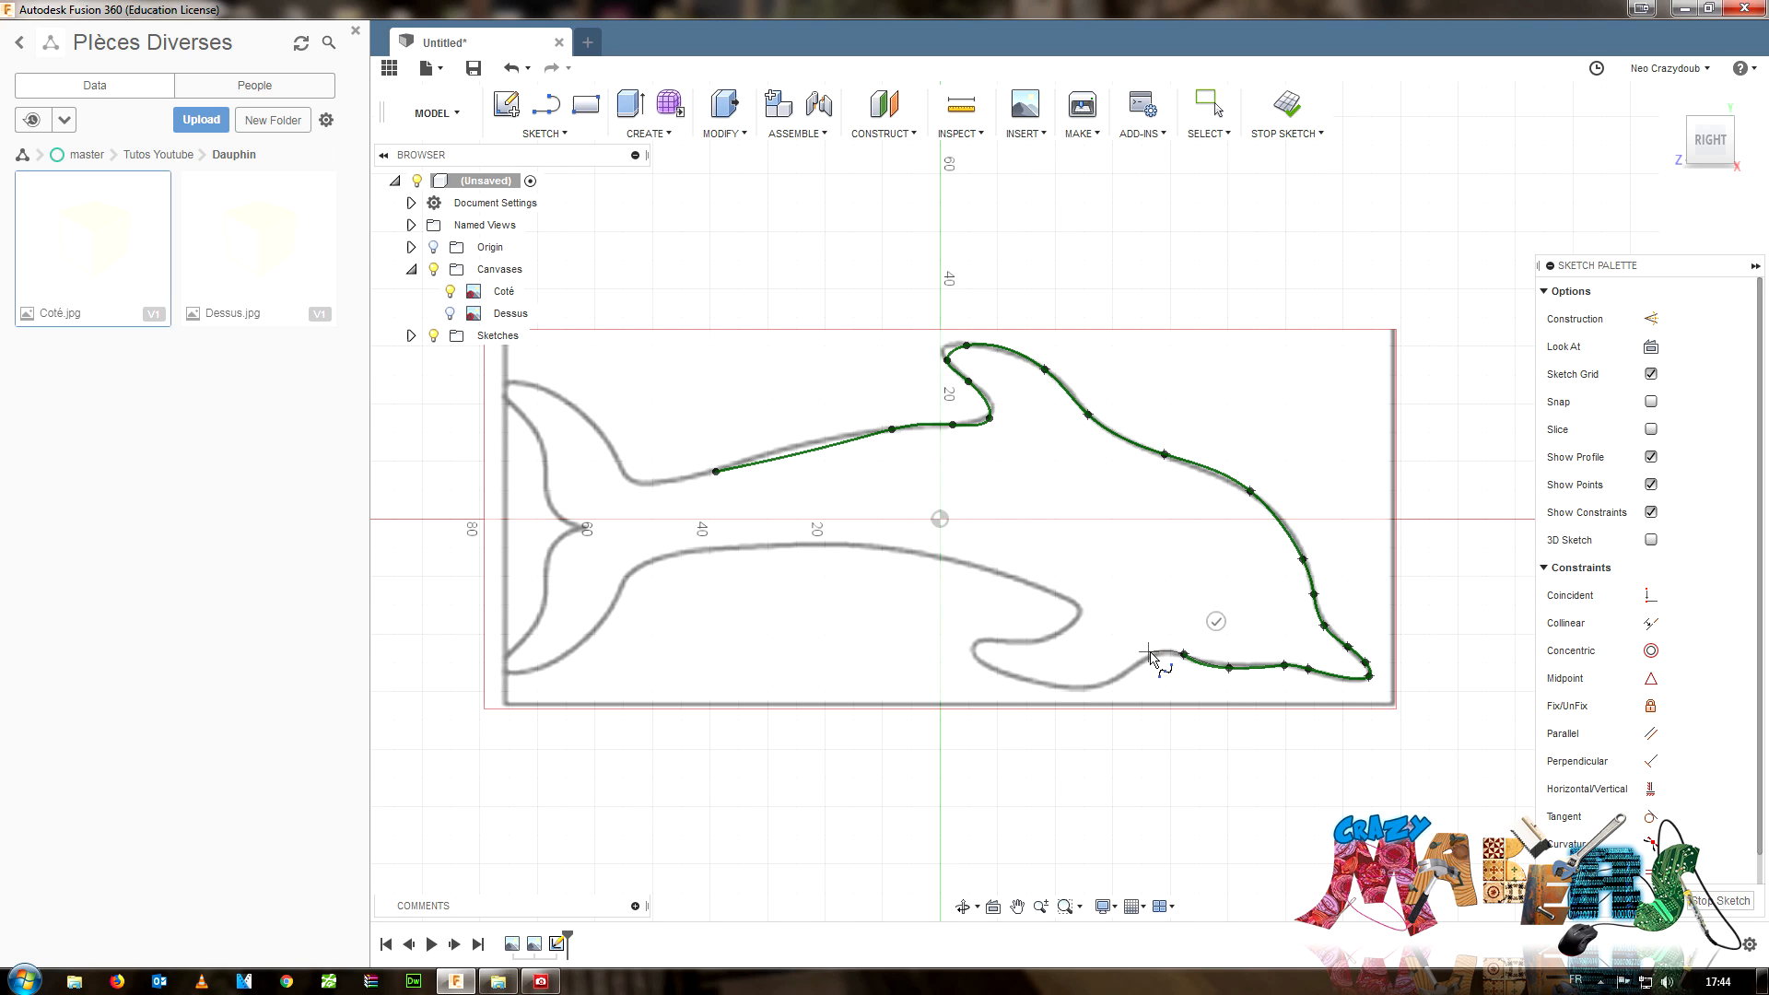
pyautogui.click(1151, 655)
# - Trace the pectoral fin with the spline, along its lower edge, around its tip and back to the belly
pyautogui.click(1128, 670)
pyautogui.click(1090, 688)
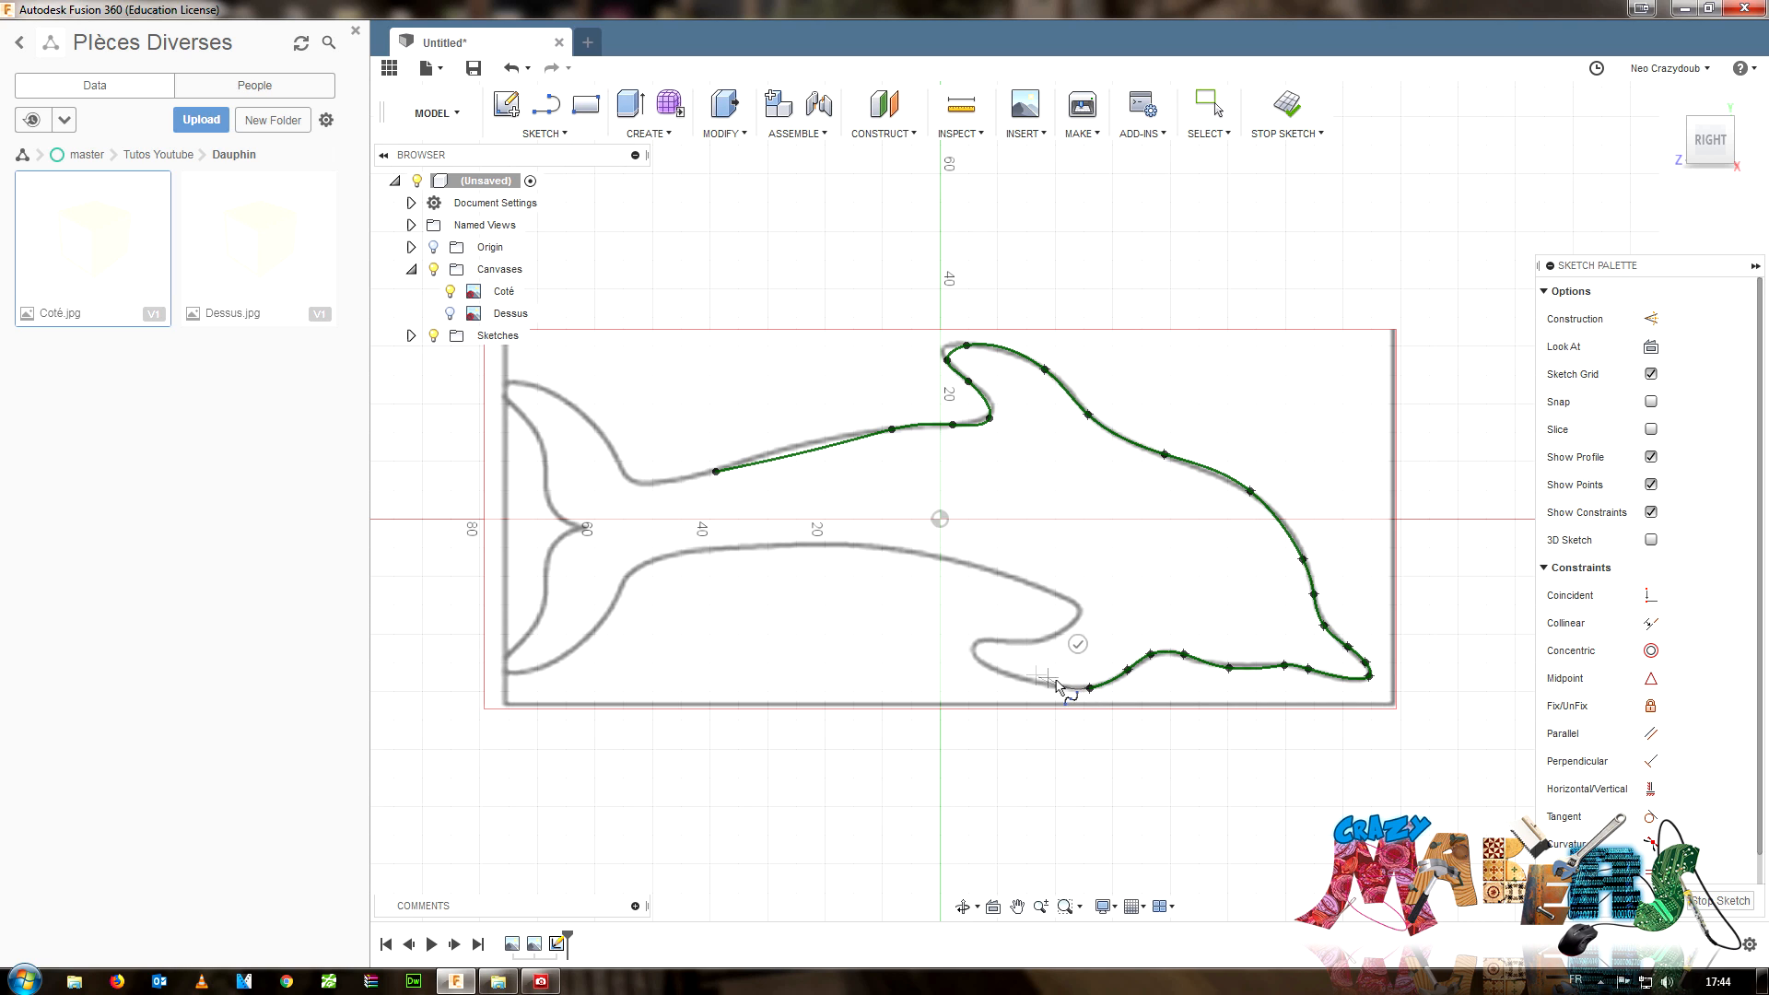
pyautogui.click(1065, 688)
pyautogui.click(1038, 684)
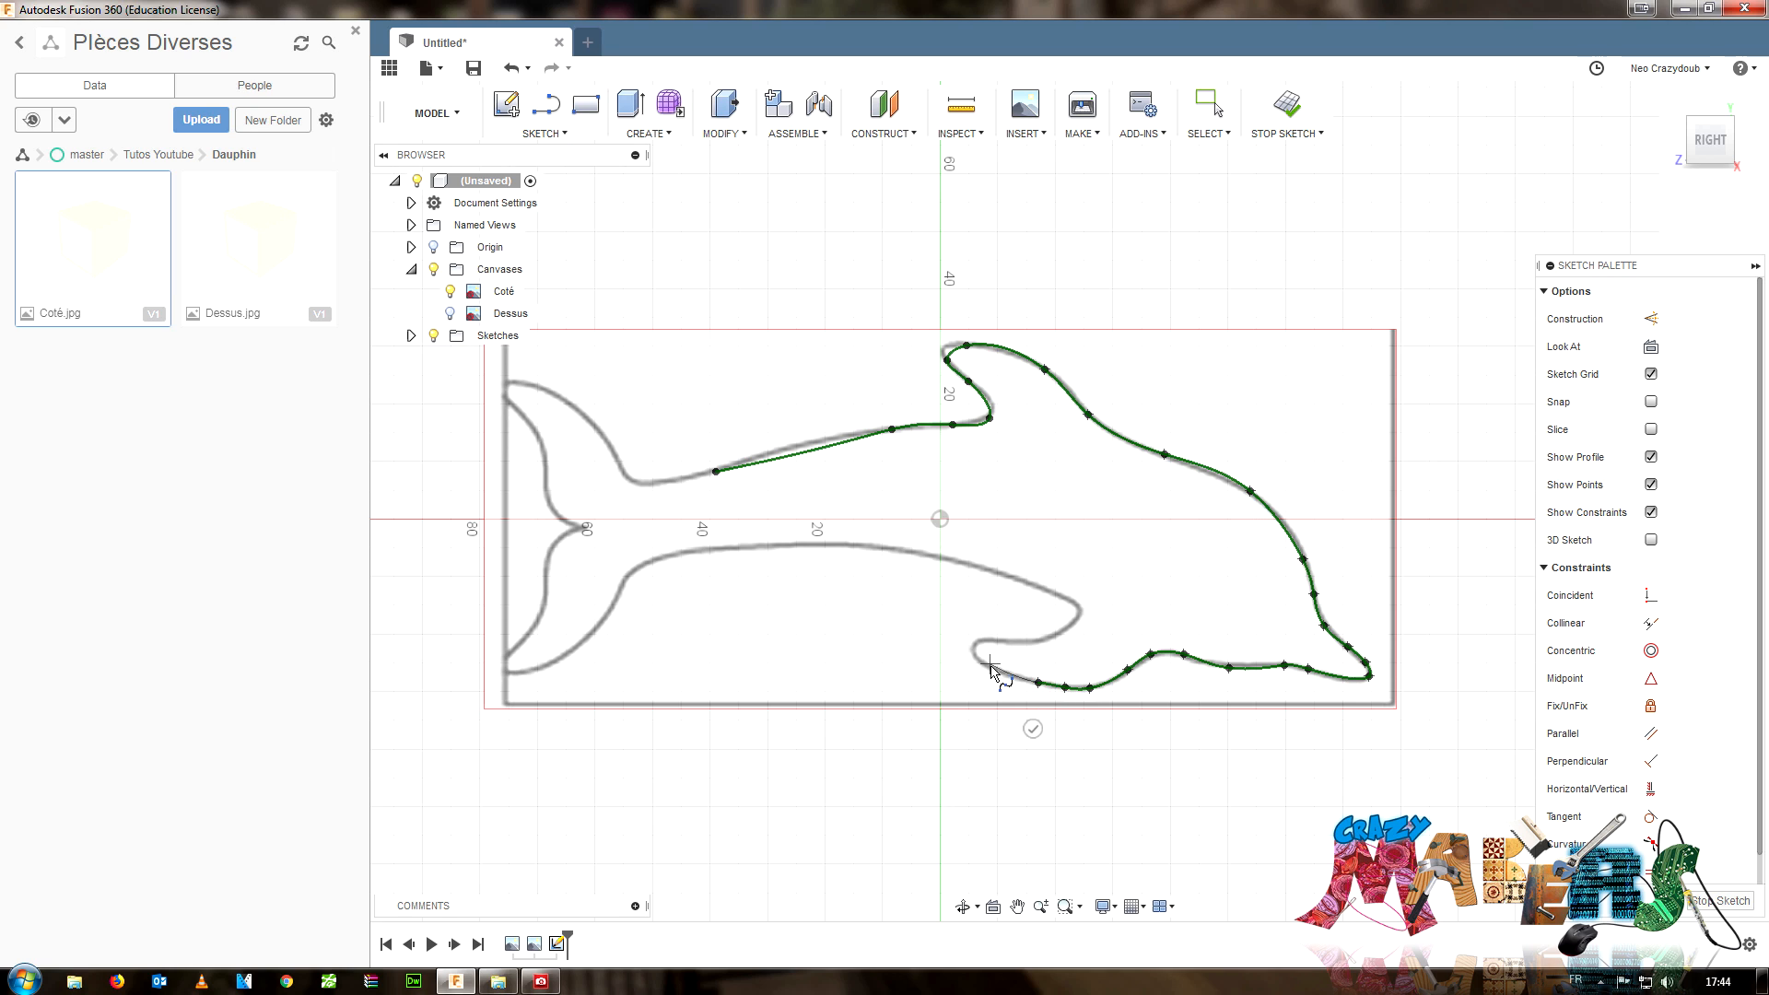
pyautogui.click(977, 638)
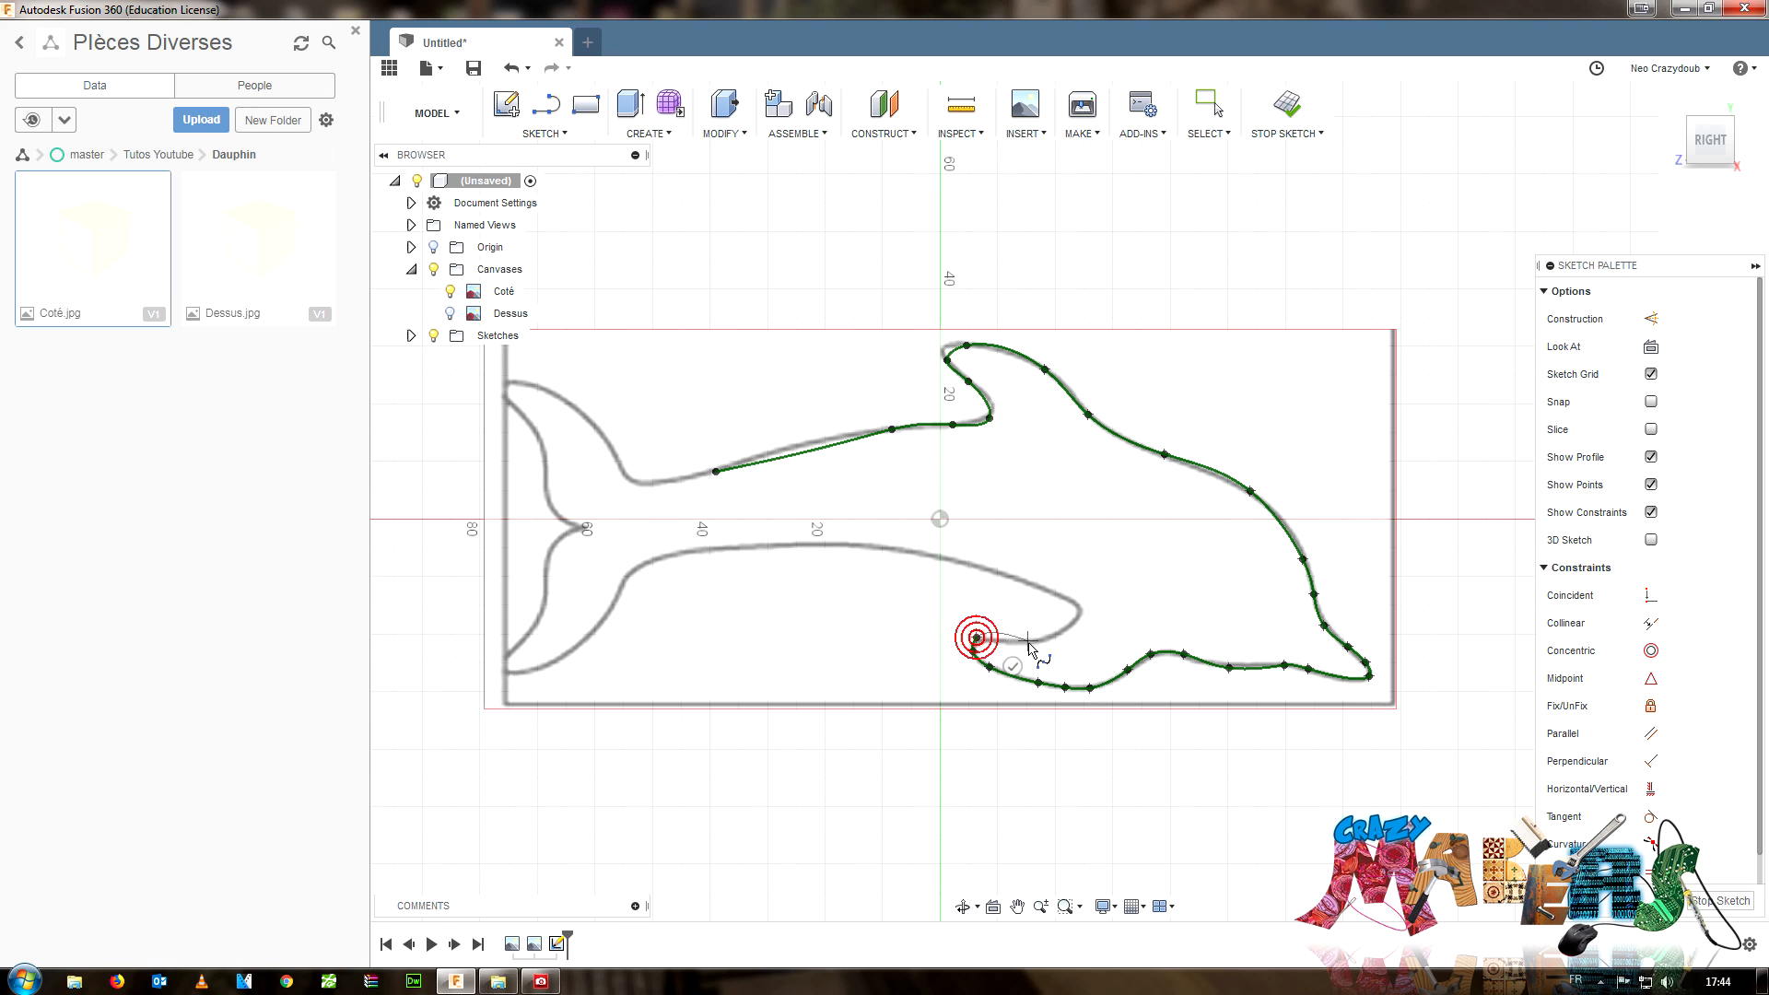
pyautogui.click(991, 638)
pyautogui.click(1049, 637)
pyautogui.click(1081, 610)
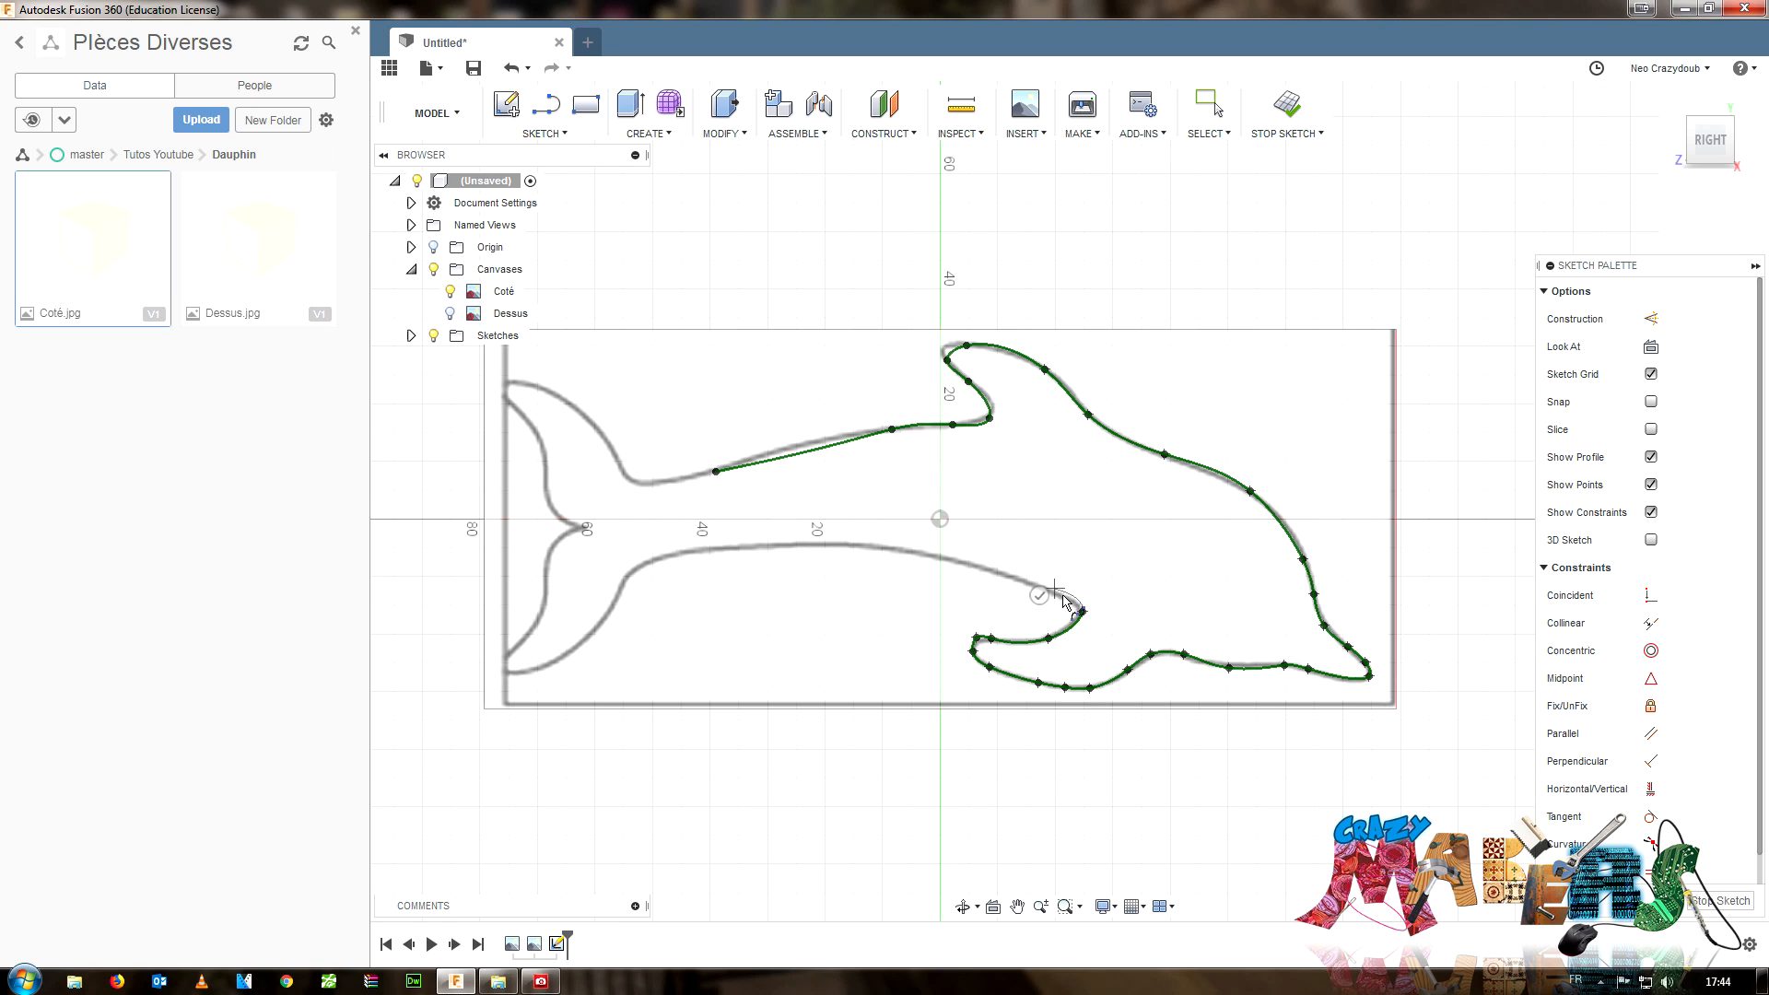
pyautogui.click(1070, 600)
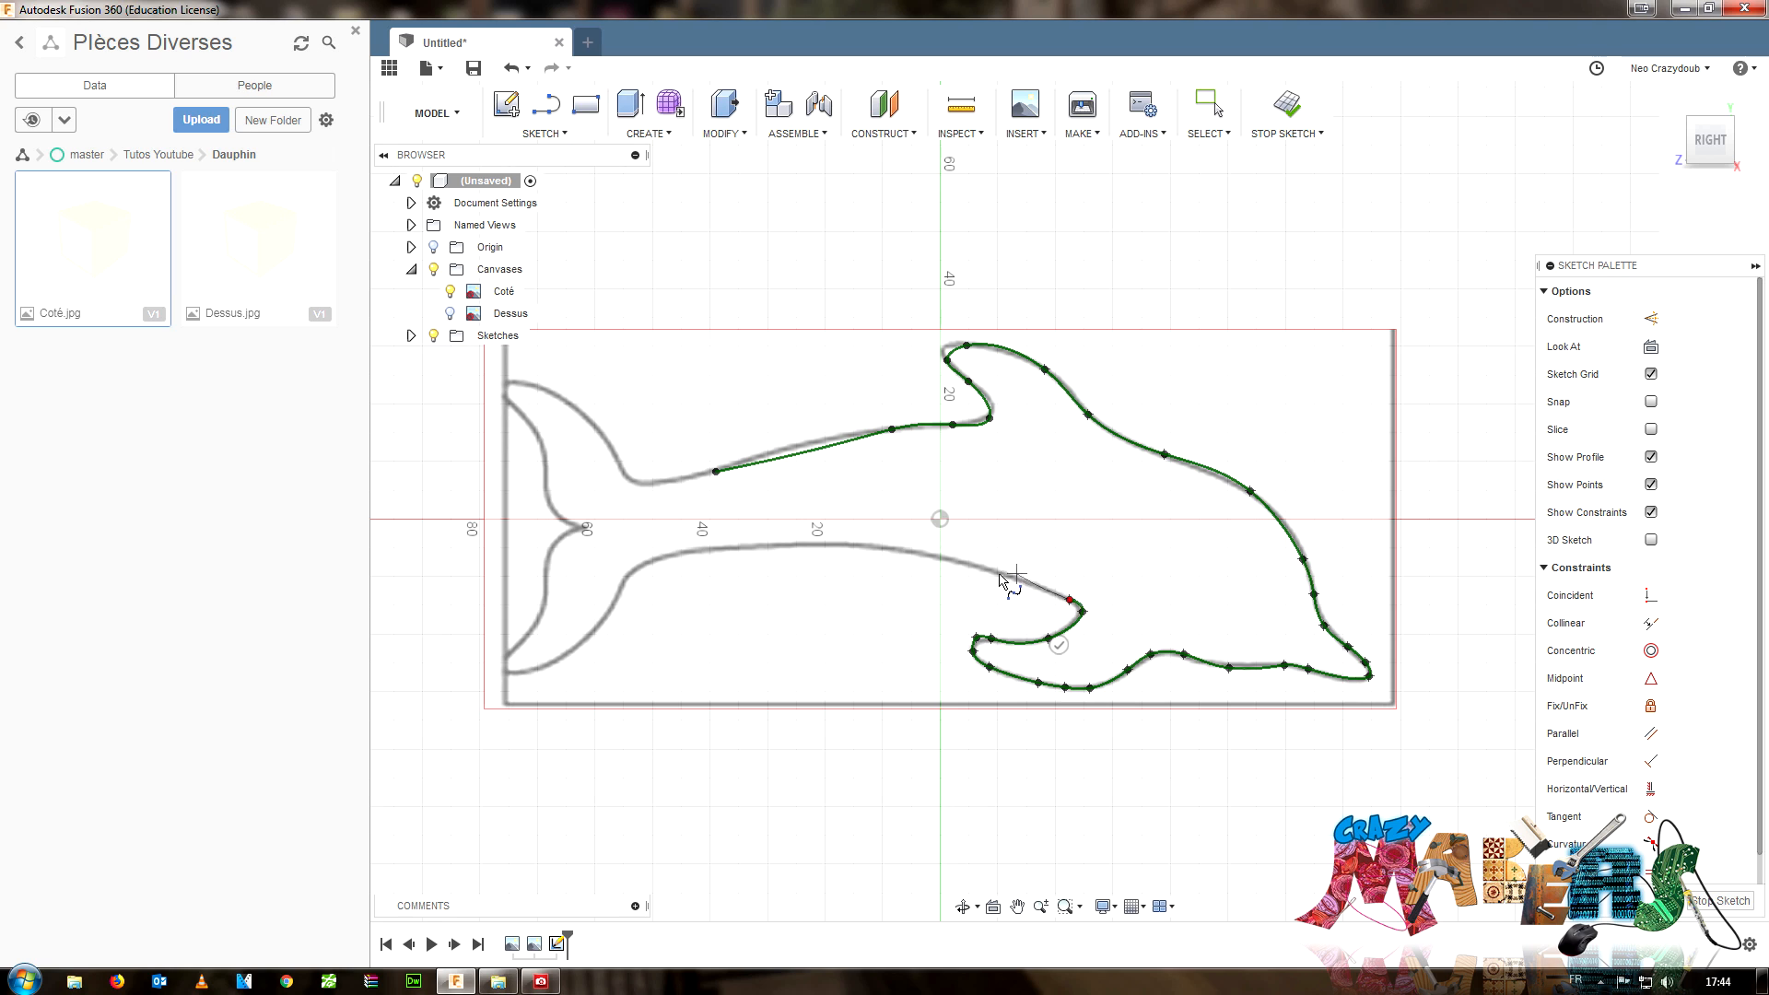
# - Continue the spline along the belly outline to the lower base of the tail fluke
pyautogui.click(1017, 578)
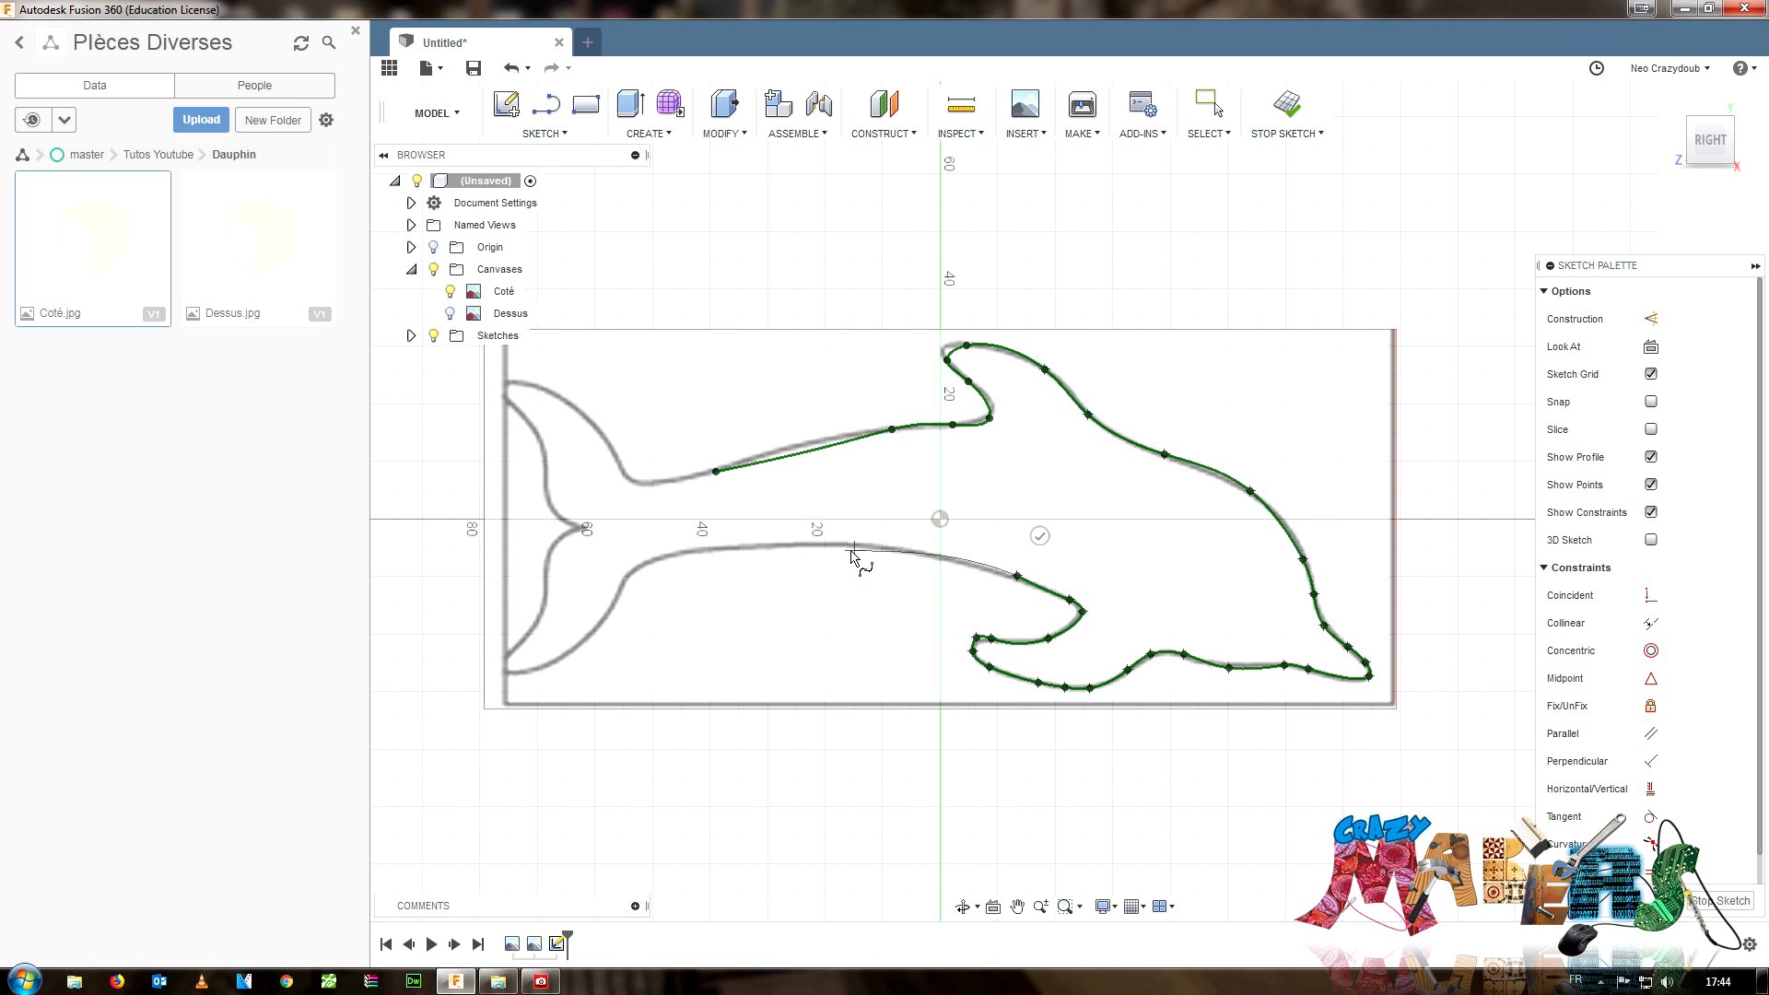
pyautogui.click(791, 546)
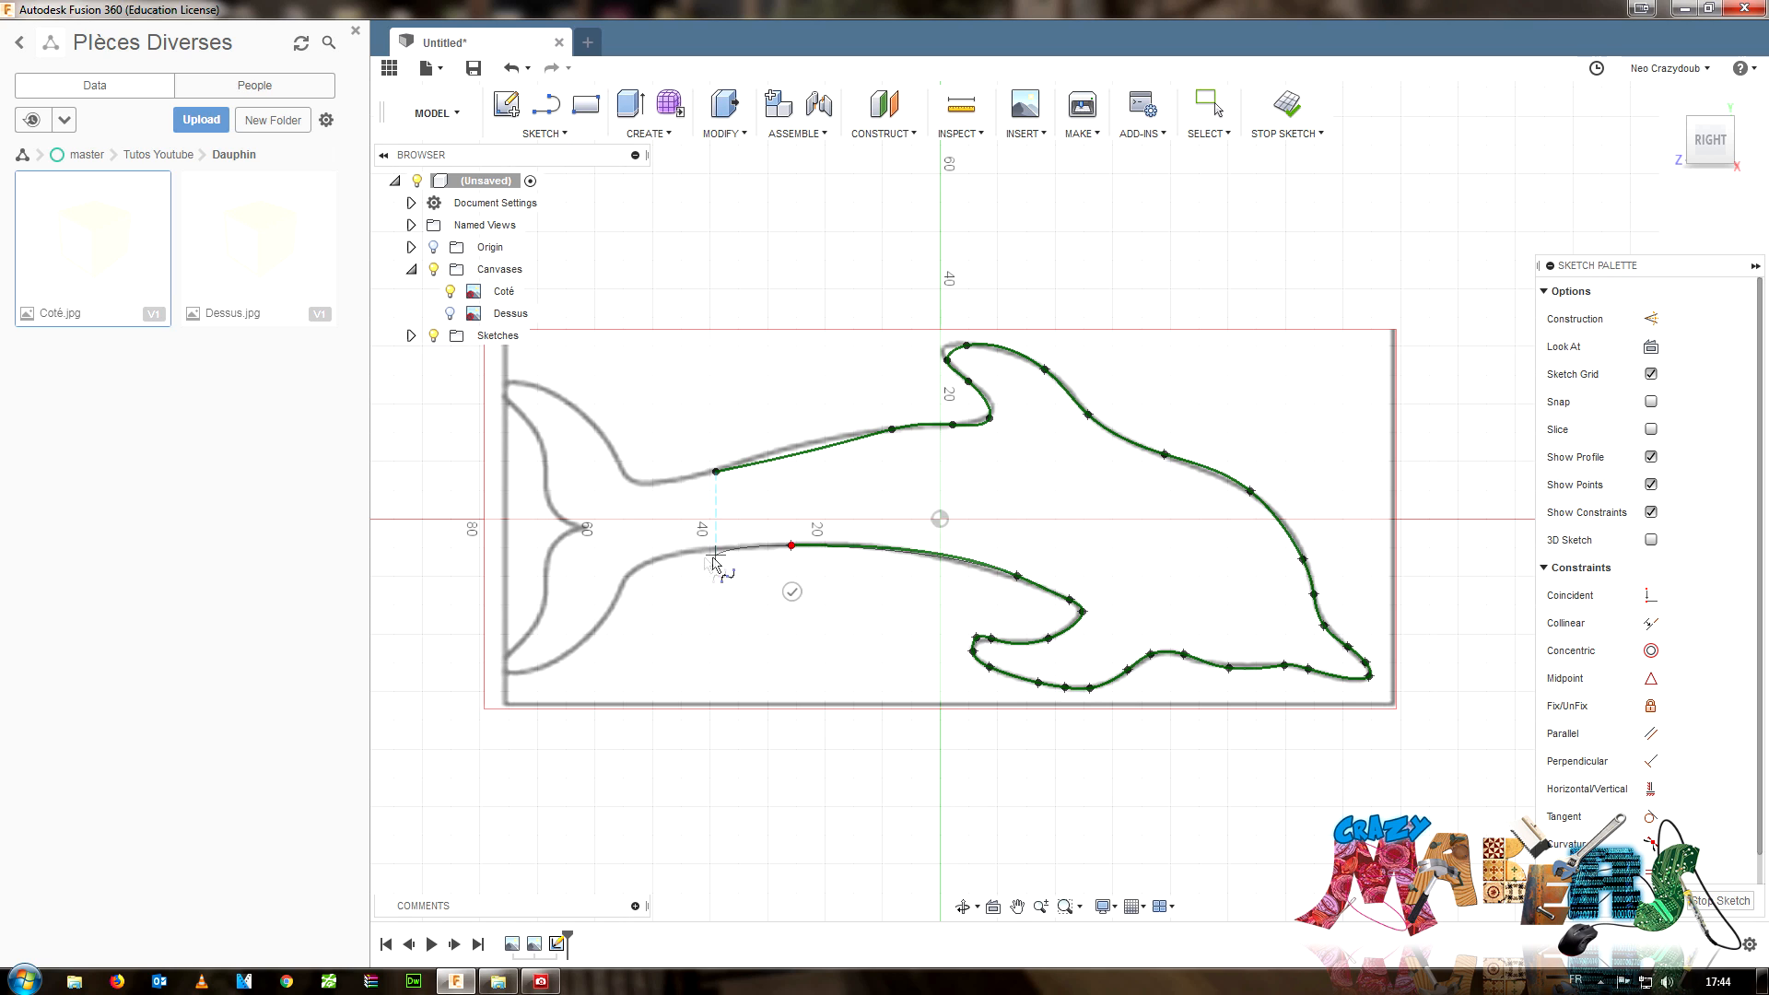
pyautogui.click(644, 565)
pyautogui.click(618, 591)
# - Trace the outer edge of the lower tail fluke lobe with the spline, down to the lobe's tip
pyautogui.click(607, 614)
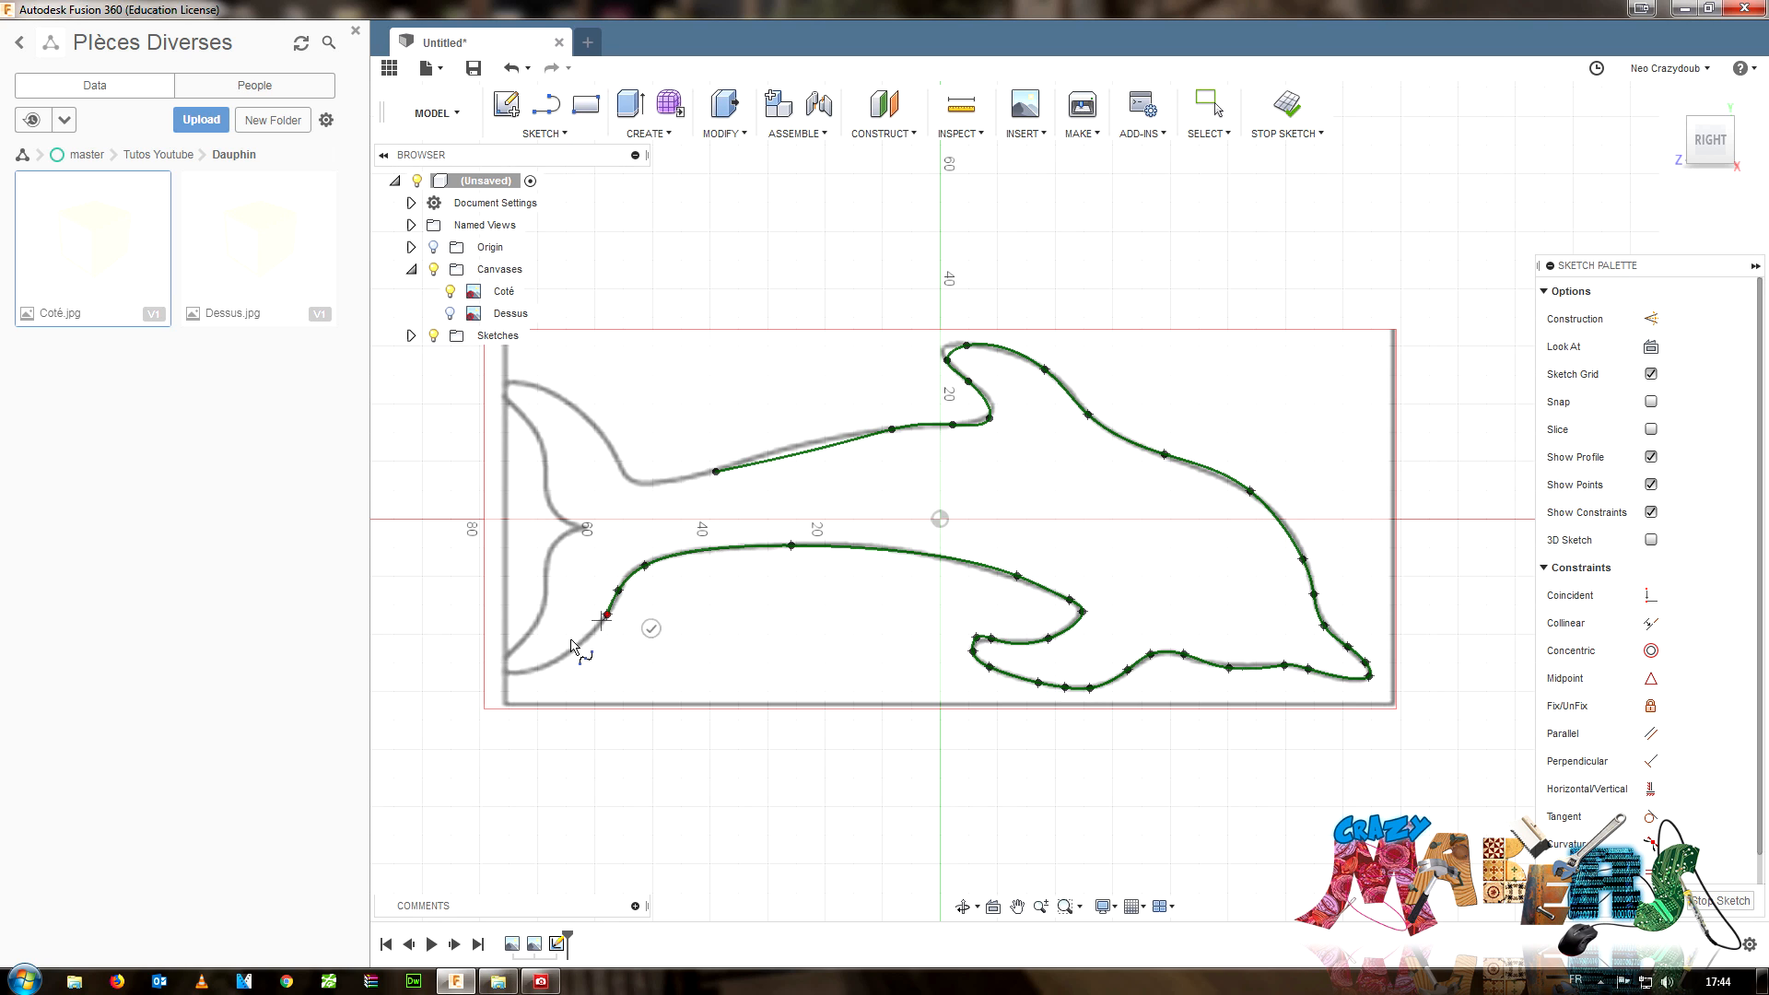
pyautogui.click(571, 651)
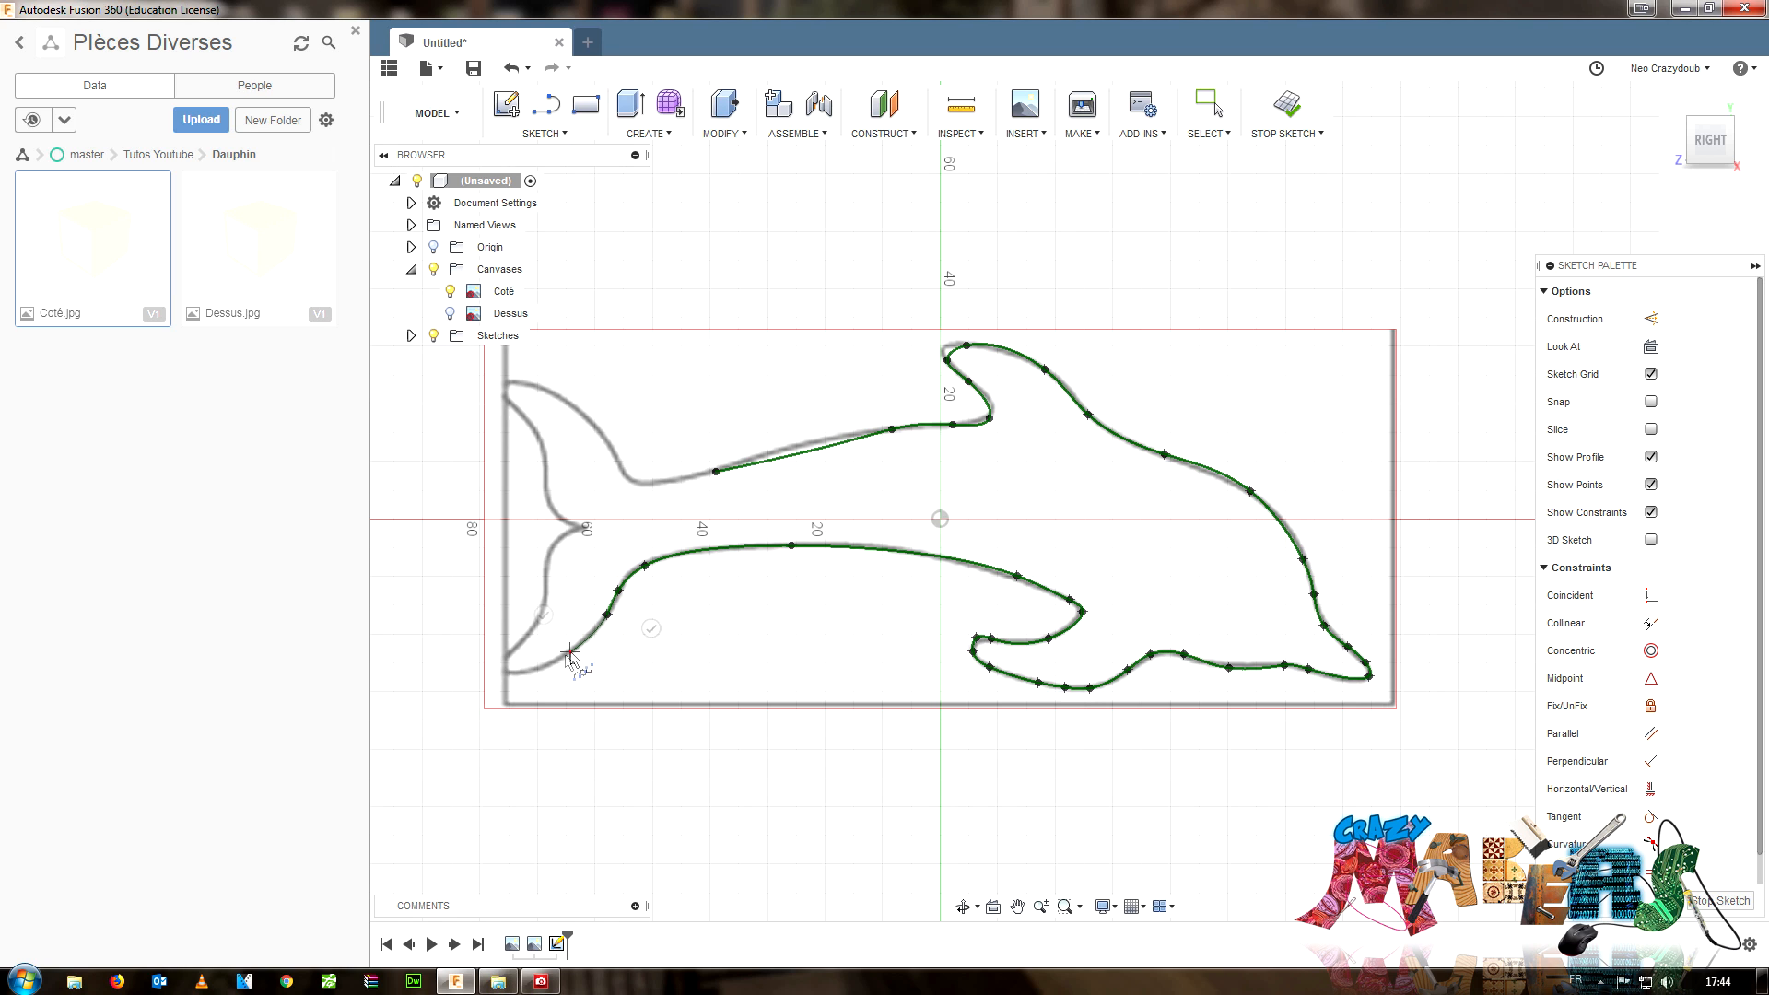
pyautogui.click(522, 673)
pyautogui.click(506, 670)
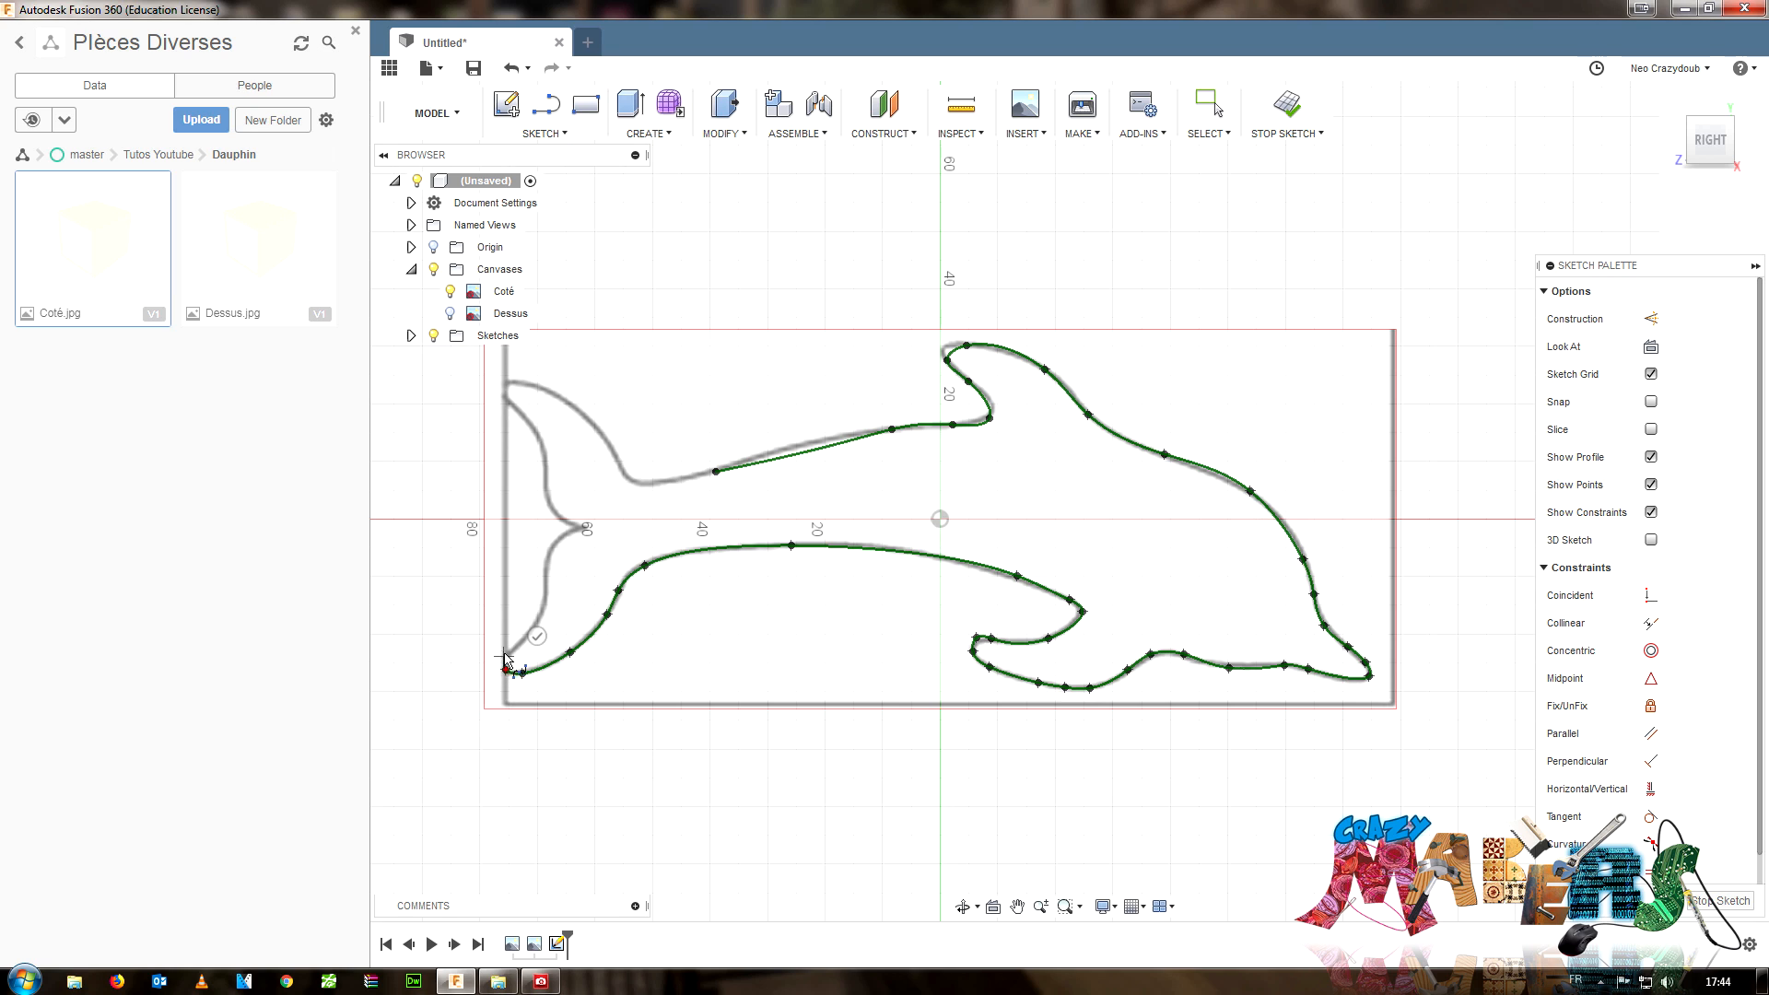
# - Carry the spline back along the inner edge of the lower fluke lobe to the notch between the lobes
pyautogui.click(513, 650)
pyautogui.click(542, 616)
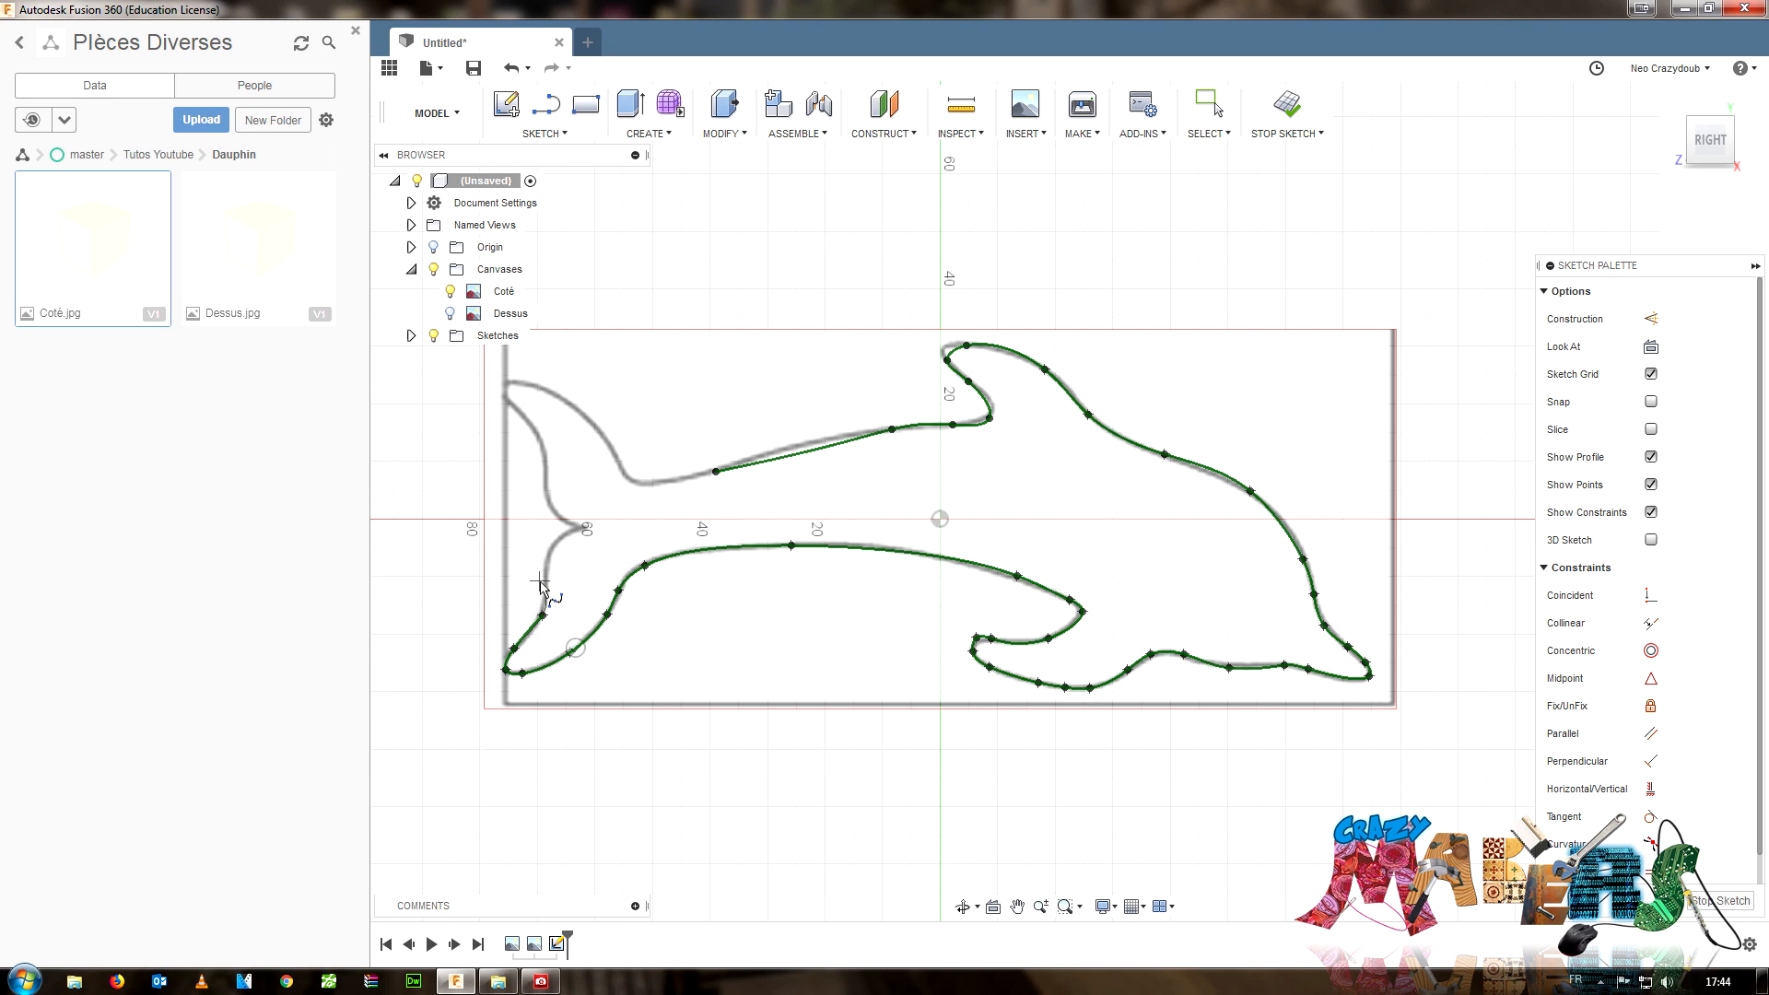
pyautogui.click(547, 594)
pyautogui.click(550, 555)
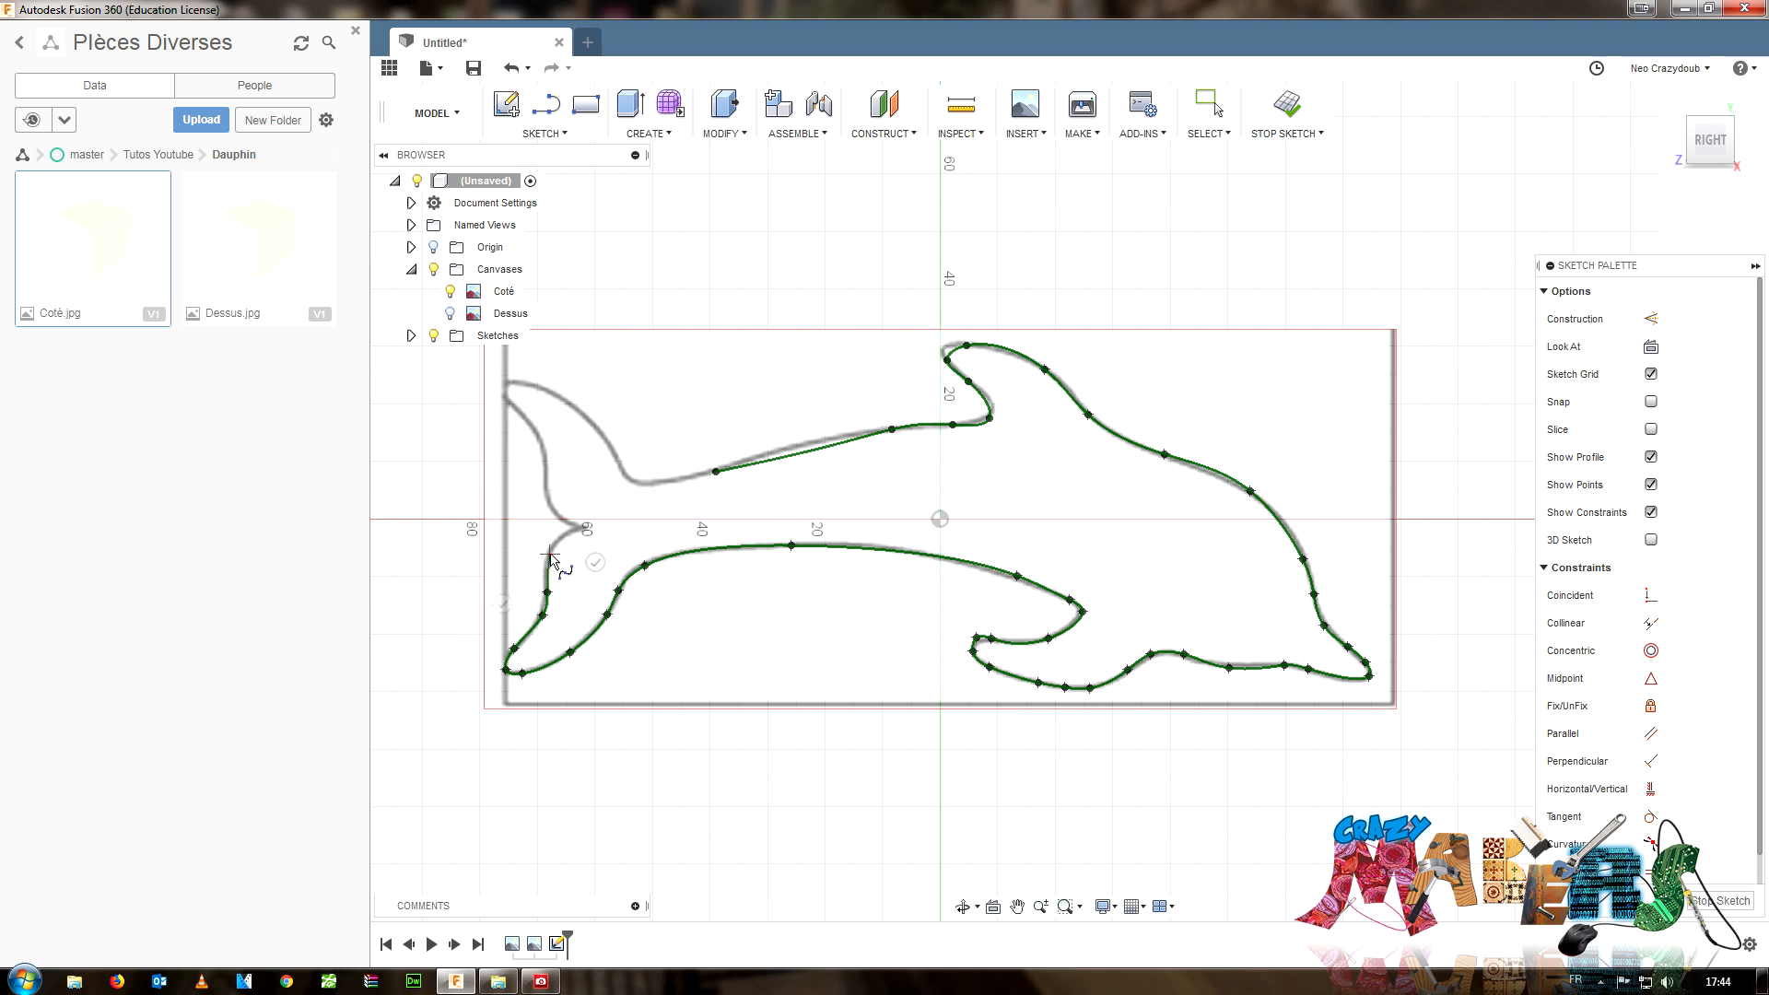
pyautogui.click(585, 528)
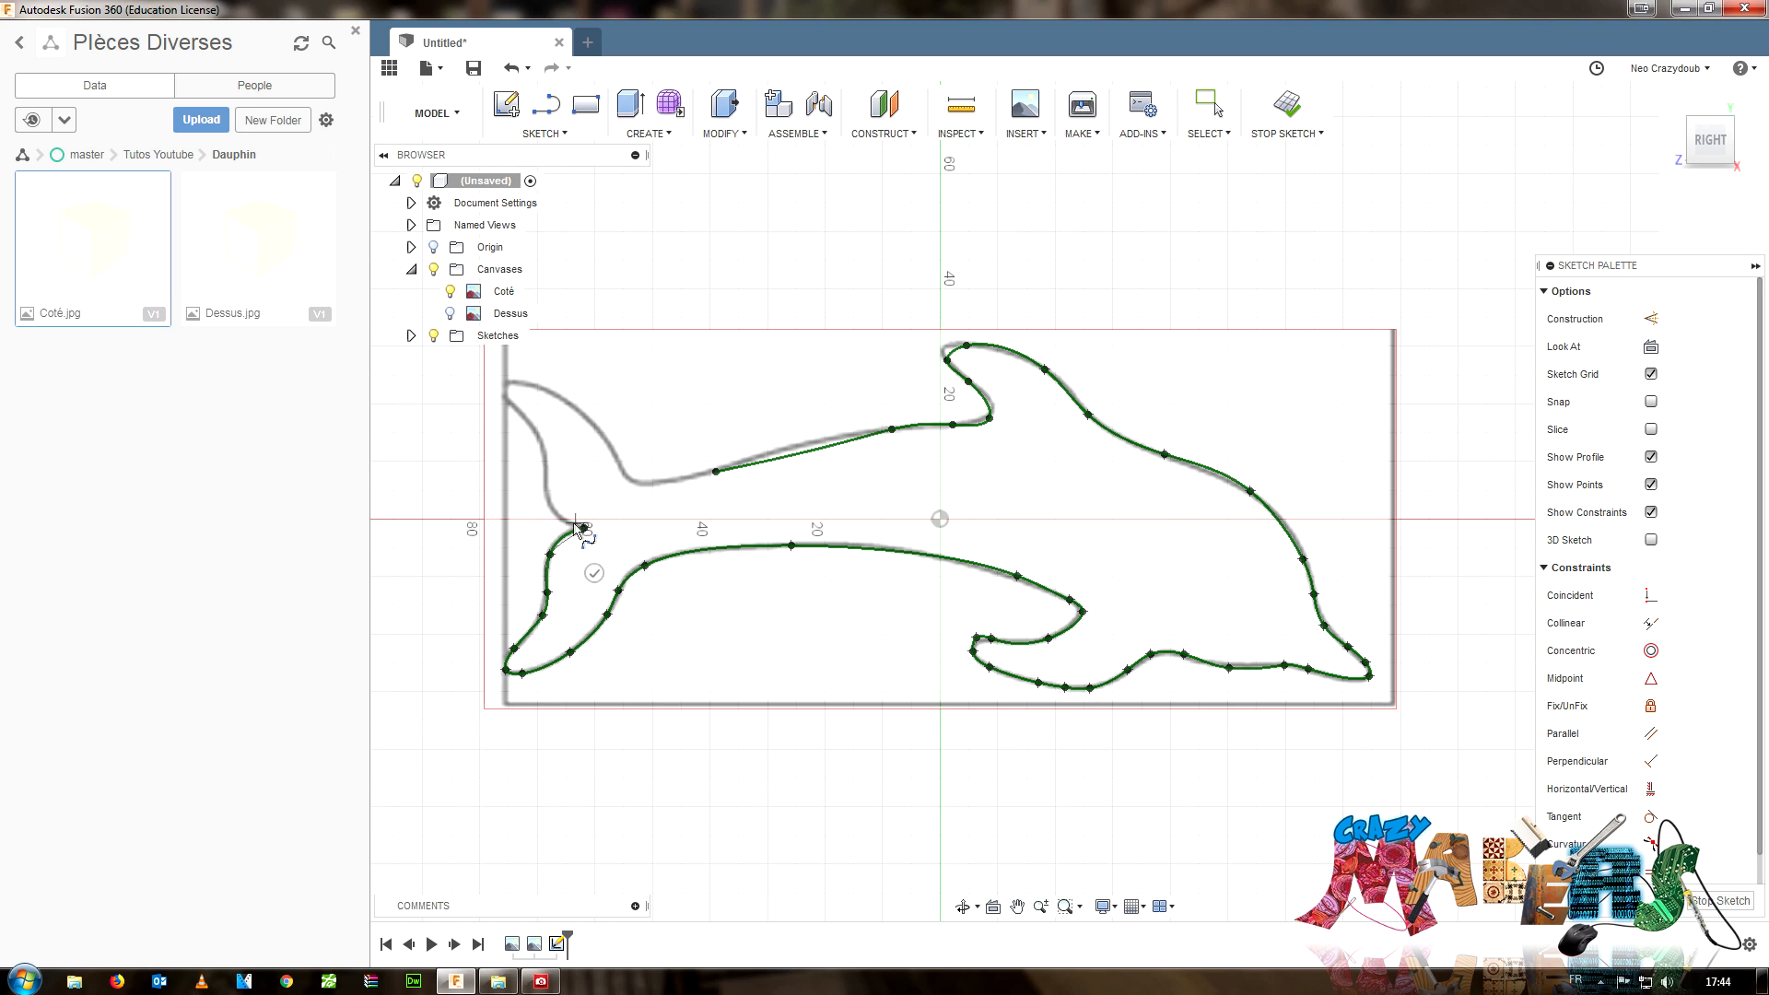
# - Continue the spline along the inner edge of the upper fluke lobe and around its tip
pyautogui.click(547, 472)
pyautogui.click(532, 426)
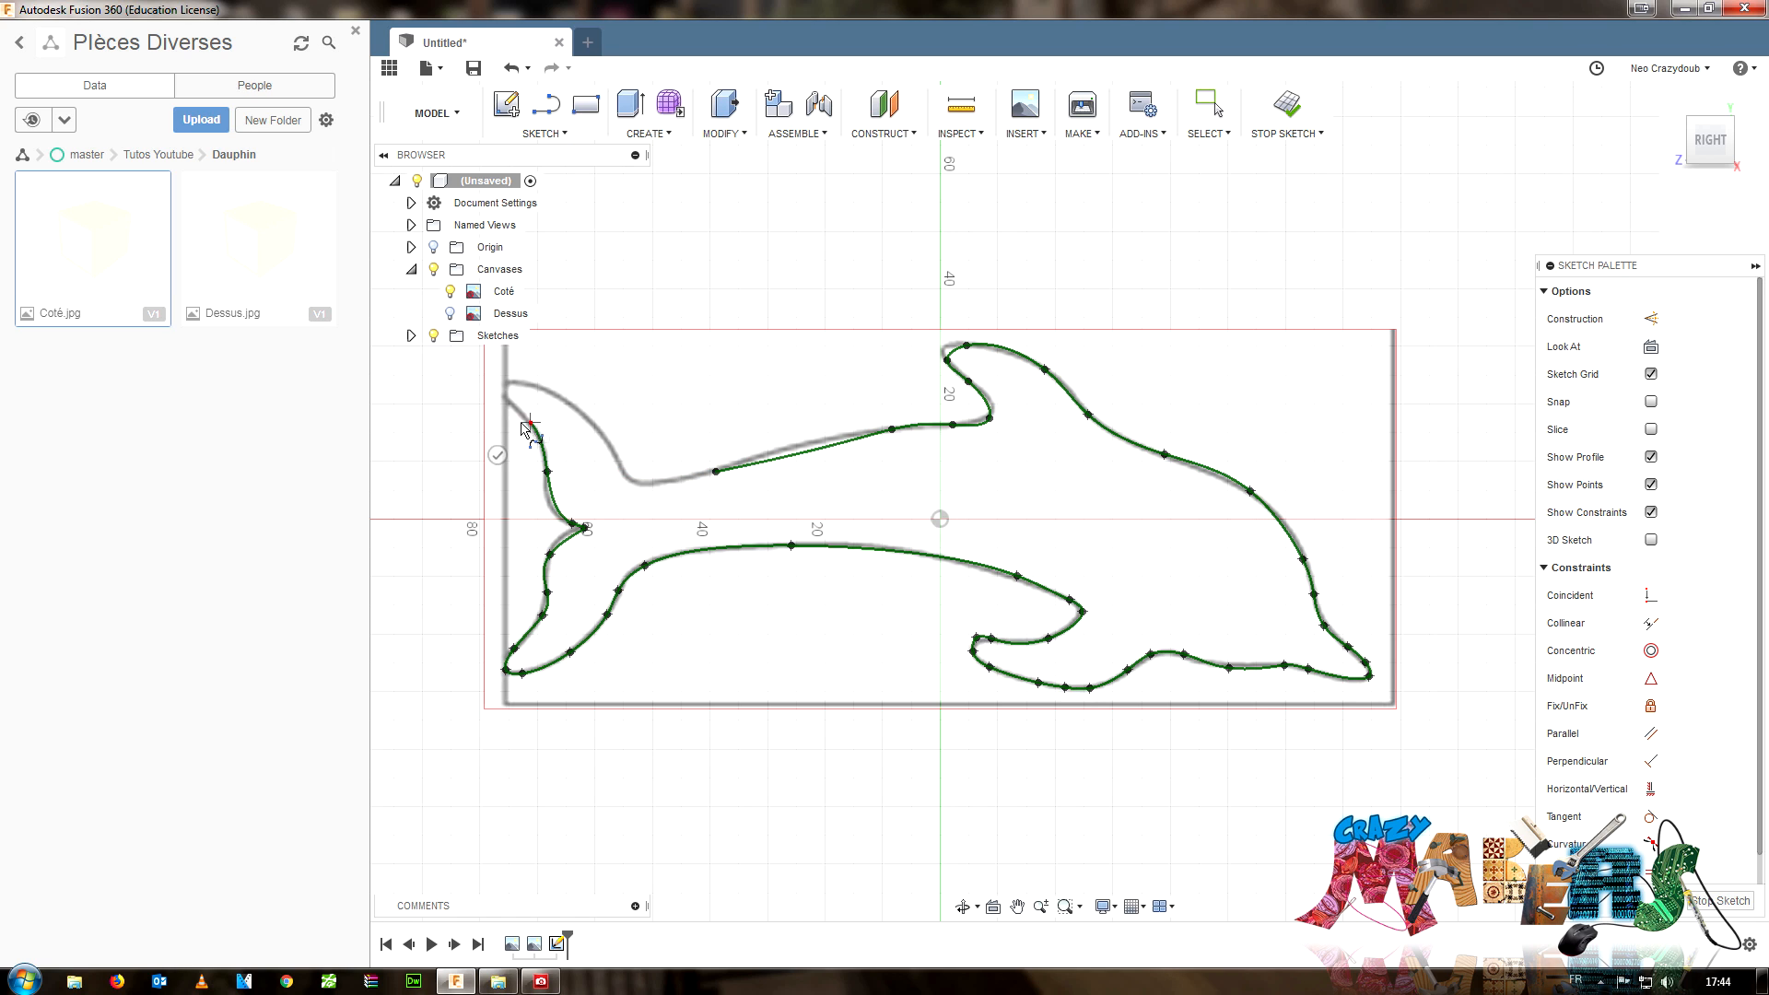
pyautogui.click(504, 398)
pyautogui.click(512, 382)
# - Trace the outer edge of the upper fluke lobe, close the spline at its first point and end the command
pyautogui.click(612, 452)
pyautogui.click(624, 472)
pyautogui.click(638, 483)
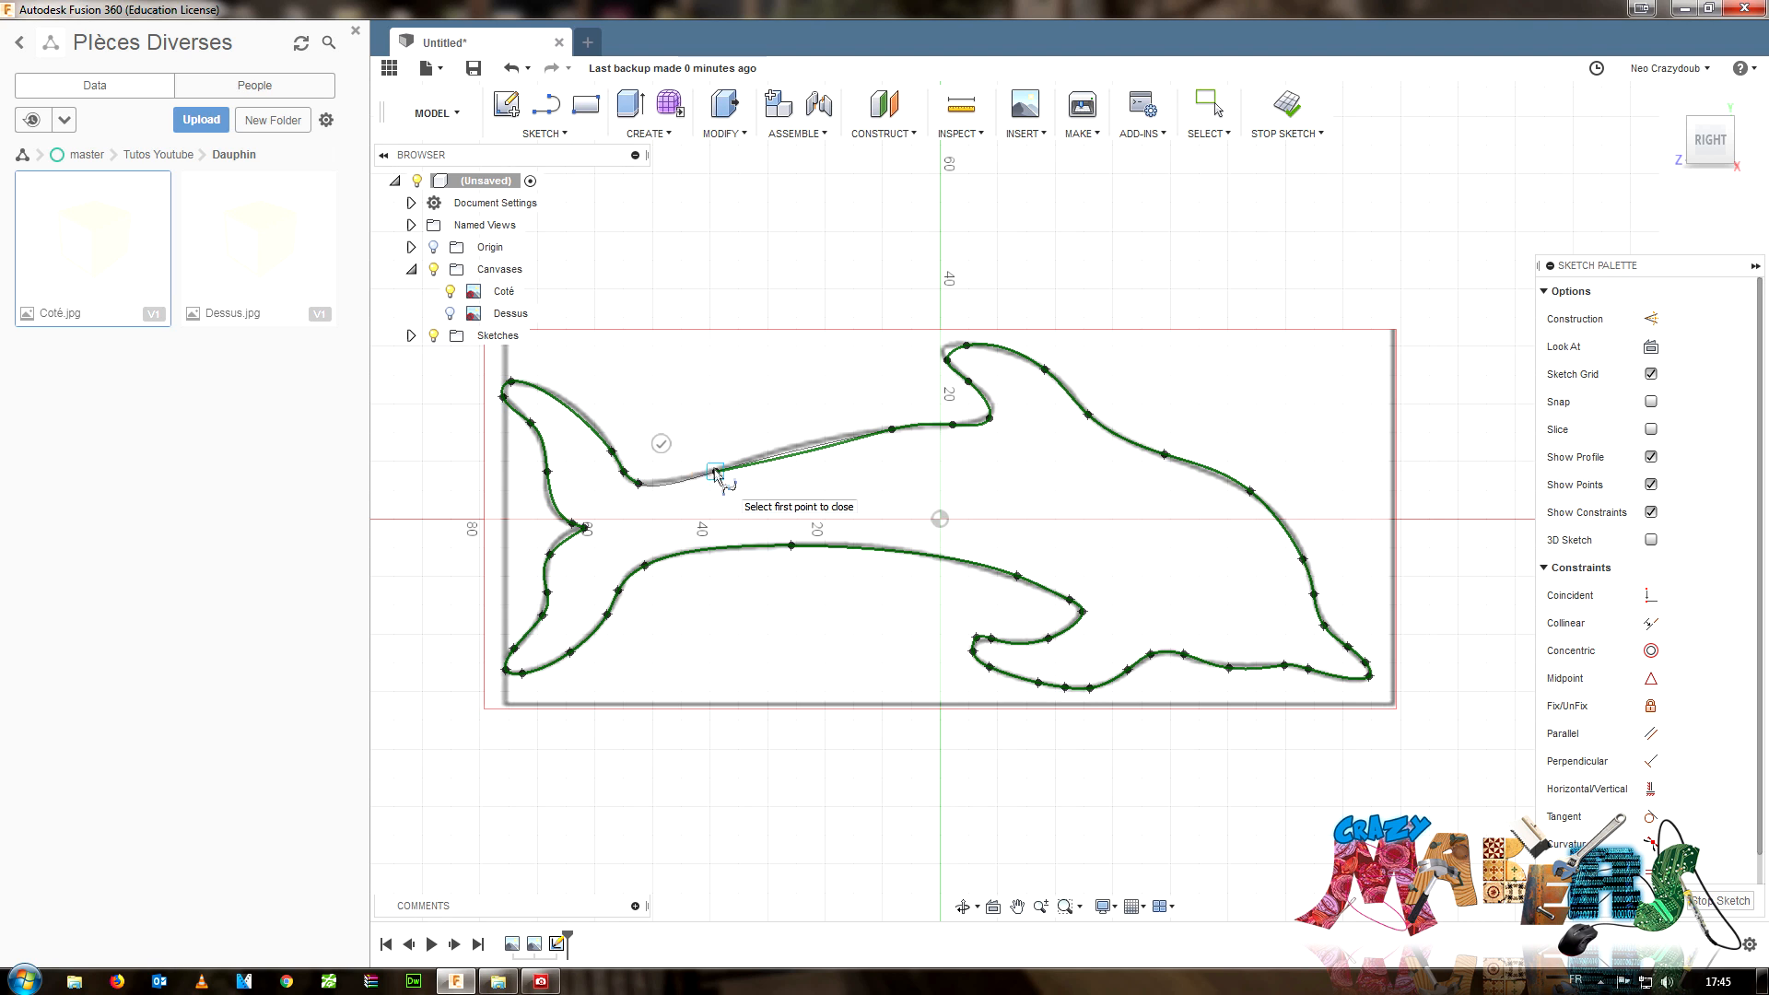
pyautogui.click(715, 473)
pyautogui.scroll(3, 811, 507)
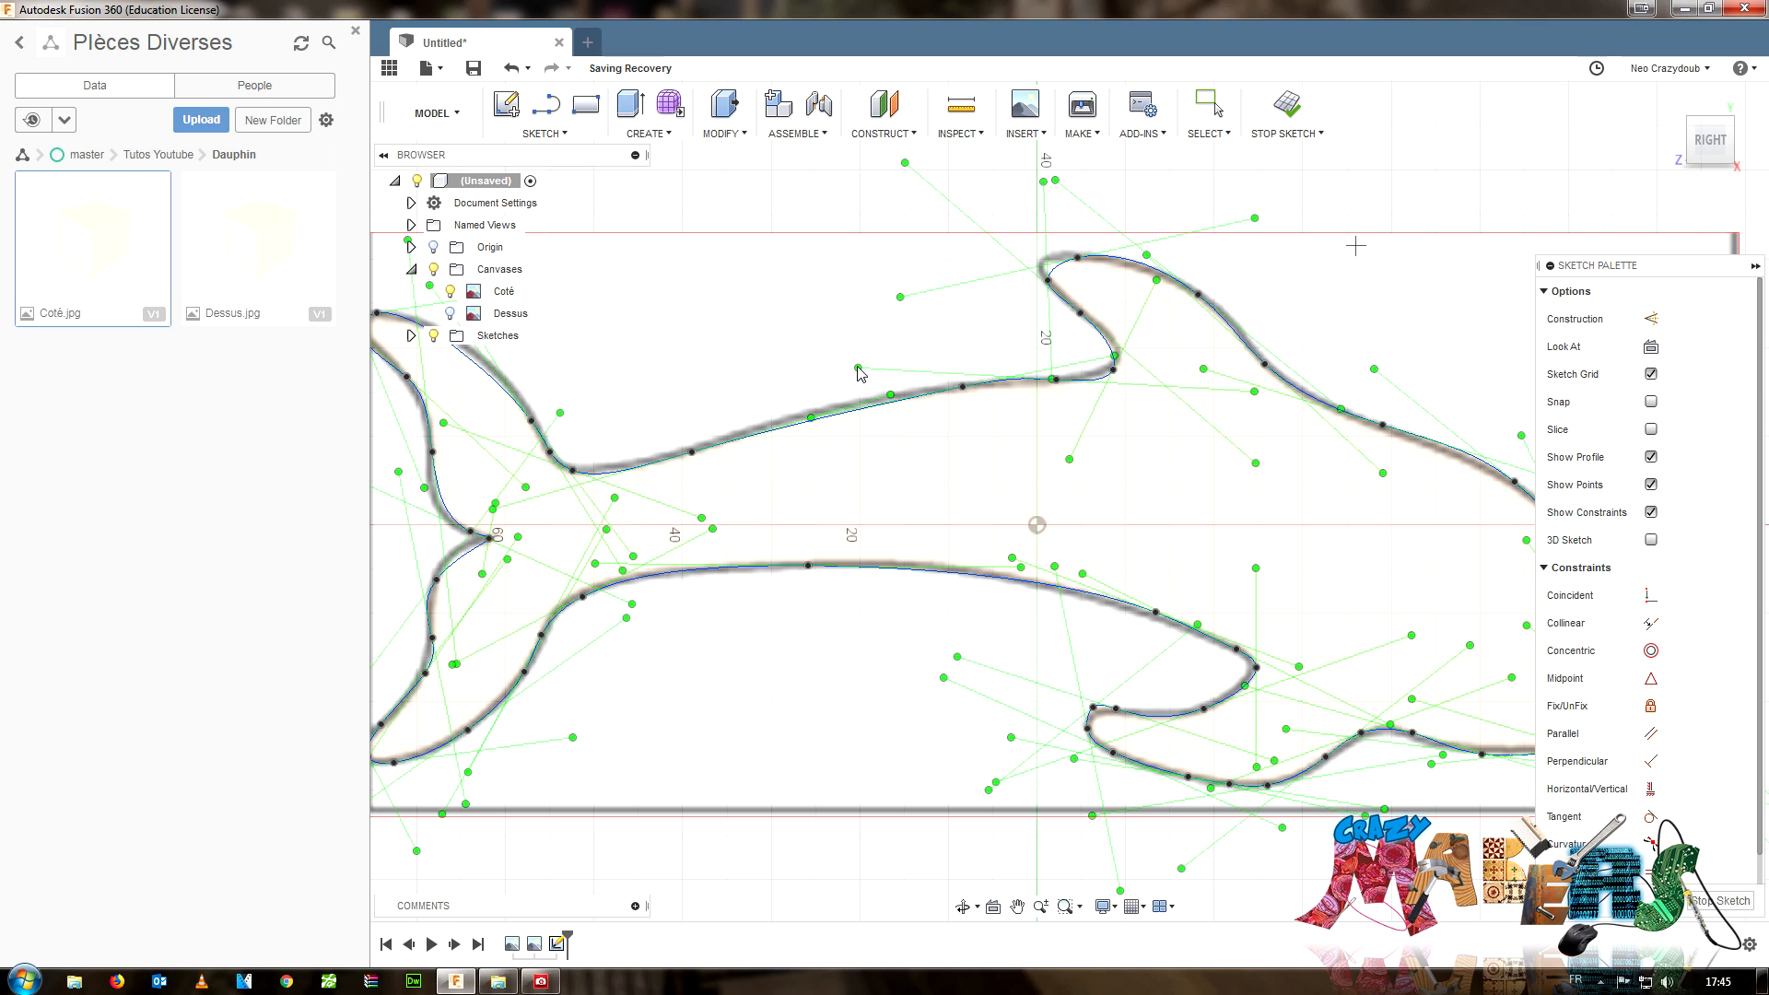
pyautogui.press('Escape')
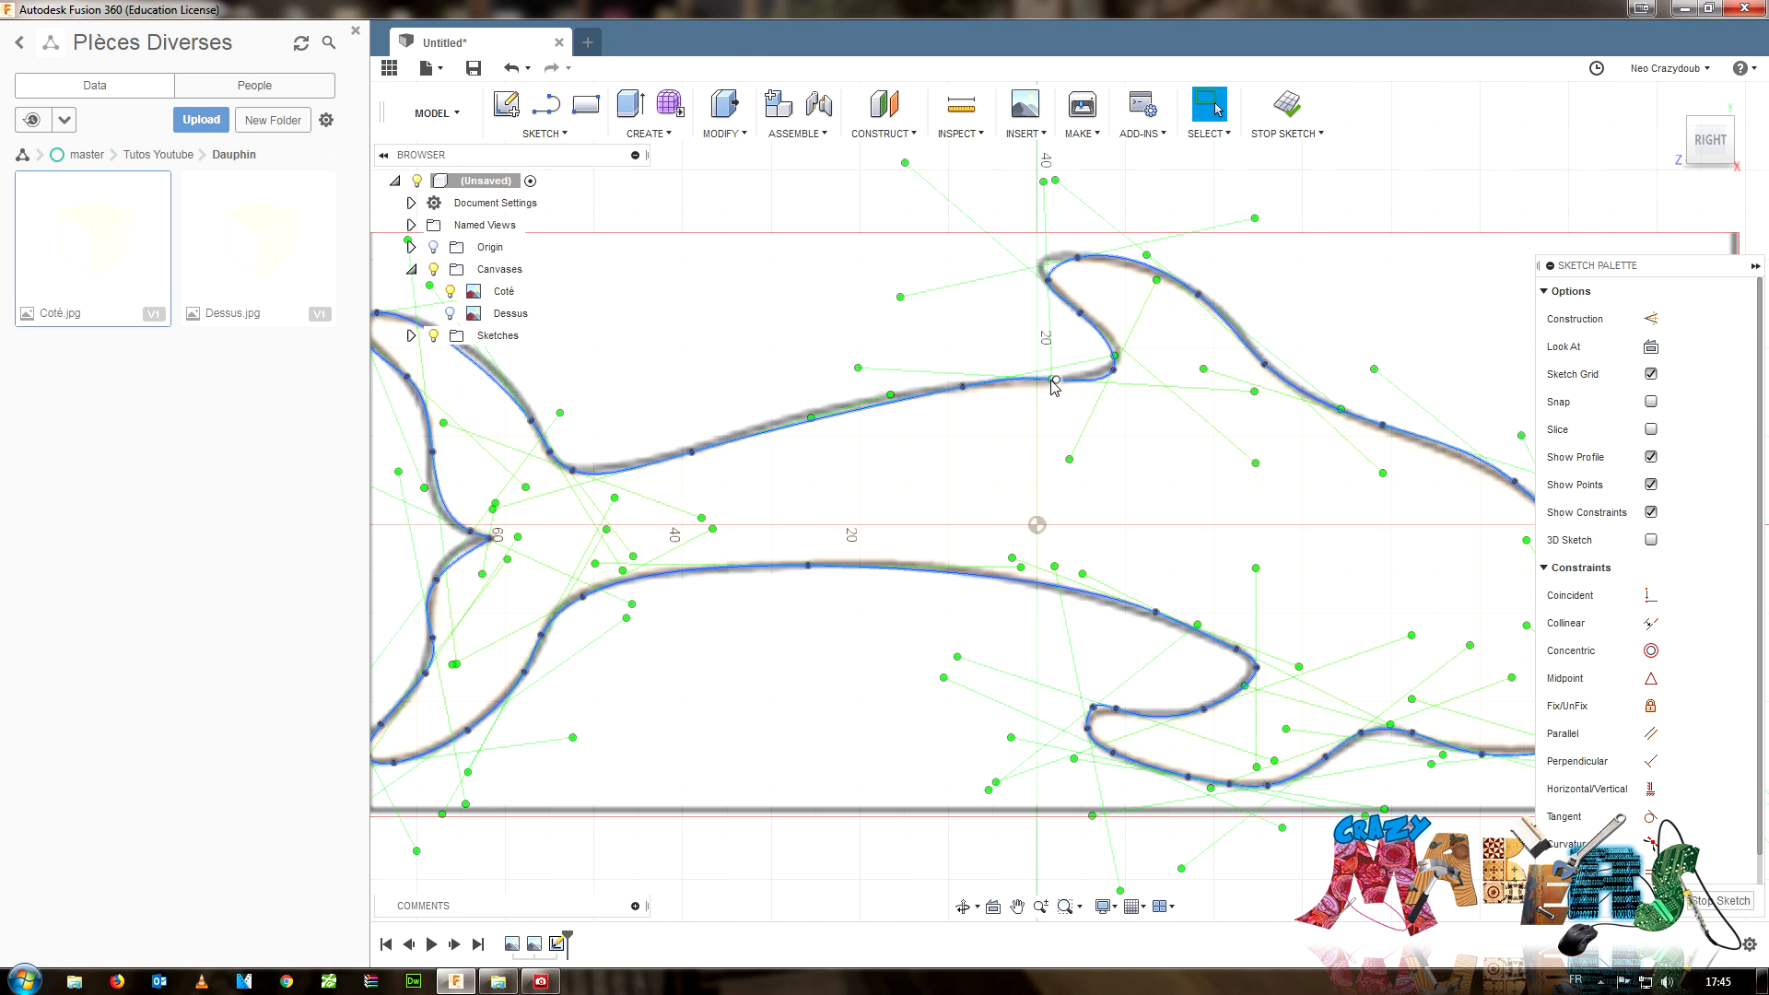
# - Try shortening and levelling the tangent handle at the dorsal fin's rear base, and undo the change
pyautogui.click(1056, 379)
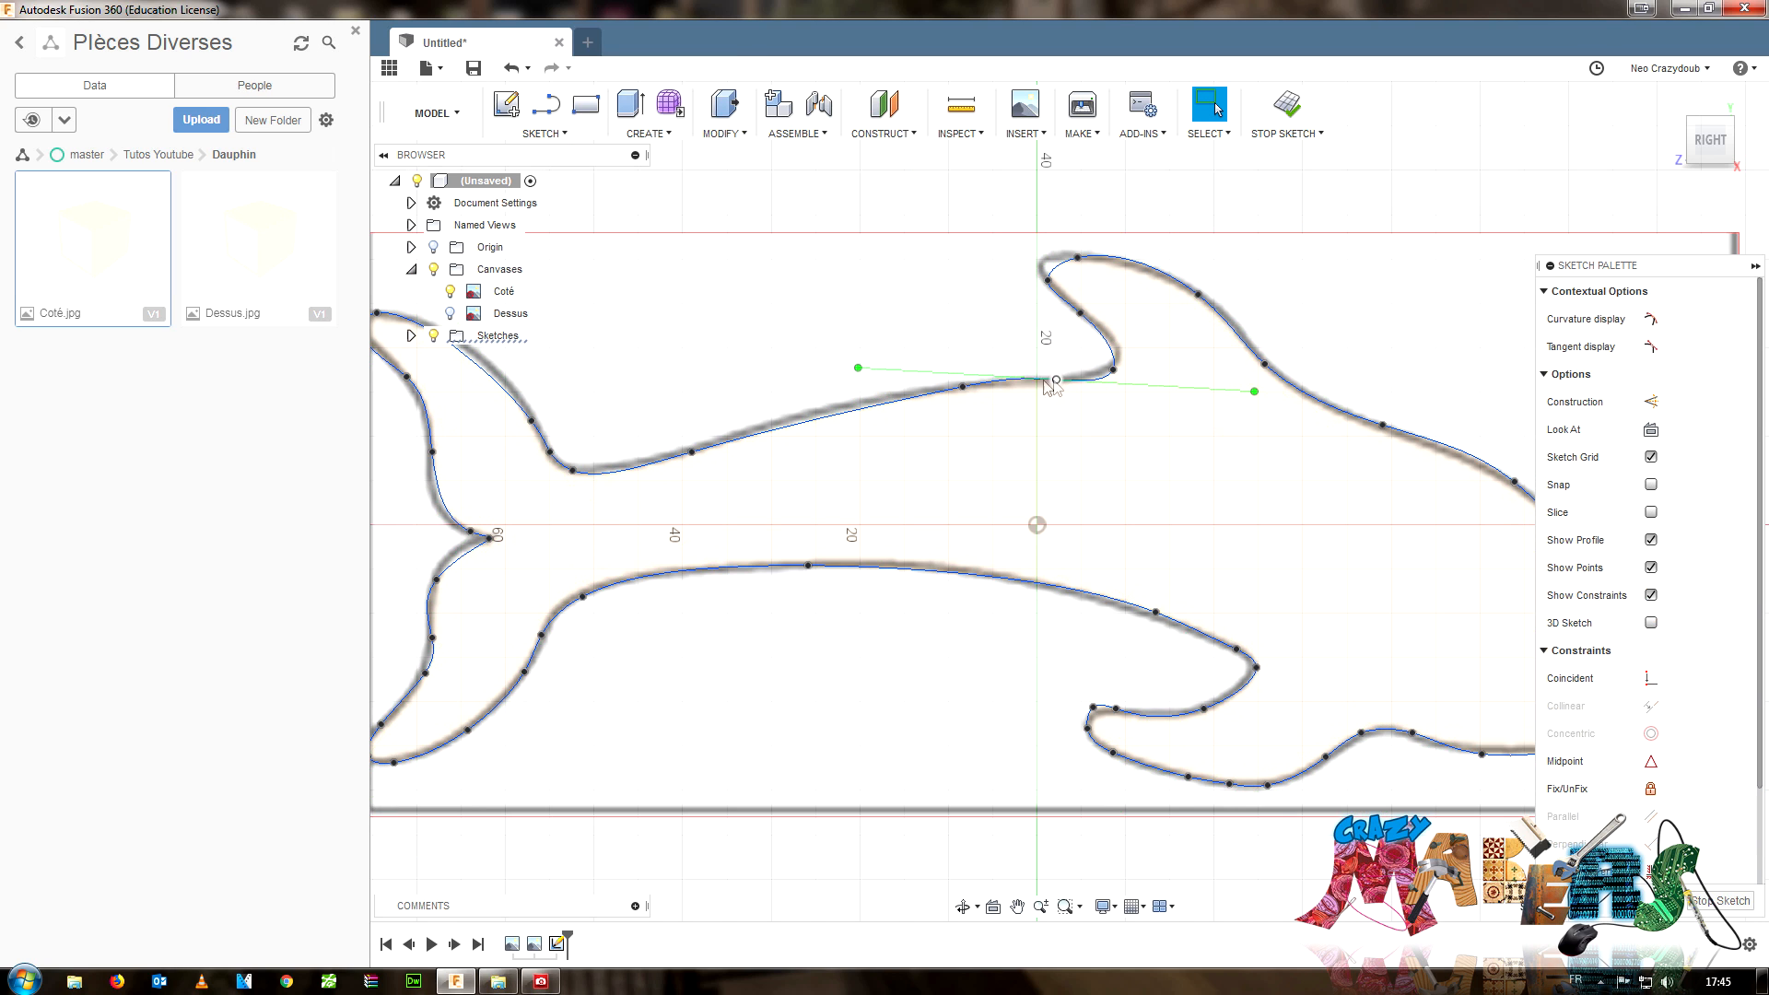
pyautogui.click(857, 368)
pyautogui.moveTo(1011, 388); pyautogui.dragTo(876, 383)
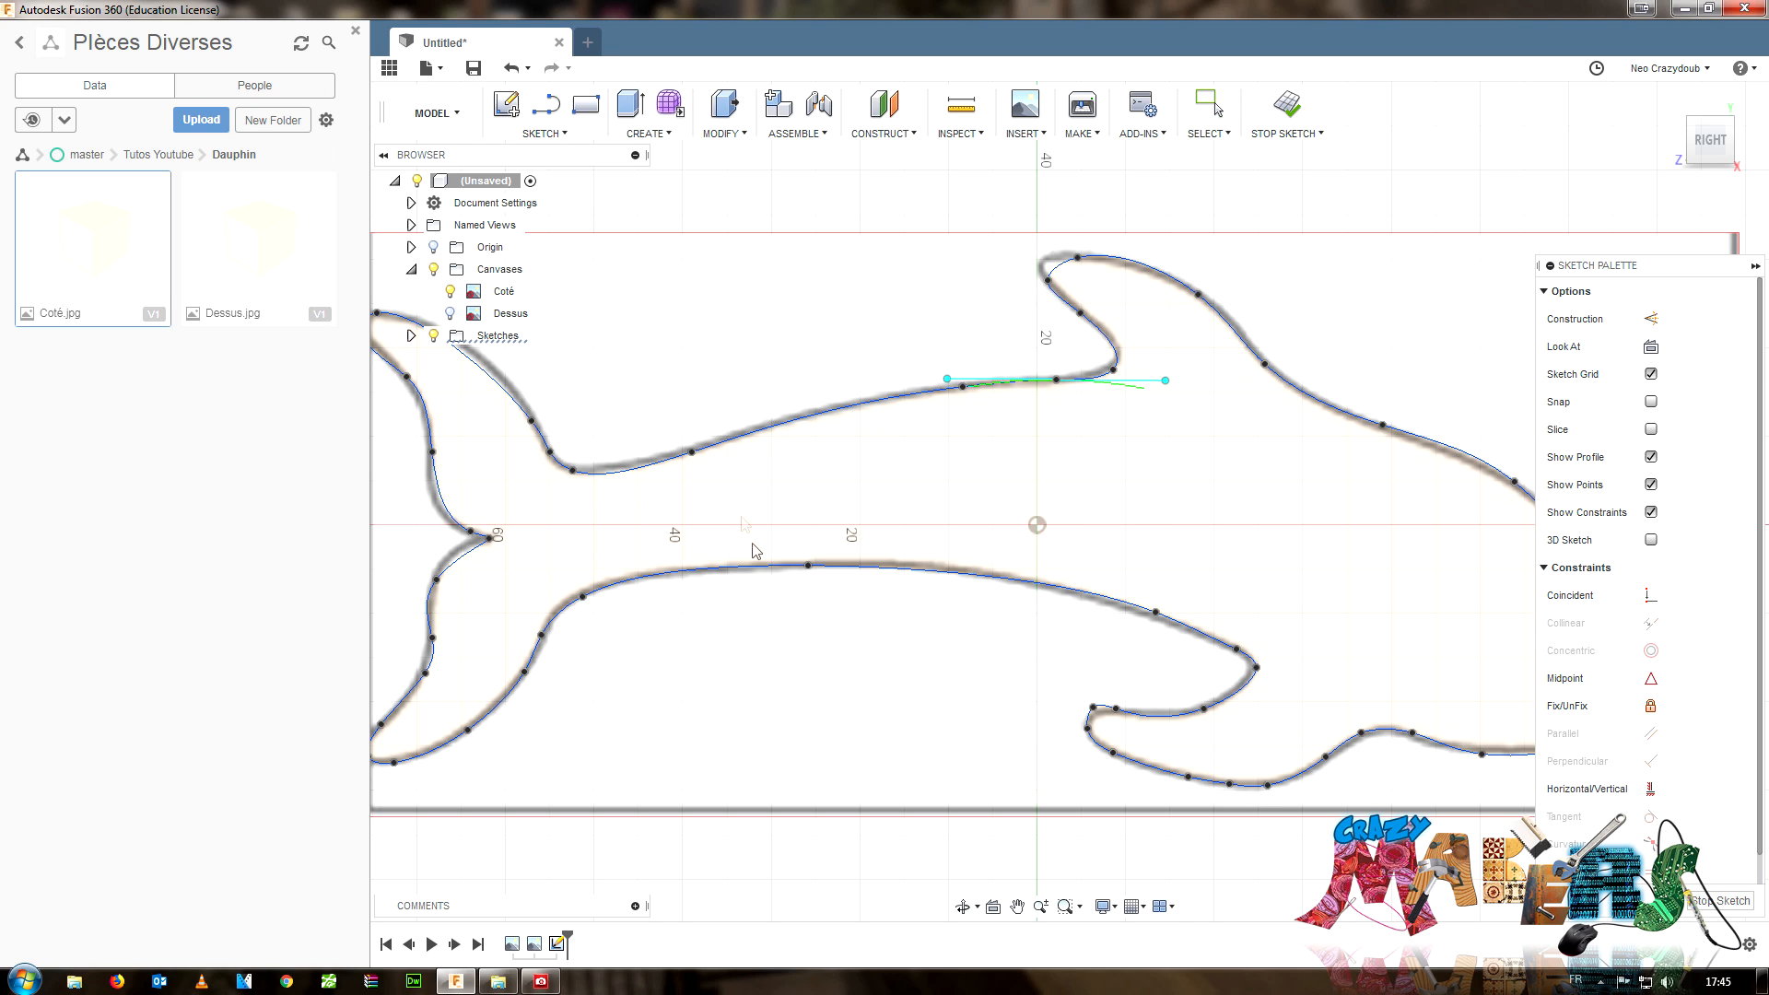
pyautogui.hotkey('ctrl', 'z')
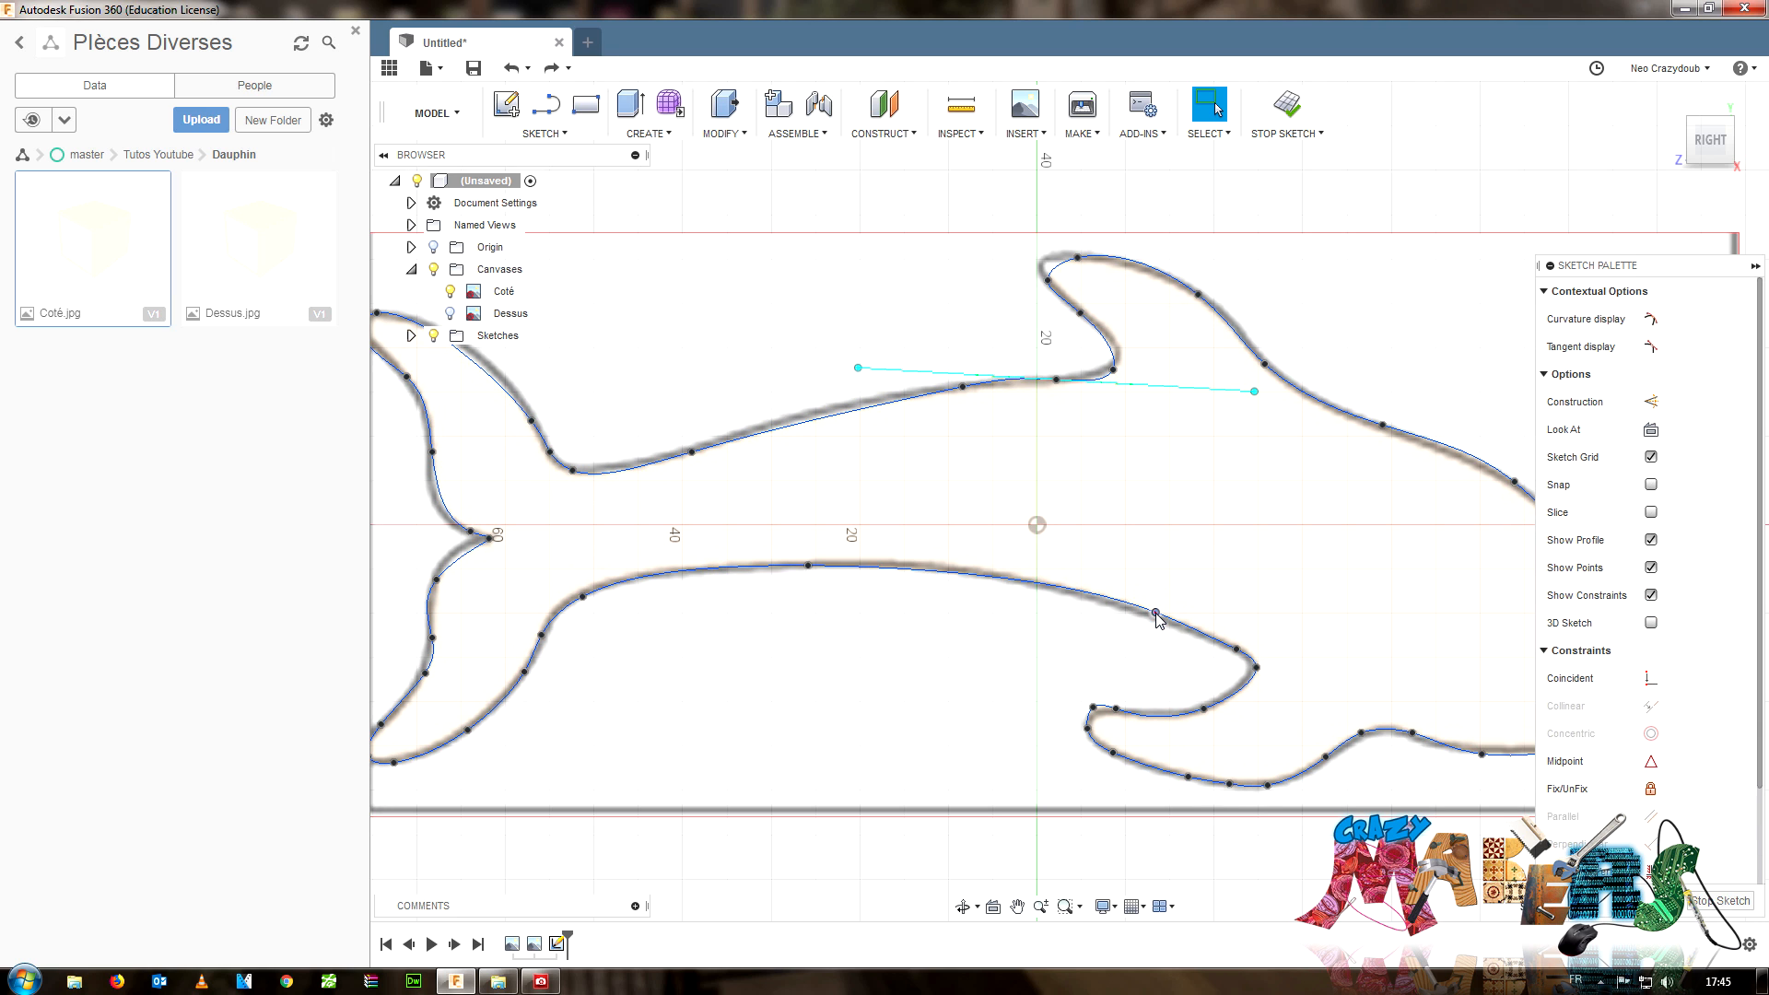
# - Adjust the belly spline point near the pectoral fin and move the fin tip's upper point onto the reference outline
pyautogui.click(1155, 614)
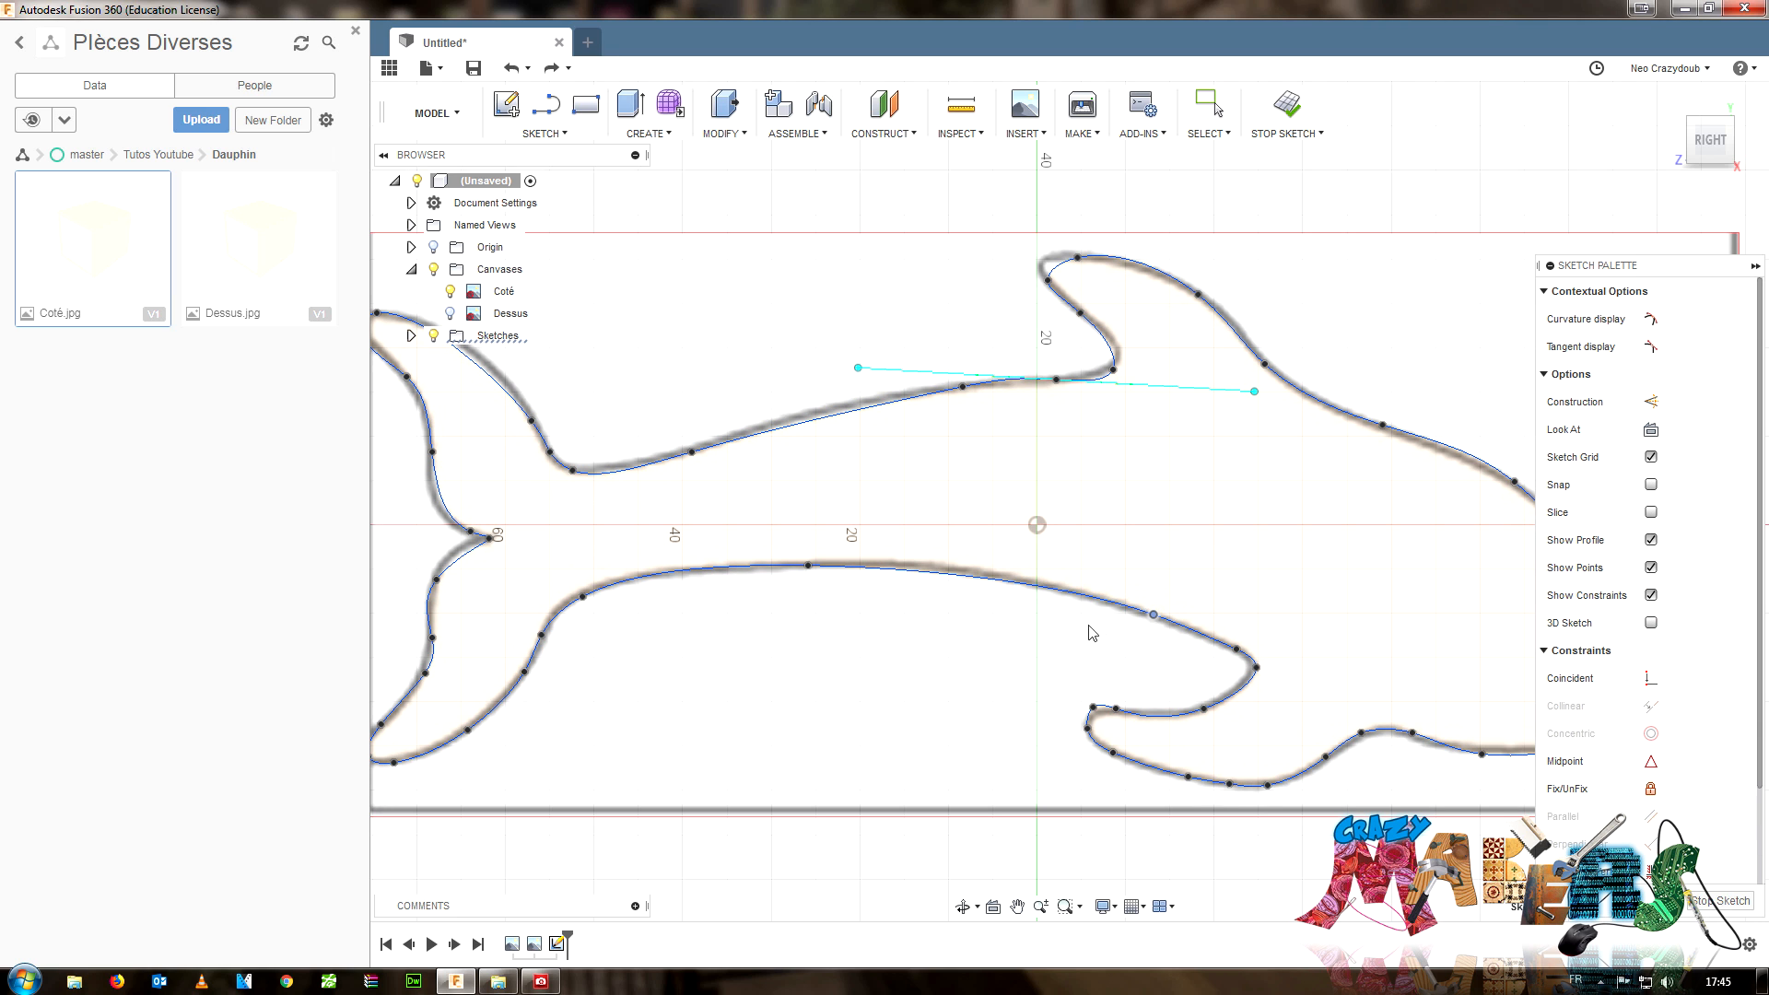
pyautogui.scroll(2, 1272, 714)
pyautogui.scroll(-2, 1260, 673)
pyautogui.scroll(5, 1115, 704)
pyautogui.scroll(1, 1059, 710)
pyautogui.click(1066, 709)
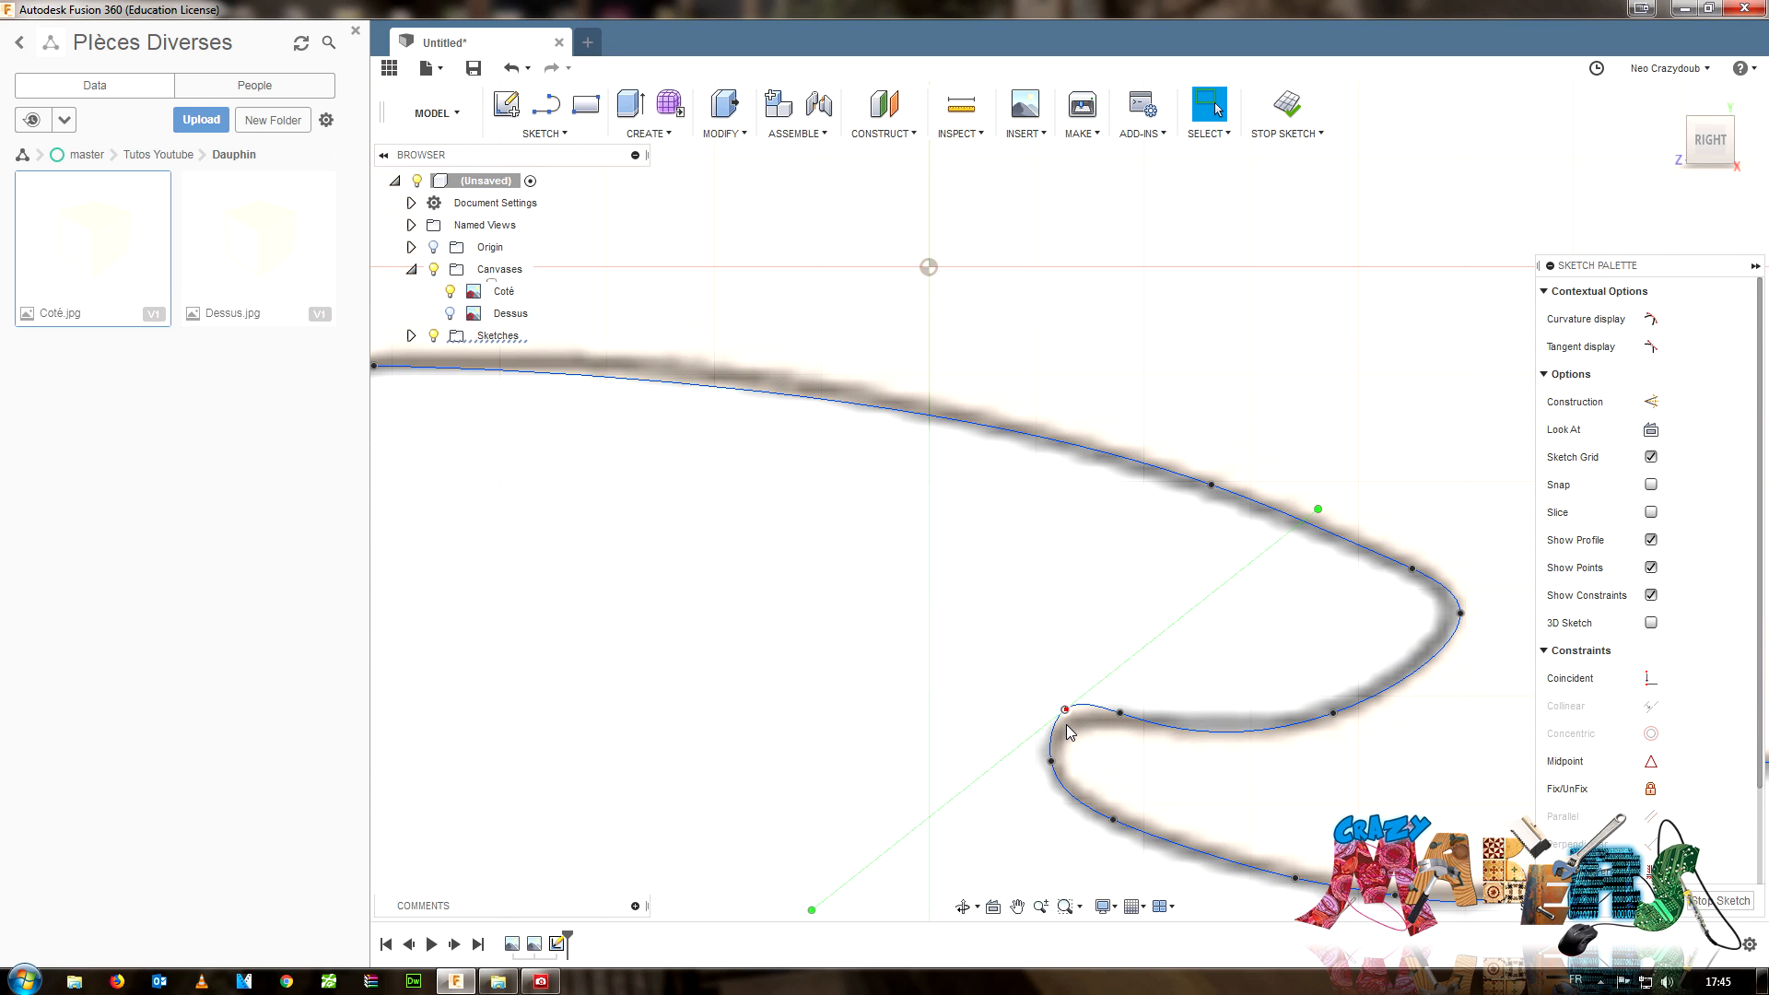
pyautogui.moveTo(1063, 726); pyautogui.dragTo(1066, 724)
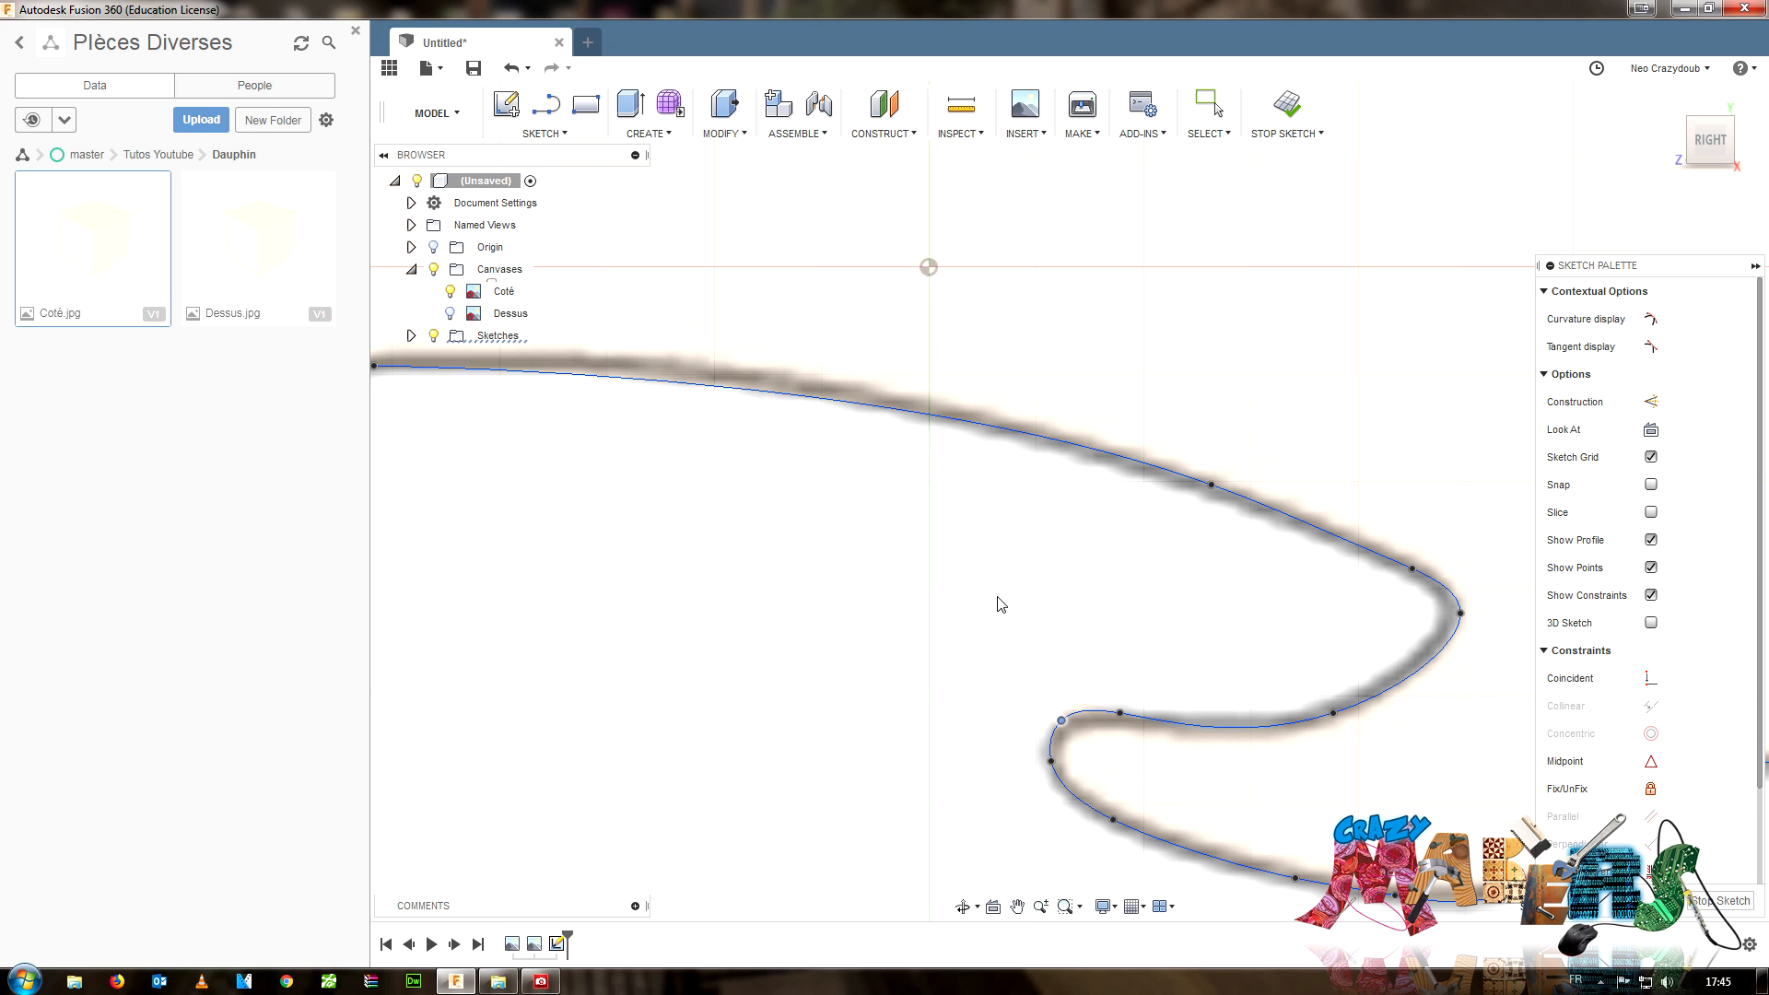
# - Finish the side outline sketch
pyautogui.scroll(1, 921, 575)
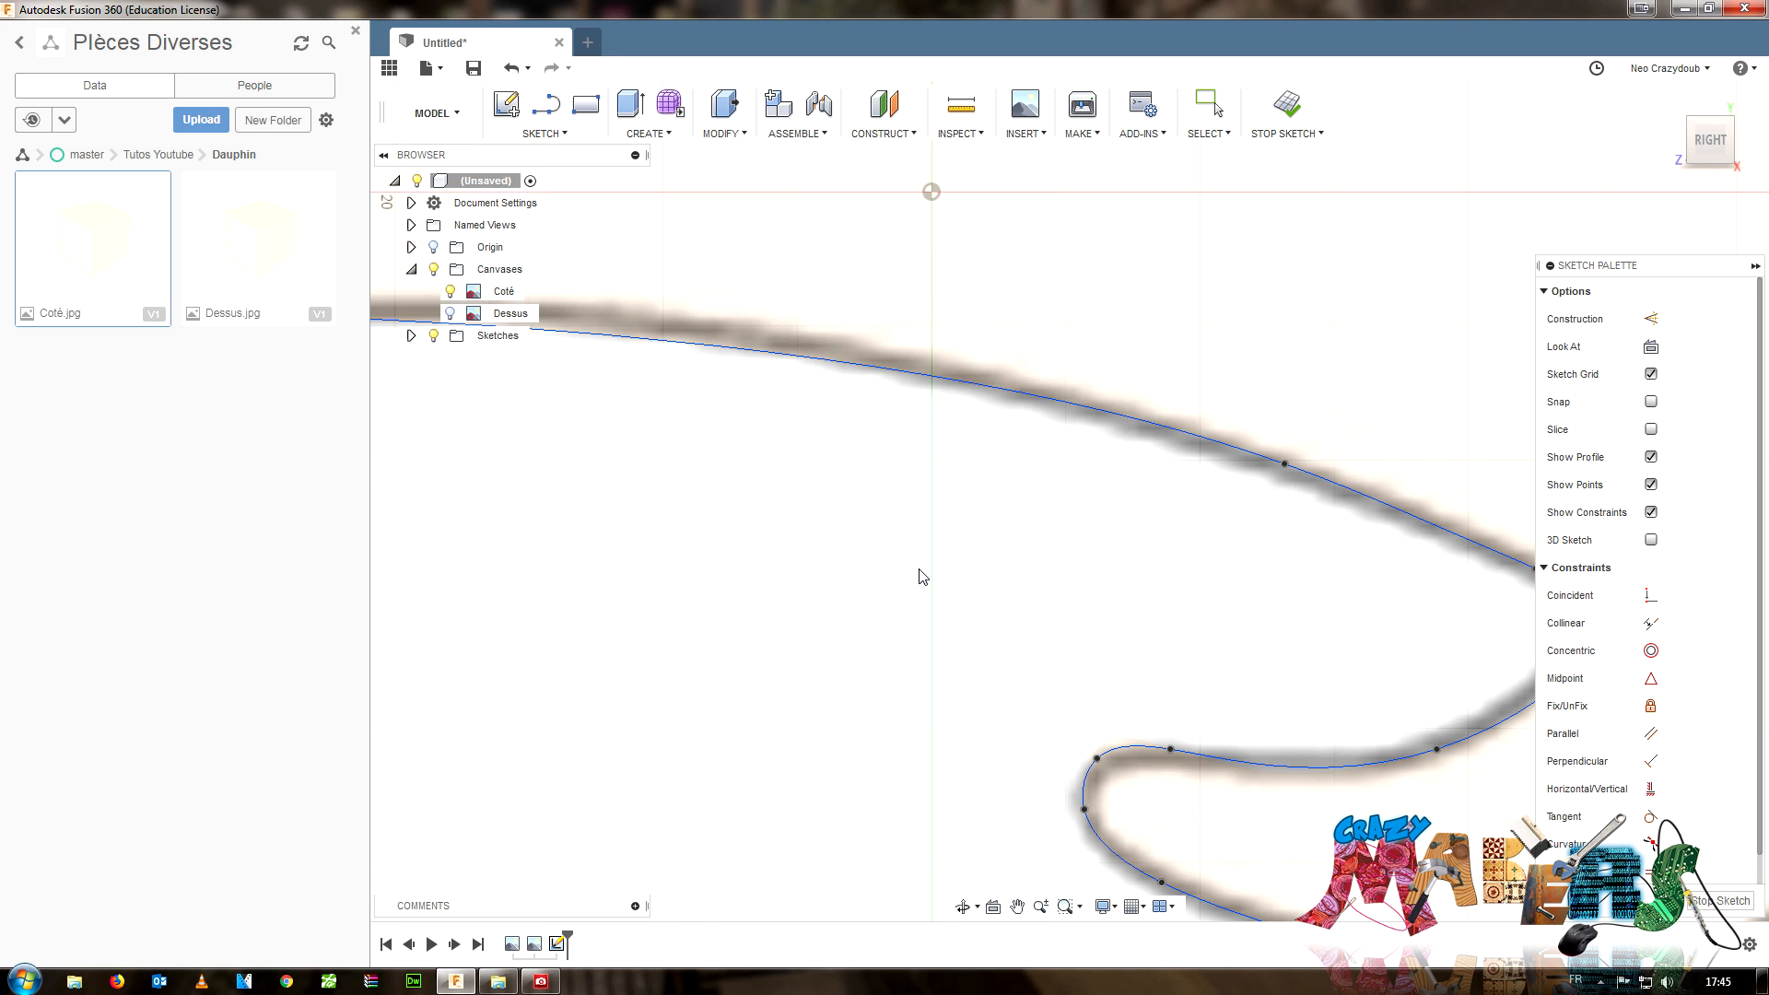
pyautogui.scroll(5, 921, 577)
pyautogui.scroll(-6, 922, 577)
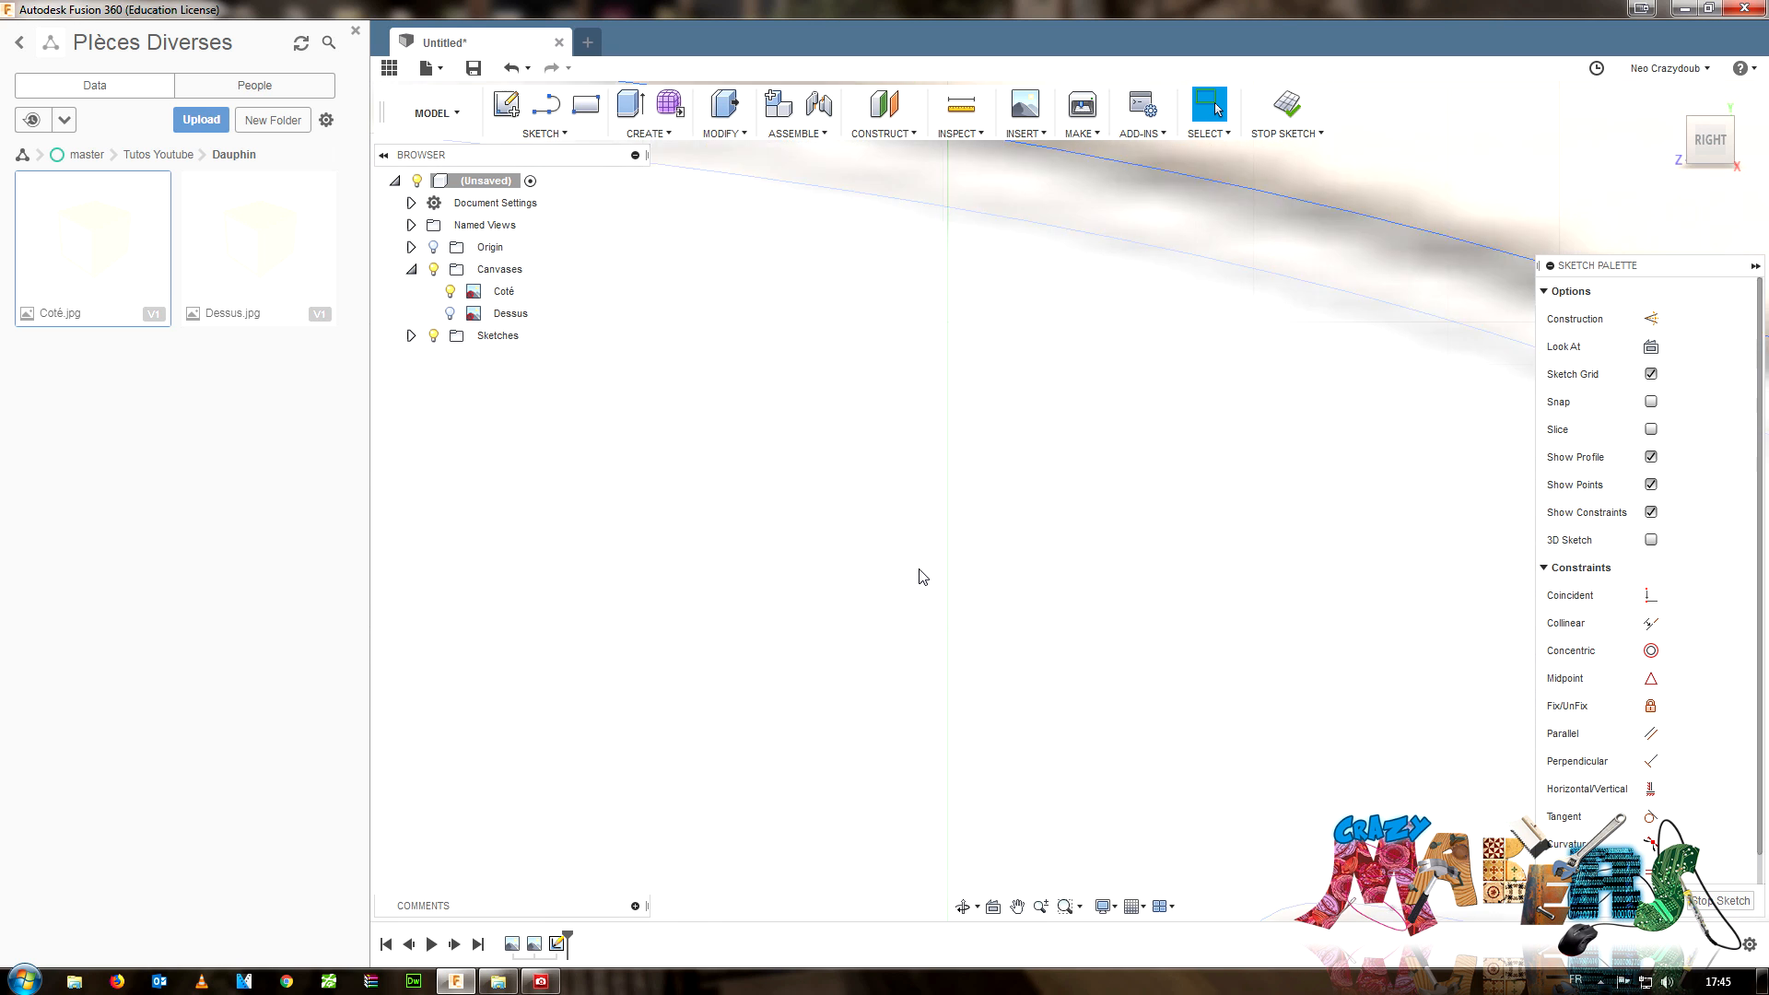
pyautogui.click(1711, 892)
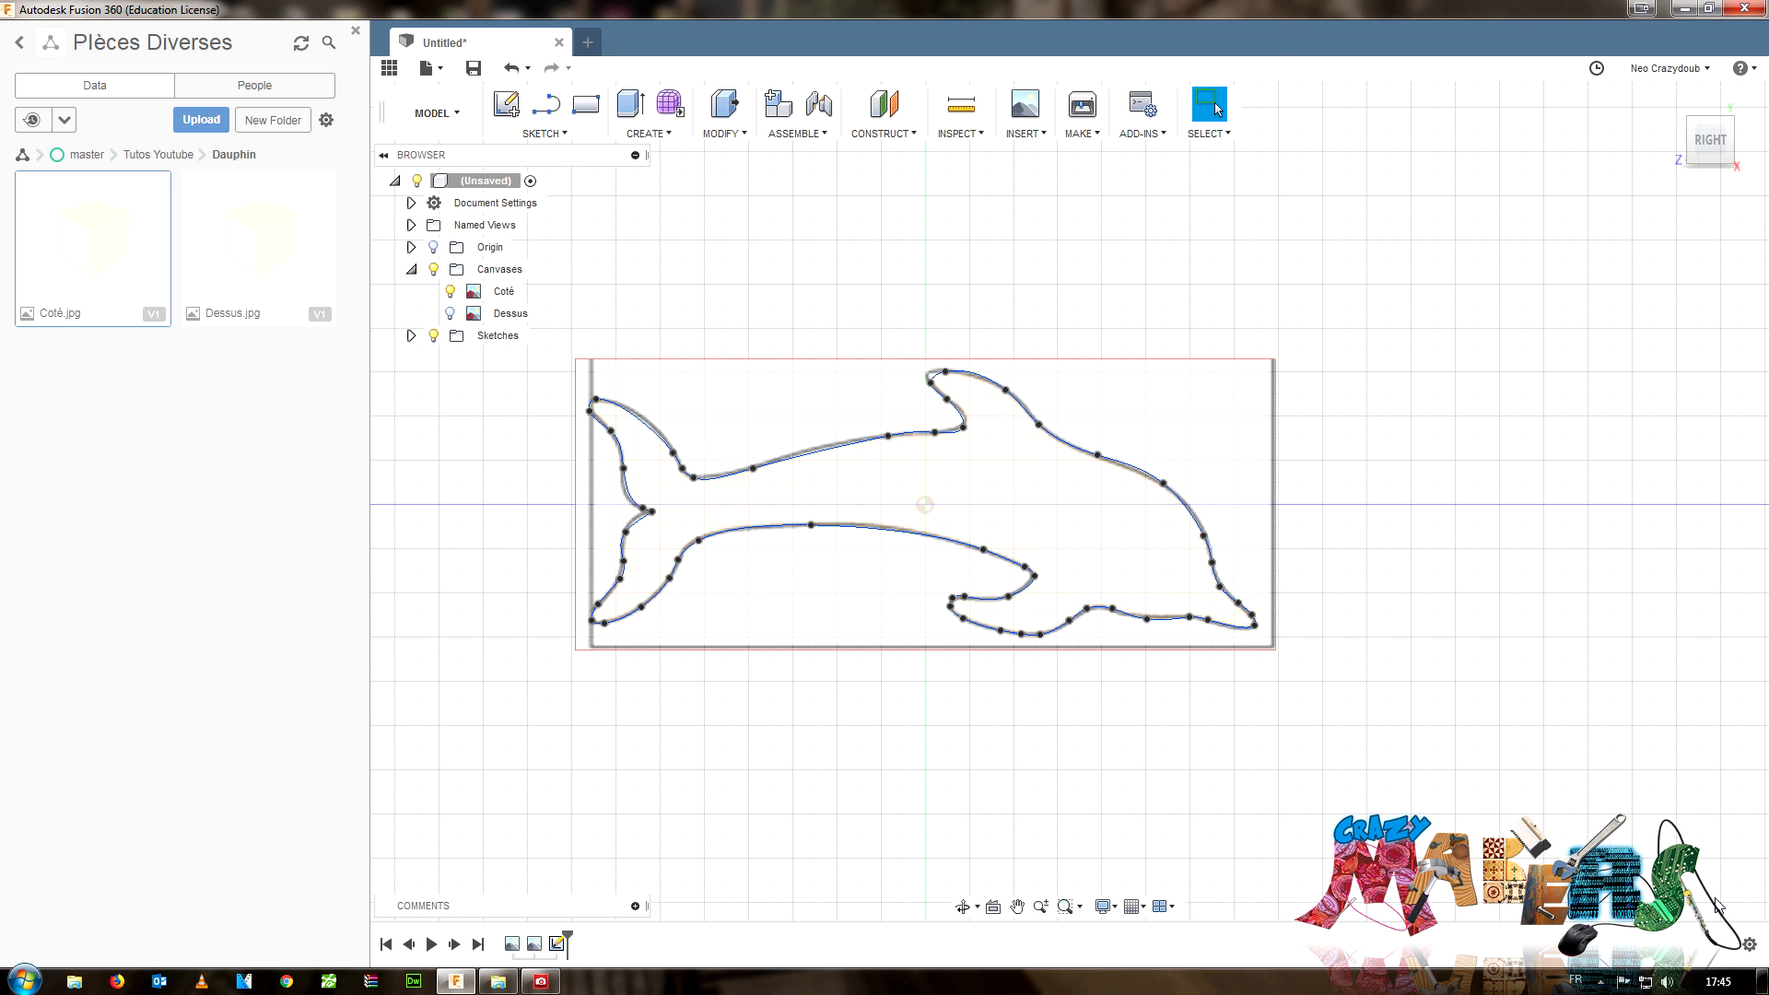
# - Expand the sketch list, show the Dessus canvas and check it from above against the side outline
pyautogui.moveTo(1716, 143); pyautogui.dragTo(1735, 159)
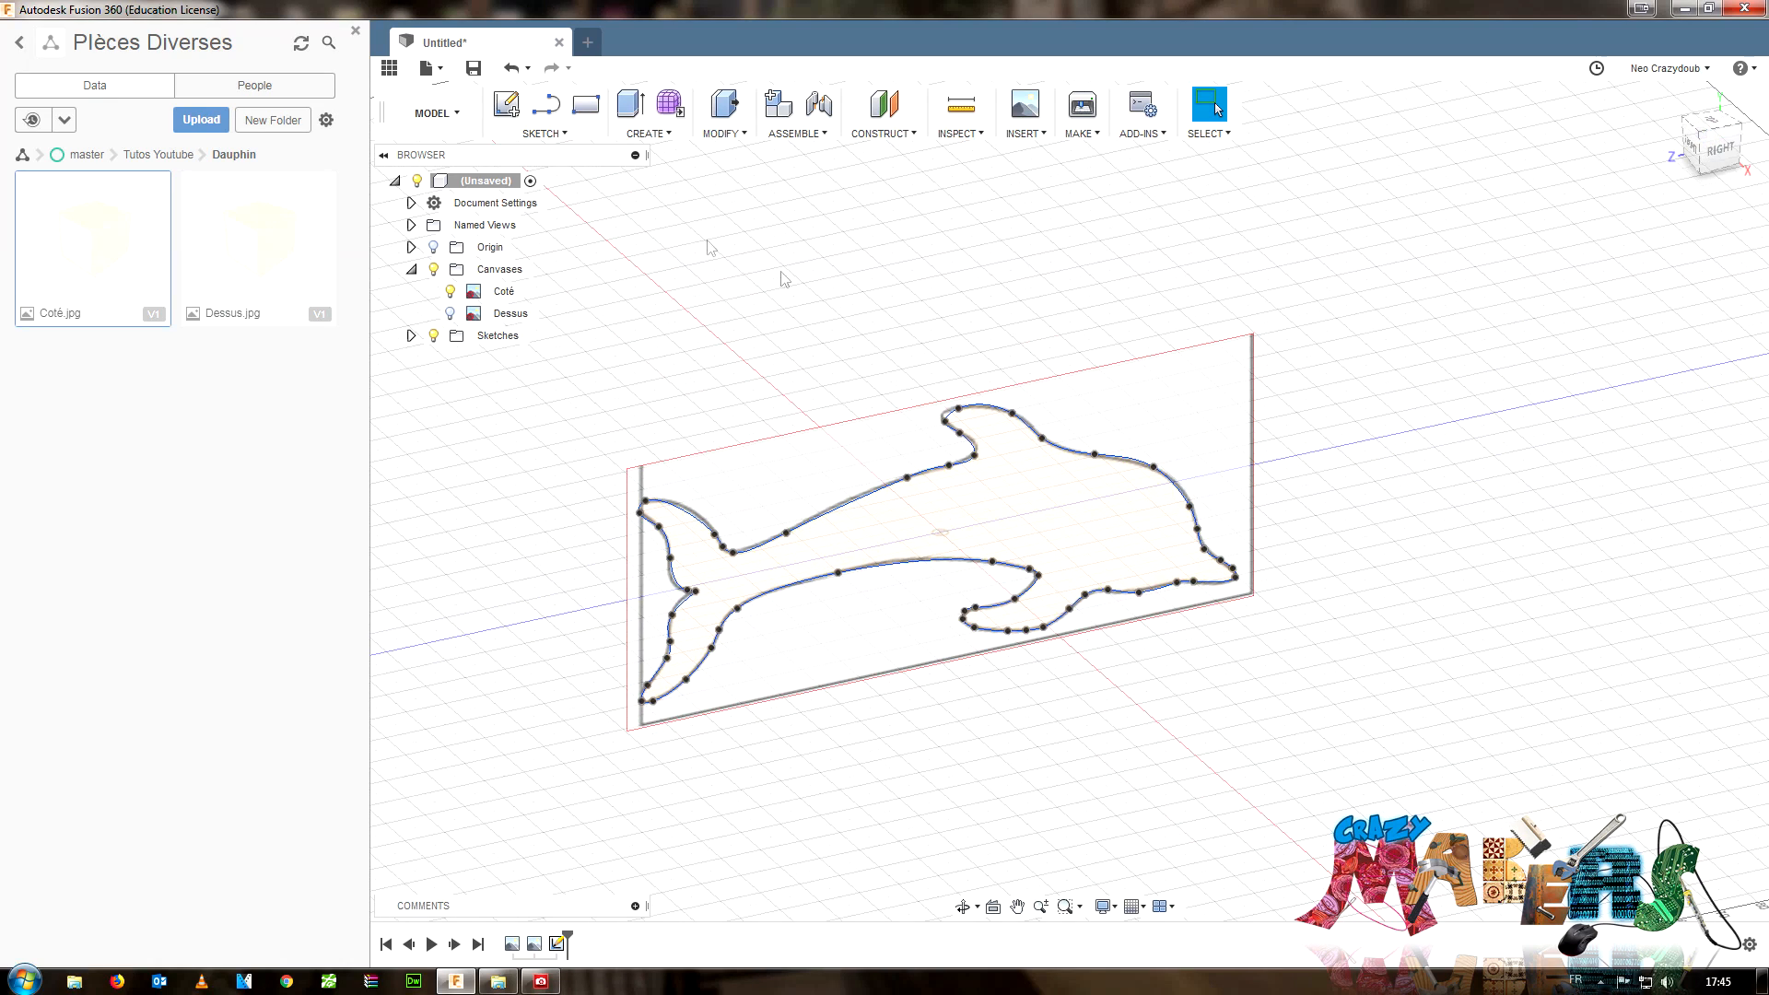
pyautogui.click(411, 335)
pyautogui.click(456, 315)
pyautogui.click(450, 314)
pyautogui.moveTo(1699, 151); pyautogui.dragTo(1717, 136)
pyautogui.click(1705, 130)
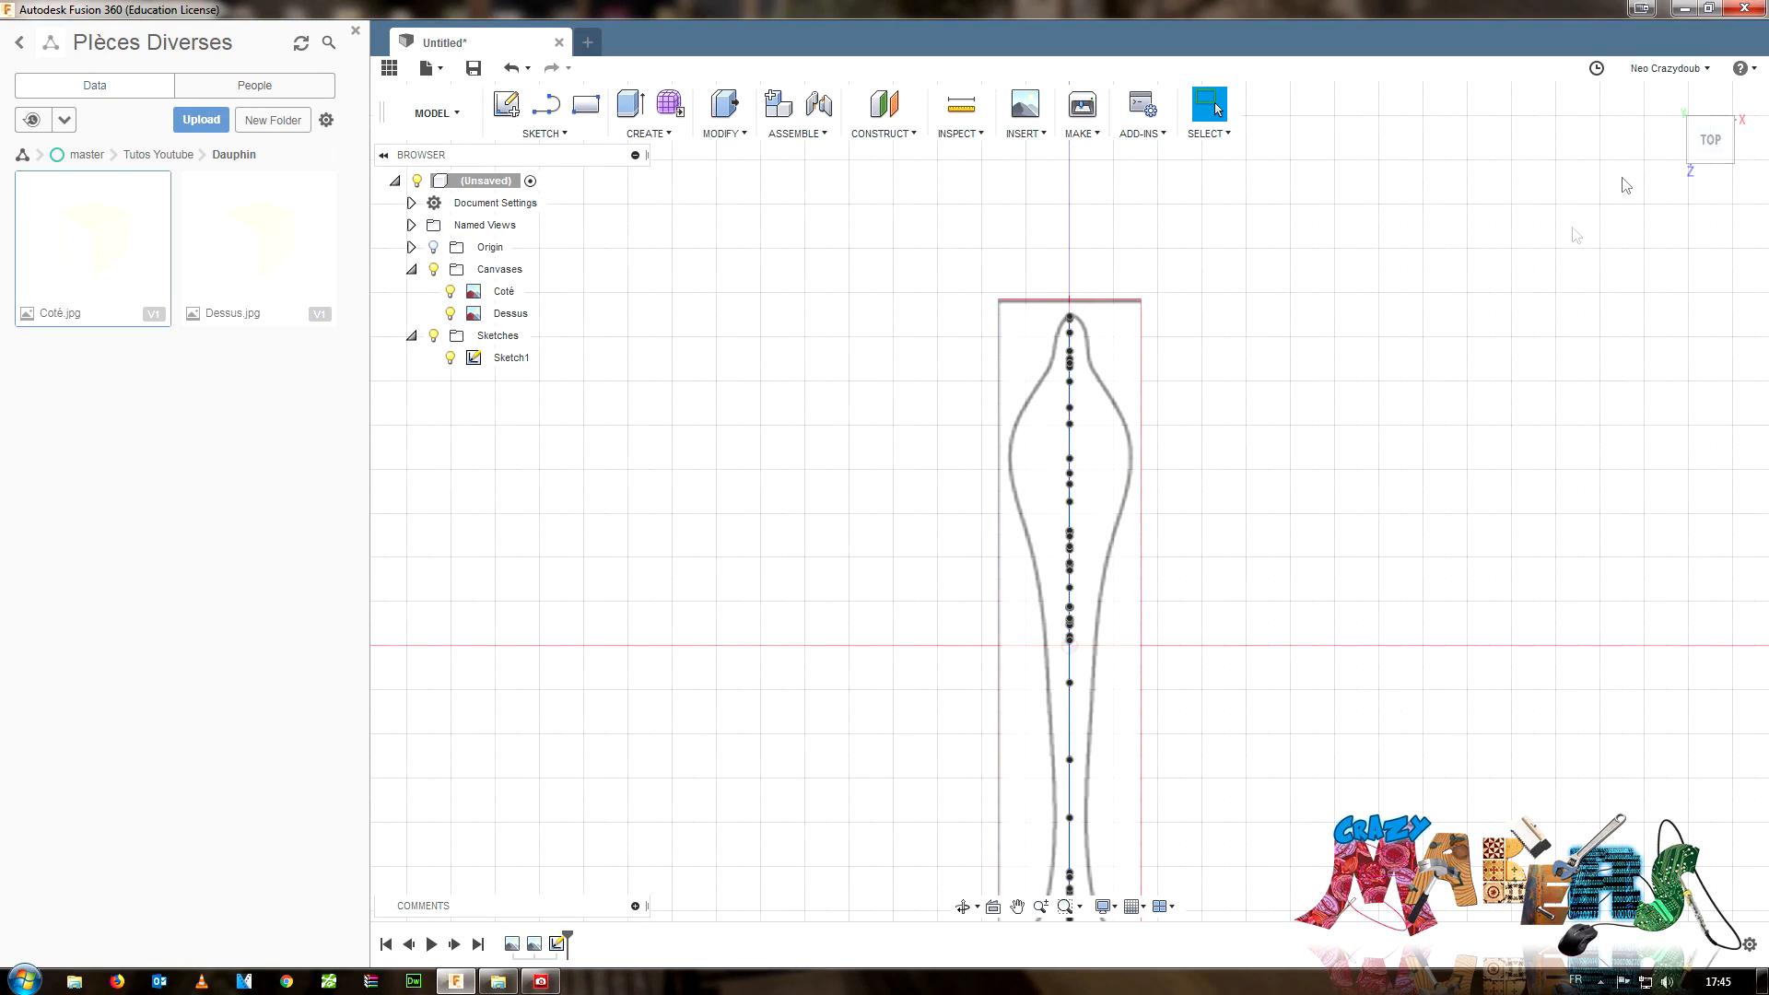
pyautogui.moveTo(1709, 138); pyautogui.dragTo(1586, 63)
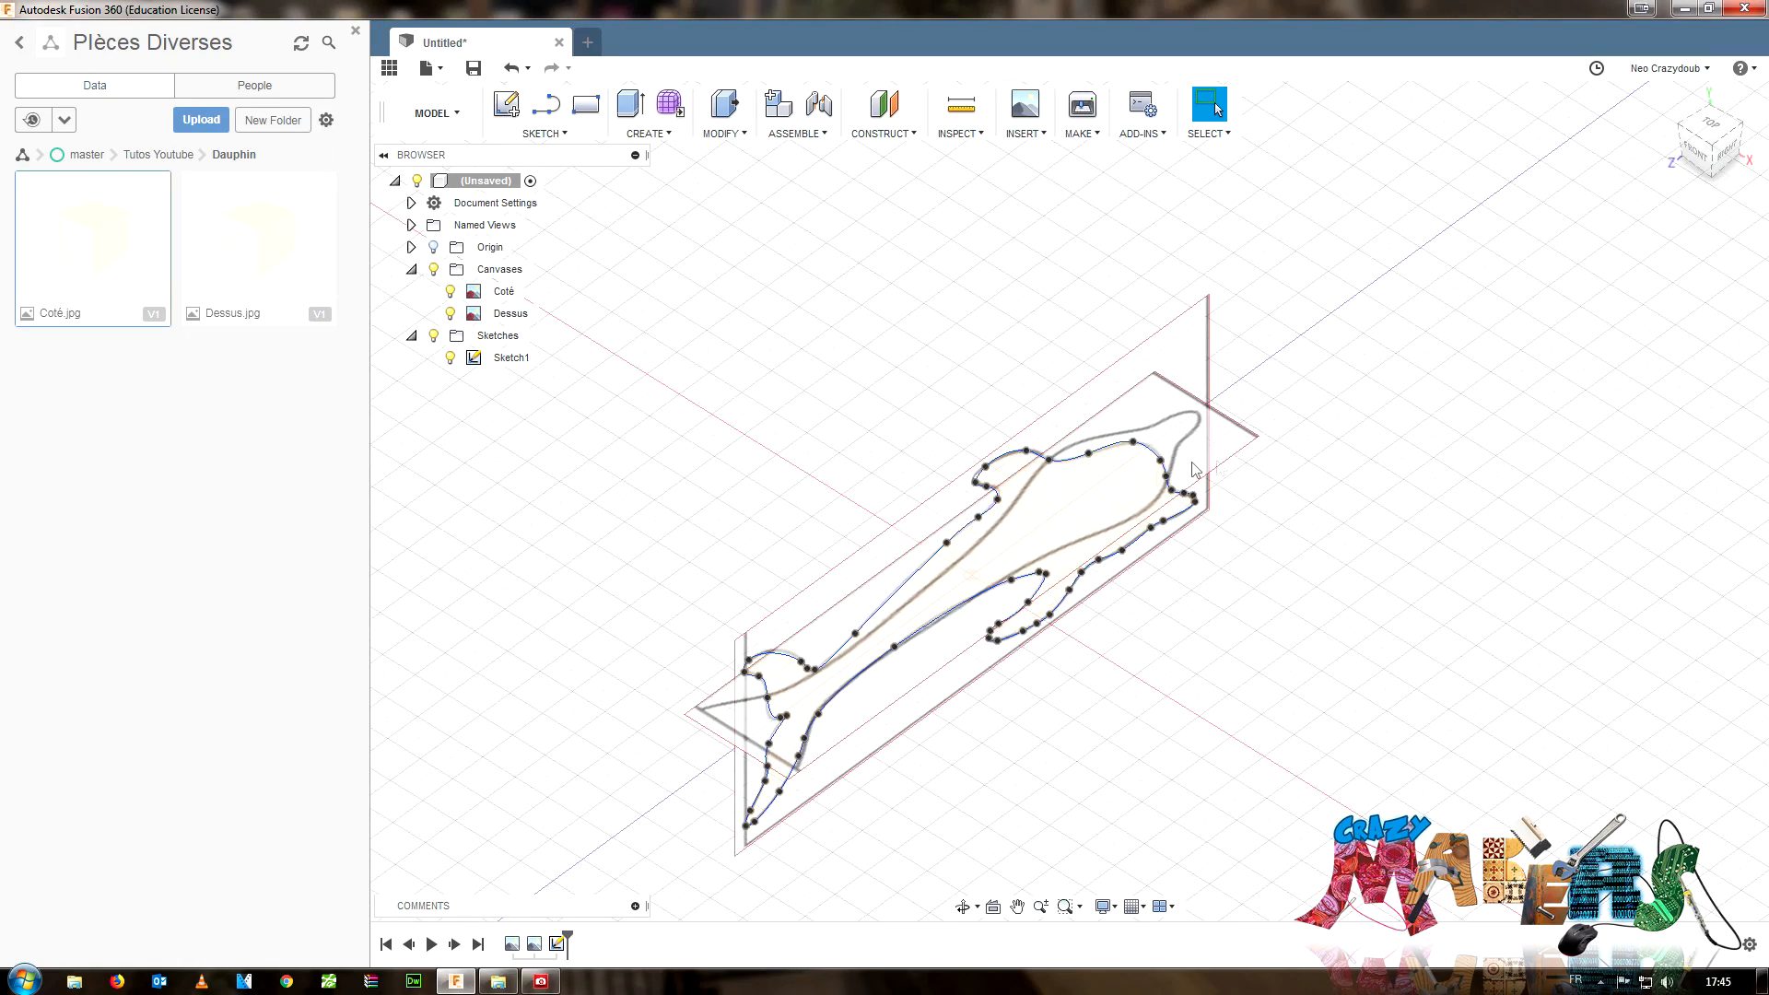
# - Extrude the dolphin profile on two sides as a new body, about 15.6 mm on side 1 and 15 mm on side 2
pyautogui.press('e')
pyautogui.click(1059, 512)
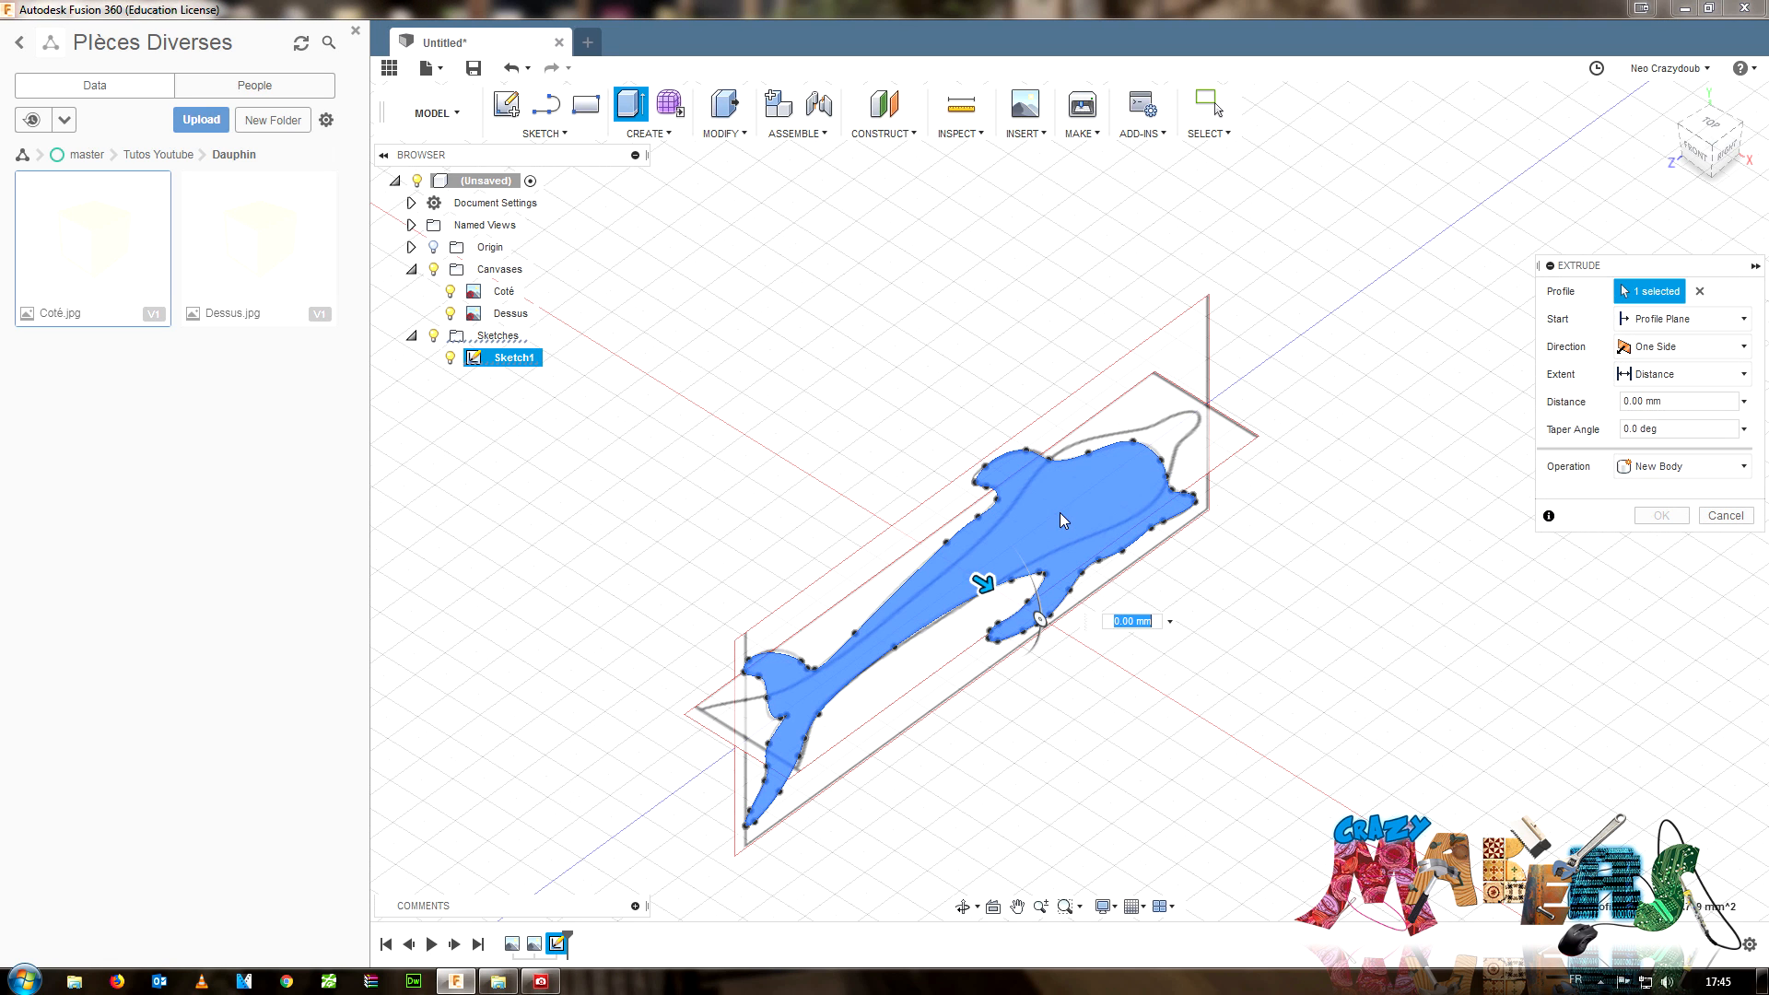
pyautogui.click(1679, 348)
pyautogui.click(1668, 395)
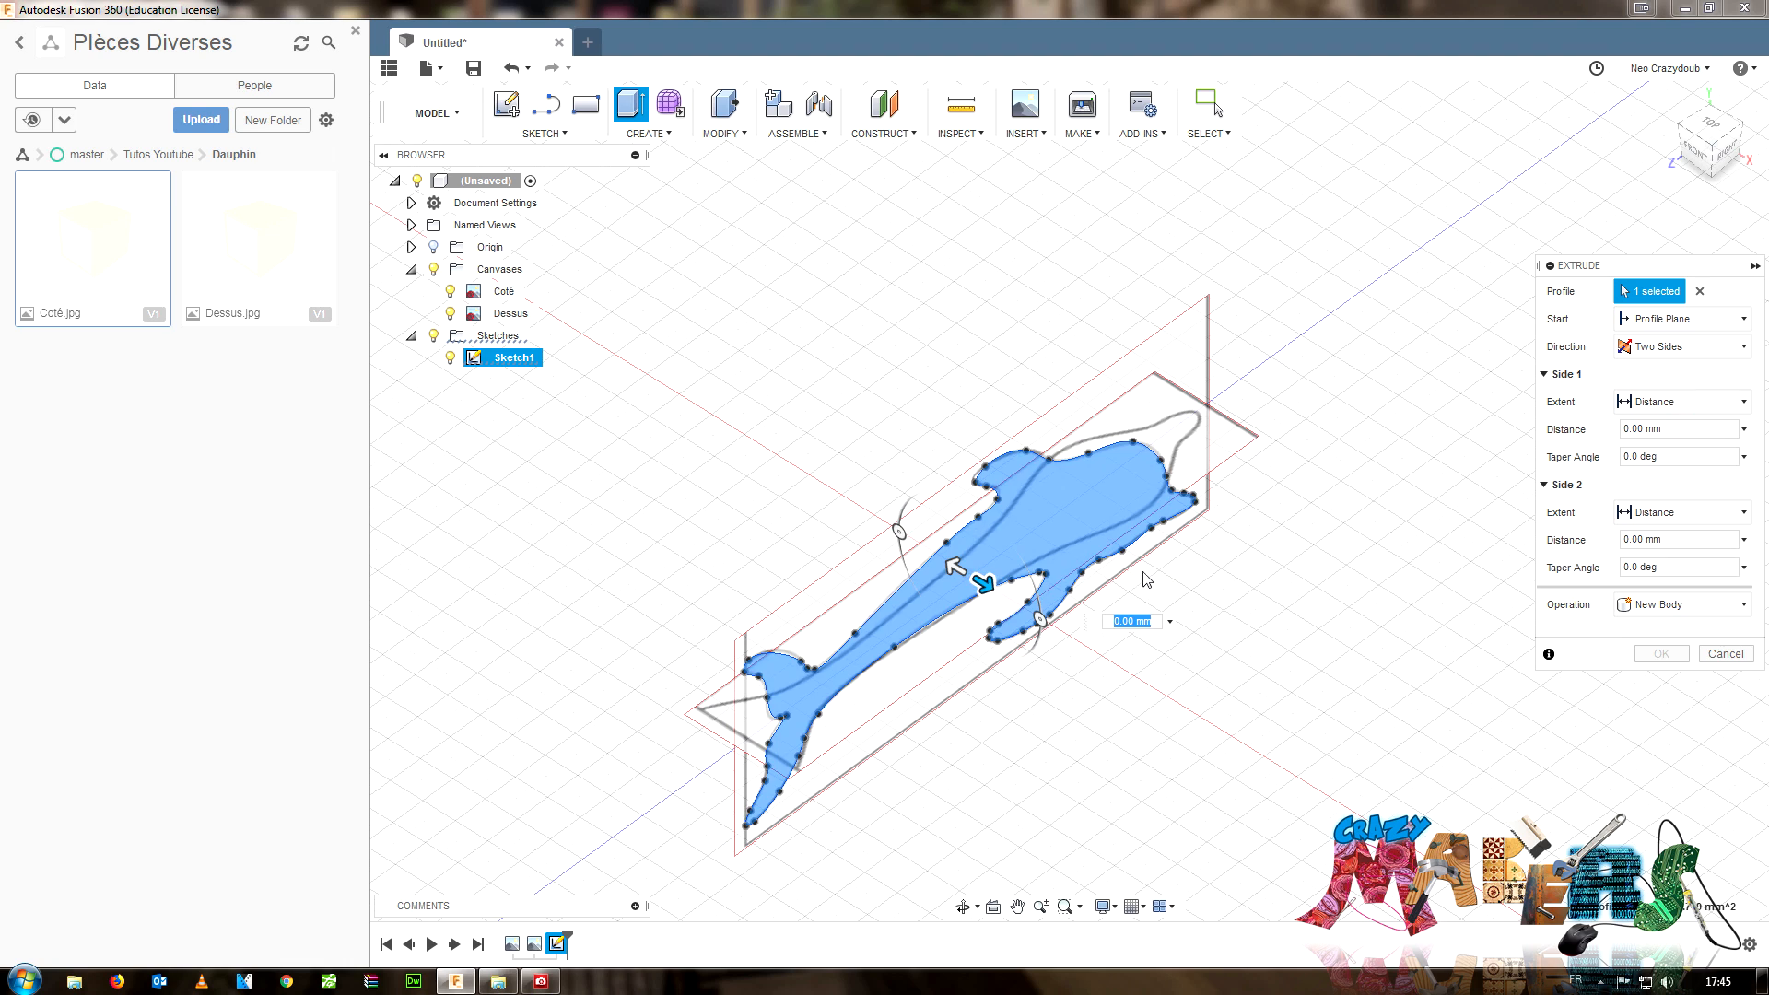
pyautogui.click(1710, 124)
pyautogui.moveTo(1078, 649); pyautogui.dragTo(1158, 648)
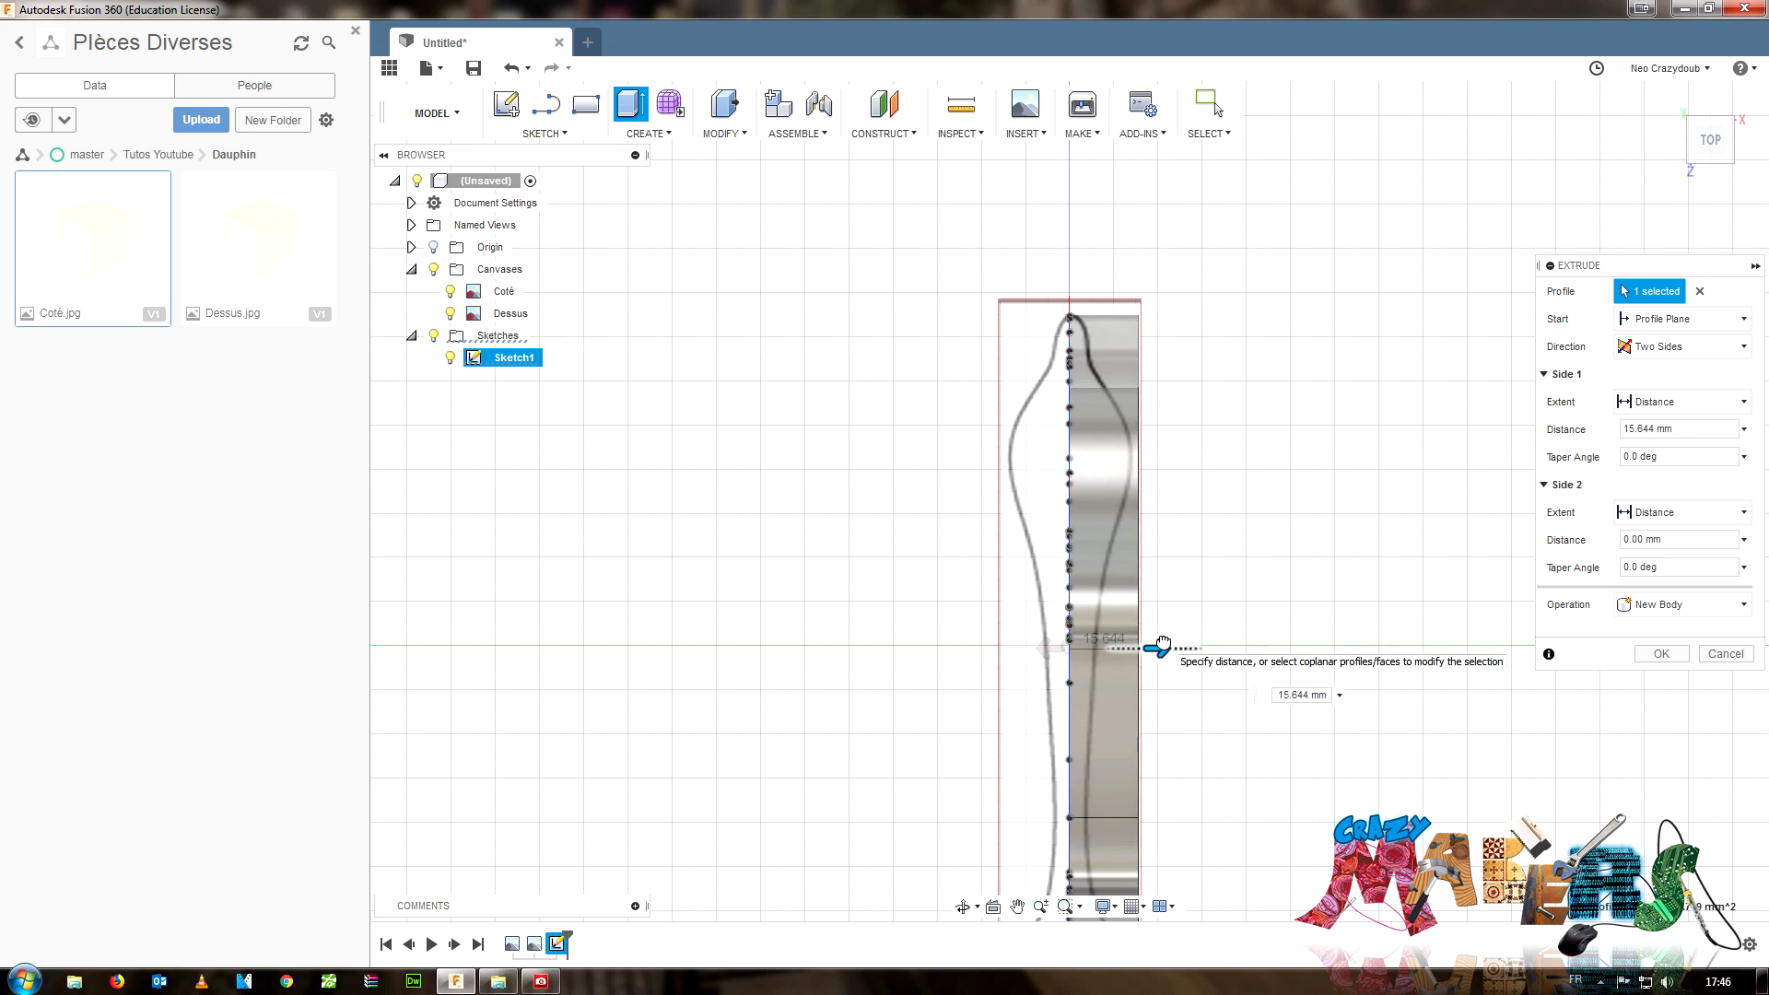
pyautogui.moveTo(1046, 647); pyautogui.dragTo(980, 637)
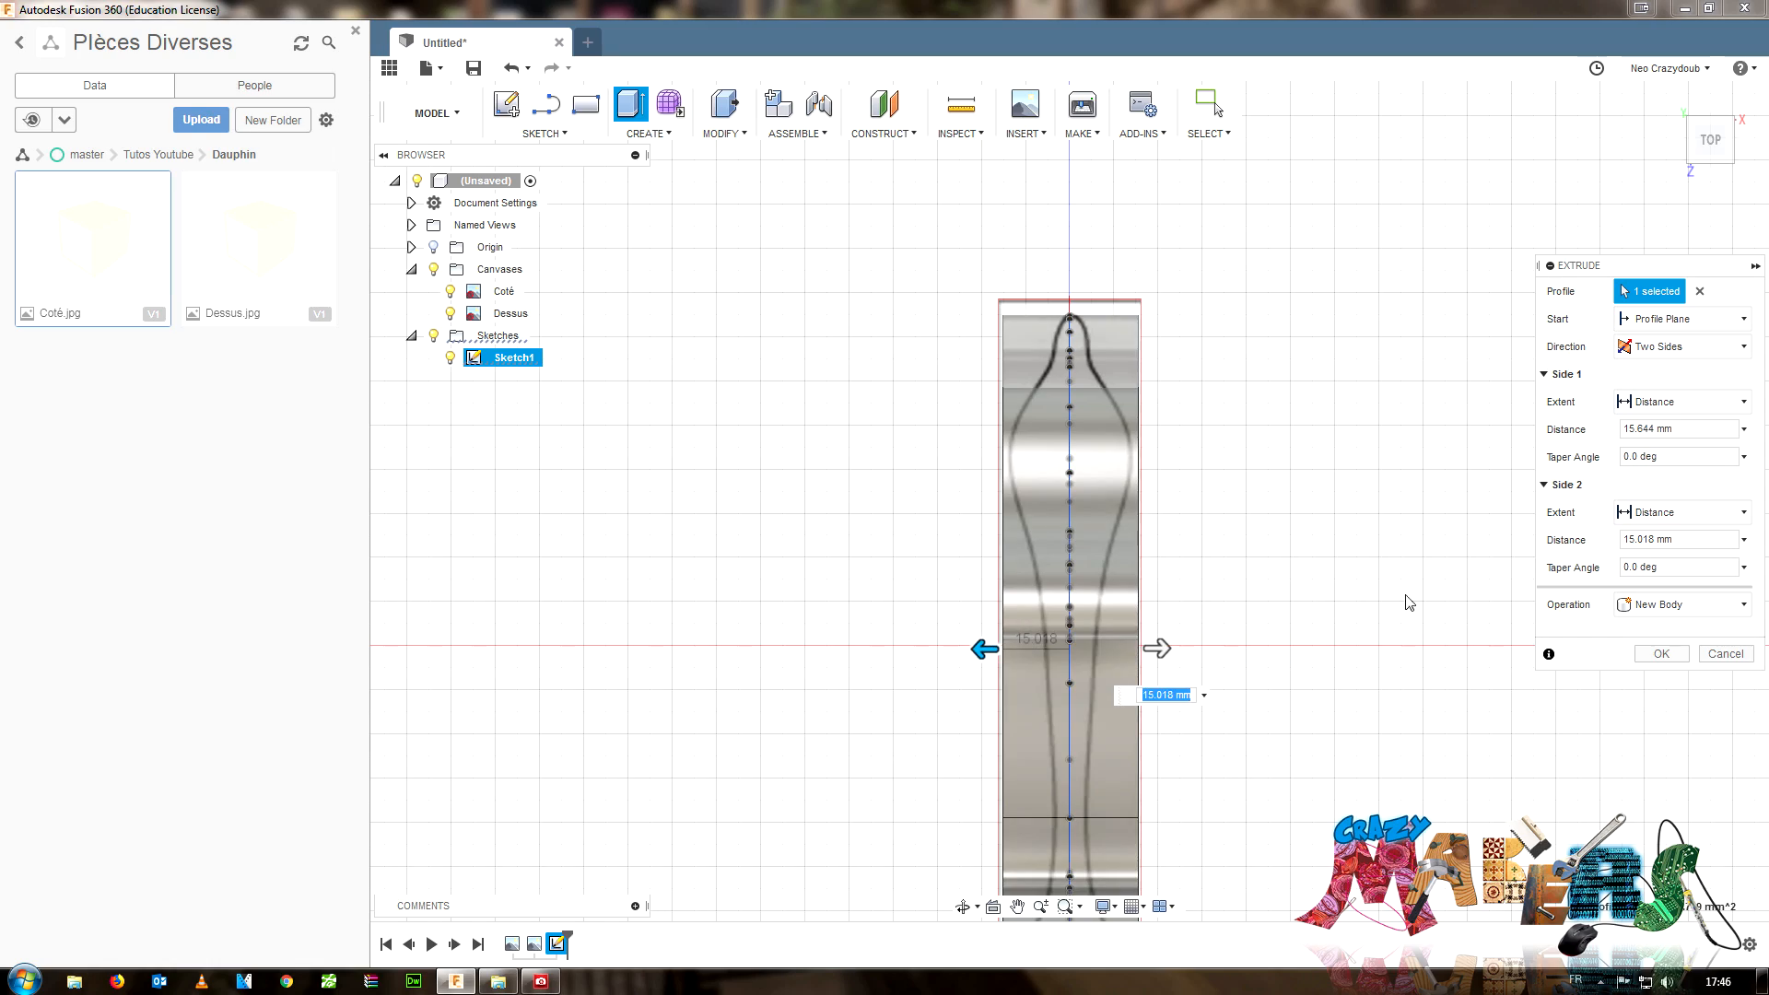
pyautogui.click(1663, 653)
# - Hide the bodies and the Coté canvas, and view the Dessus canvas straight from the top
pyautogui.moveTo(1710, 138)
pyautogui.mouseDown()
pyautogui.moveTo(1651, 76)
pyautogui.moveTo(1673, 100)
pyautogui.moveTo(1693, 90)
pyautogui.moveTo(1682, 79)
pyautogui.moveTo(1710, 134)
pyautogui.mouseUp()
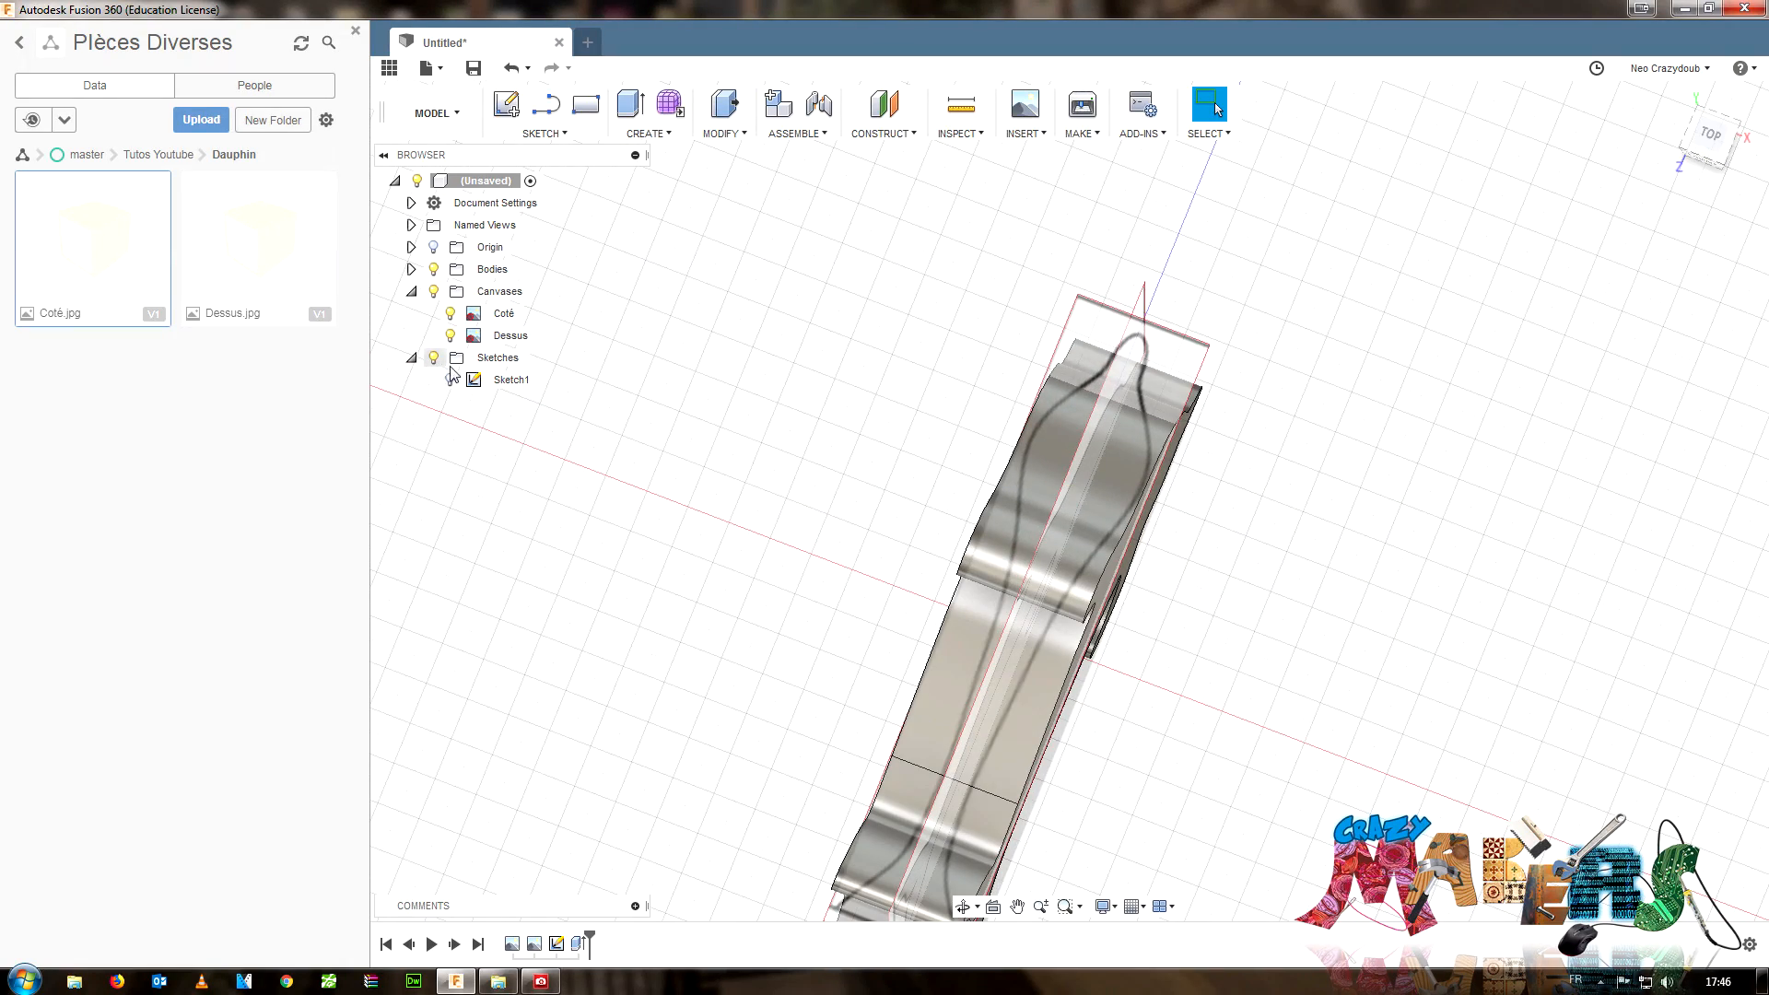
pyautogui.click(433, 269)
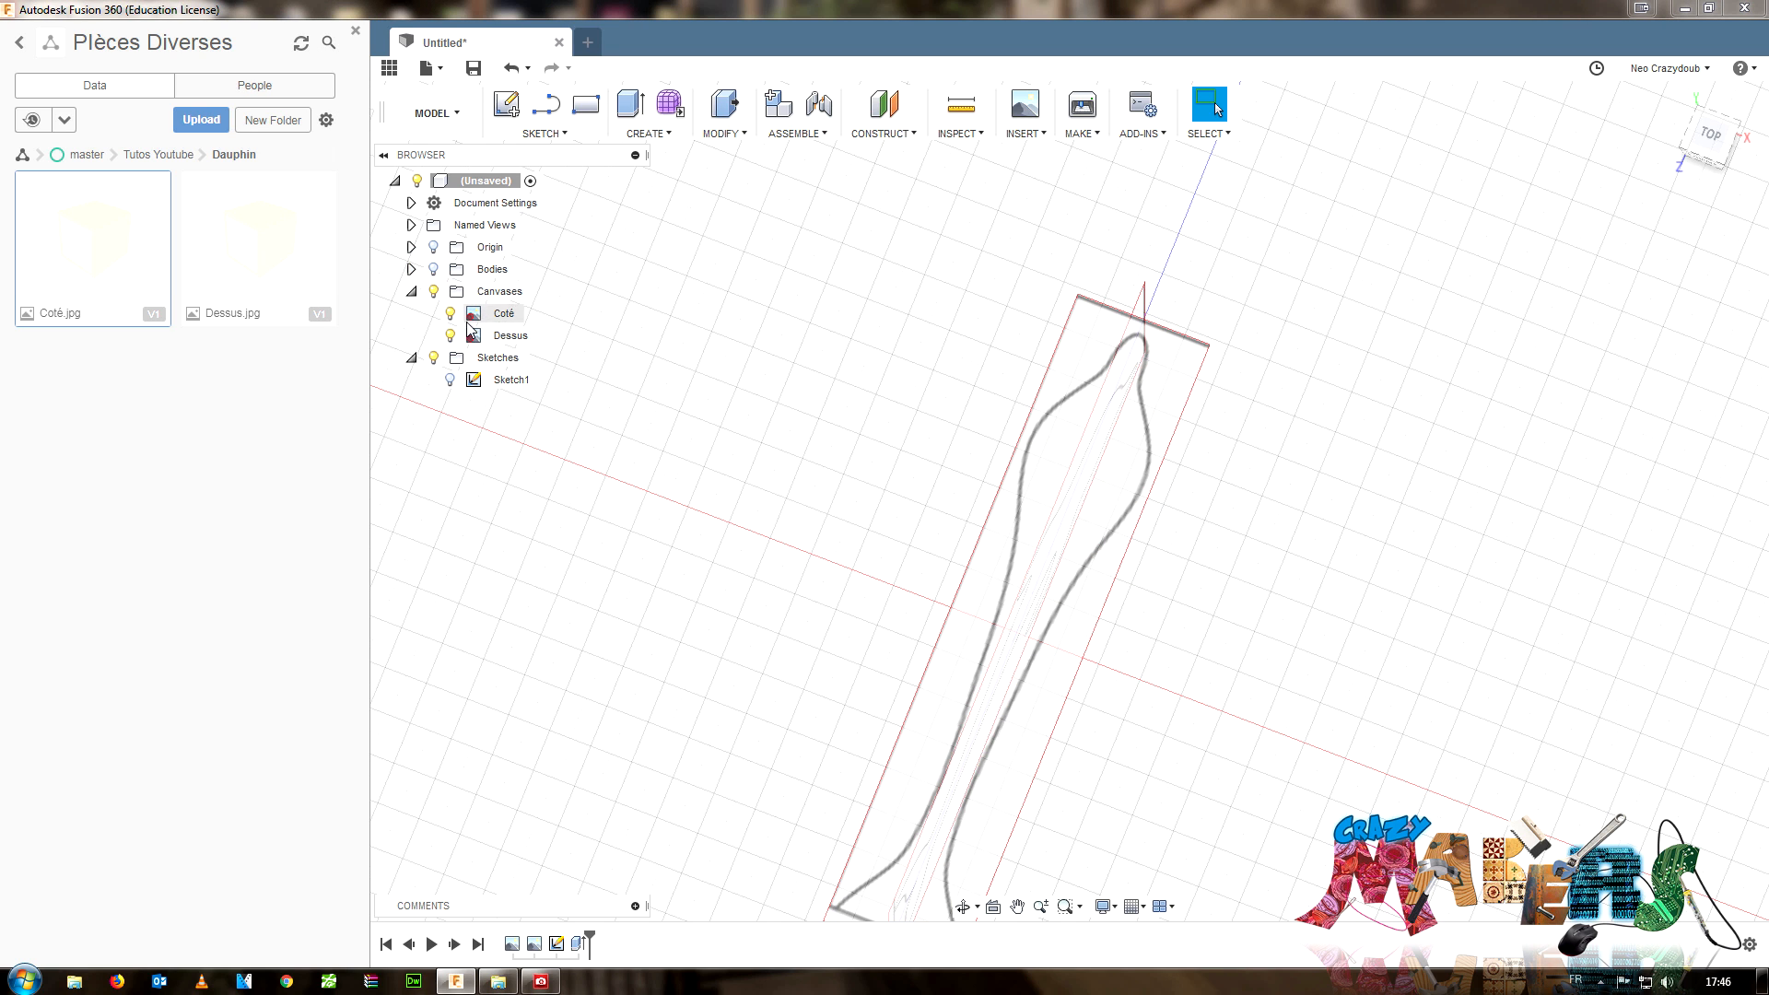
pyautogui.click(449, 313)
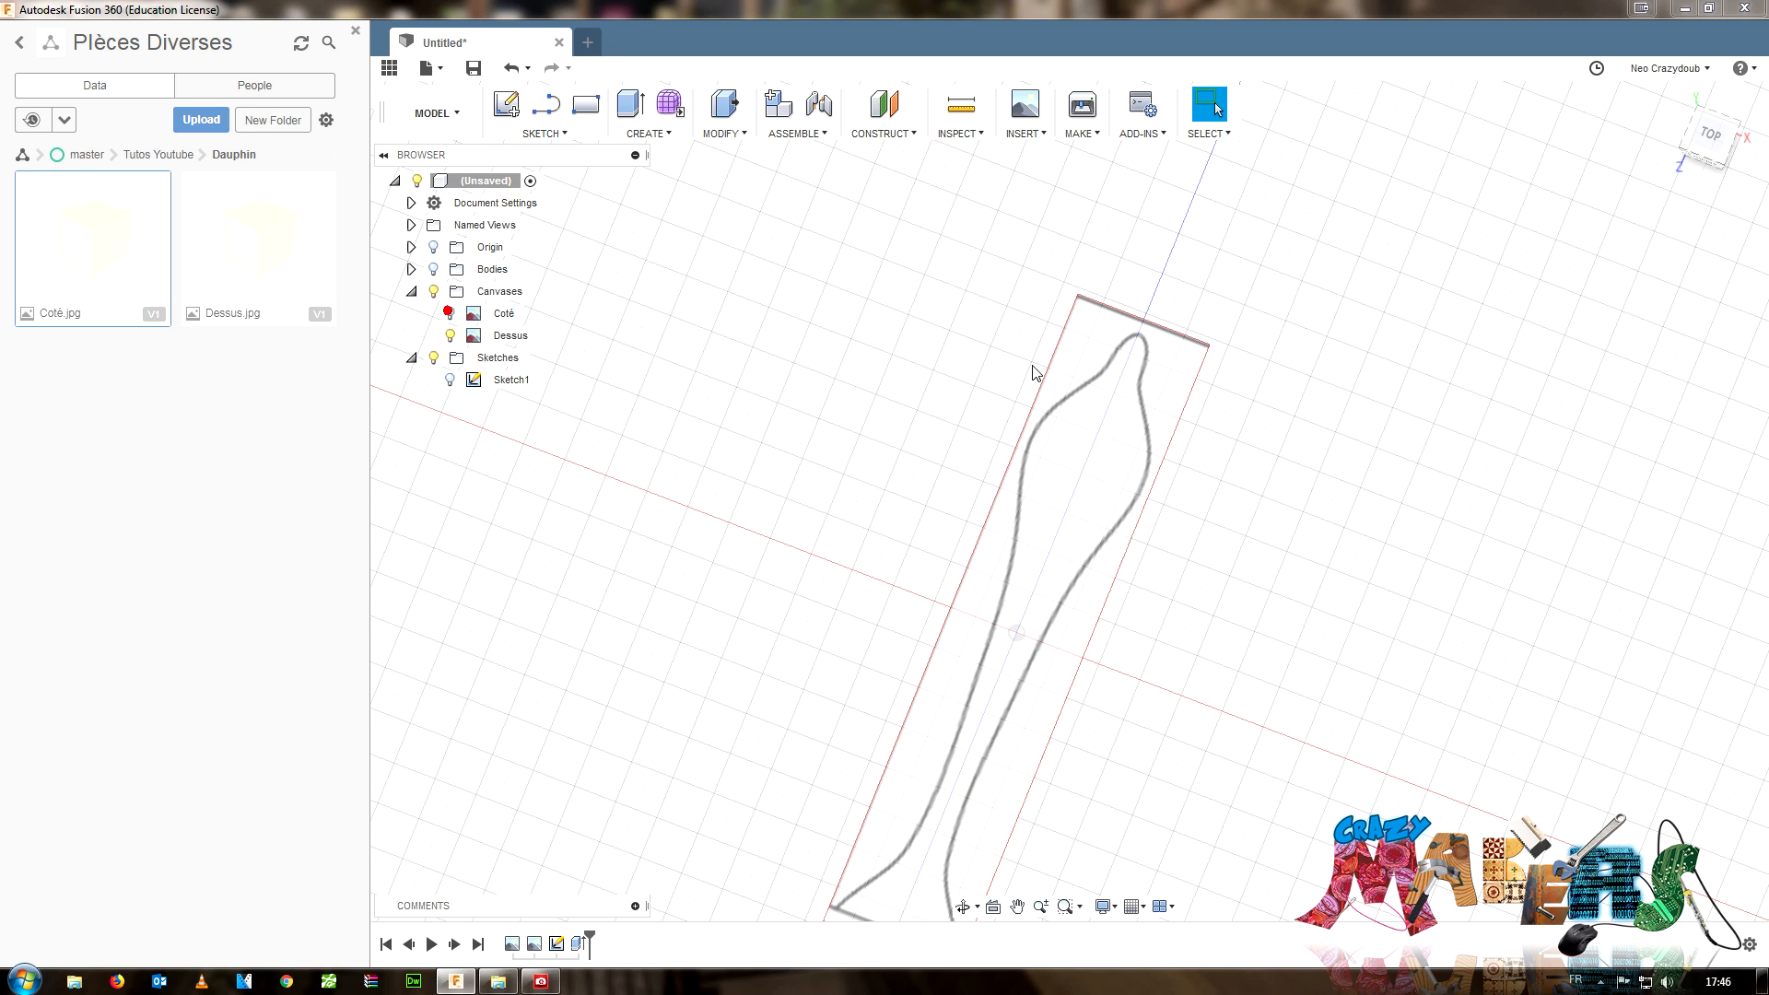
pyautogui.click(1710, 158)
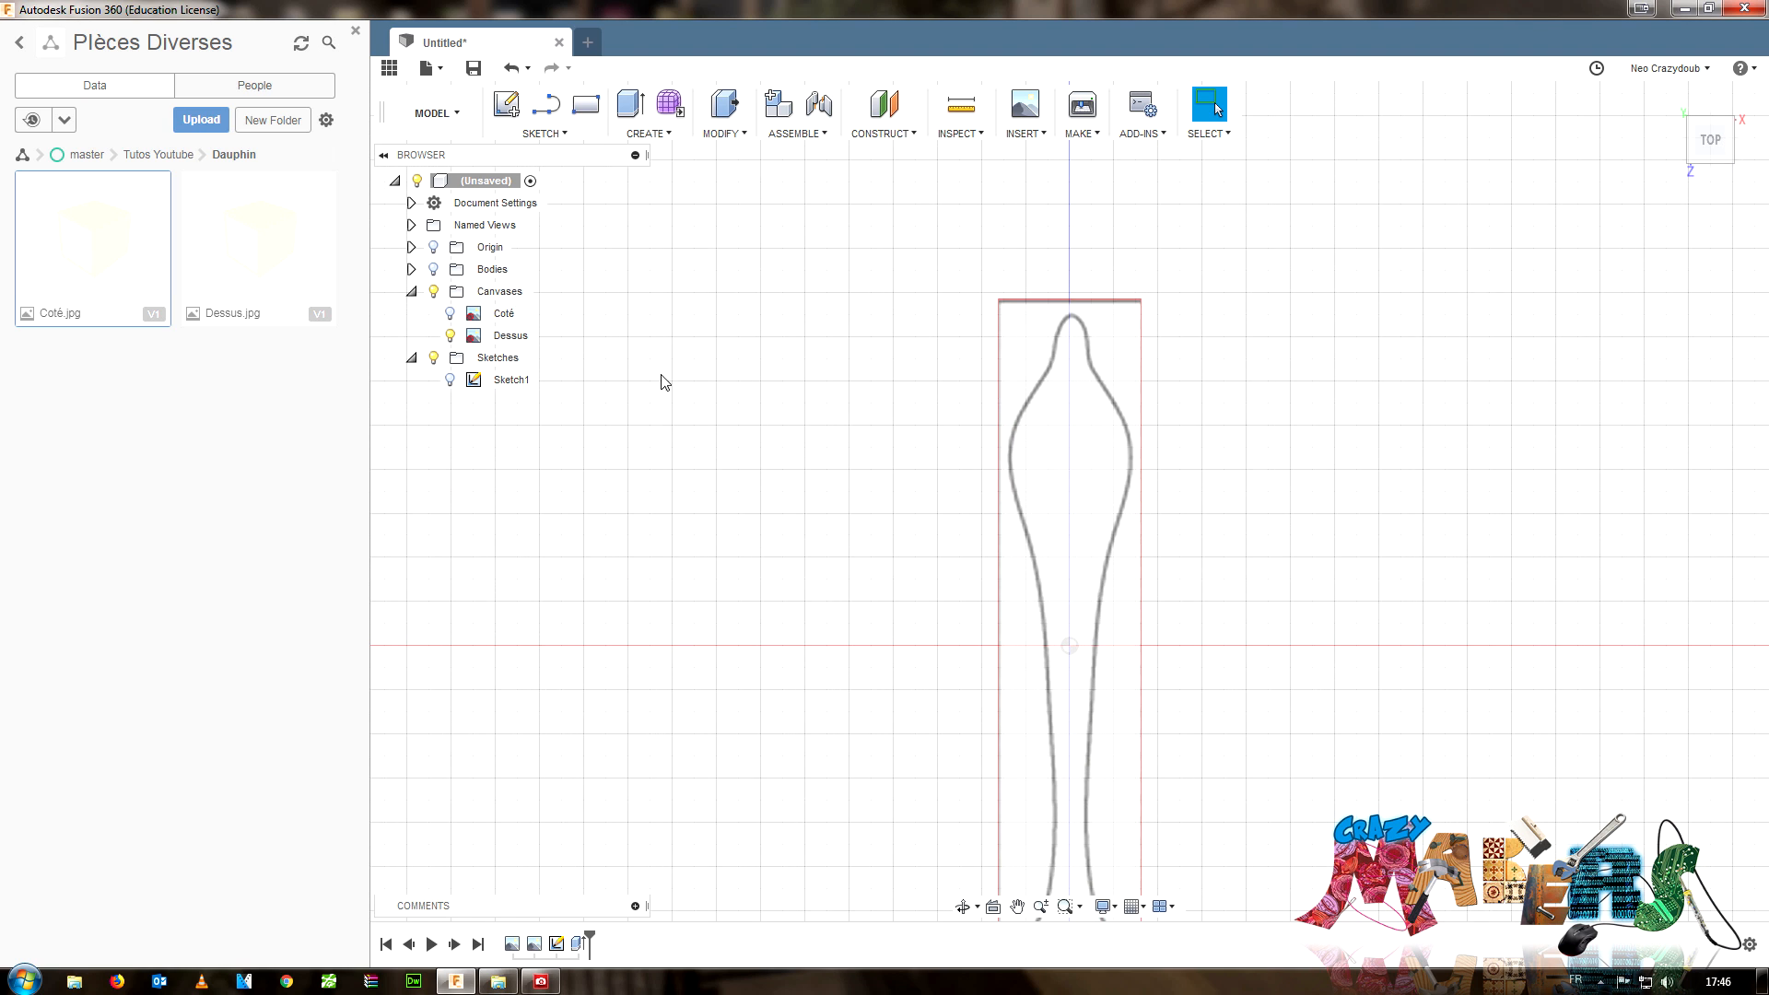
# - Start a sketch on the horizontal plane and draw a construction line from the origin along the dolphin's centreline past the snout
pyautogui.click(506, 104)
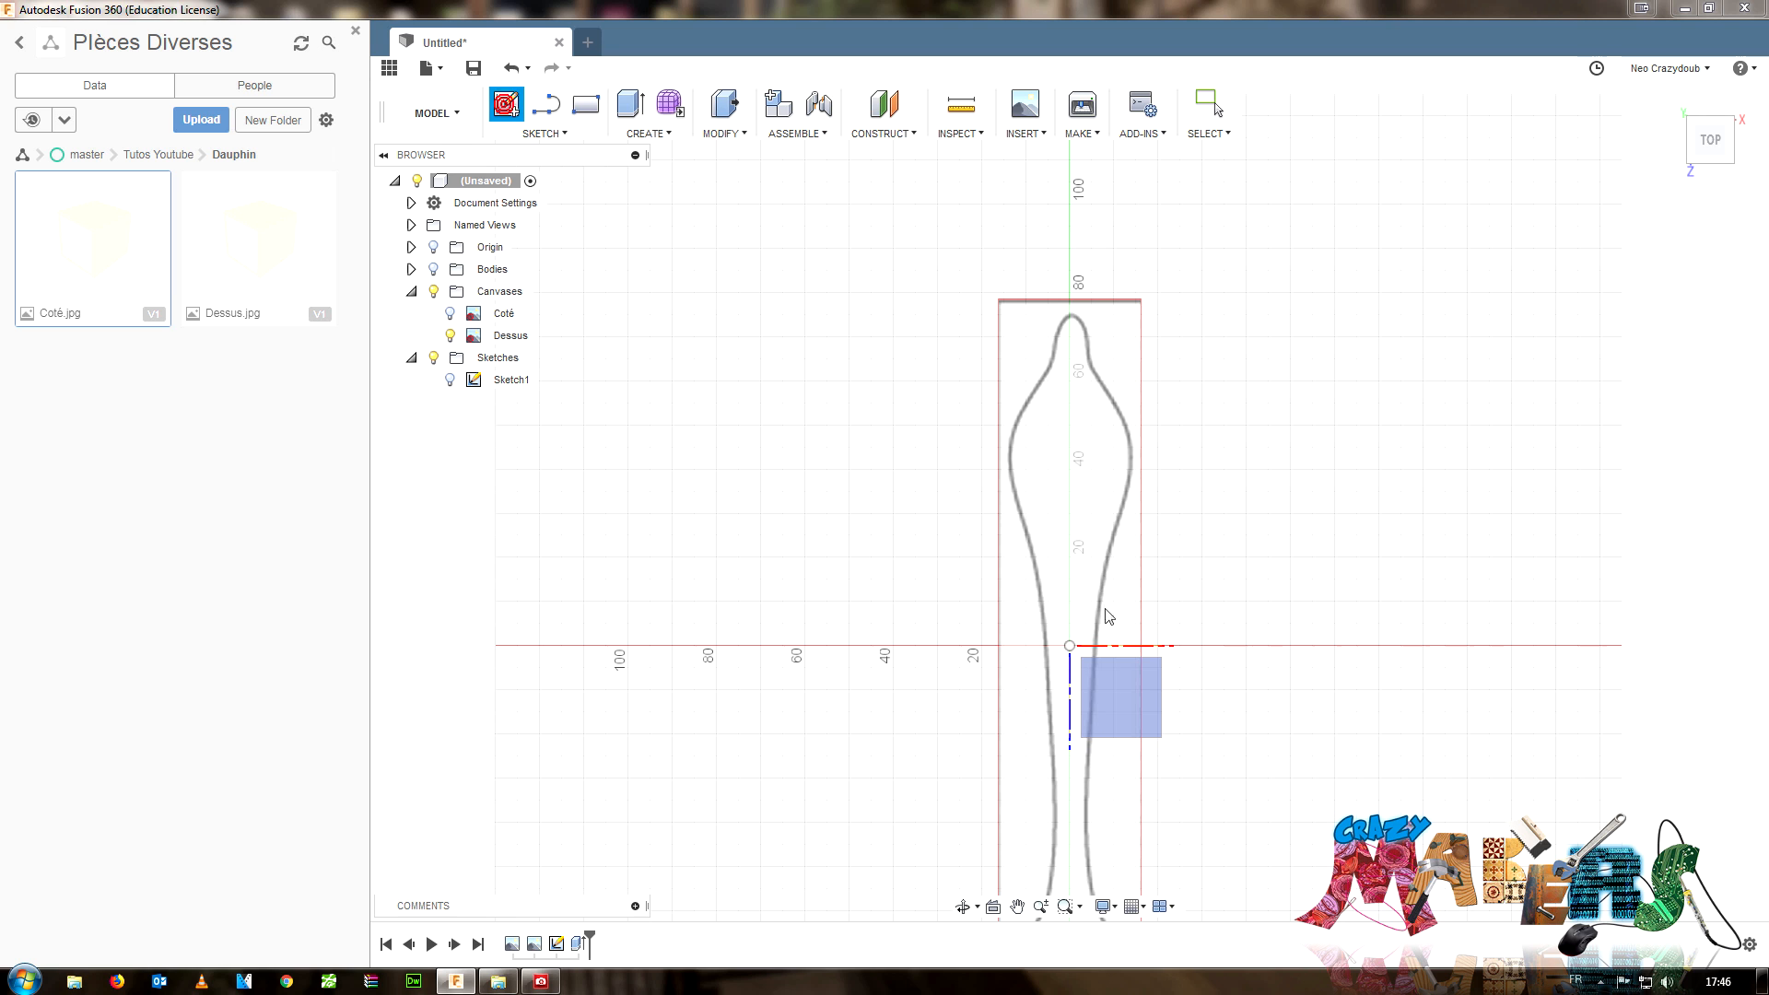
pyautogui.click(1126, 702)
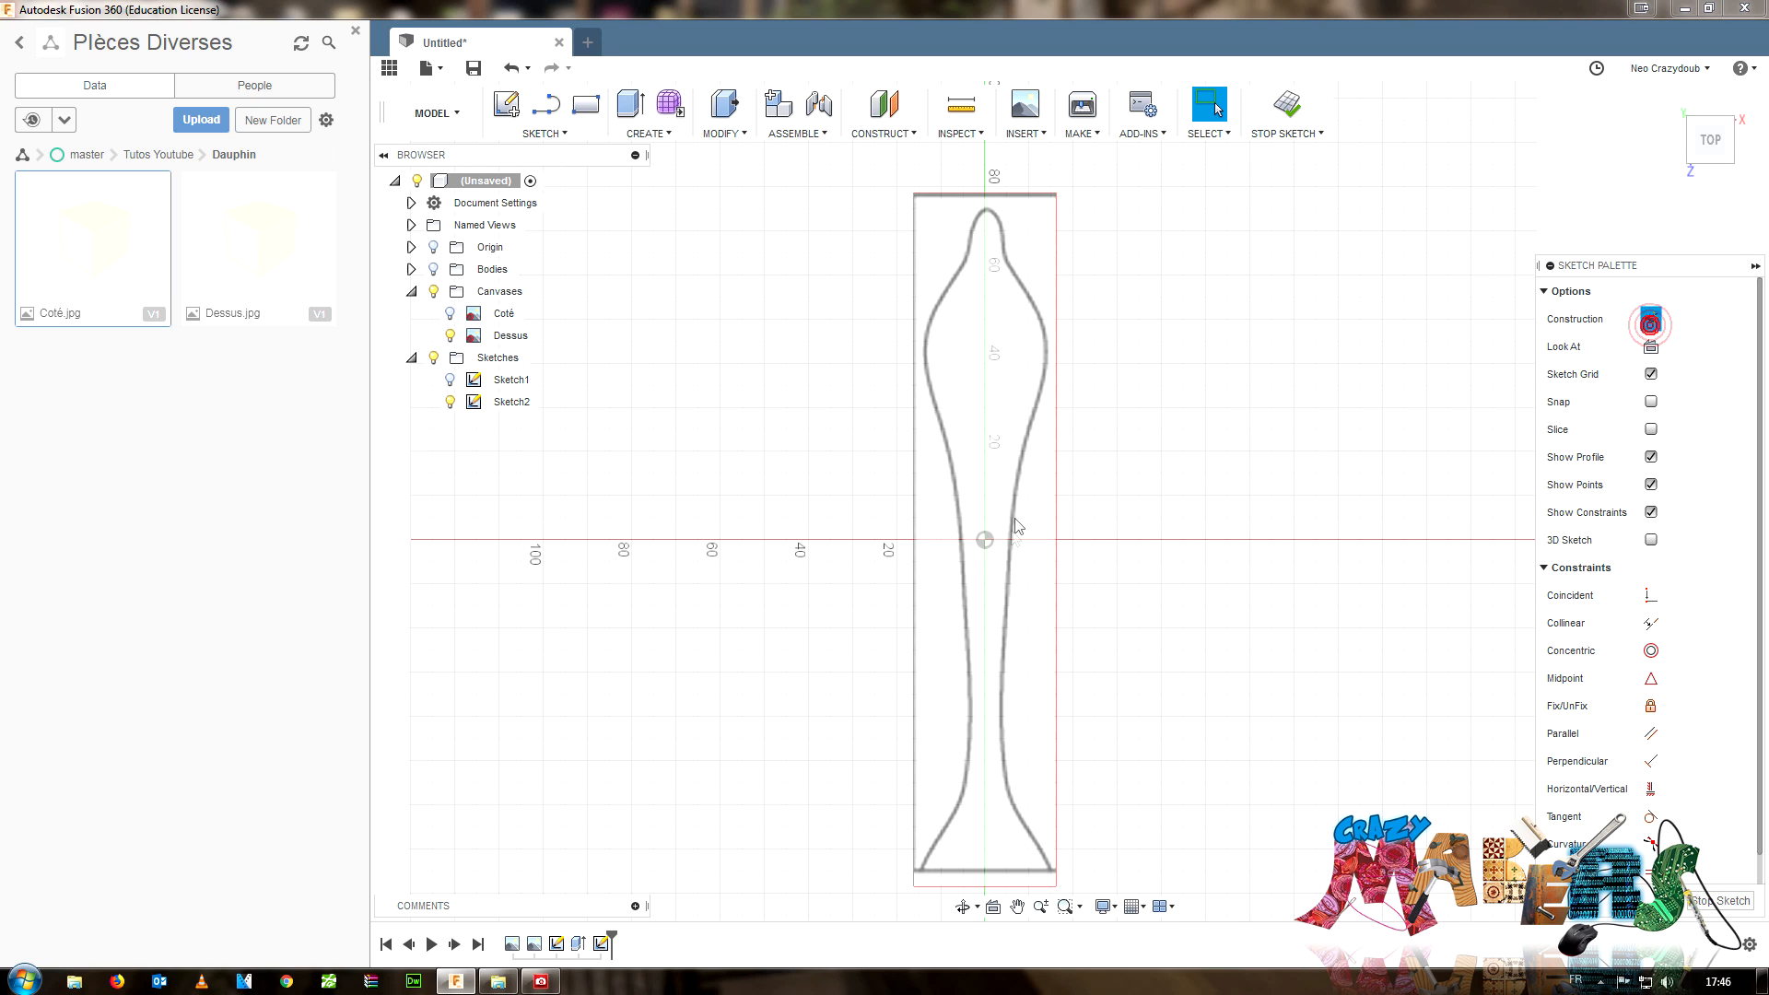
pyautogui.click(984, 541)
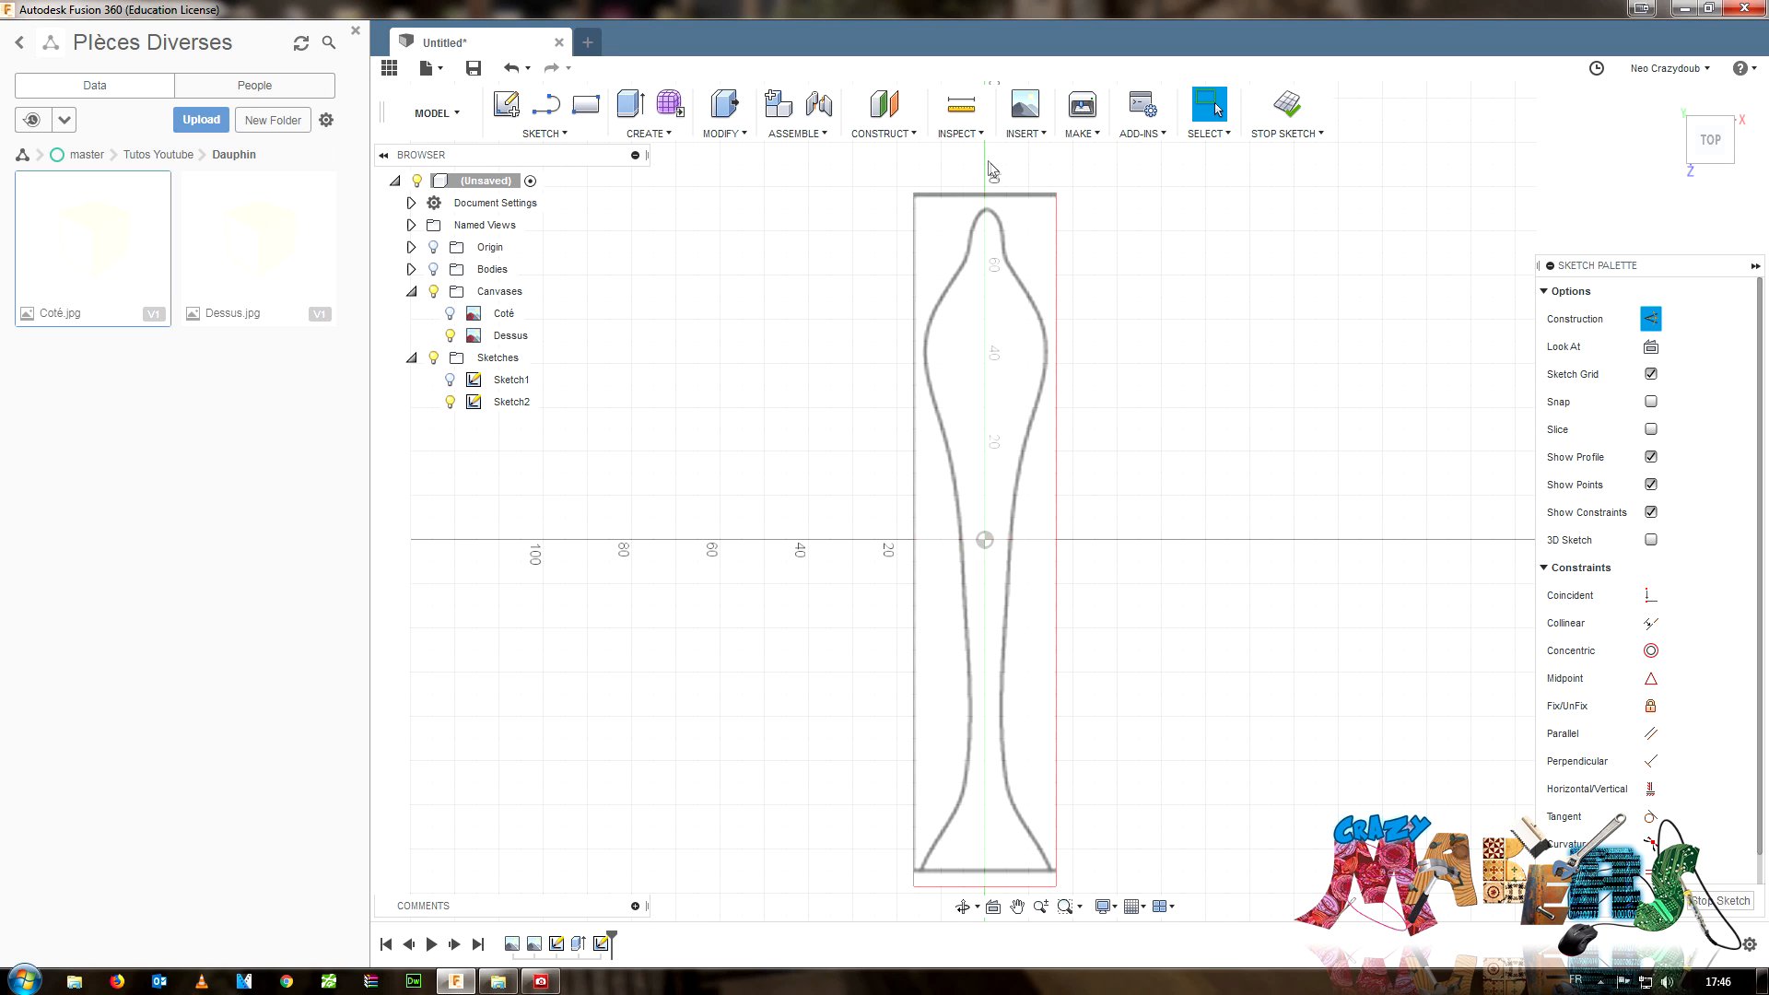
pyautogui.press('l')
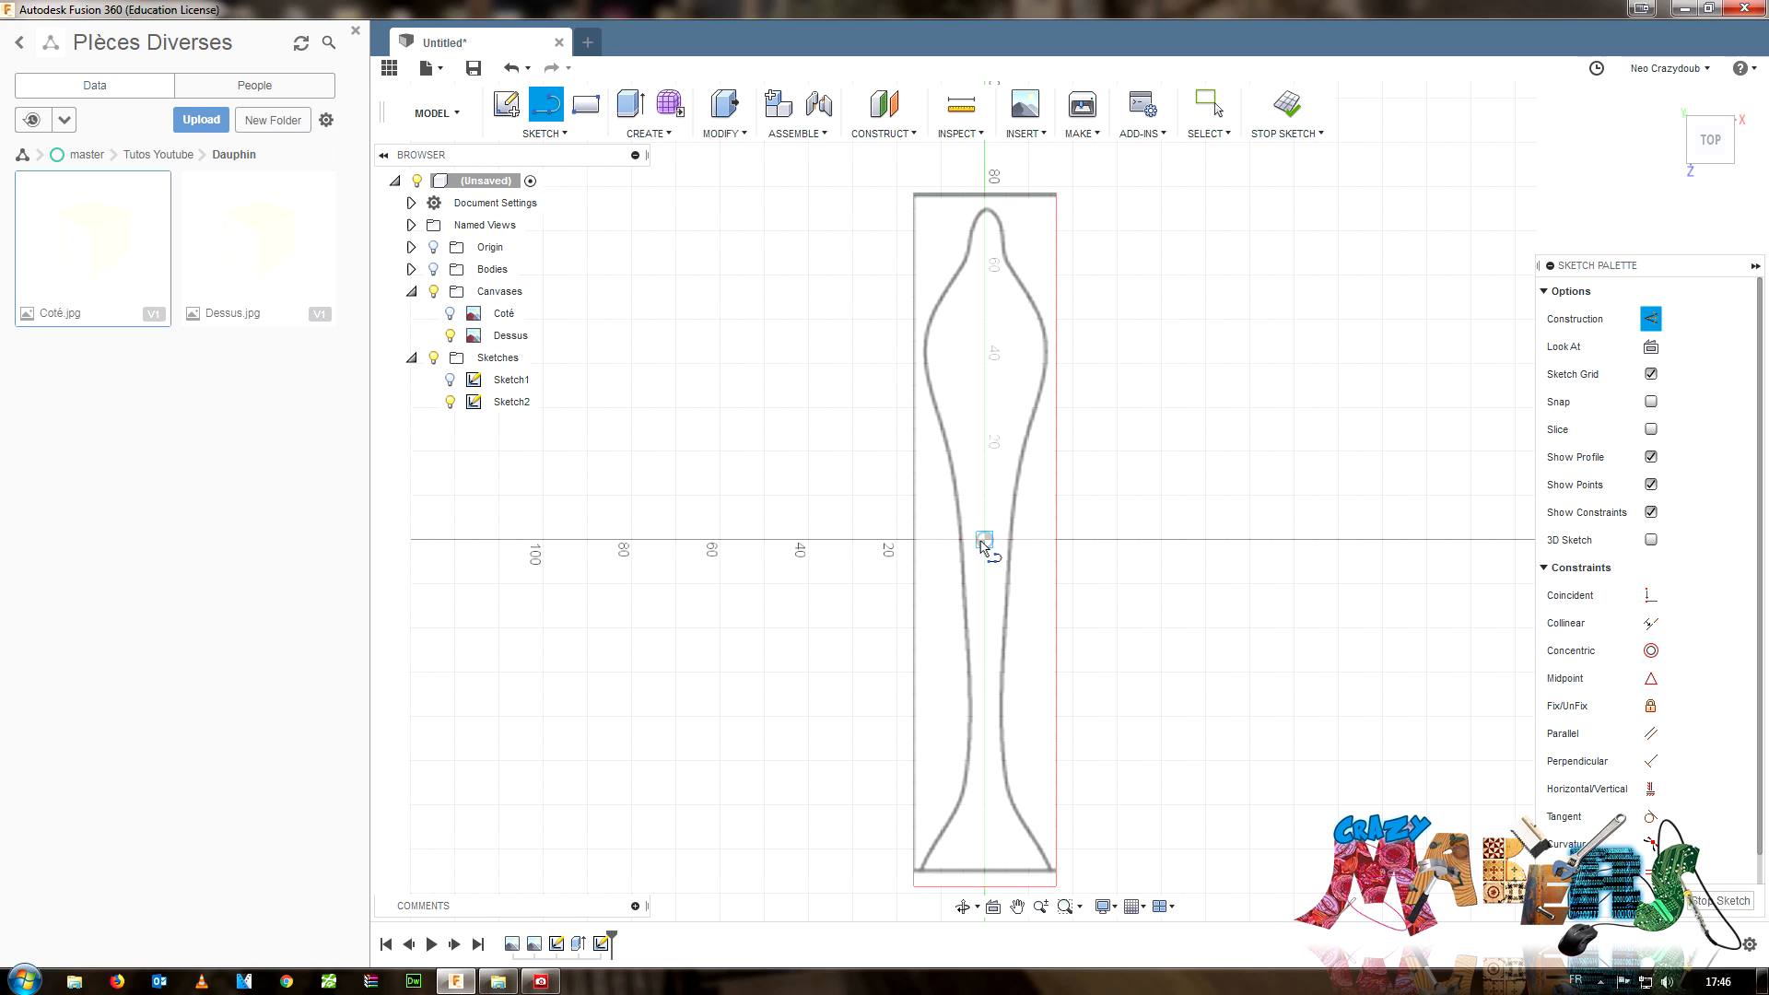
pyautogui.click(984, 540)
pyautogui.click(984, 156)
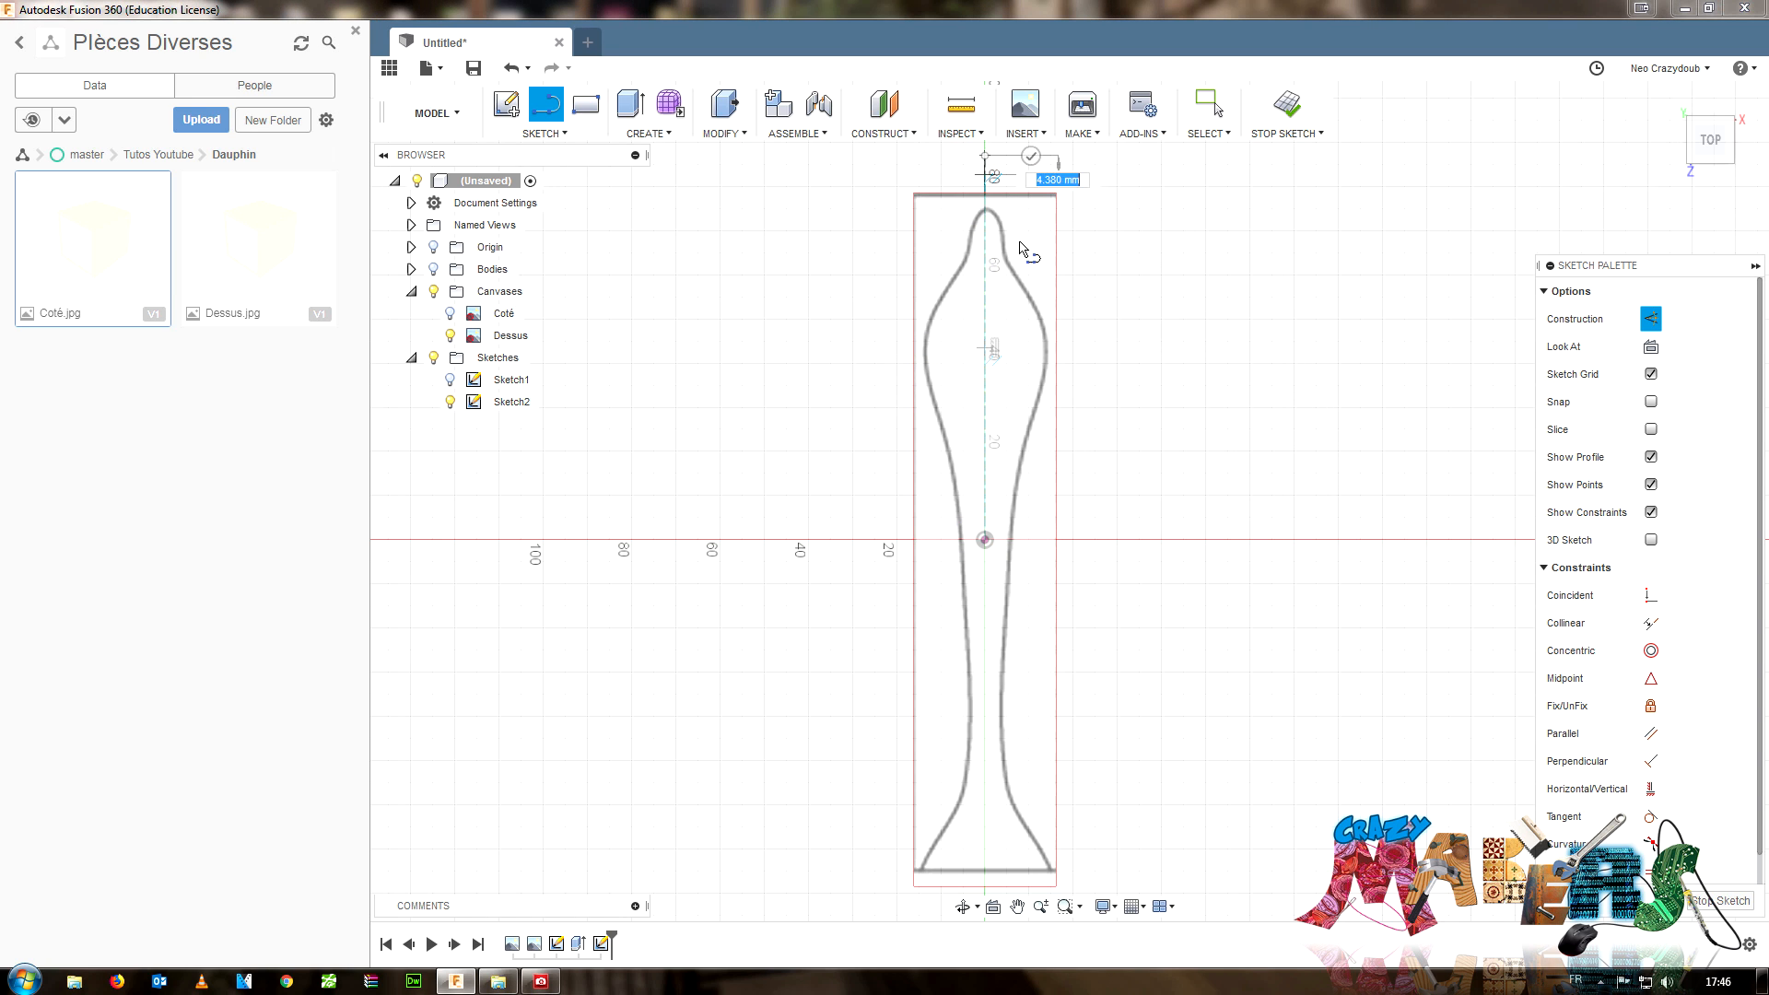
# - Accept the construction line along the dolphin's centreline and end the Line command
pyautogui.click(1031, 156)
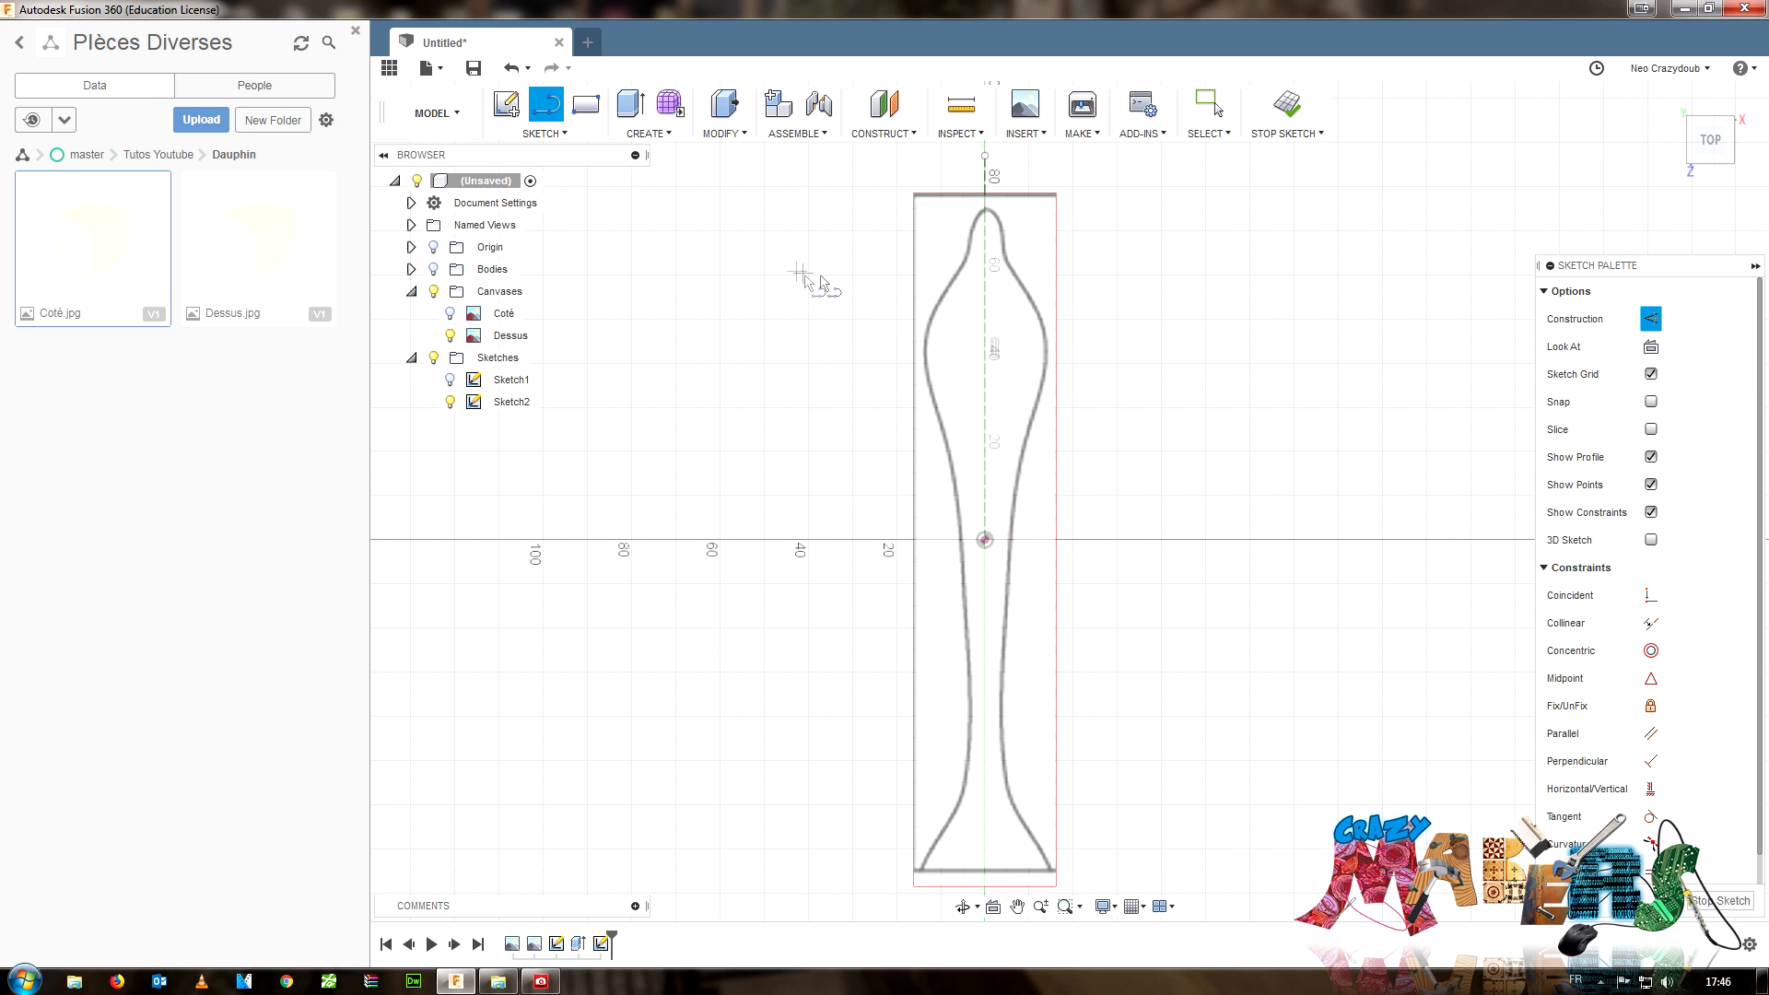
pyautogui.press('Escape')
# - Switch the dolphin's centreline to normal geometry and back to construction
pyautogui.click(984, 301)
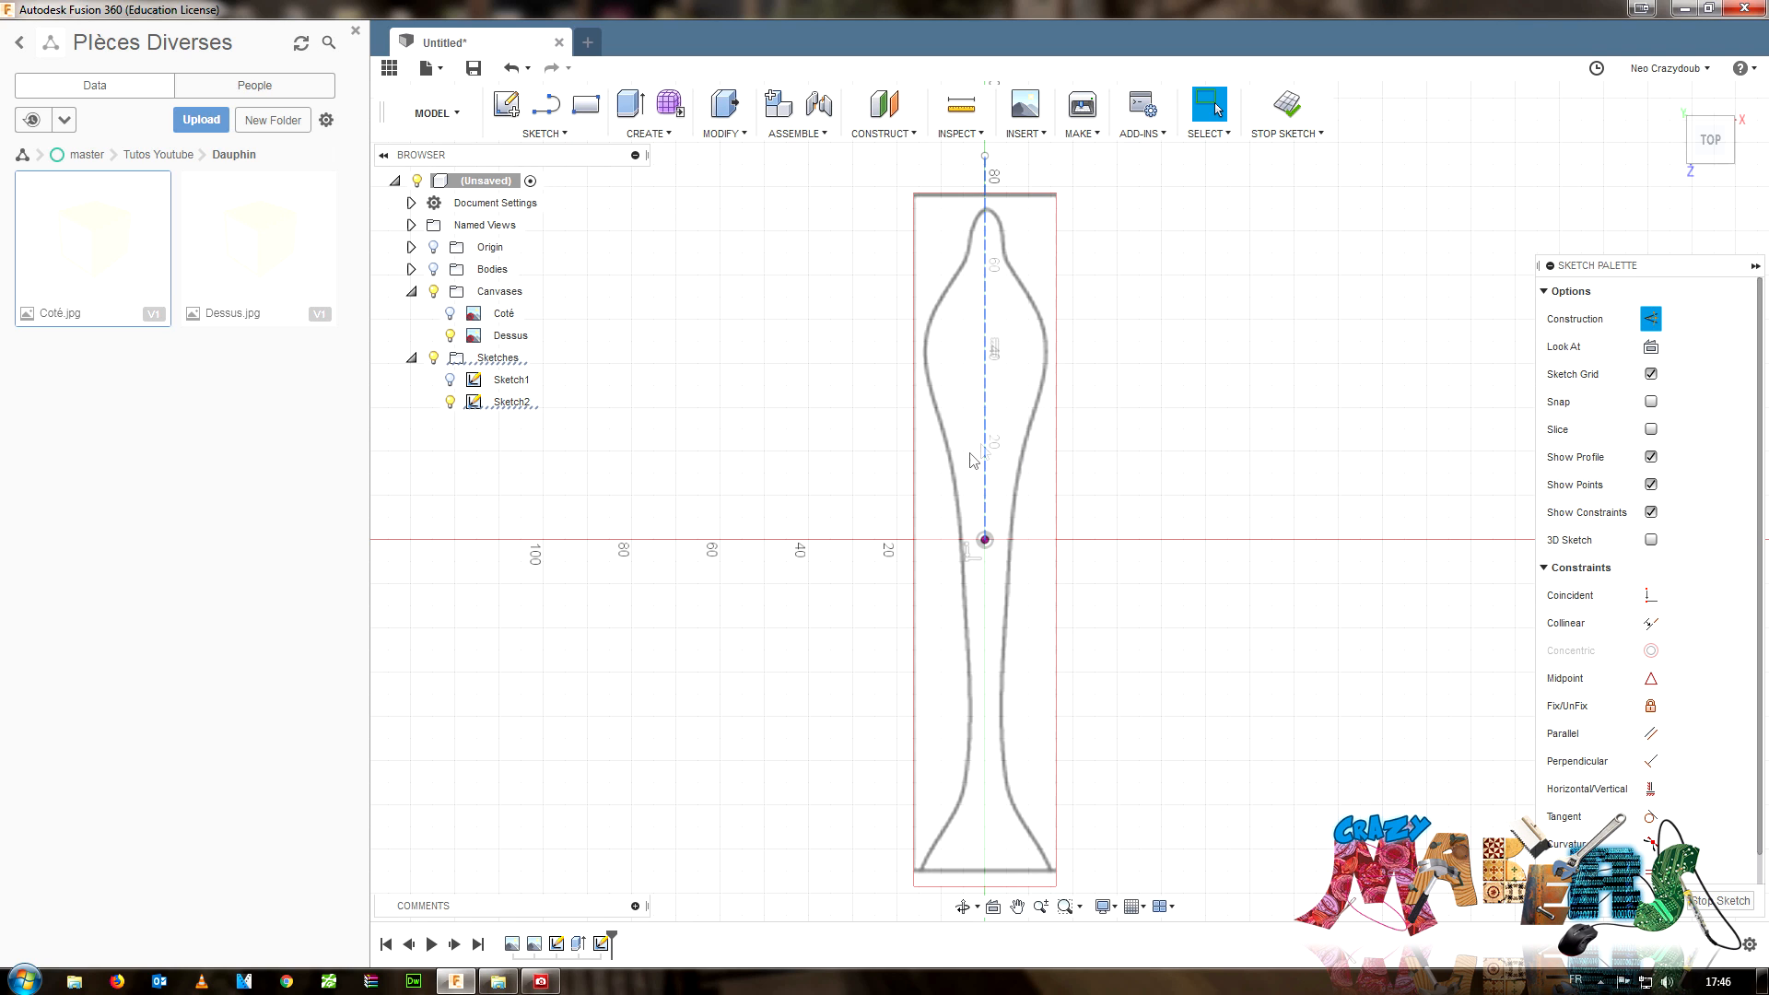
pyautogui.click(1271, 401)
pyautogui.click(986, 419)
pyautogui.click(1650, 319)
pyautogui.click(1325, 392)
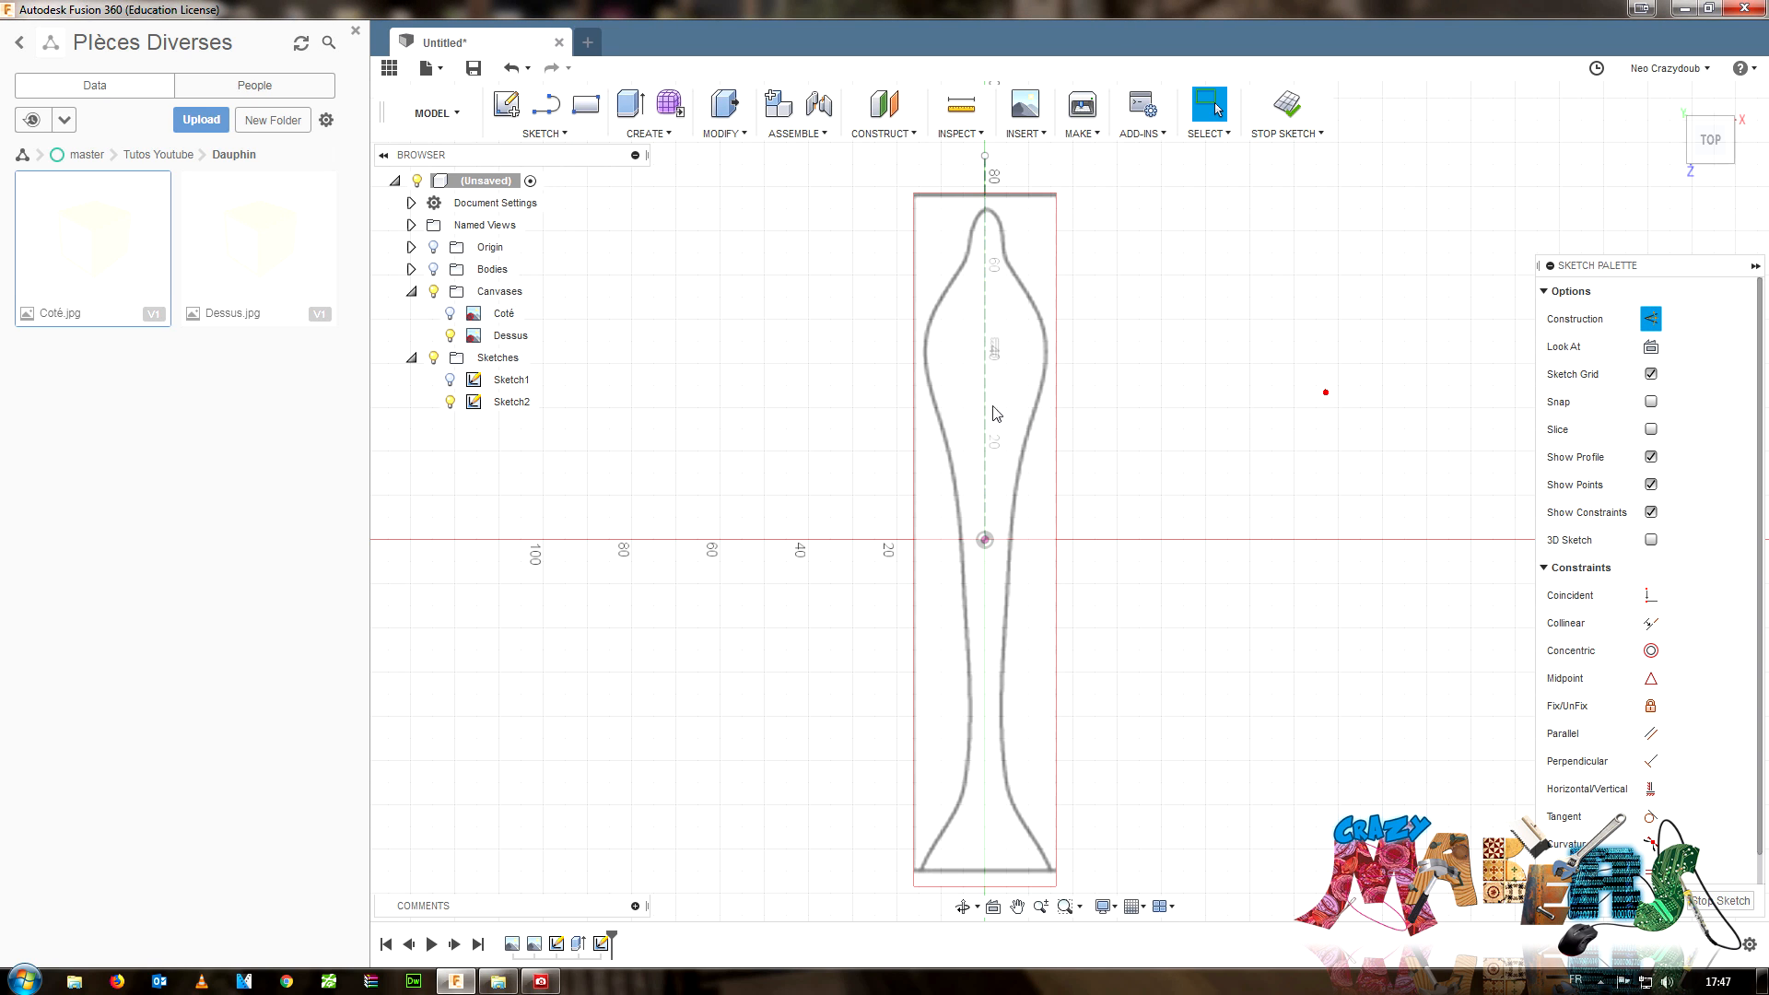
pyautogui.rightClick(984, 399)
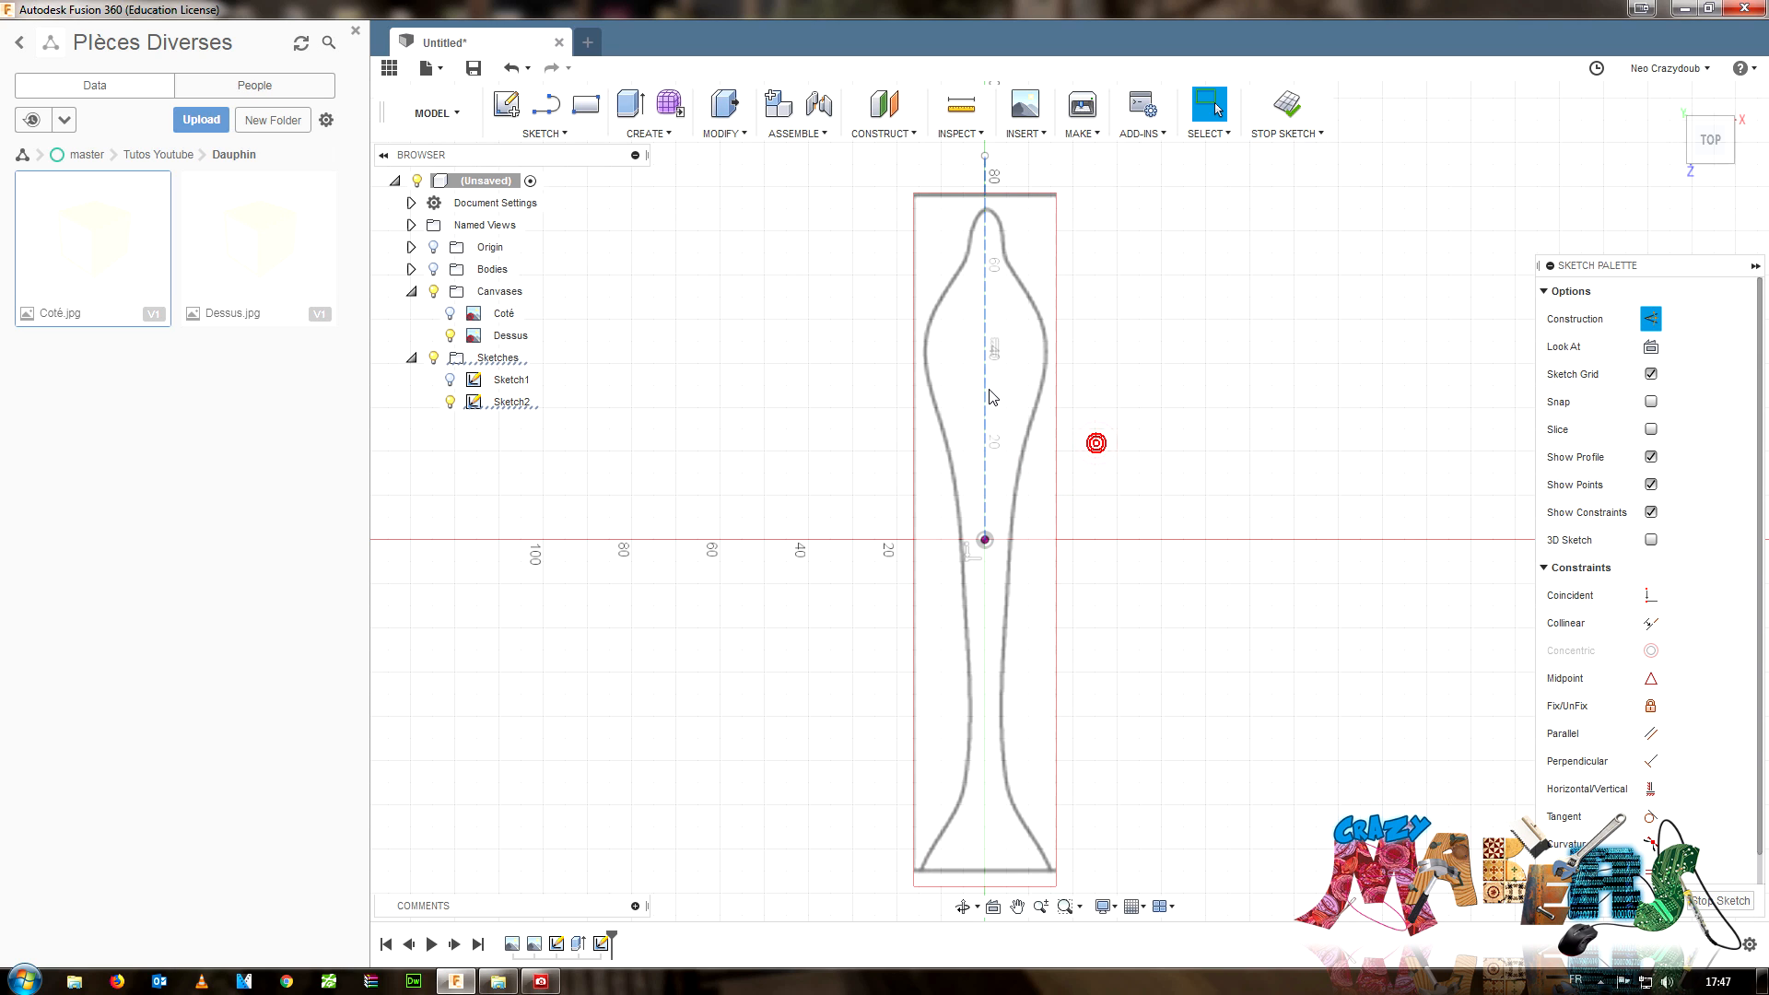
pyautogui.click(1116, 392)
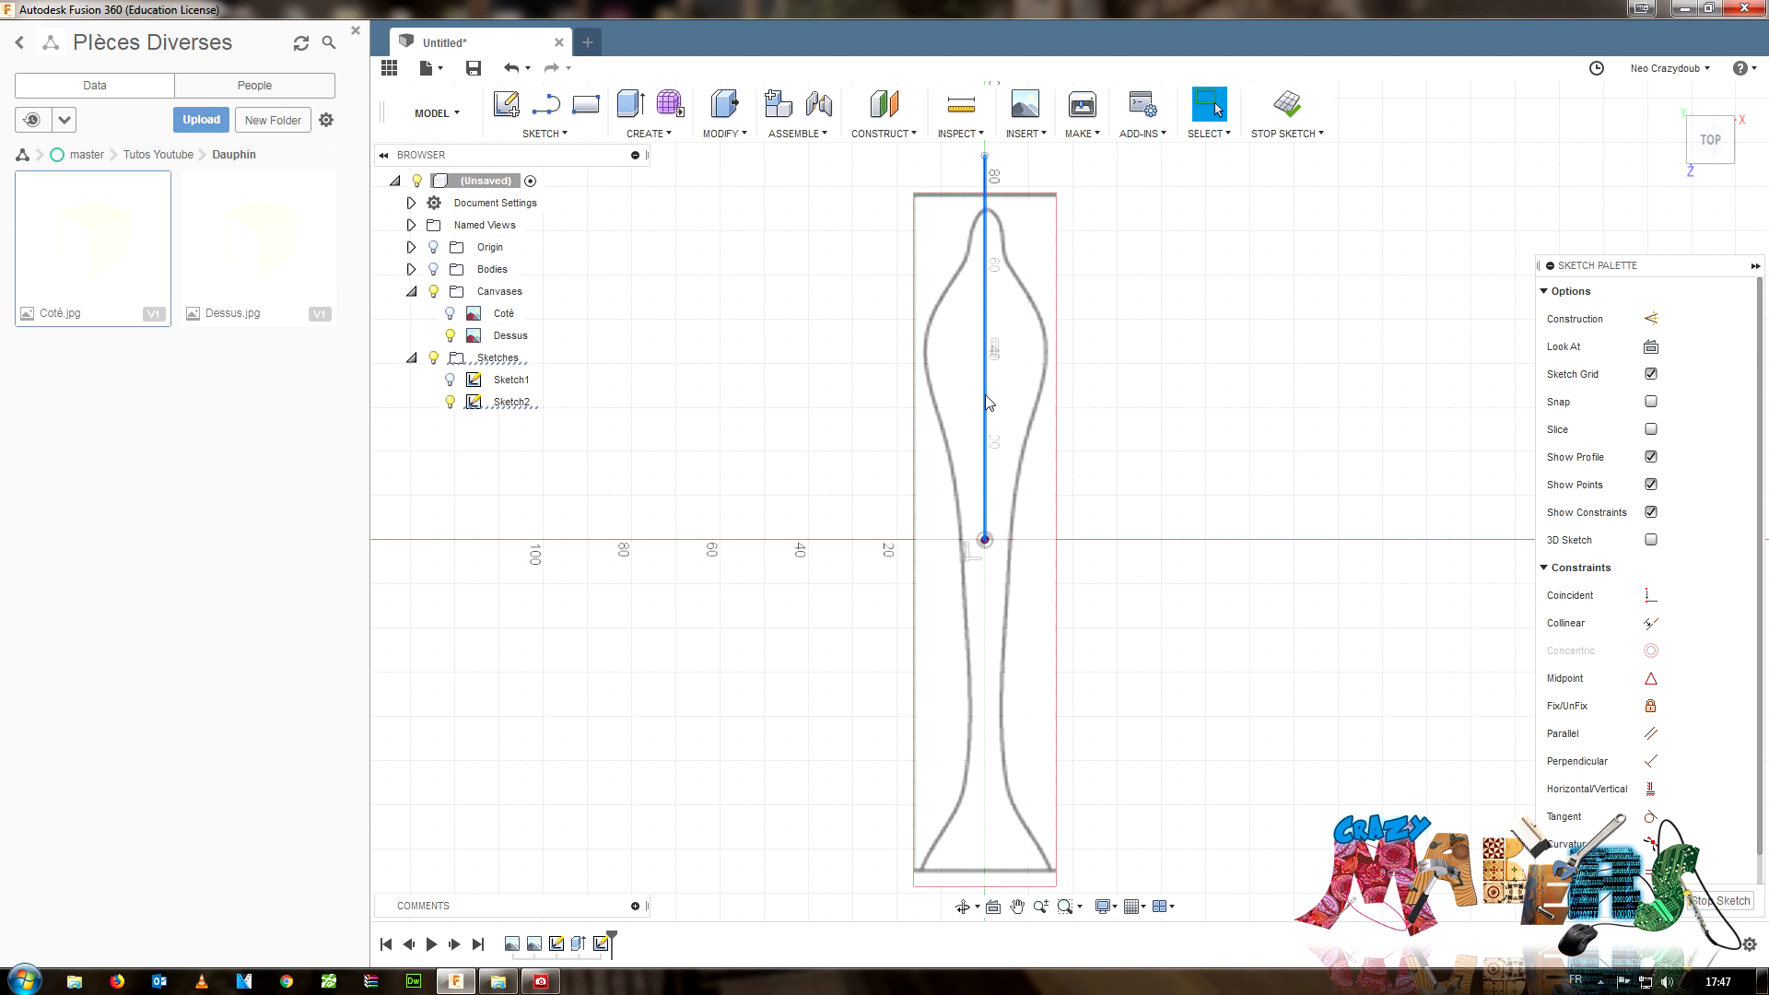
pyautogui.click(1136, 384)
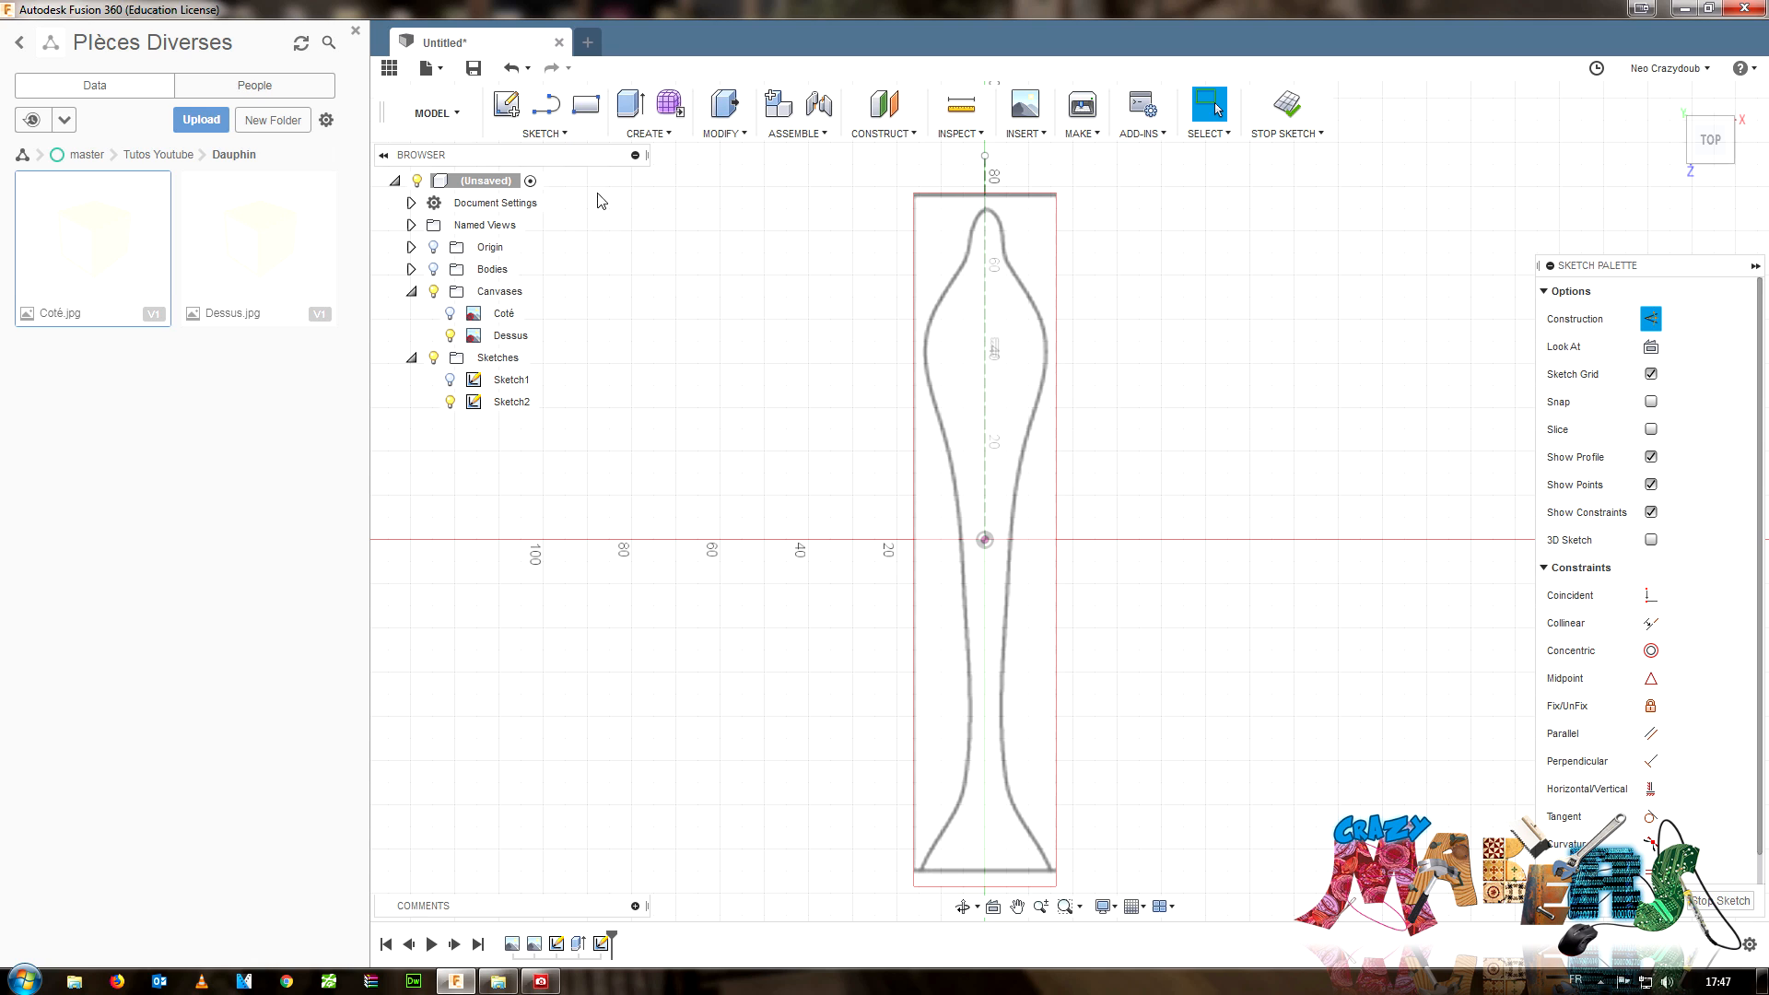
# - Trace the right half of the dolphin's top outline with a fit point spline from the snout tip on the centreline to the tail corner
pyautogui.click(566, 134)
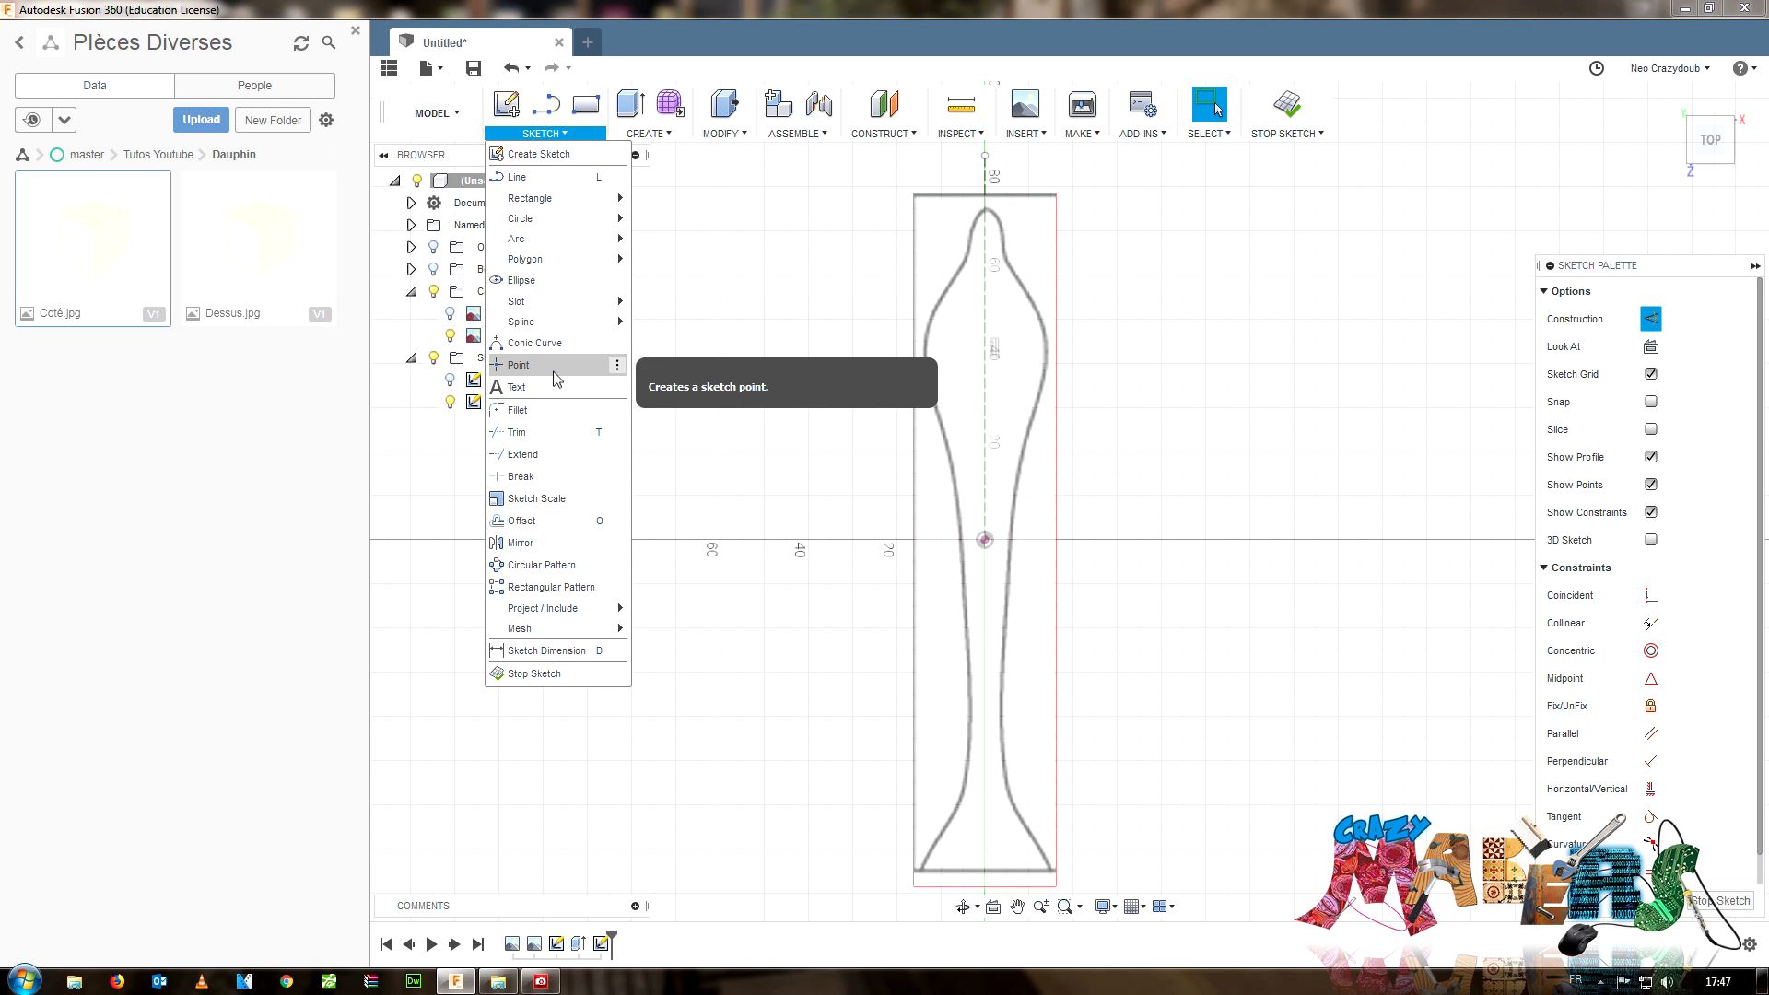
pyautogui.click(552, 319)
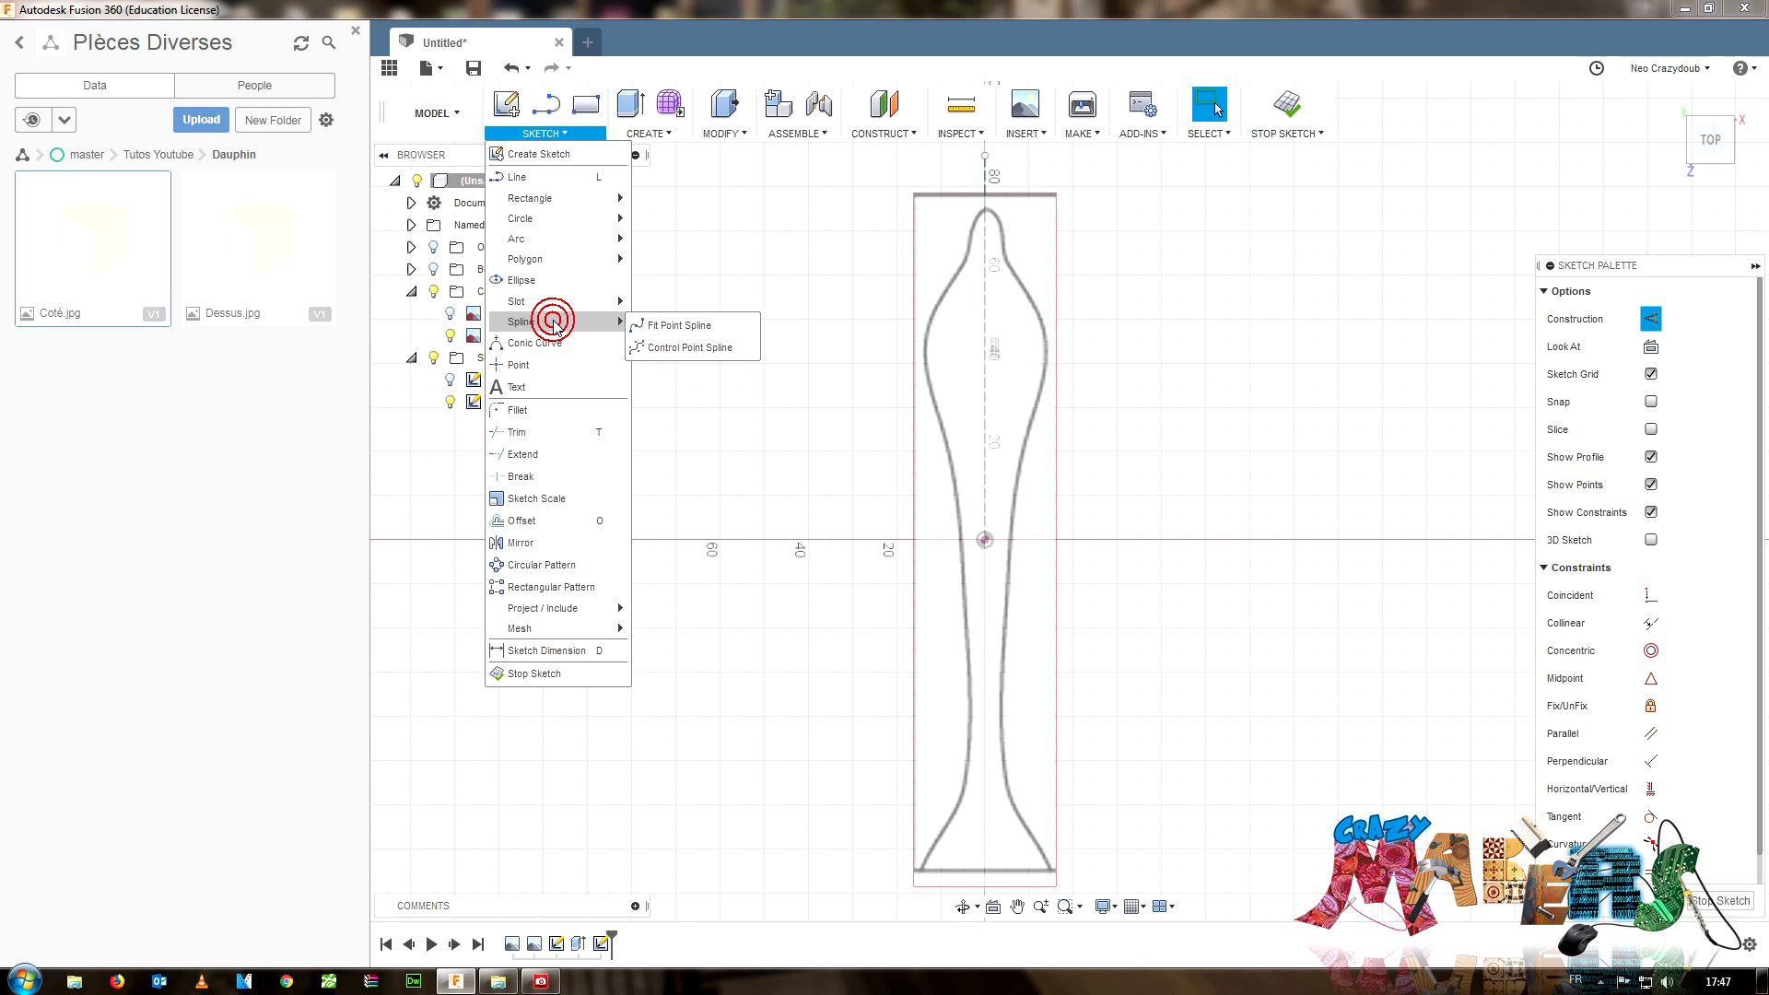
pyautogui.click(678, 325)
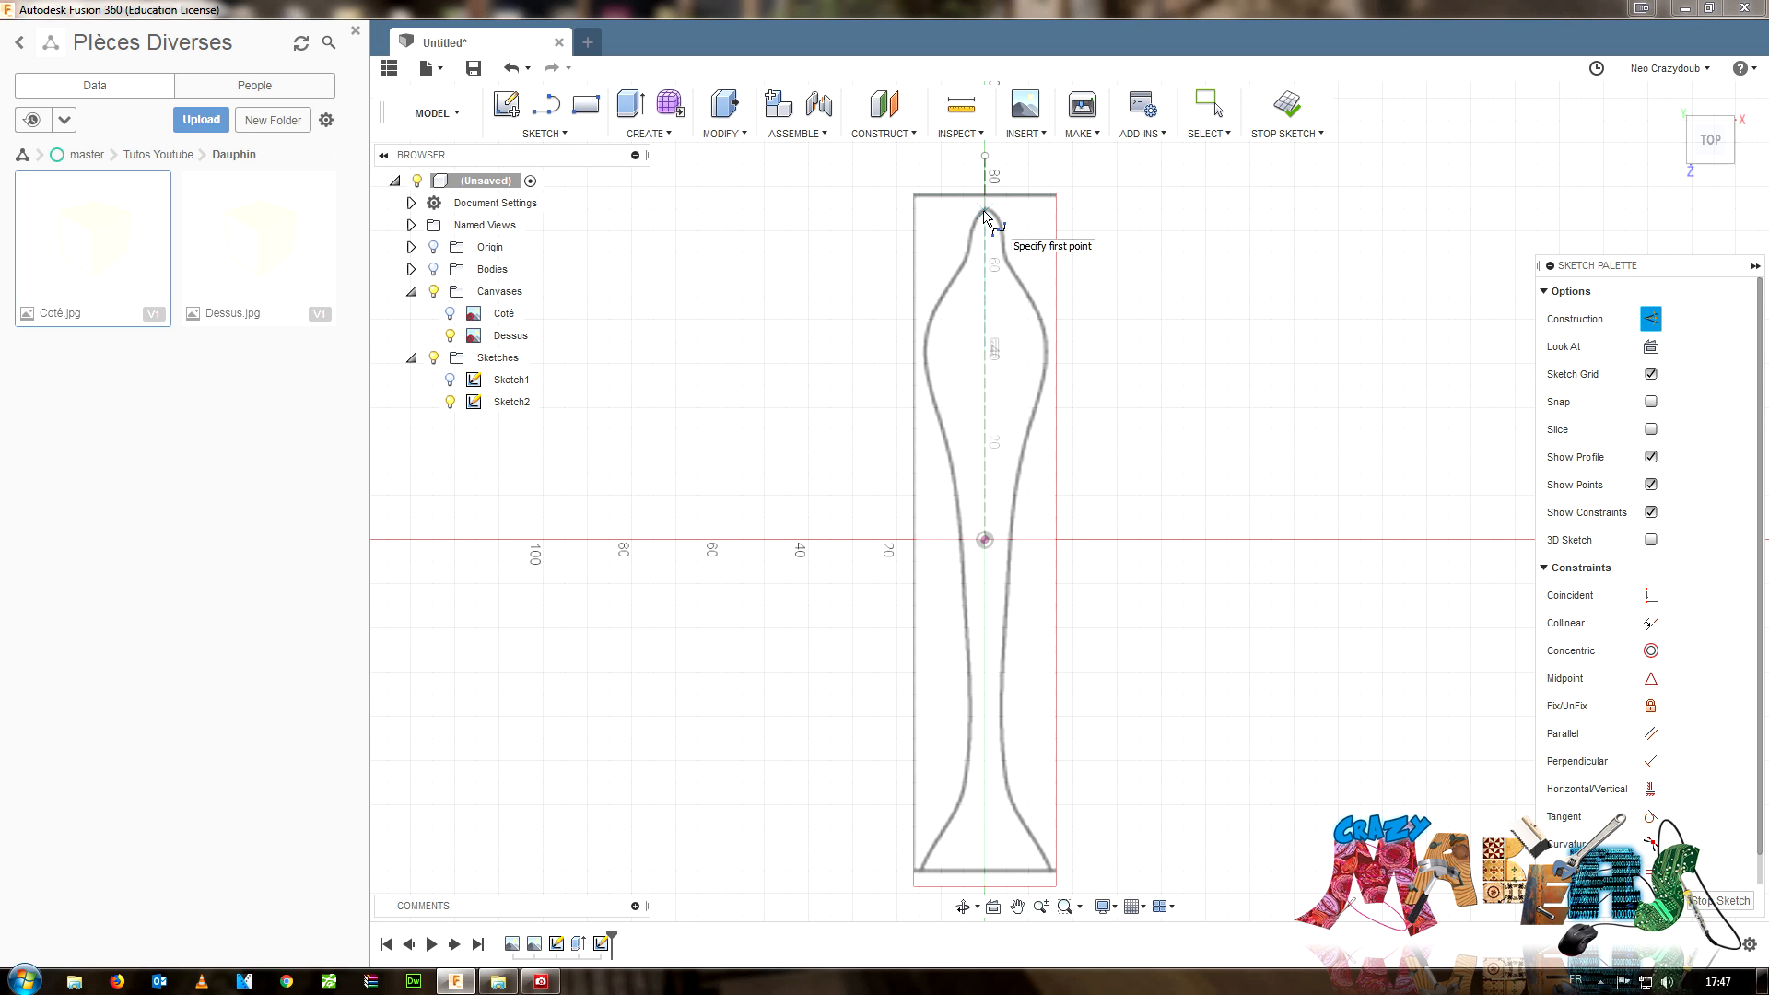
pyautogui.click(983, 209)
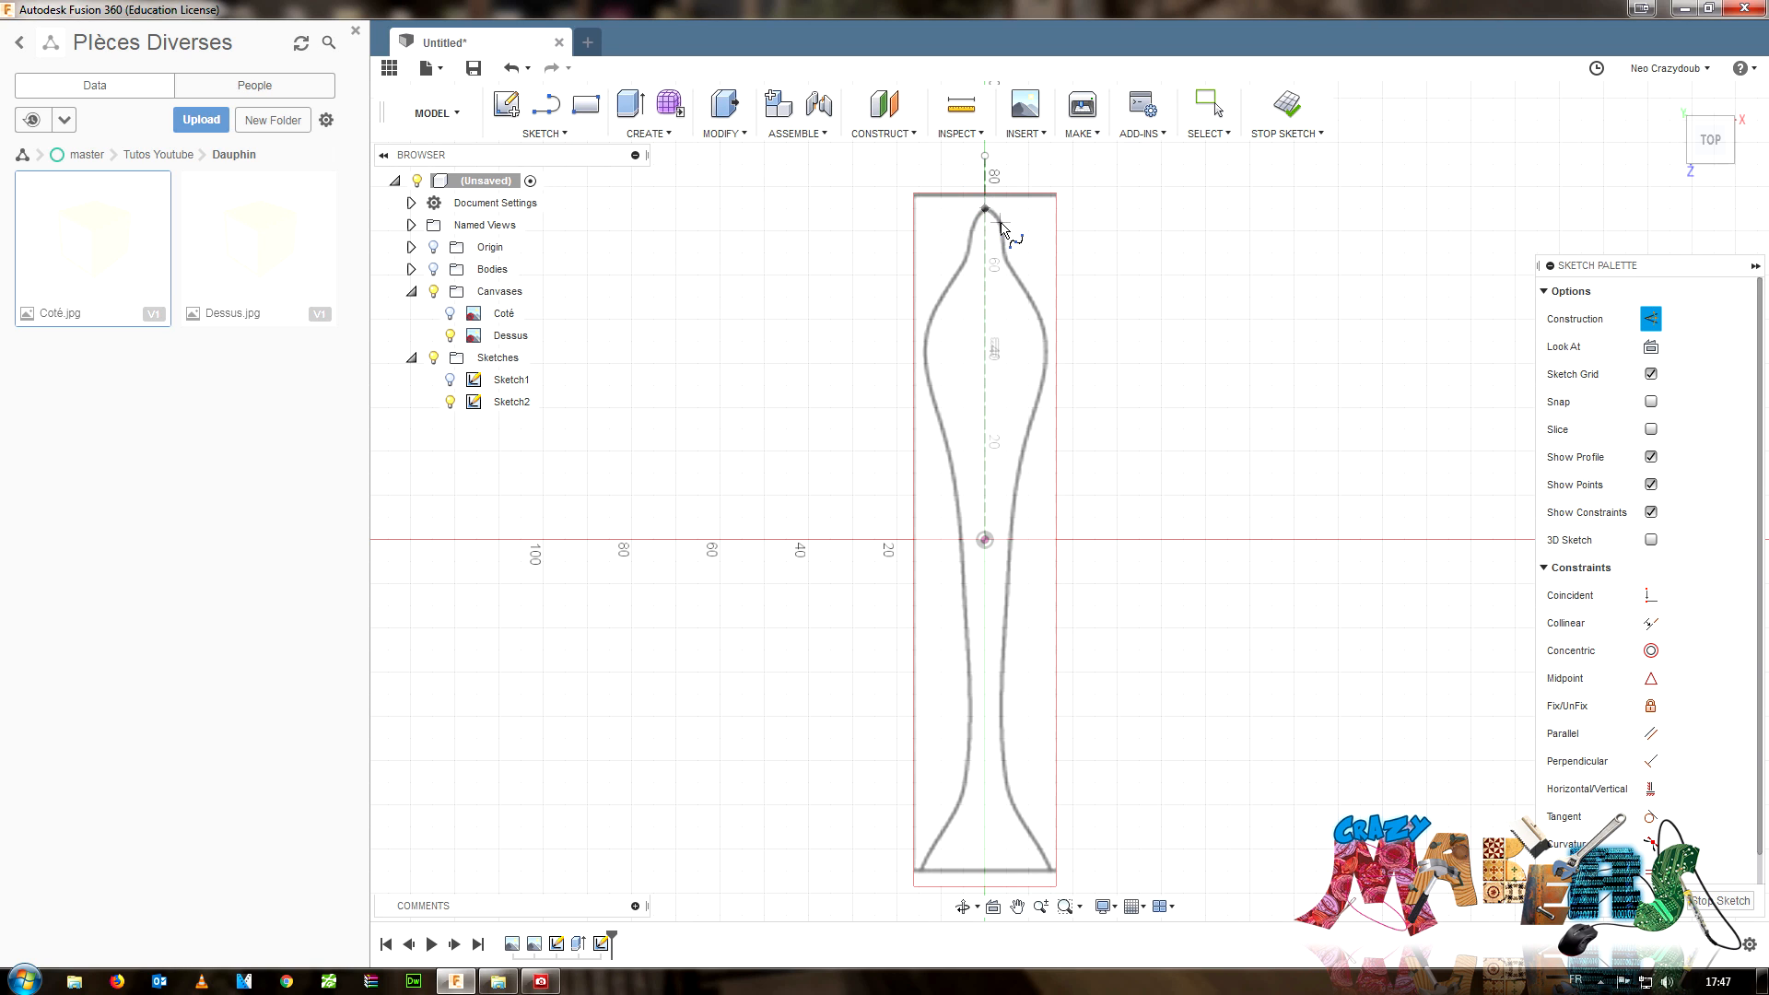
pyautogui.click(1006, 260)
pyautogui.click(1026, 292)
pyautogui.click(1046, 352)
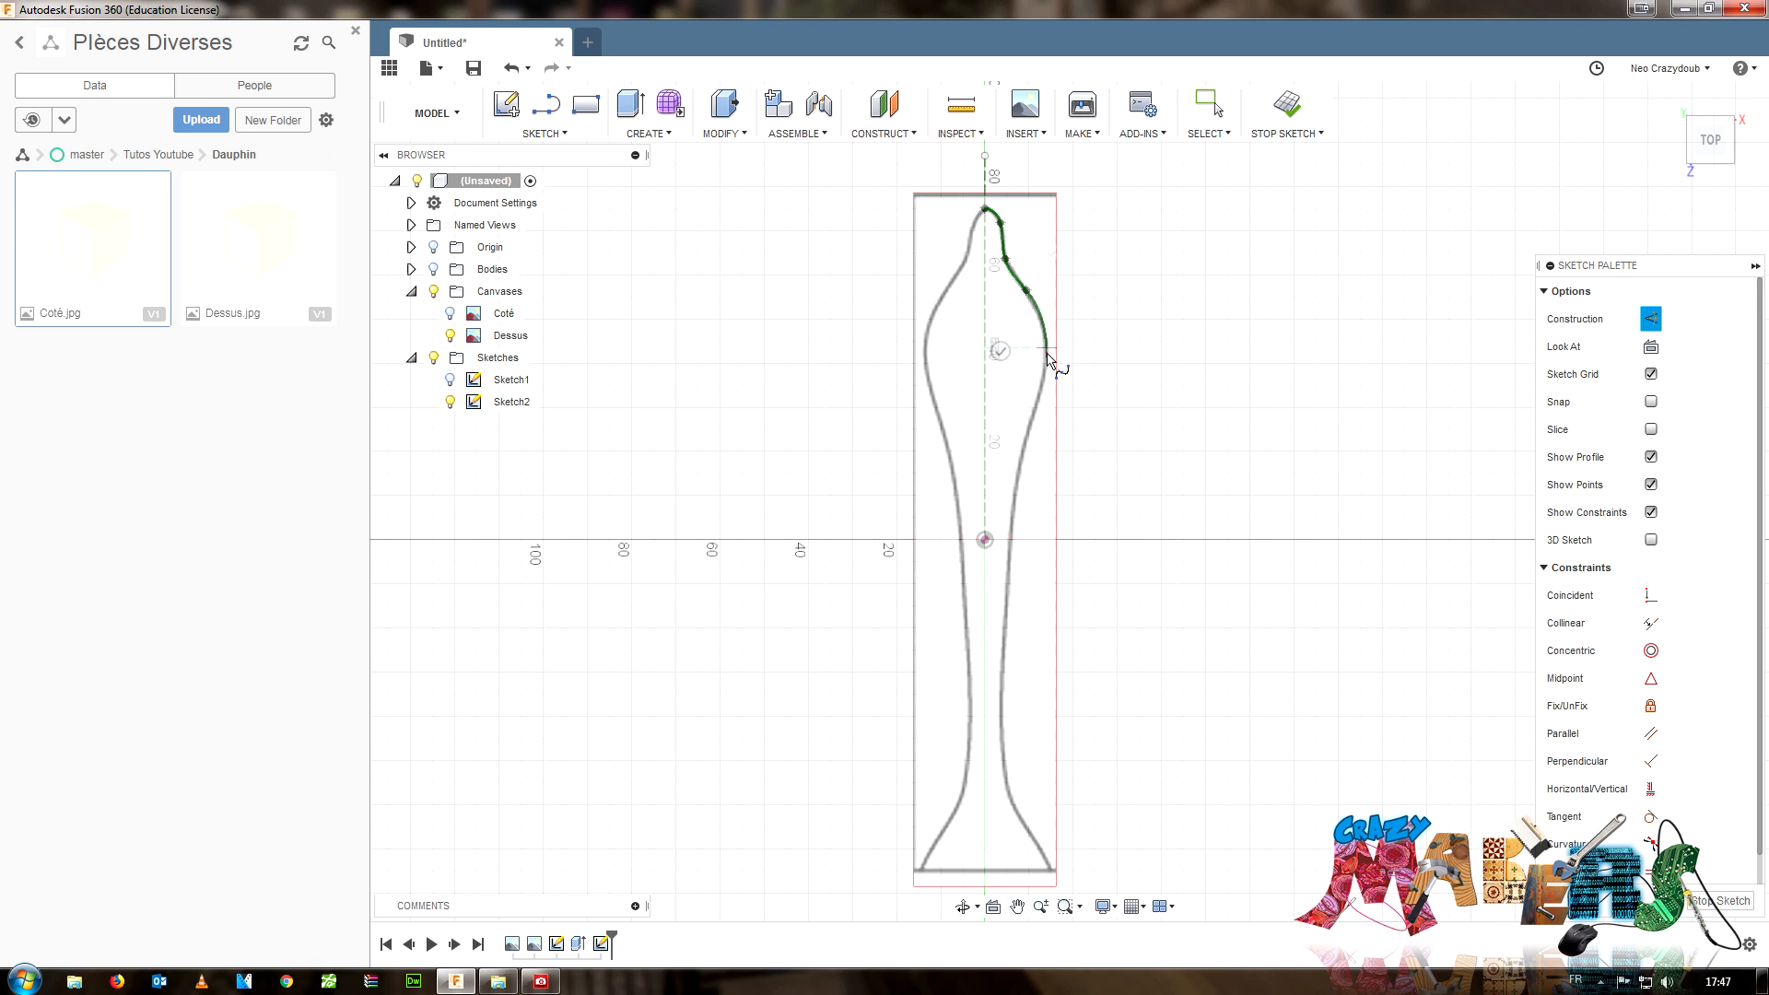
pyautogui.click(1031, 424)
pyautogui.click(1001, 679)
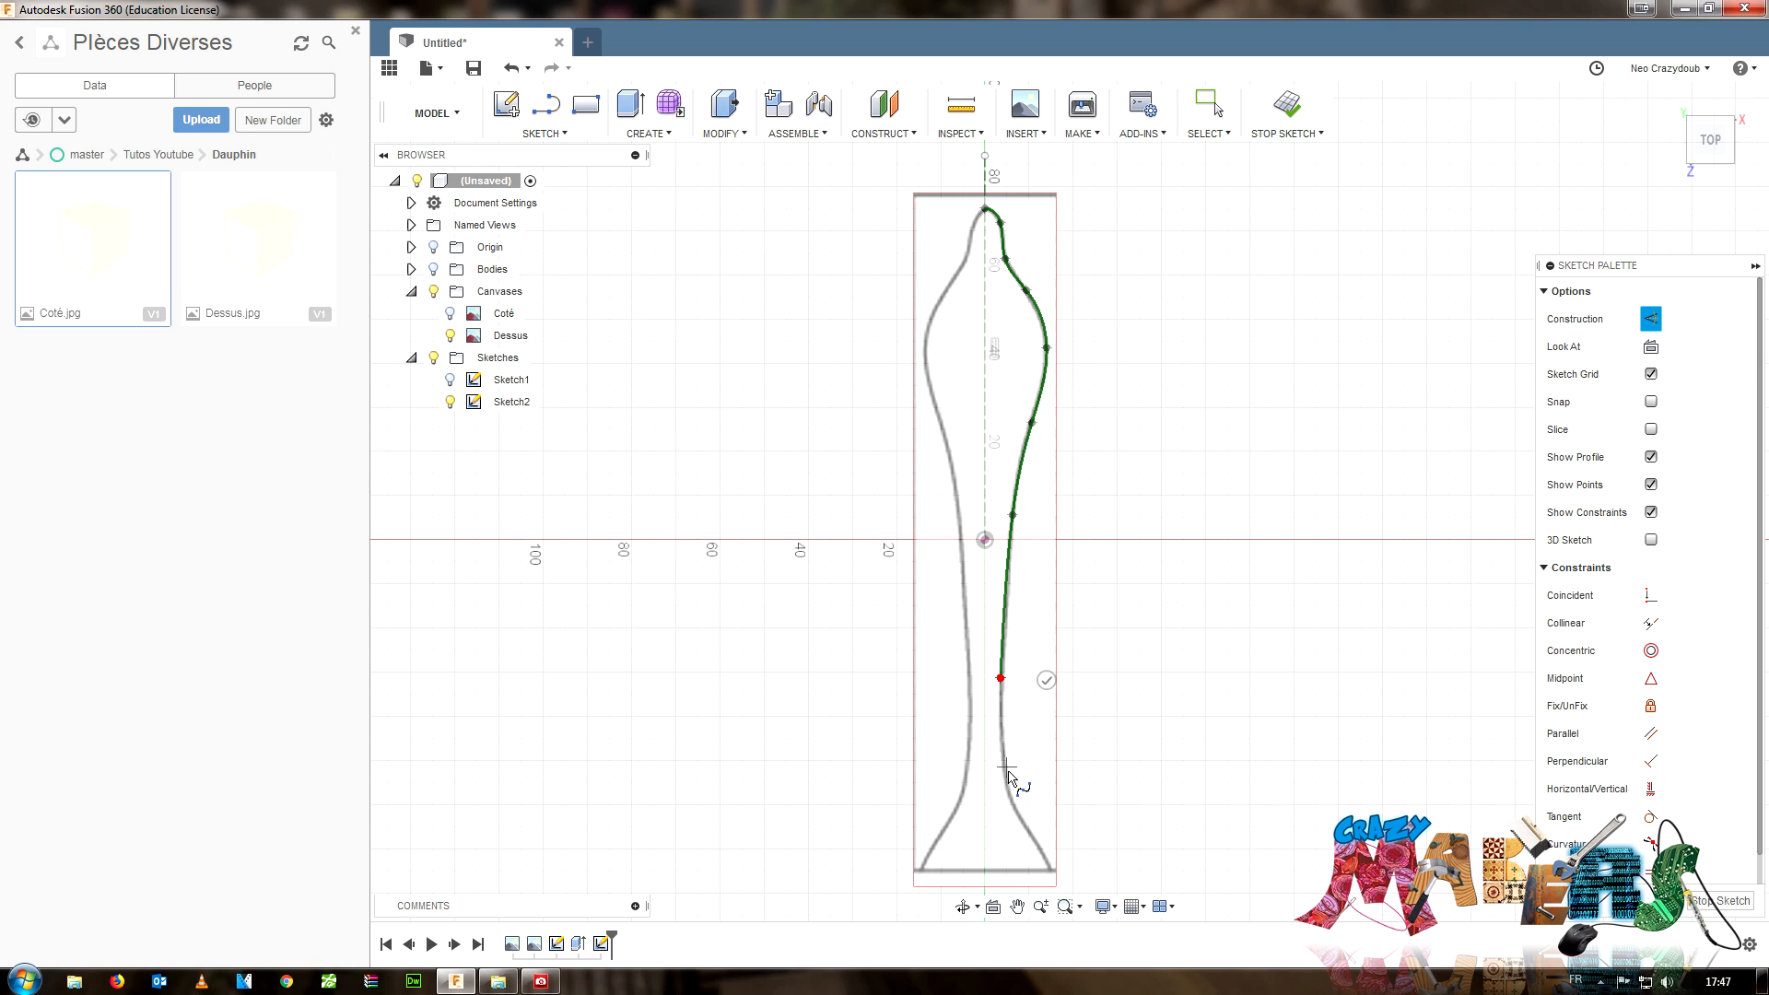
pyautogui.click(1008, 785)
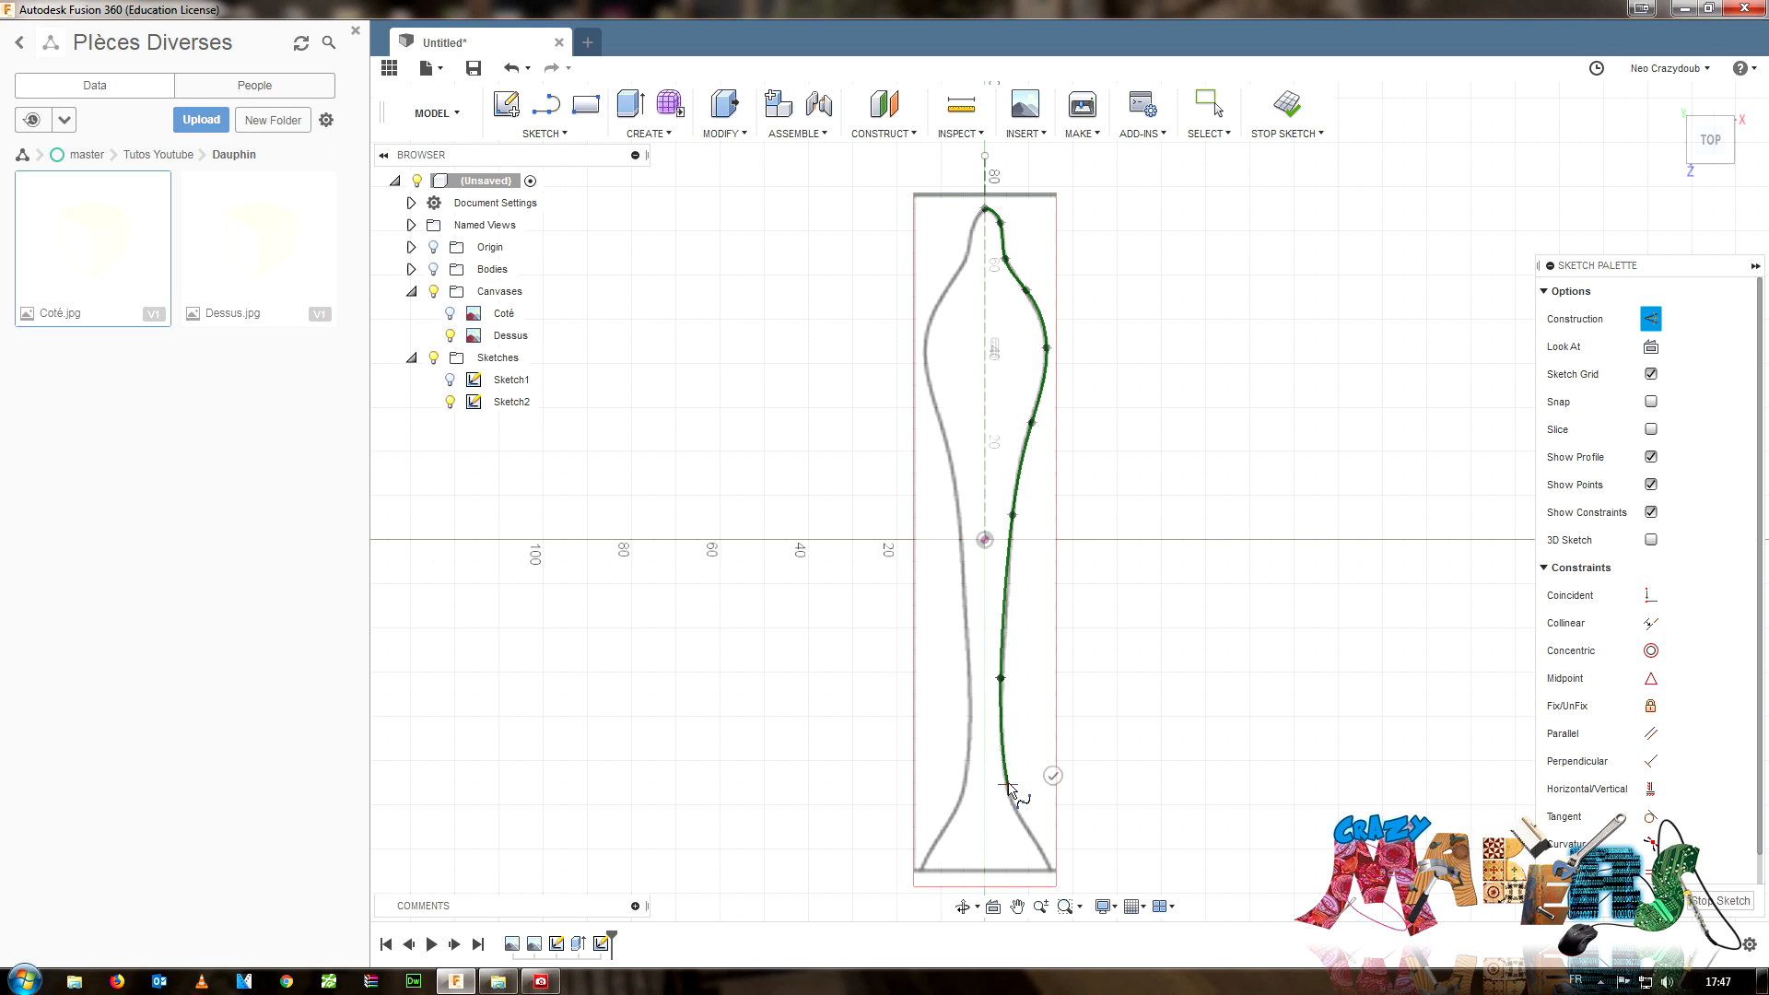
pyautogui.click(1051, 870)
pyautogui.click(1088, 841)
# - Try to draw a line along the tail edge from the spline's end to the centreline with construction mode on
pyautogui.click(544, 133)
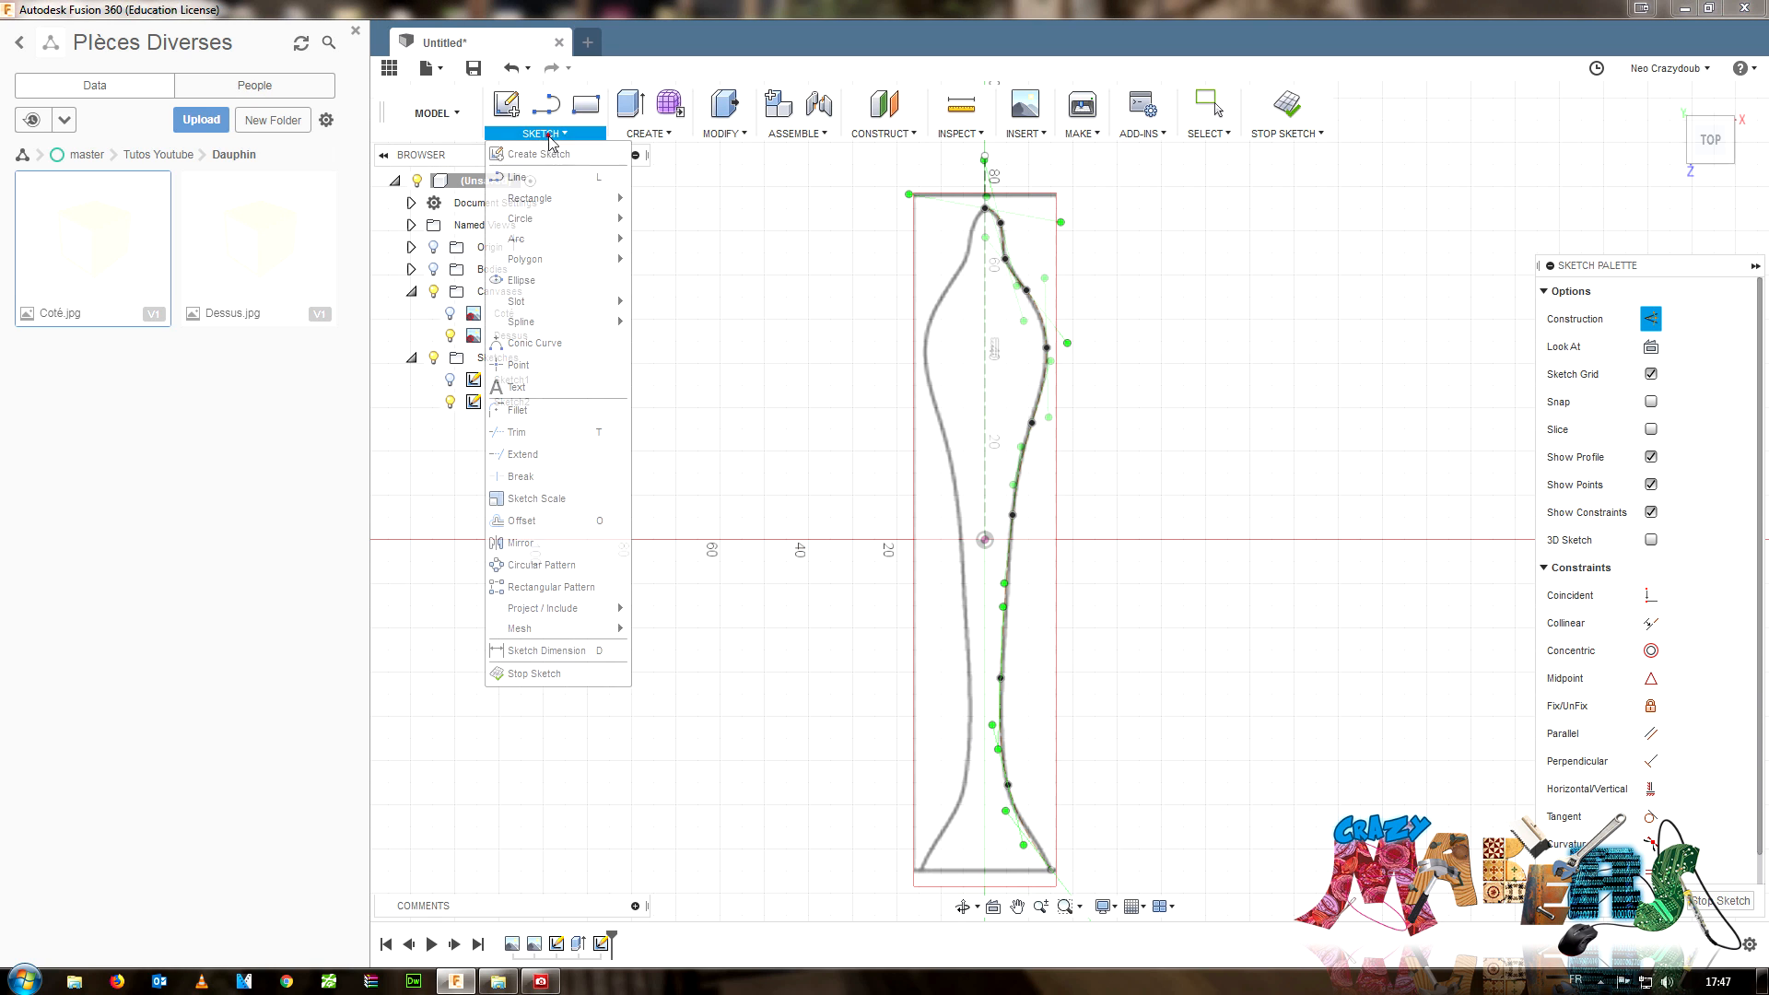
pyautogui.click(518, 177)
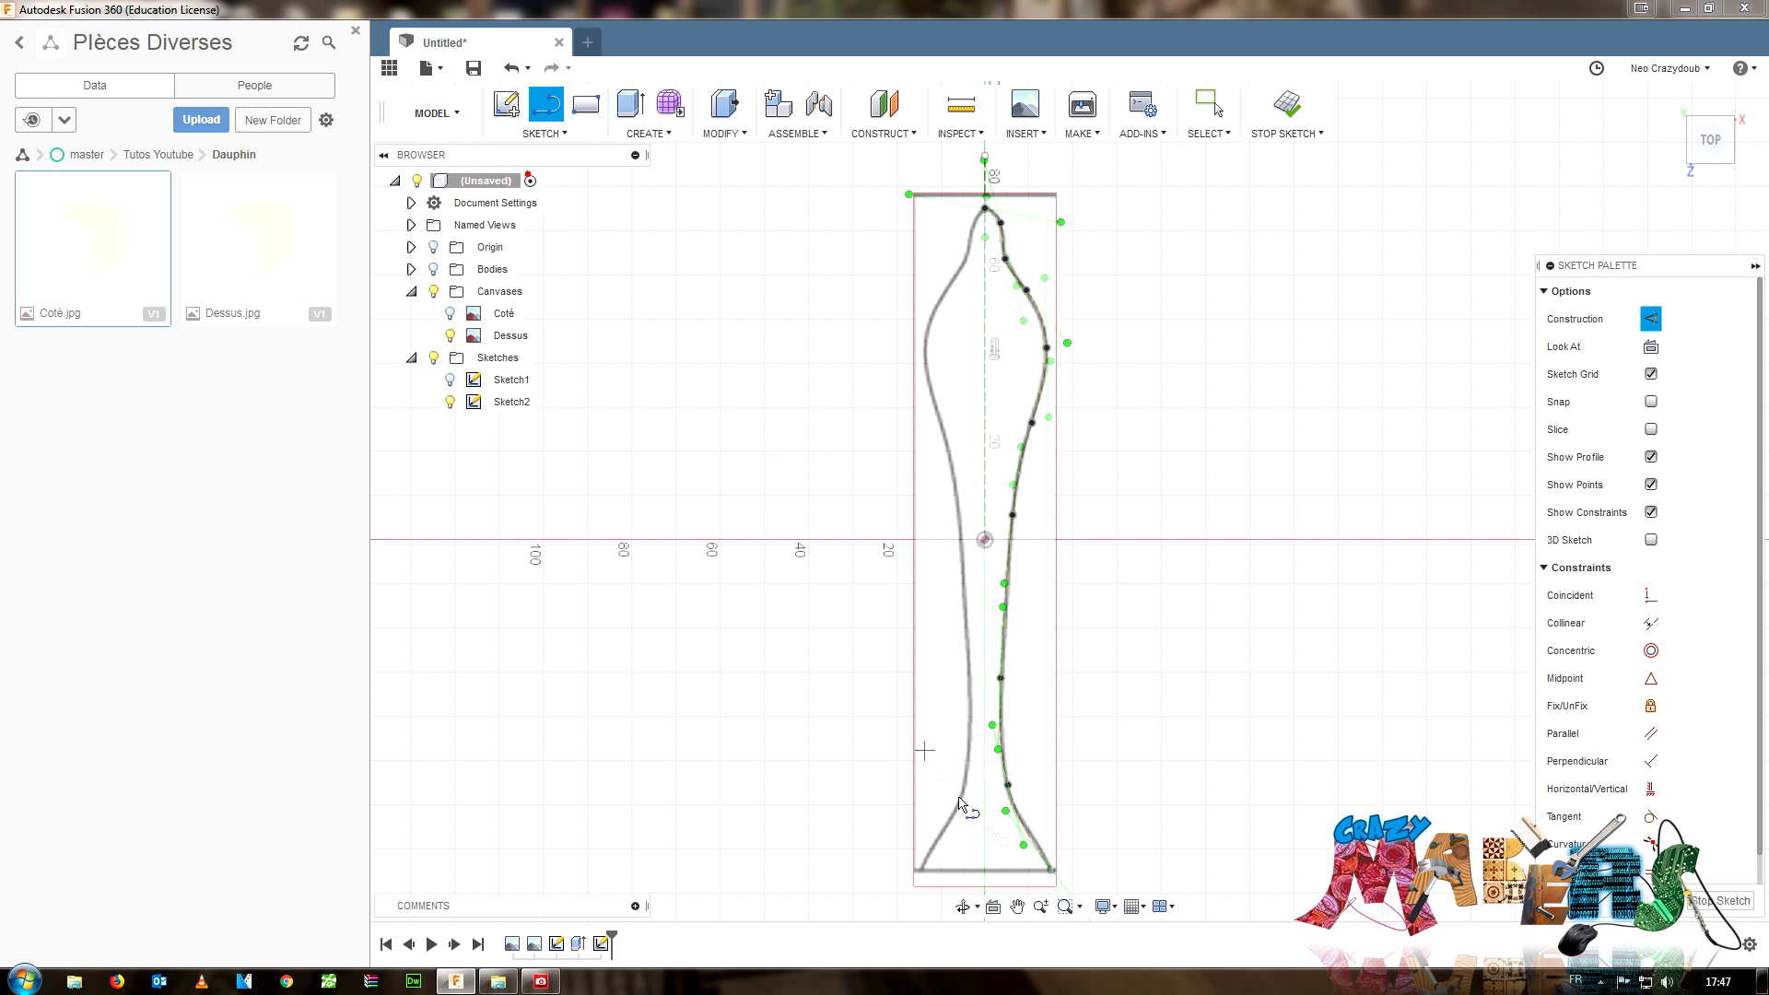
pyautogui.click(1050, 870)
pyautogui.click(985, 869)
pyautogui.press('Escape')
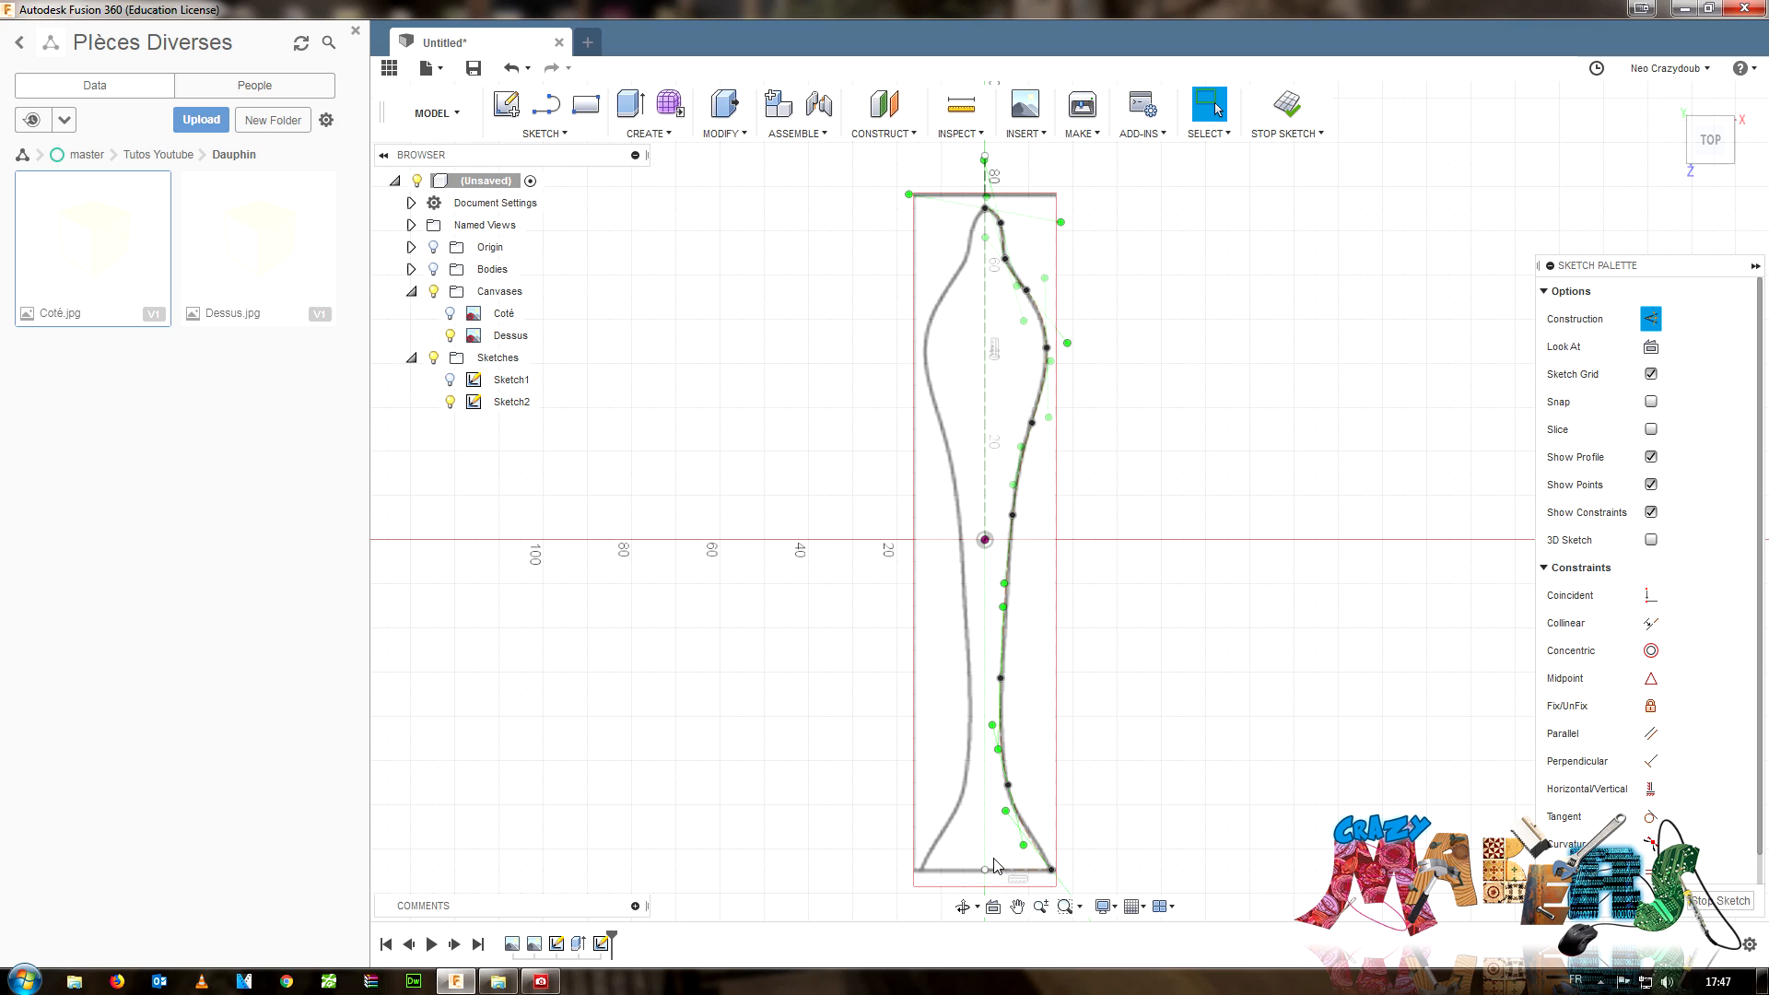
pyautogui.click(1013, 881)
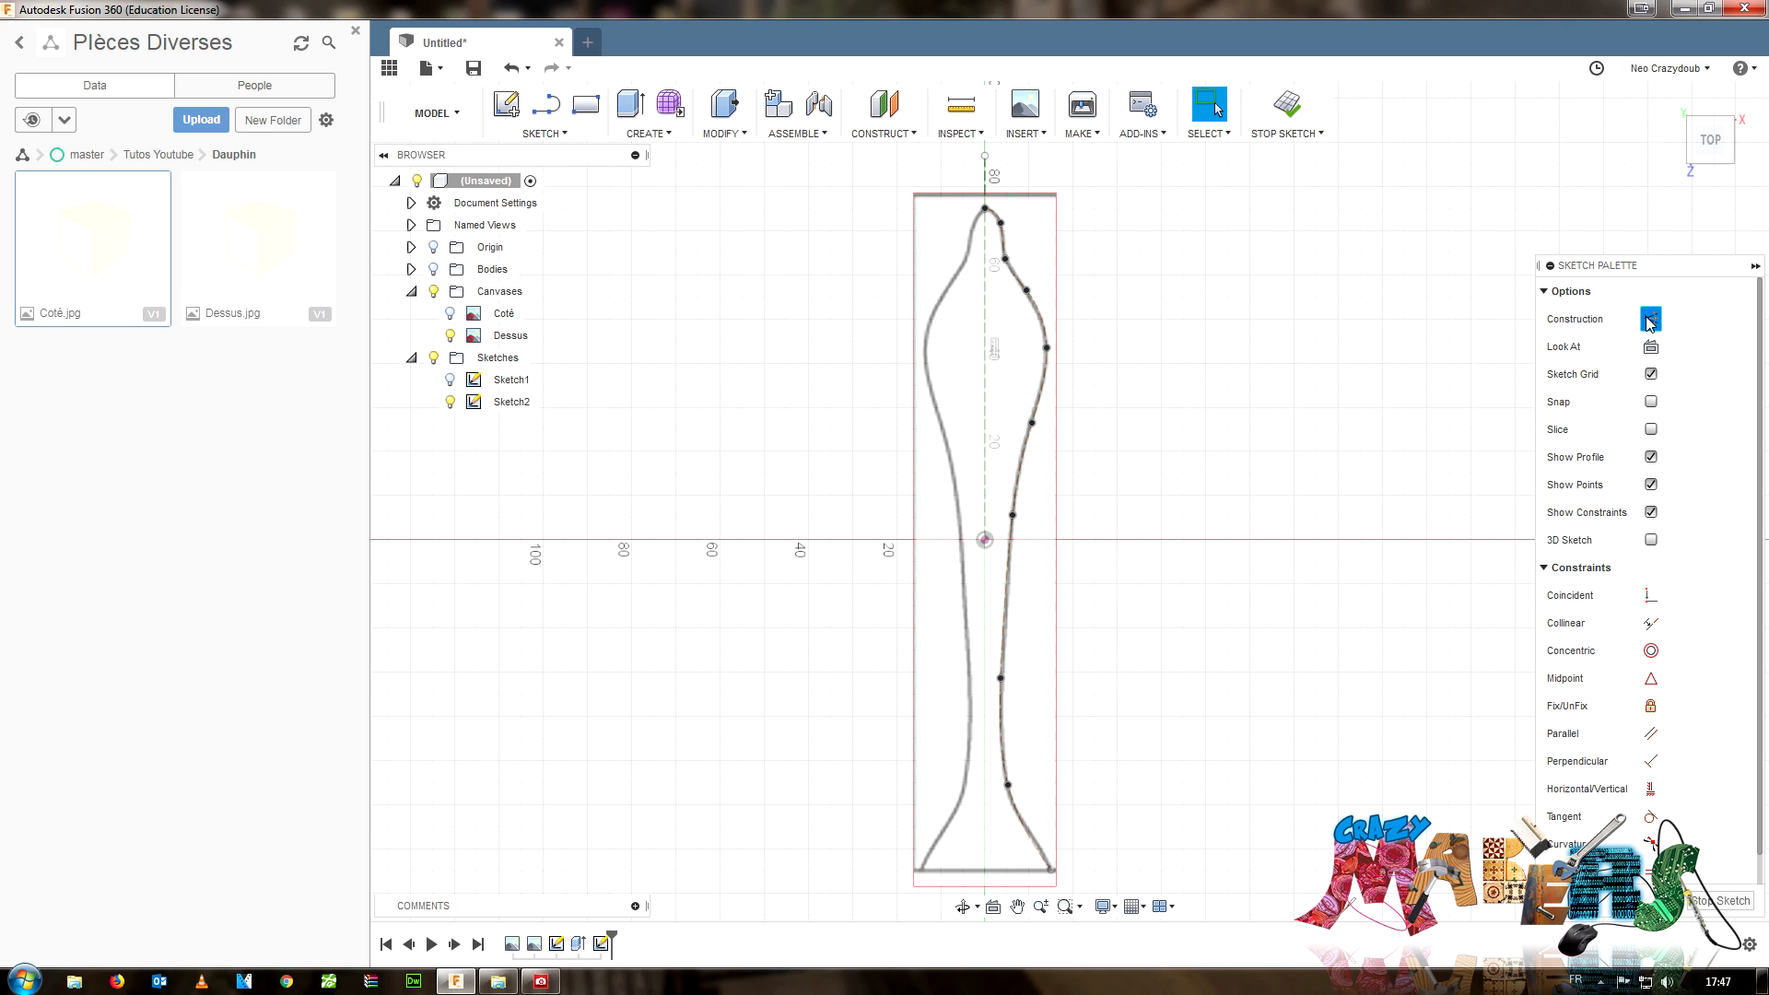
# - Draw a normal line along the tail edge from the spline's end to the dolphin's centreline
pyautogui.press('l')
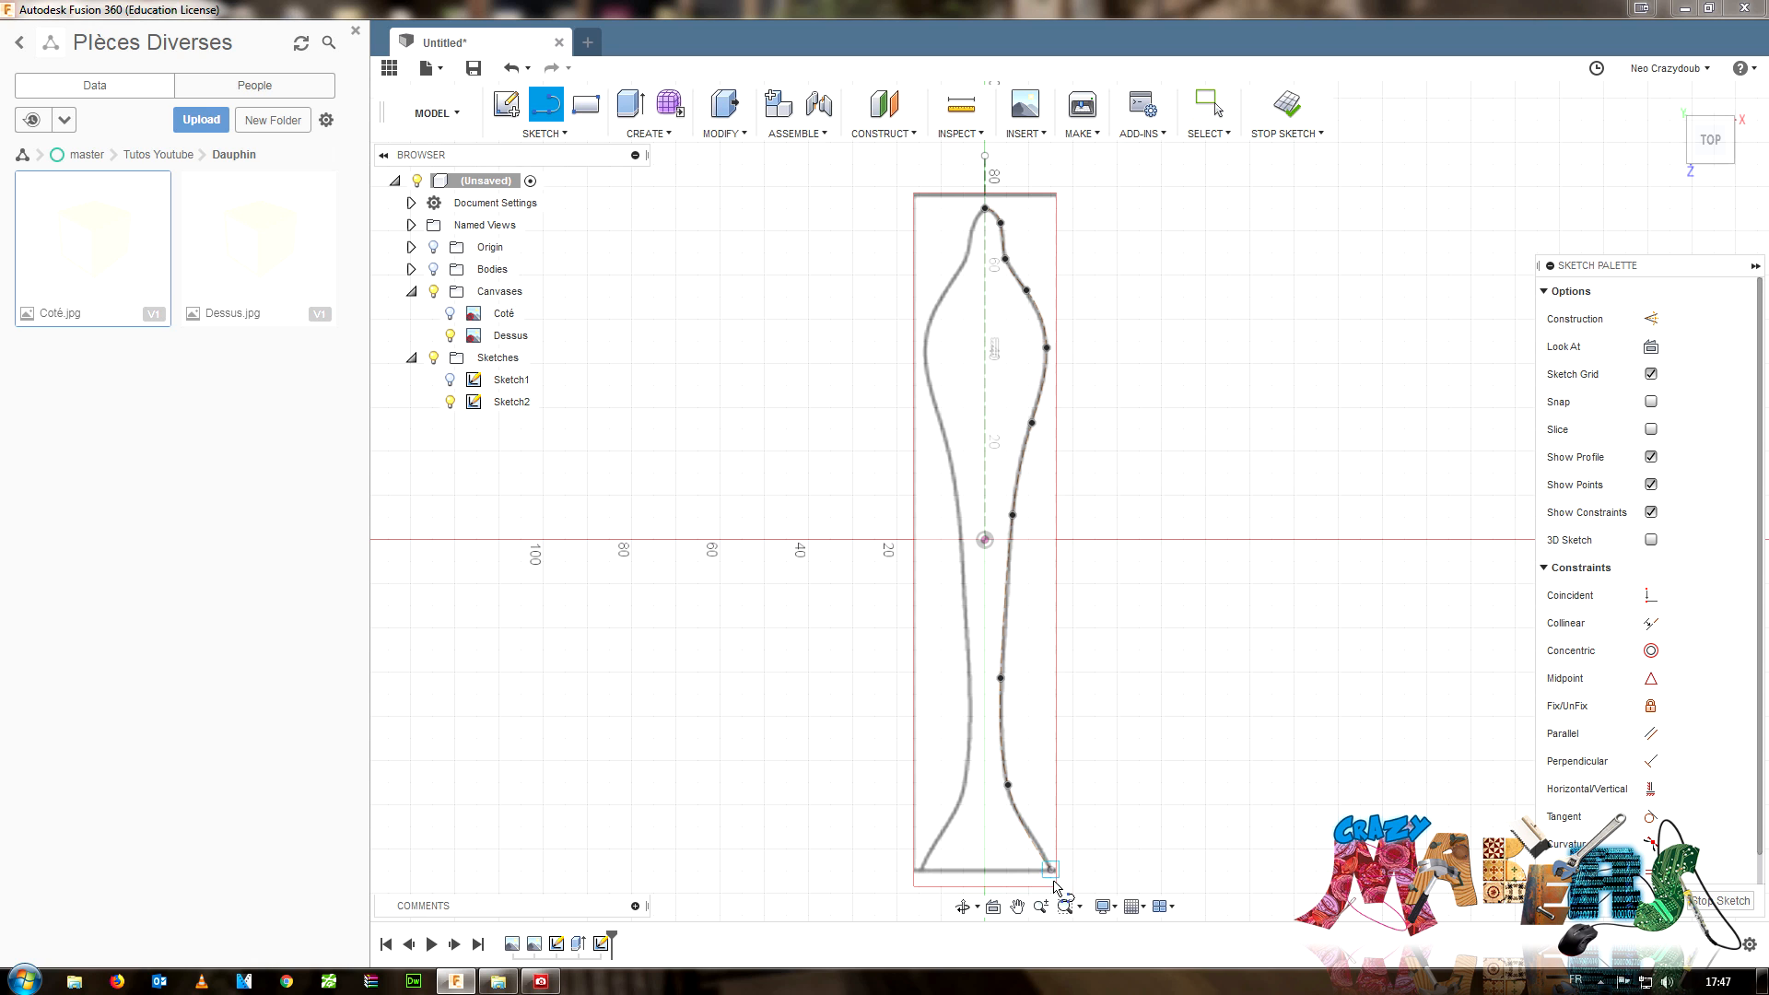
pyautogui.click(1051, 871)
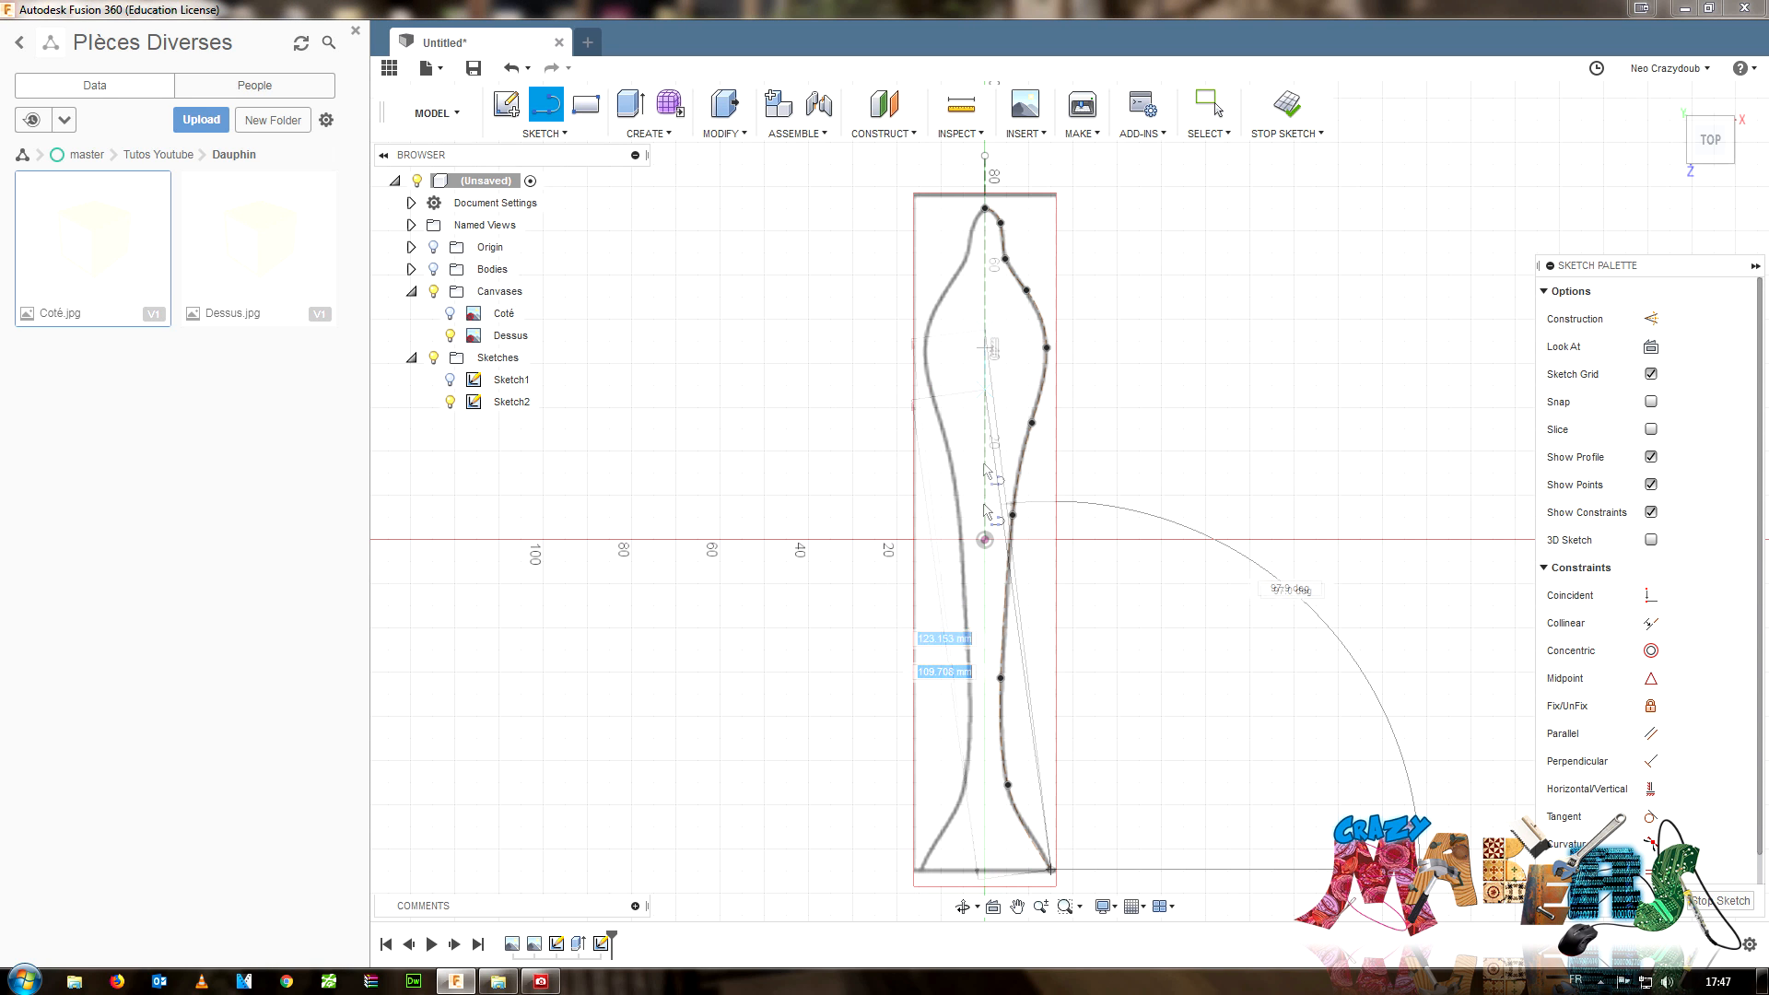
pyautogui.click(986, 870)
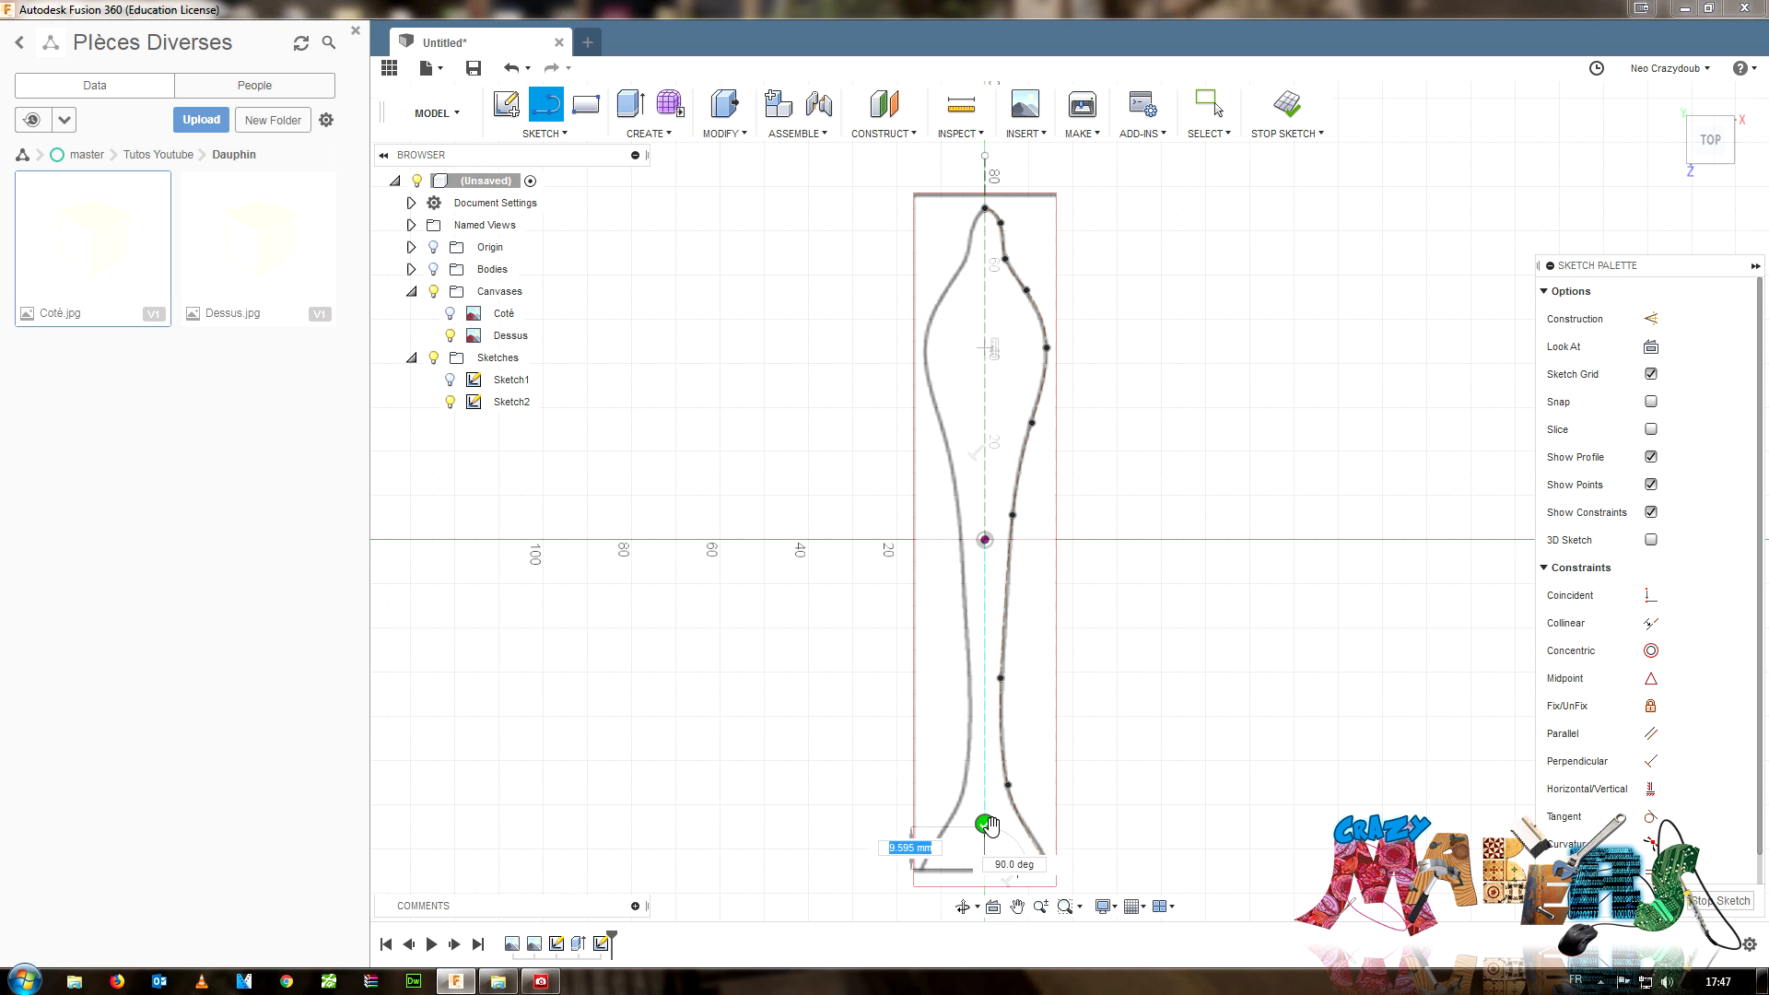
pyautogui.click(985, 822)
pyautogui.scroll(6, 1022, 239)
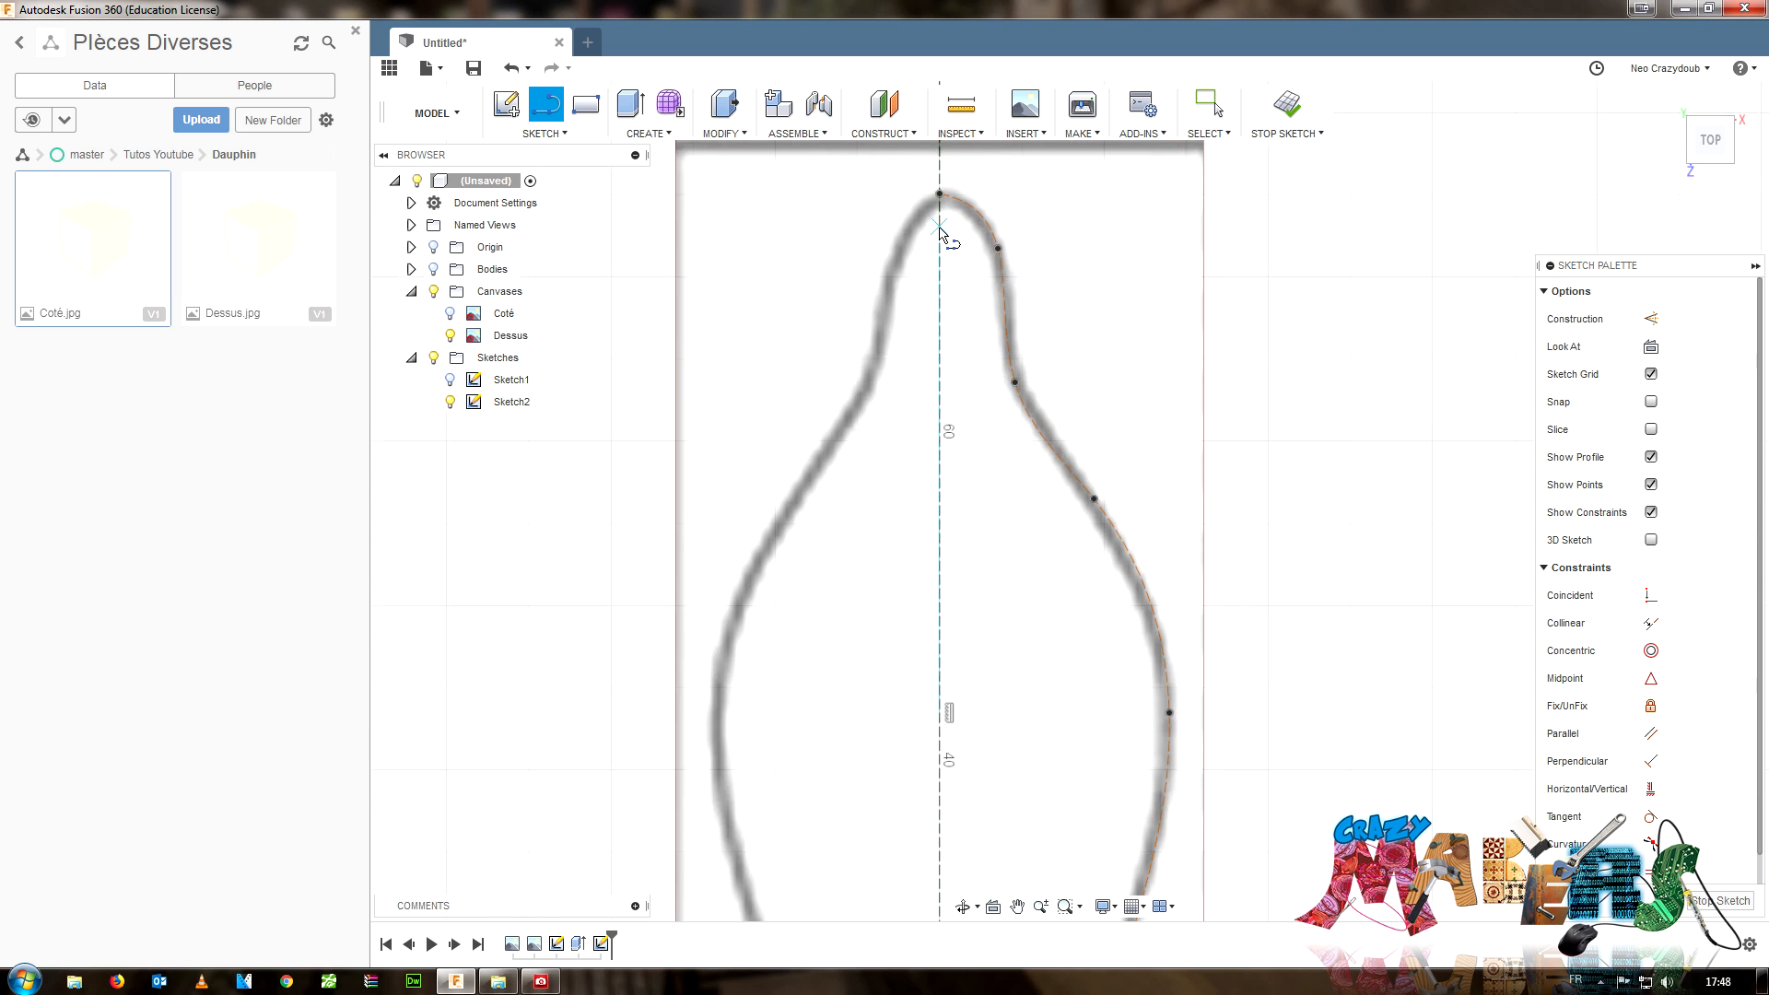
pyautogui.scroll(-3, 1073, 394)
pyautogui.press('Escape')
# - Convert the traced half-outline spline from construction to normal geometry
pyautogui.click(1081, 487)
pyautogui.moveTo(1202, 517); pyautogui.dragTo(1247, 540, button='middle')
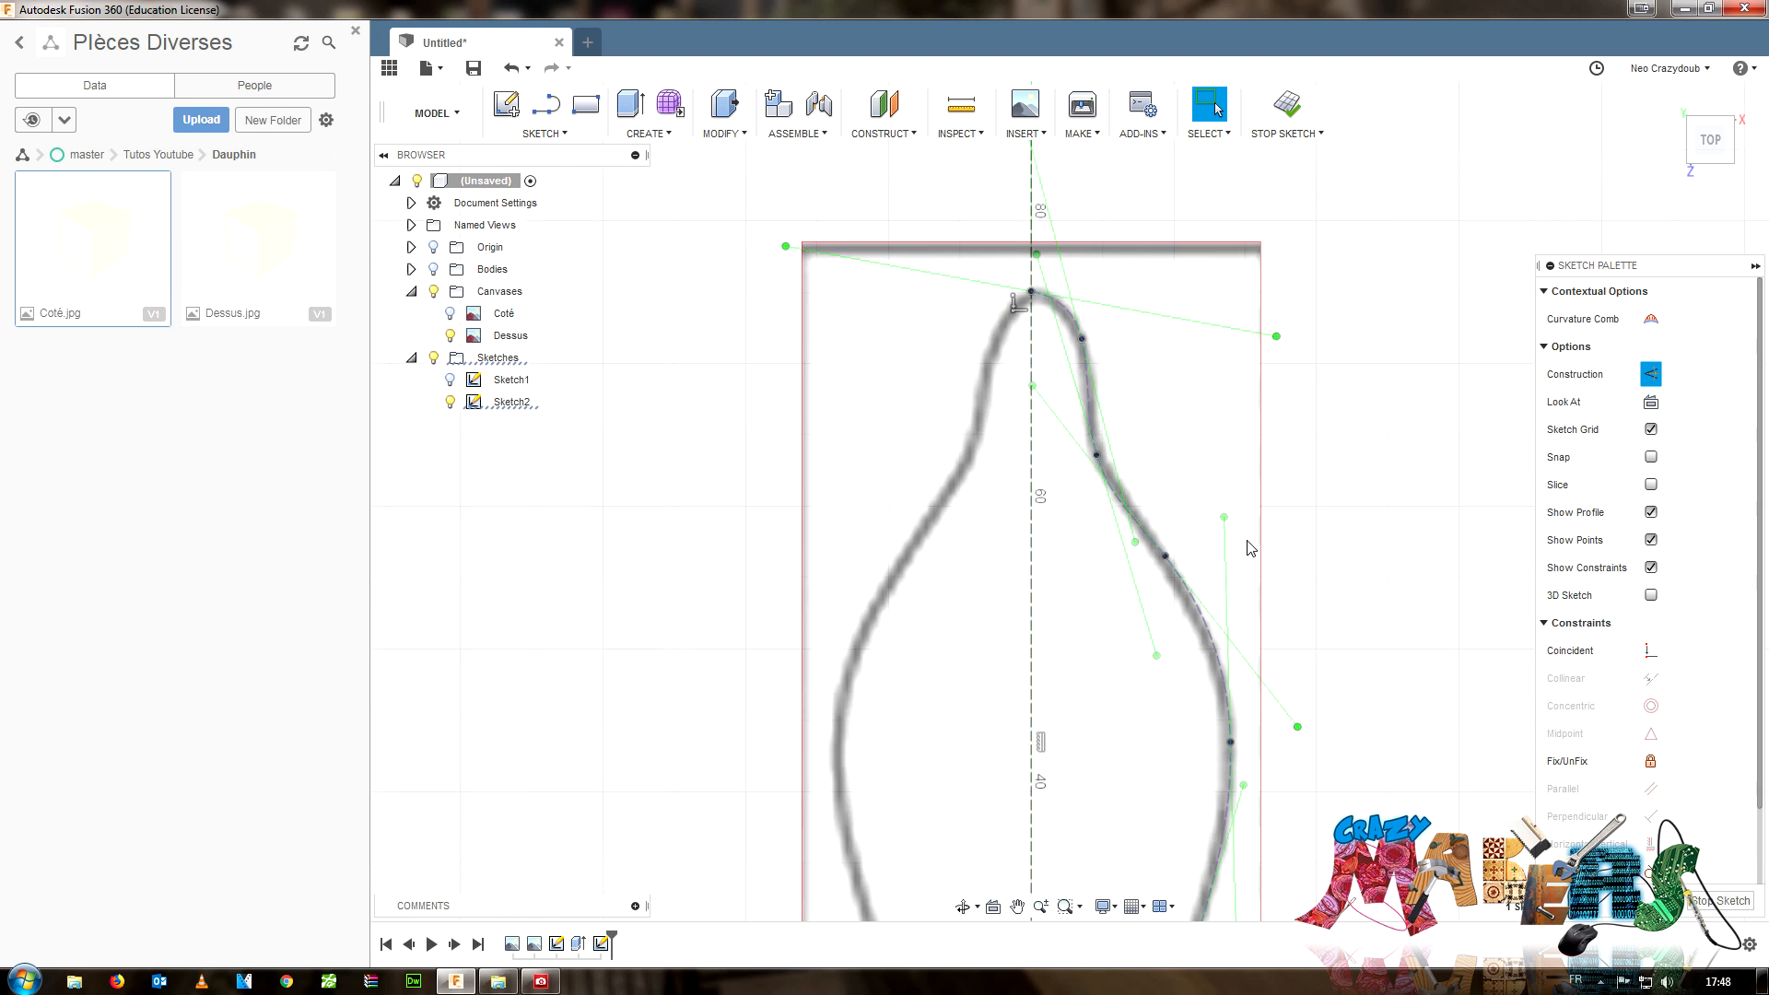
pyautogui.scroll(-3, 1250, 548)
pyautogui.press('x')
# - Mirror the half-outline spline and the tail line across the construction centreline and finish the sketch
pyautogui.moveTo(1312, 622); pyautogui.dragTo(1306, 434, button='middle')
pyautogui.scroll(-3, 1306, 434)
pyautogui.scroll(-3, 1371, 728)
pyautogui.moveTo(1370, 741); pyautogui.dragTo(1325, 723, button='middle')
pyautogui.moveTo(1439, 893); pyautogui.dragTo(1407, 784, button='middle')
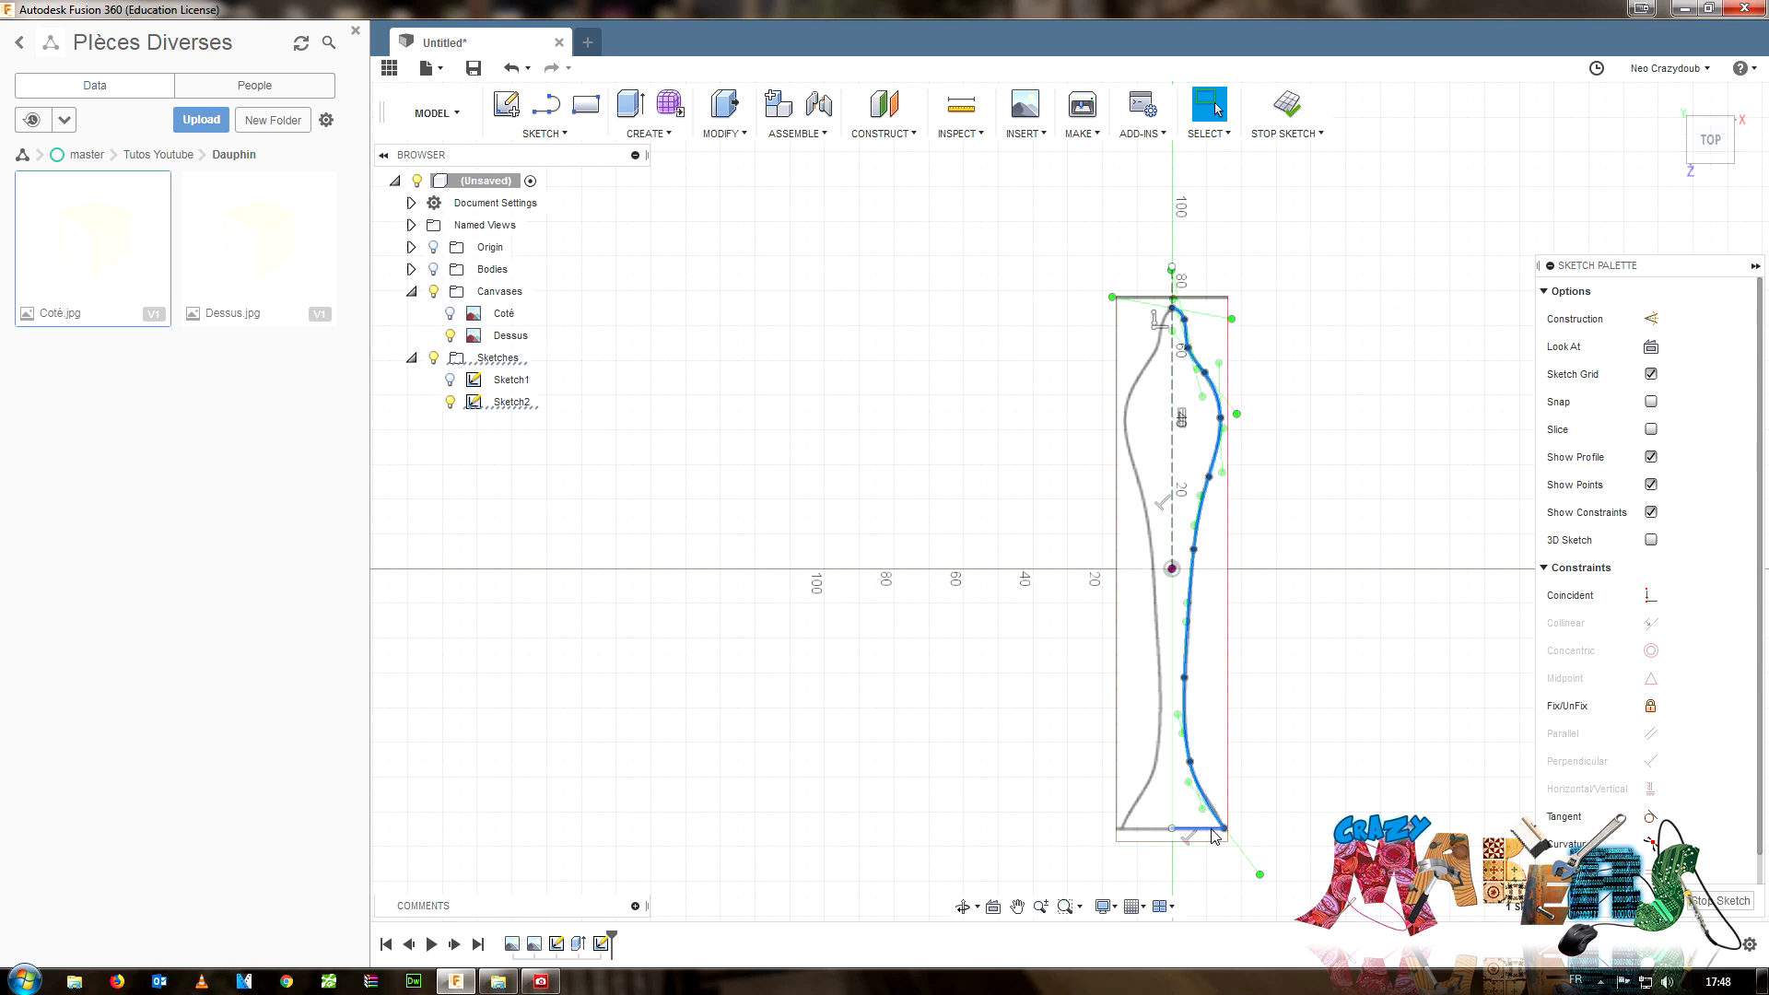
pyautogui.click(1213, 829)
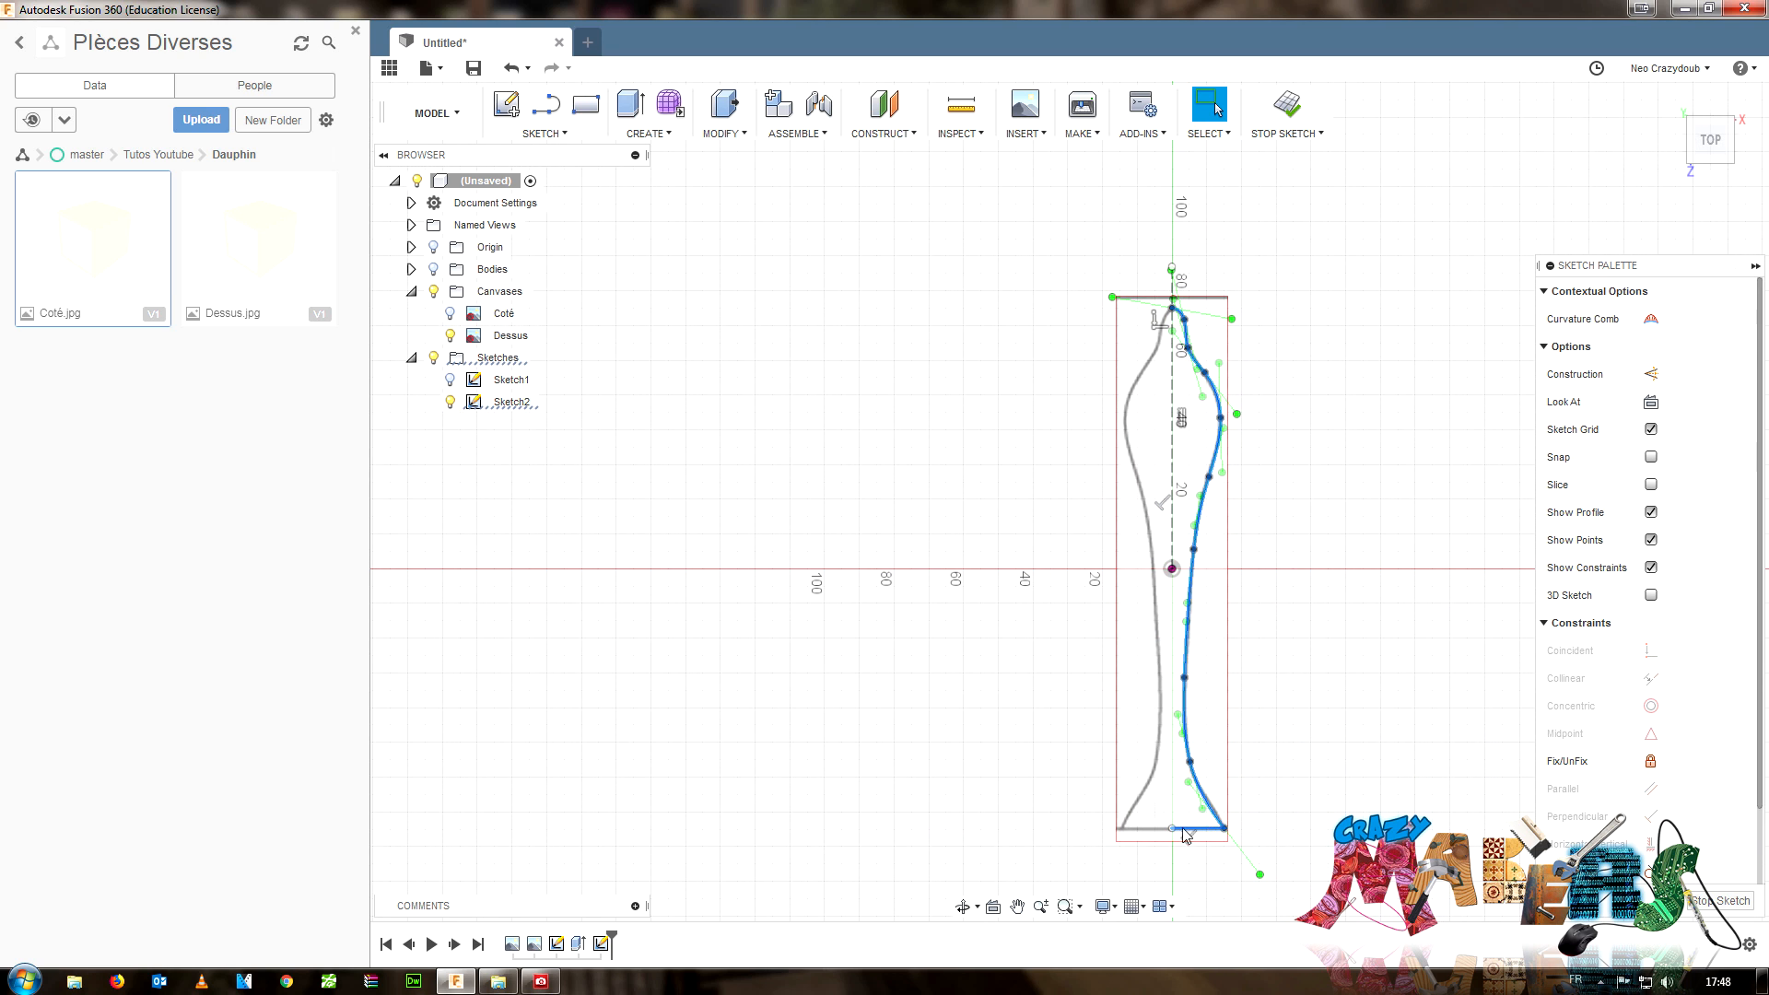
pyautogui.click(558, 134)
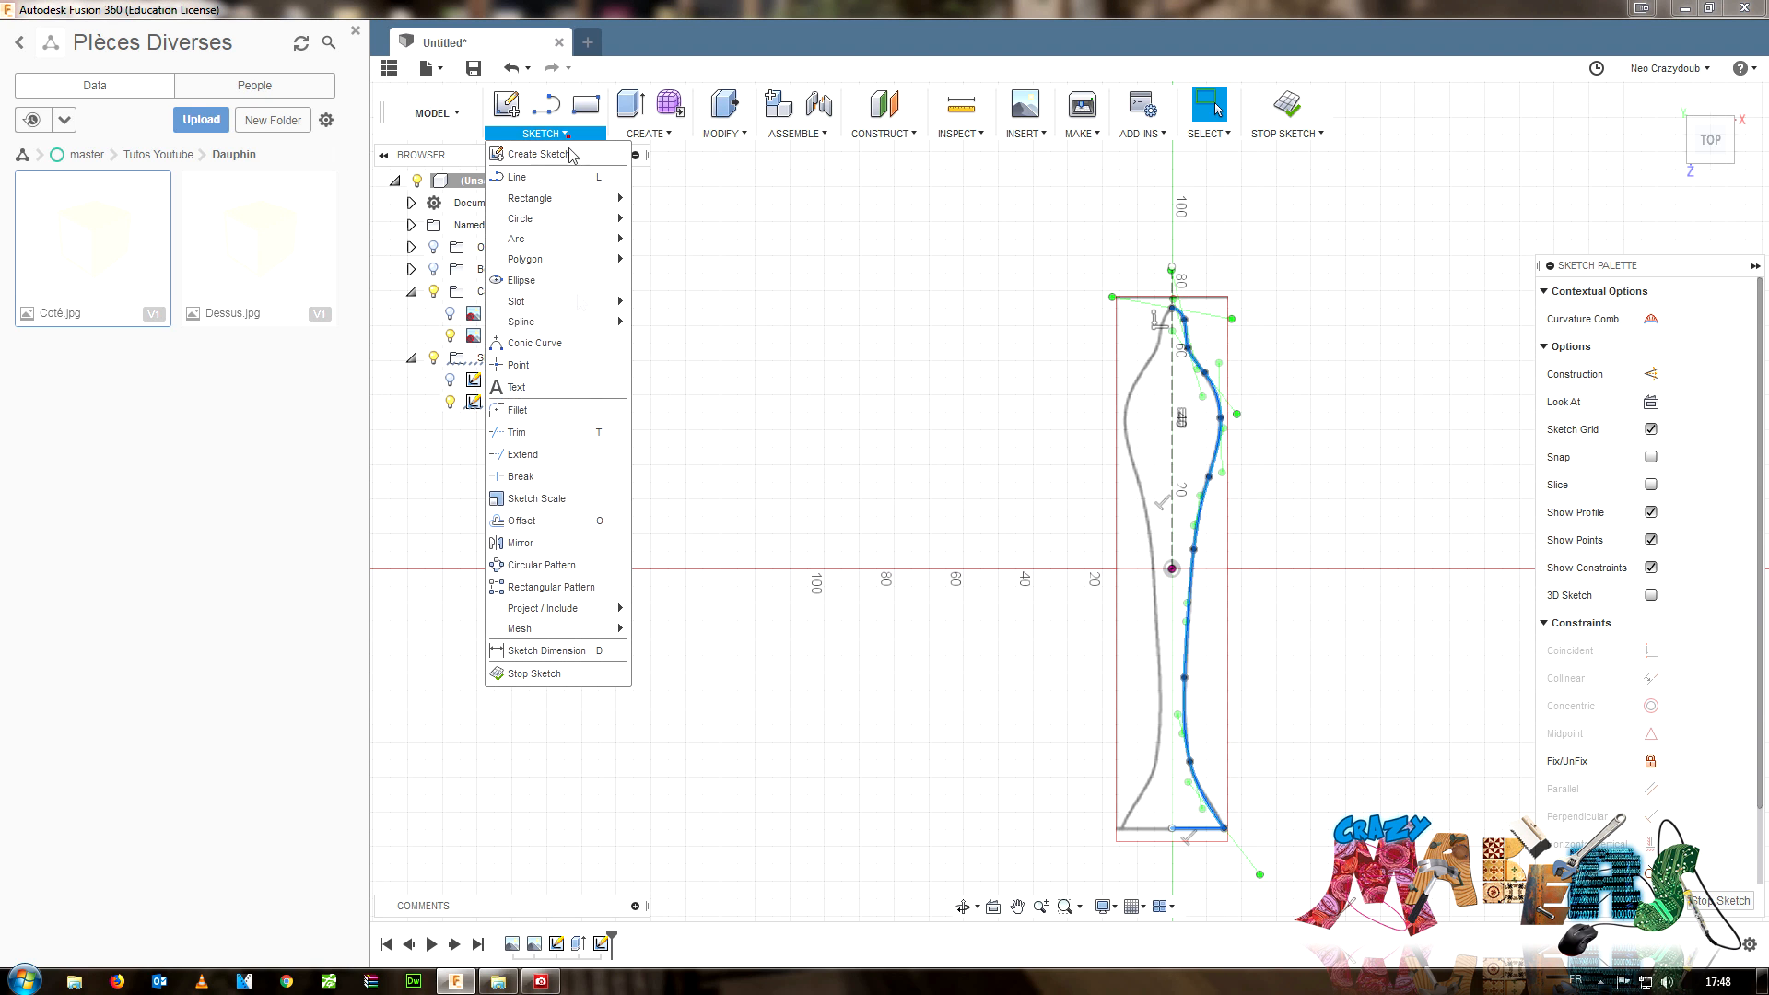
pyautogui.click(557, 544)
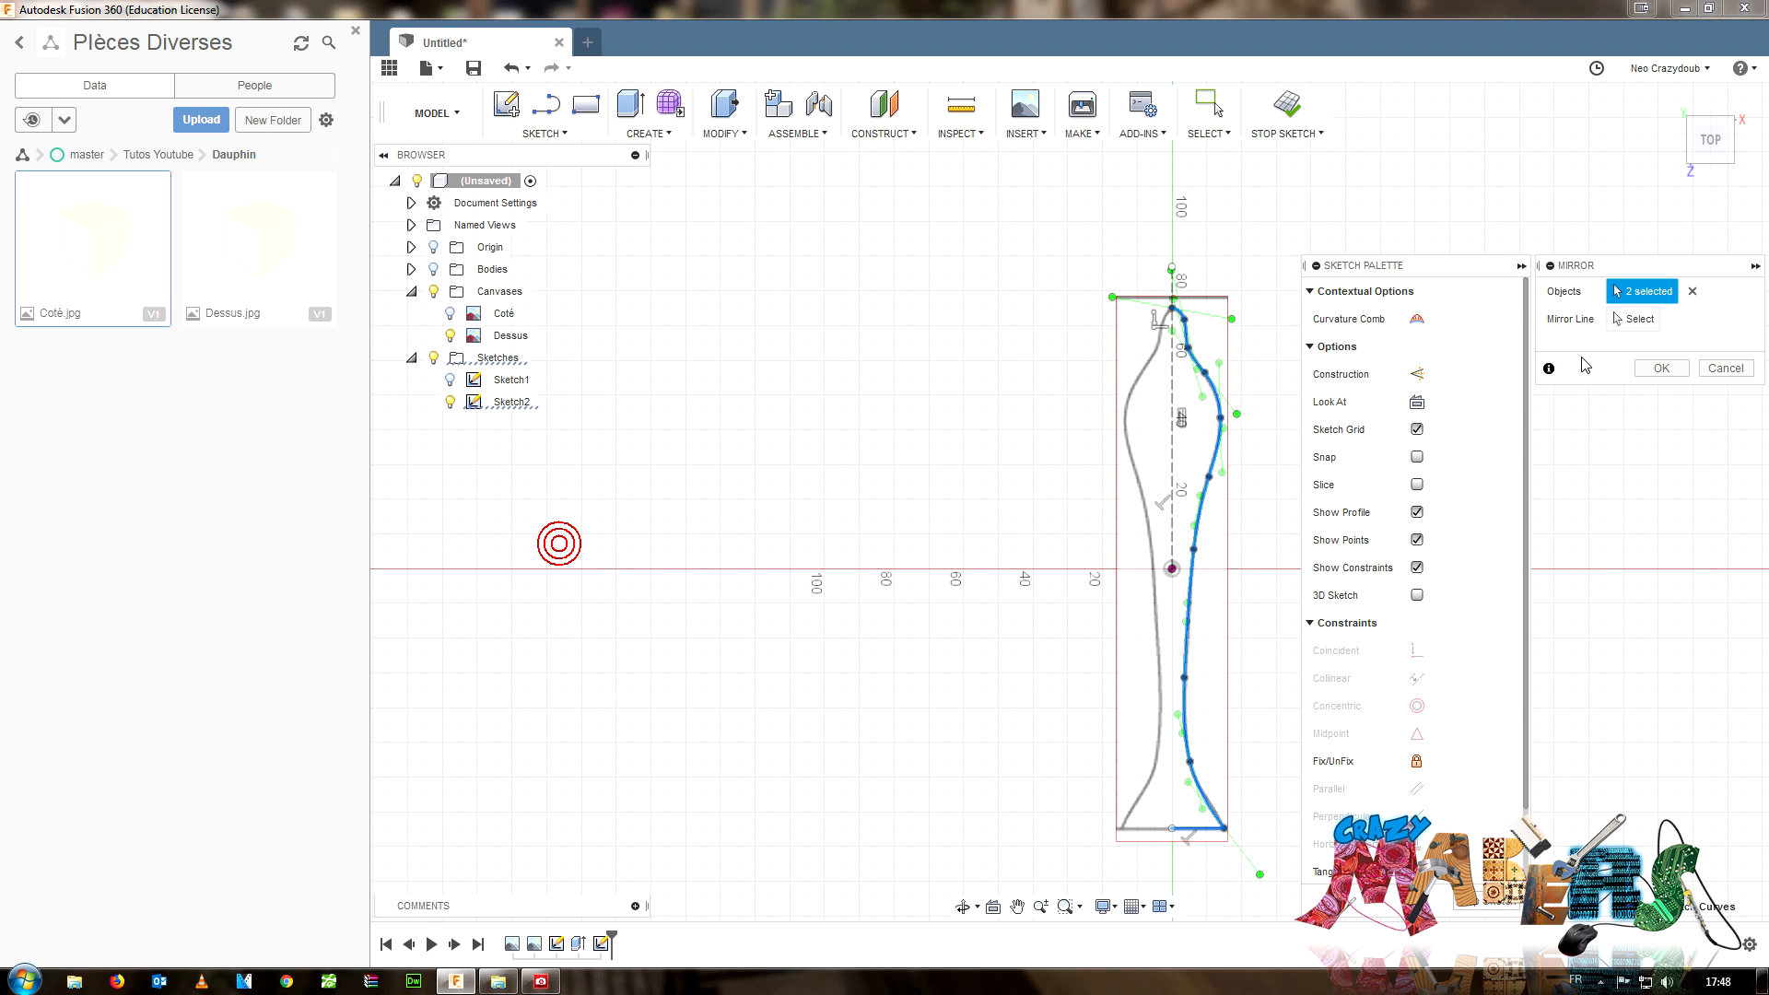
pyautogui.click(1620, 321)
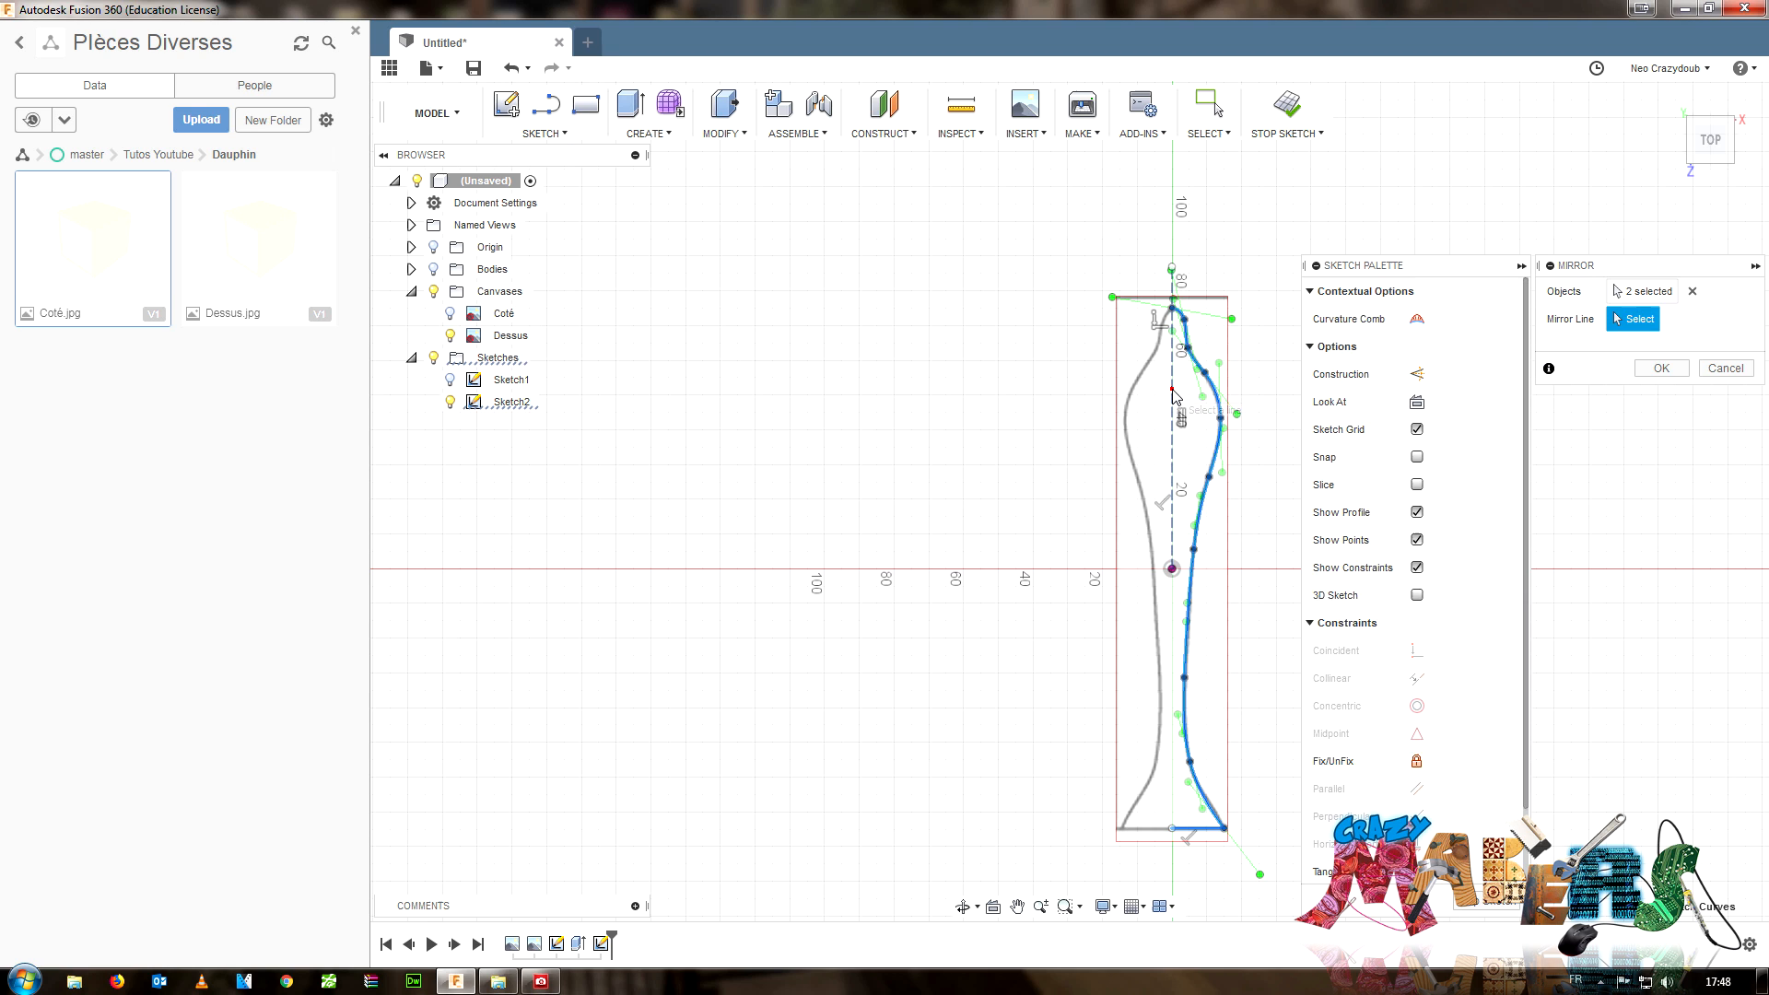
pyautogui.click(1173, 397)
pyautogui.click(1661, 369)
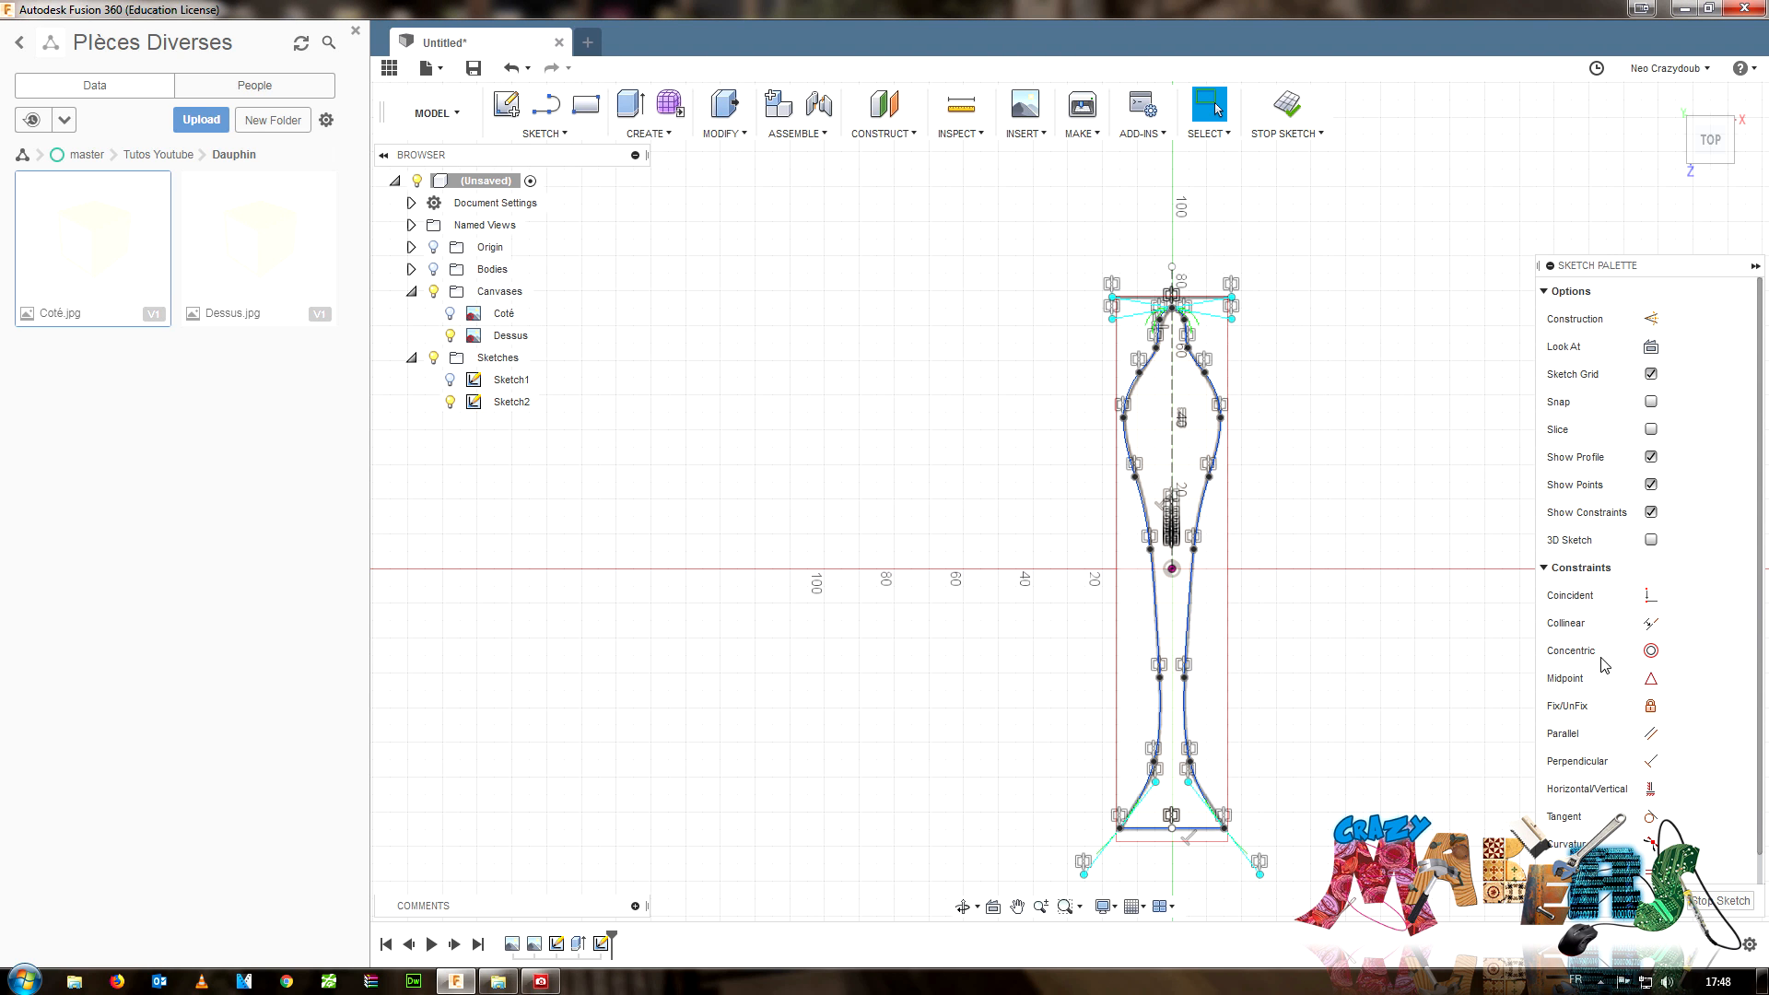
pyautogui.click(1725, 907)
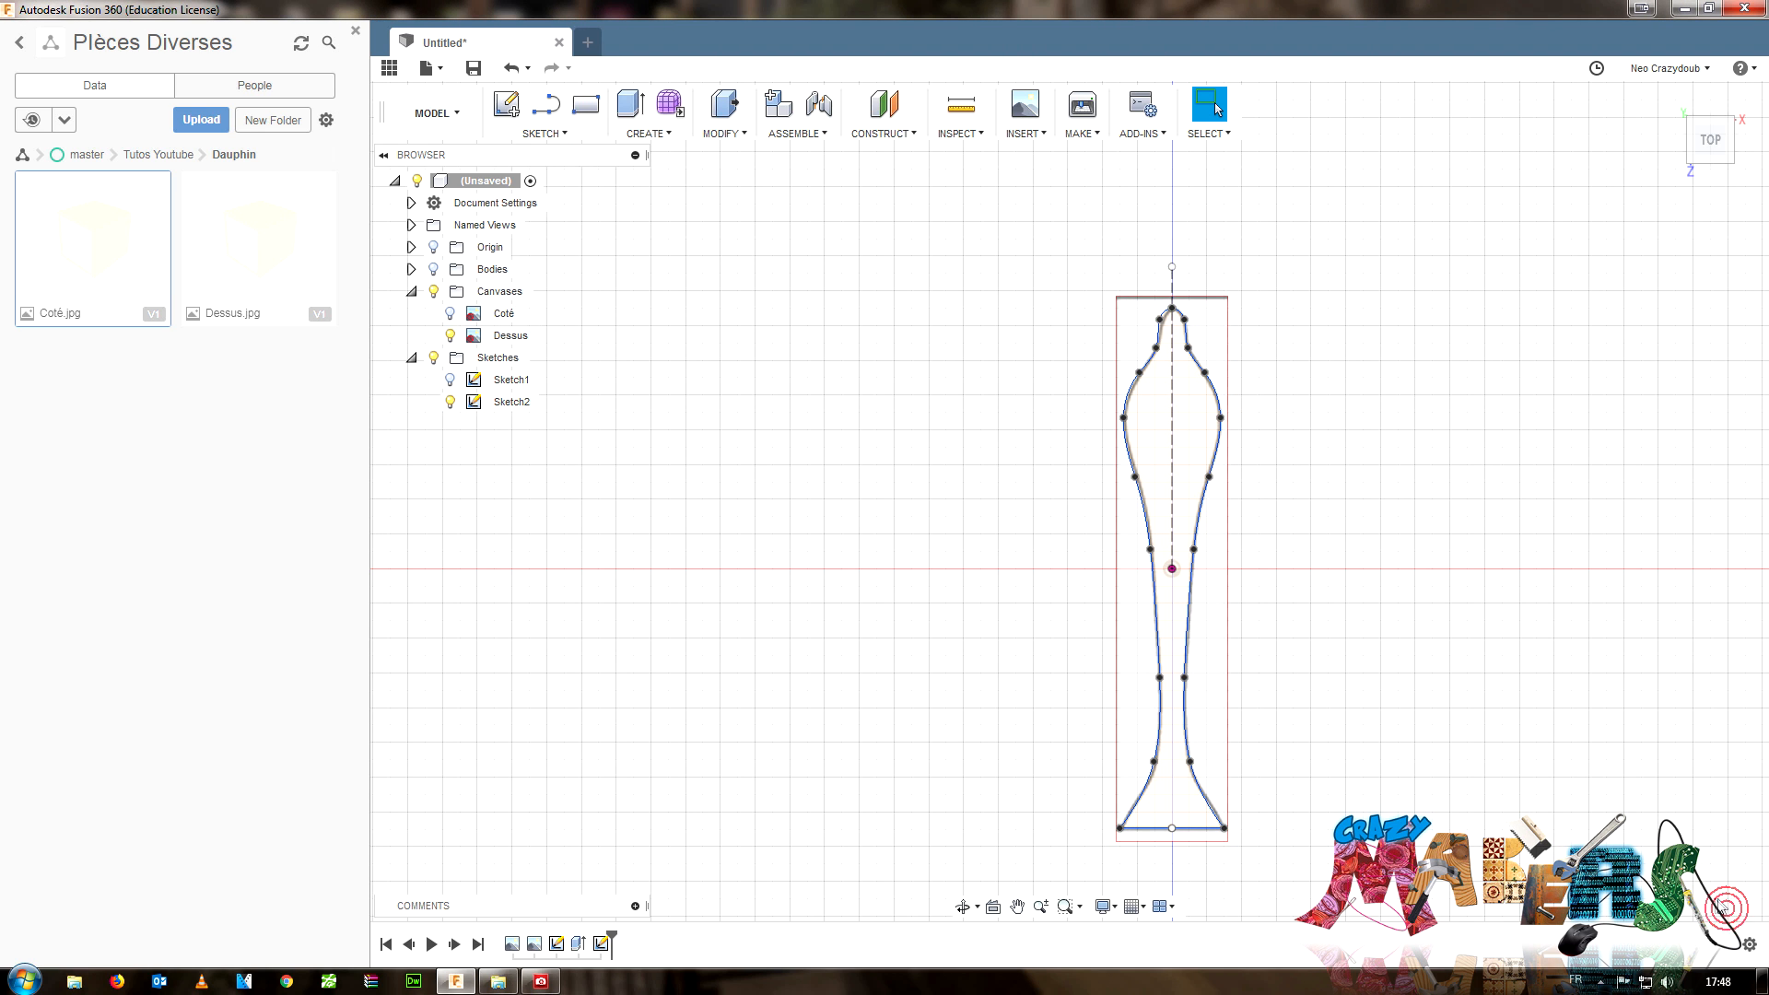
# - Show the bodies again and compare the extruded dolphin with the mirrored top outline around the snout
pyautogui.scroll(1, 1239, 686)
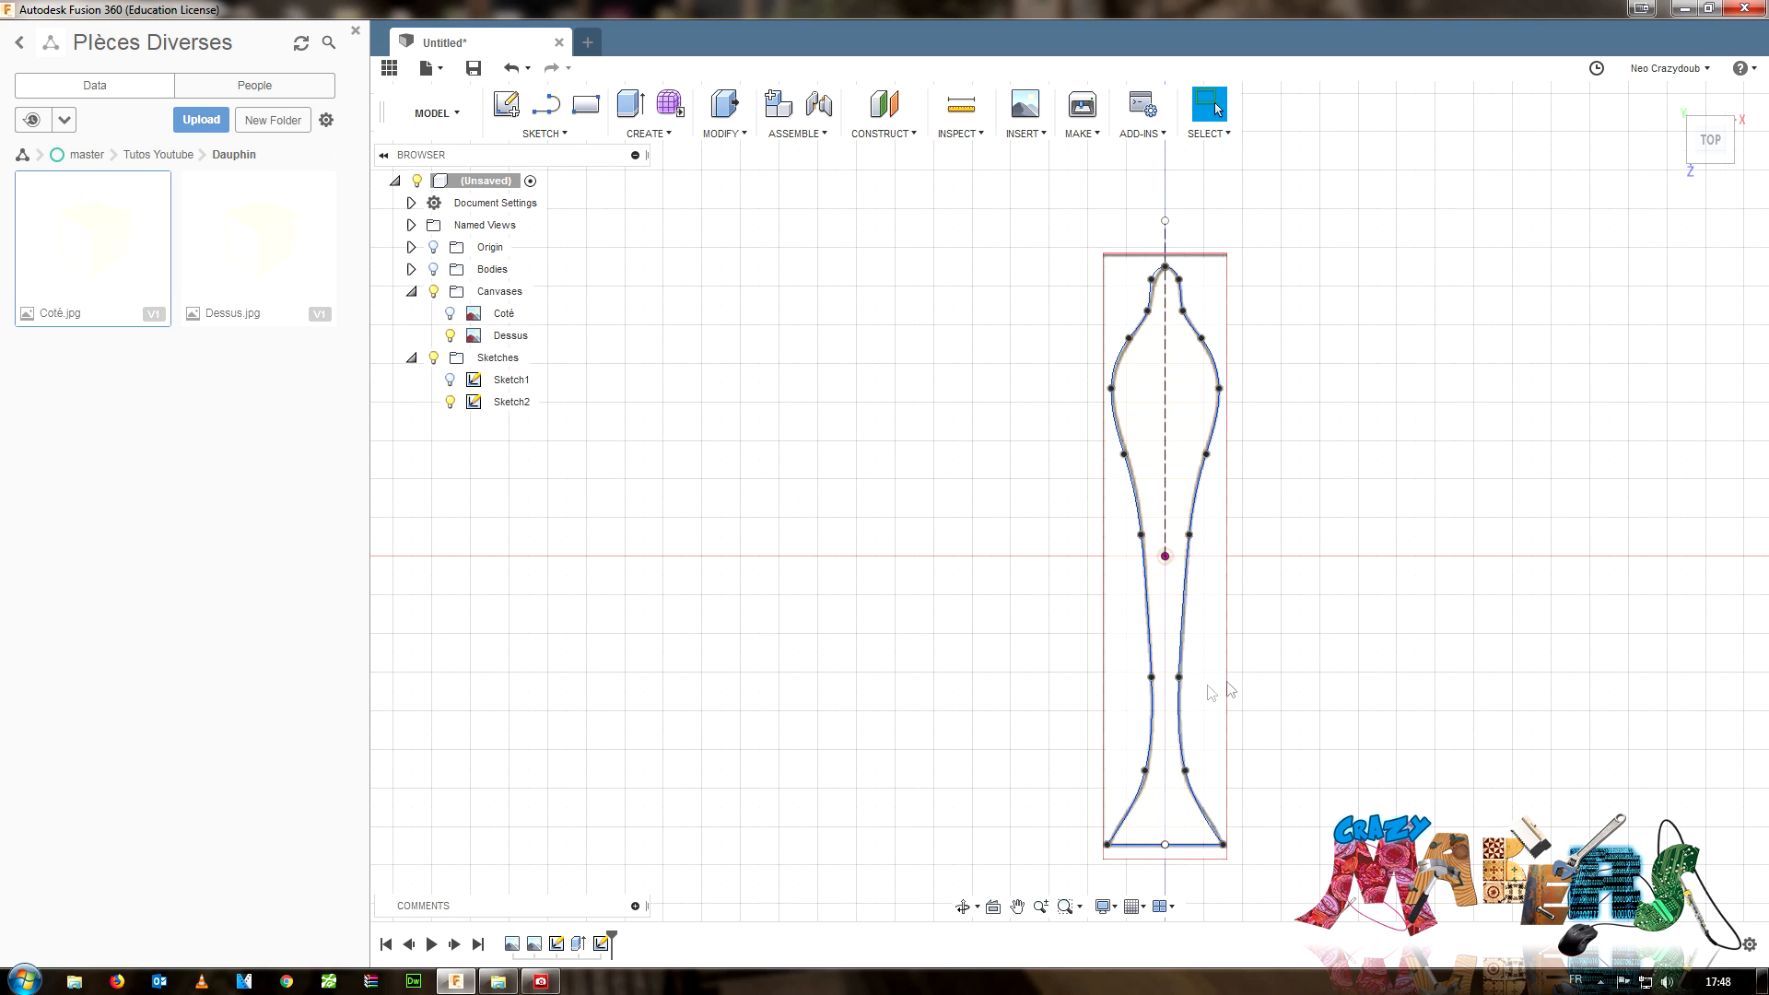
pyautogui.scroll(3, 1202, 636)
pyautogui.scroll(-4, 1190, 645)
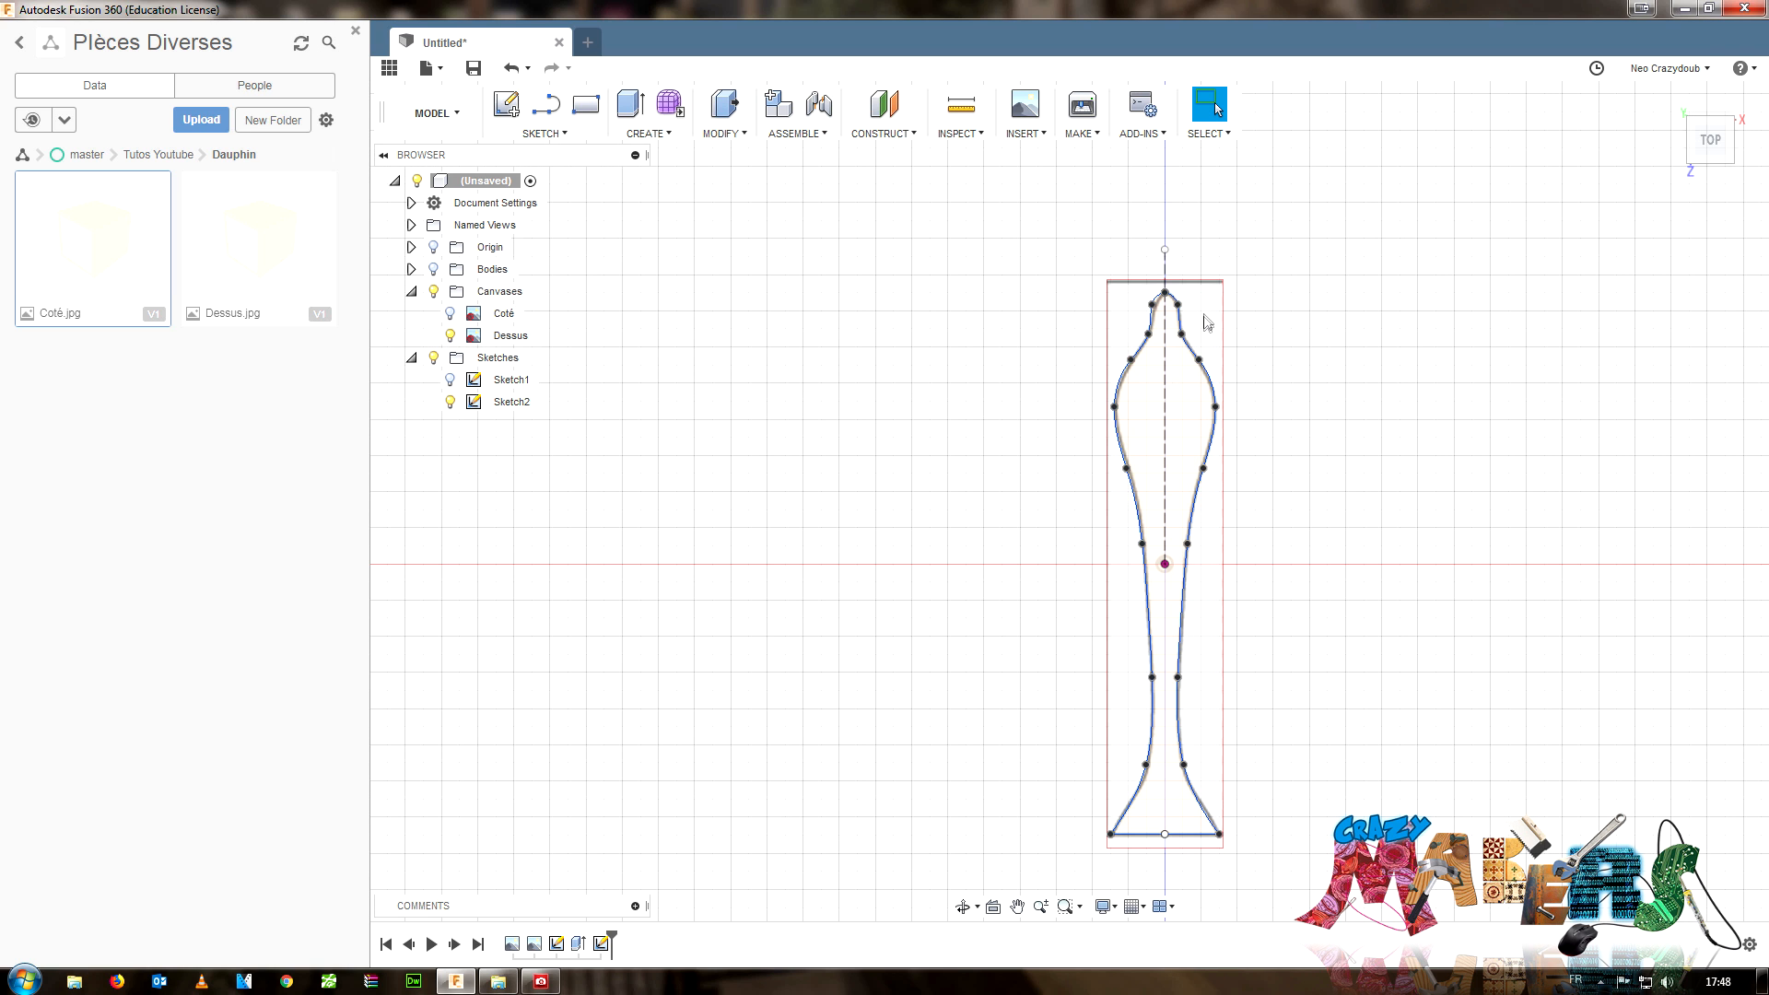
pyautogui.click(433, 269)
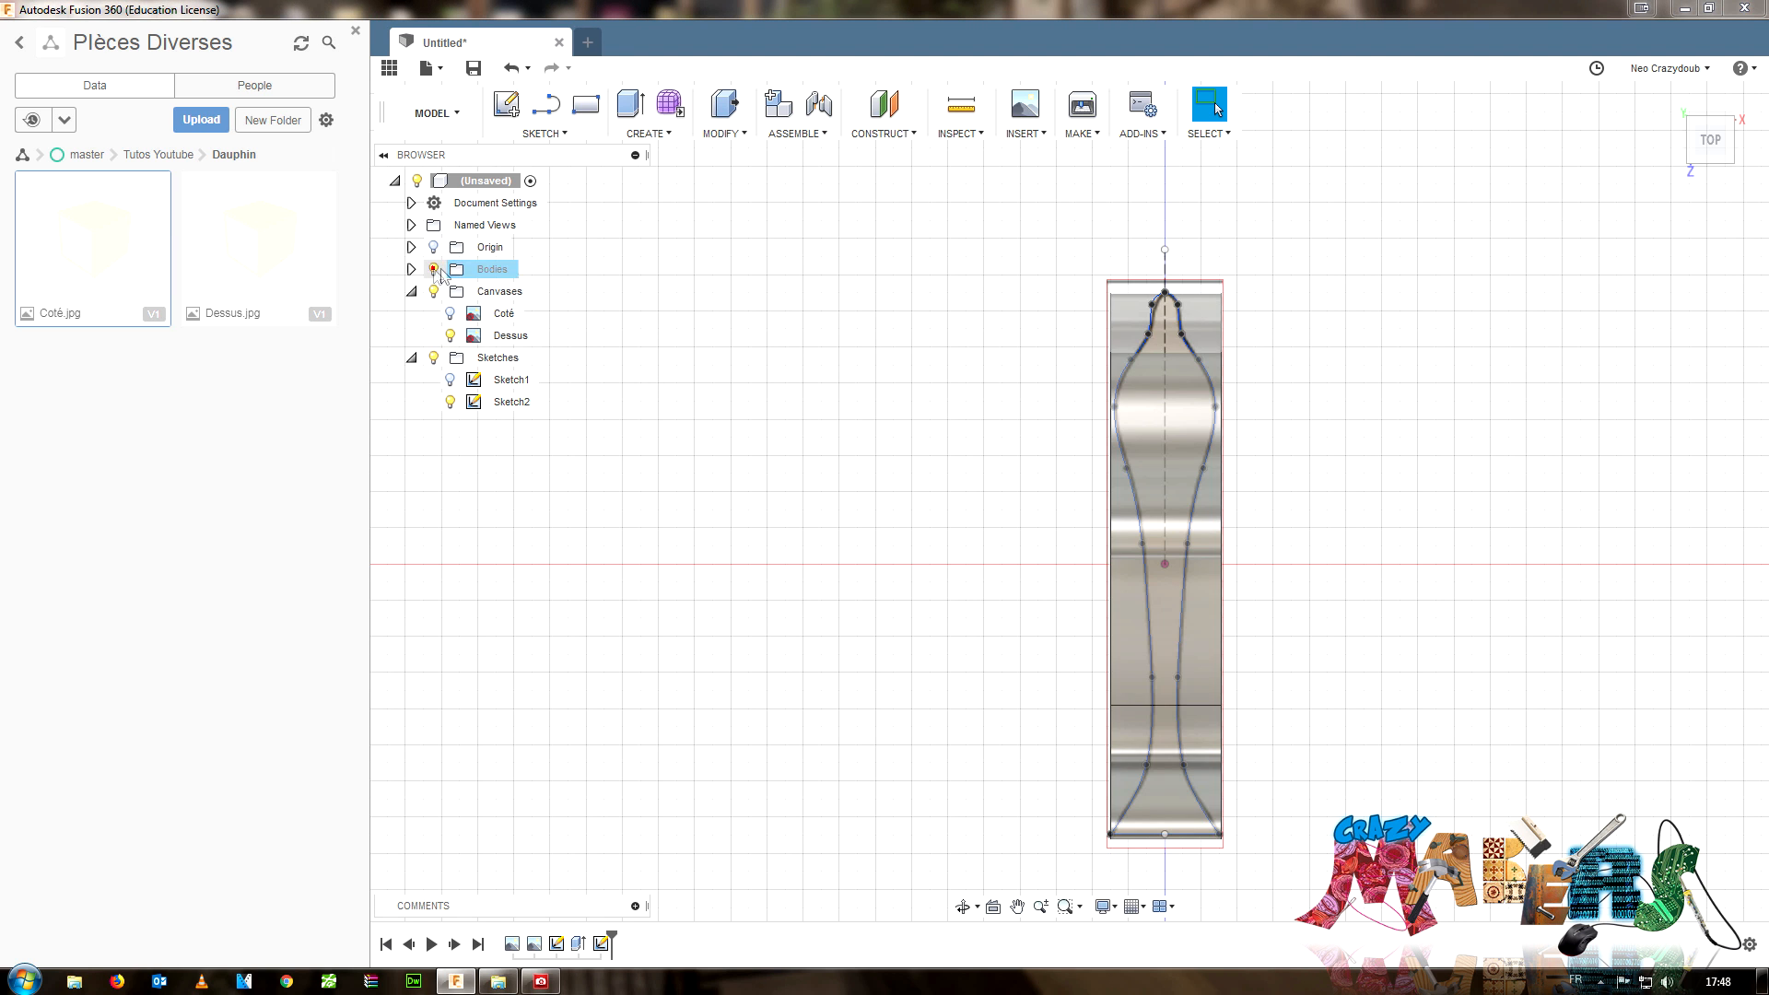
pyautogui.scroll(8, 1212, 318)
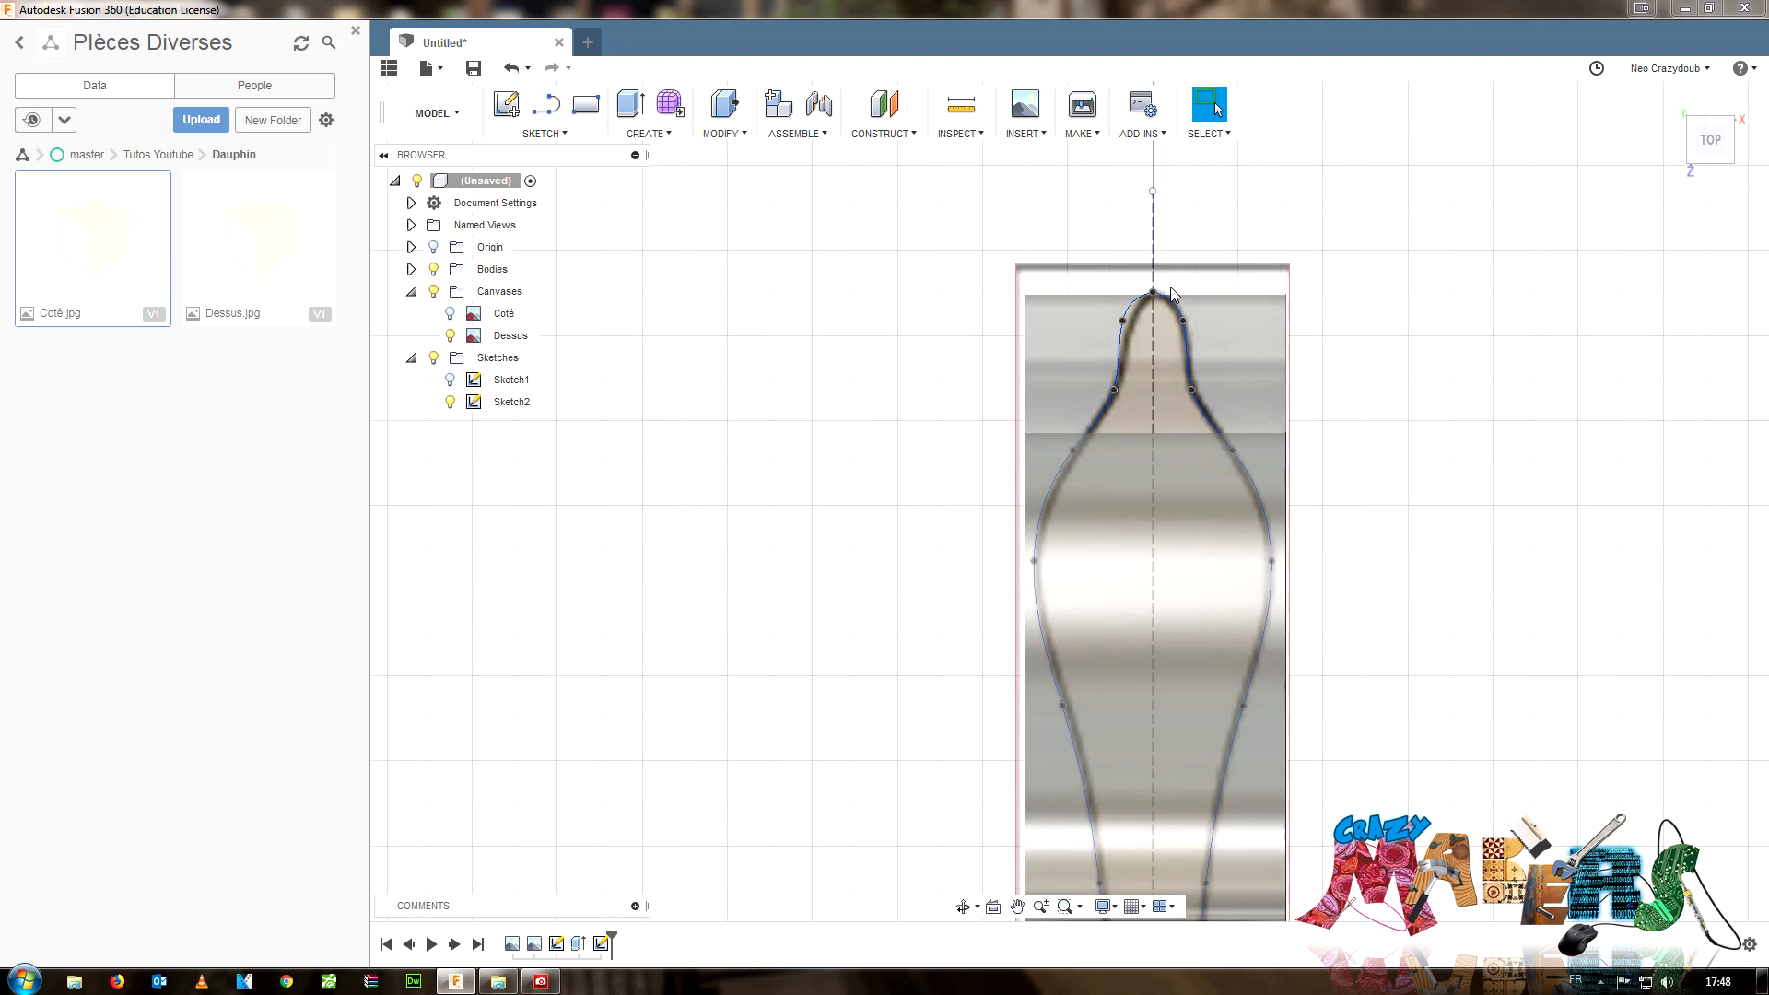
pyautogui.scroll(-8, 1146, 324)
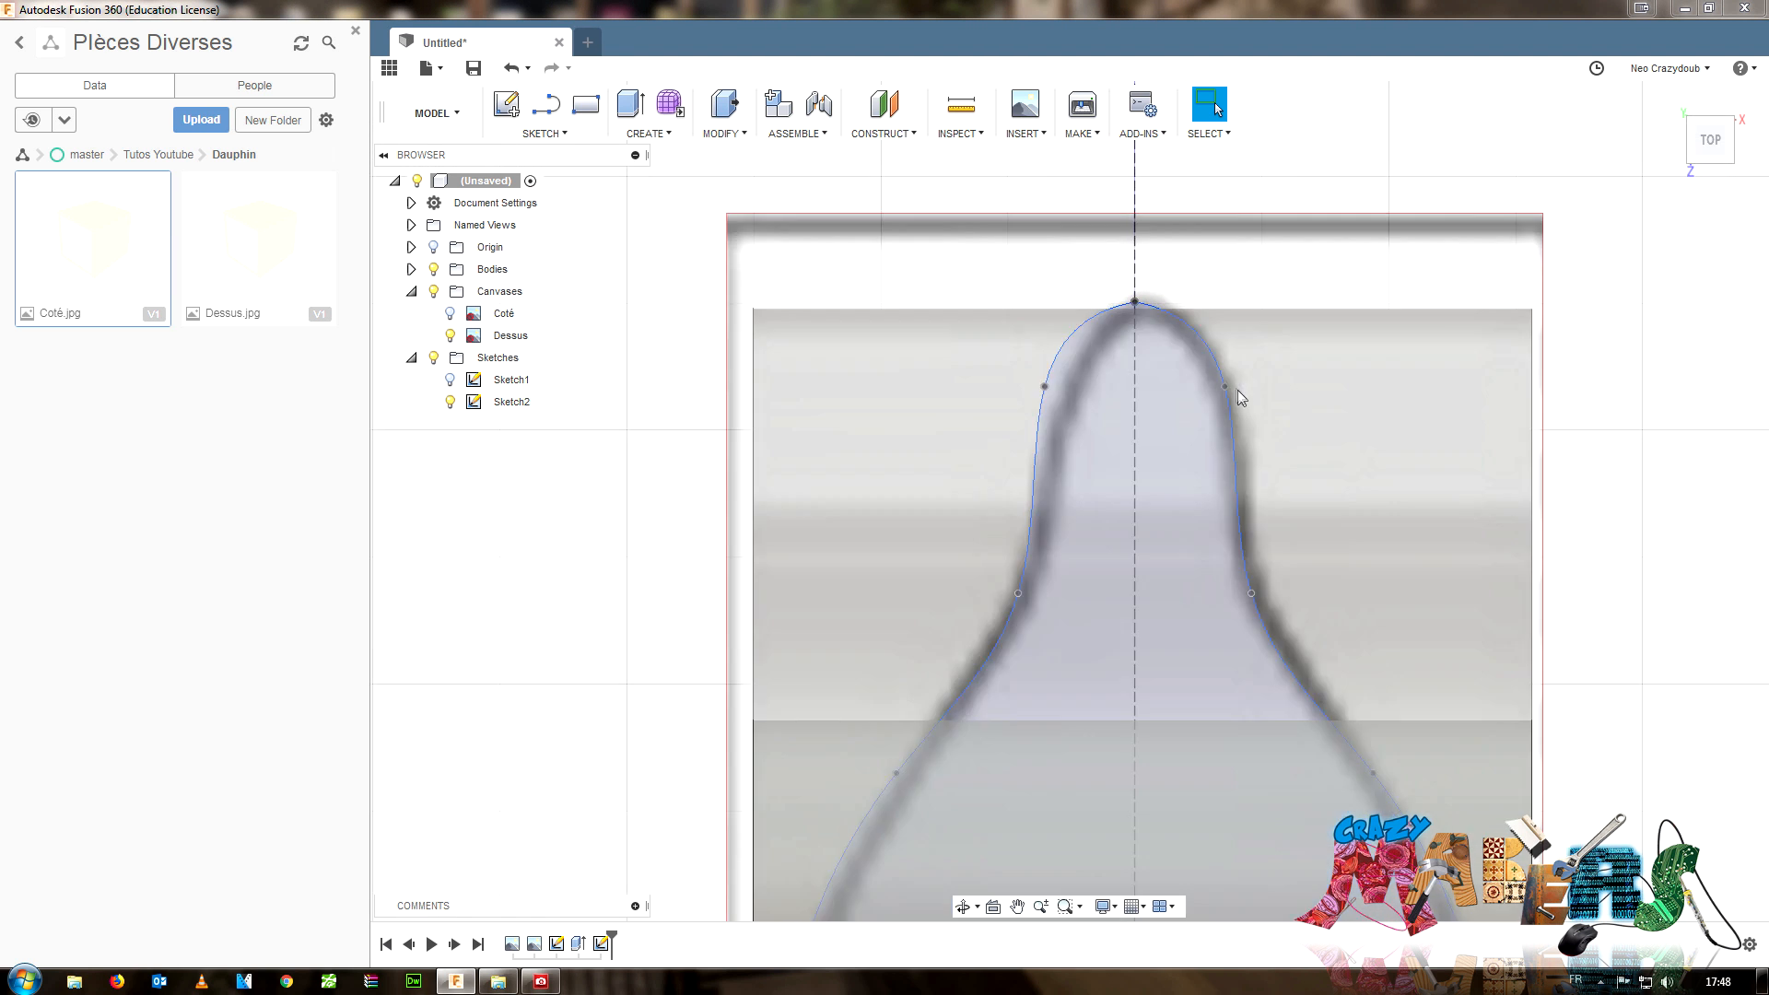
pyautogui.scroll(-6, 1475, 710)
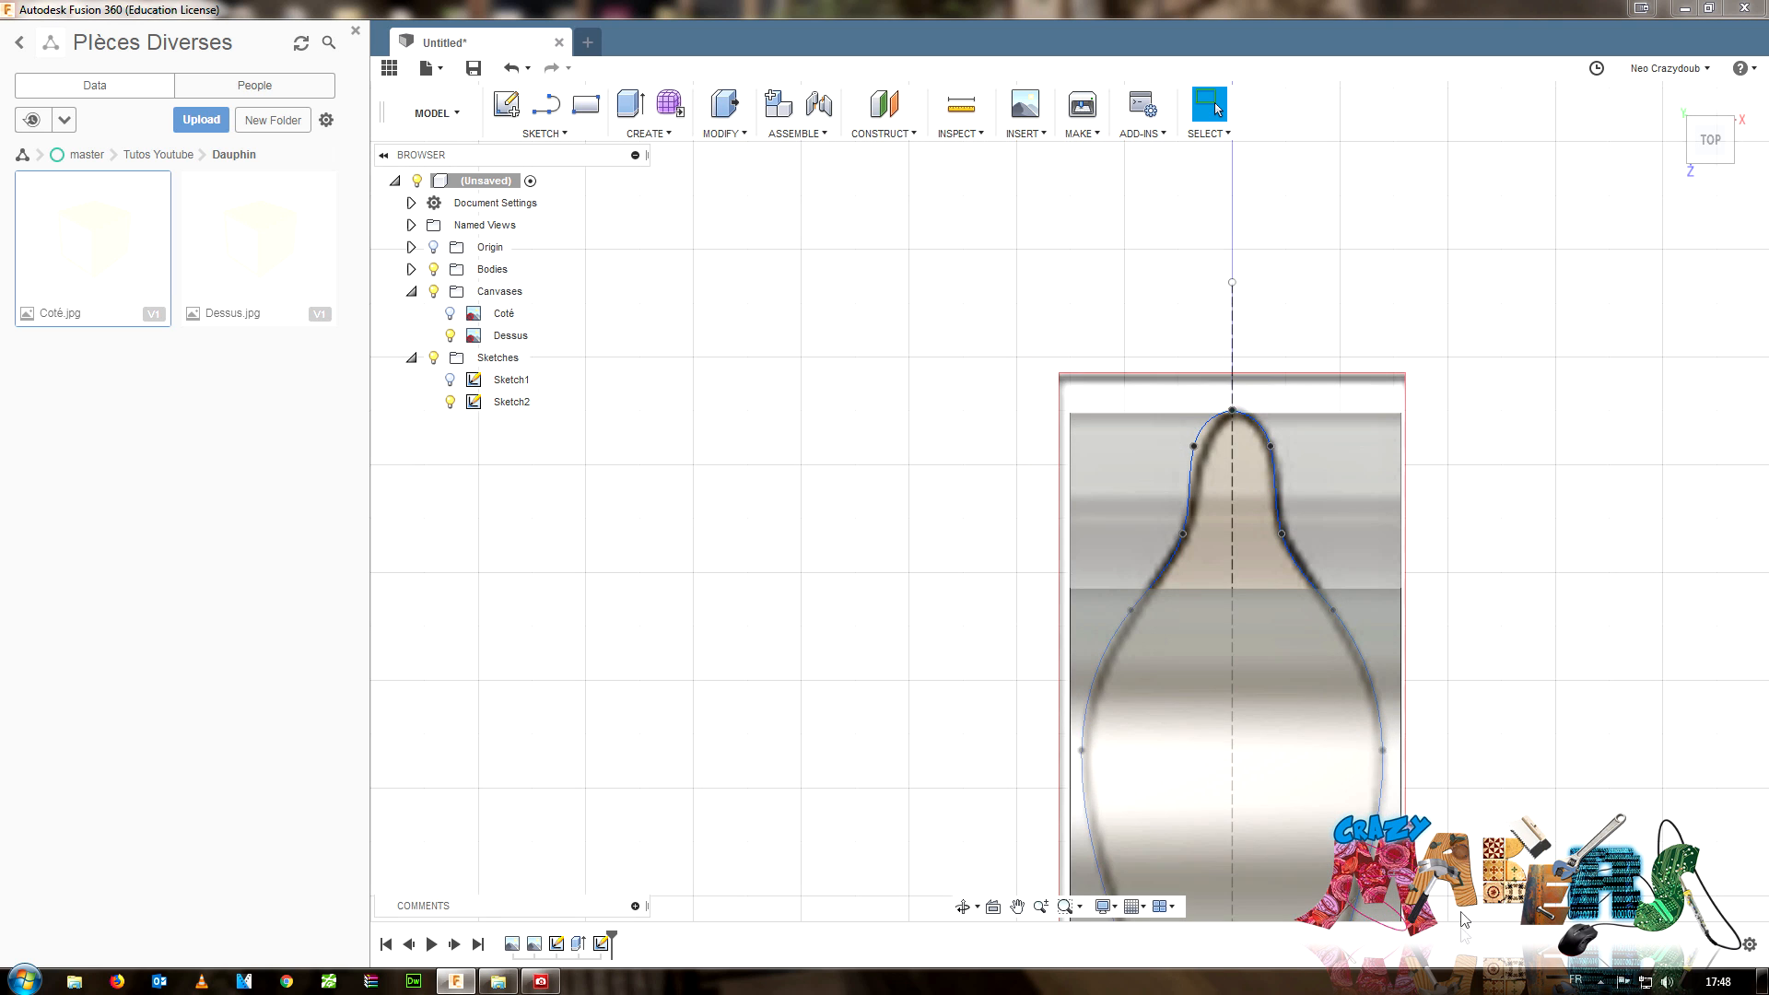
# - Move the outline spline's snout point along the centreline onto the front edge of the extruded body
pyautogui.moveTo(1475, 710); pyautogui.dragTo(1291, 286, button='middle')
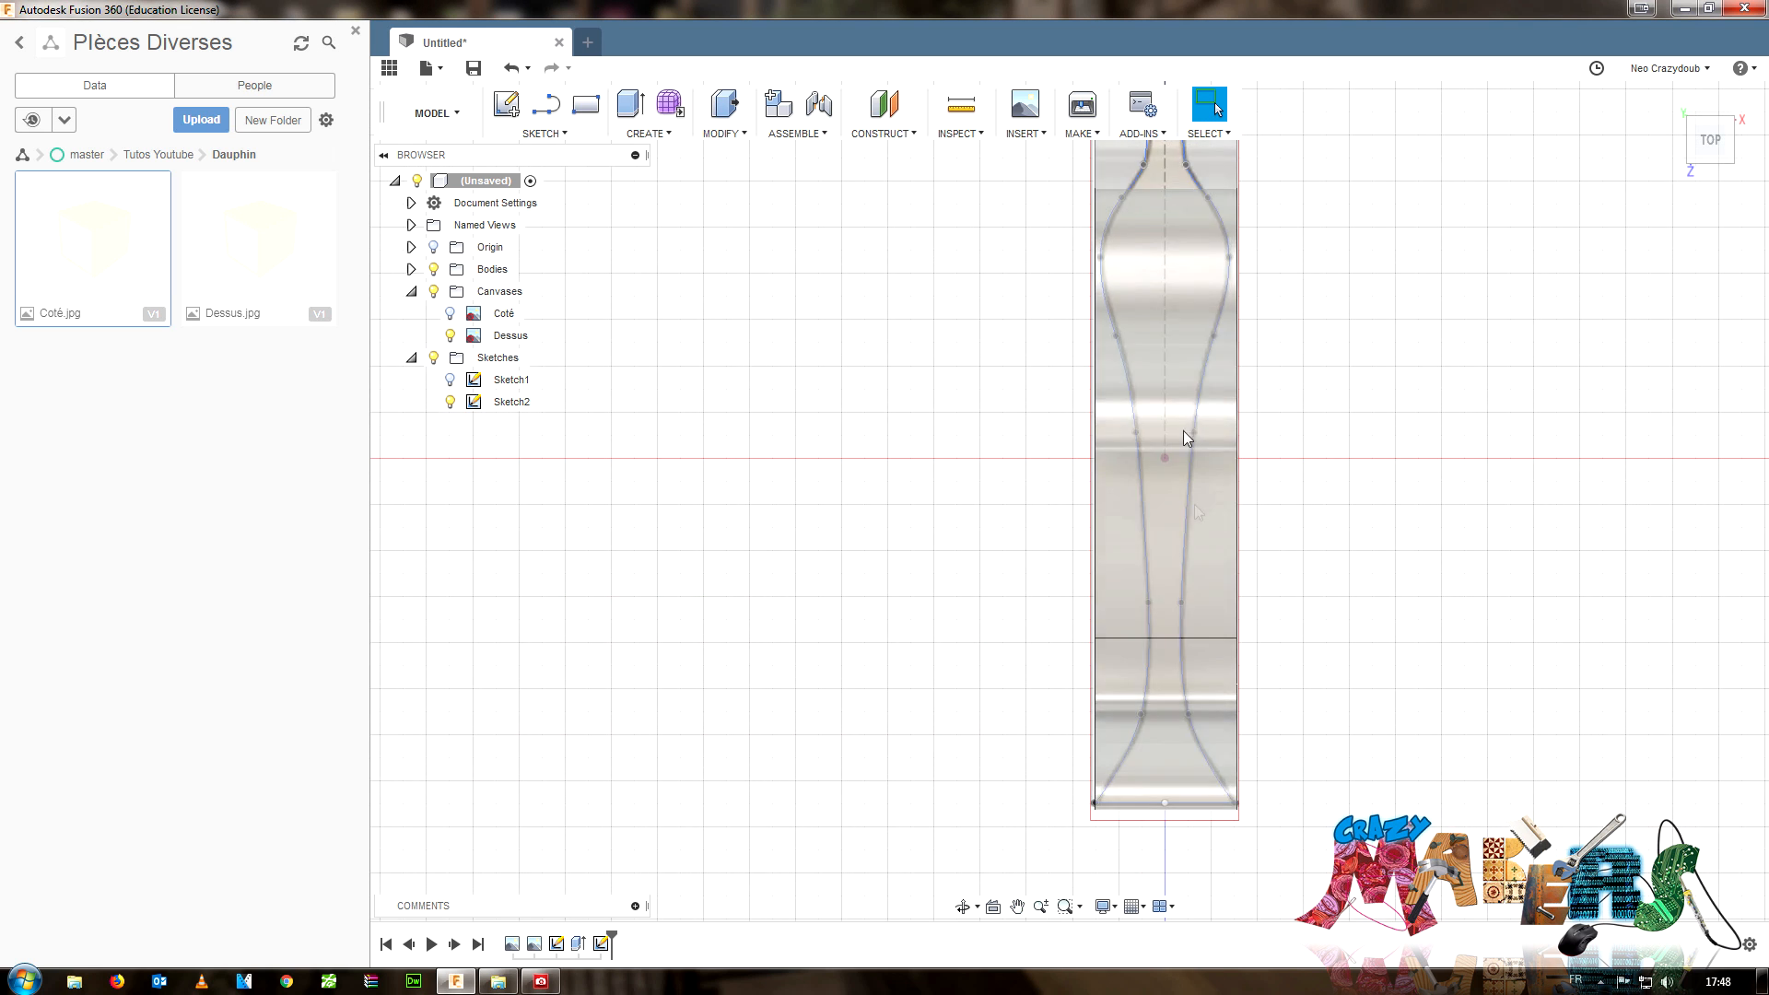
pyautogui.scroll(5, 1238, 460)
pyautogui.moveTo(1330, 360); pyautogui.dragTo(1433, 817, button='middle')
pyautogui.scroll(1, 1325, 304)
pyautogui.moveTo(1399, 373); pyautogui.dragTo(1465, 588, button='middle')
pyautogui.scroll(7, 1257, 308)
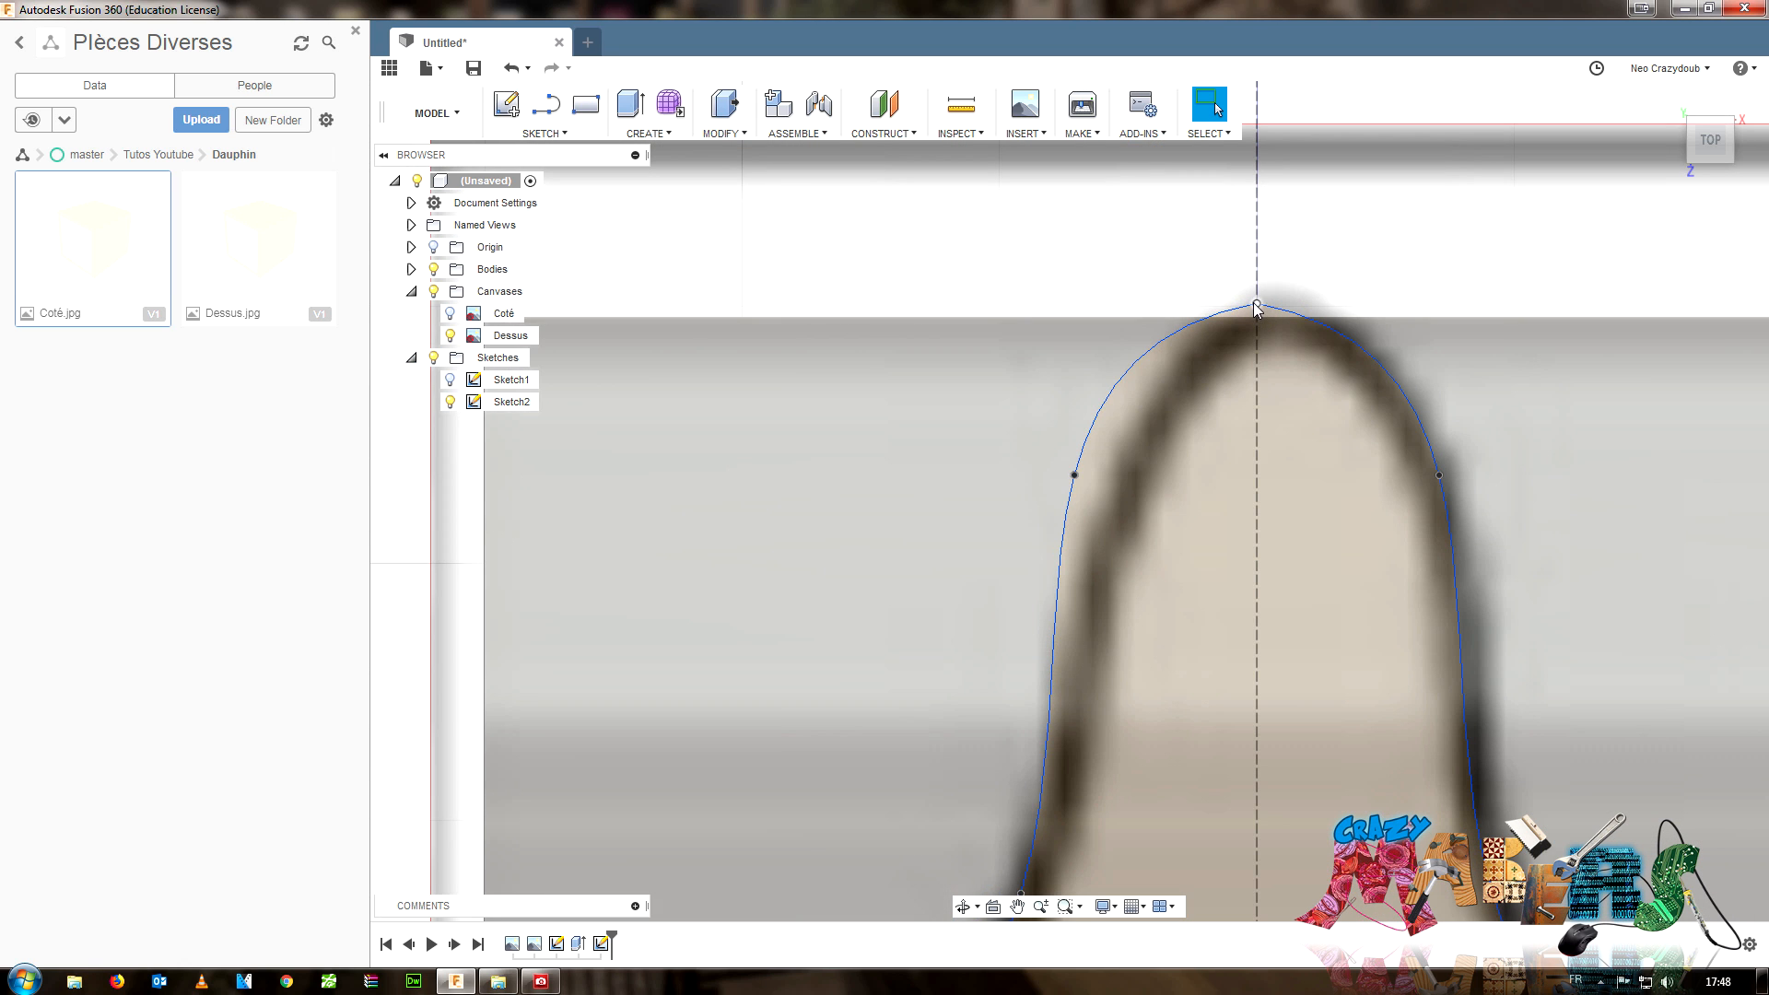
pyautogui.moveTo(1258, 304); pyautogui.dragTo(1264, 335)
pyautogui.scroll(-5, 1288, 530)
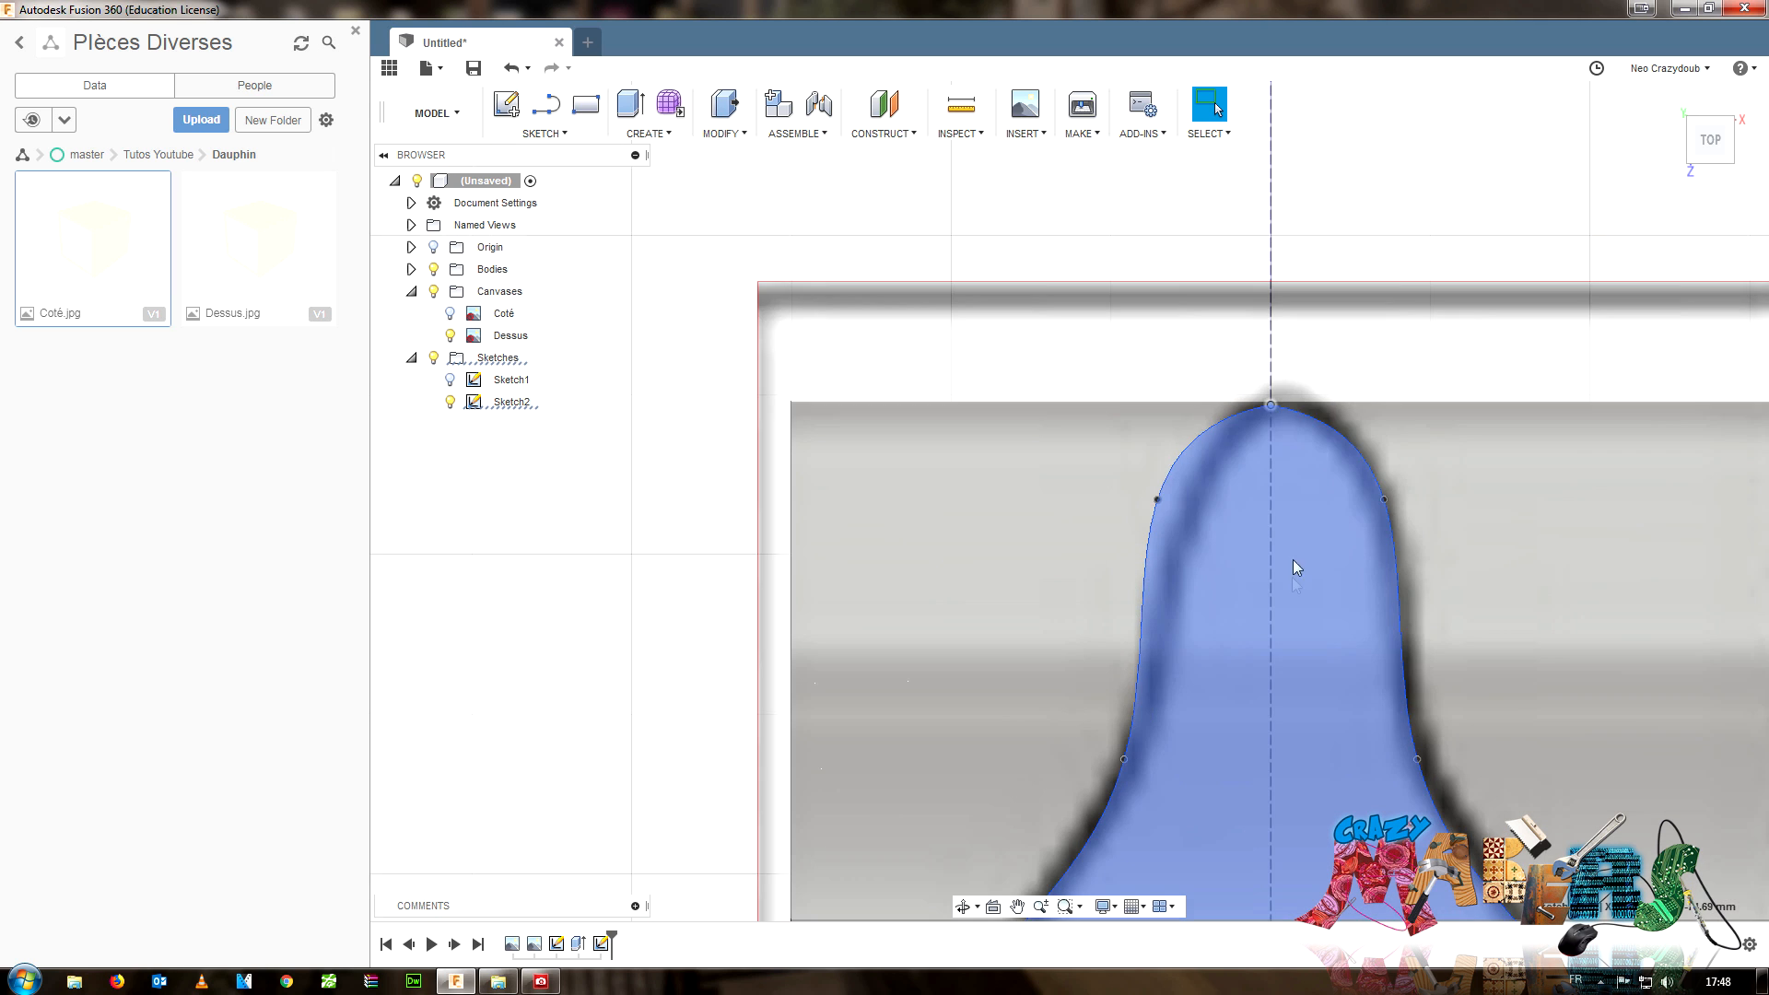
# - Compare the mirrored outline with the extruded body from the snout down to the tail edge
pyautogui.moveTo(1292, 824)
pyautogui.mouseDown(button='middle')
pyautogui.moveTo(1263, 541)
pyautogui.moveTo(1278, 580)
pyautogui.mouseUp(button='middle')
pyautogui.scroll(-3, 1306, 841)
pyautogui.scroll(-4, 1310, 848)
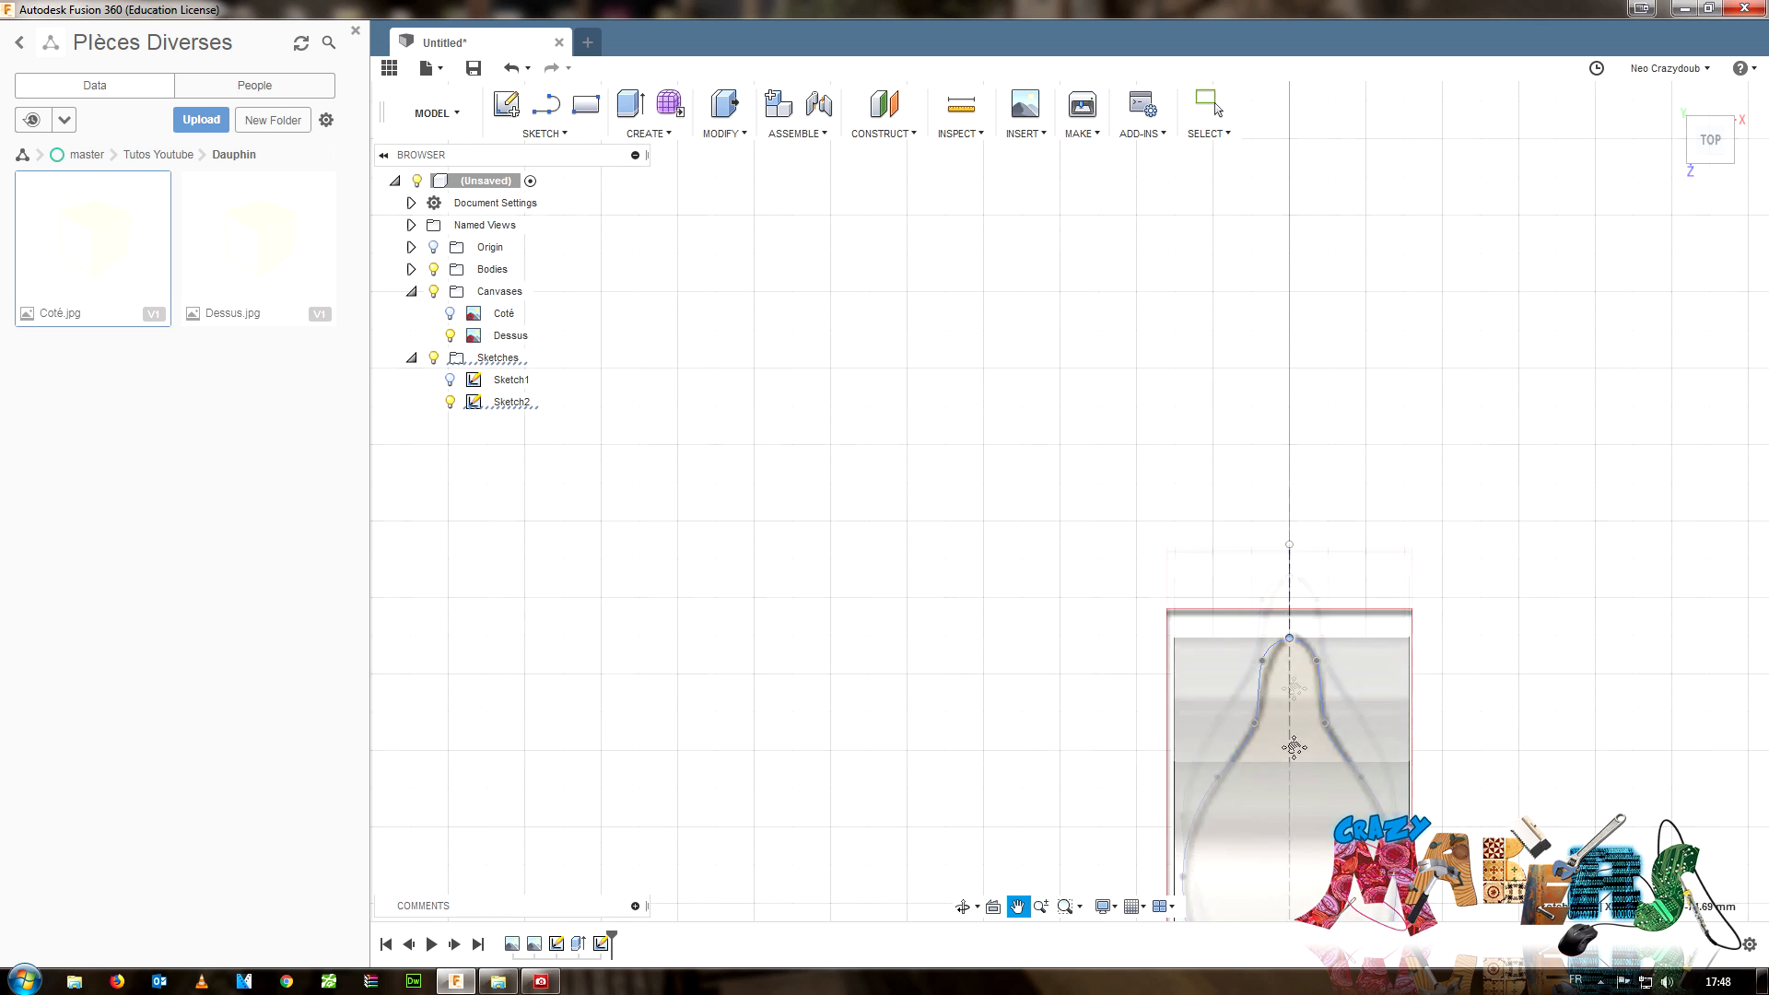
pyautogui.moveTo(1291, 742); pyautogui.dragTo(1287, 536, button='middle')
pyautogui.scroll(-1, 1403, 721)
pyautogui.moveTo(1474, 763); pyautogui.dragTo(1457, 286, button='middle')
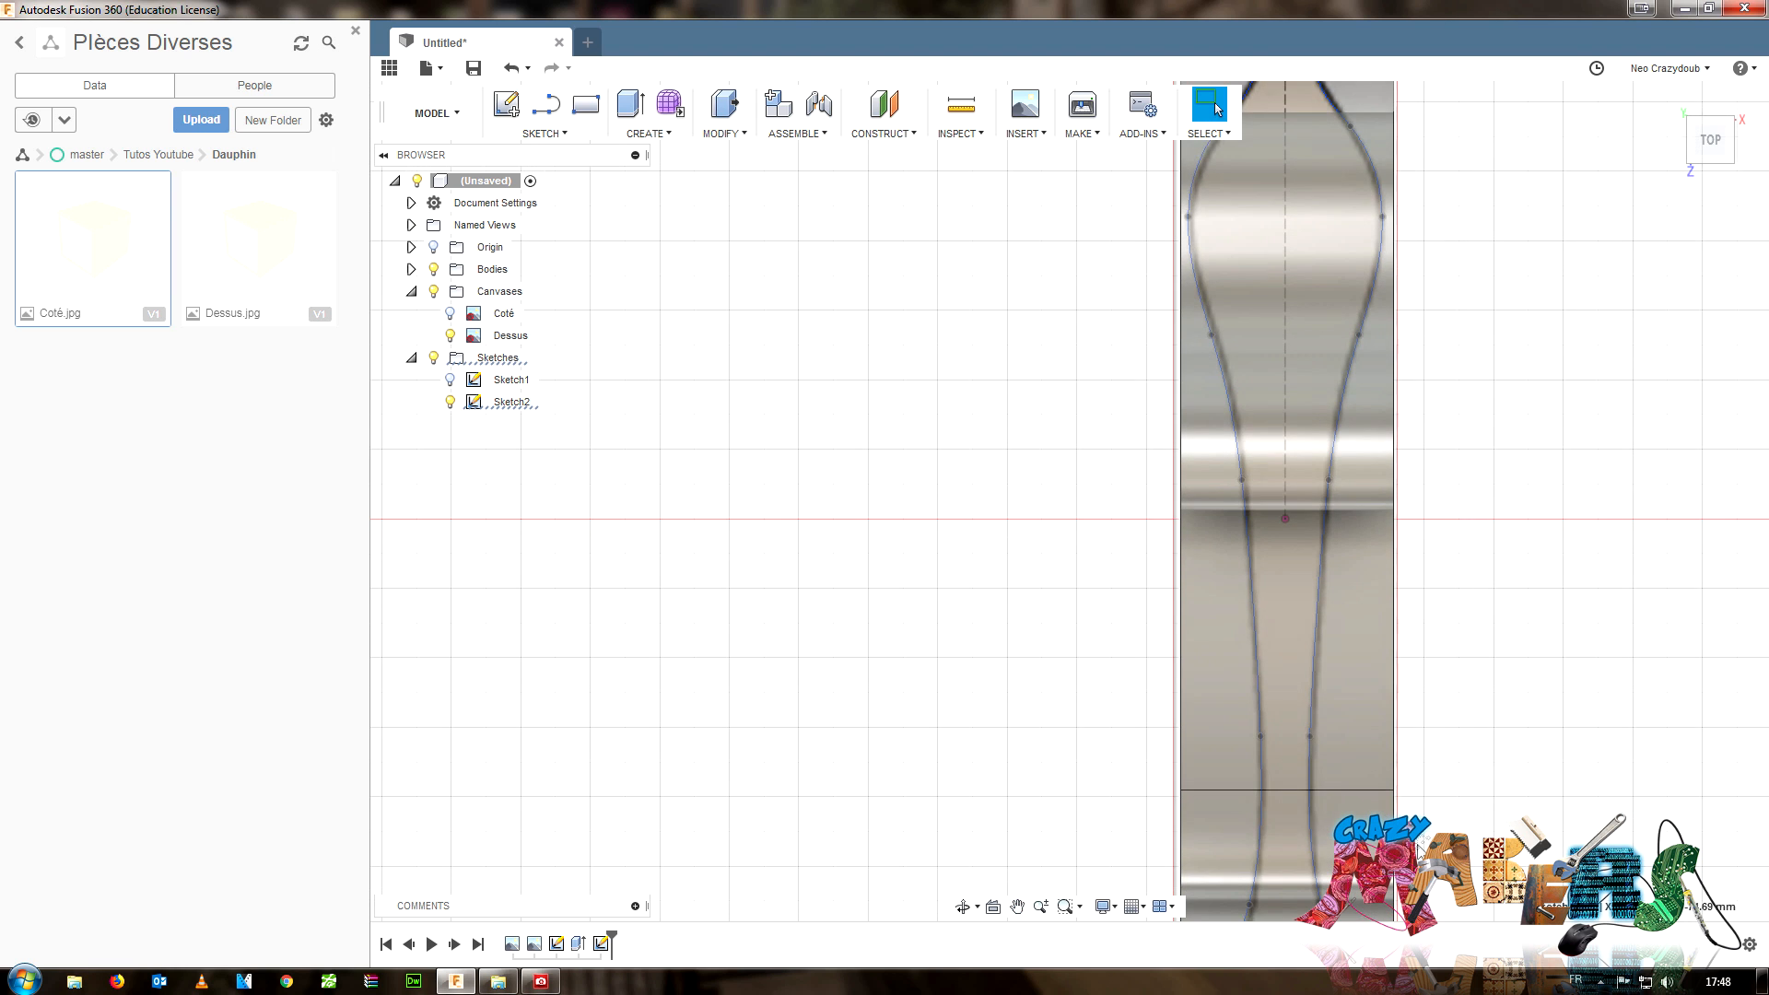
pyautogui.moveTo(1419, 845); pyautogui.dragTo(1415, 512, button='middle')
pyautogui.scroll(3, 1327, 708)
pyautogui.scroll(2, 1272, 714)
pyautogui.scroll(1, 921, 599)
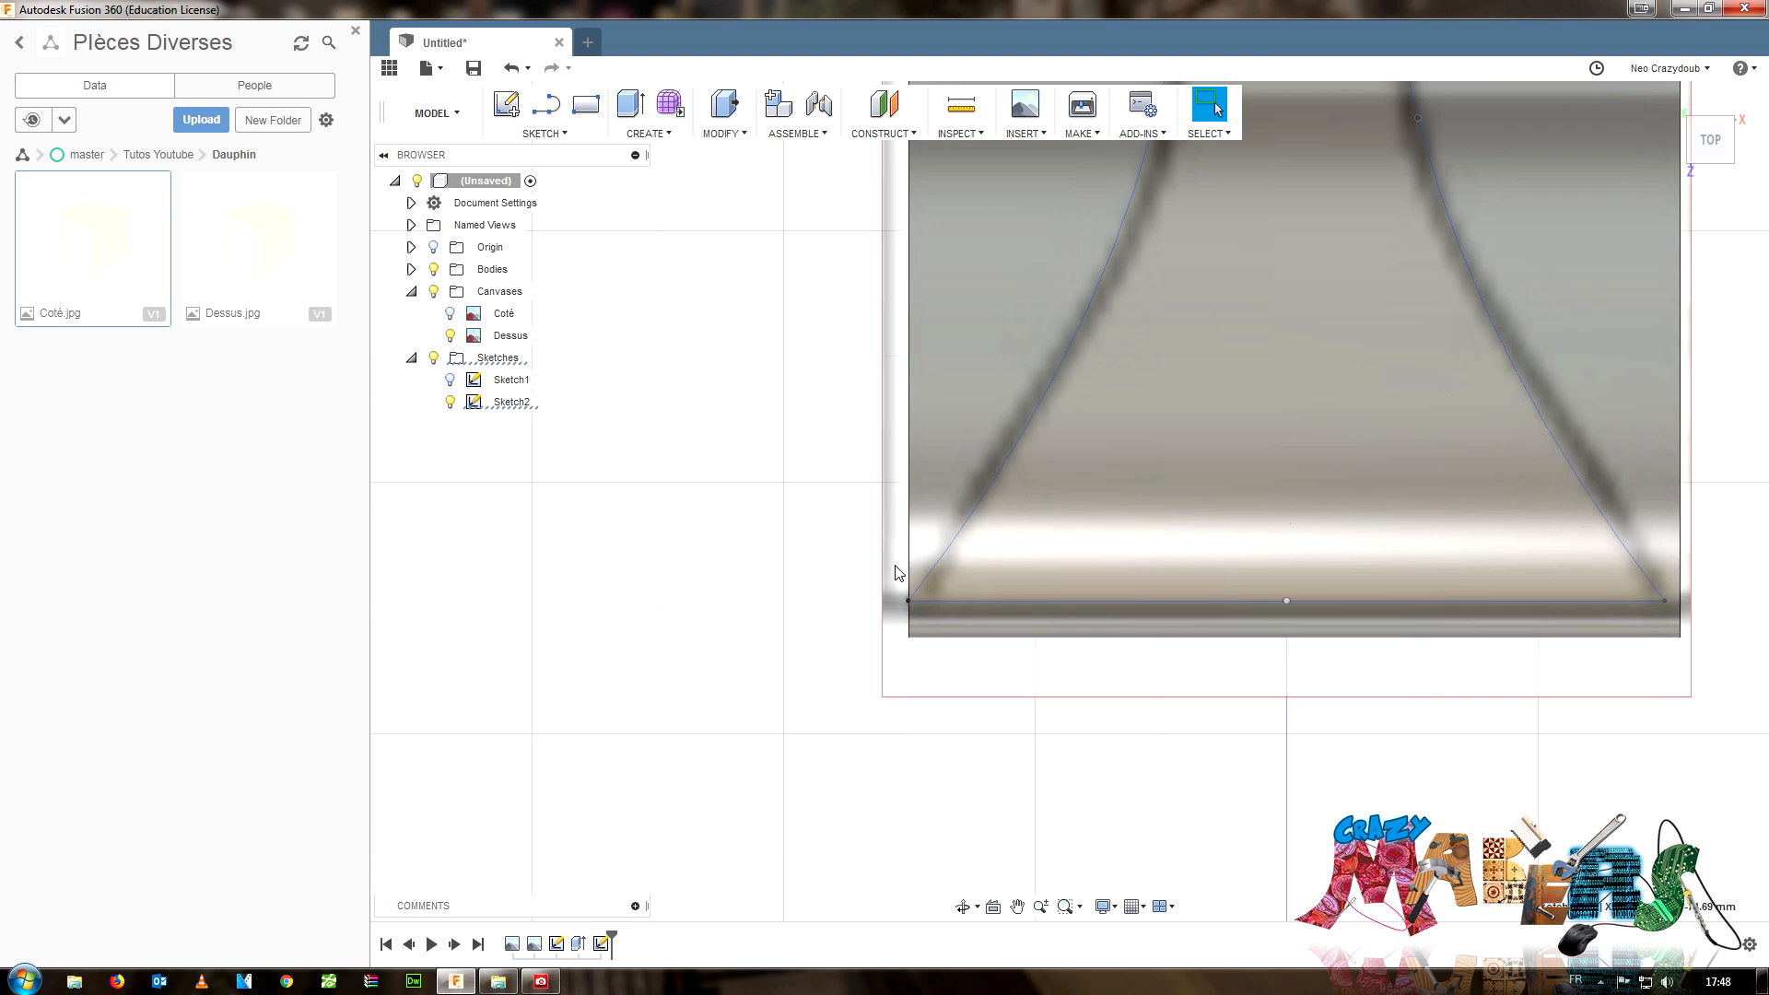
pyautogui.scroll(-6, 901, 583)
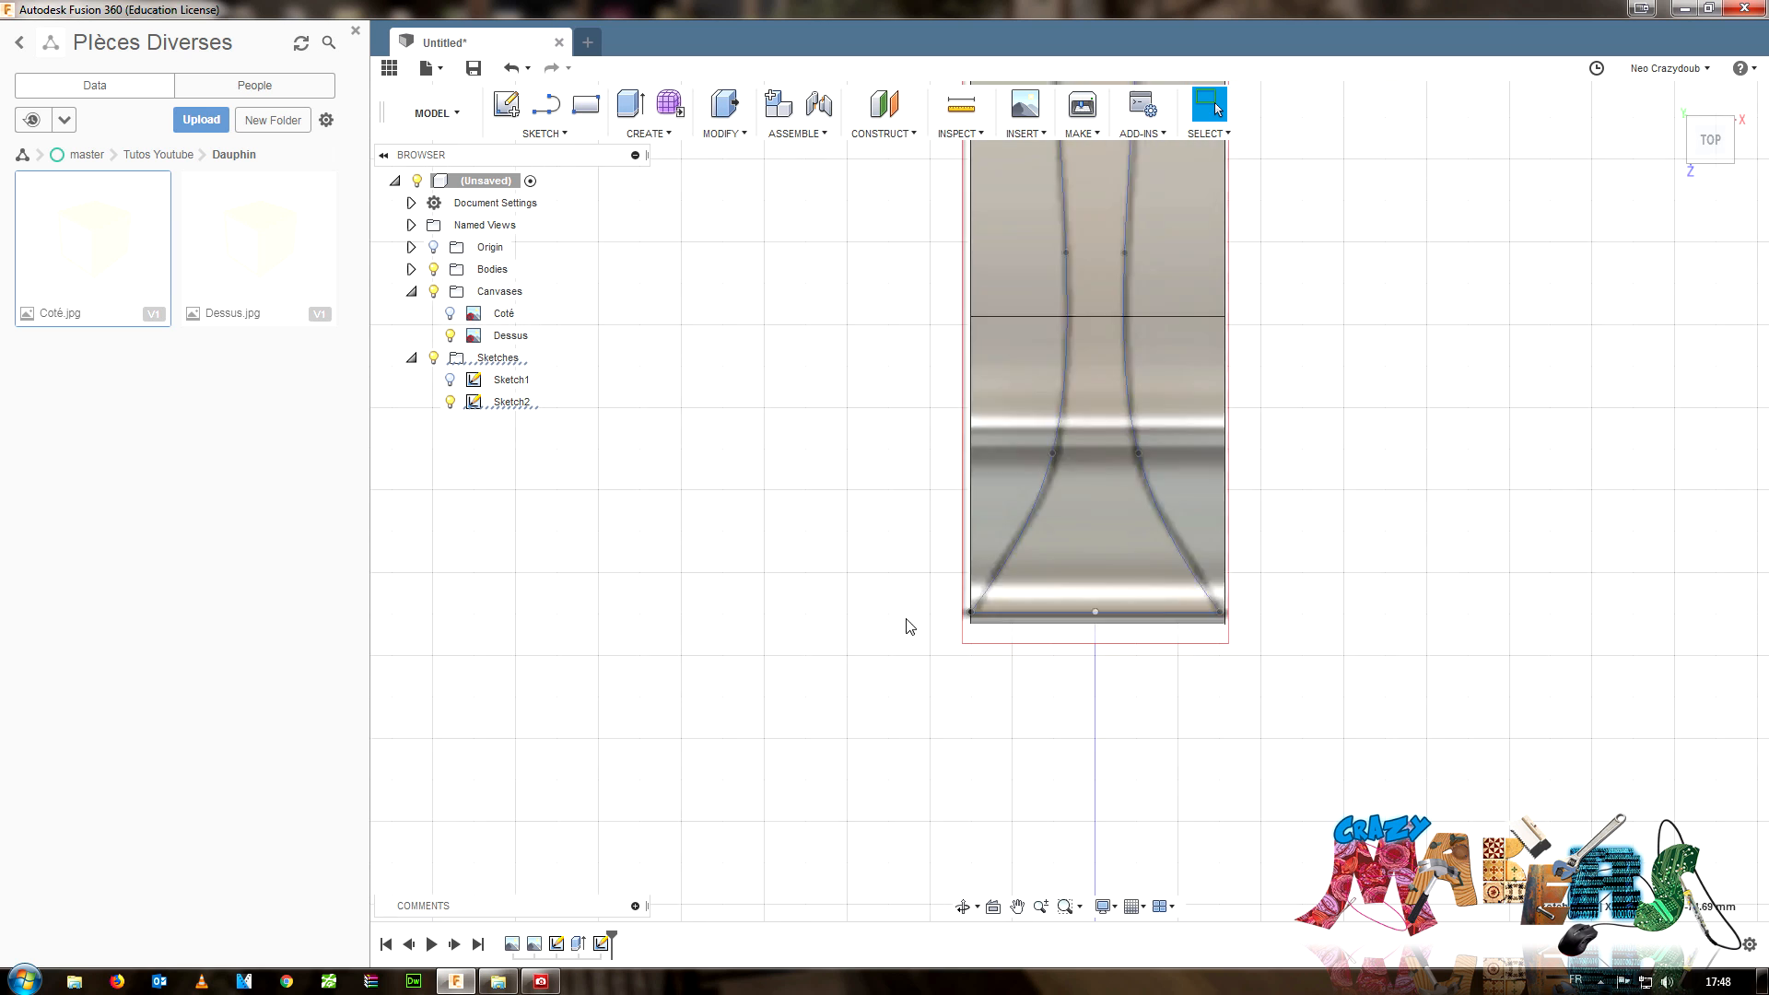
pyautogui.moveTo(1214, 474); pyautogui.dragTo(1362, 722, button='middle')
pyautogui.scroll(-2, 1360, 644)
pyautogui.scroll(5, 1244, 354)
pyautogui.scroll(1, 1205, 385)
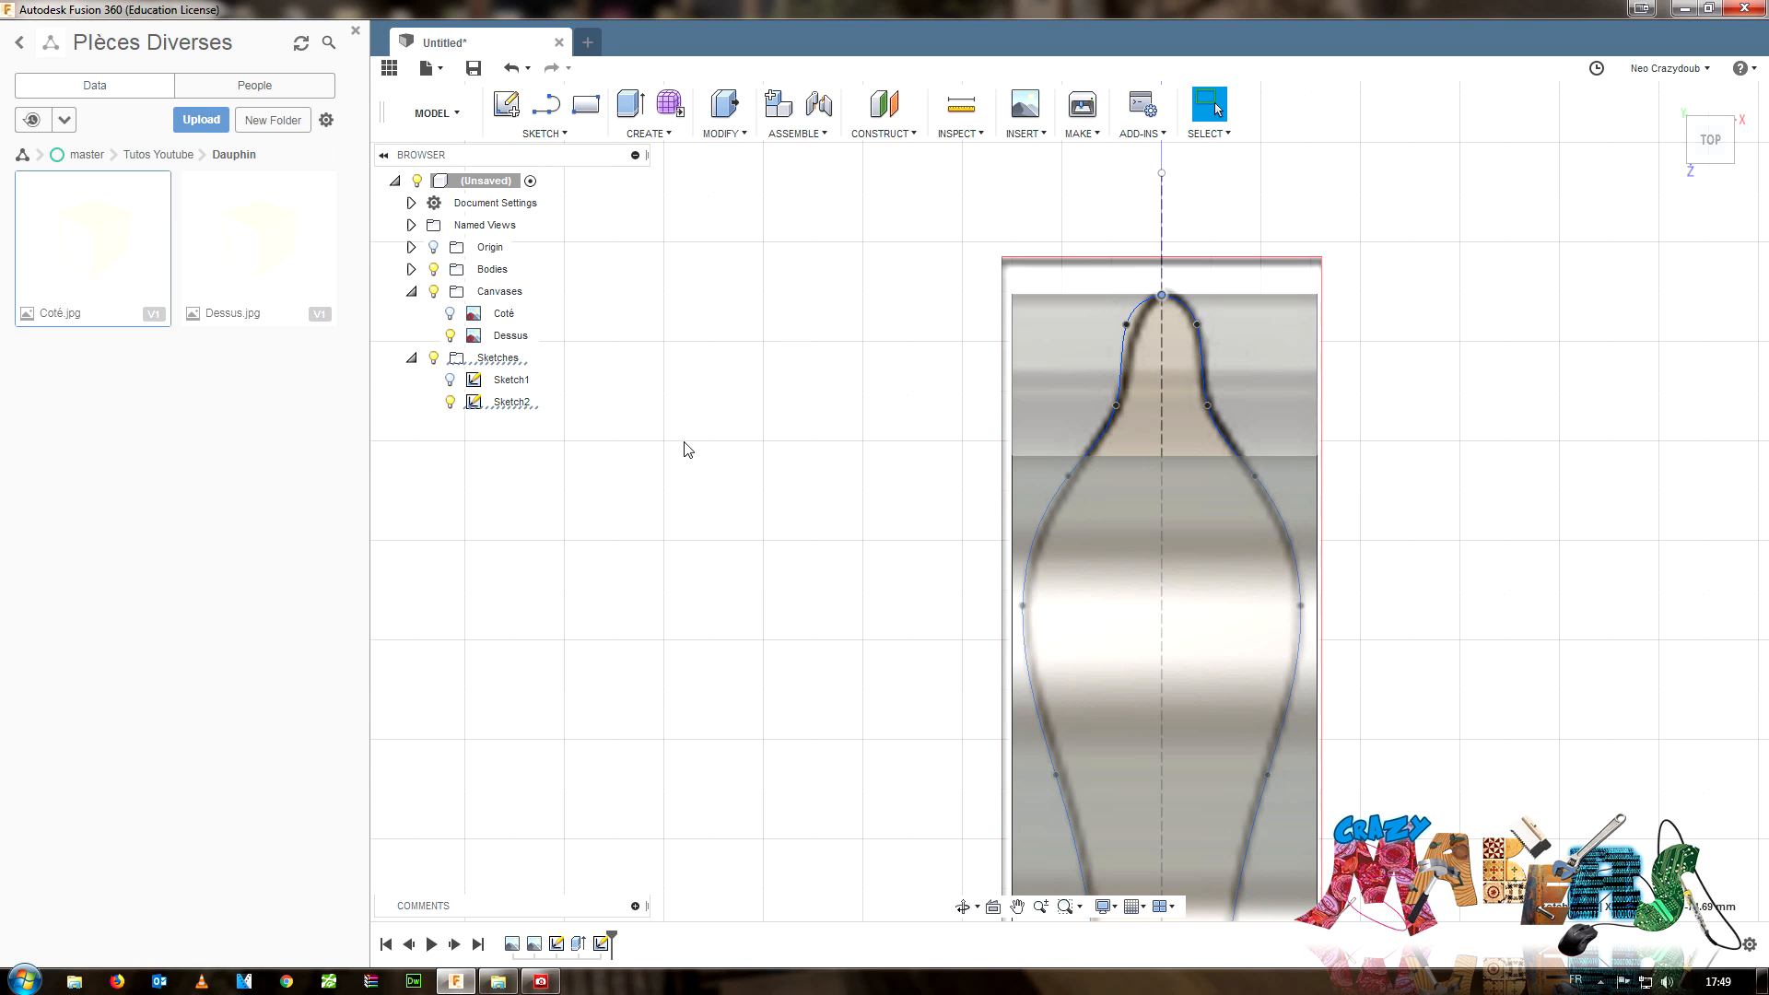
# - Reopen the top outline sketch, Sketch2, for editing
pyautogui.click(512, 402)
pyautogui.rightClick(601, 943)
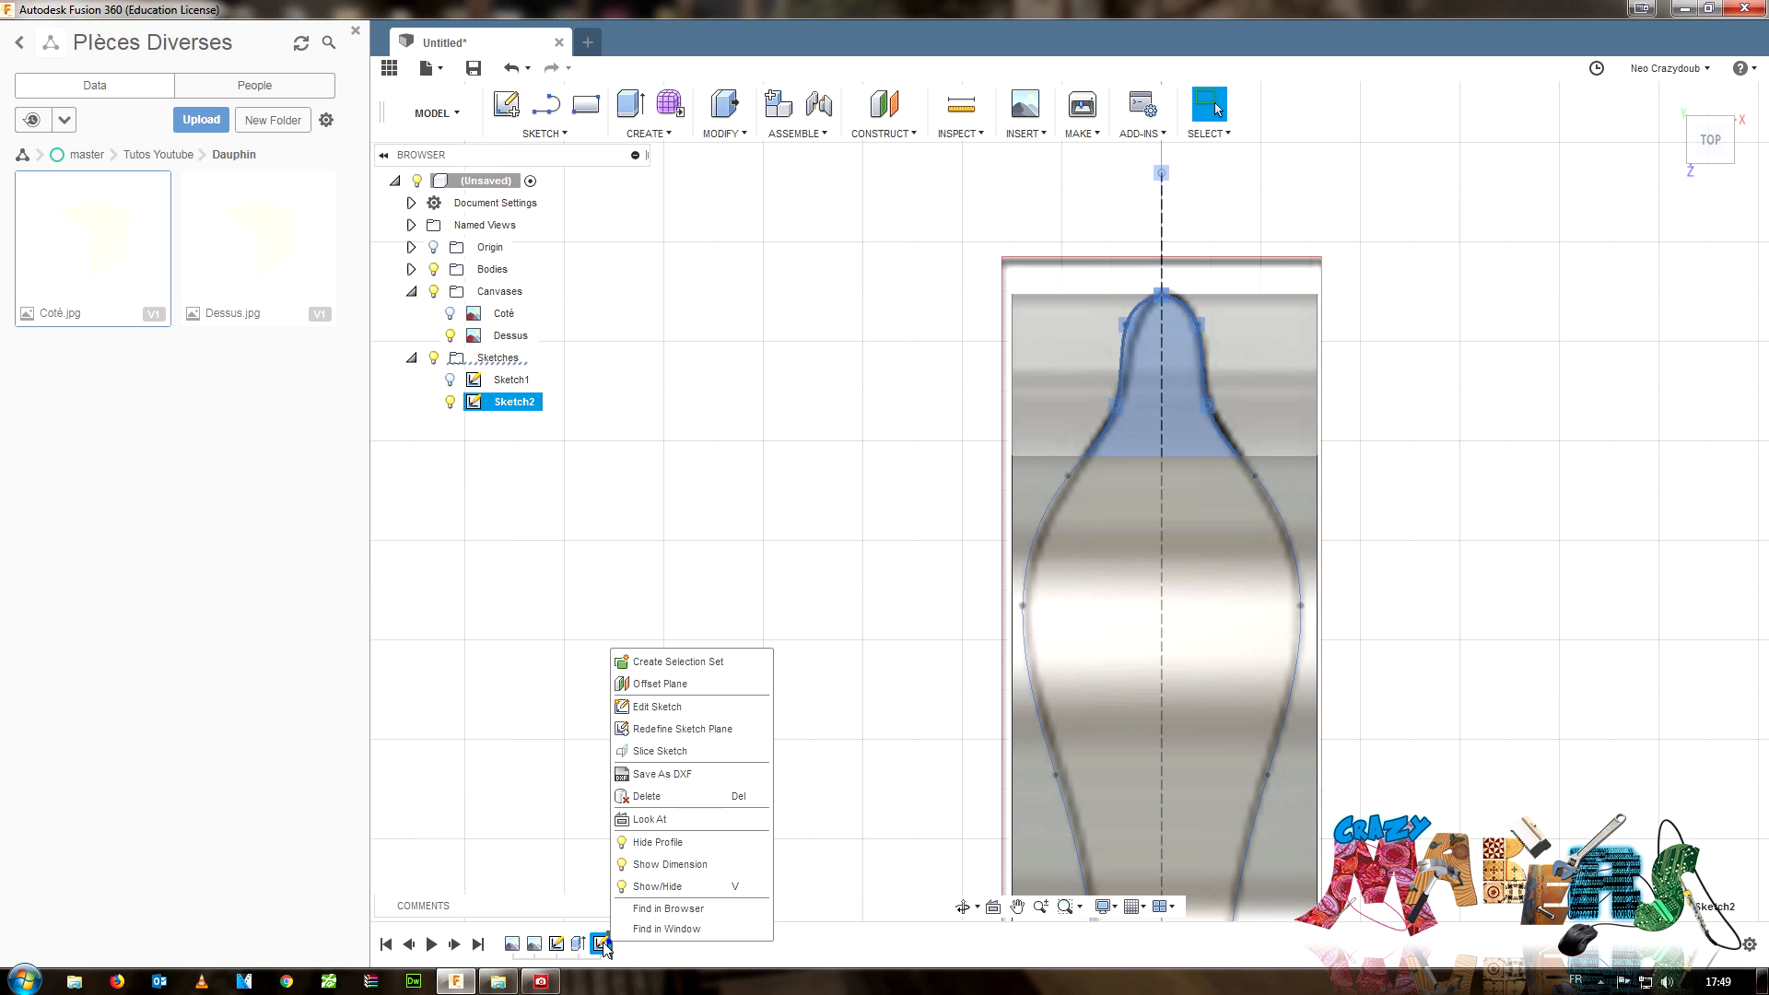
pyautogui.click(657, 707)
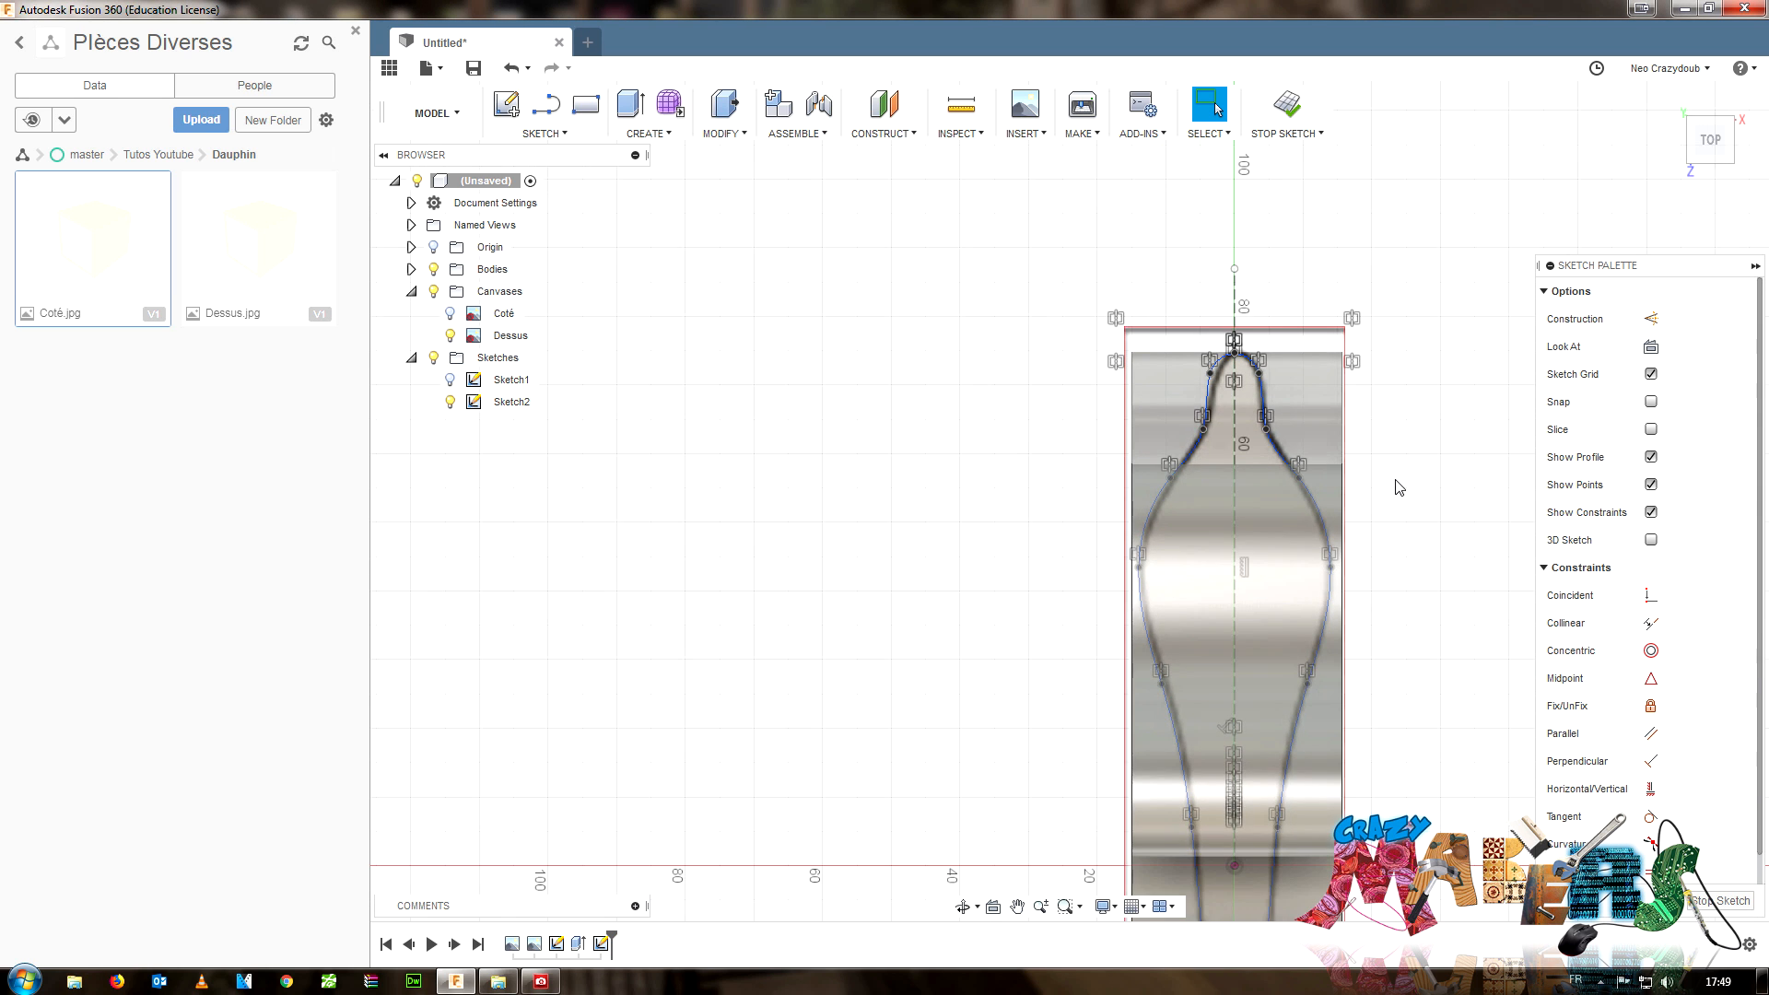
pyautogui.scroll(4, 1288, 429)
pyautogui.press('l')
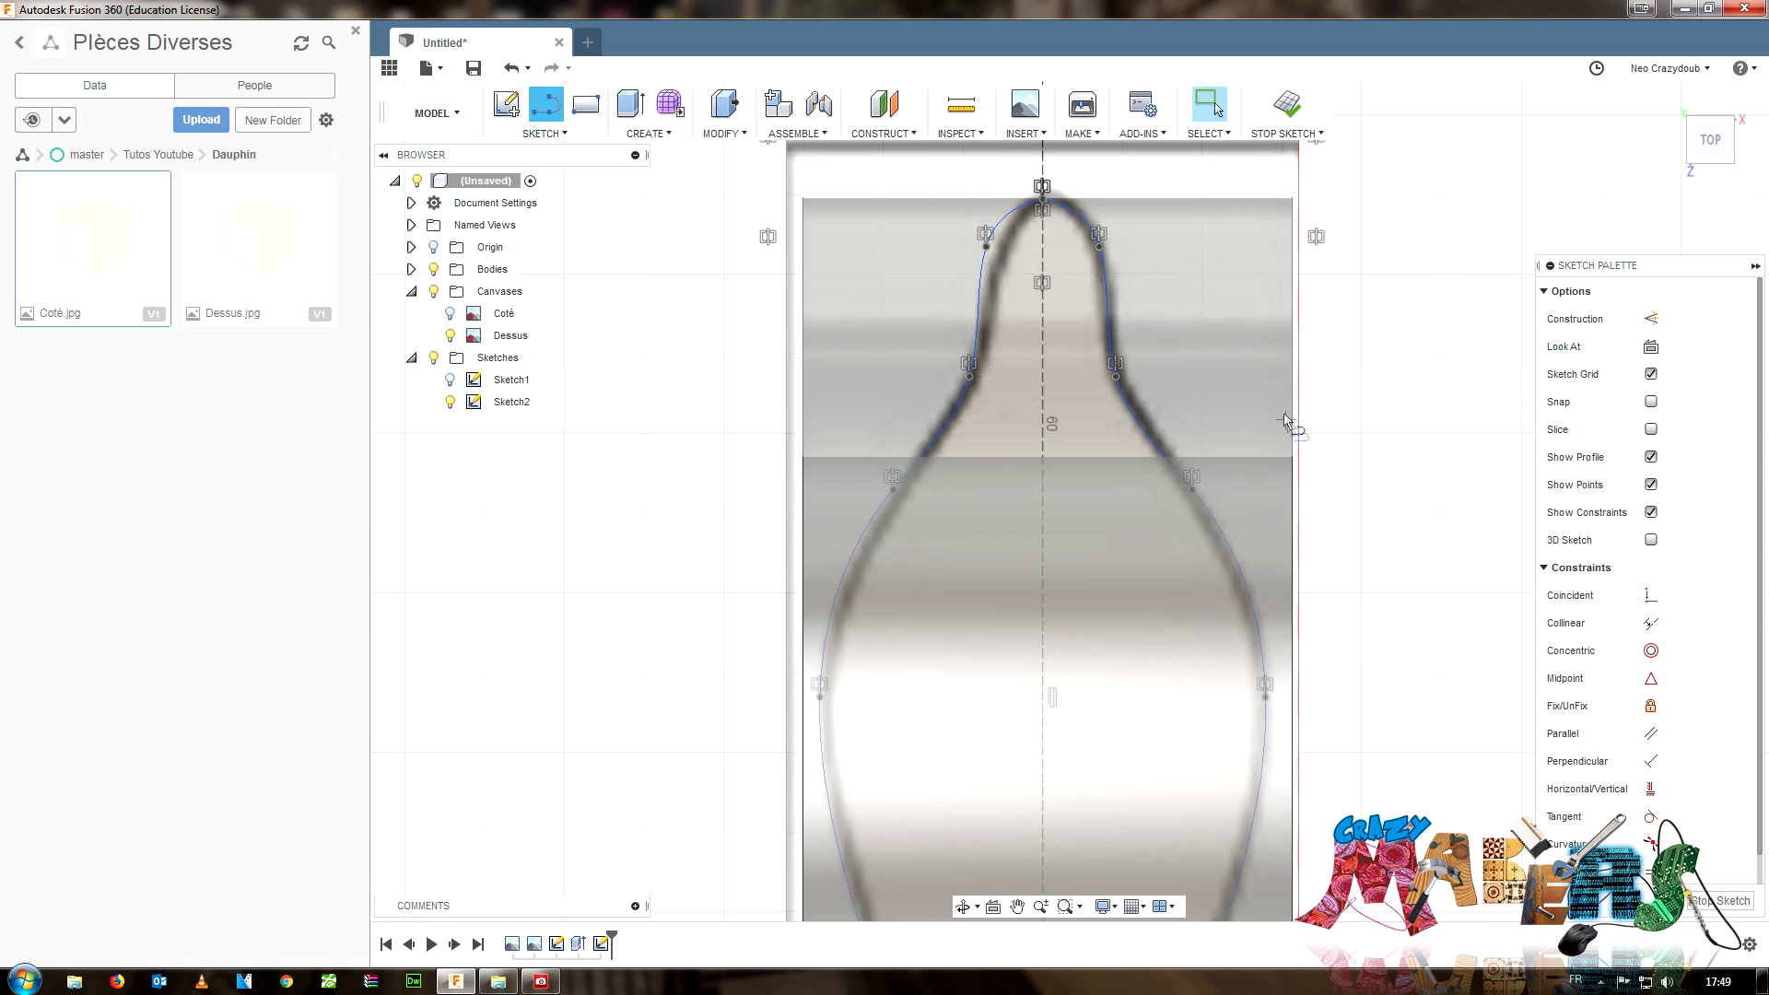
pyautogui.click(1042, 198)
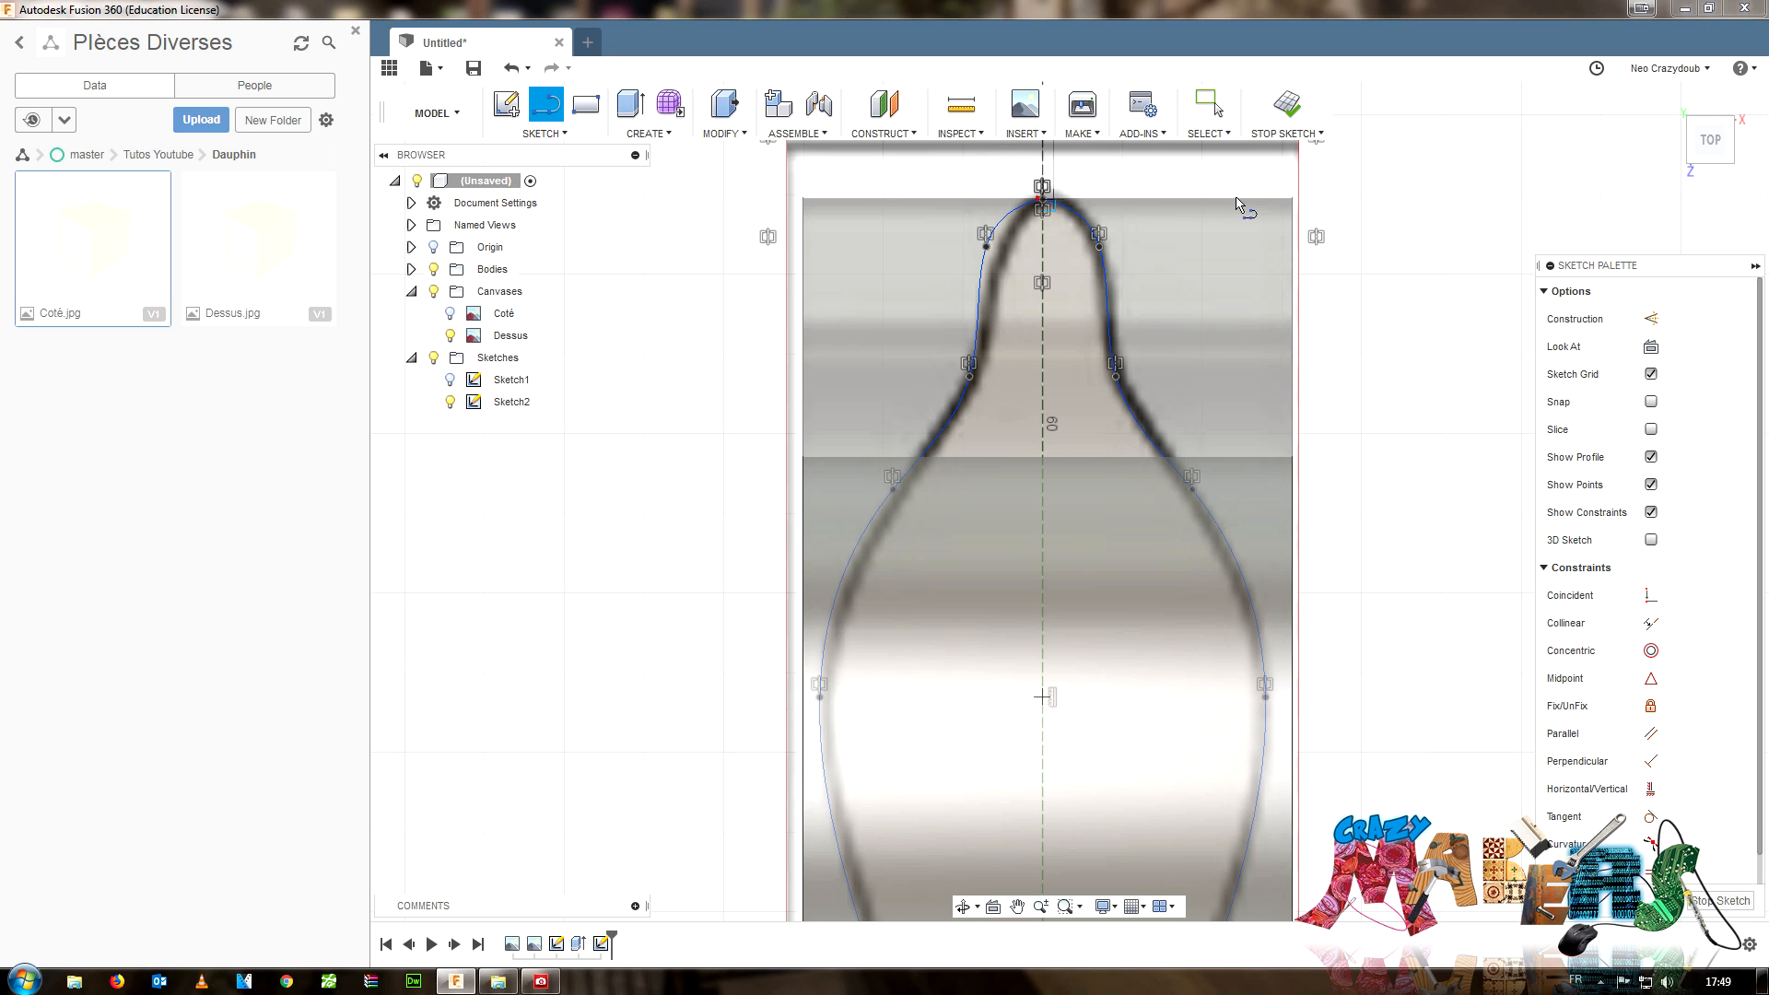
pyautogui.click(1290, 197)
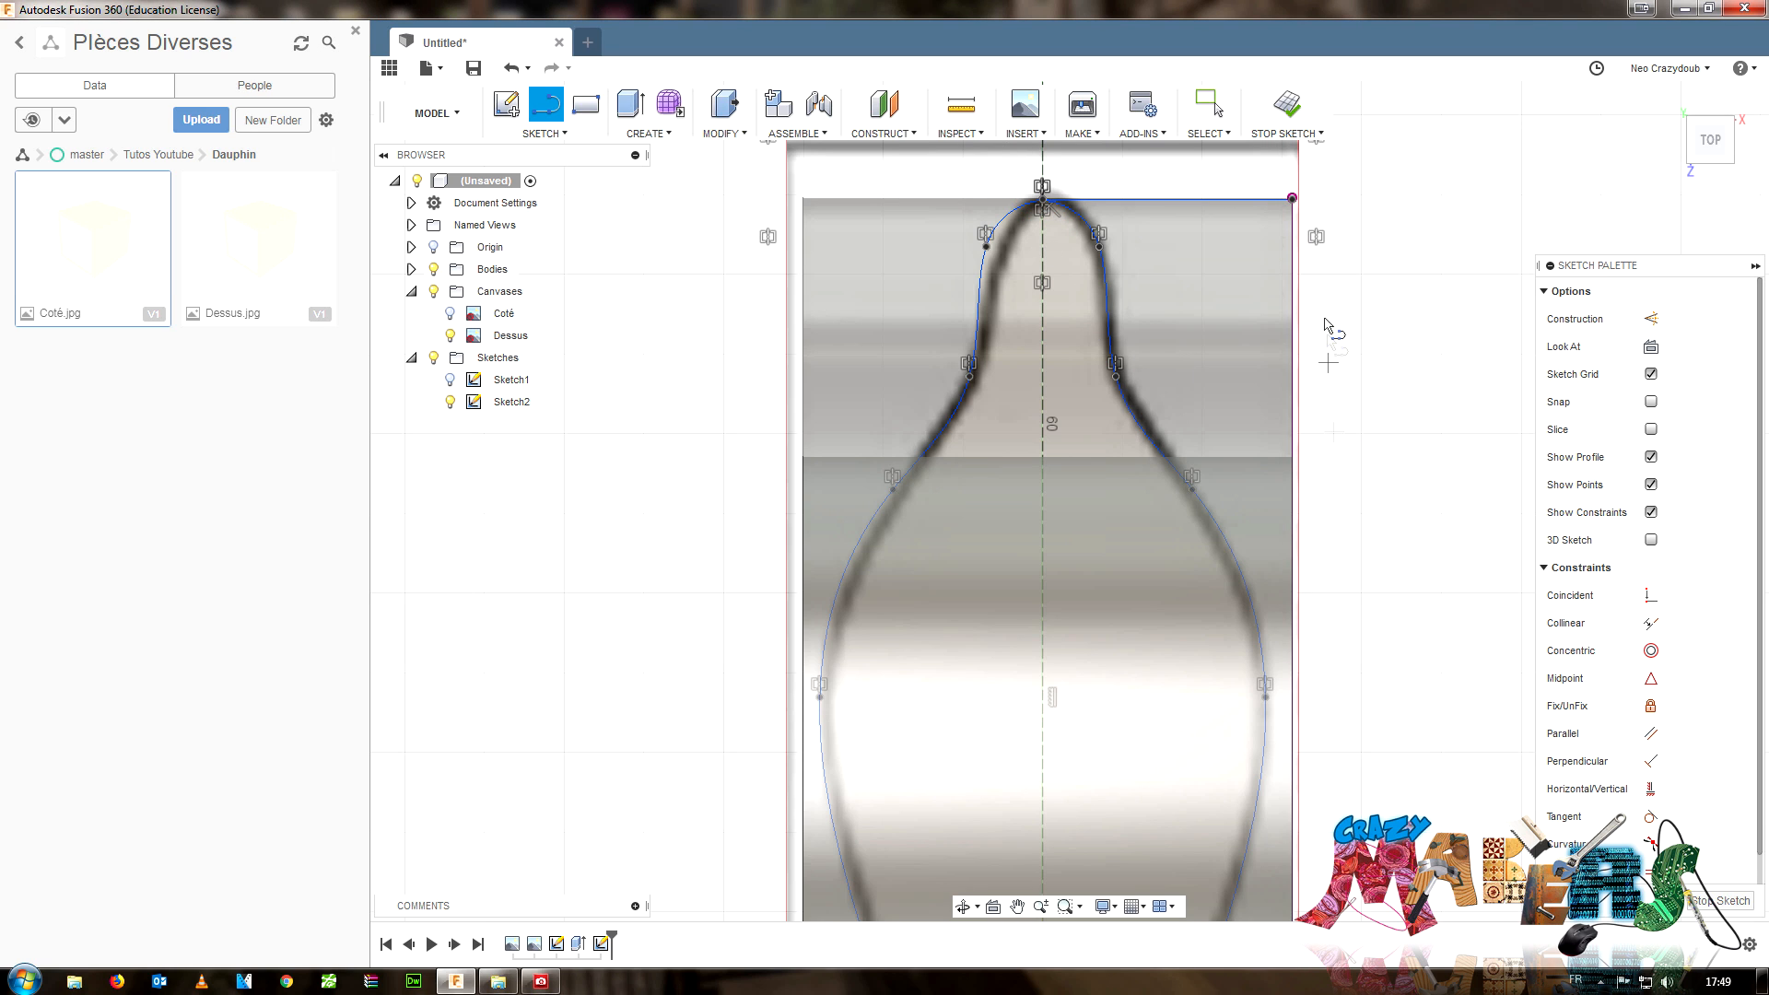
pyautogui.press('Escape')
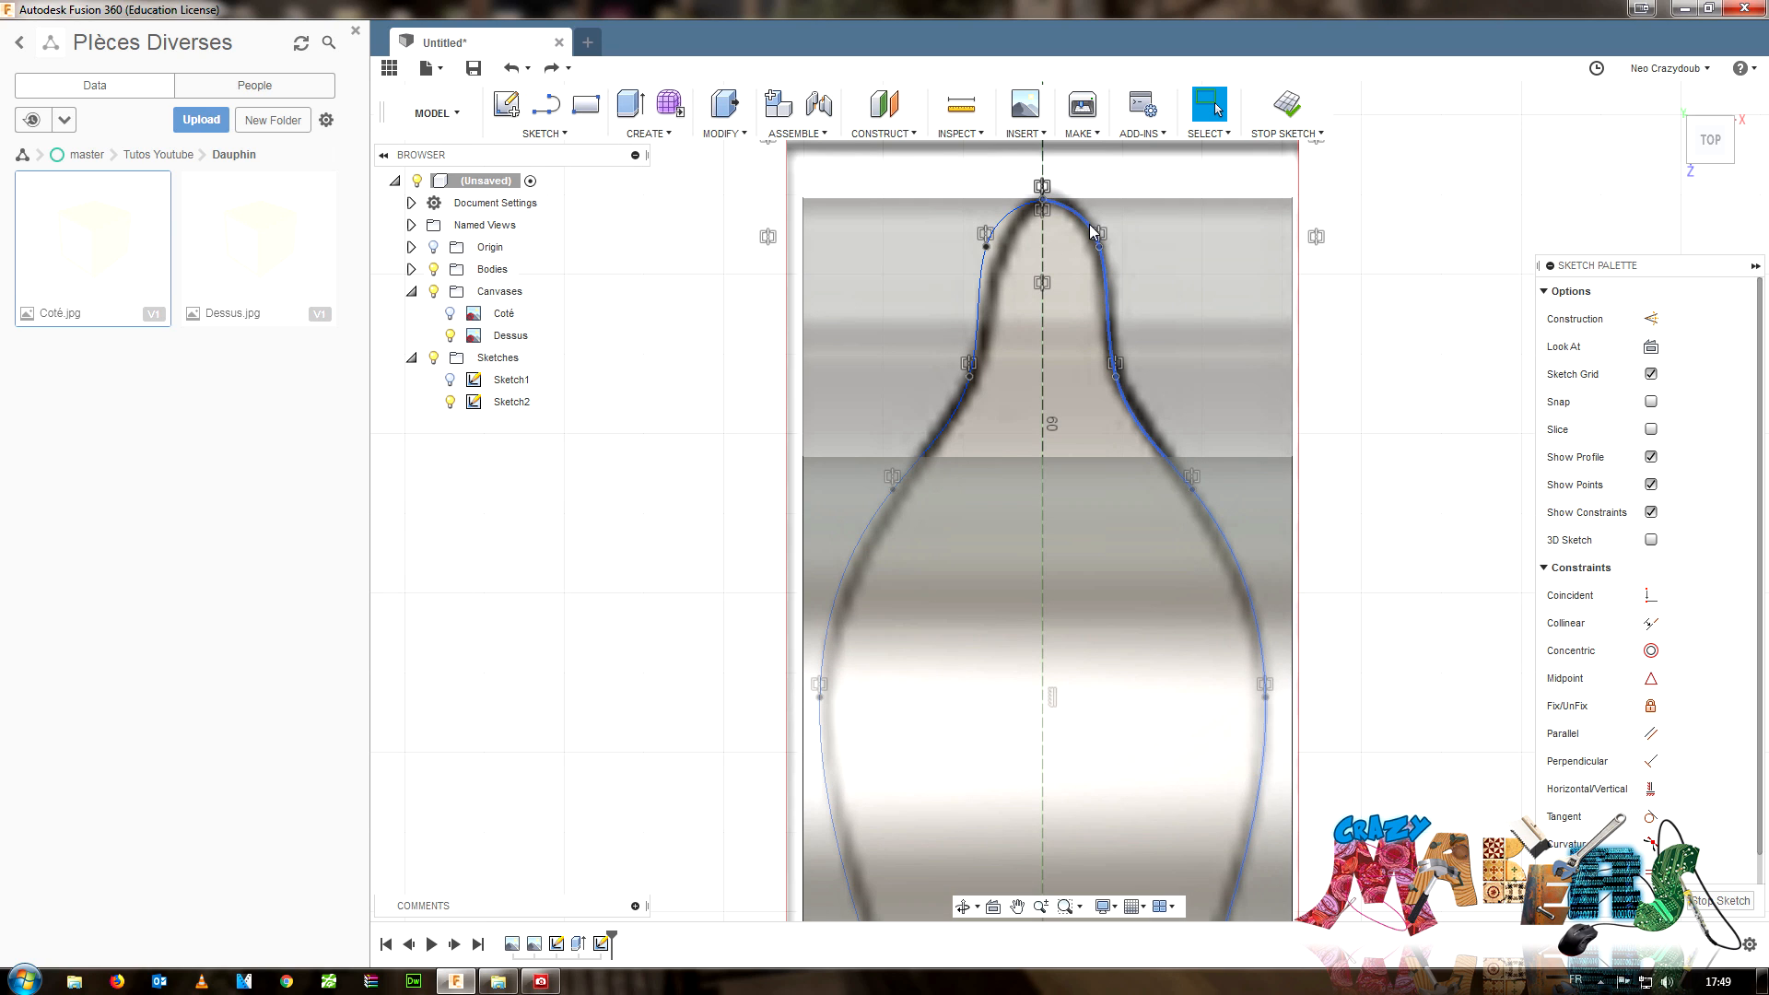
# - Hide the bodies and draw a horizontal line from the snout tip out past the canvas edge
pyautogui.press('l')
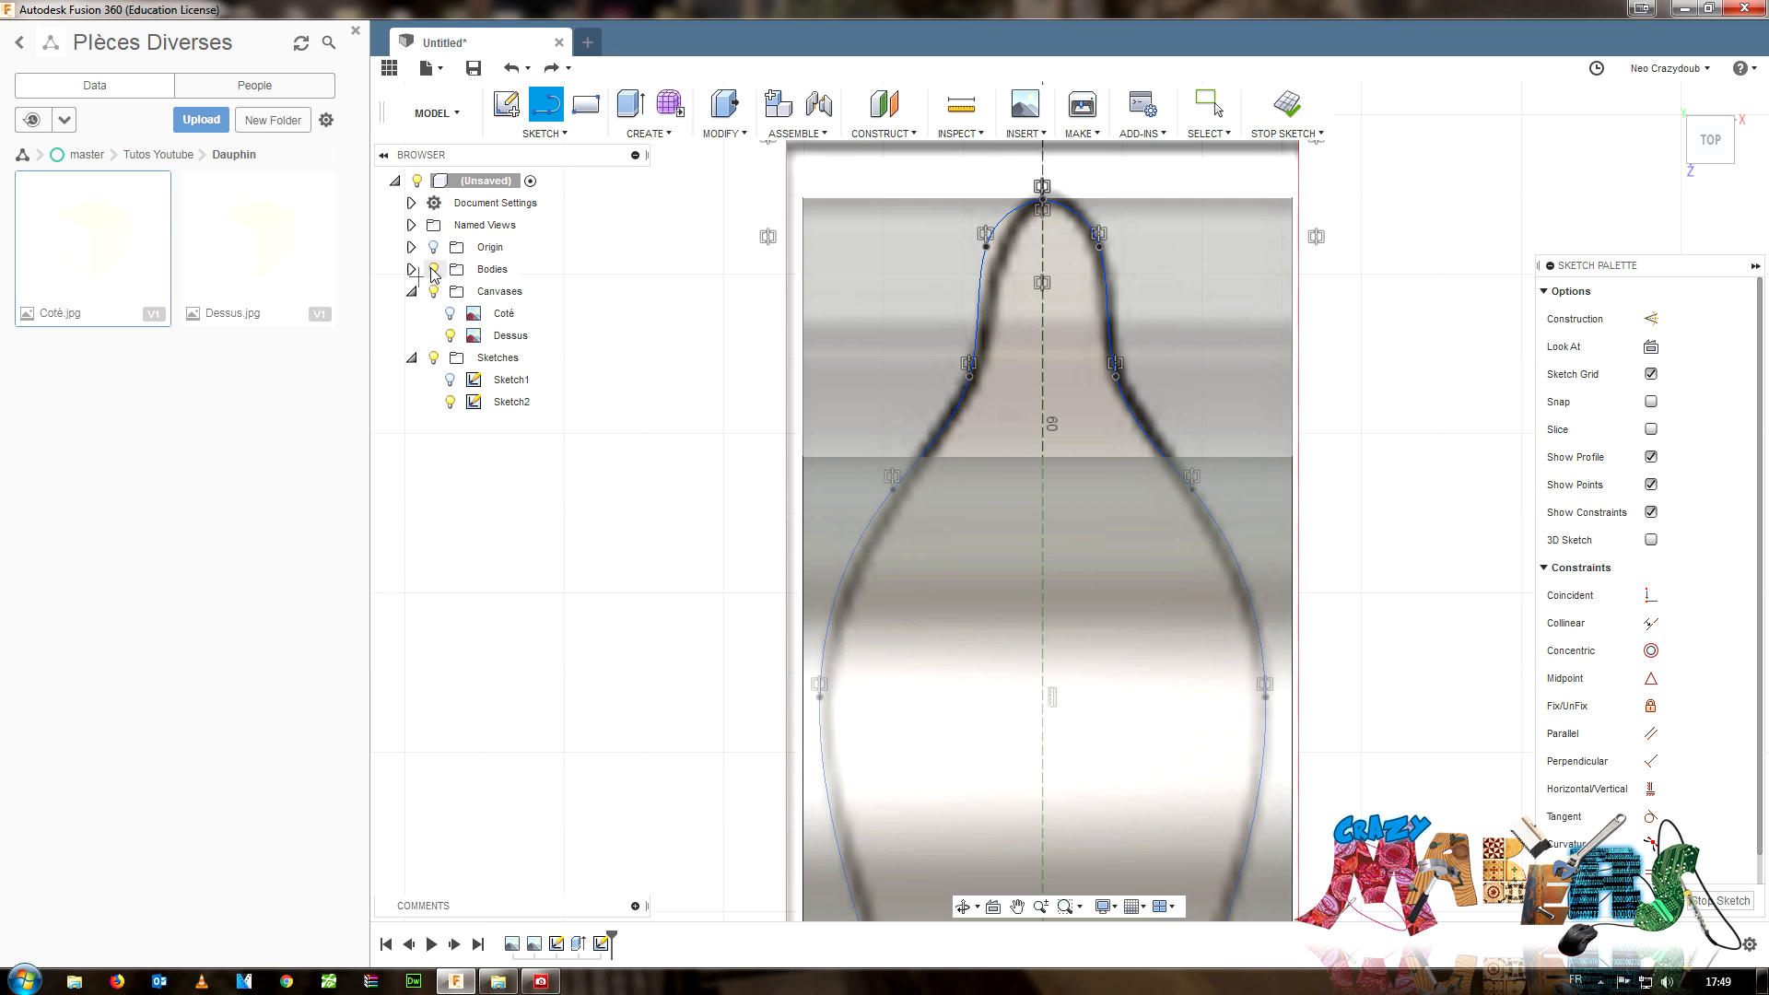
pyautogui.click(1042, 197)
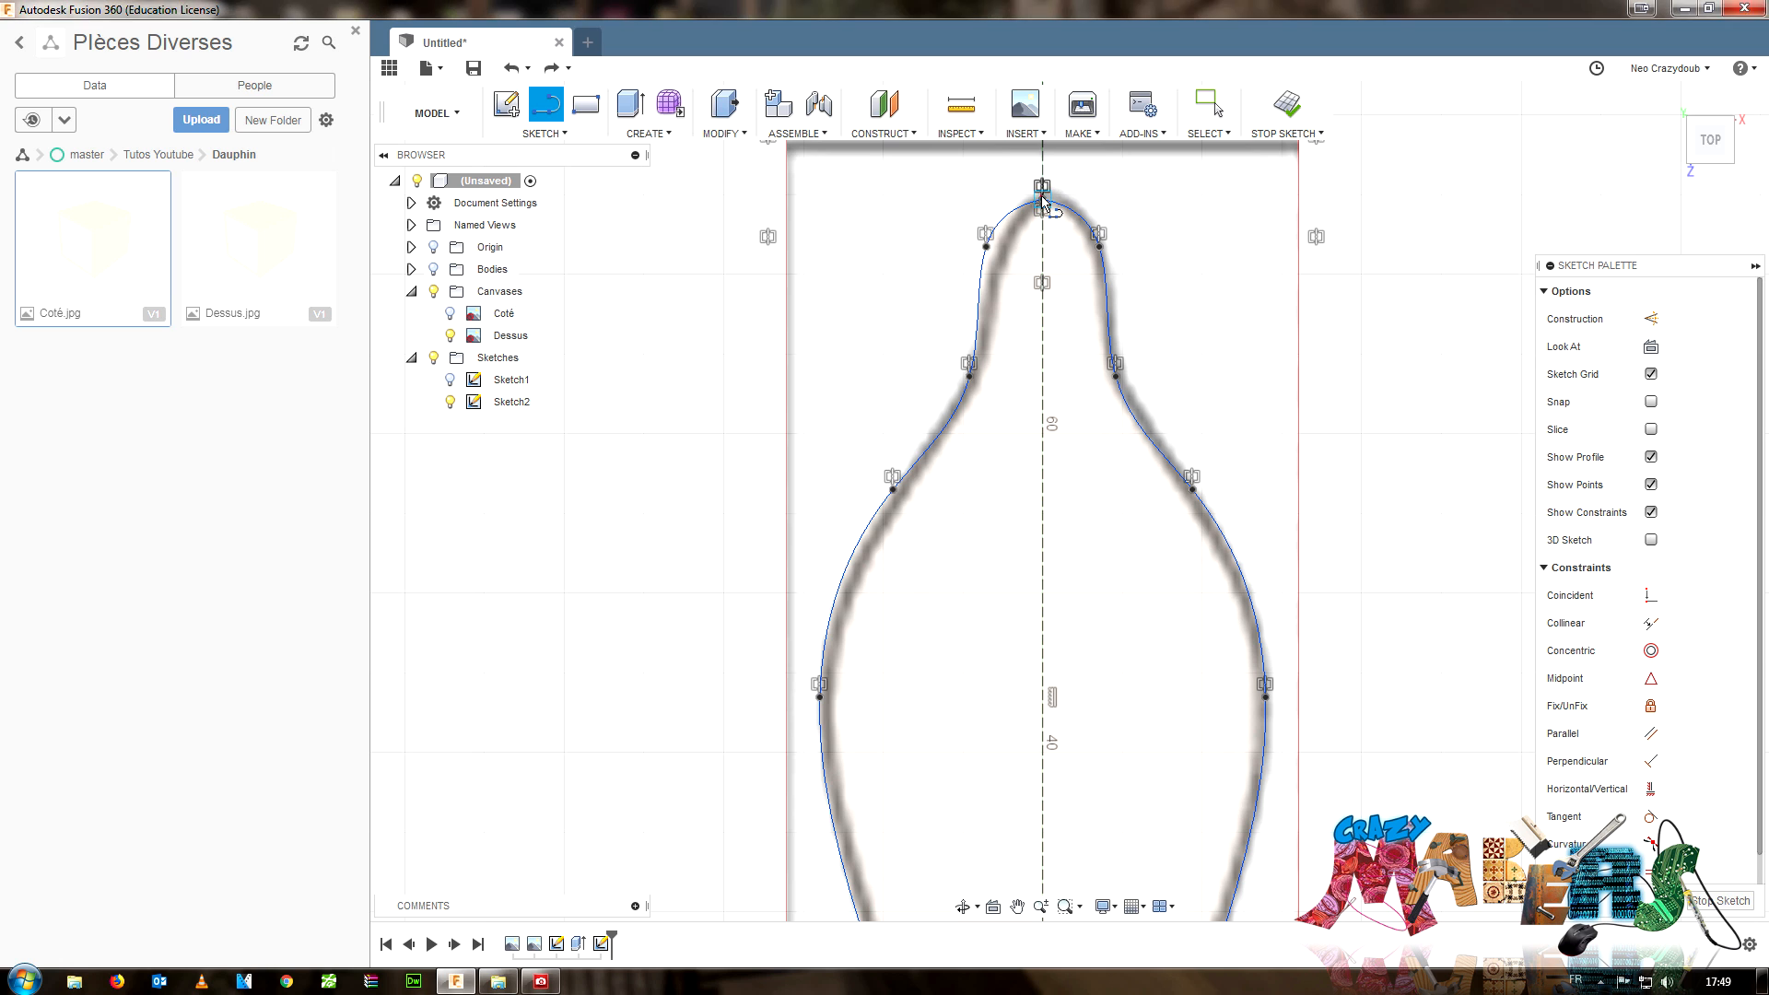
pyautogui.click(1405, 198)
# - Draw a vertical line about 149 mm long down to tail level and a line about 7.8 mm long back to the tail corner
pyautogui.scroll(-5, 1442, 590)
pyautogui.moveTo(1410, 680); pyautogui.dragTo(1348, 267, button='middle')
pyautogui.scroll(-2, 1360, 689)
pyautogui.moveTo(1360, 753); pyautogui.dragTo(1333, 444, button='middle')
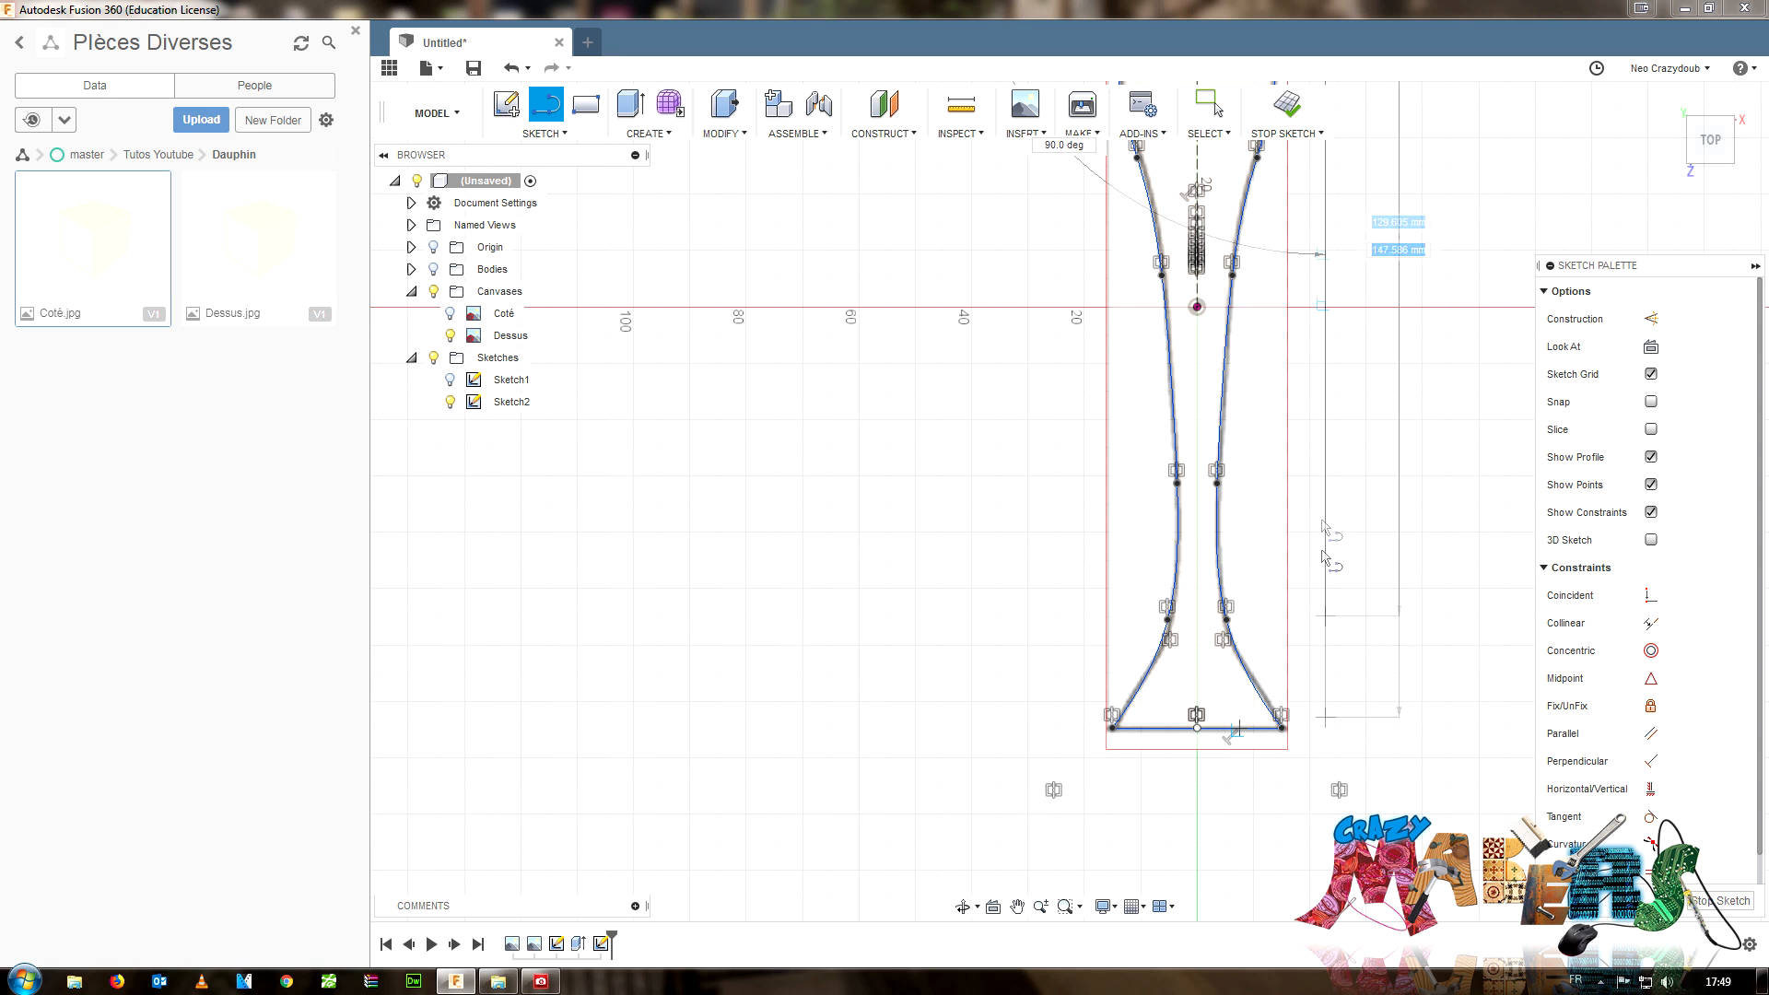
pyautogui.scroll(-2, 1327, 460)
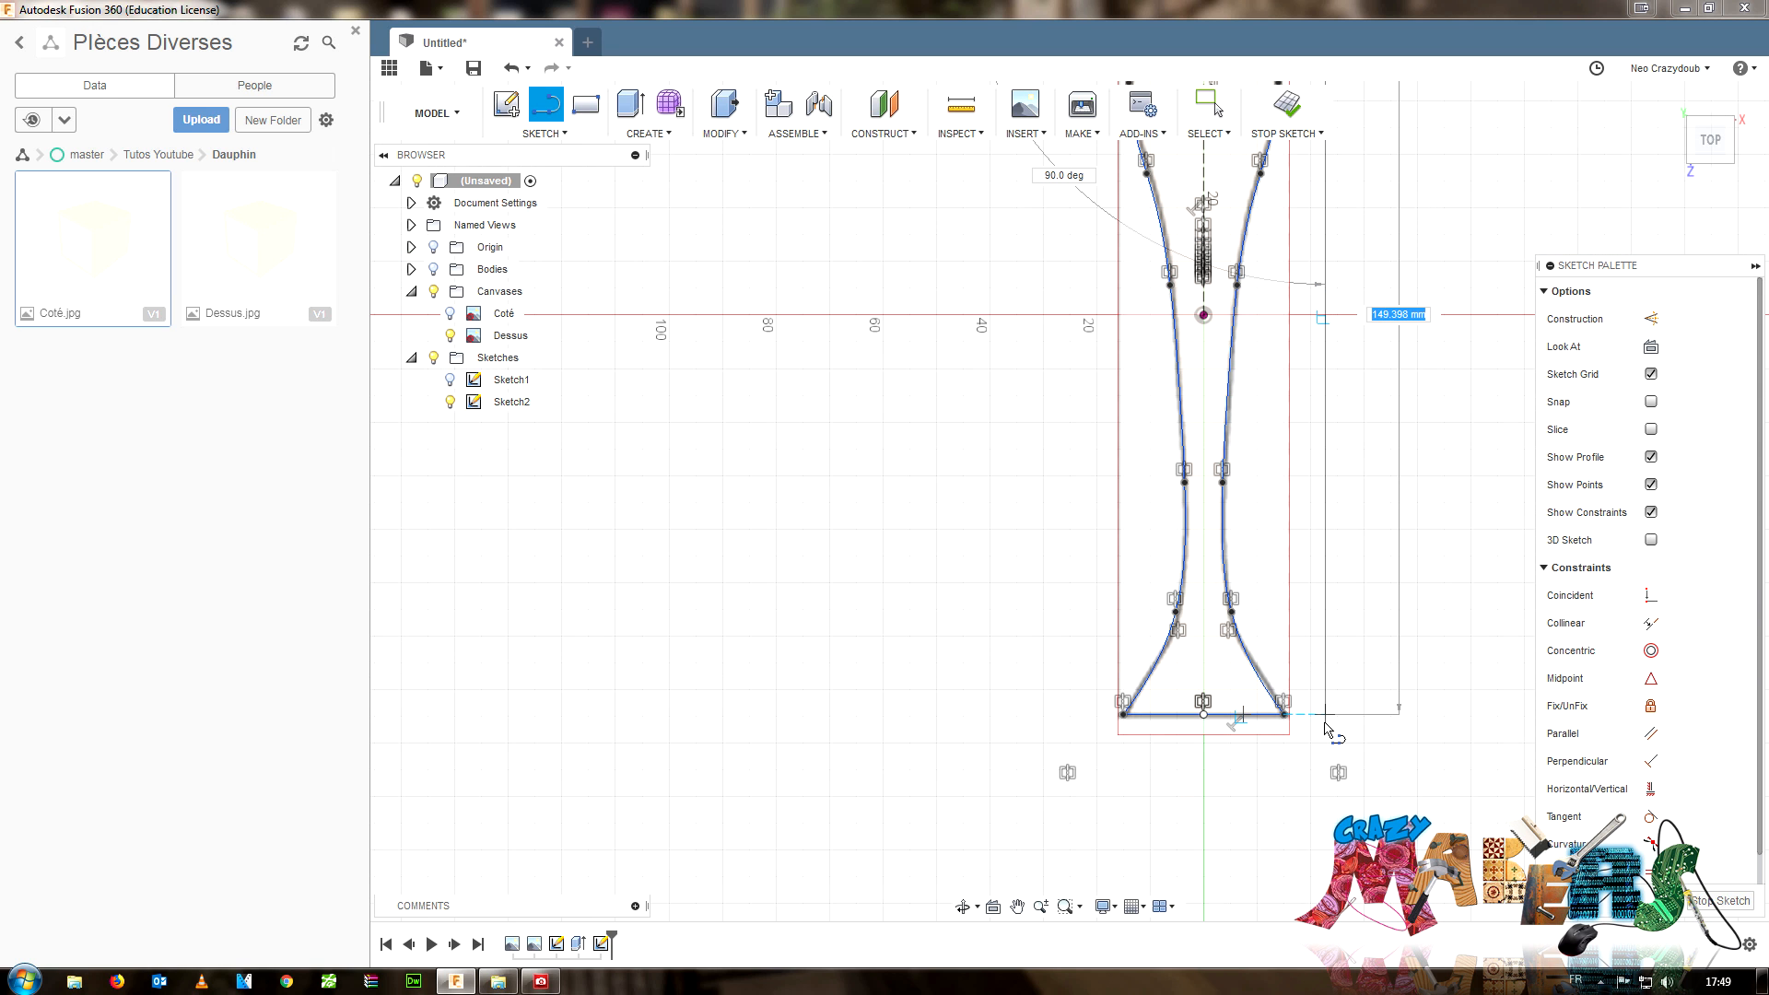
pyautogui.click(1325, 715)
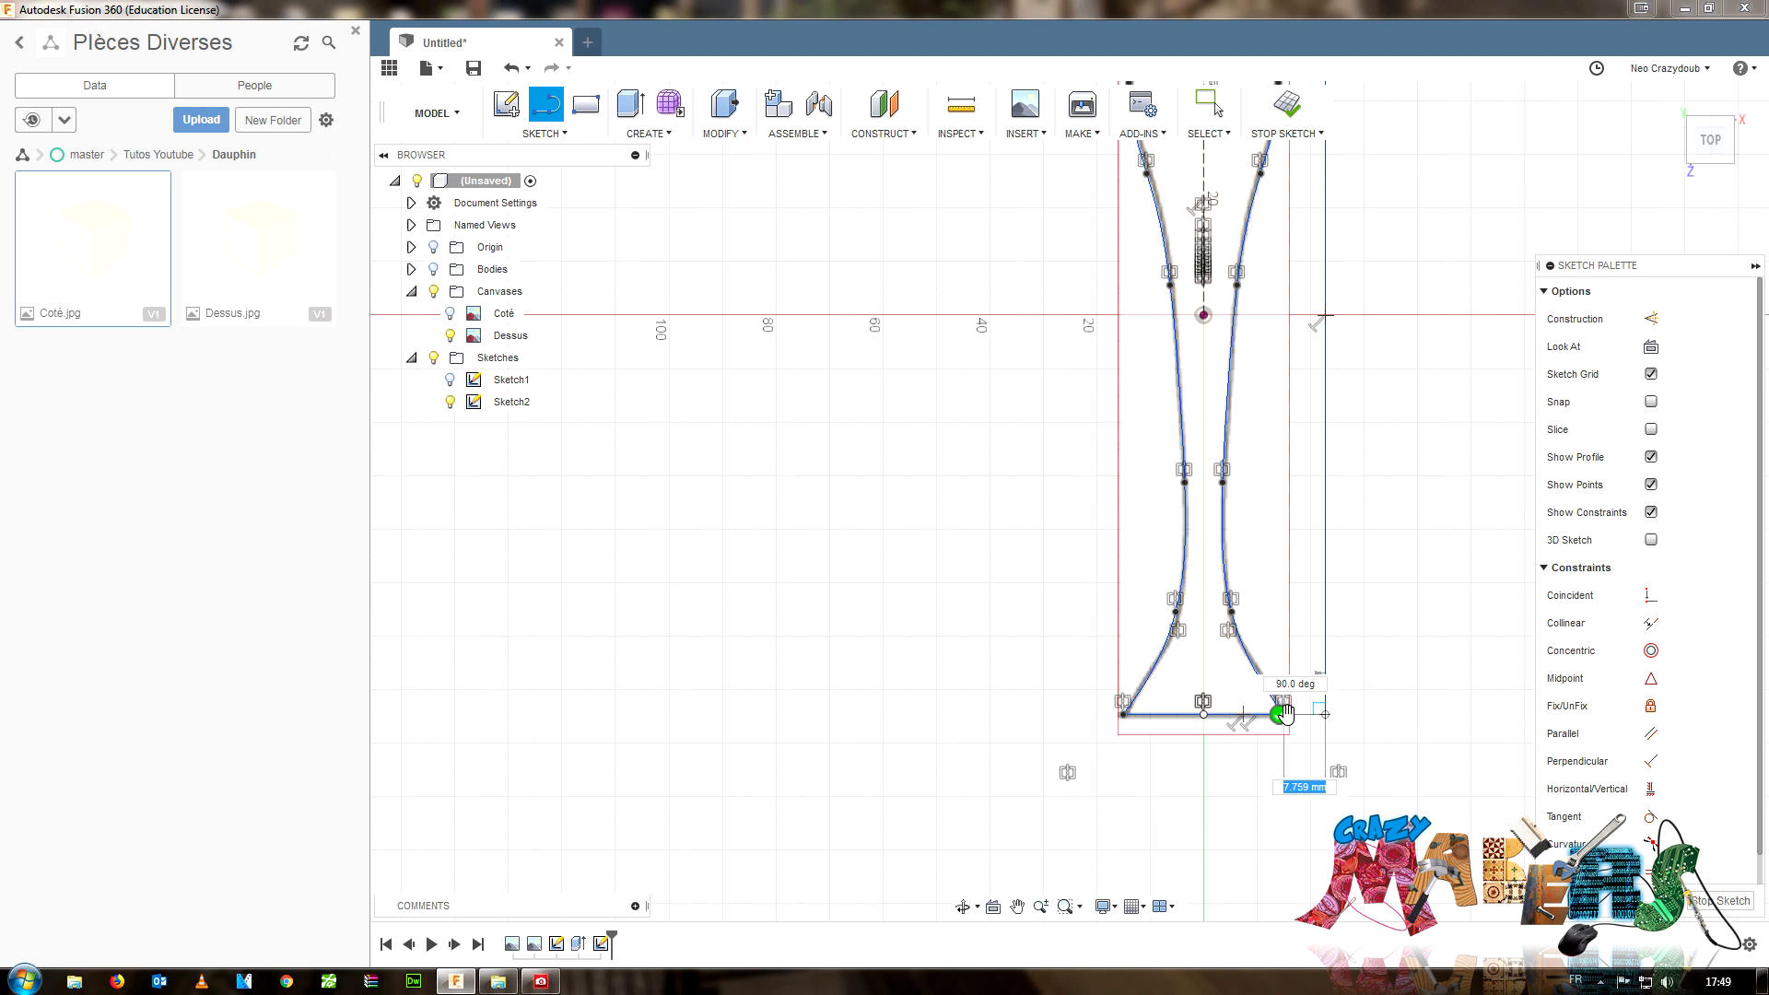
pyautogui.scroll(5, 1286, 720)
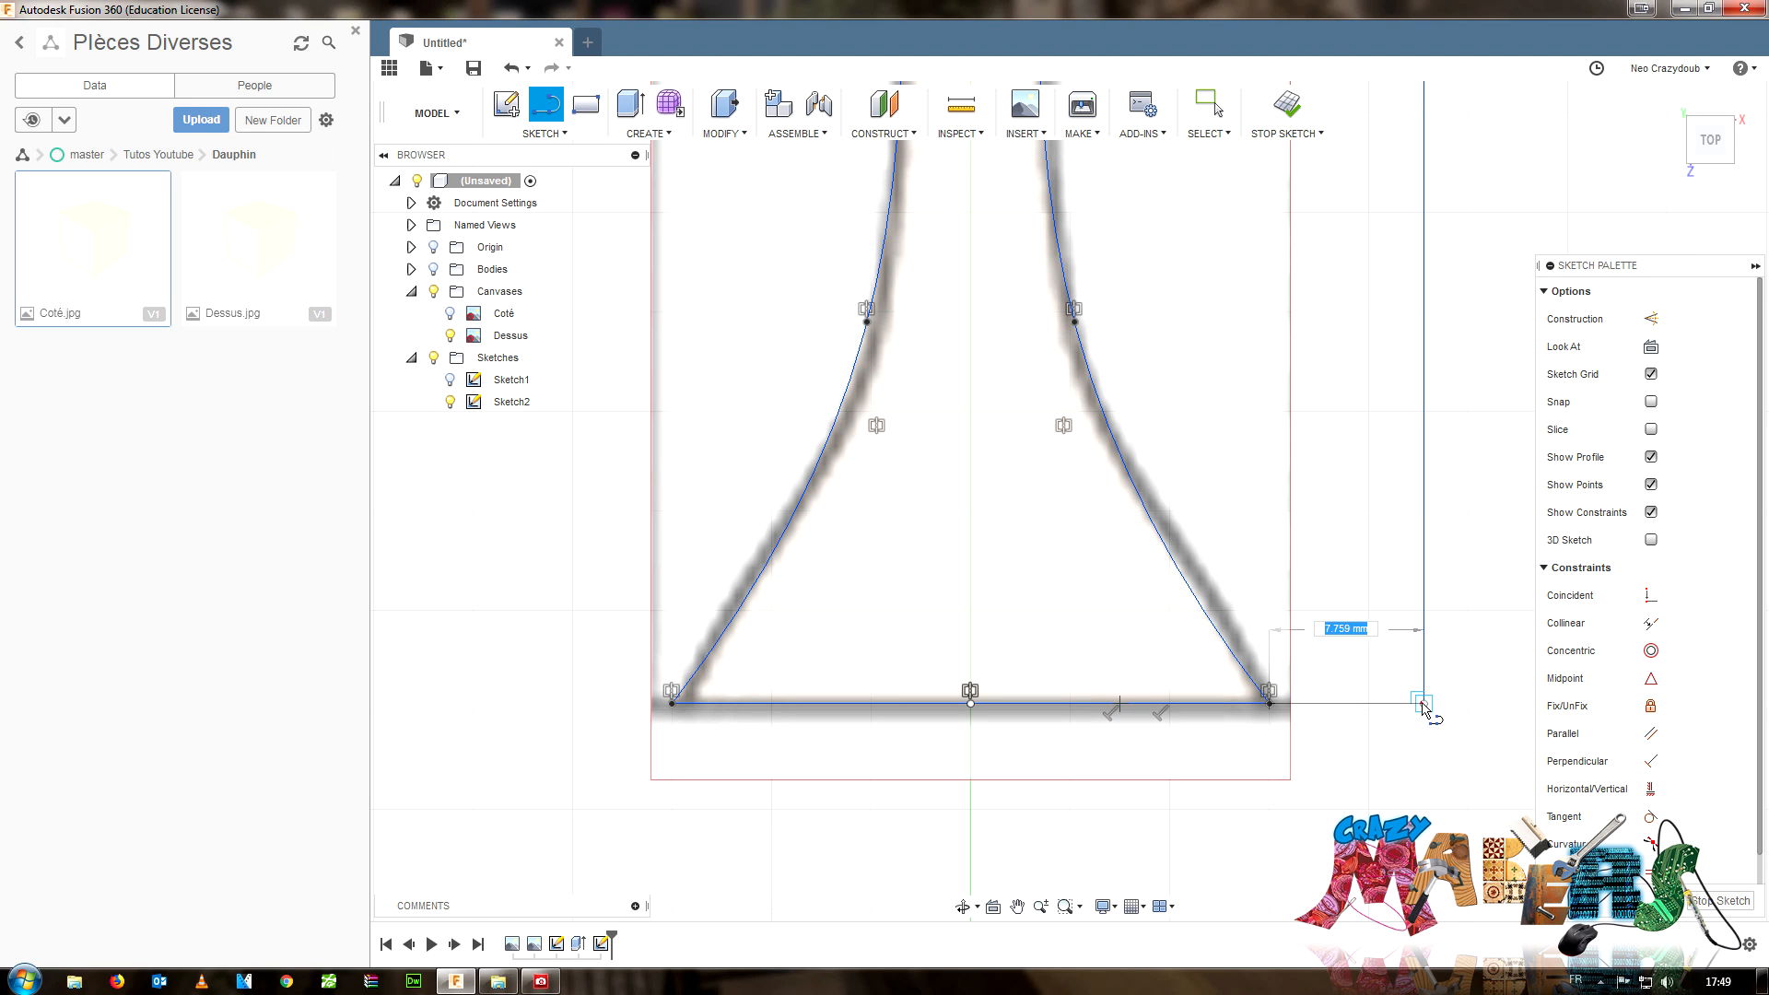
pyautogui.scroll(-4, 1398, 750)
pyautogui.scroll(-2, 1393, 751)
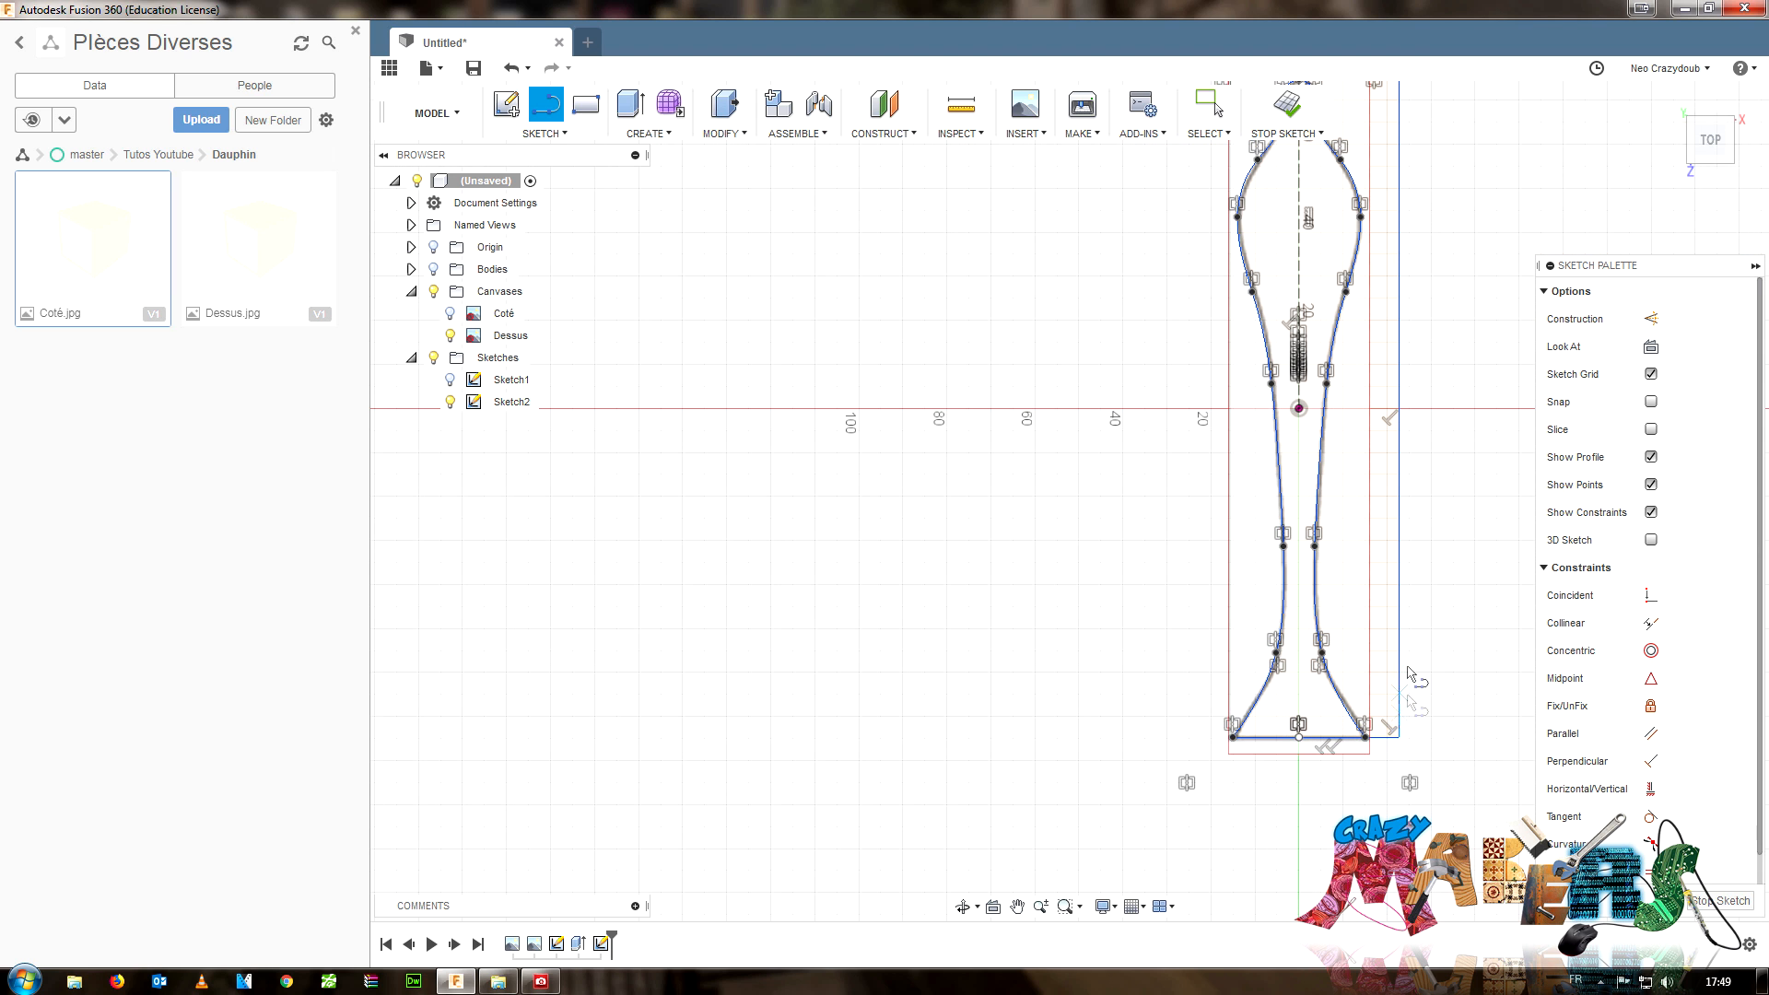
pyautogui.press('Escape')
pyautogui.doubleClick(1385, 738)
pyautogui.scroll(3, 1430, 661)
pyautogui.scroll(-4, 1436, 667)
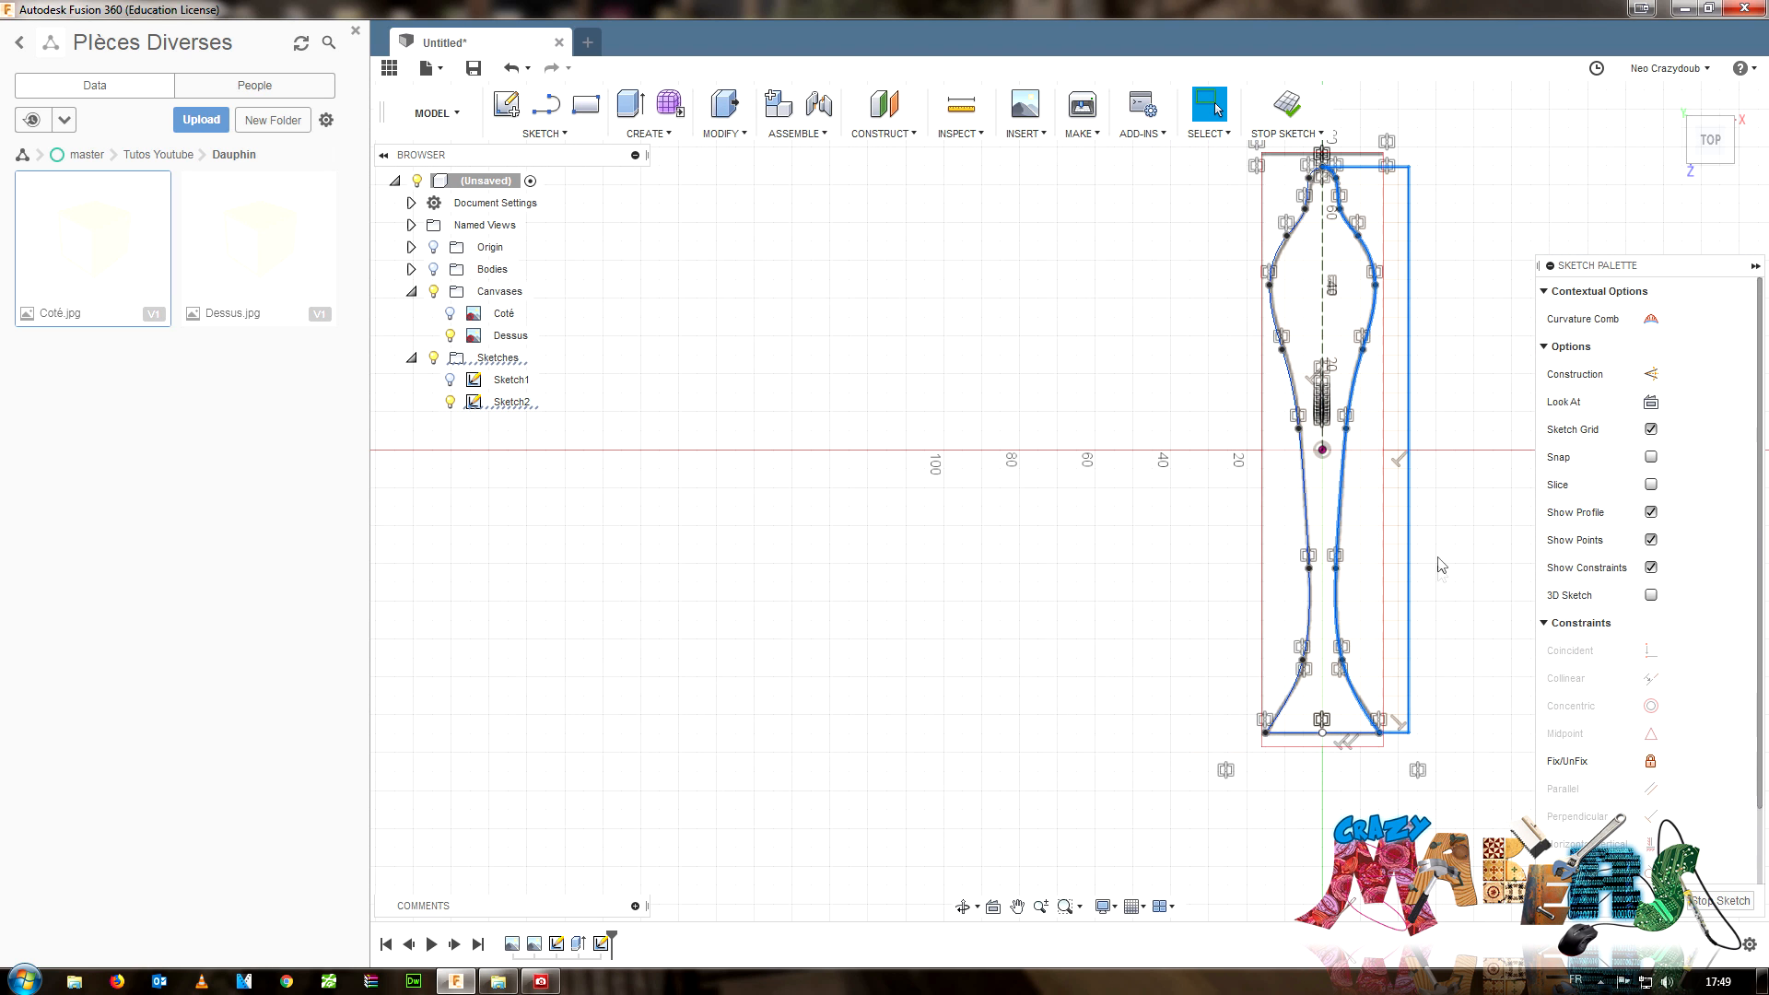
# - Delete the mirrored spline, its half of the tail line, and the line joining the tail corner to the outer vertical line
pyautogui.moveTo(1442, 565); pyautogui.dragTo(1443, 649, button='middle')
pyautogui.click(1292, 458)
pyautogui.press('Delete')
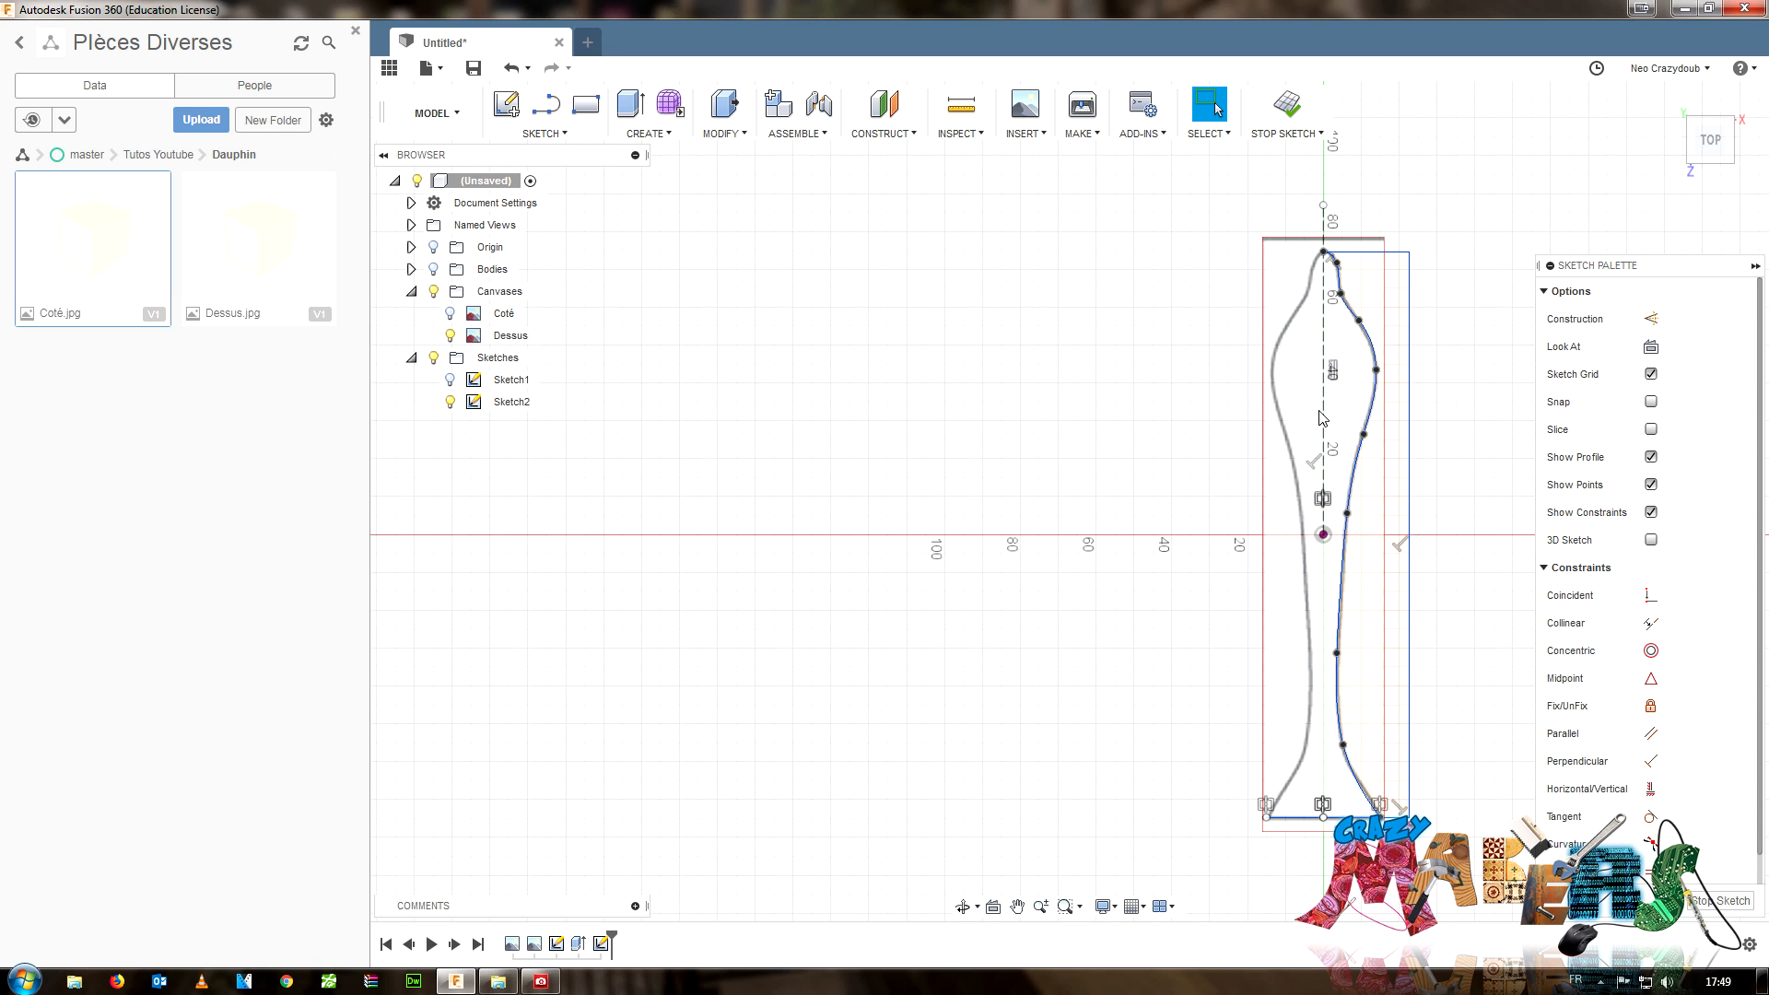
pyautogui.click(1375, 348)
pyautogui.click(1433, 740)
pyautogui.scroll(2, 1355, 810)
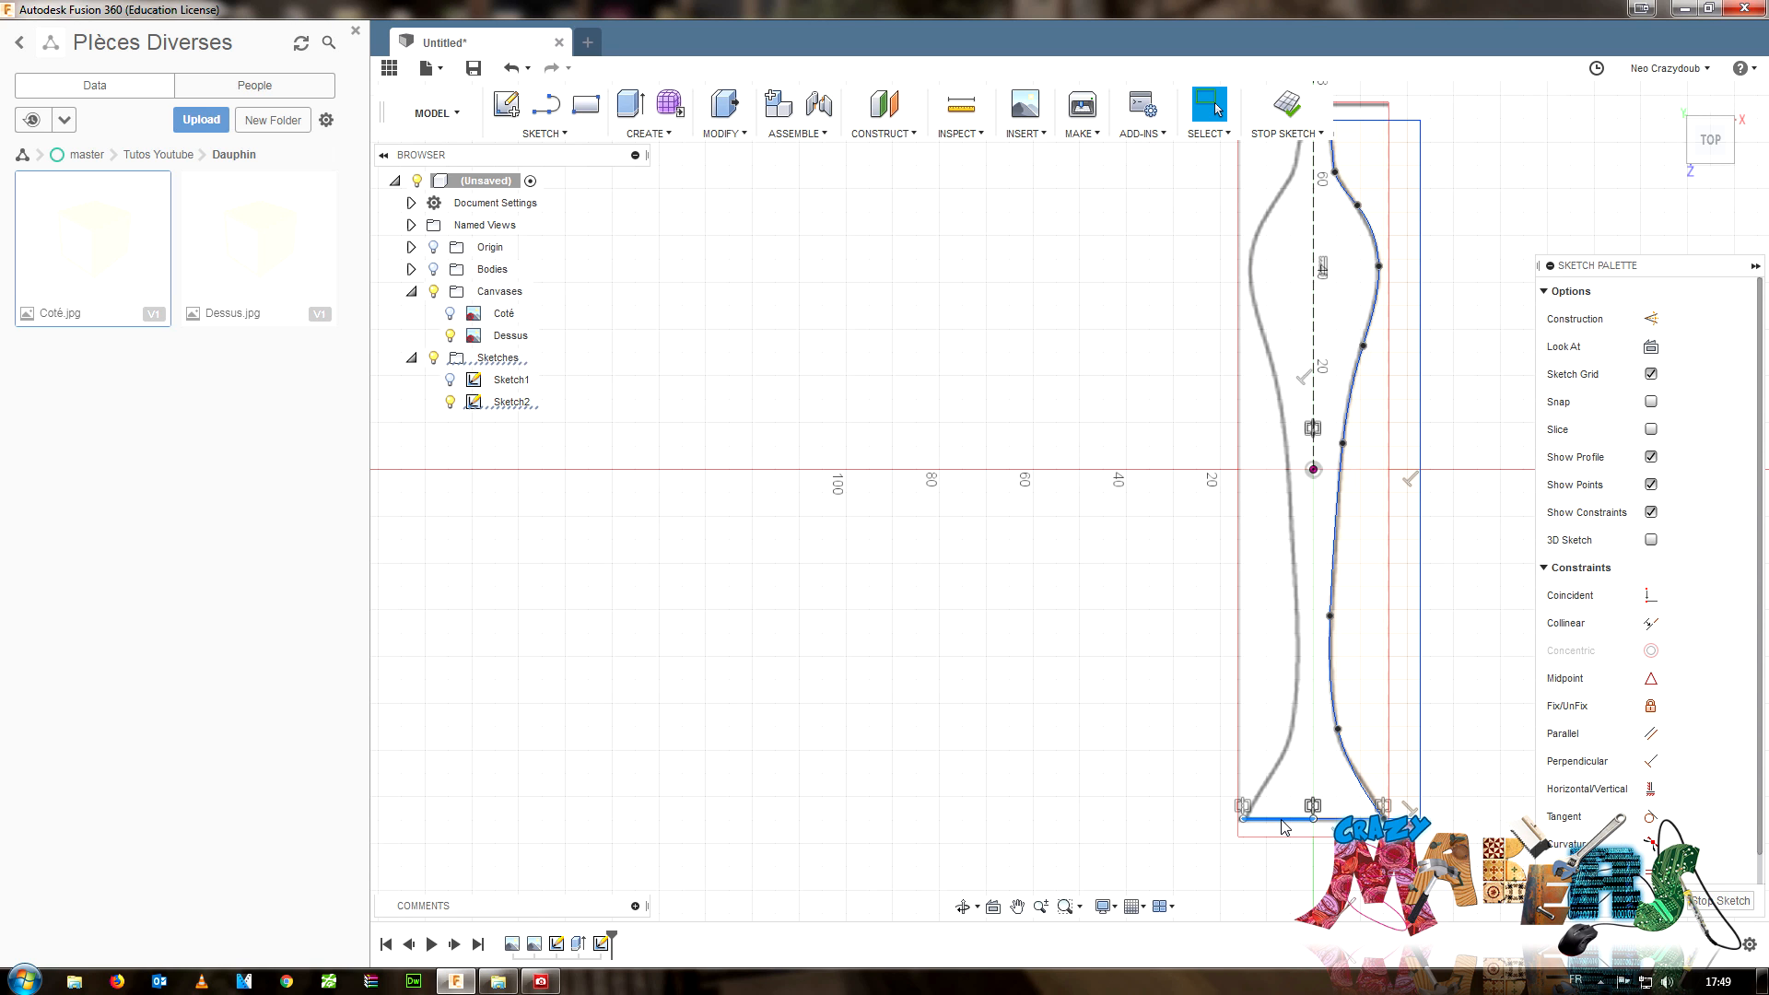
pyautogui.scroll(3, 1396, 819)
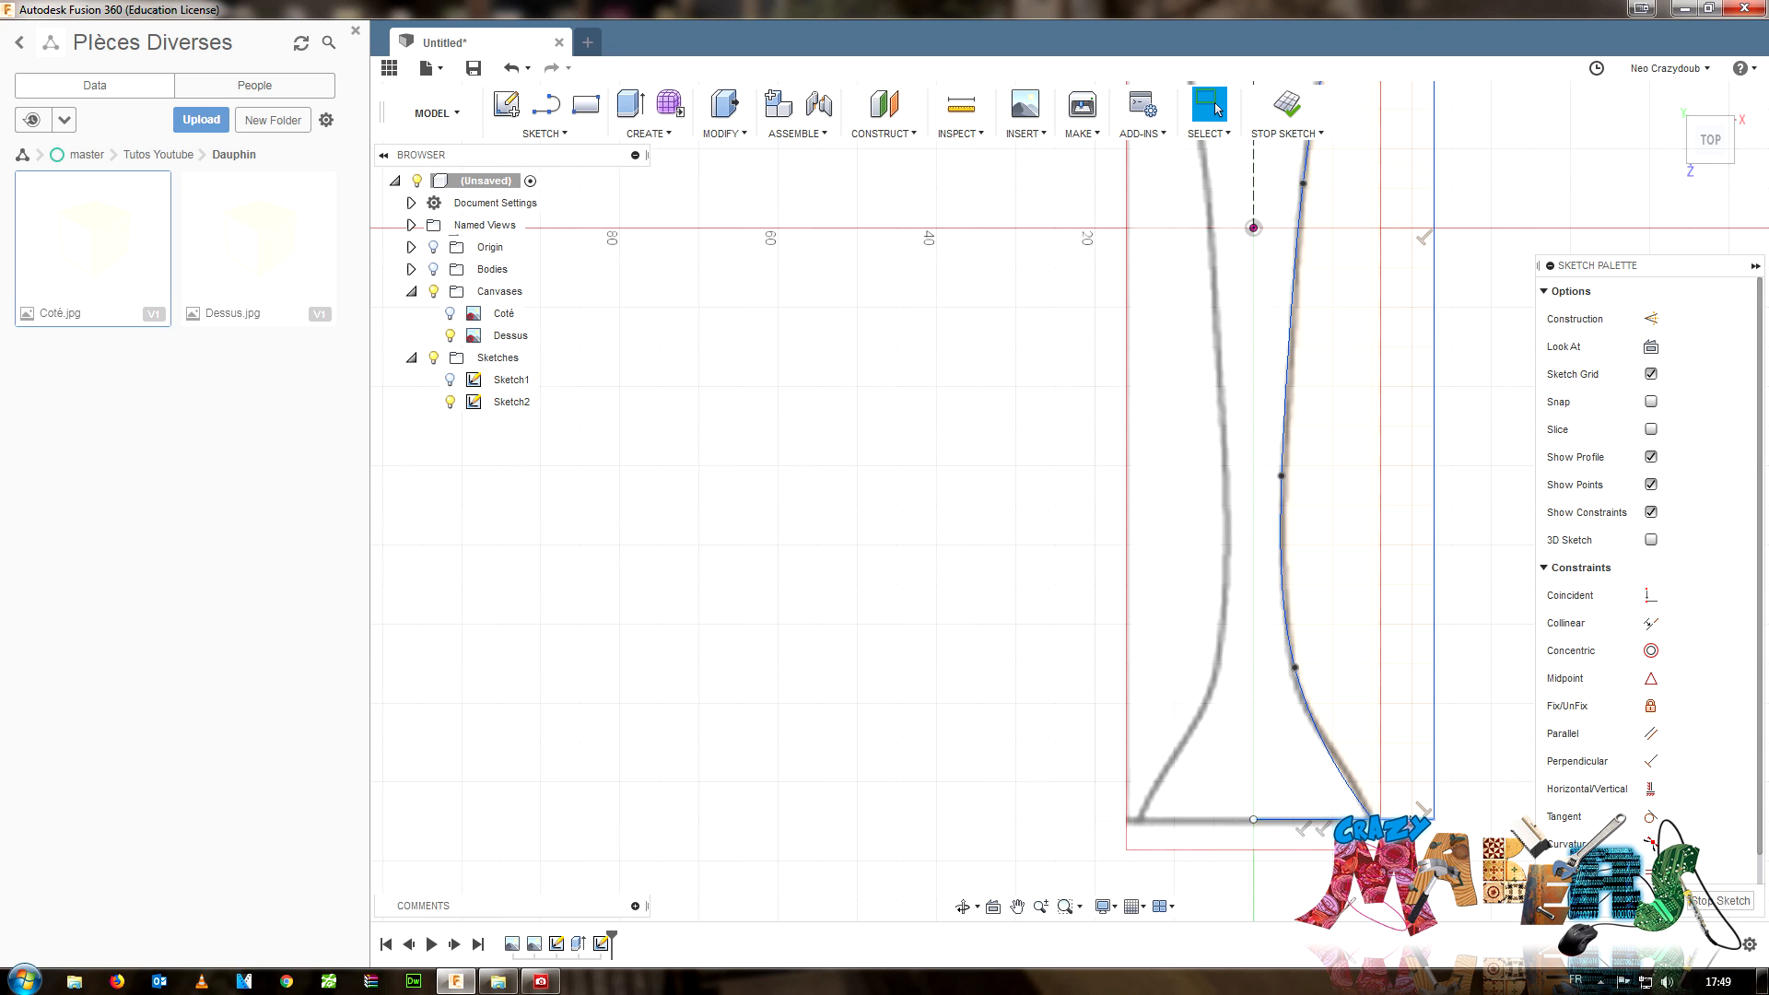
pyautogui.scroll(1, 1409, 817)
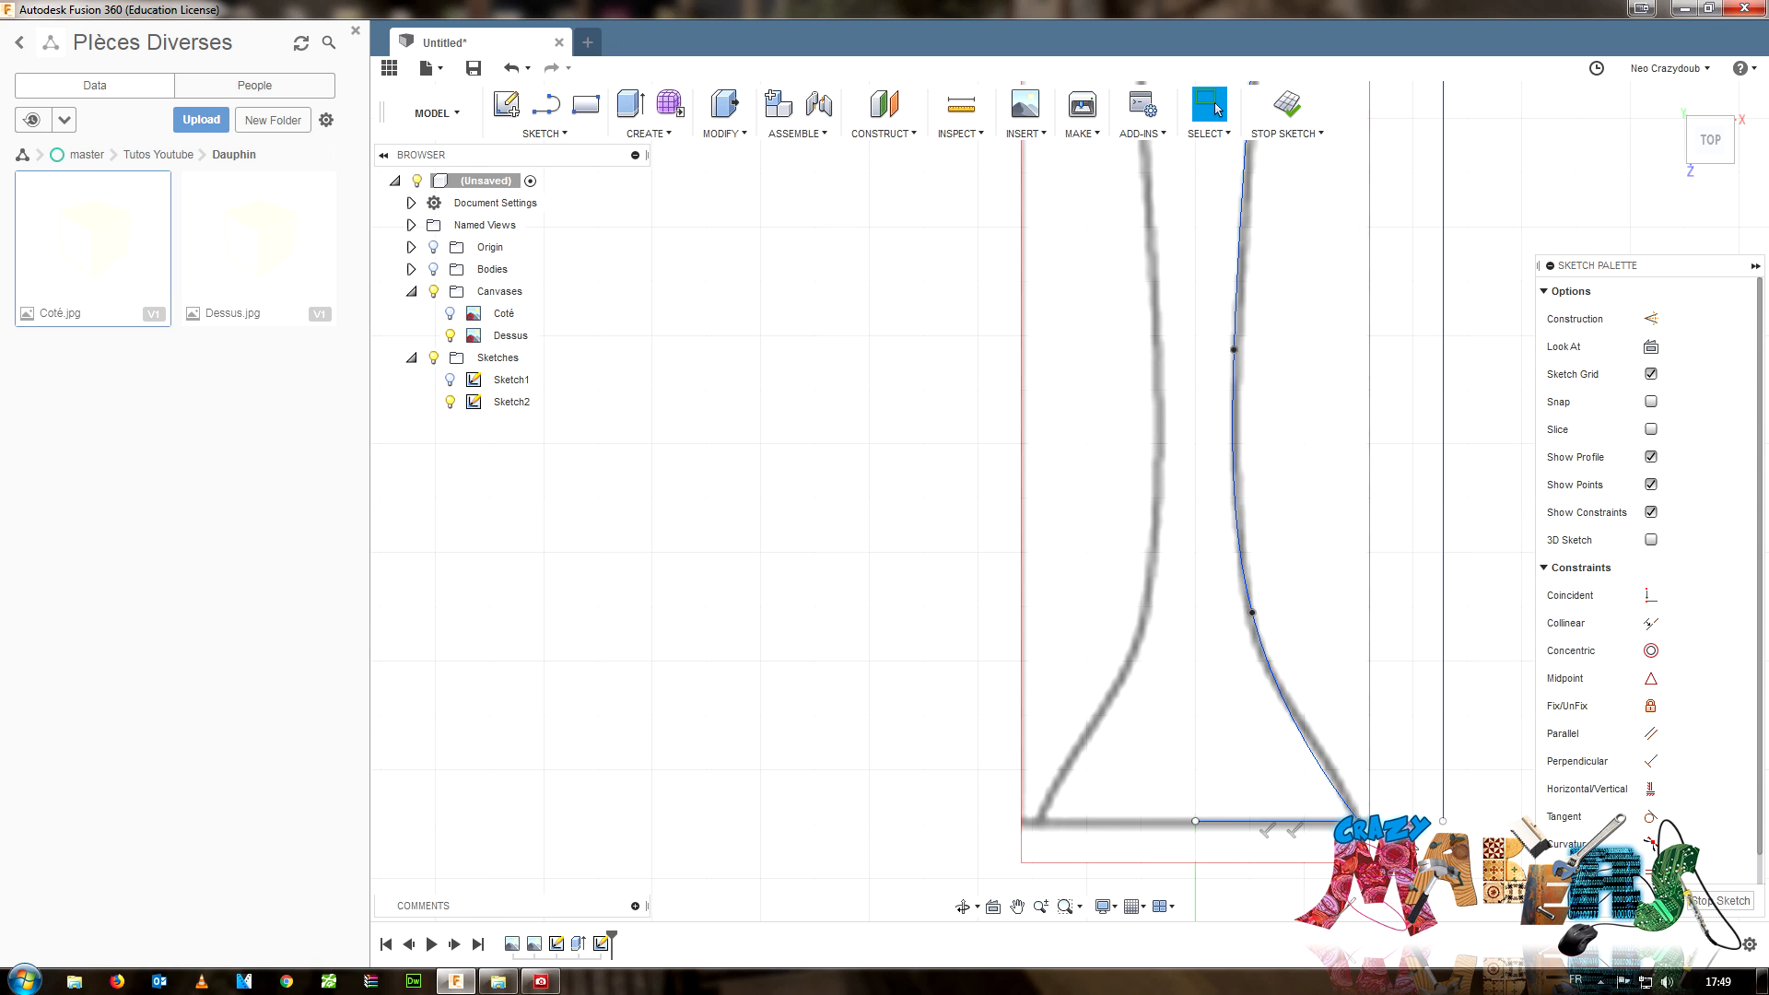
# - Extend the outer vertical line below the tail and draw lines from the tail line's centreline end down and across to meet it
pyautogui.click(1443, 822)
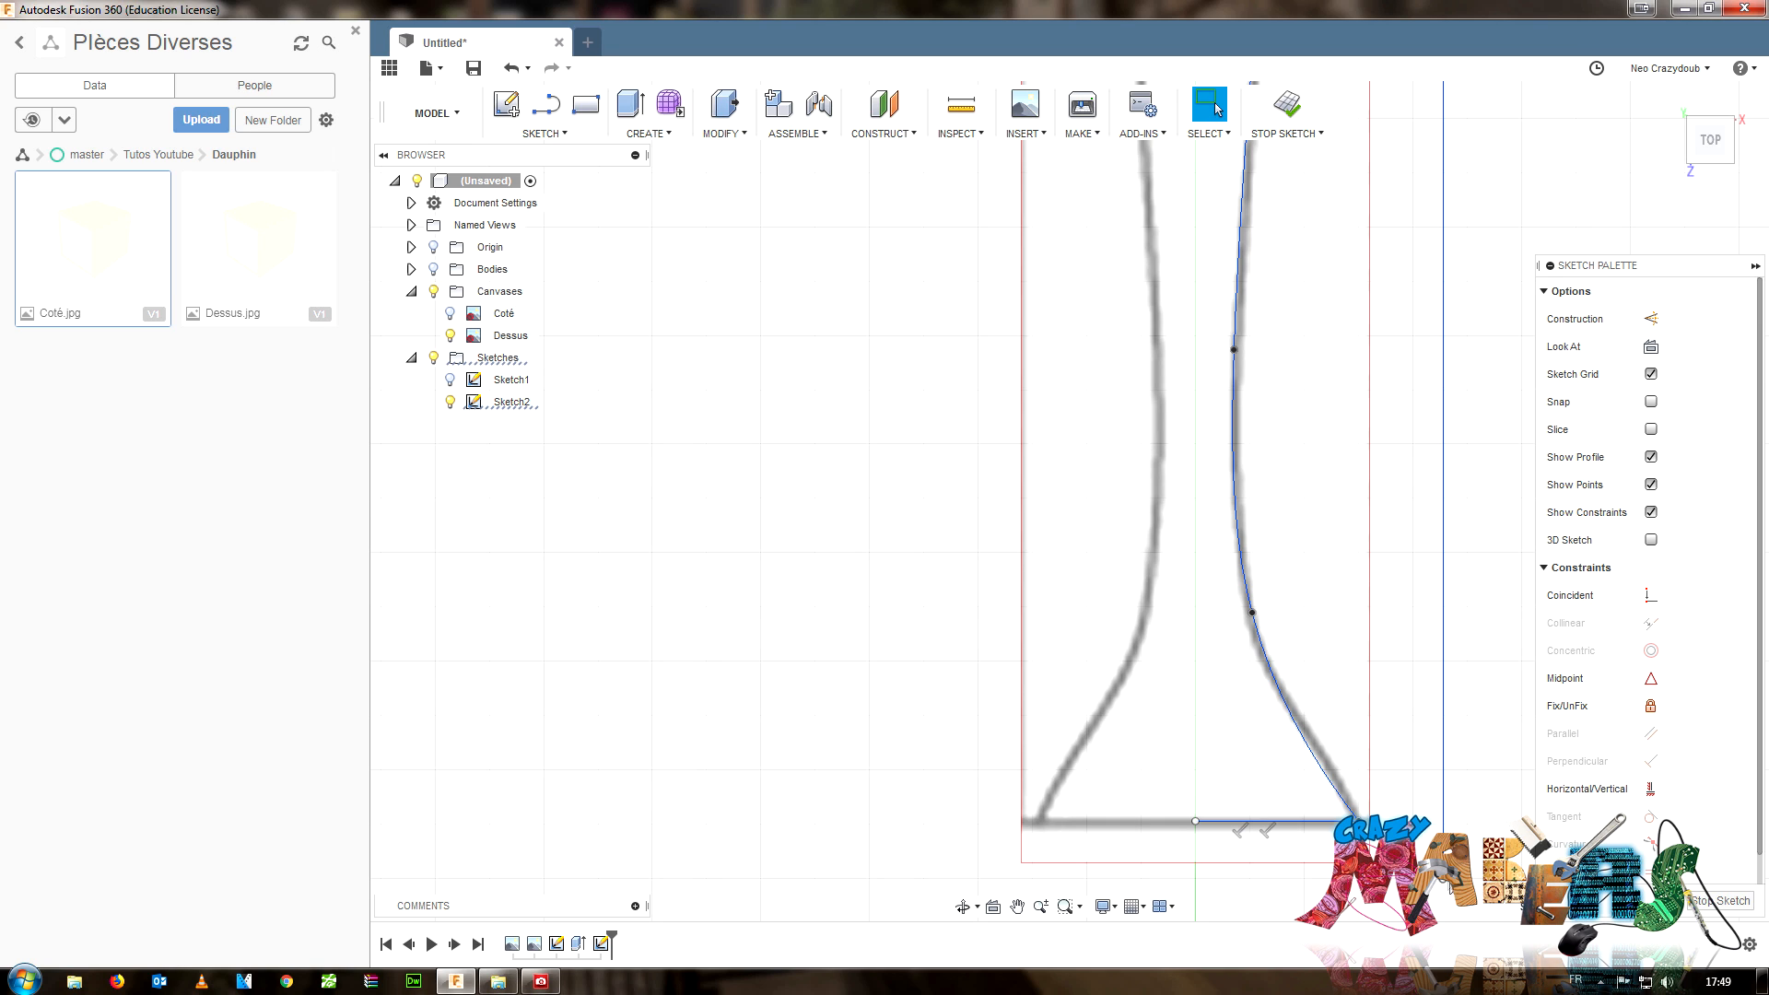
pyautogui.press('l')
pyautogui.click(1196, 821)
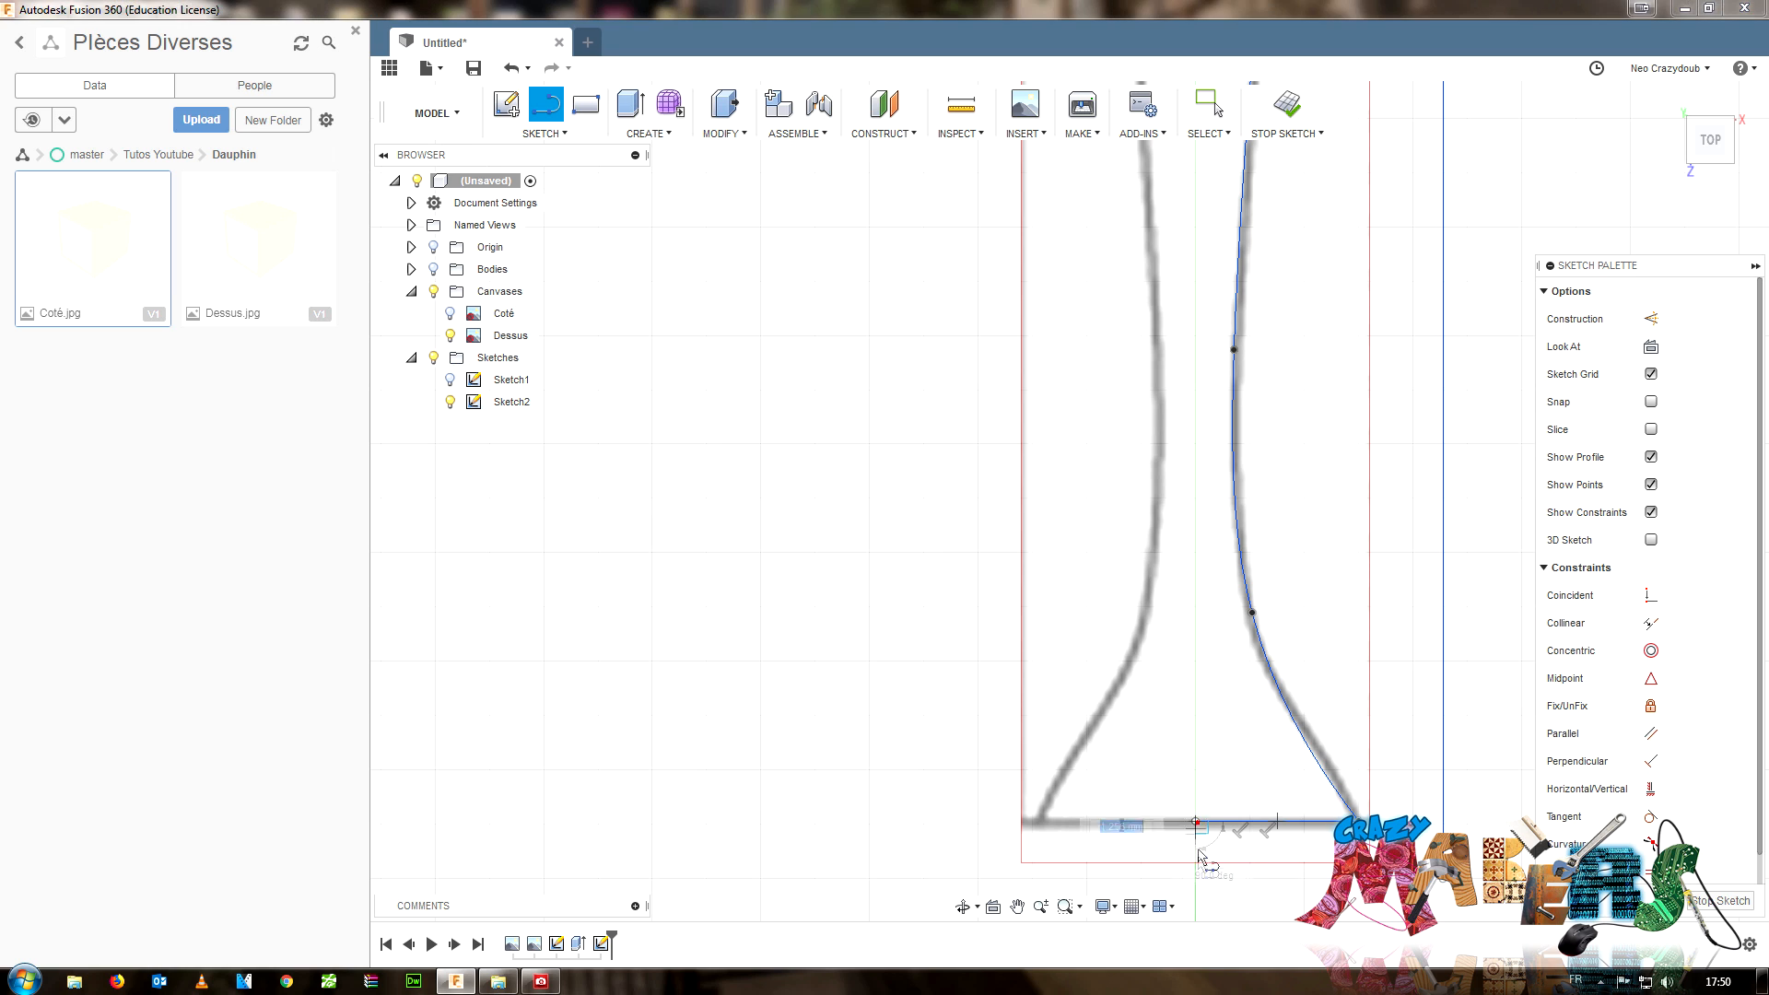
pyautogui.click(1197, 877)
pyautogui.click(1443, 878)
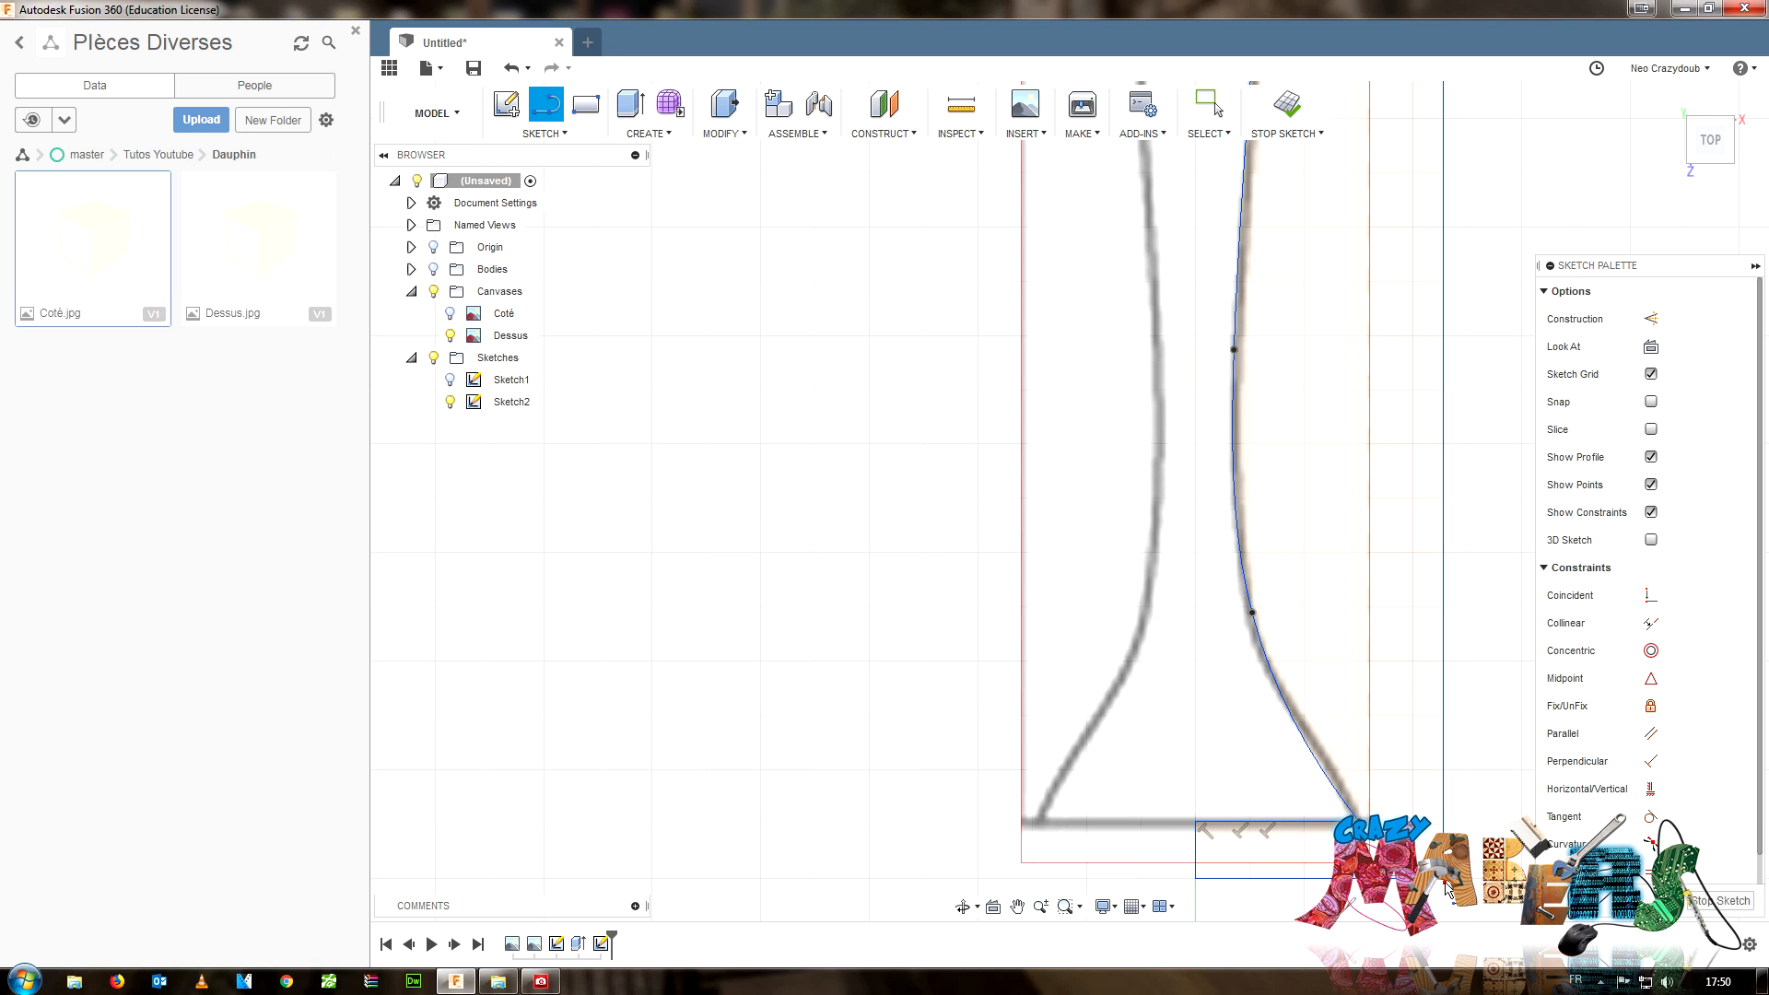
pyautogui.scroll(-5, 1280, 840)
pyautogui.scroll(3, 1382, 801)
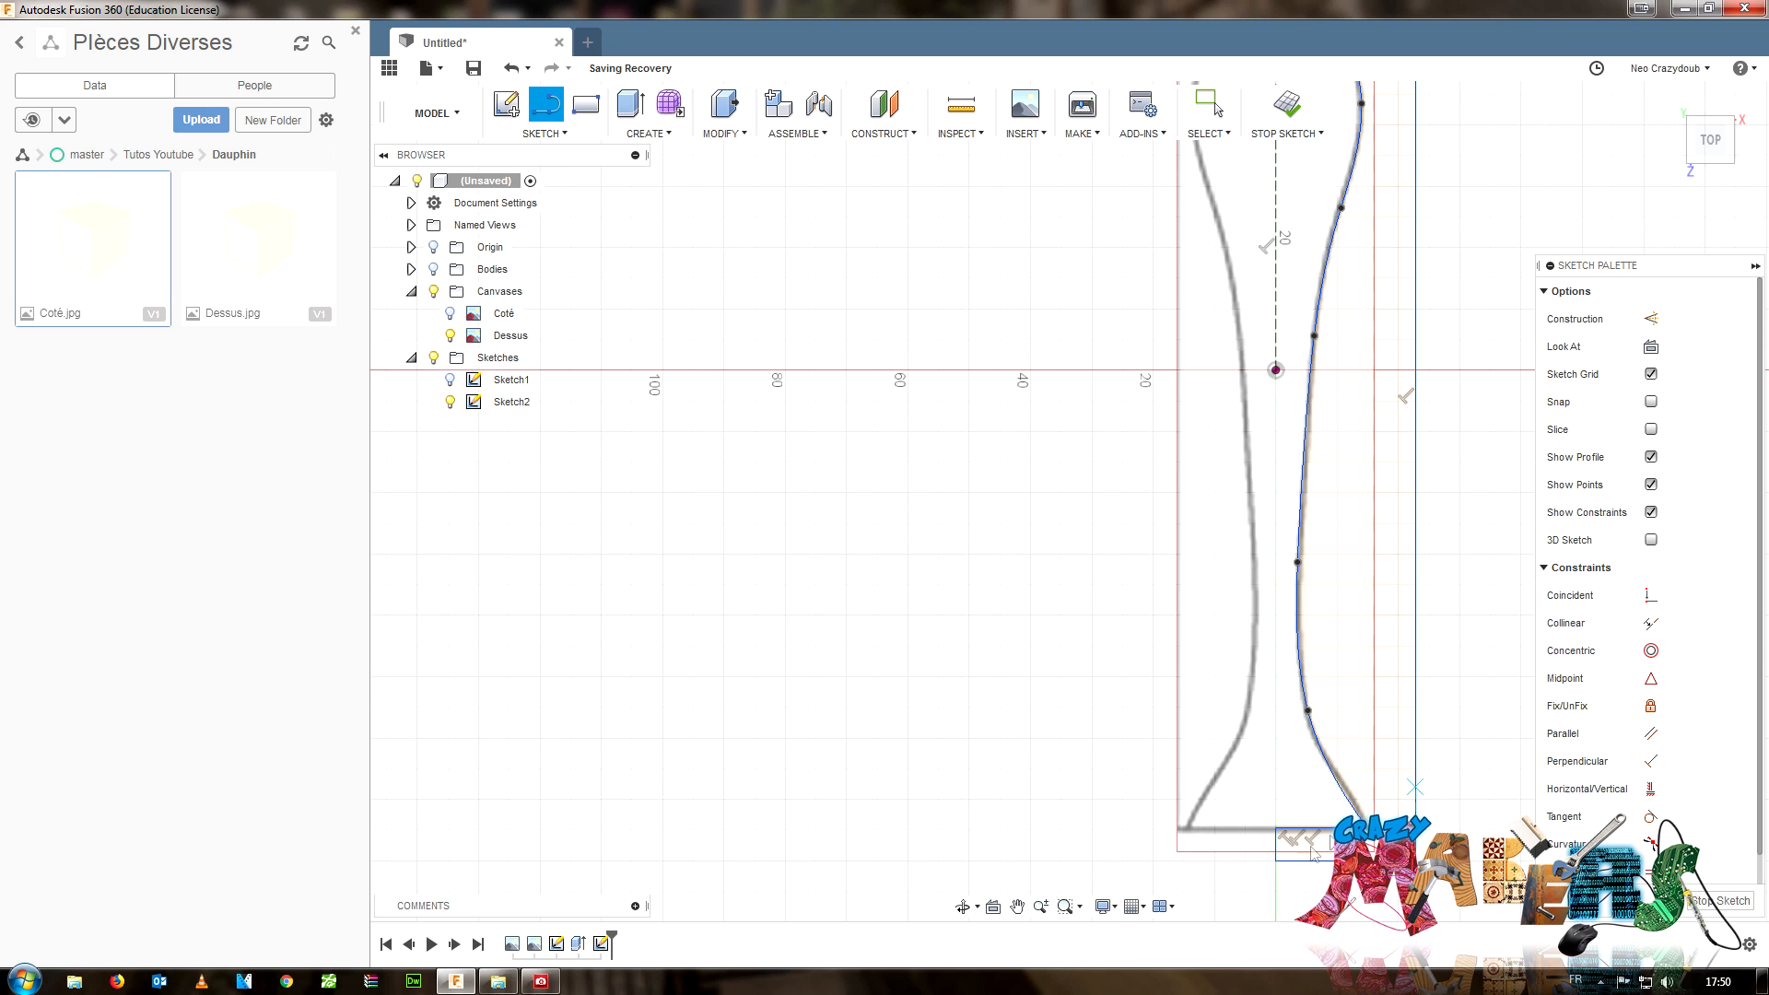
pyautogui.press('Escape')
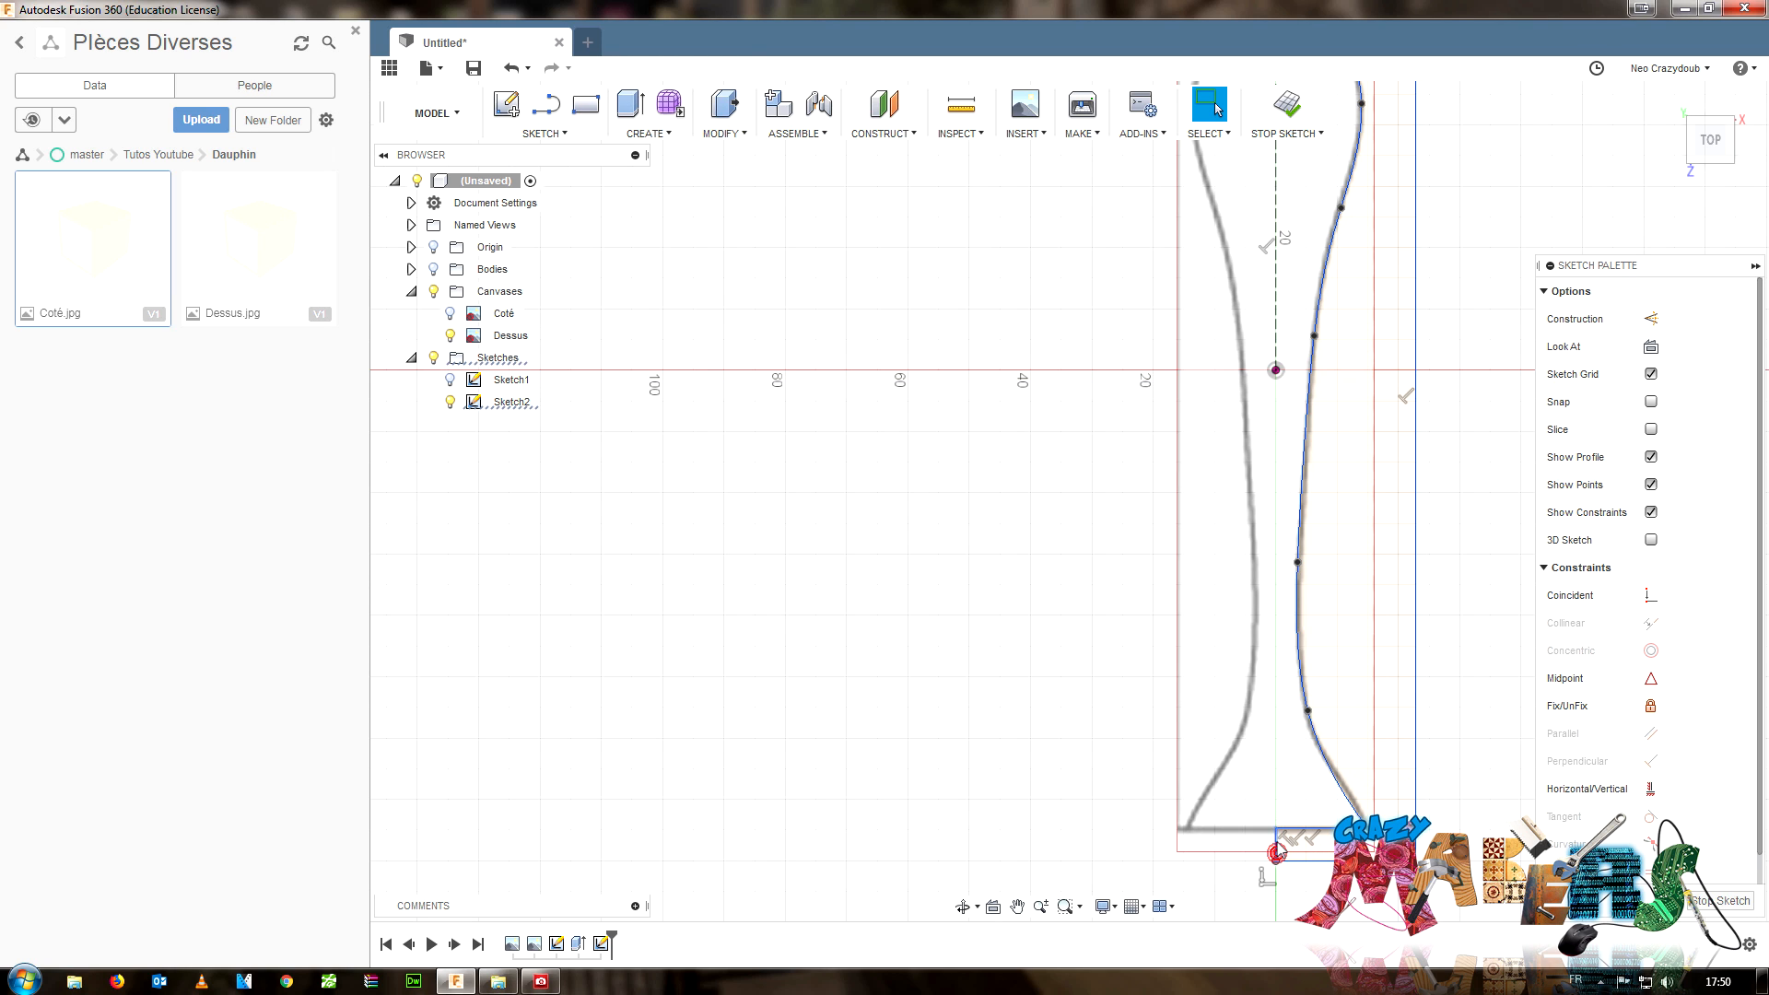
pyautogui.doubleClick(1419, 790)
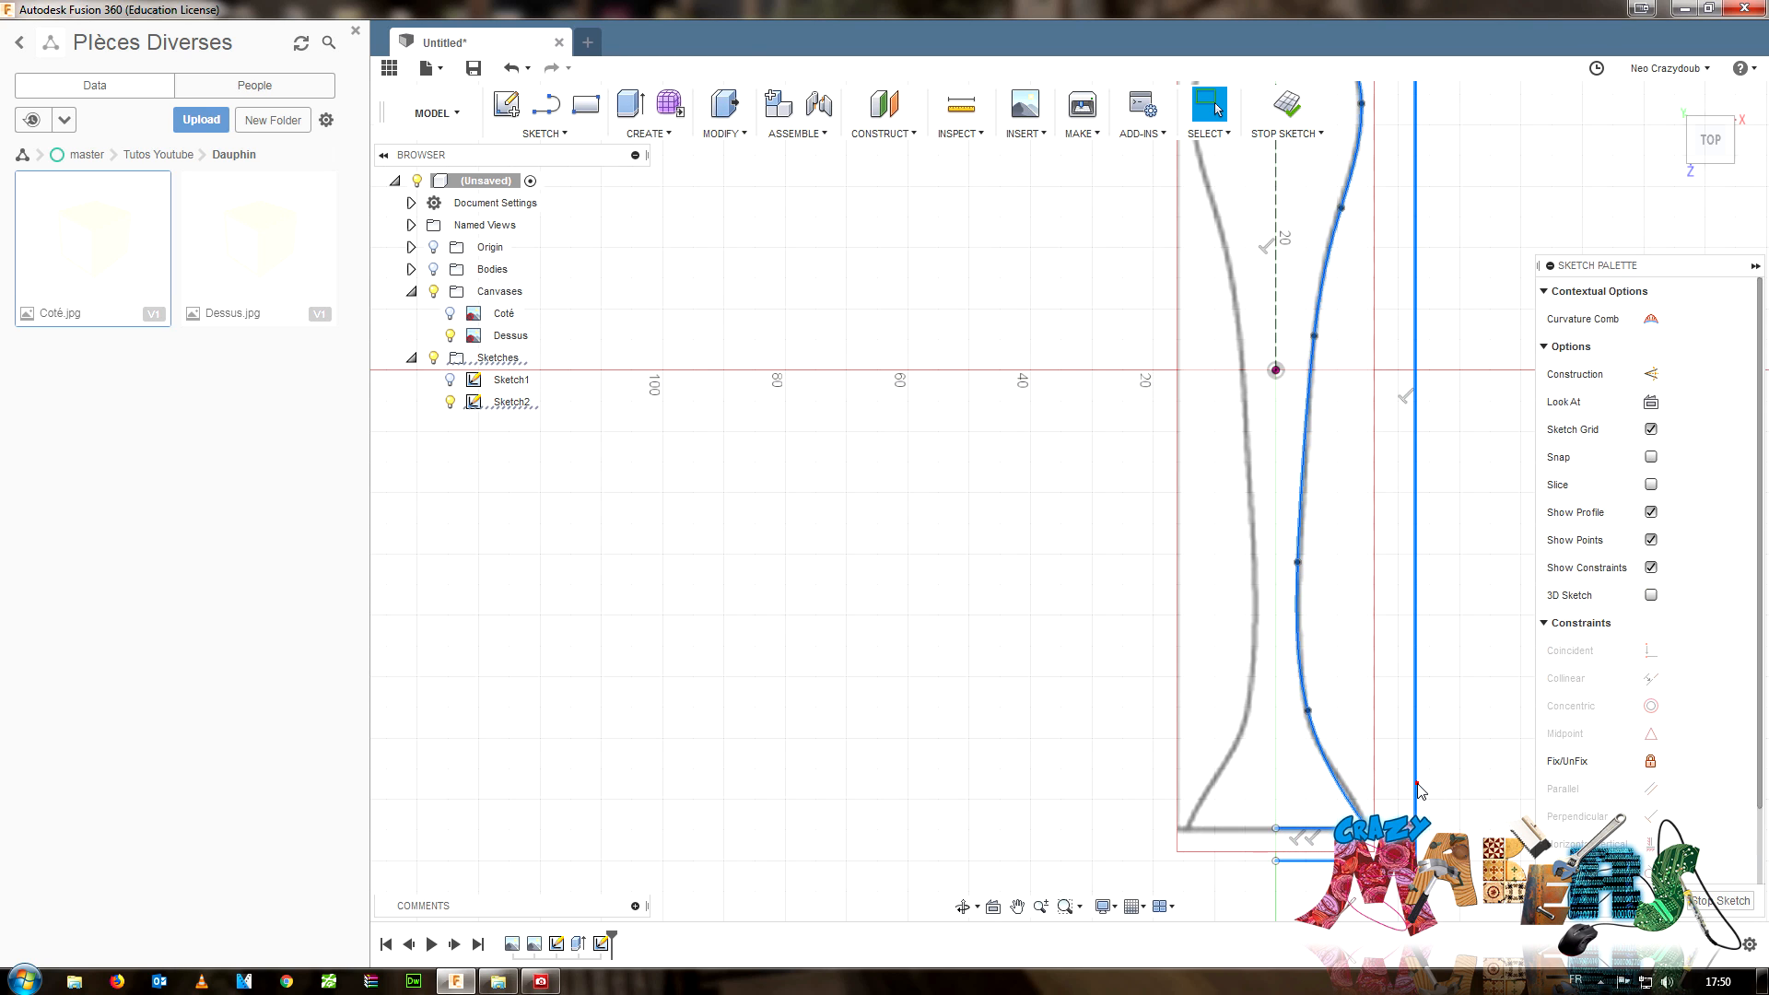
pyautogui.scroll(-2, 1420, 791)
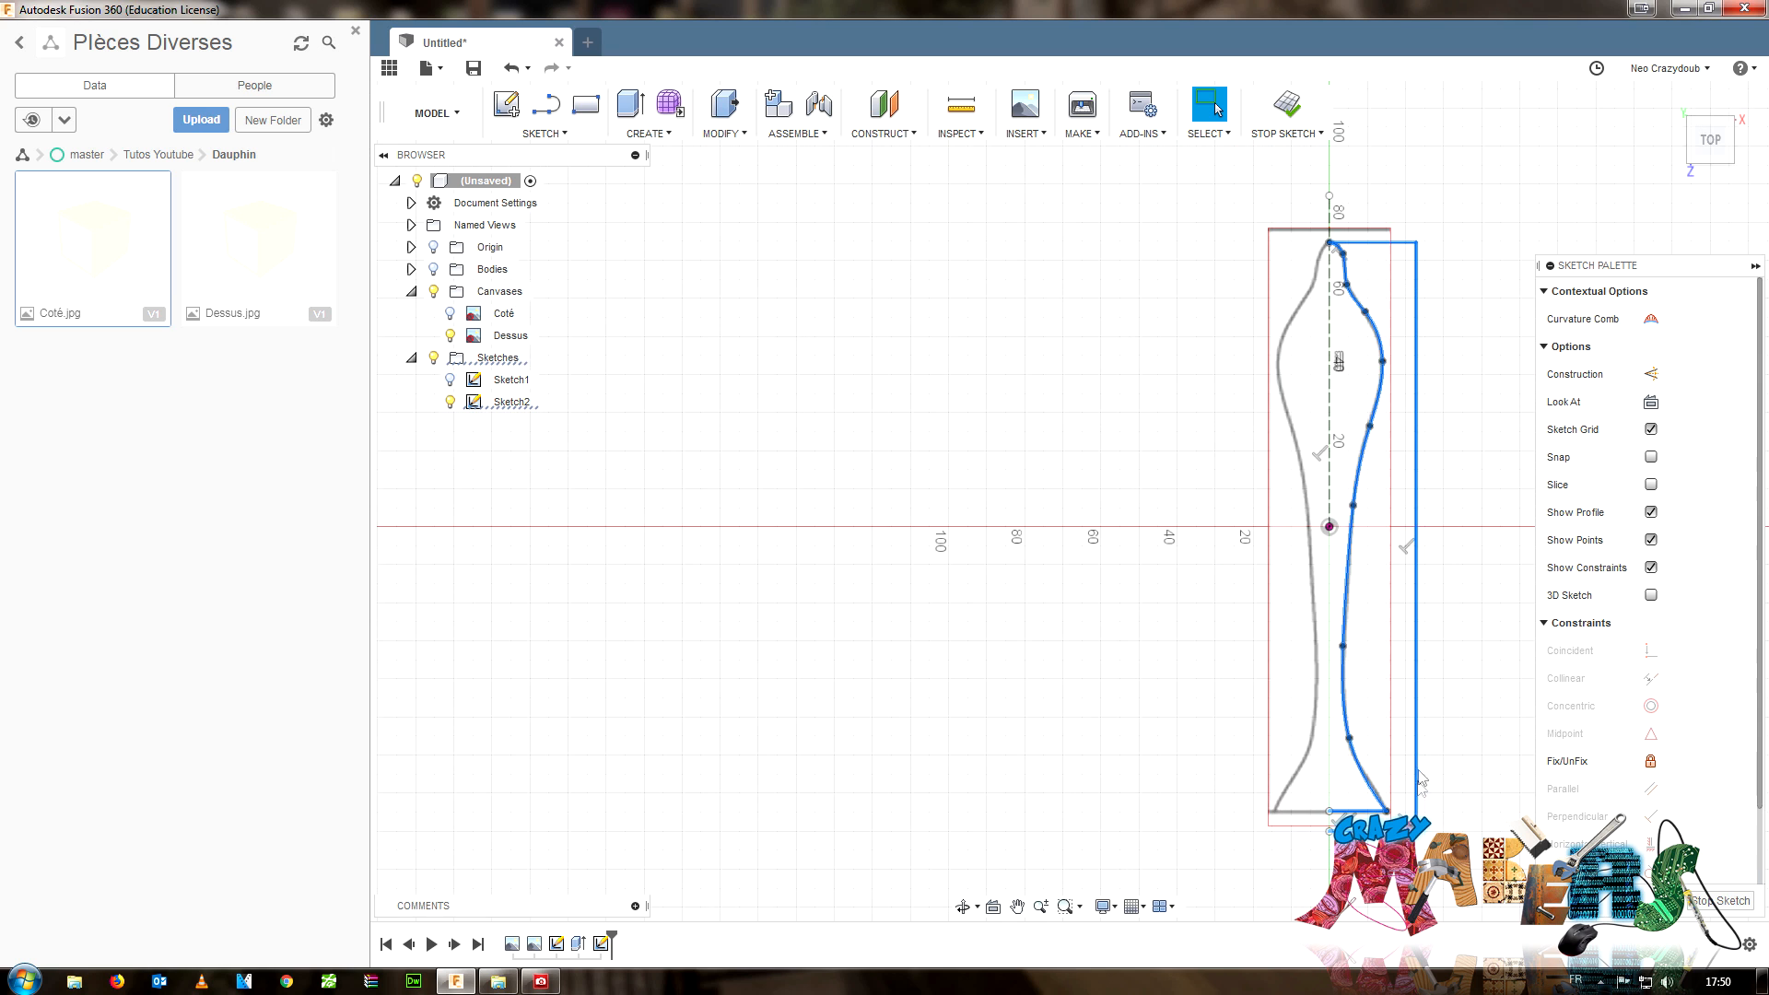
pyautogui.click(551, 134)
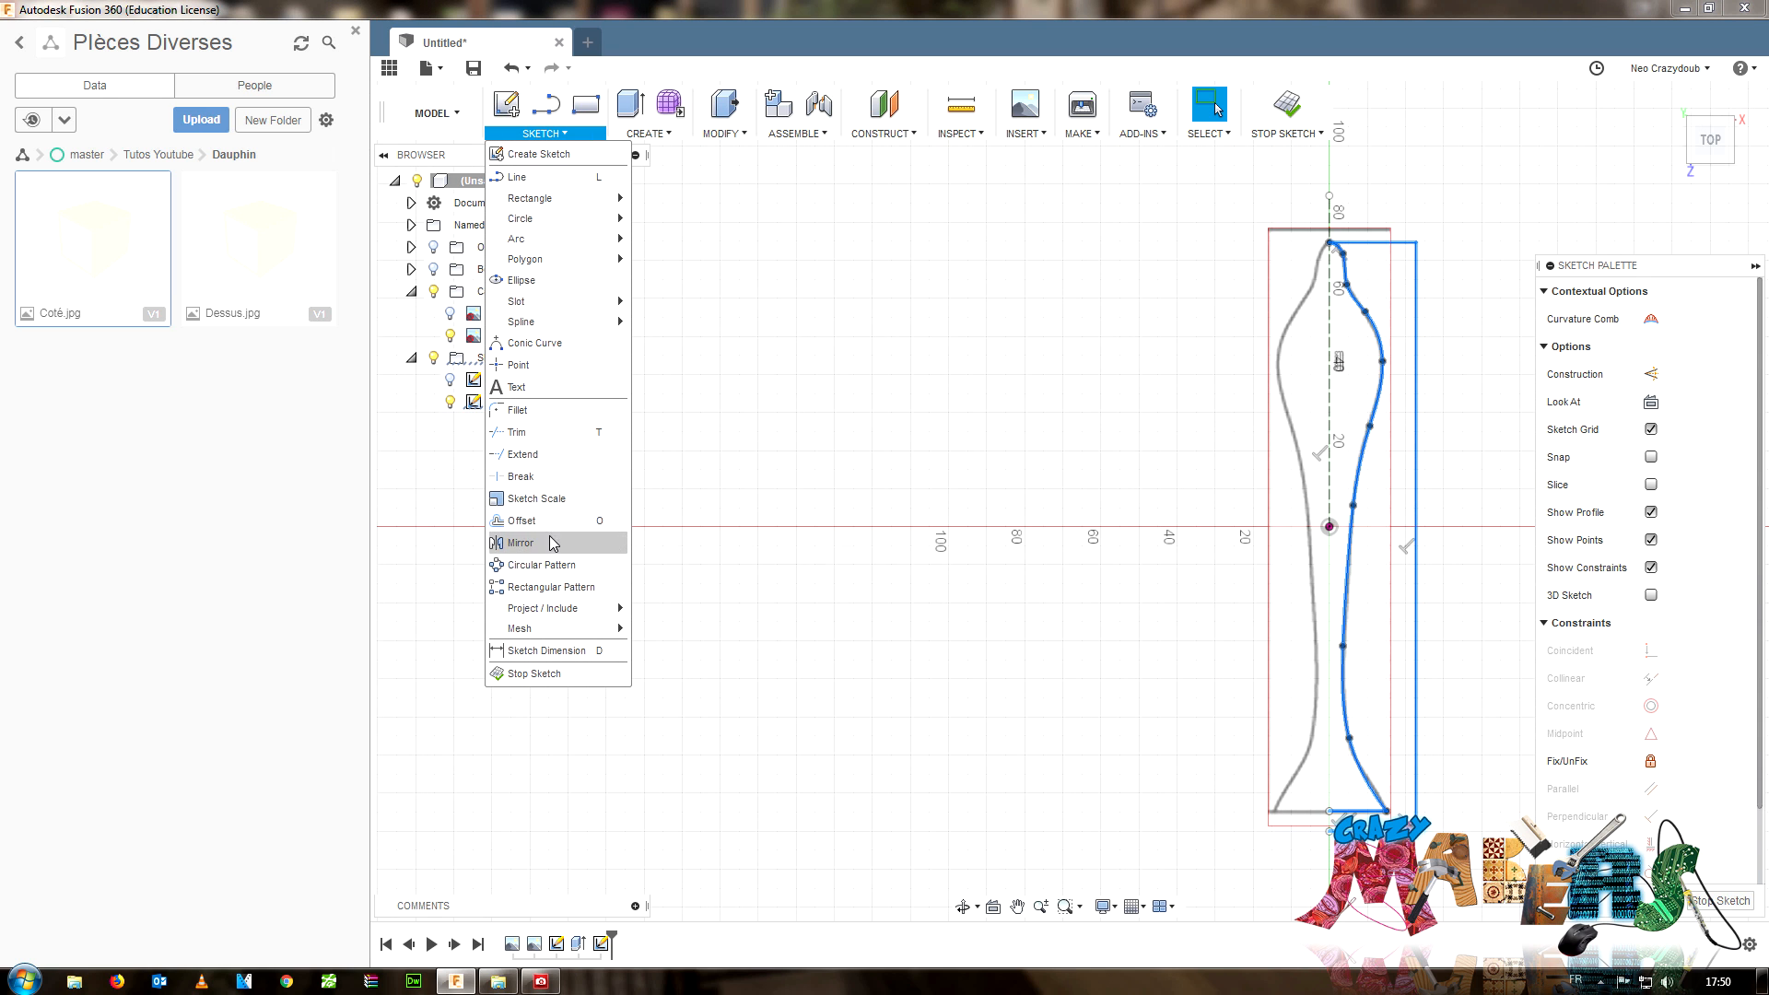
pyautogui.click(549, 543)
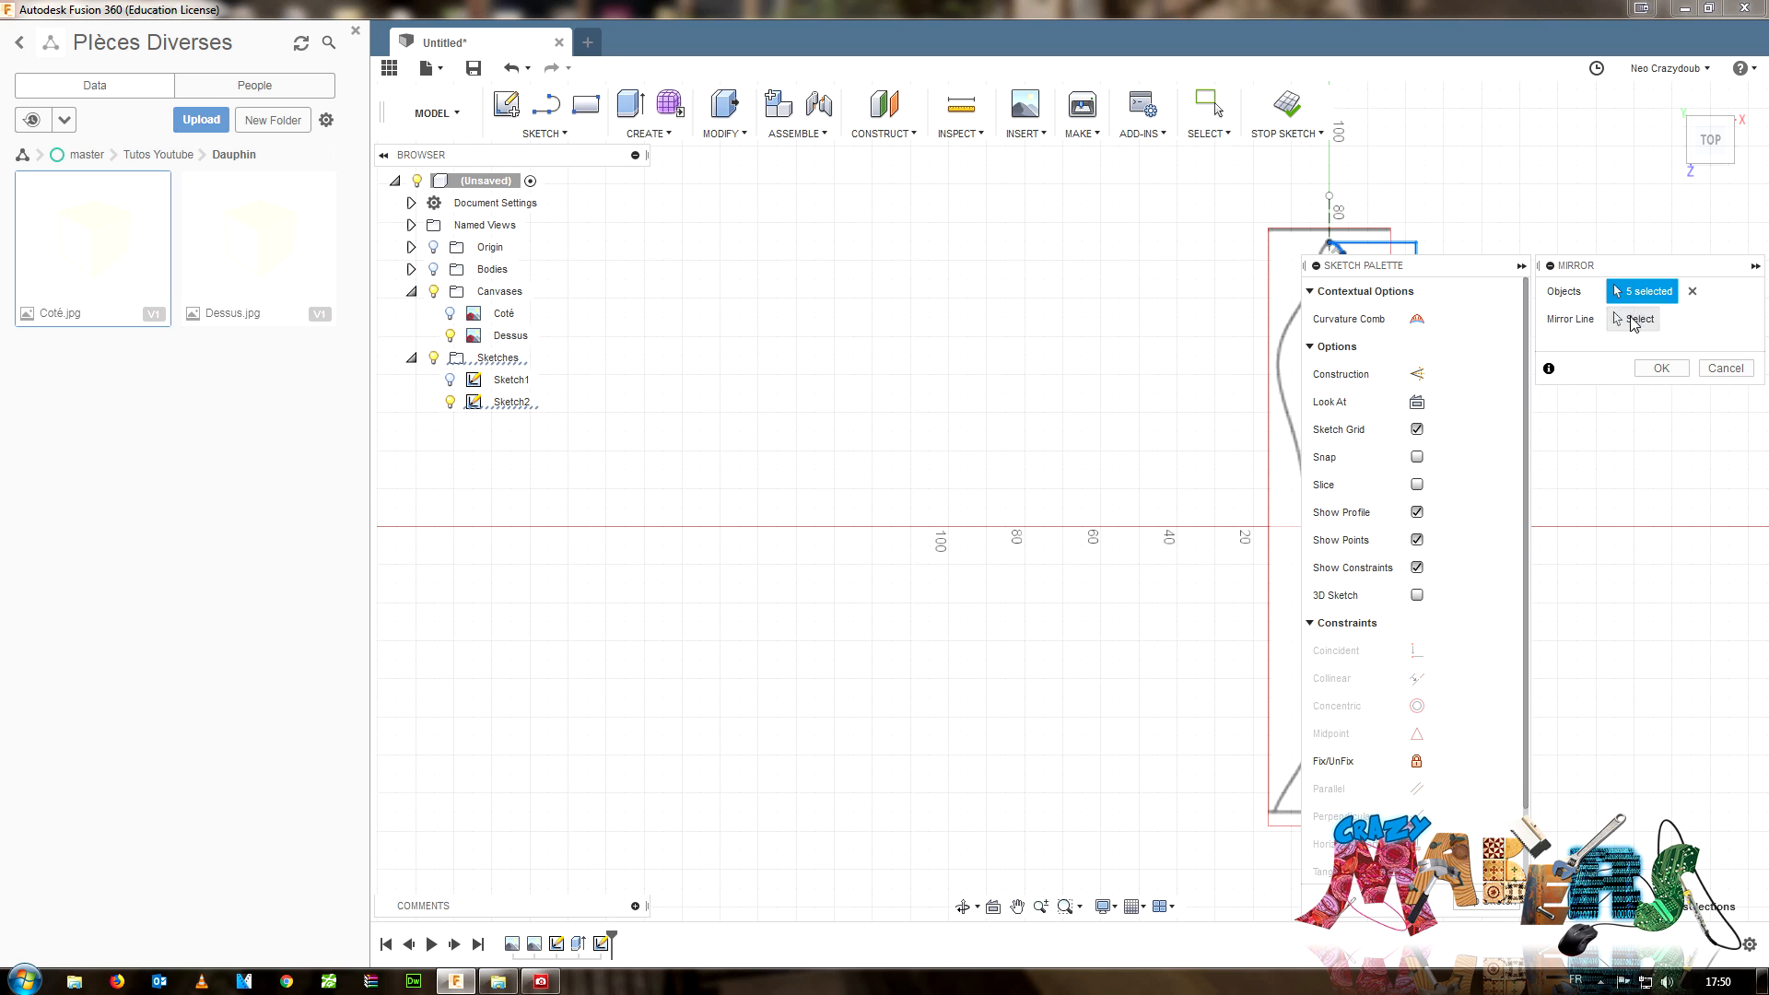
pyautogui.press('Escape')
# - Delete the horizontal line at the snout tip and extend the outer vertical line up beyond the canvas's upper edge
pyautogui.scroll(3, 1465, 295)
pyautogui.scroll(2, 1397, 255)
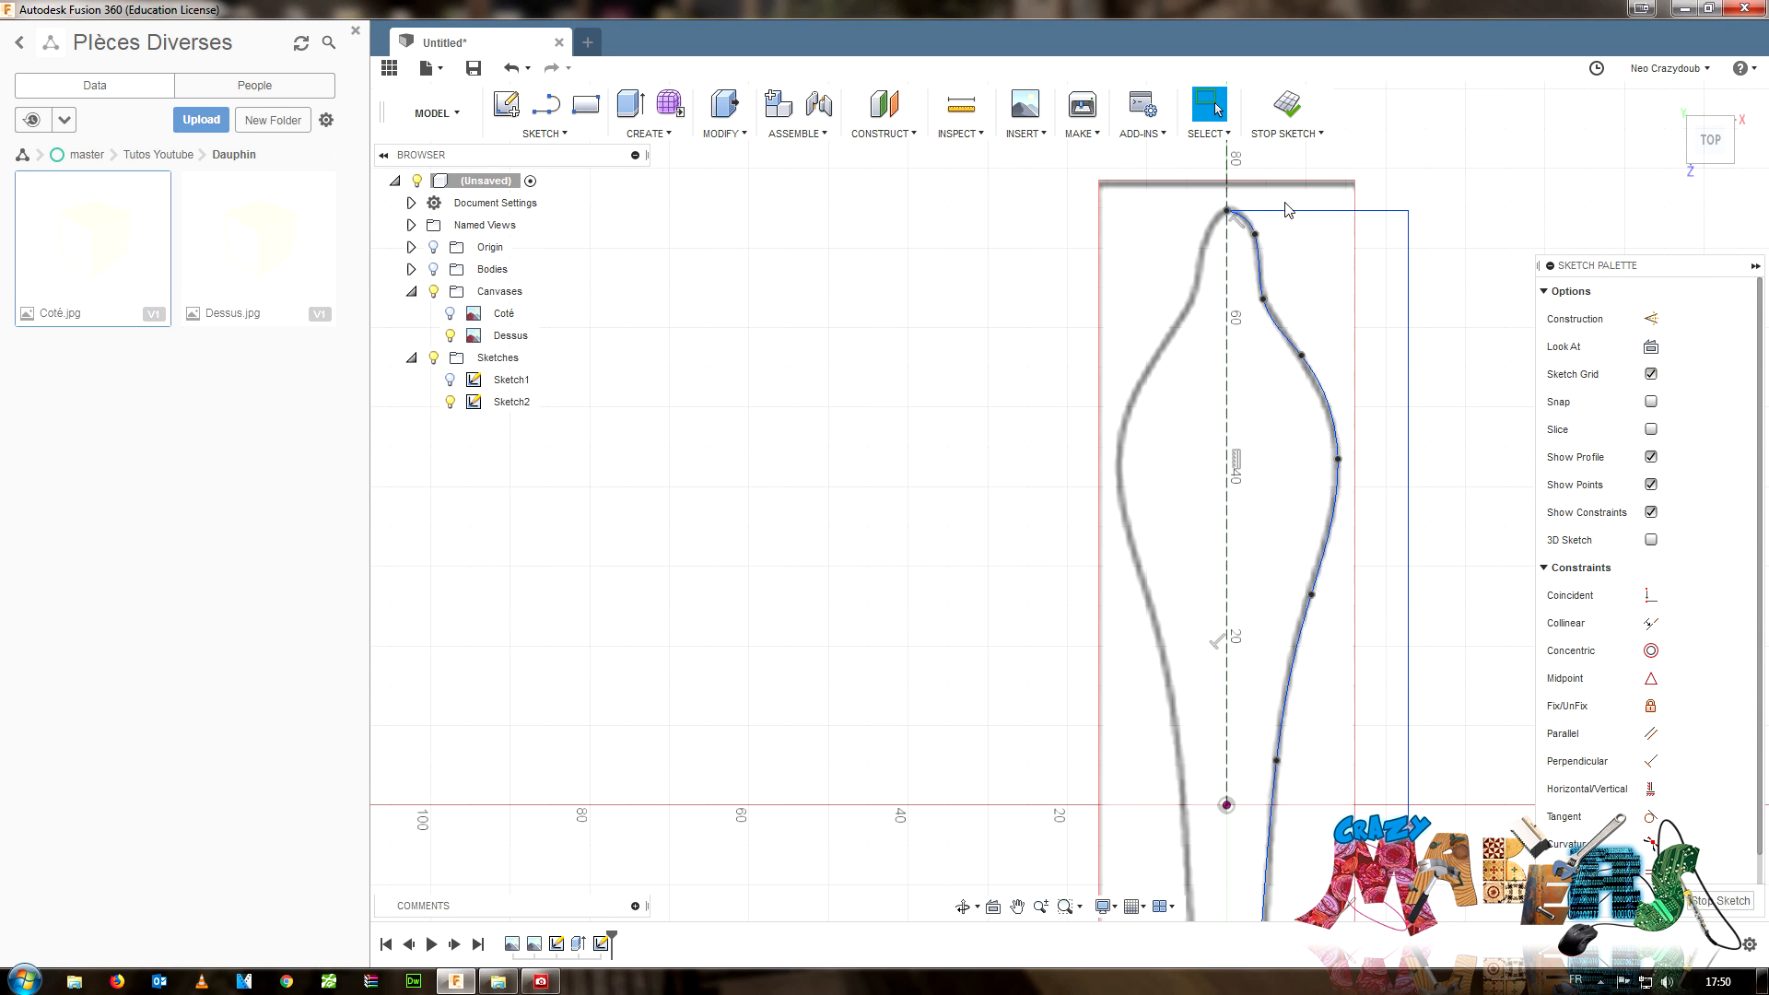
pyautogui.press('Delete')
pyautogui.moveTo(1416, 191); pyautogui.dragTo(1437, 359, button='middle')
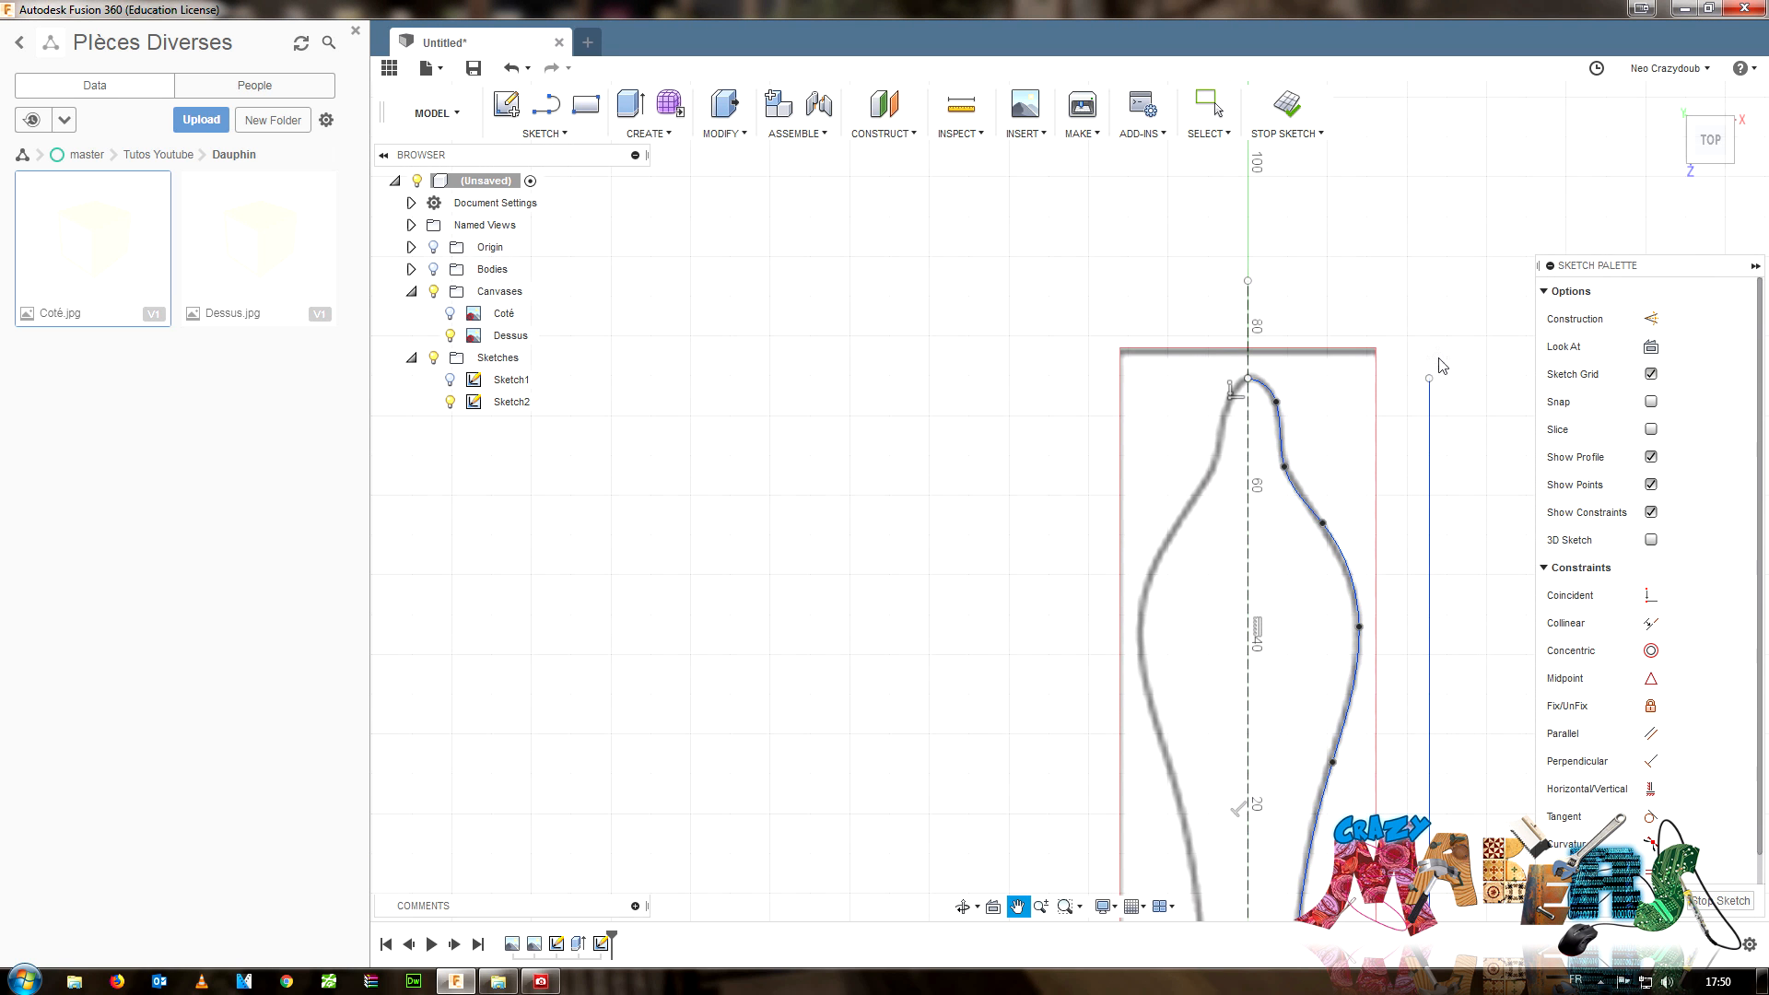
pyautogui.press('l')
pyautogui.click(1429, 379)
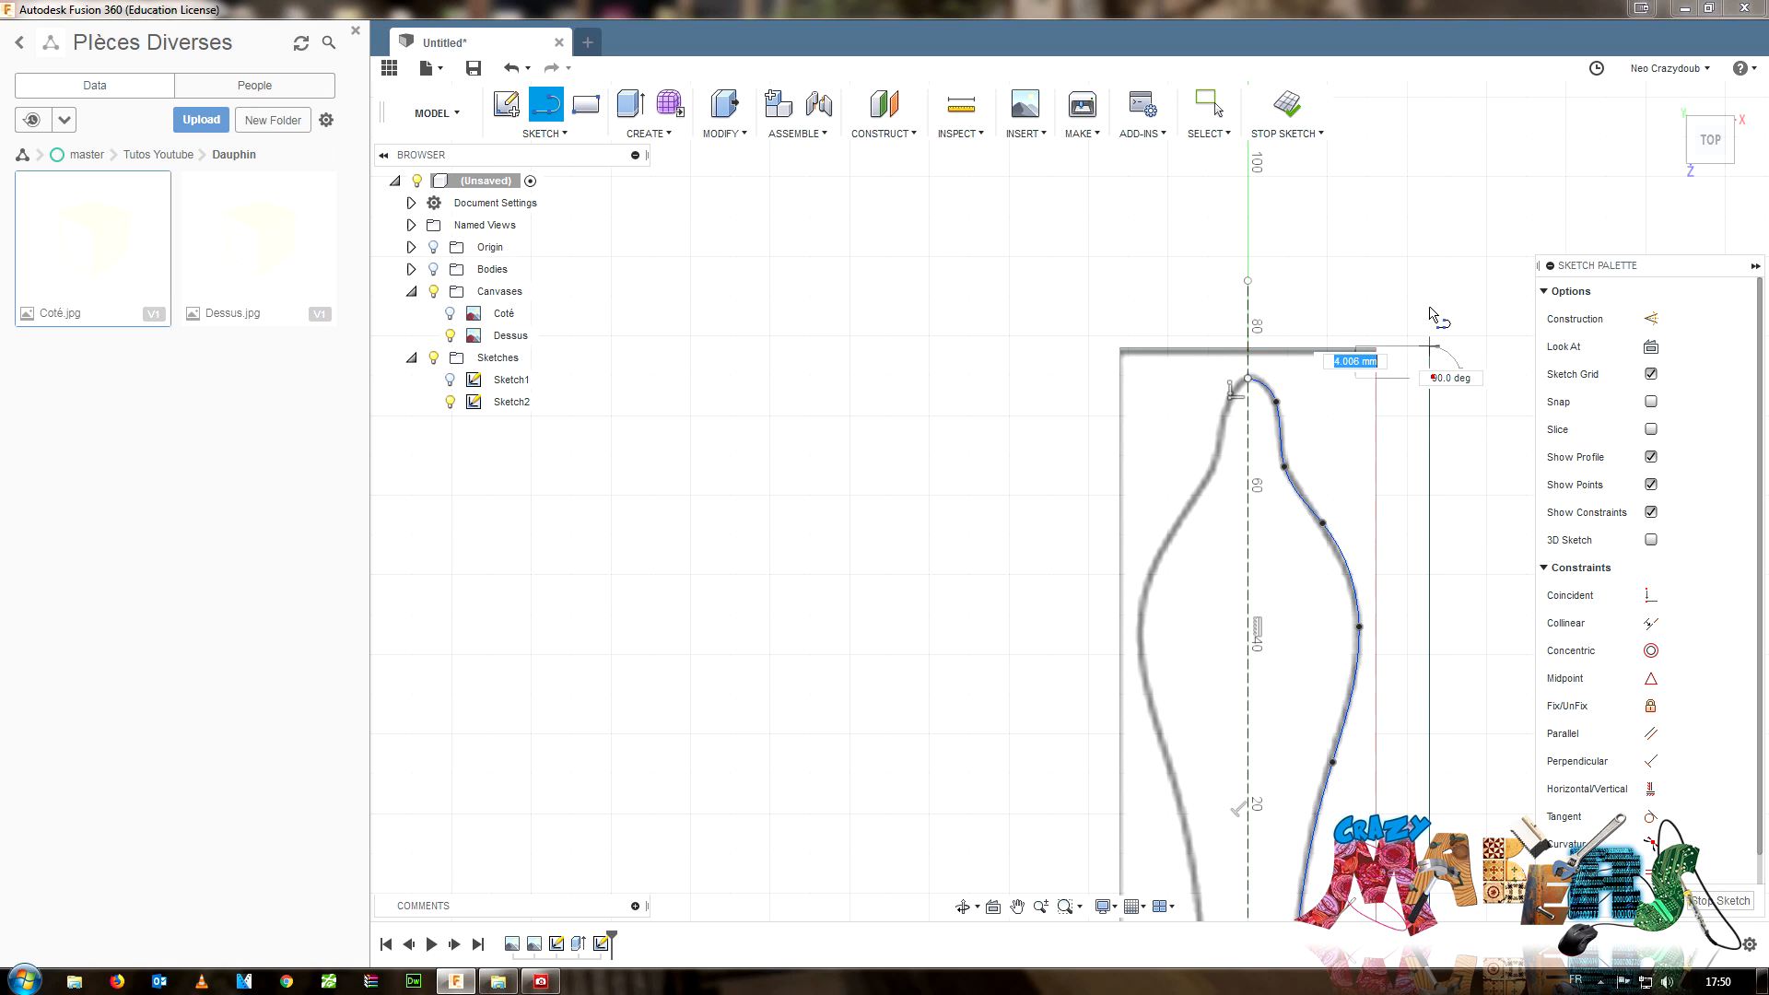
pyautogui.press('Escape')
pyautogui.click(1429, 377)
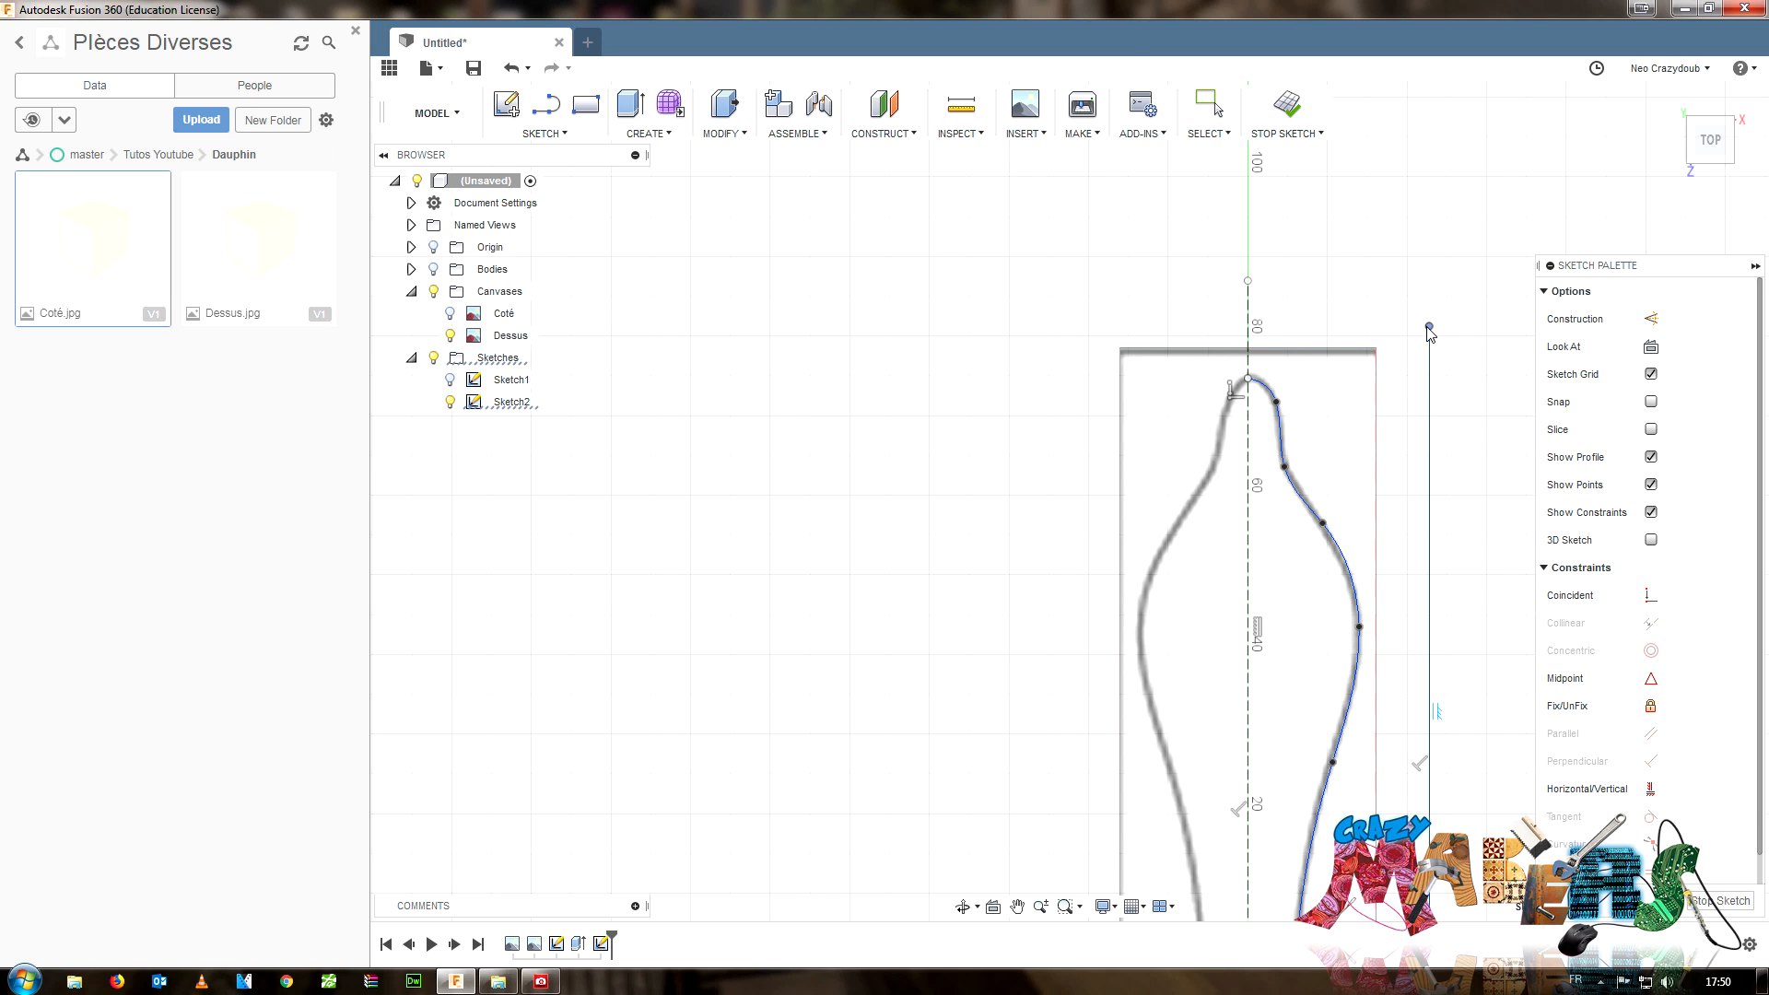
# - Draw a horizontal line from the upper end of the outer vertical line to the construction centreline
pyautogui.press('l')
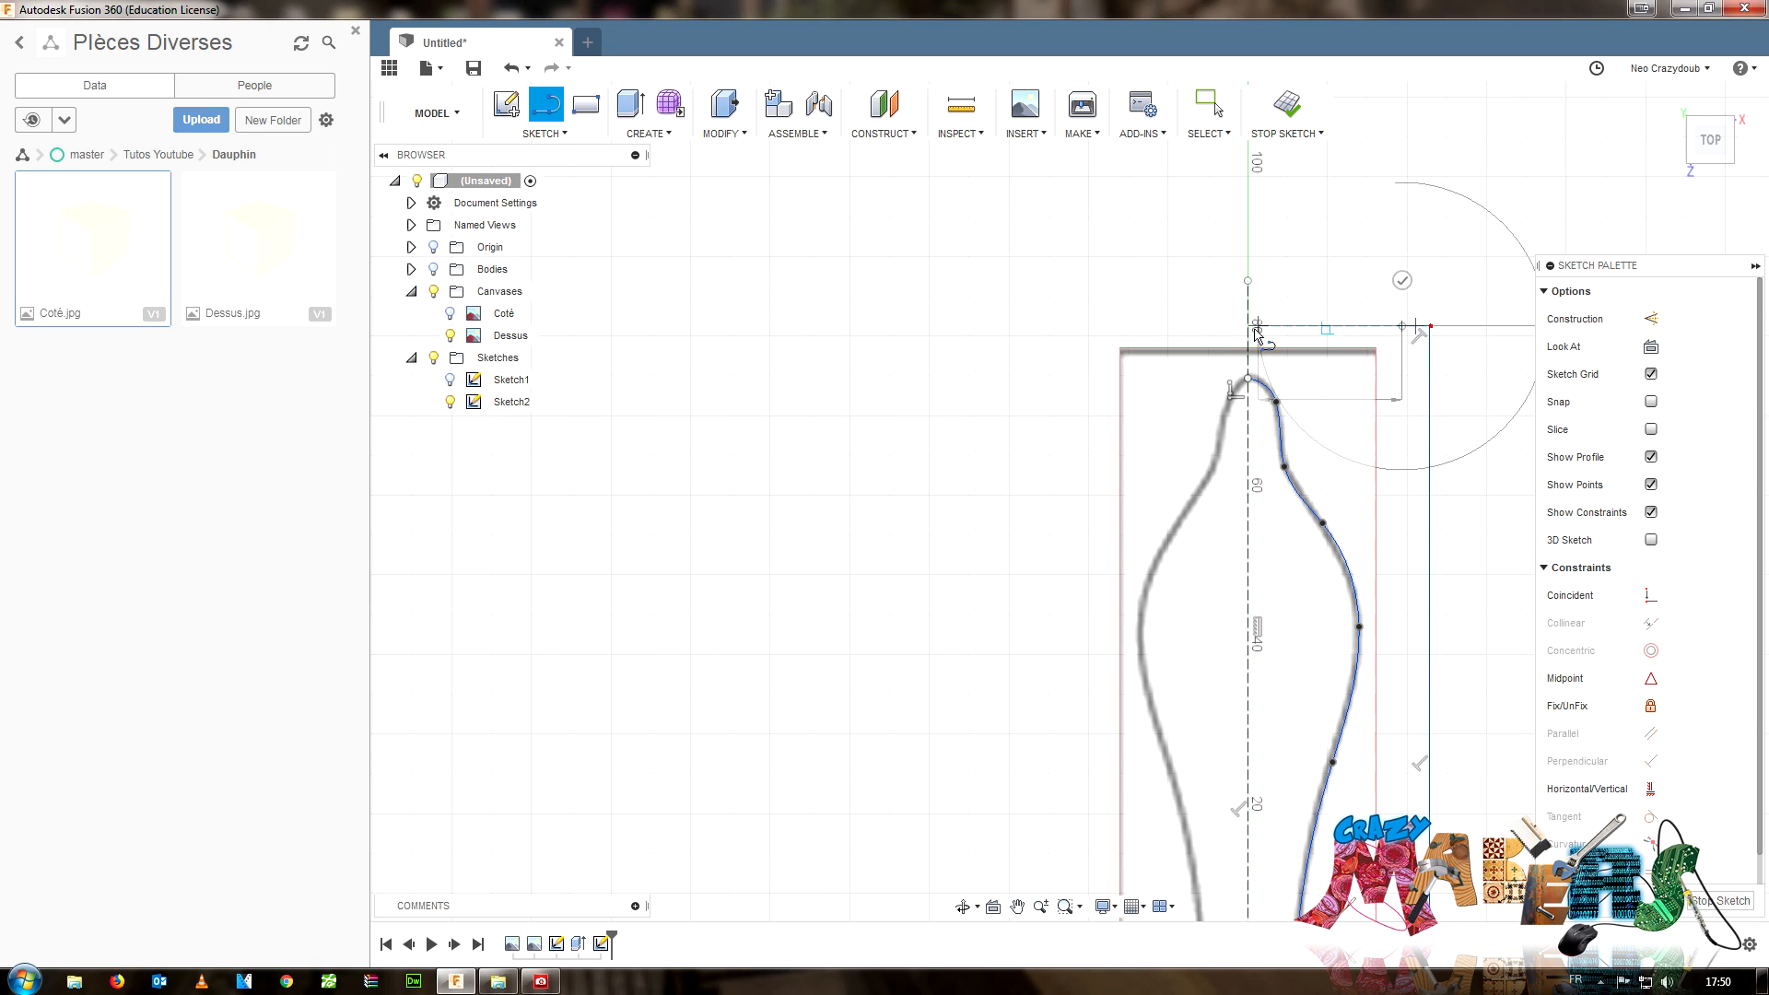
pyautogui.click(1256, 332)
pyautogui.press('Escape')
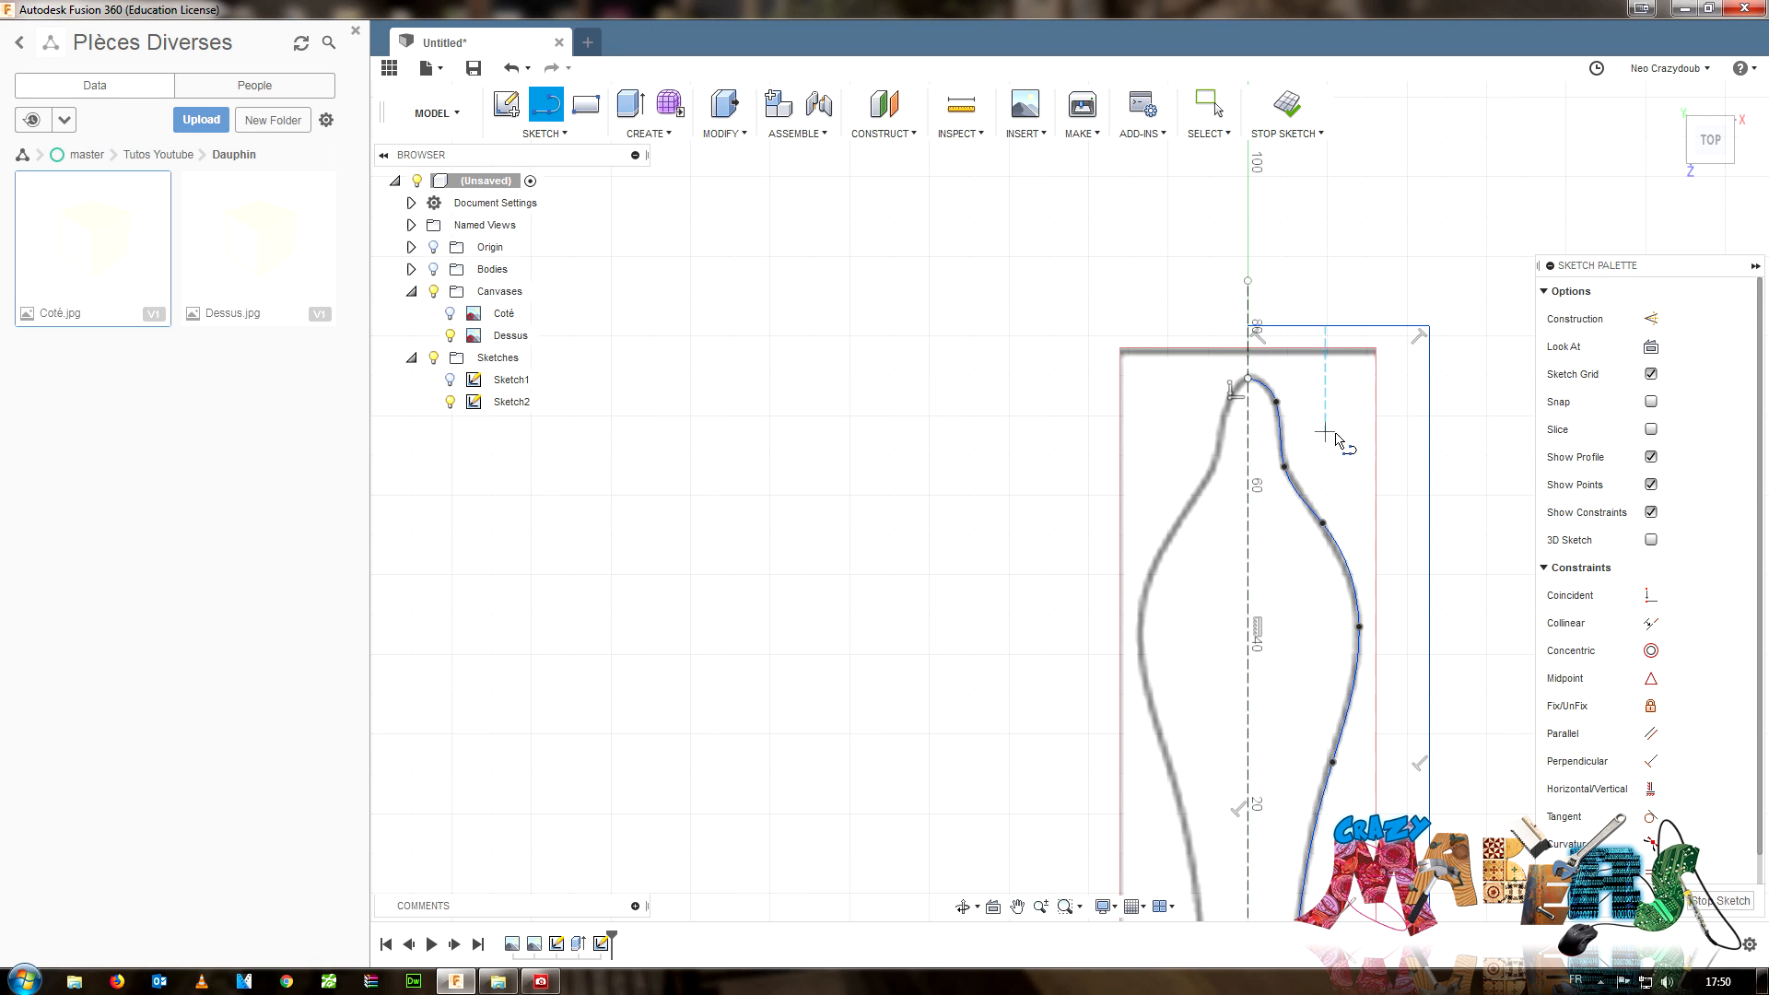
pyautogui.press('Escape')
# - Mirror the half dolphin outline and its surrounding frame lines about the construction centreline, and finish the sketch
pyautogui.click(1342, 327)
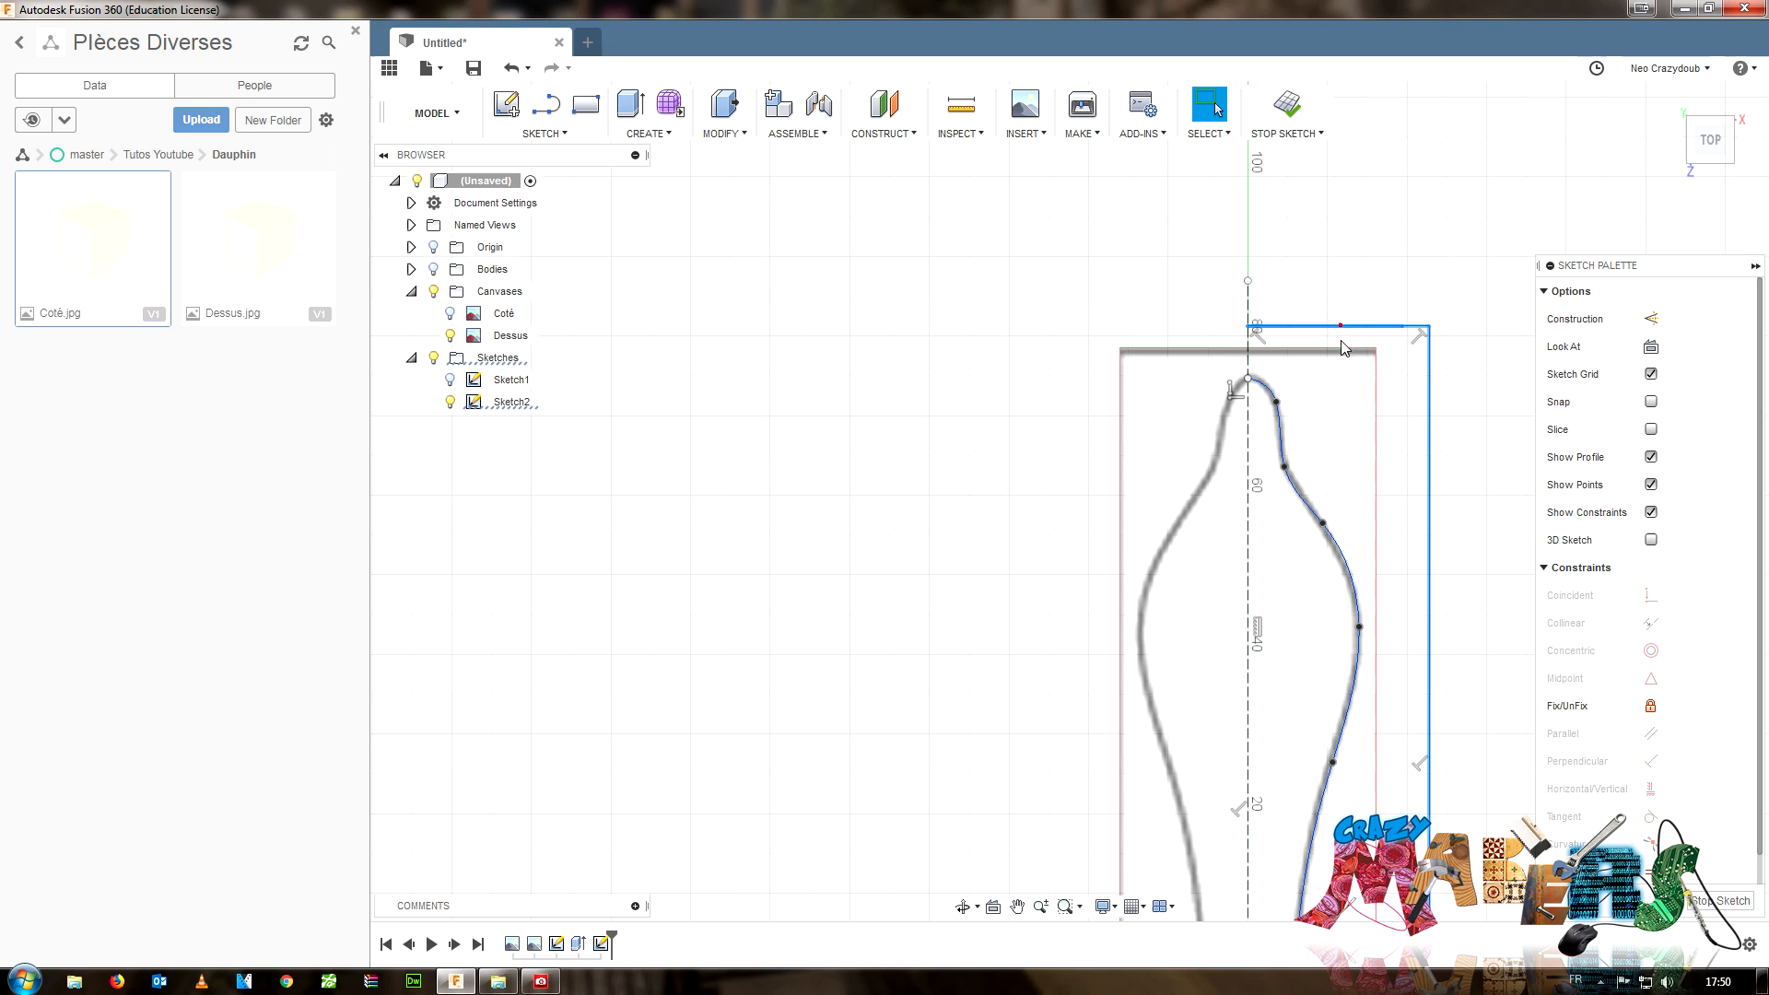
pyautogui.keyDown('shift'); pyautogui.click(1275, 427); pyautogui.keyUp('shift')
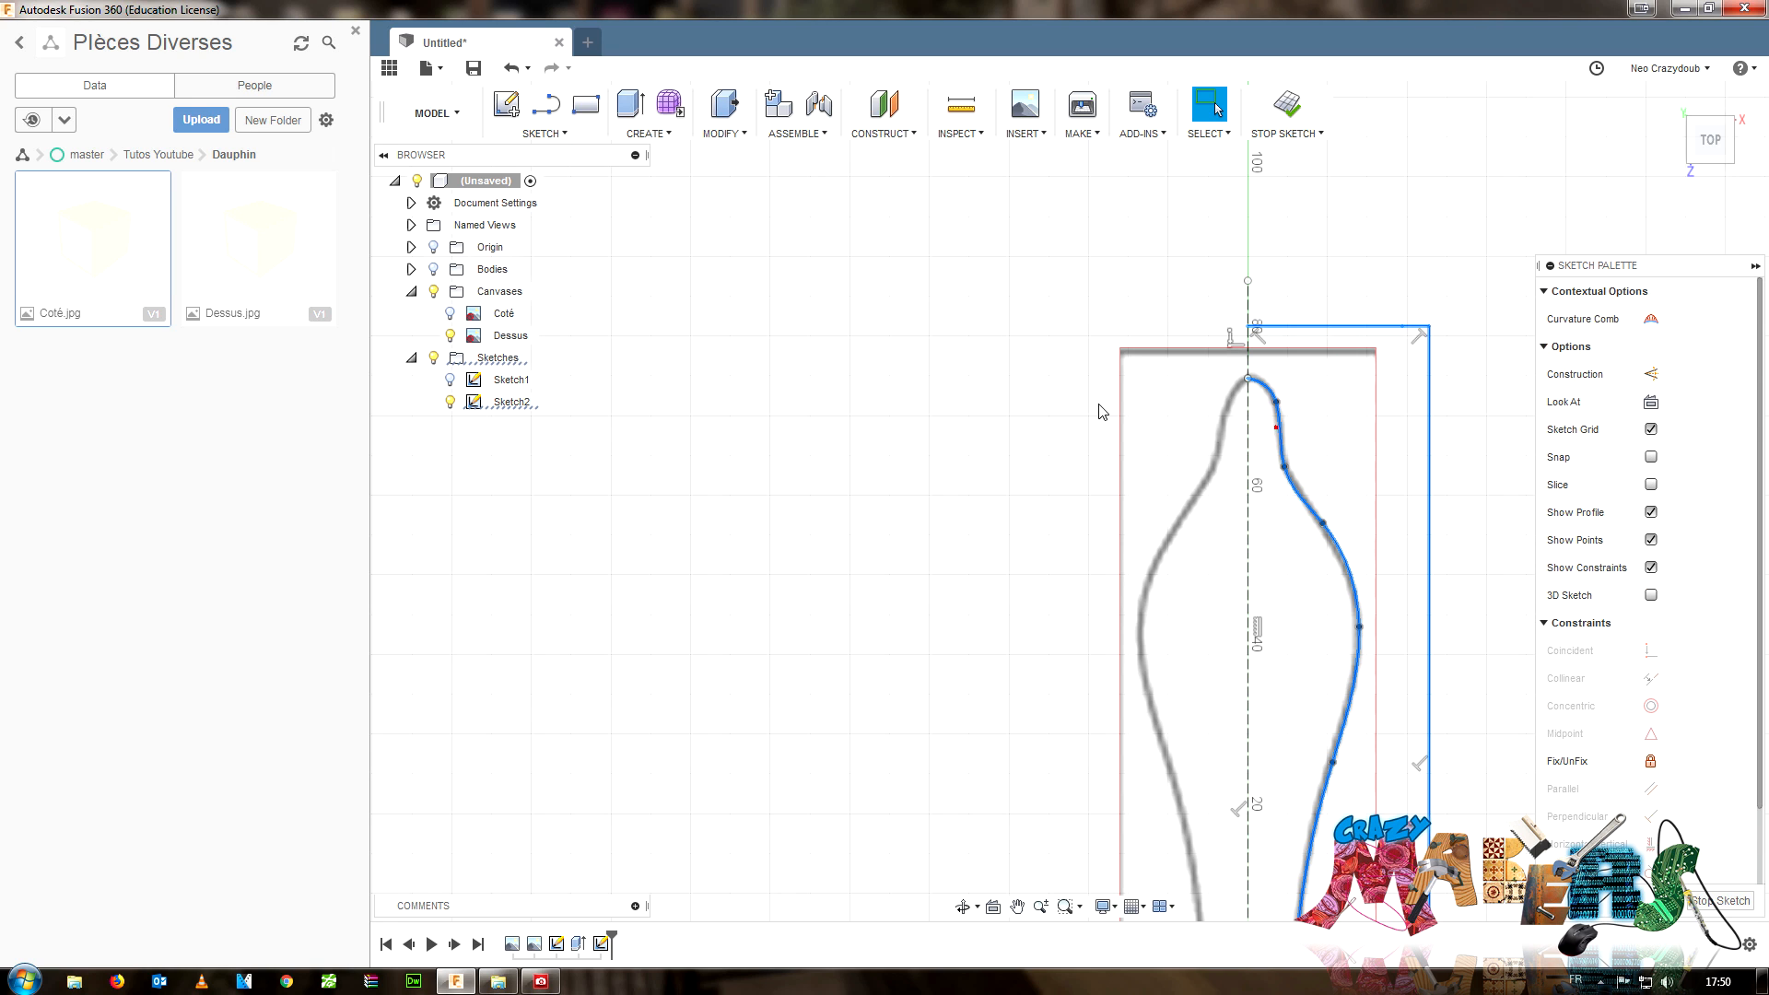
pyautogui.click(544, 134)
pyautogui.click(522, 544)
pyautogui.click(1626, 320)
pyautogui.click(1248, 445)
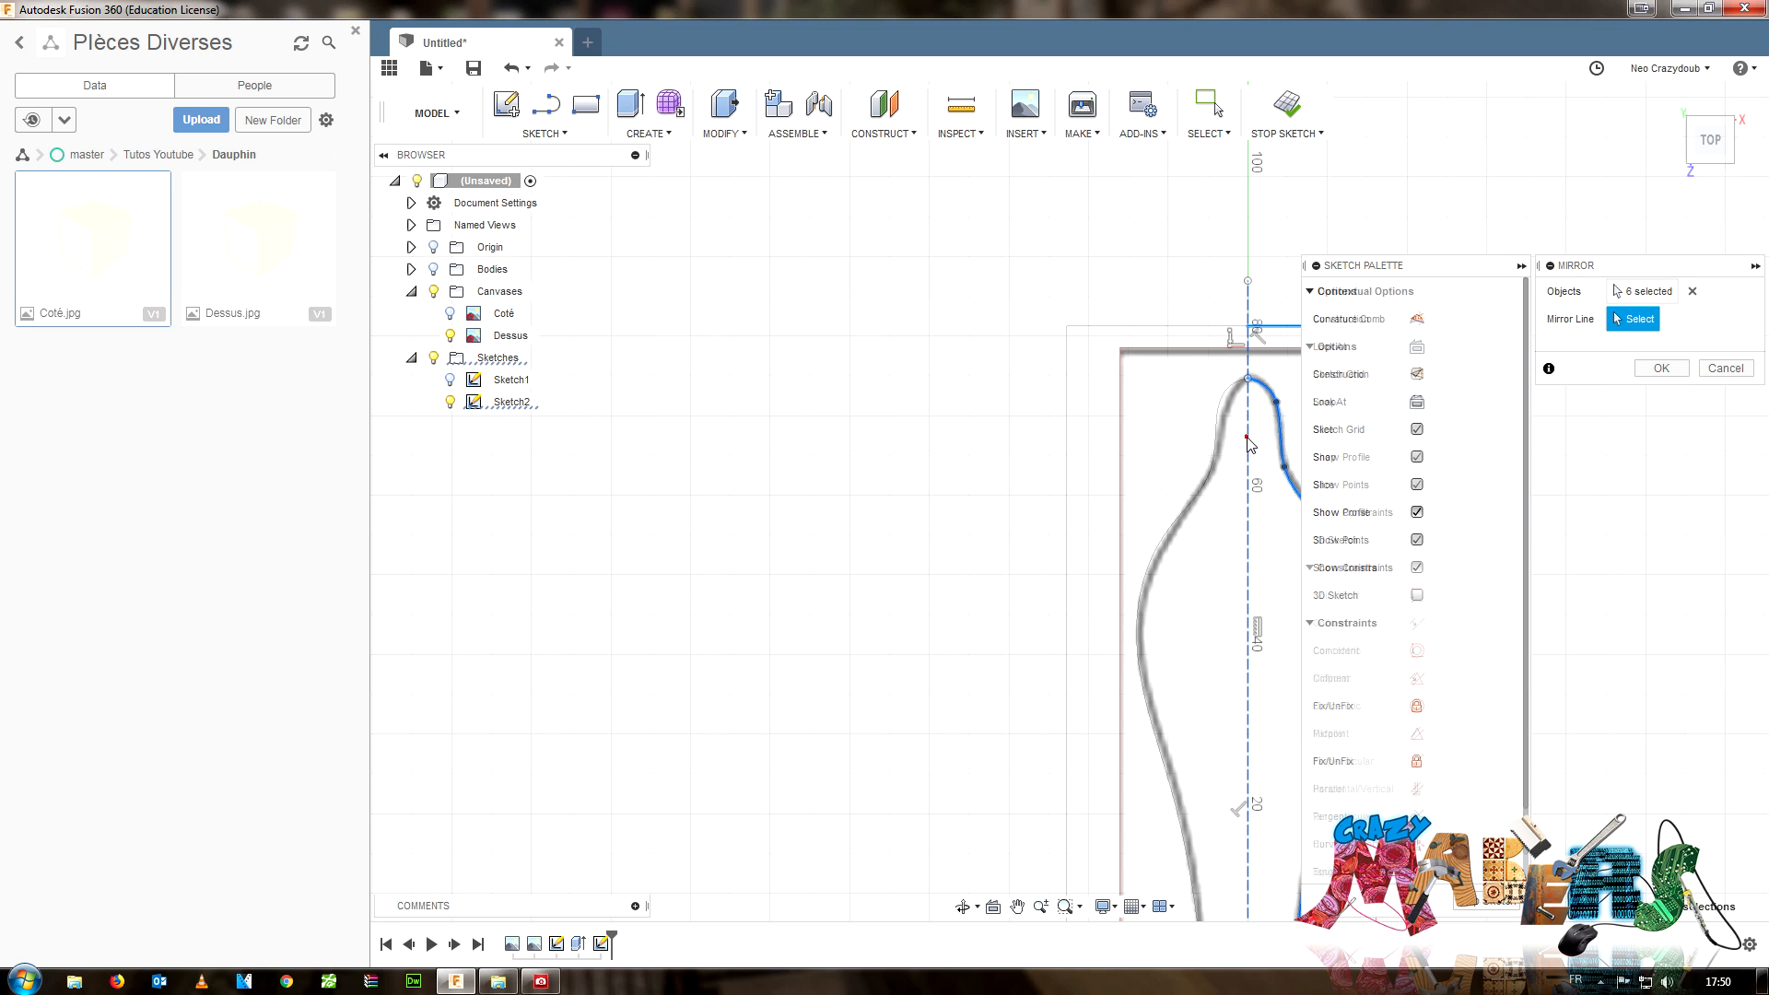
pyautogui.click(1661, 368)
pyautogui.scroll(-5, 1492, 590)
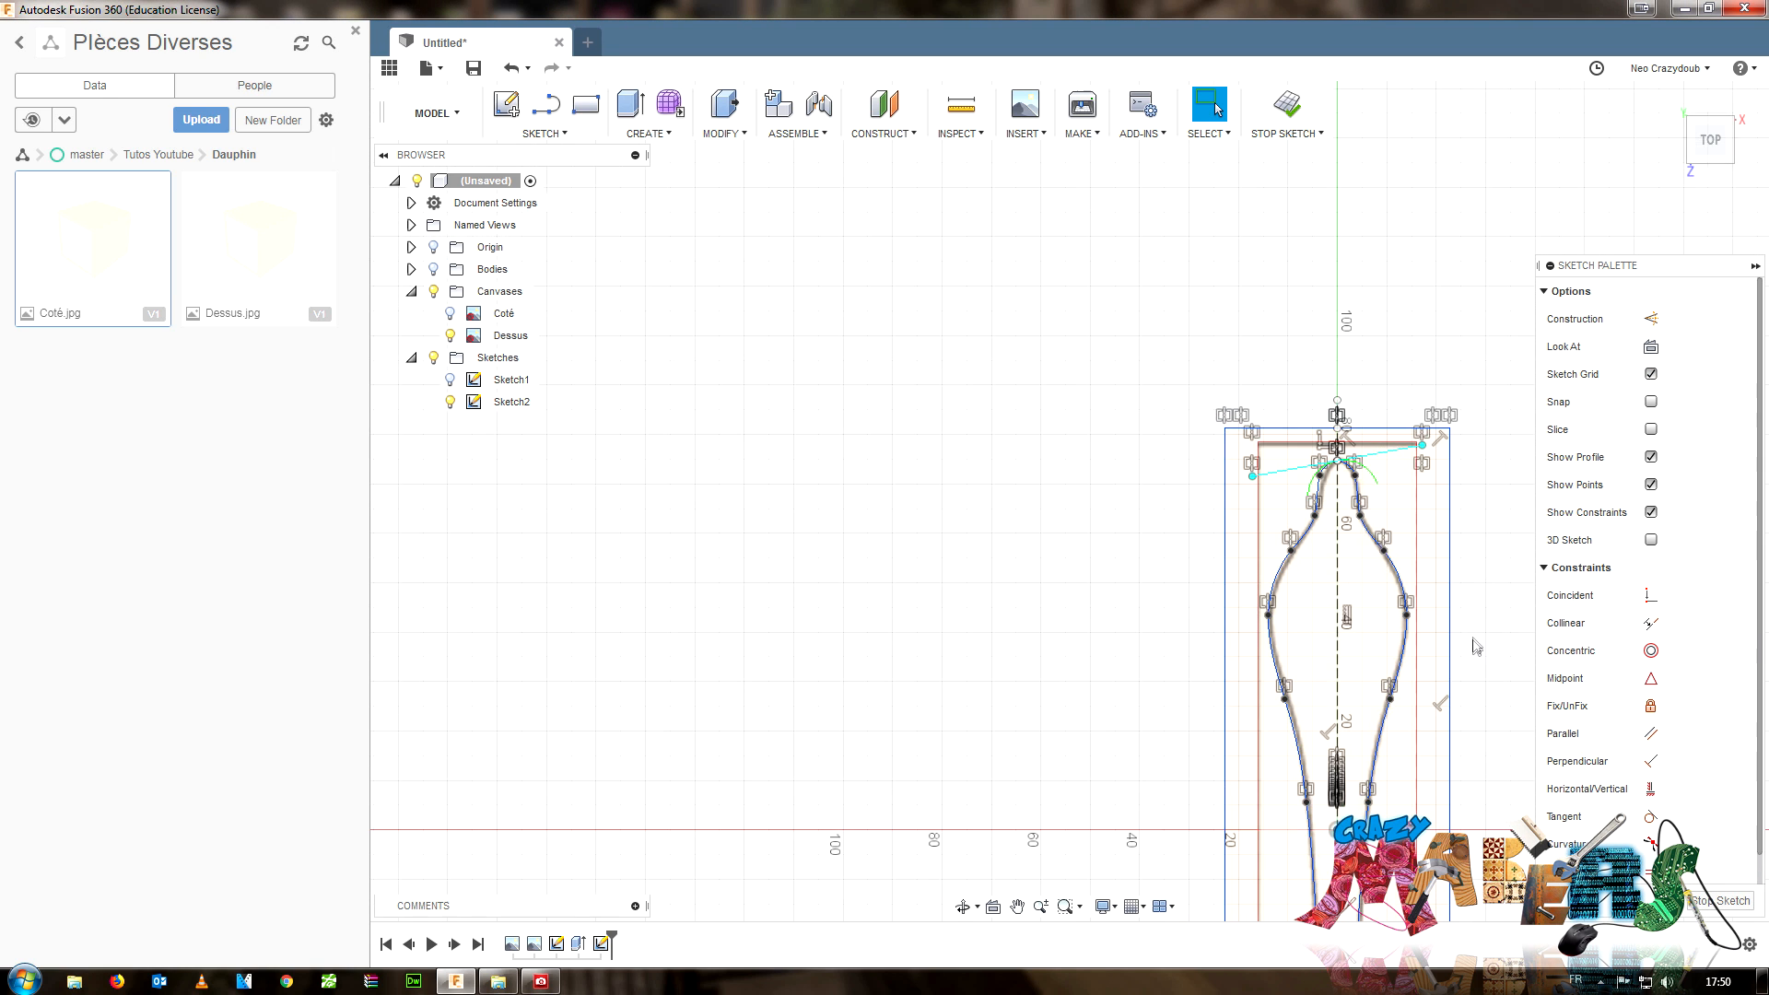
pyautogui.moveTo(1219, 659); pyautogui.dragTo(1206, 546, button='middle')
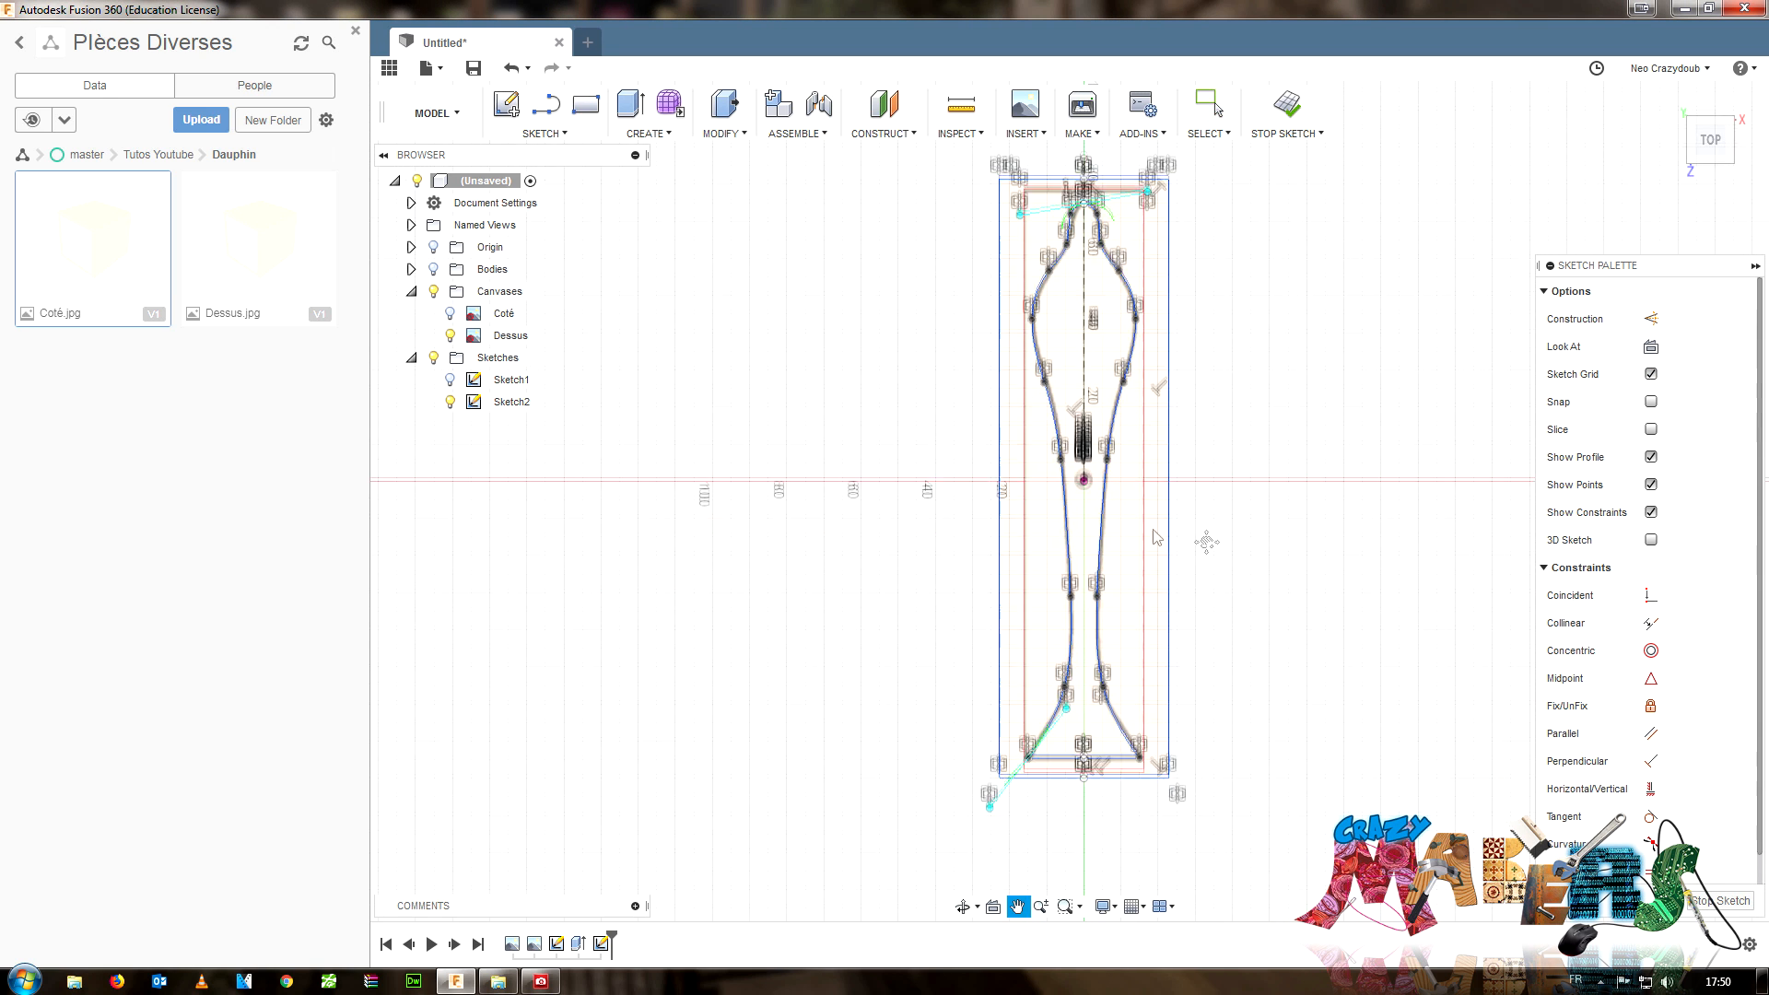
pyautogui.click(1723, 901)
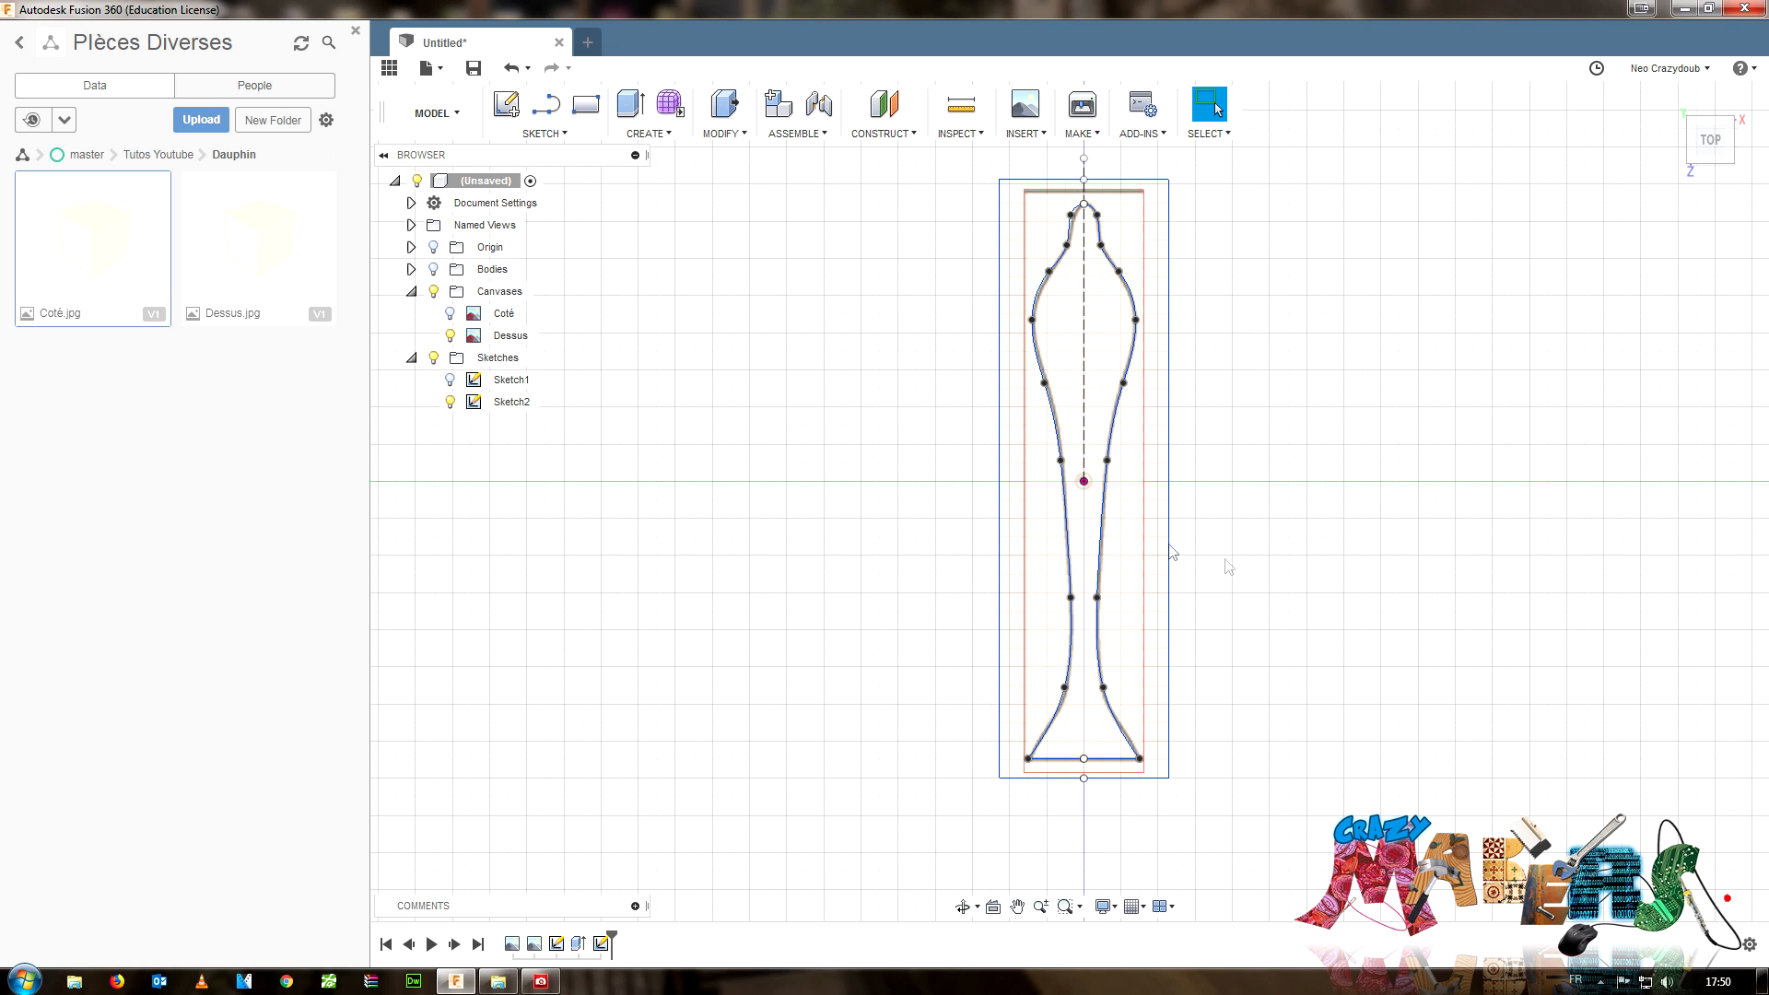
# - Show the bodies and cut away the area between frame and dolphin outline on two sides, about 47.2 mm and 36.3 mm
pyautogui.click(433, 269)
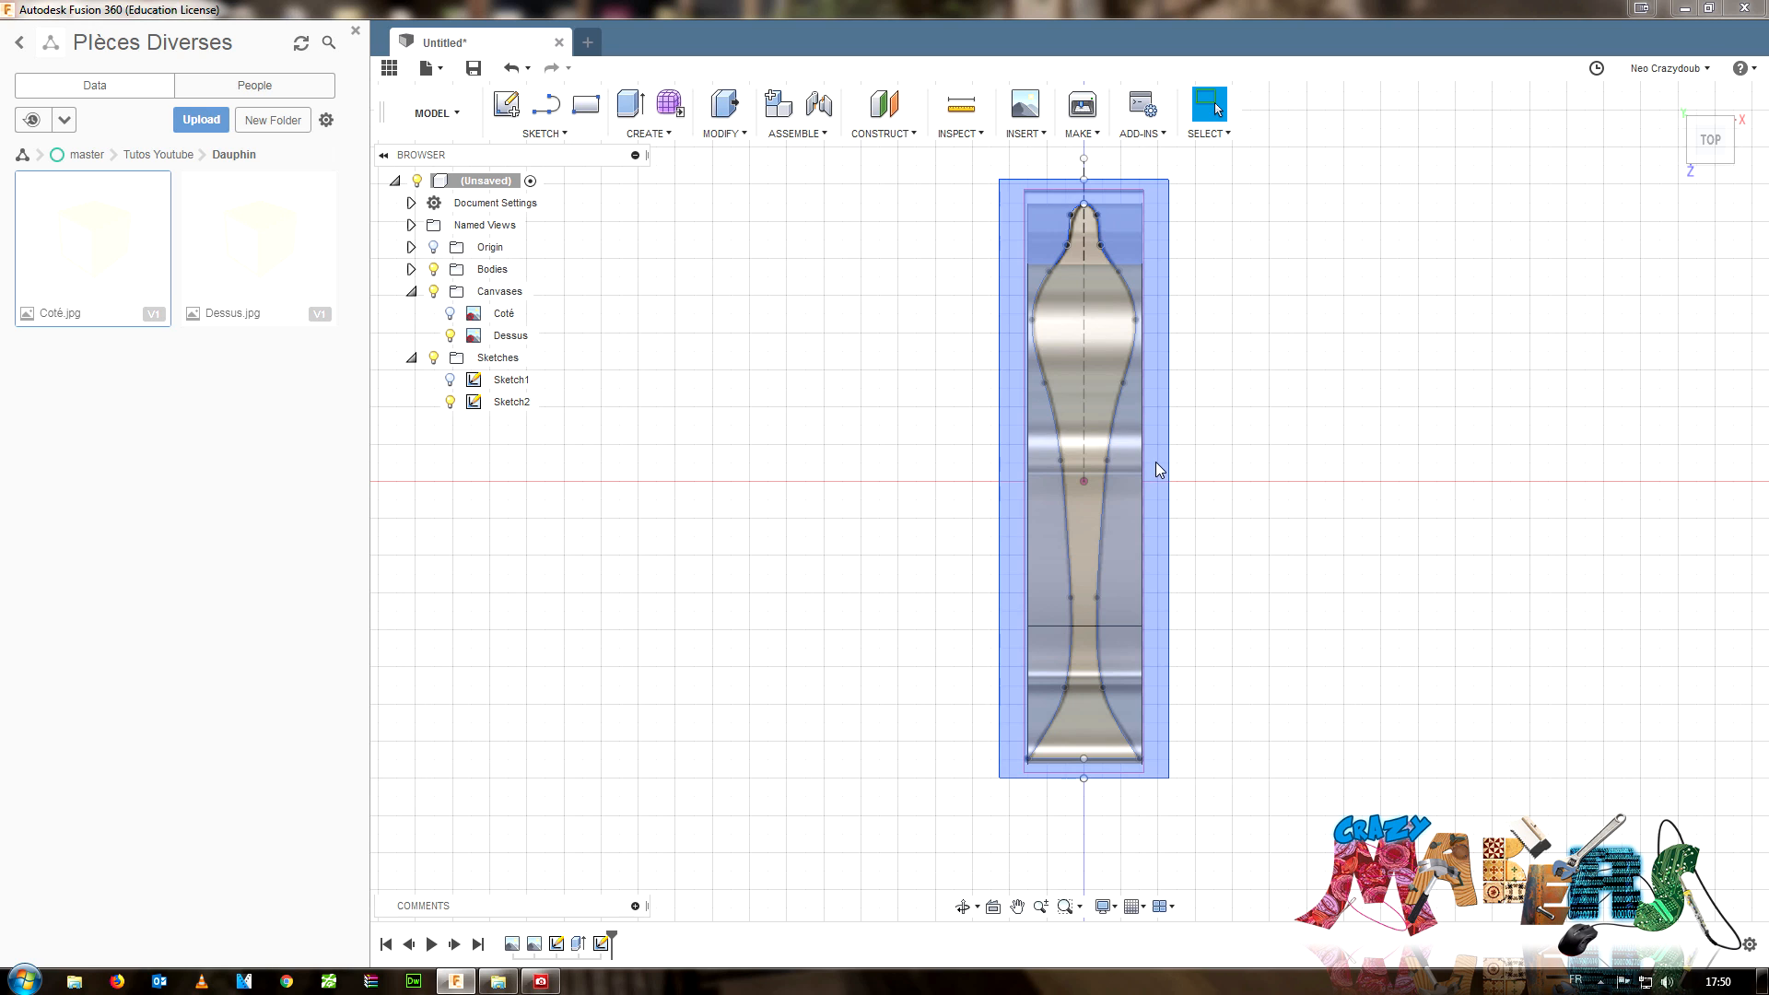
pyautogui.click(1156, 559)
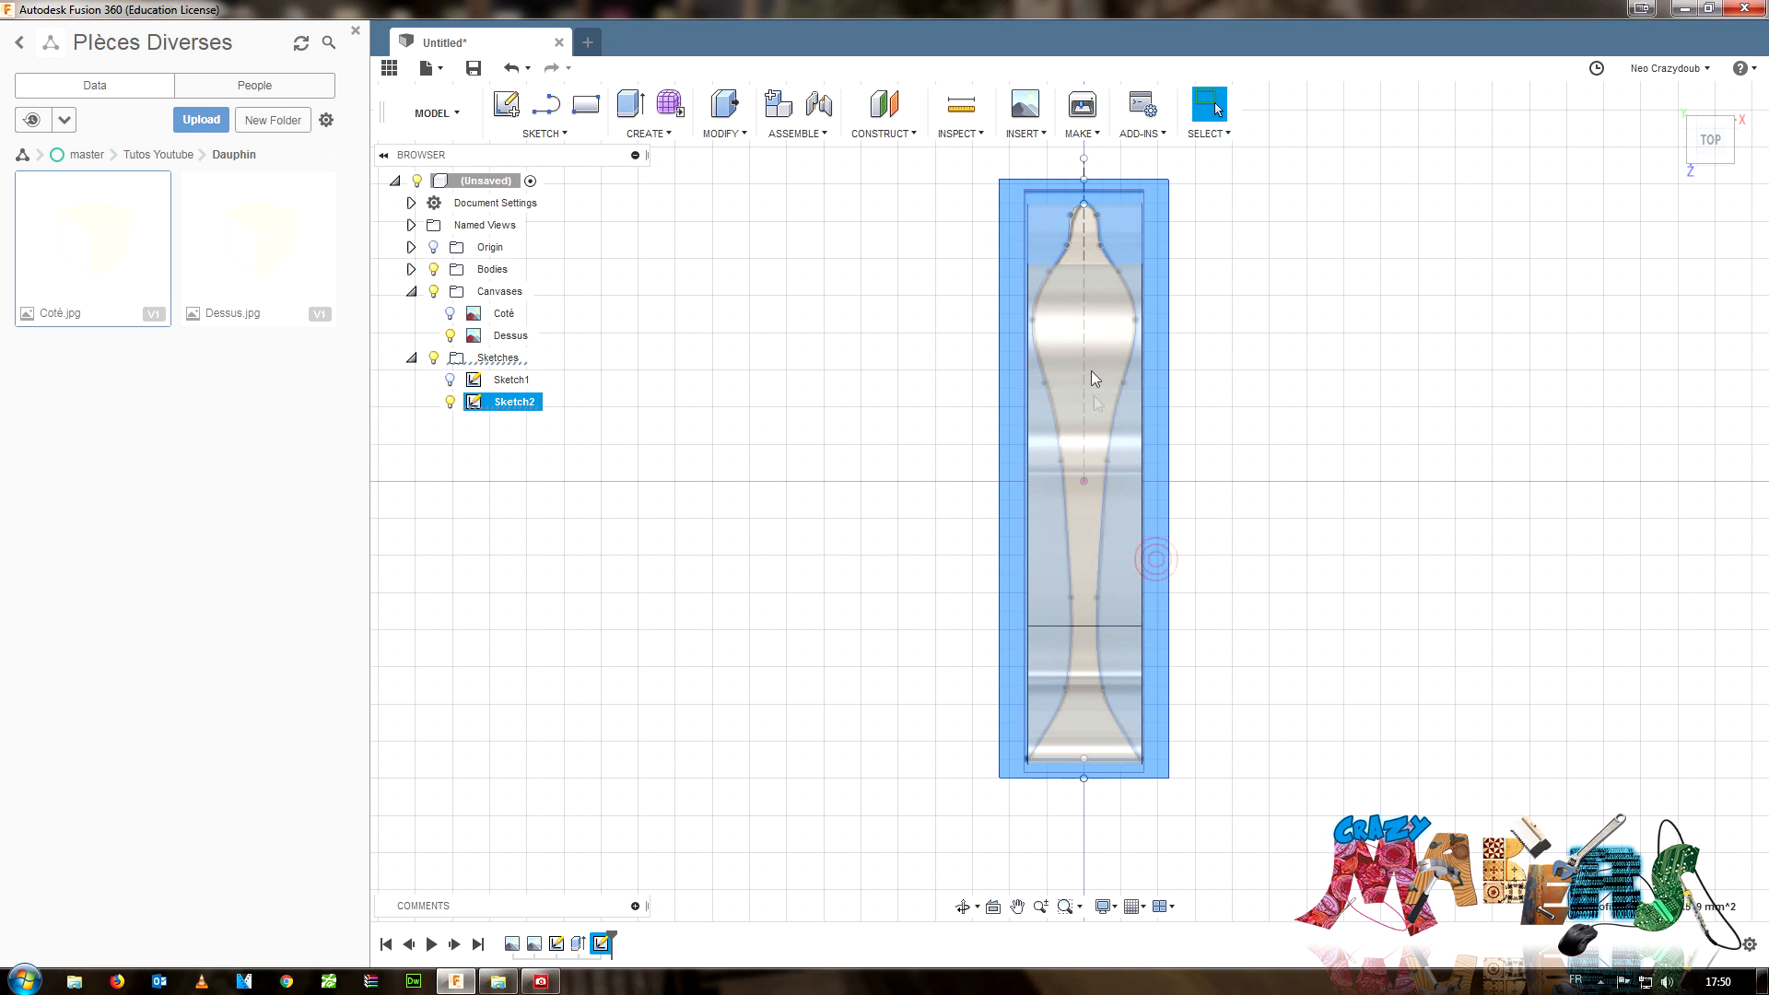
pyautogui.press('e')
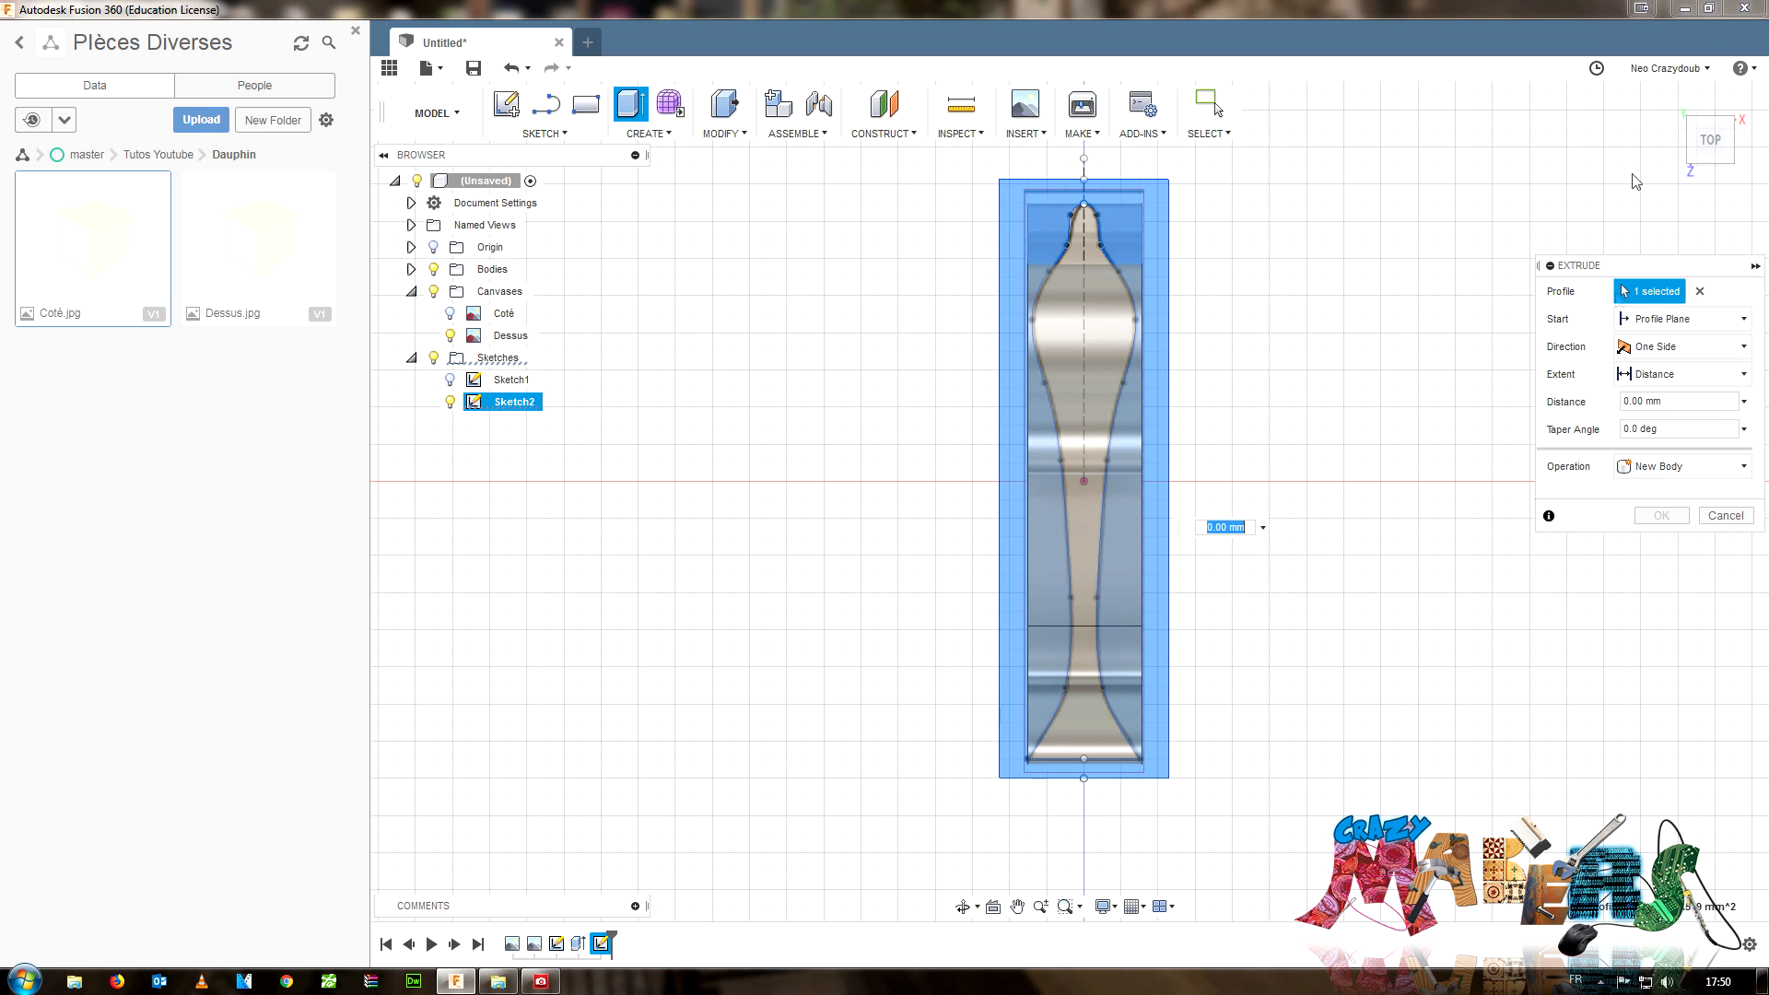
pyautogui.moveTo(1711, 149); pyautogui.dragTo(1655, 120)
pyautogui.scroll(3, 1317, 541)
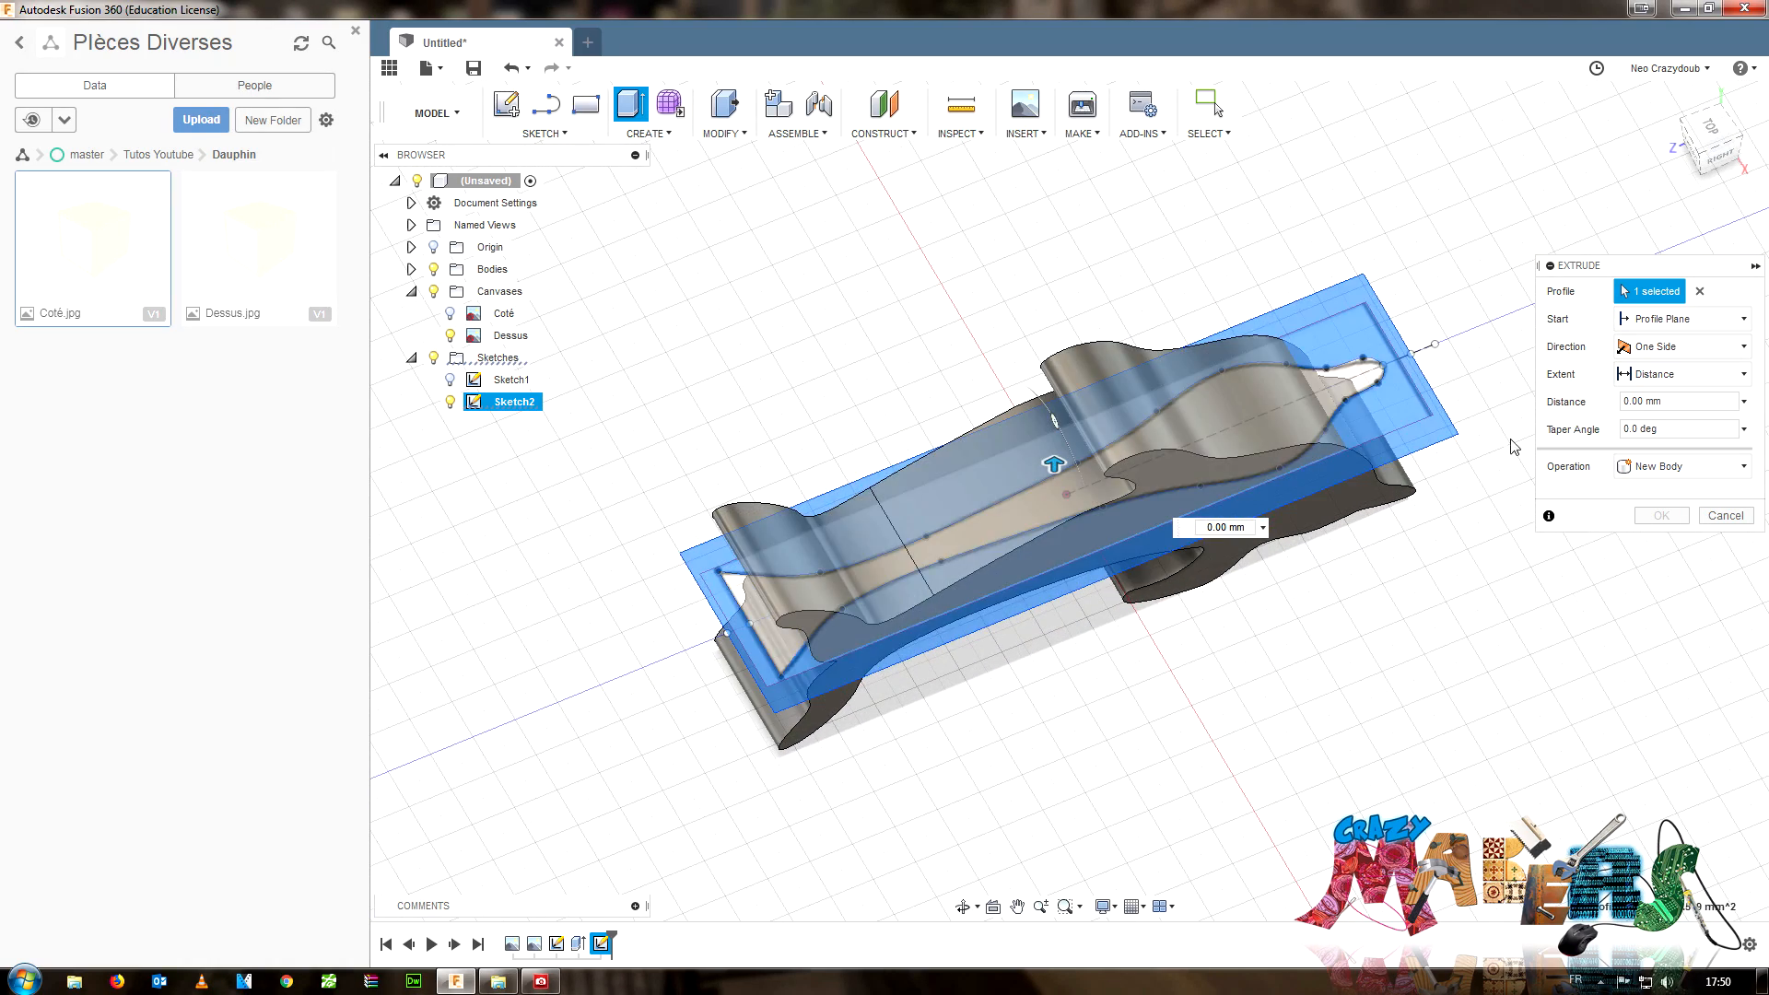
pyautogui.click(1626, 360)
pyautogui.click(1660, 396)
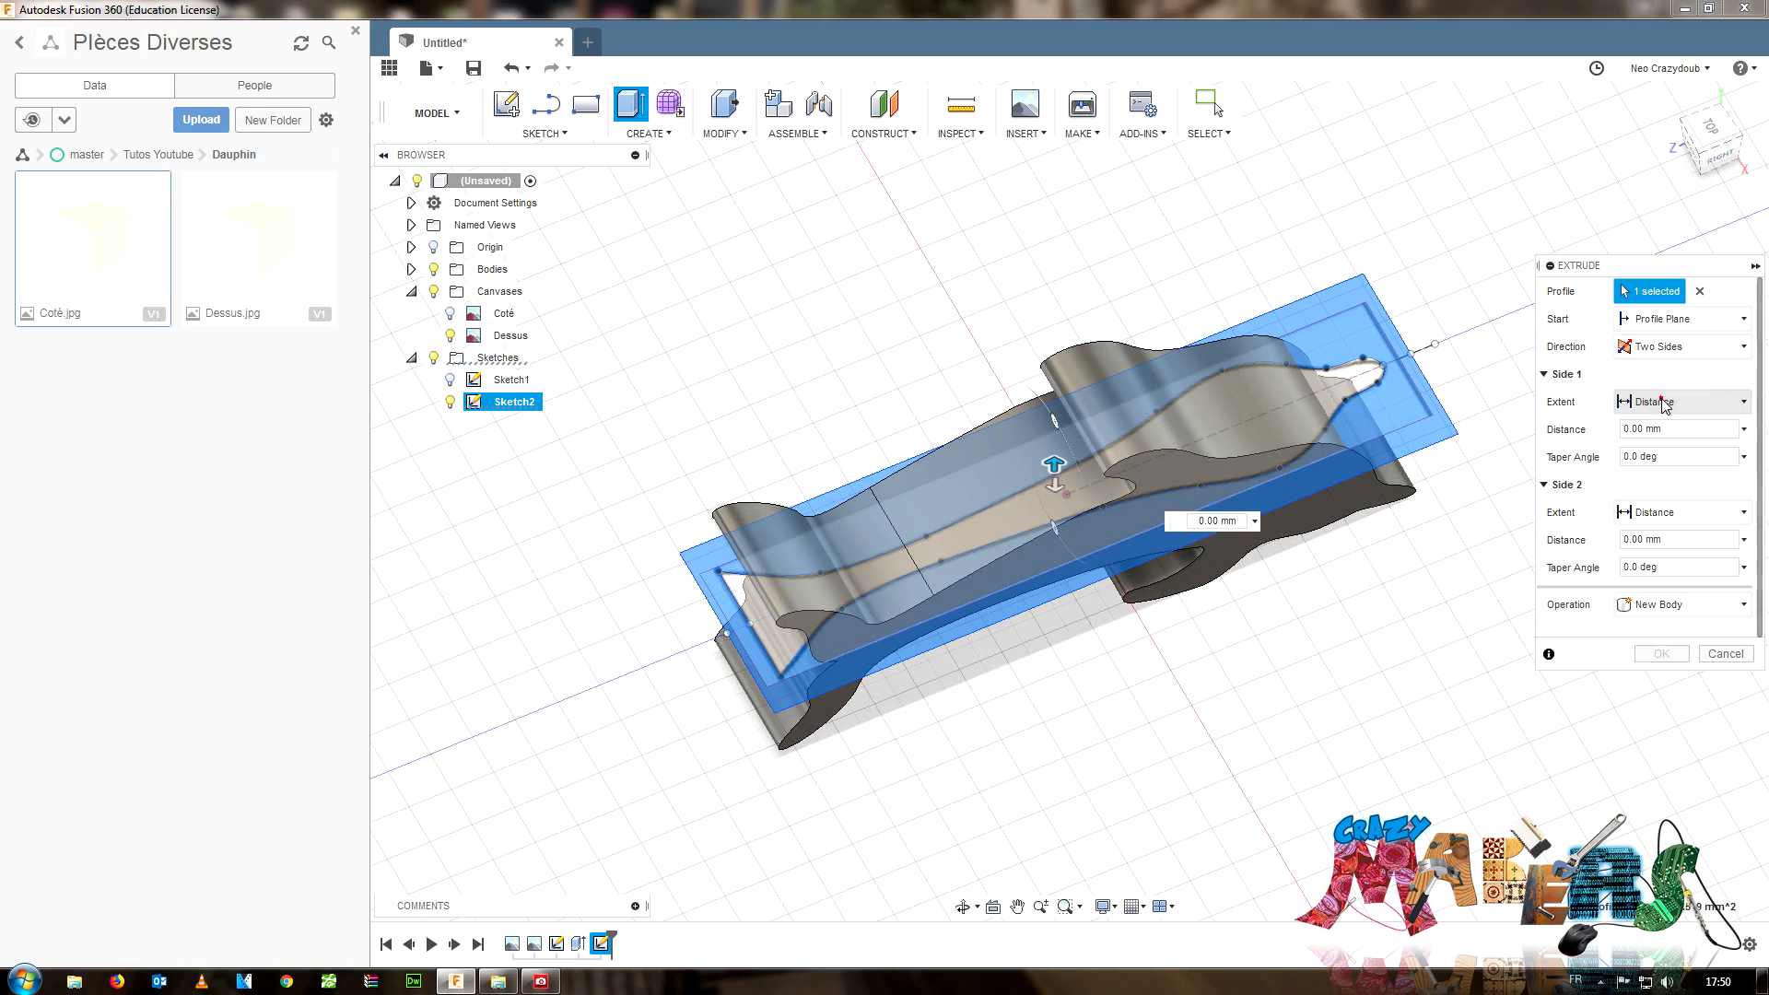
pyautogui.click(1684, 601)
pyautogui.click(1650, 654)
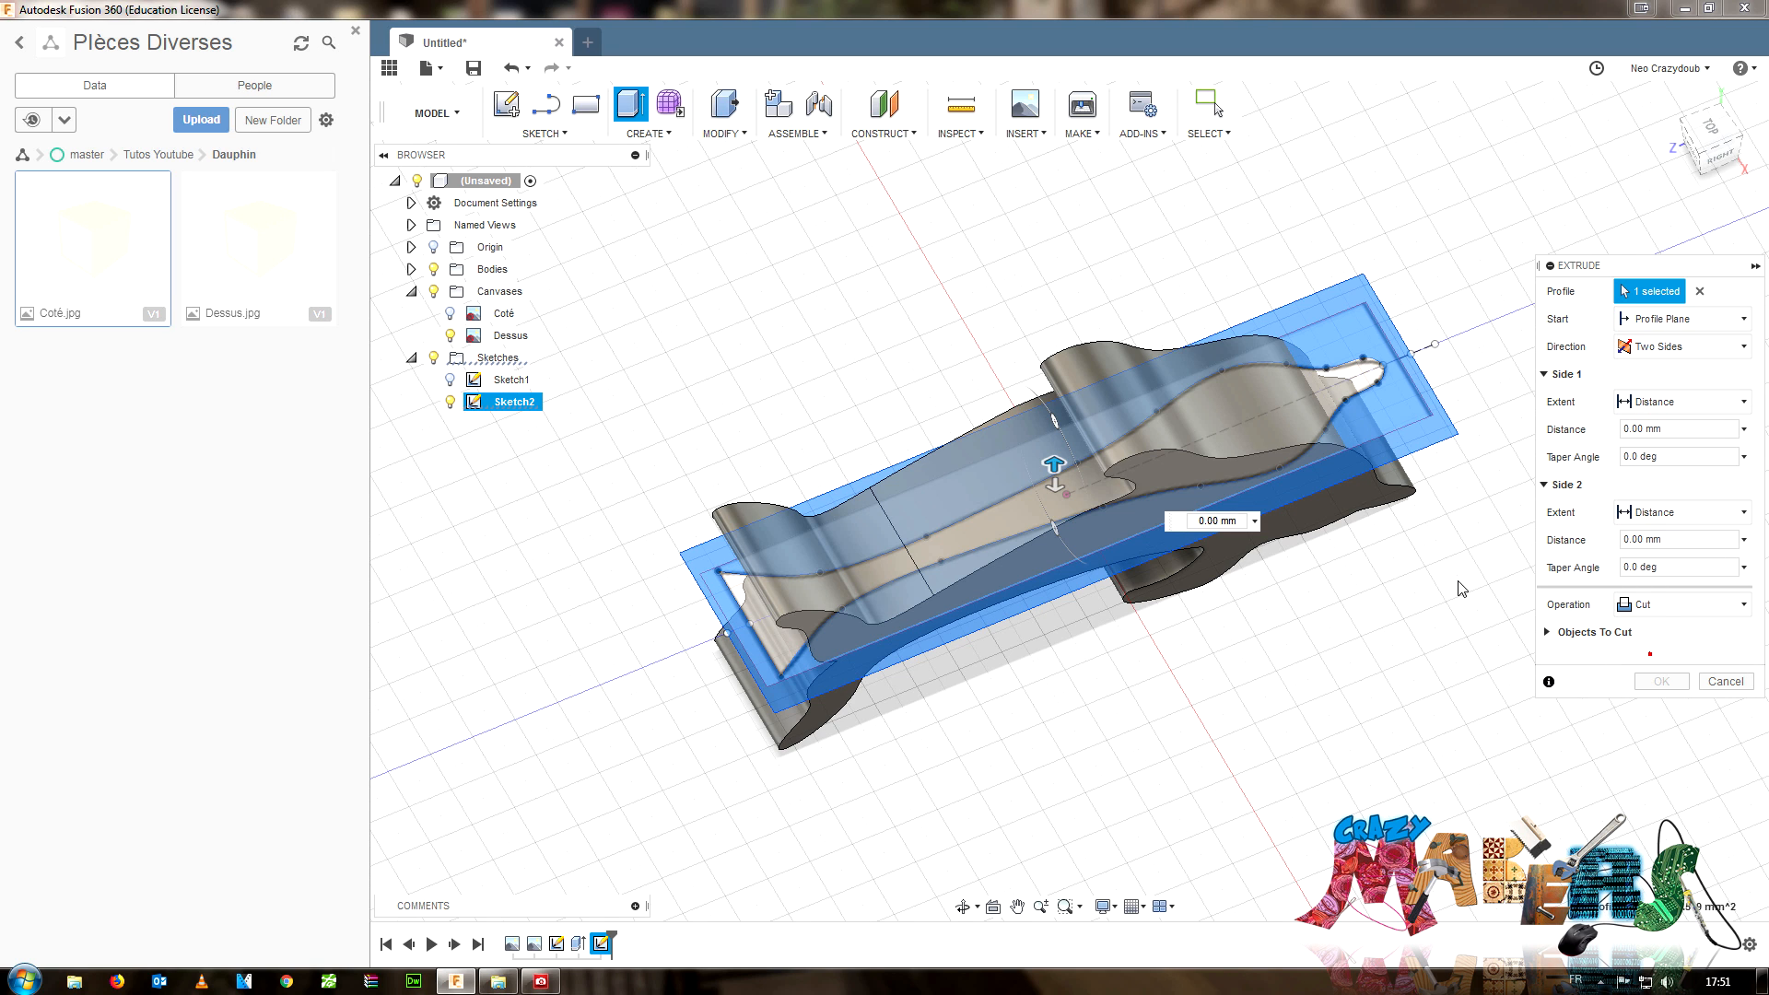
pyautogui.moveTo(1054, 465); pyautogui.dragTo(1055, 339)
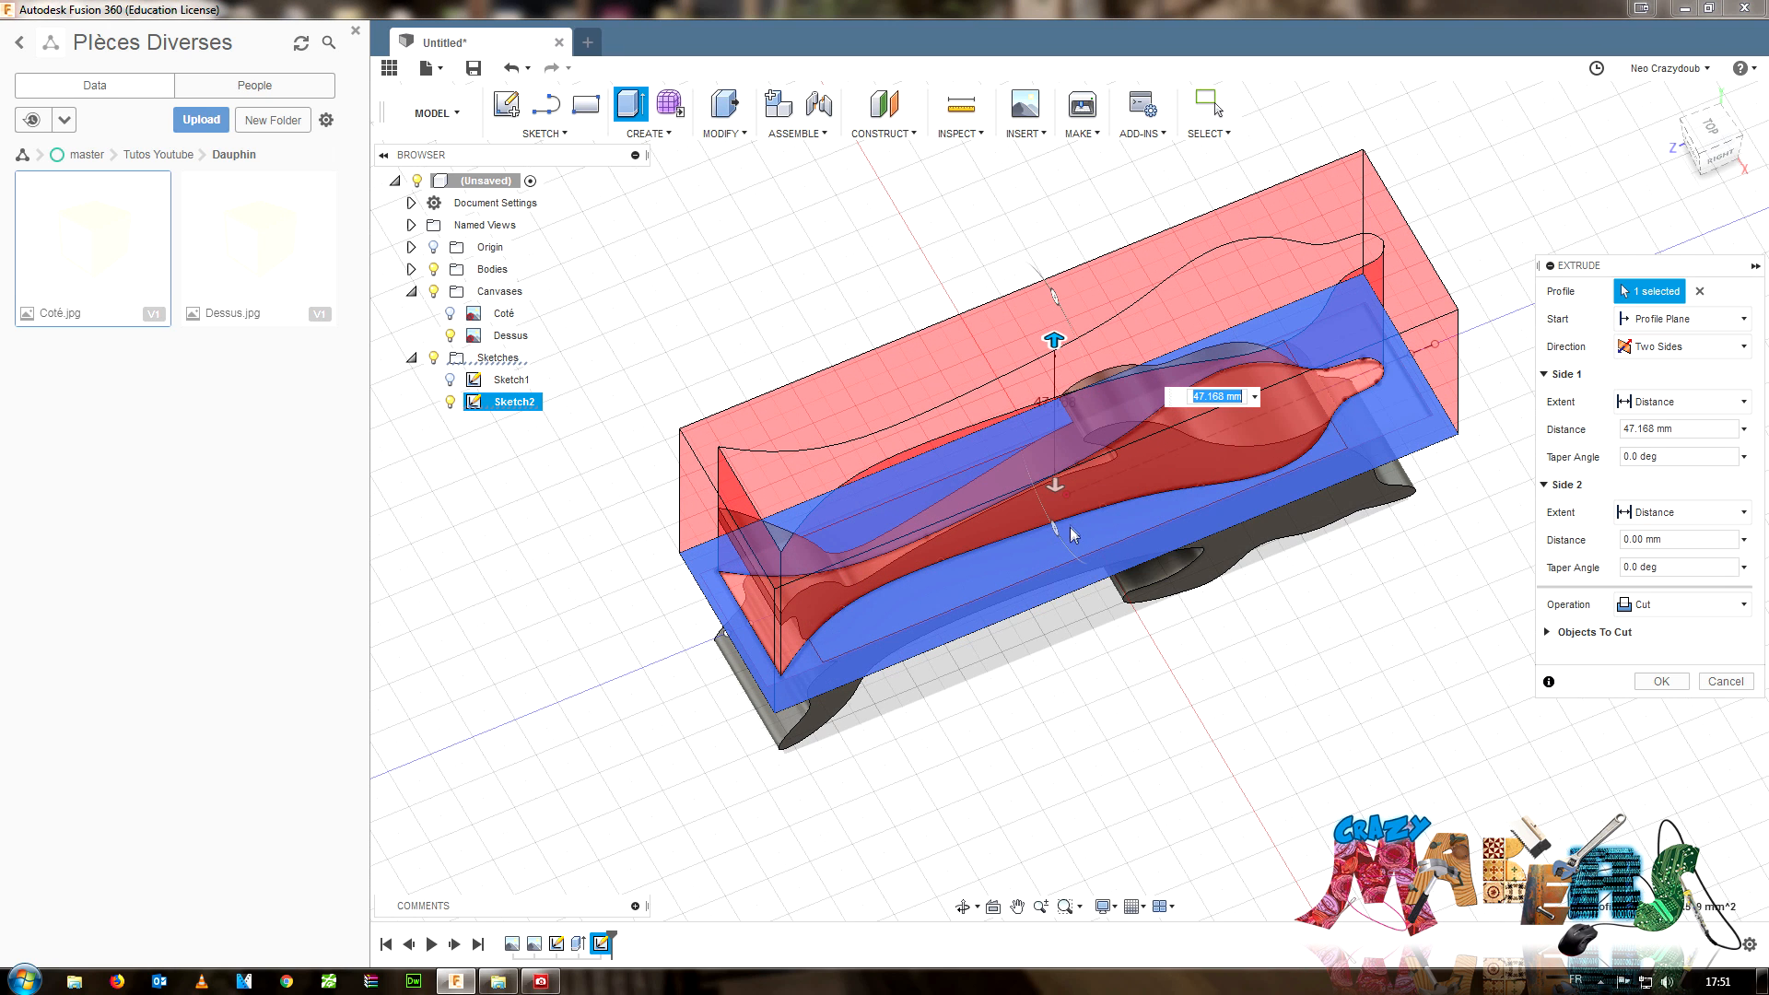
pyautogui.moveTo(1055, 485); pyautogui.dragTo(1060, 616)
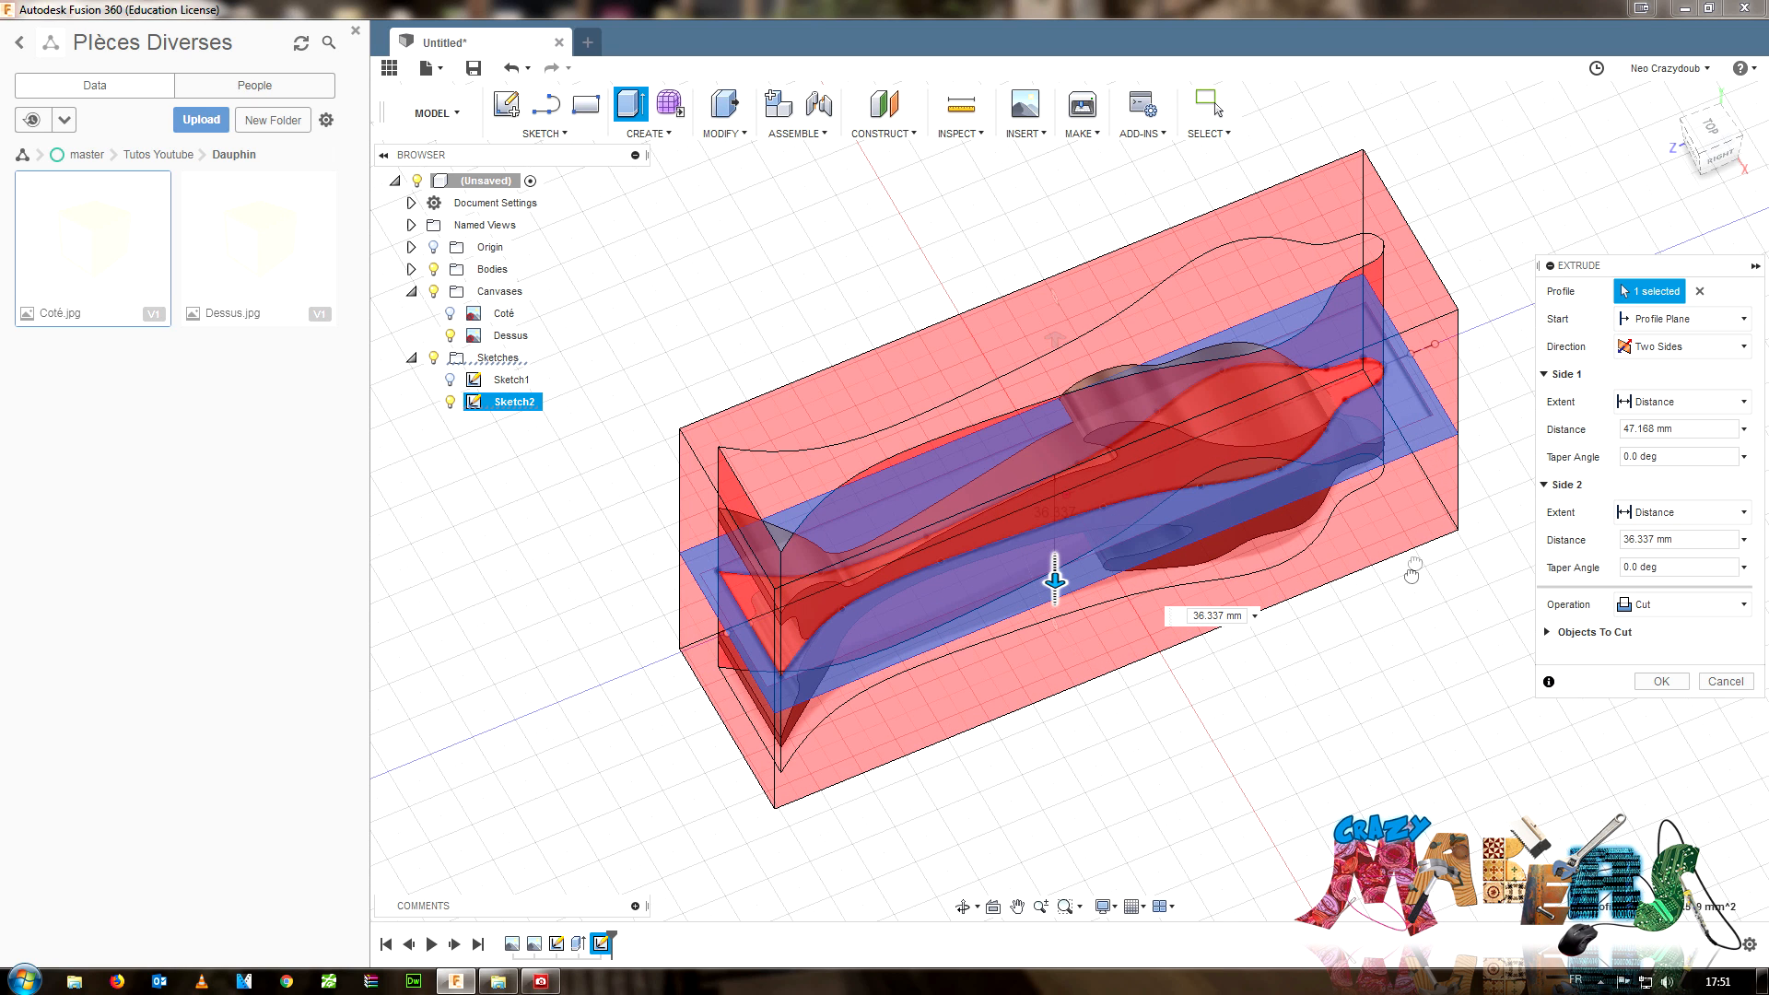
pyautogui.click(1662, 682)
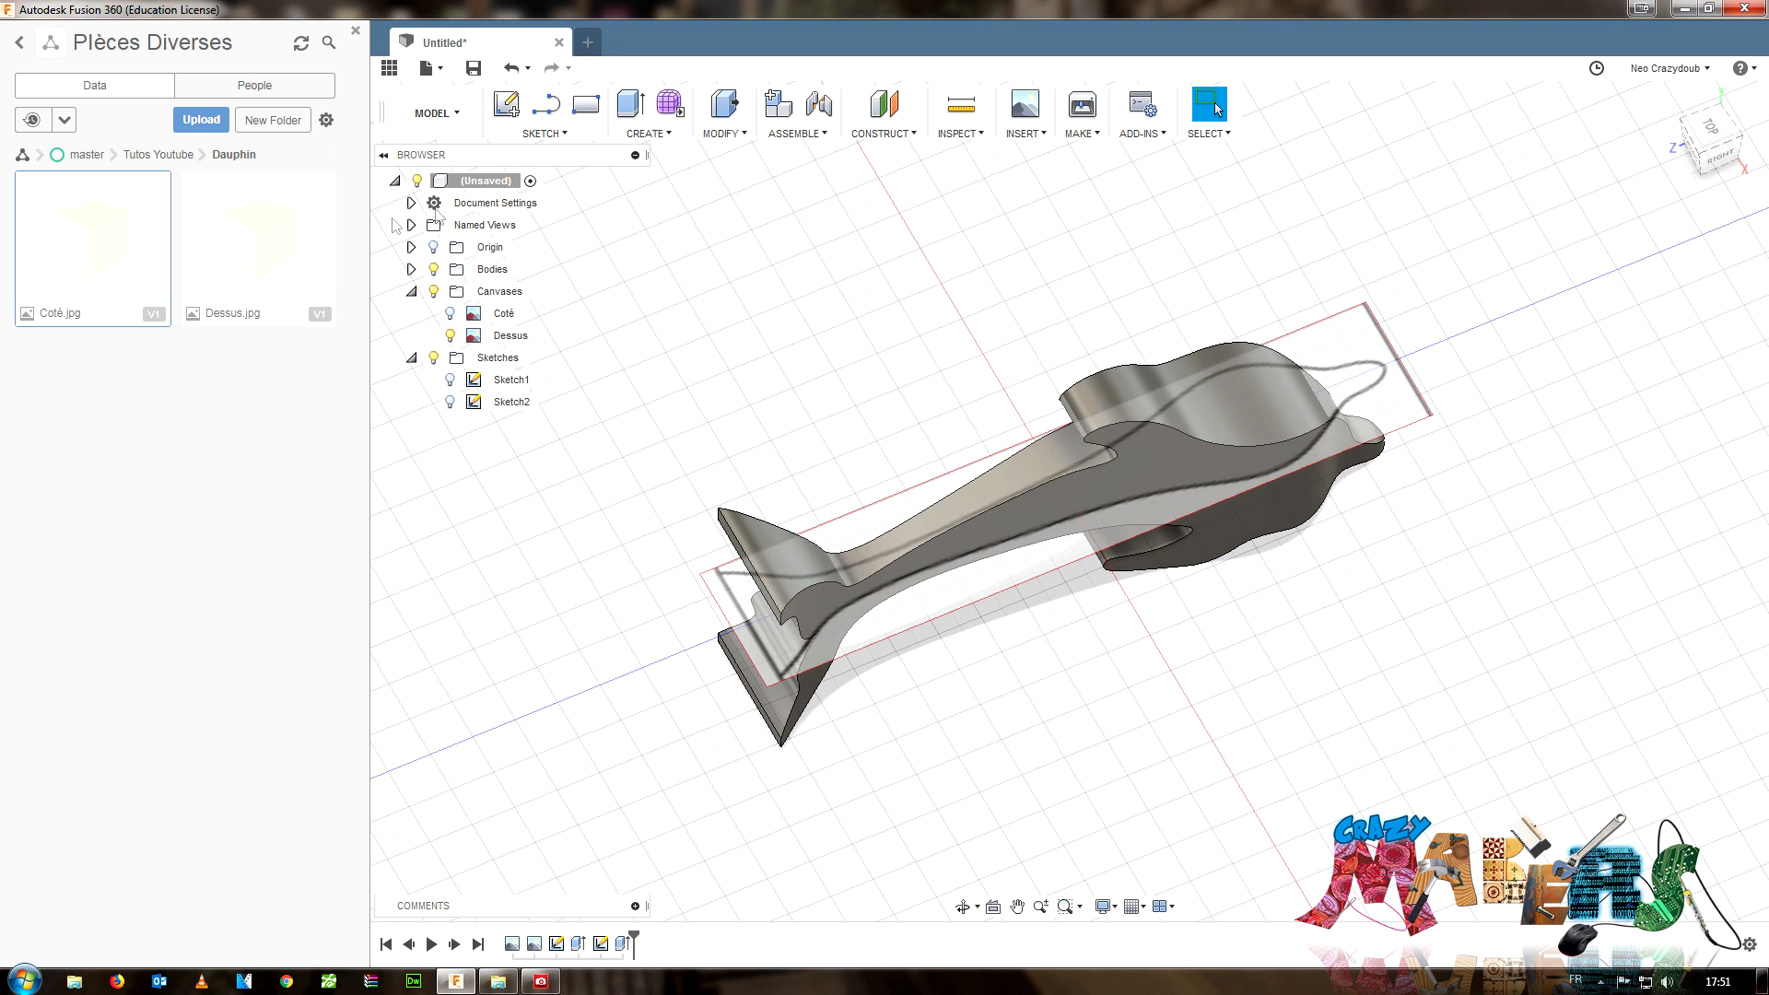
# - Hide the Dessus canvas
pyautogui.click(450, 335)
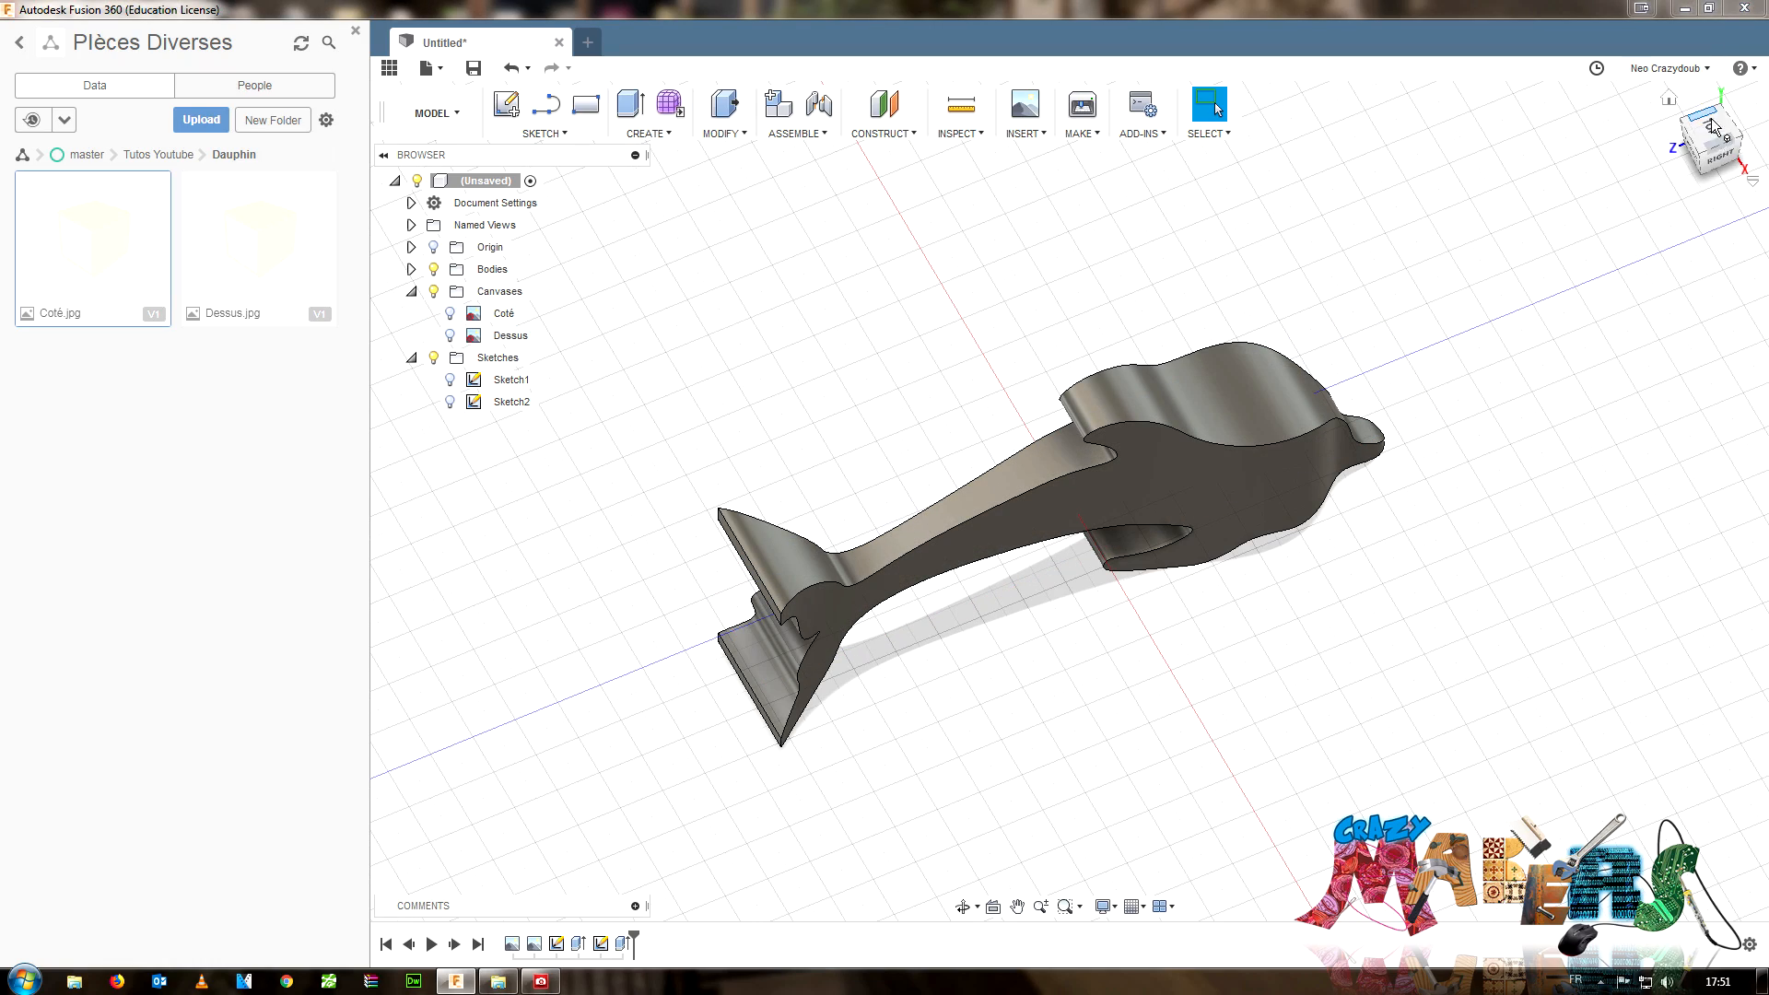
pyautogui.moveTo(1714, 141)
pyautogui.mouseDown()
pyautogui.moveTo(1700, 93)
pyautogui.moveTo(1584, 85)
pyautogui.moveTo(1577, 152)
pyautogui.moveTo(1621, 207)
pyautogui.moveTo(1686, 138)
pyautogui.moveTo(1658, 87)
pyautogui.moveTo(1714, 134)
pyautogui.moveTo(1630, 216)
pyautogui.moveTo(1723, 87)
pyautogui.moveTo(1741, 198)
pyautogui.moveTo(1599, 180)
pyautogui.moveTo(1520, 221)
pyautogui.mouseUp()
pyautogui.moveTo(1691, 341); pyautogui.dragTo(1716, 212)
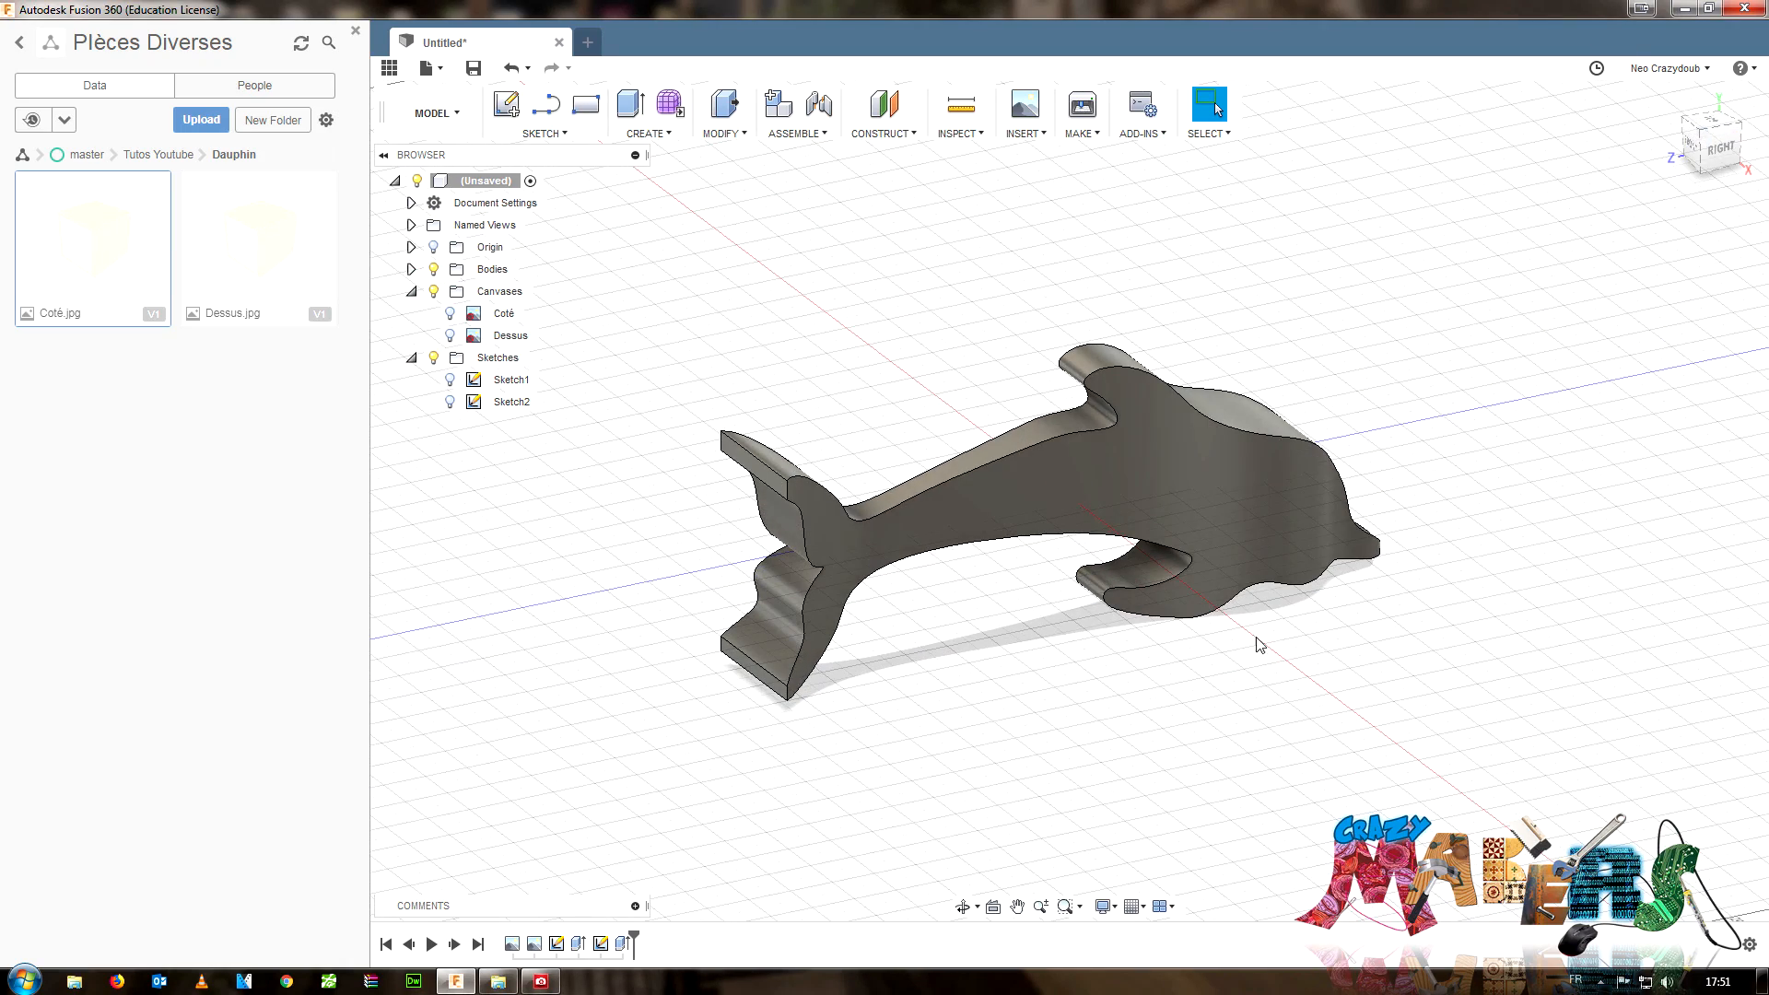
pyautogui.moveTo(1524, 390); pyautogui.dragTo(1370, 466, button='middle')
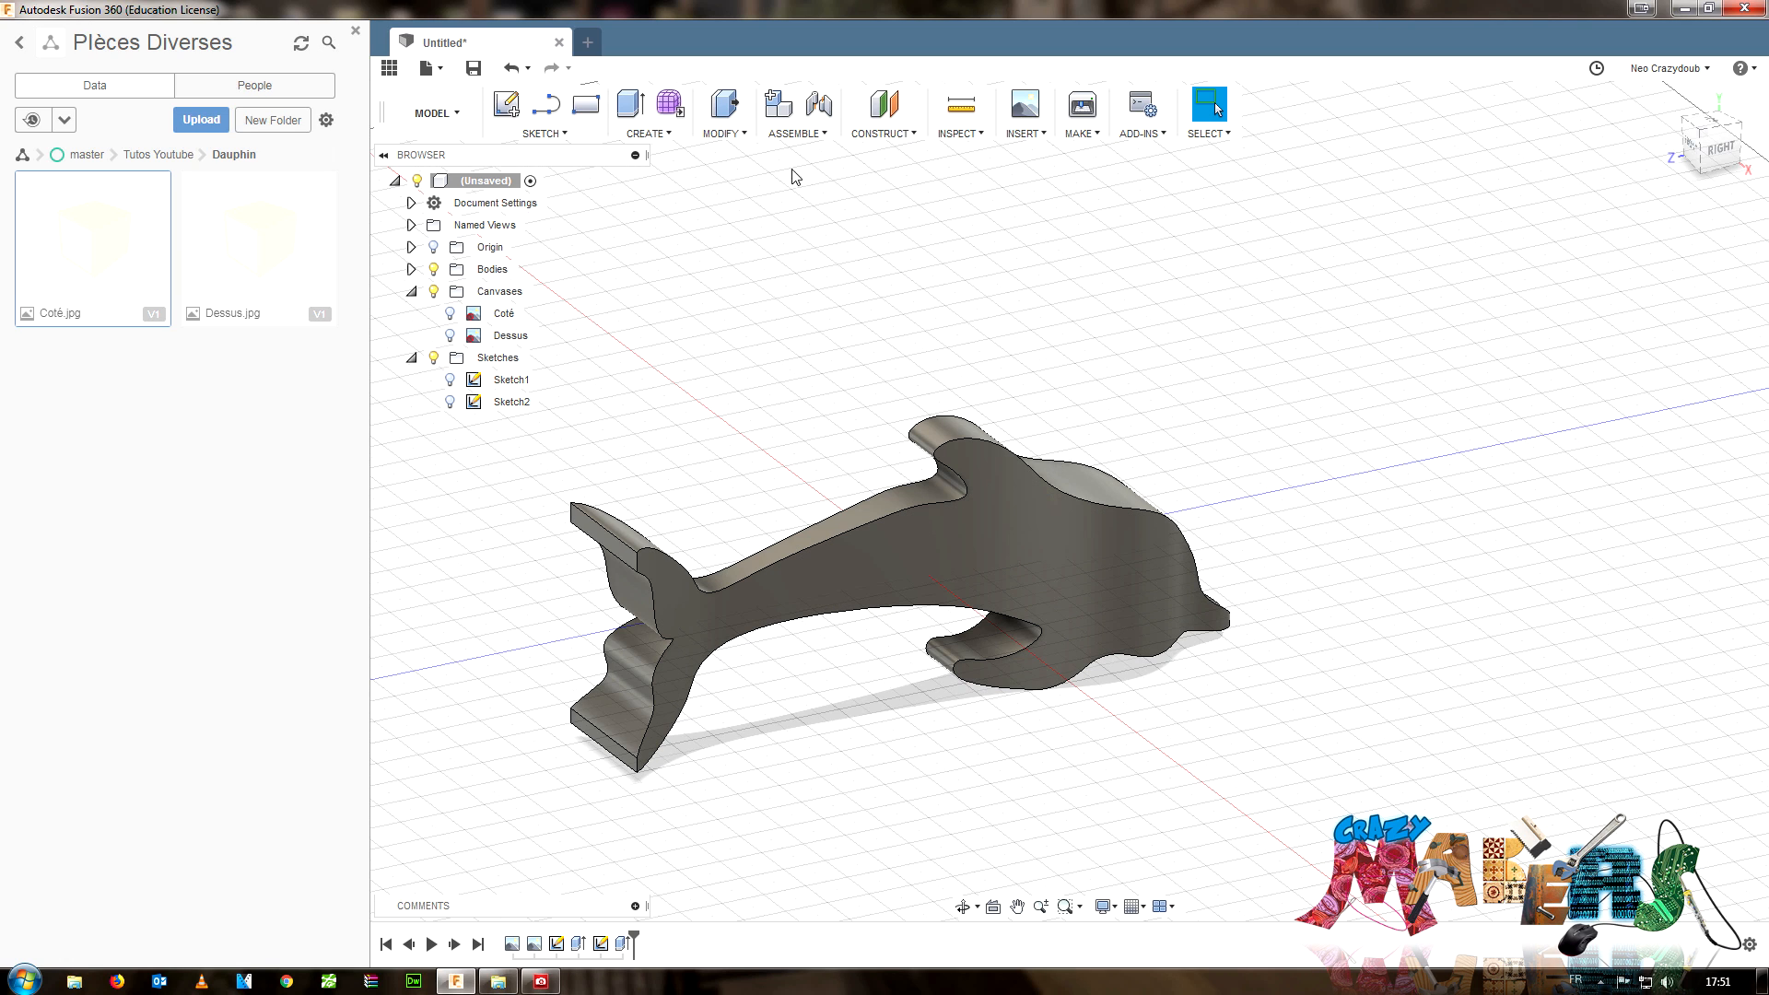
# - Try to fillet the dolphin's upper and lower outline edges with a constant radius of 2 mm
pyautogui.click(675, 137)
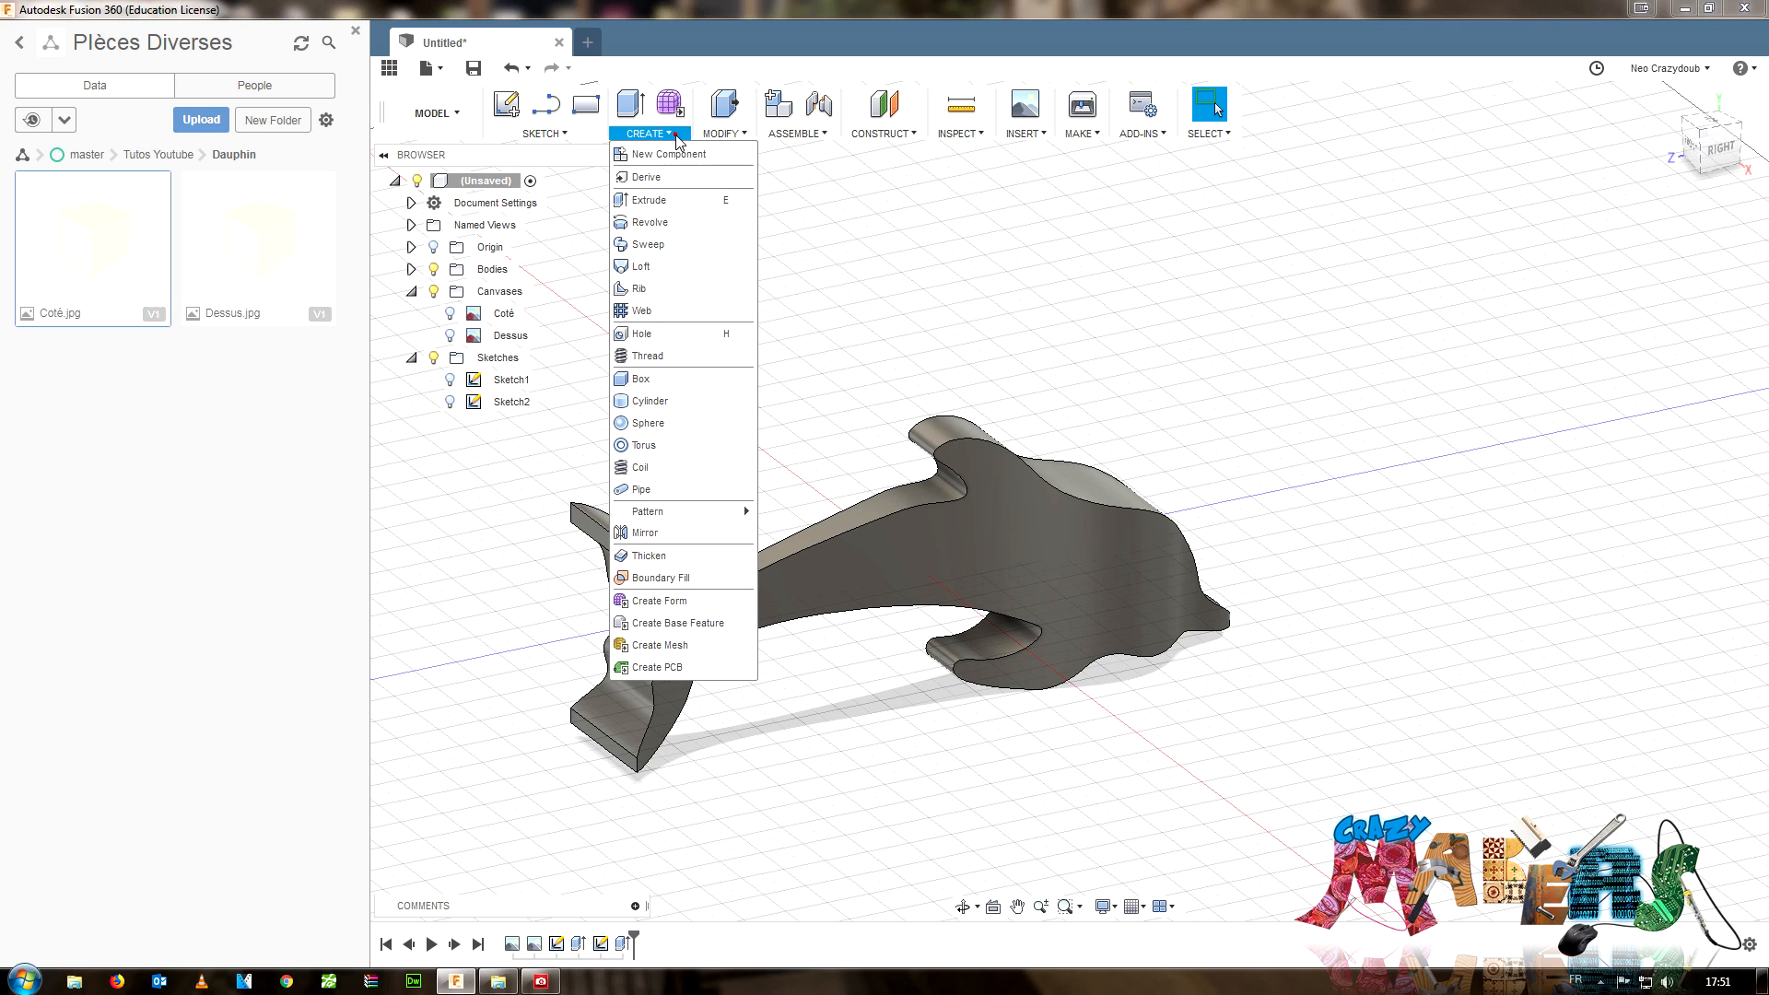
pyautogui.click(746, 136)
pyautogui.click(728, 176)
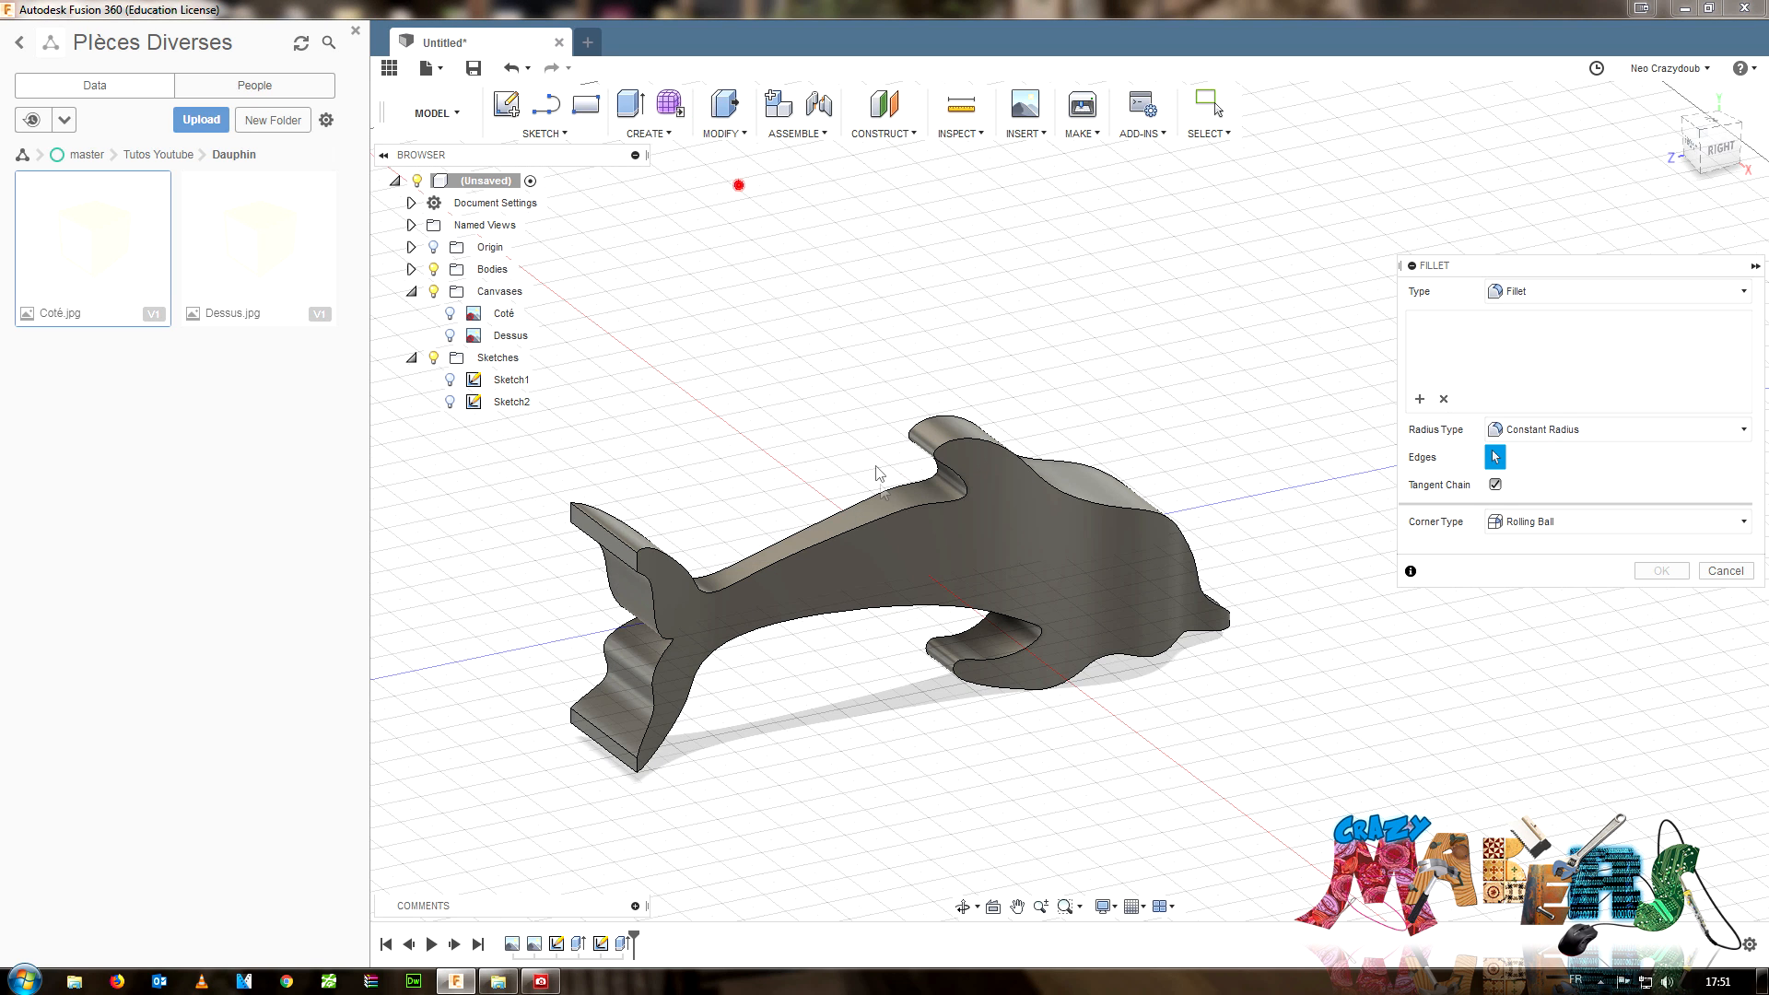
pyautogui.click(890, 519)
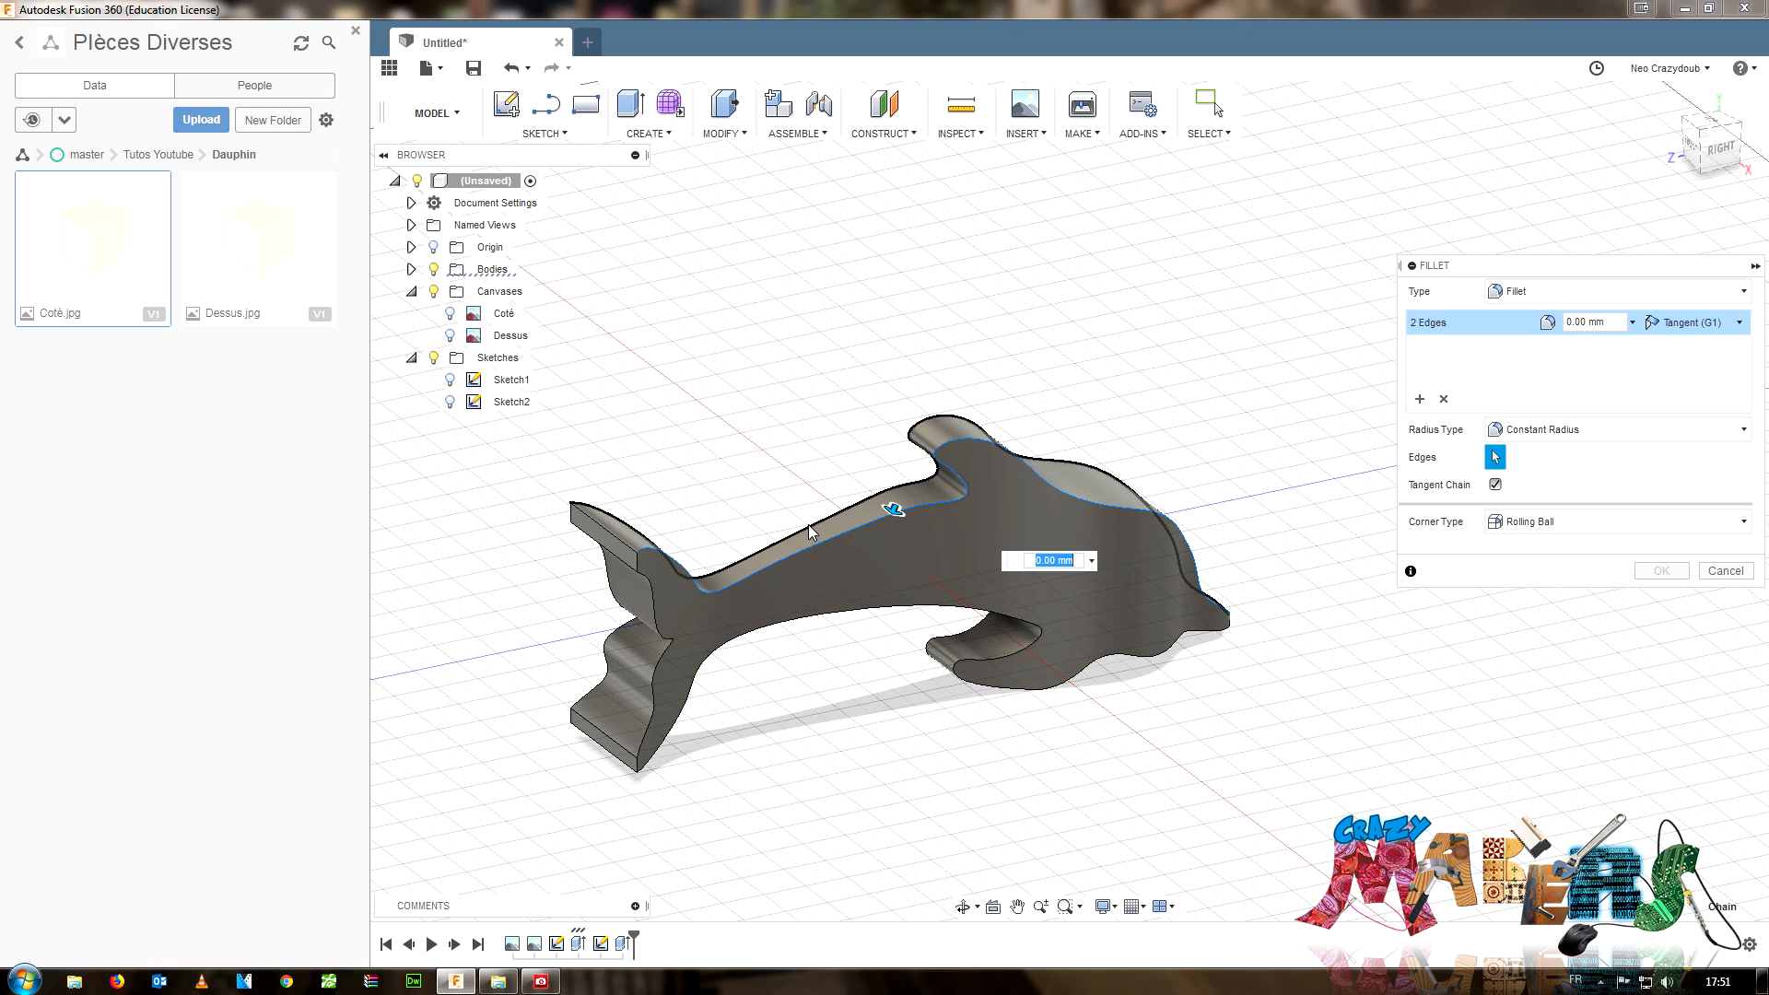
pyautogui.click(896, 605)
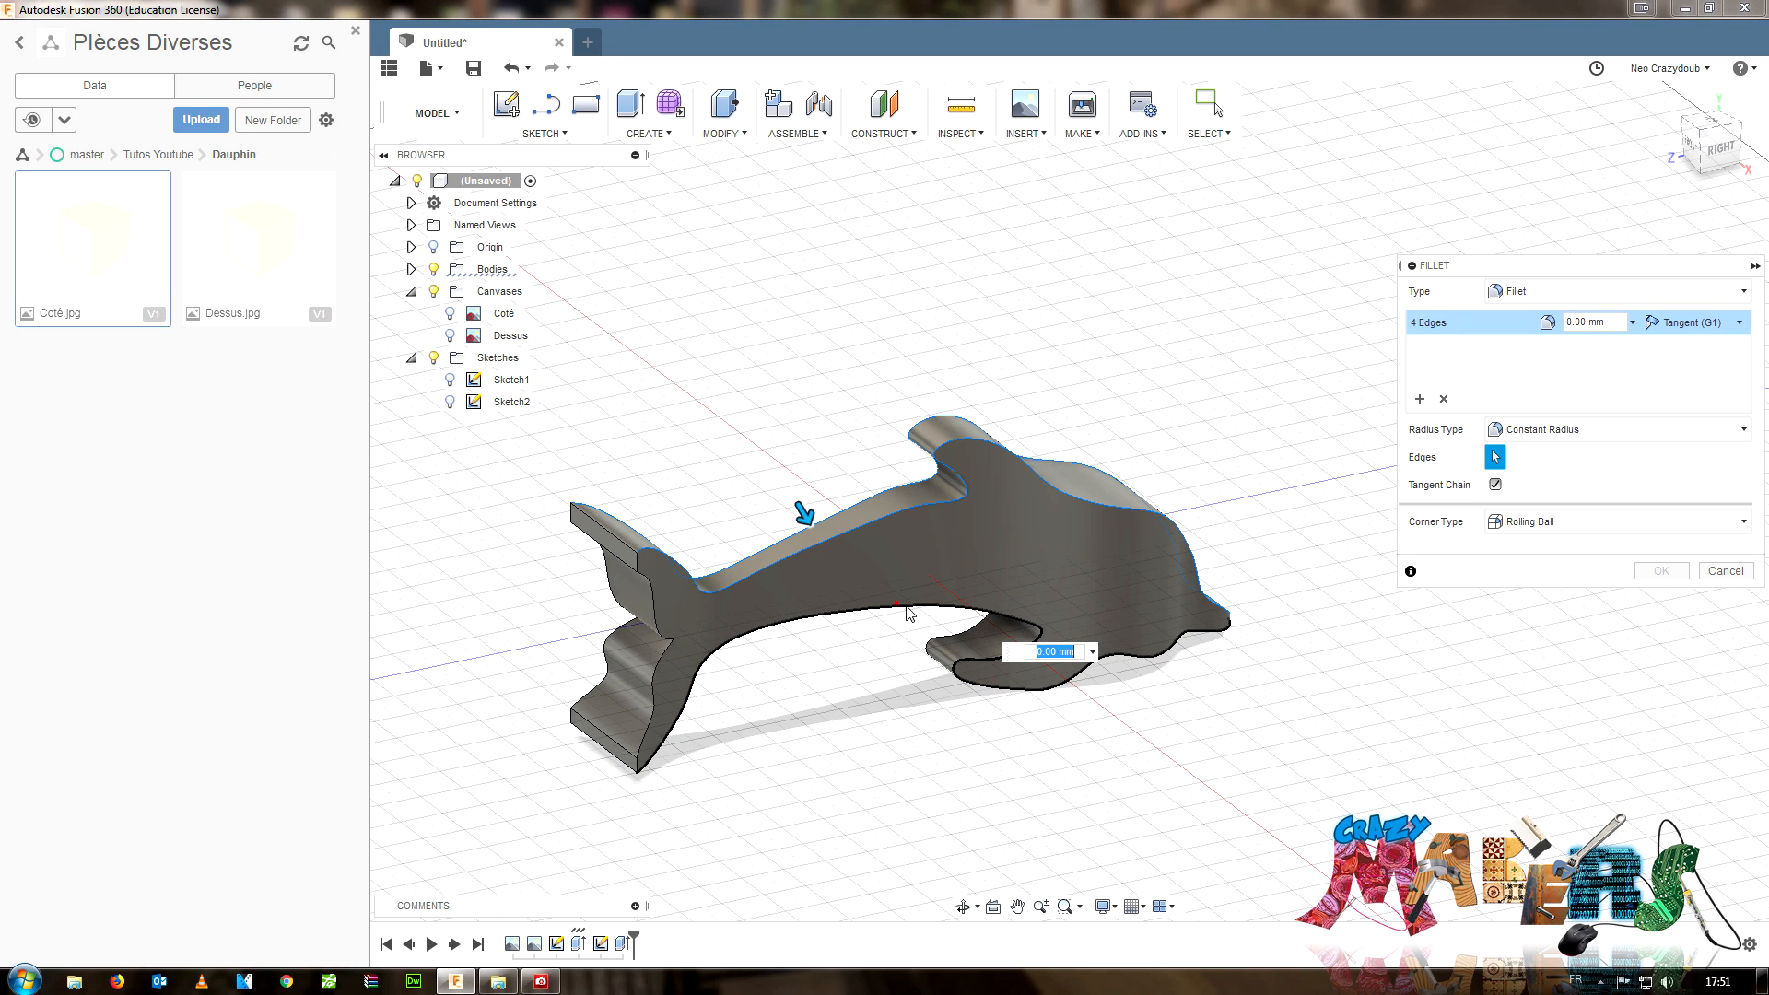
pyautogui.click(912, 592)
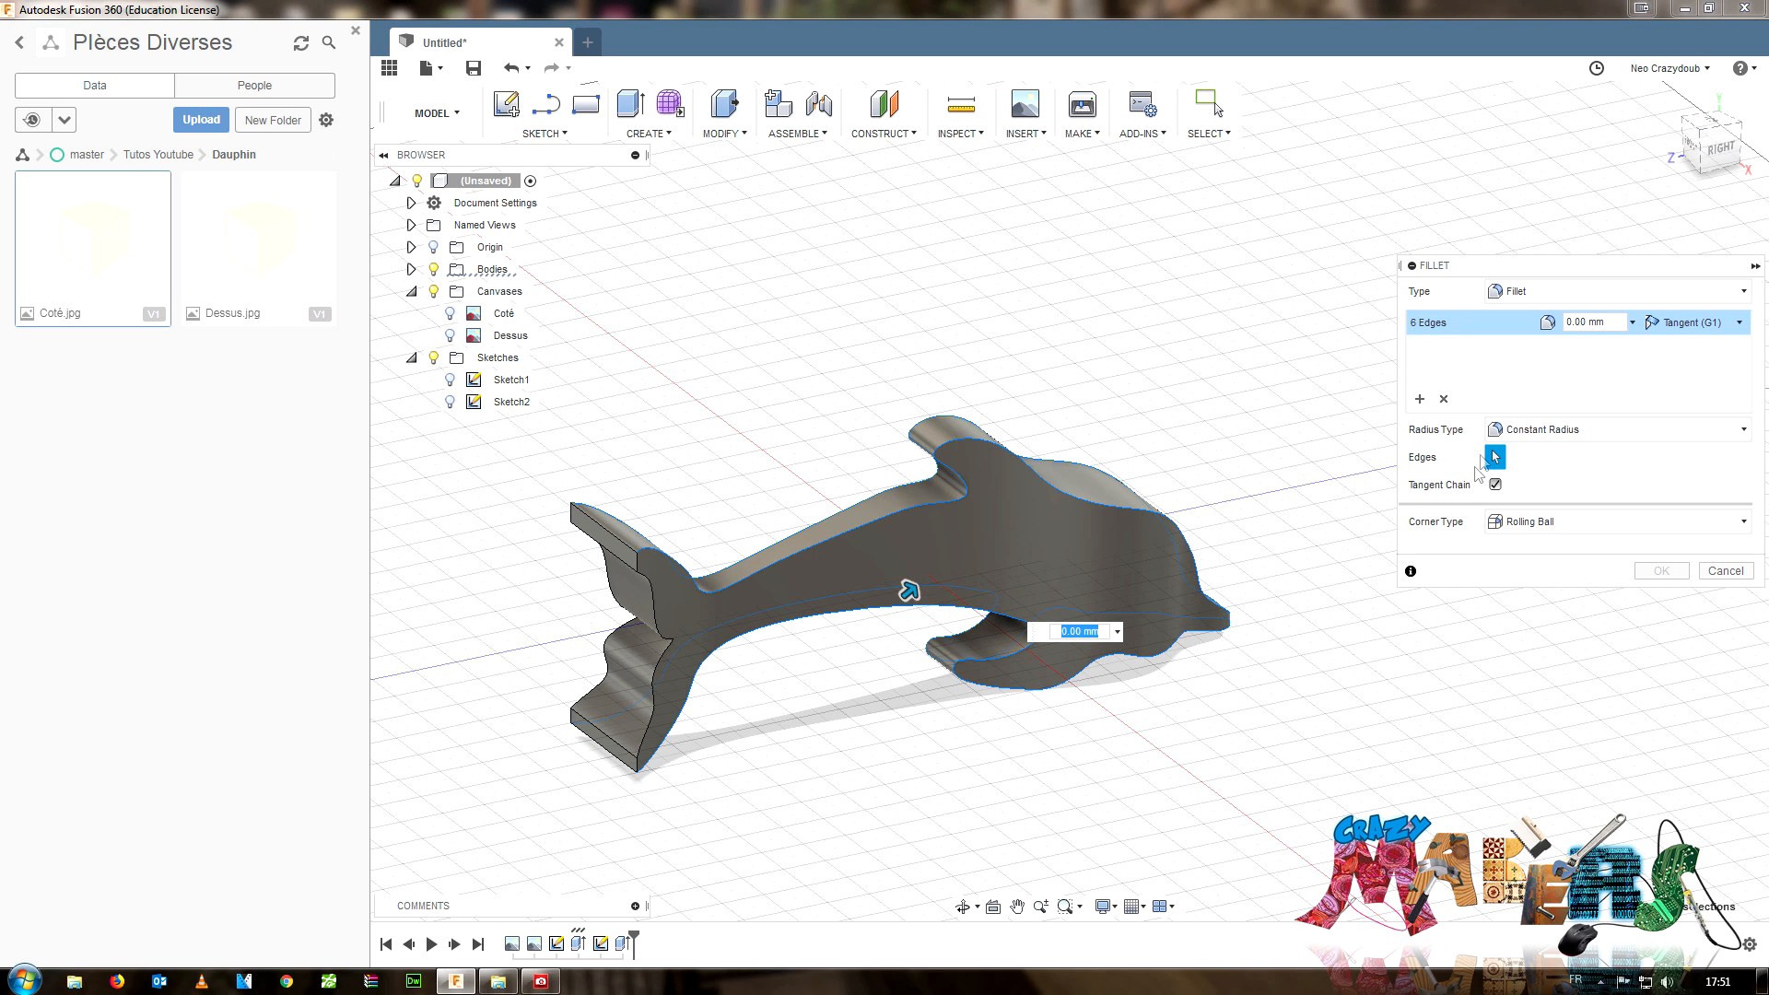
pyautogui.click(1588, 322)
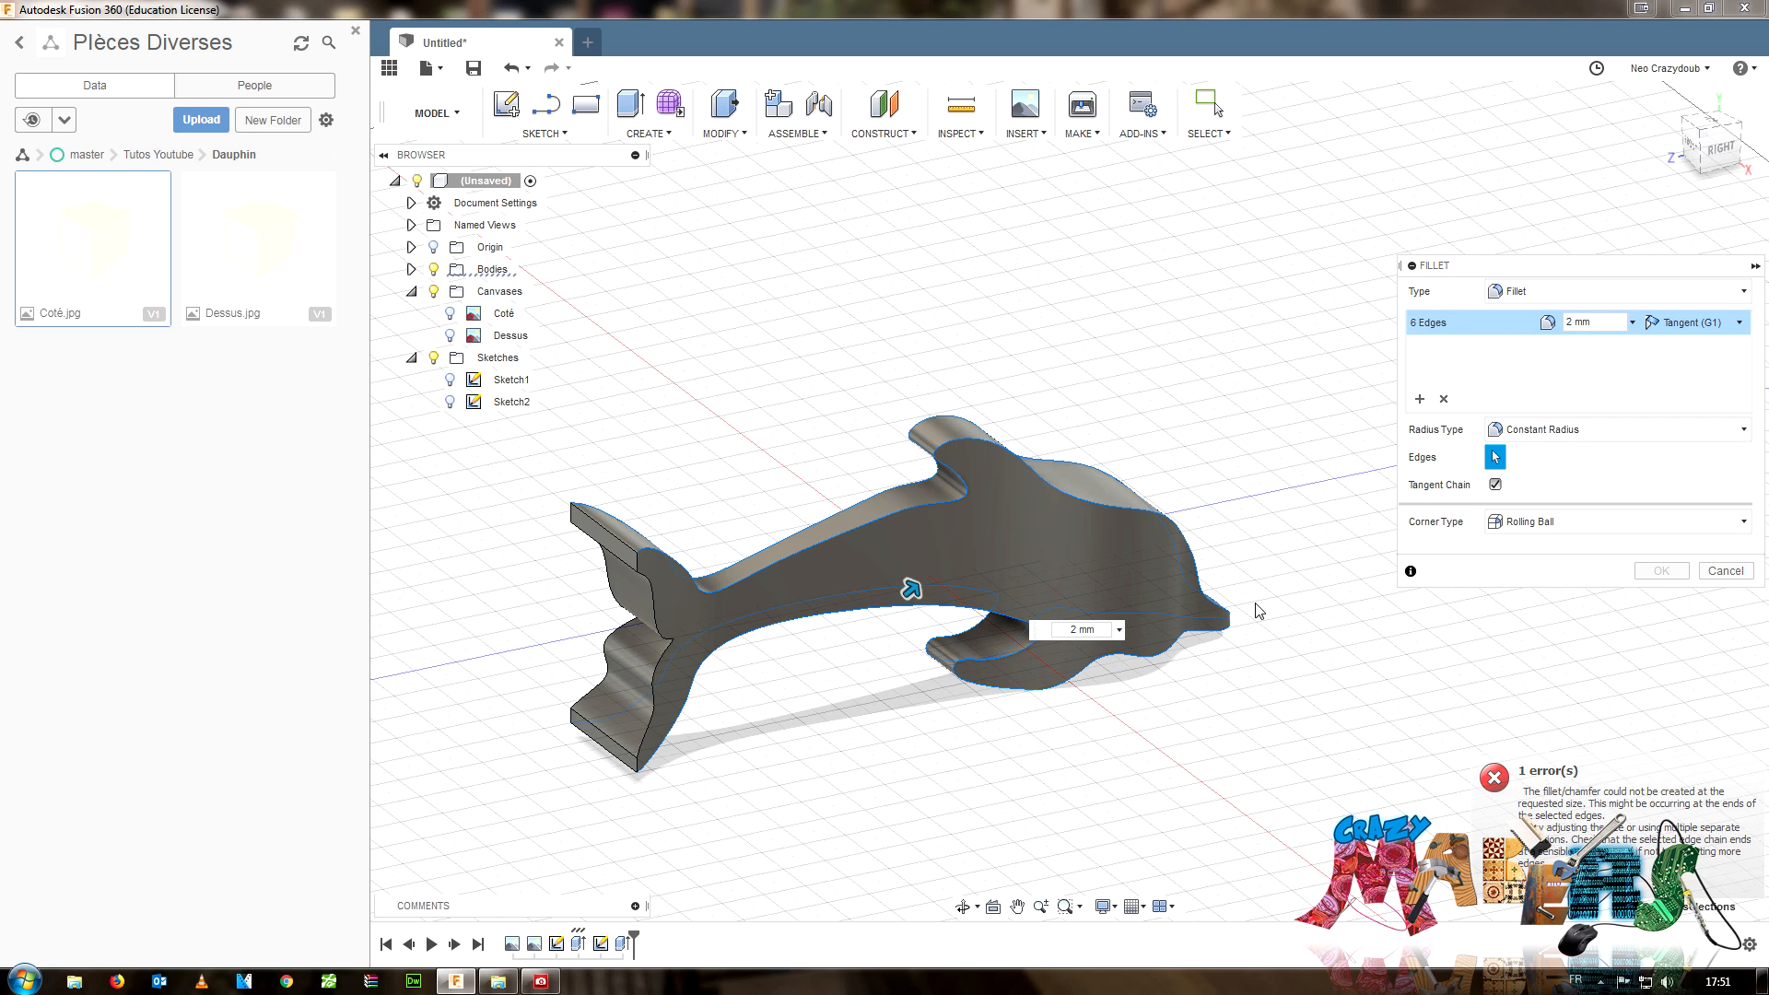
# - Try a 5 mm fillet on only the dolphin's upper outline edges, and clear the edge selection
pyautogui.click(913, 591)
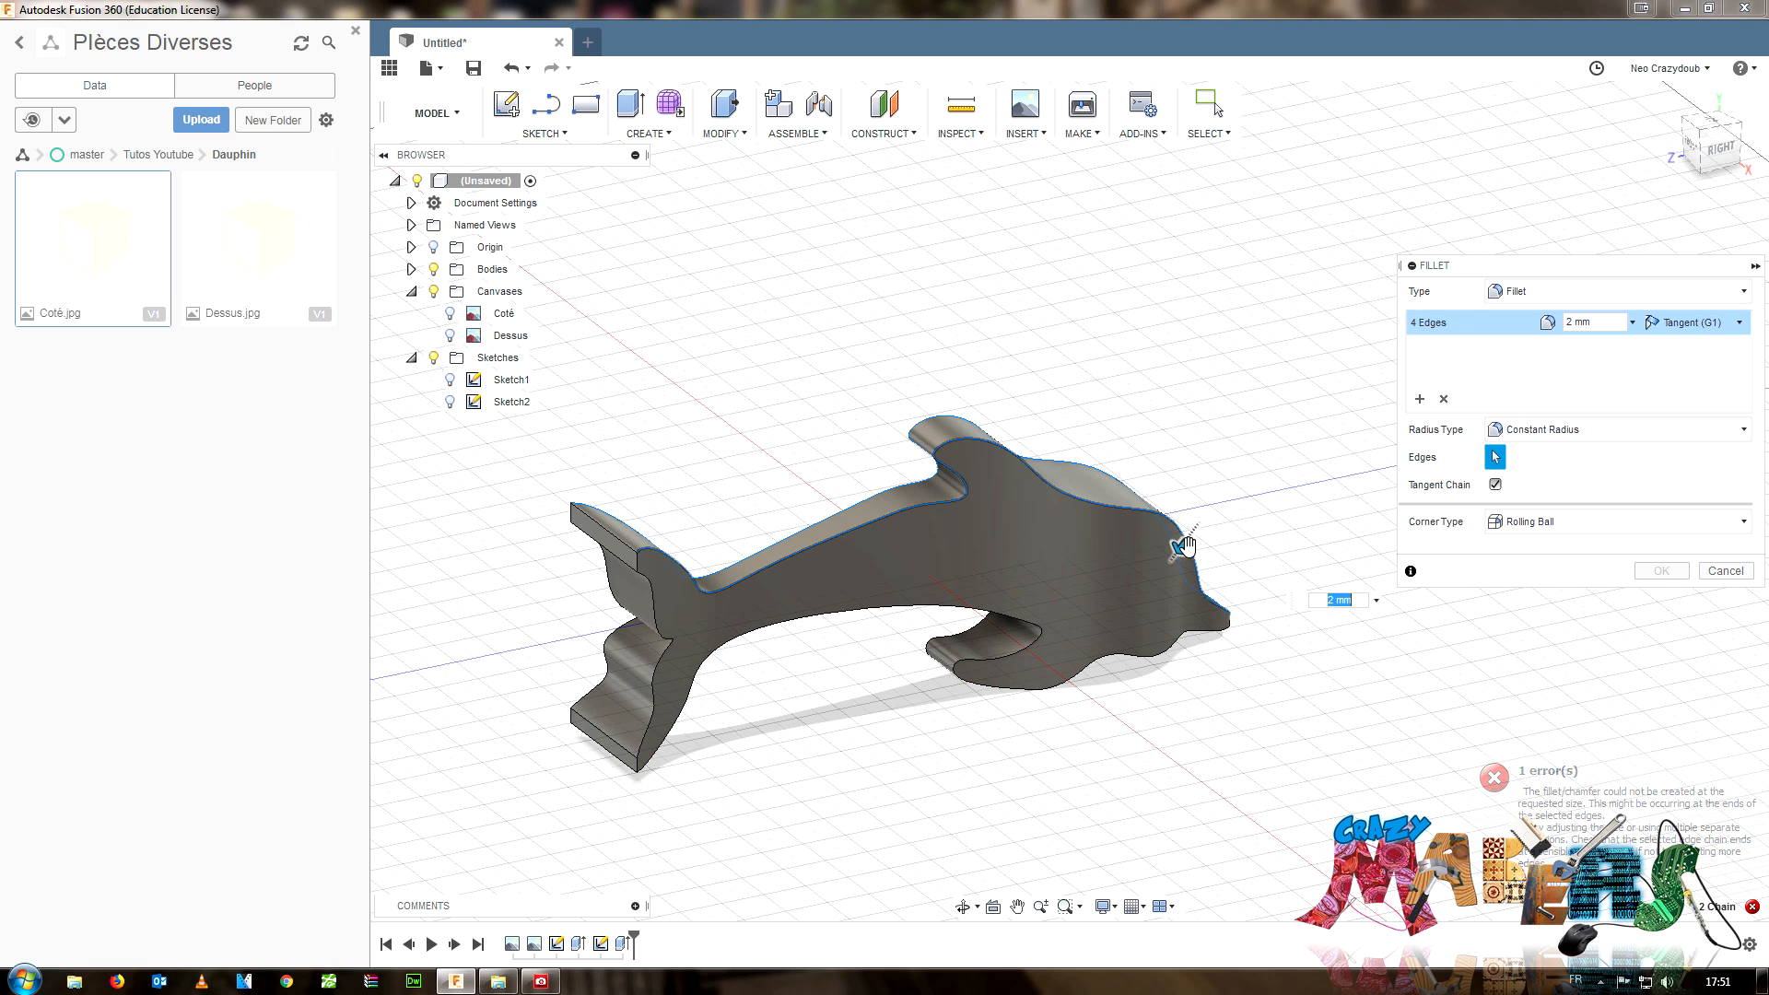
pyautogui.moveTo(1184, 547); pyautogui.dragTo(1240, 482)
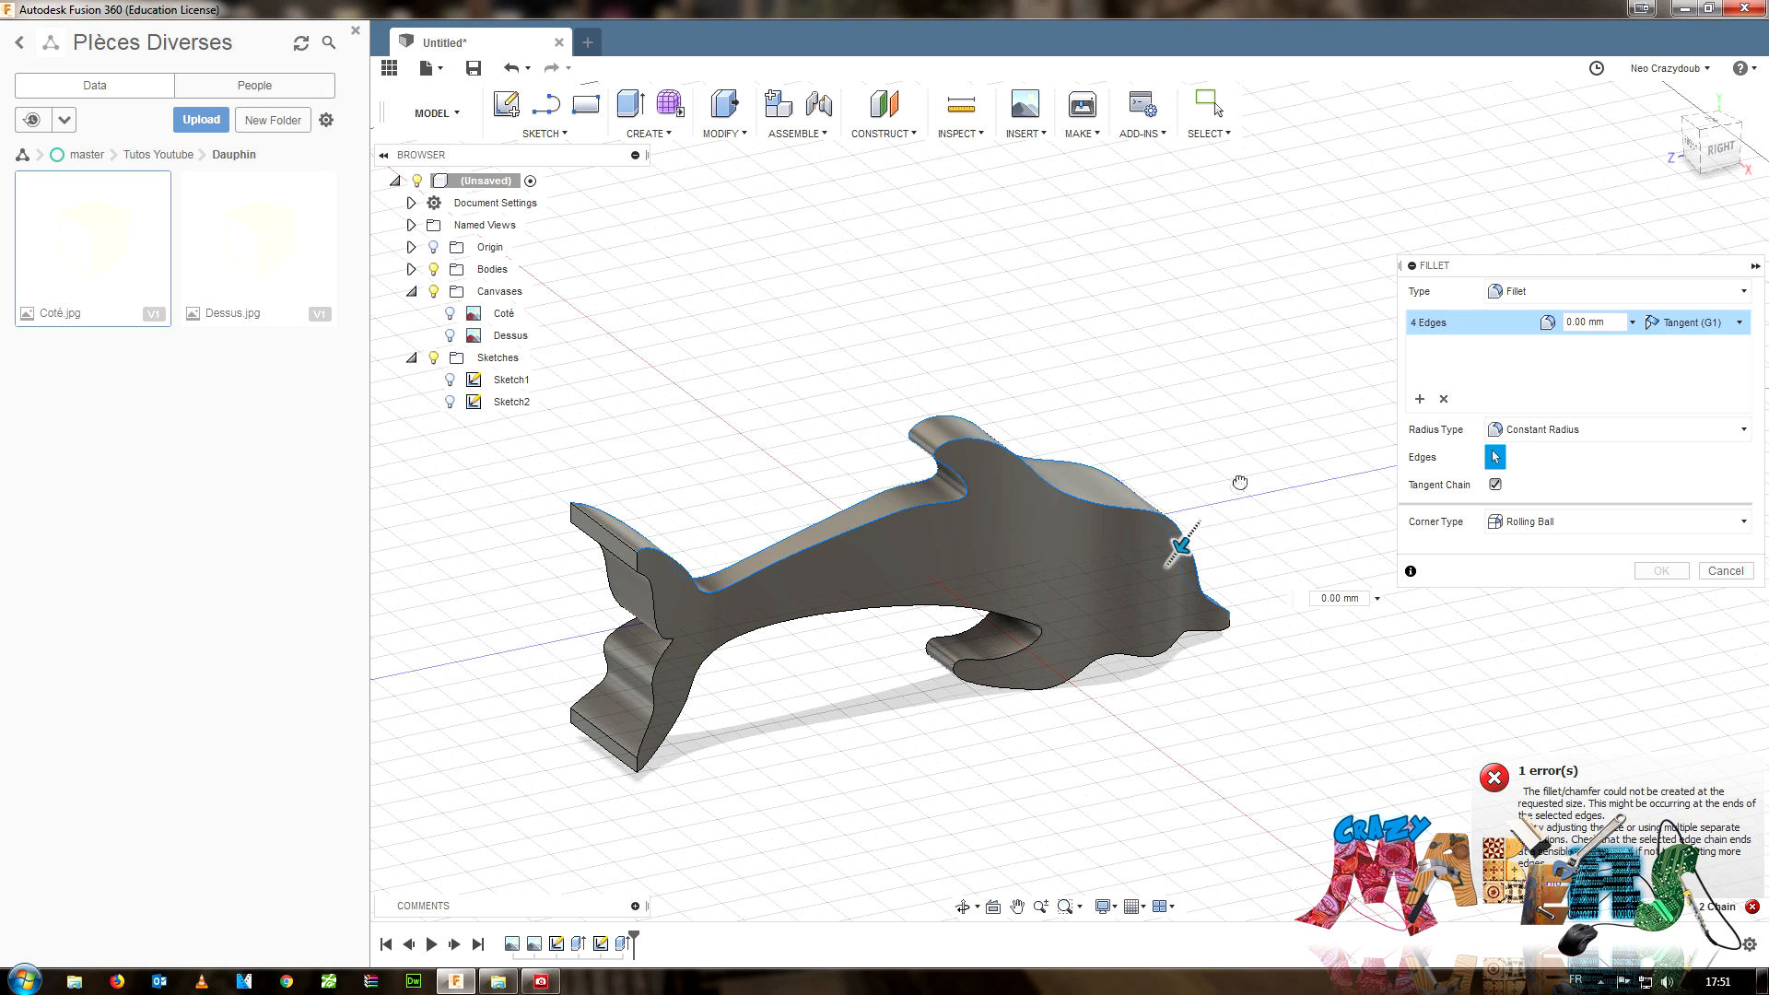
pyautogui.moveTo(1610, 322); pyautogui.dragTo(1417, 337)
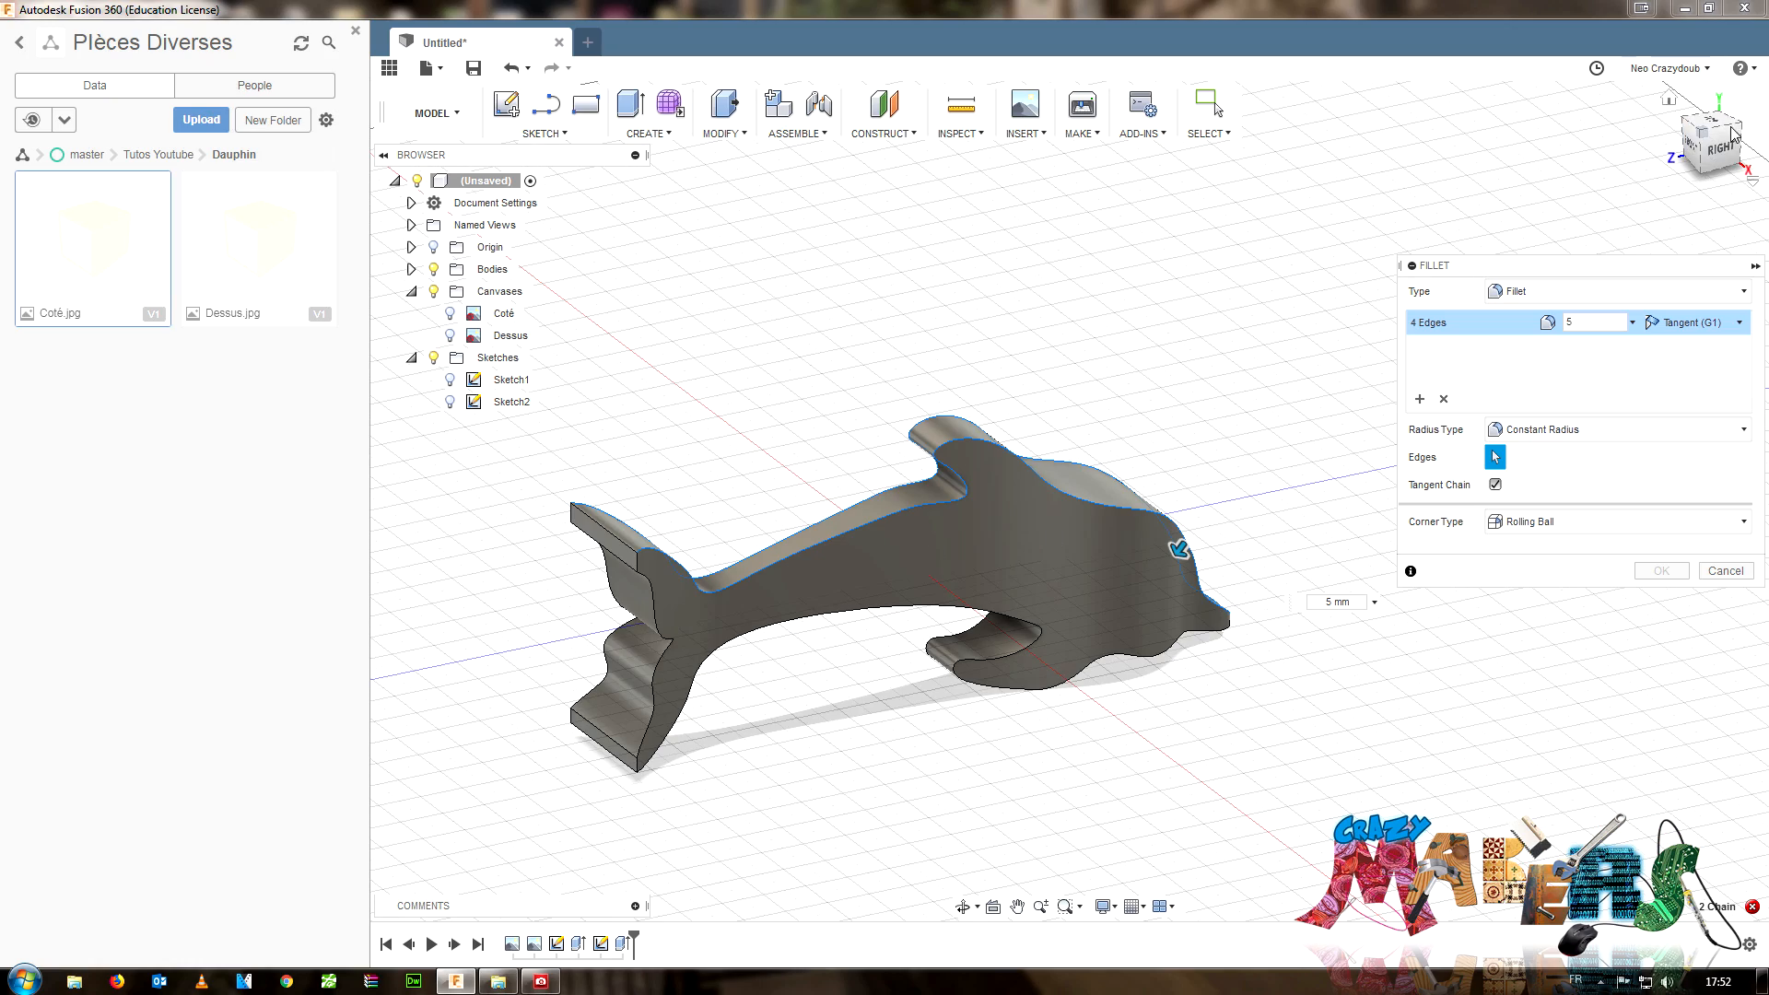
pyautogui.moveTo(1722, 150); pyautogui.dragTo(1557, 133)
pyautogui.scroll(4, 1105, 599)
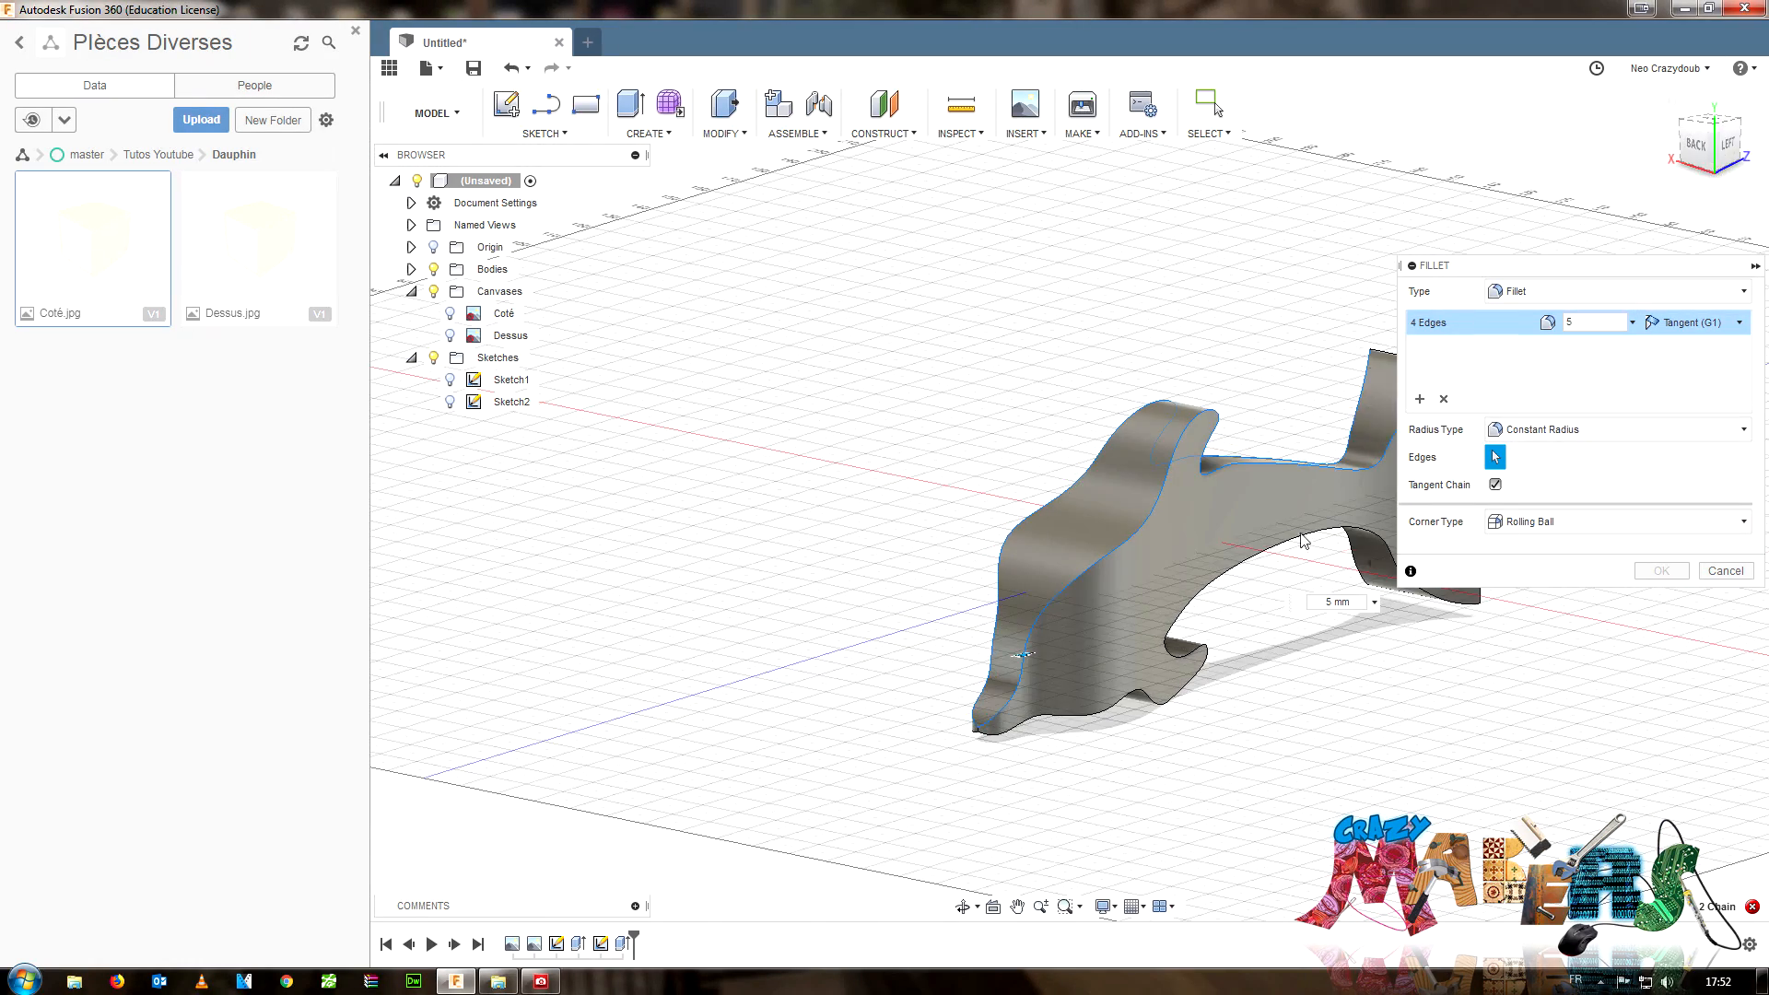
pyautogui.click(932, 721)
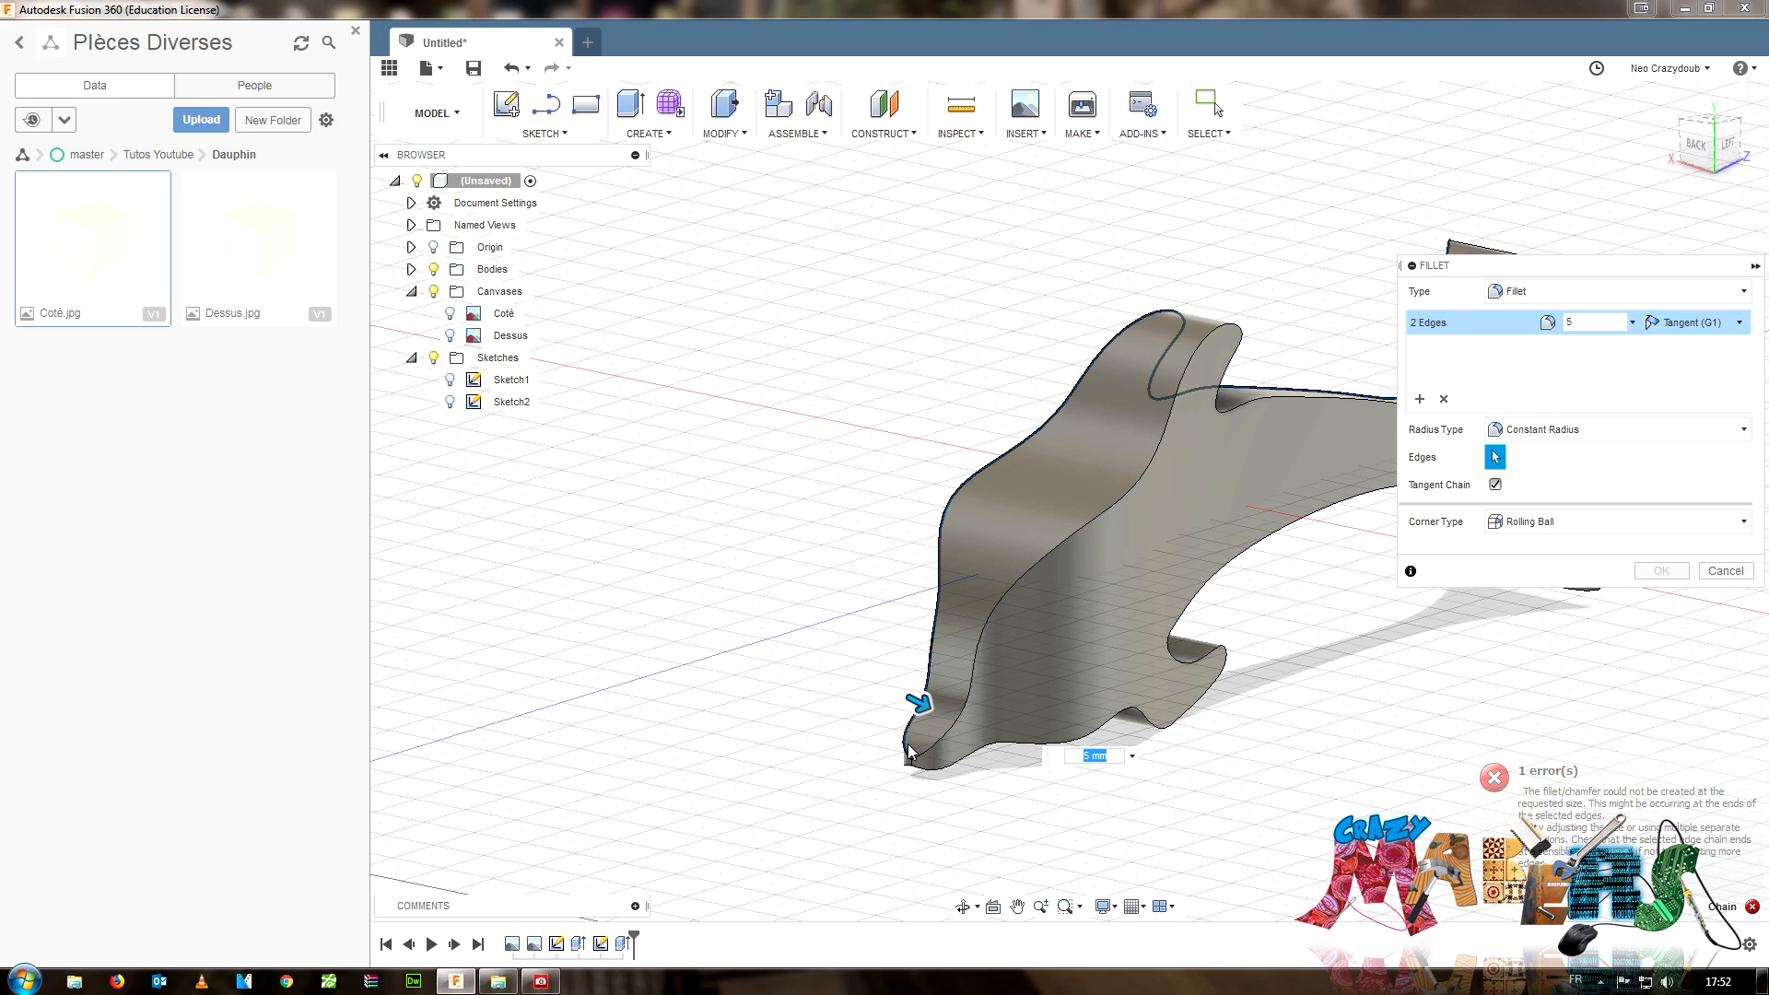
pyautogui.click(909, 742)
pyautogui.scroll(3, 970, 690)
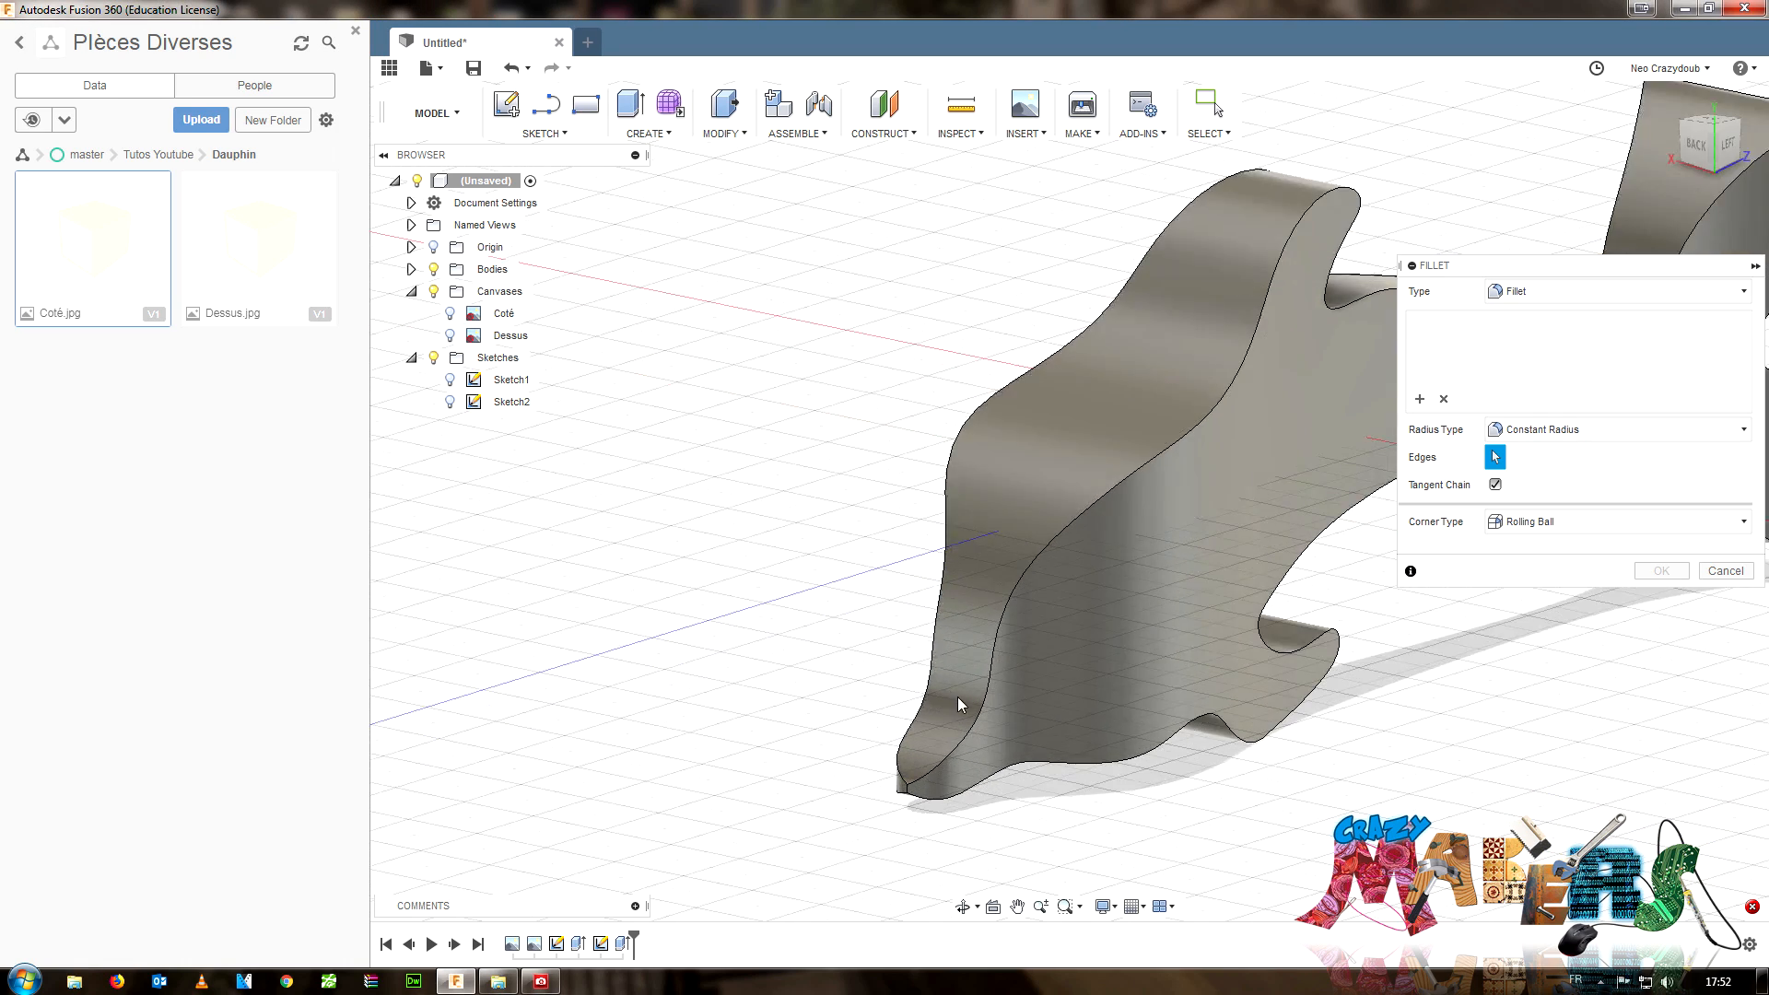
# - Try a 1 mm and a 1.5 mm fillet on one upper outline edge of the dolphin, and cancel the fillet
pyautogui.click(982, 706)
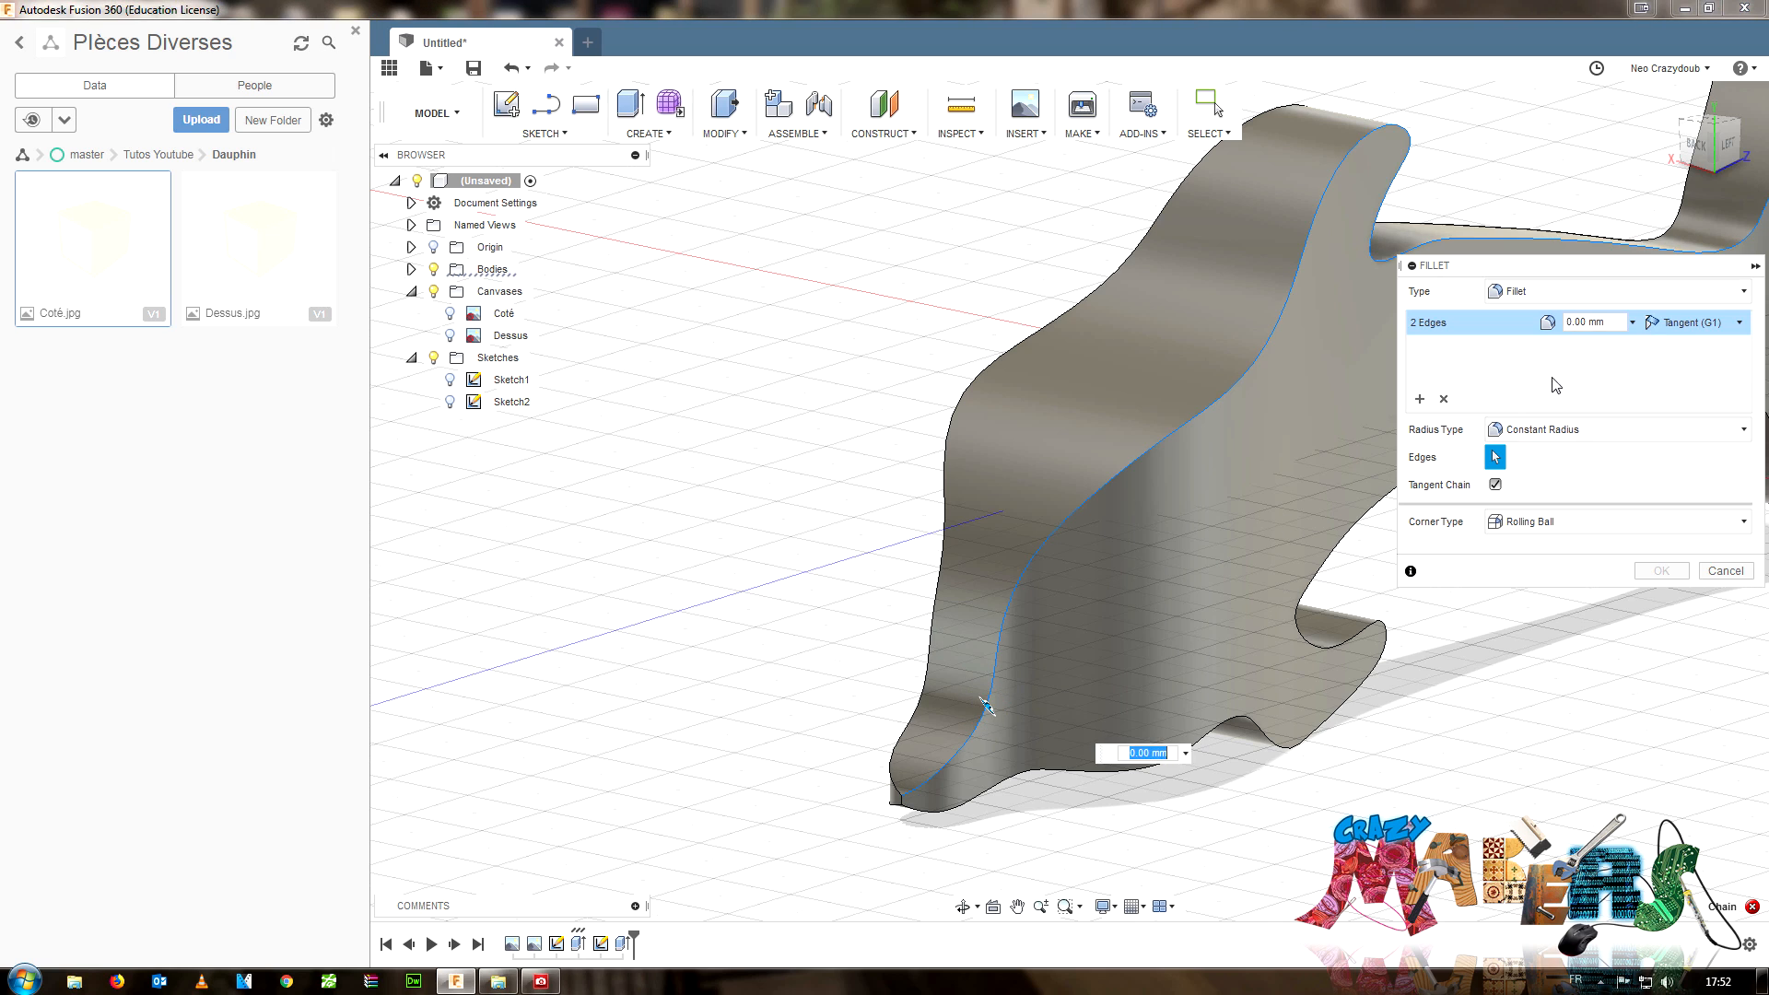
pyautogui.click(1583, 322)
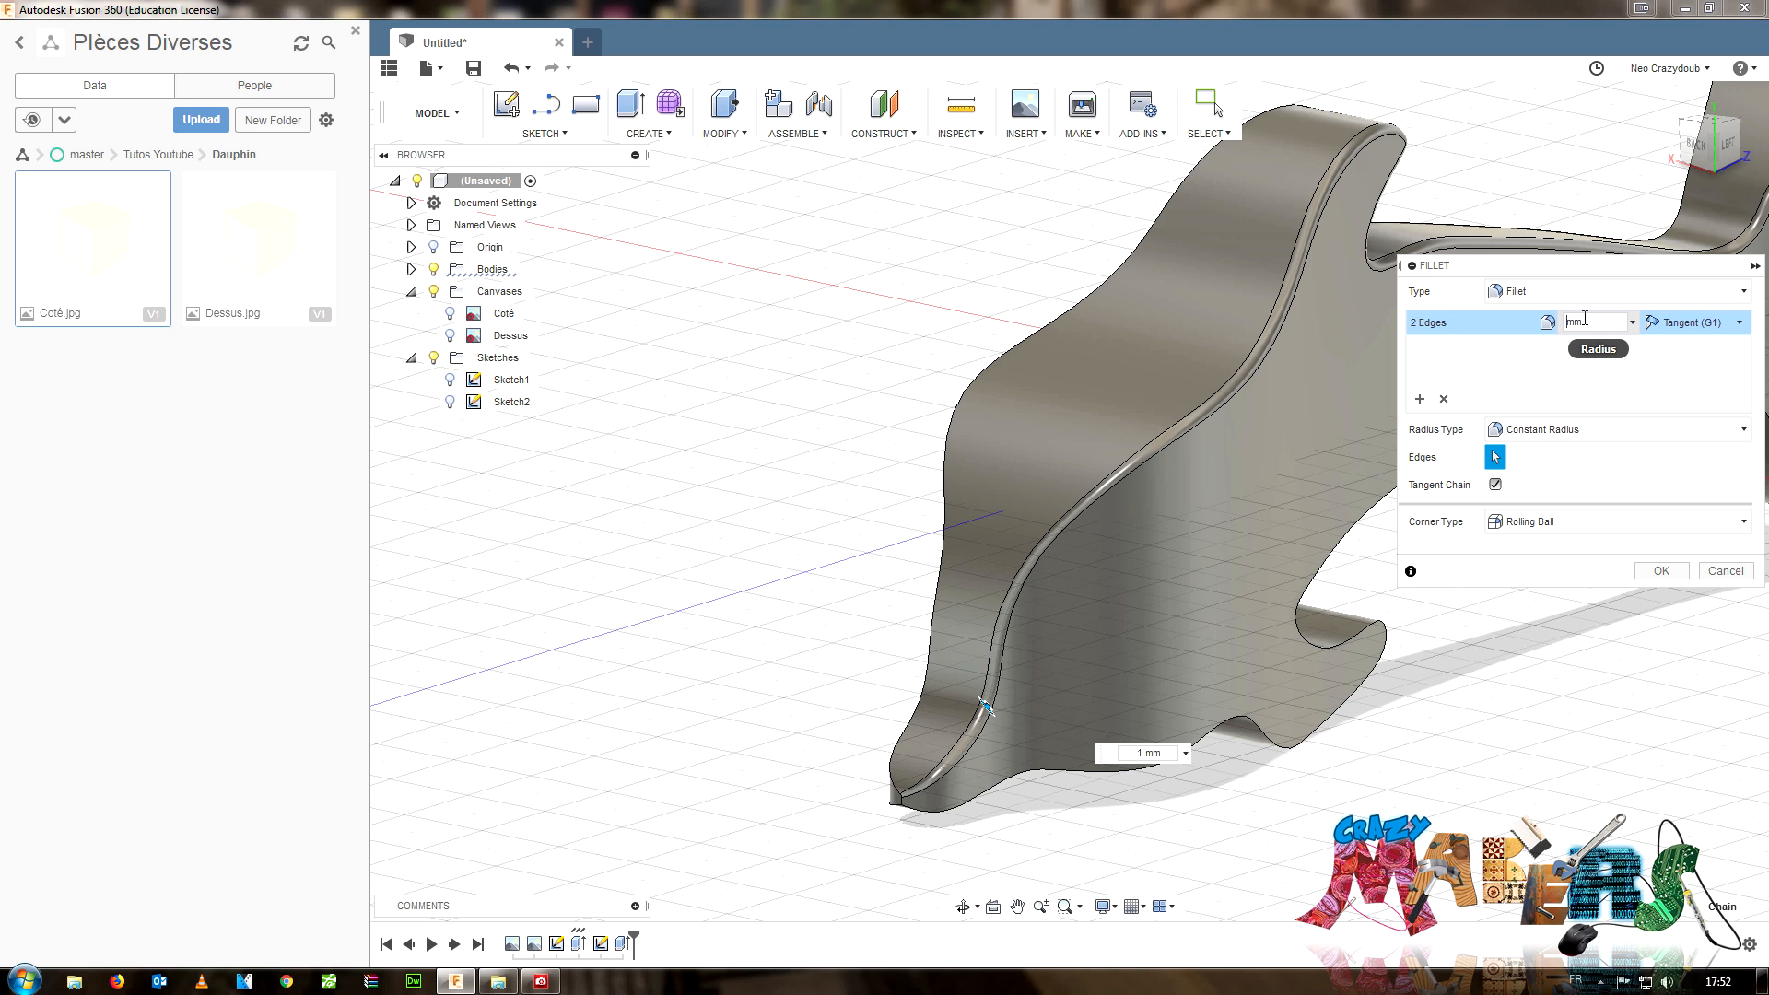
pyautogui.write('1.5')
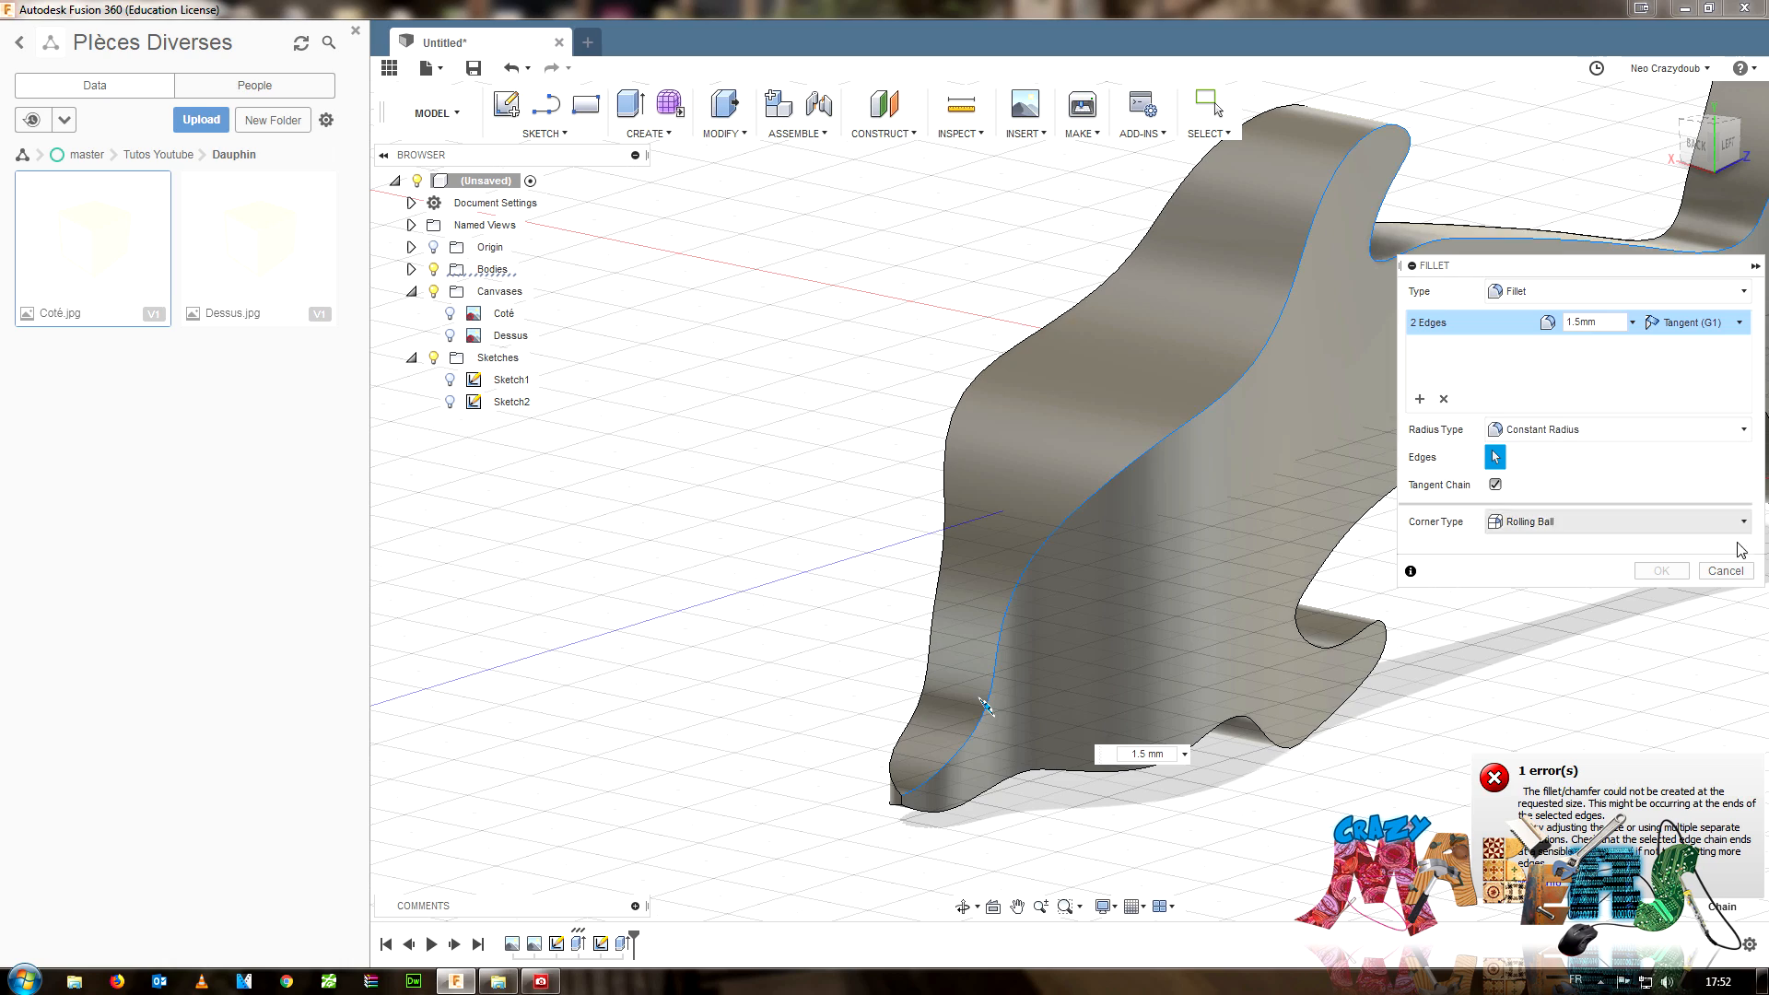
pyautogui.click(1726, 571)
# - Edit the dolphin's side profile sketch and move the two spline points at the snout tip outward to thicken it
pyautogui.scroll(-5, 1108, 628)
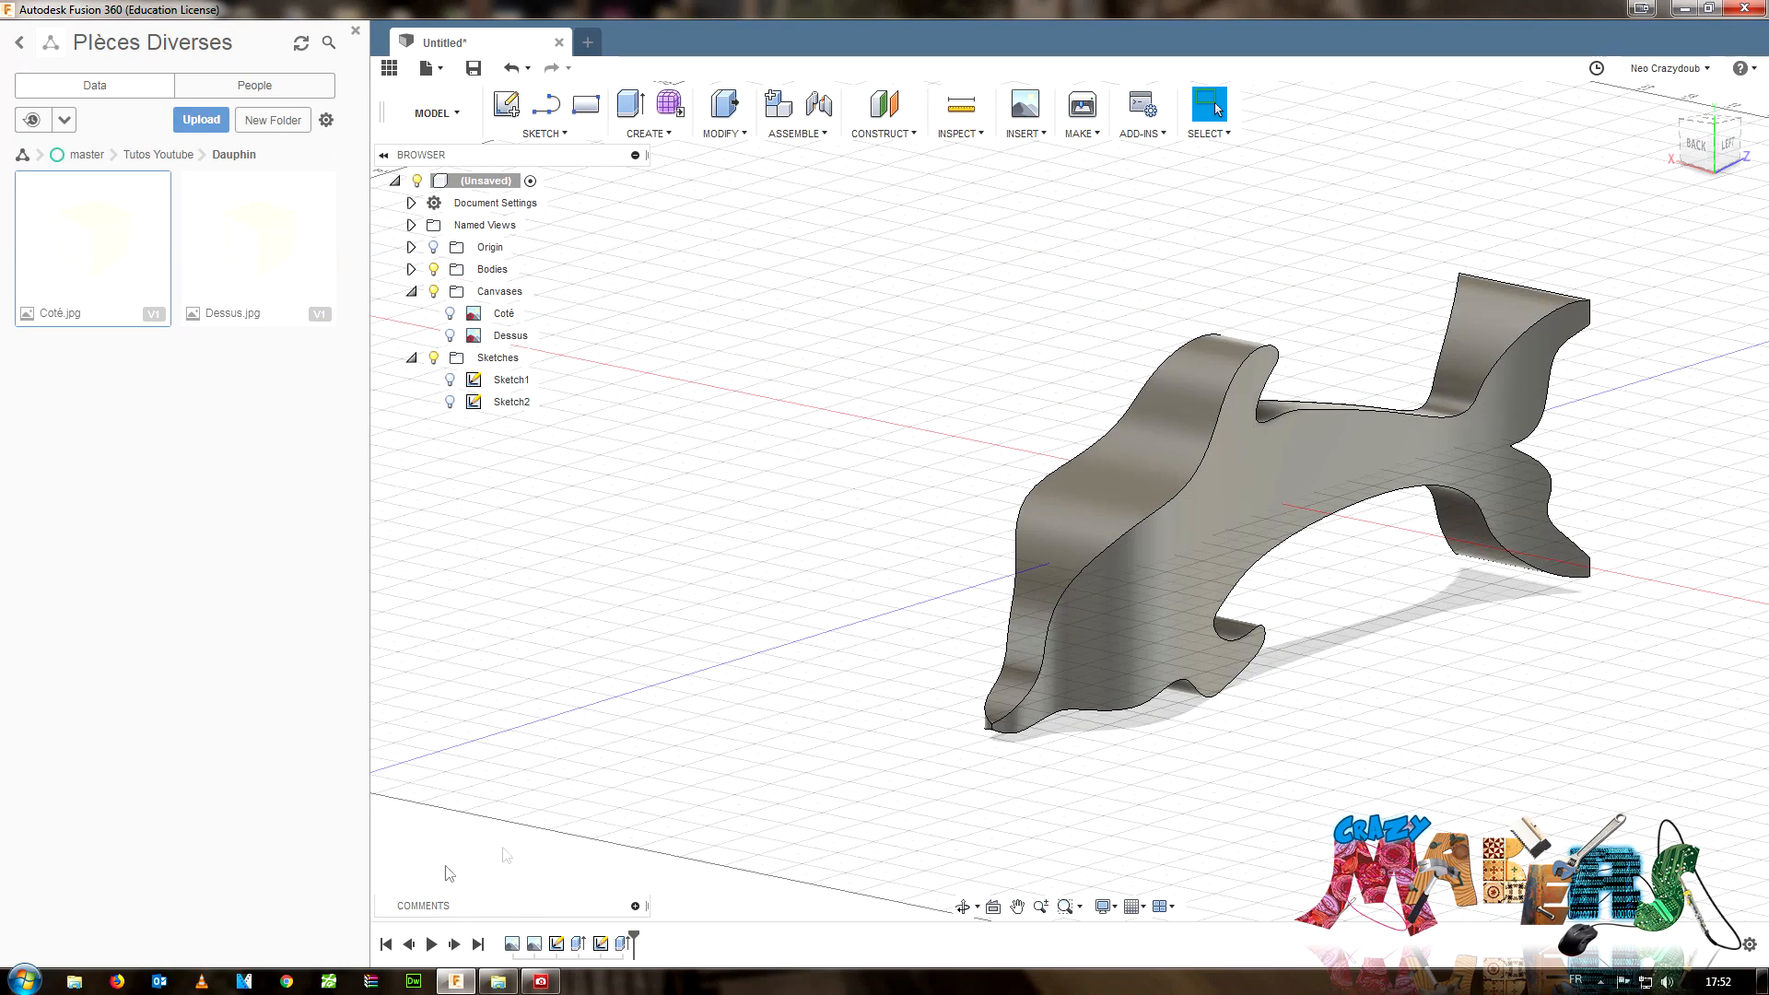
pyautogui.click(556, 944)
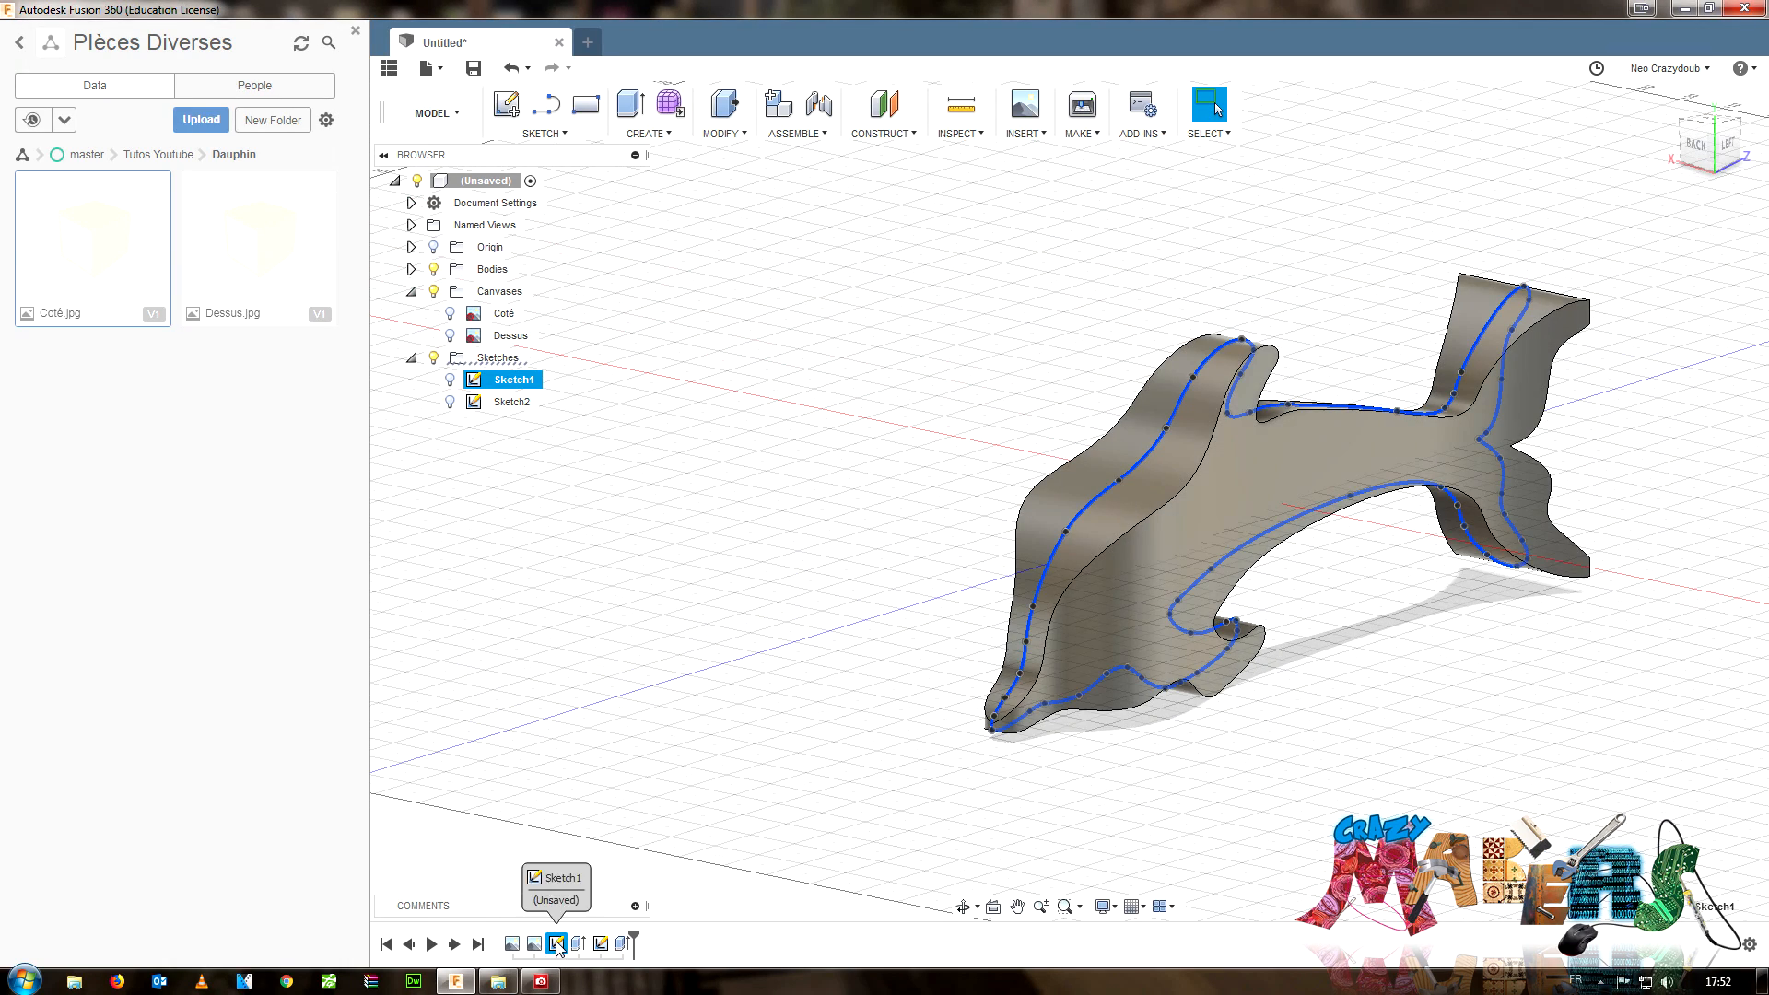
pyautogui.rightClick(557, 945)
pyautogui.click(635, 753)
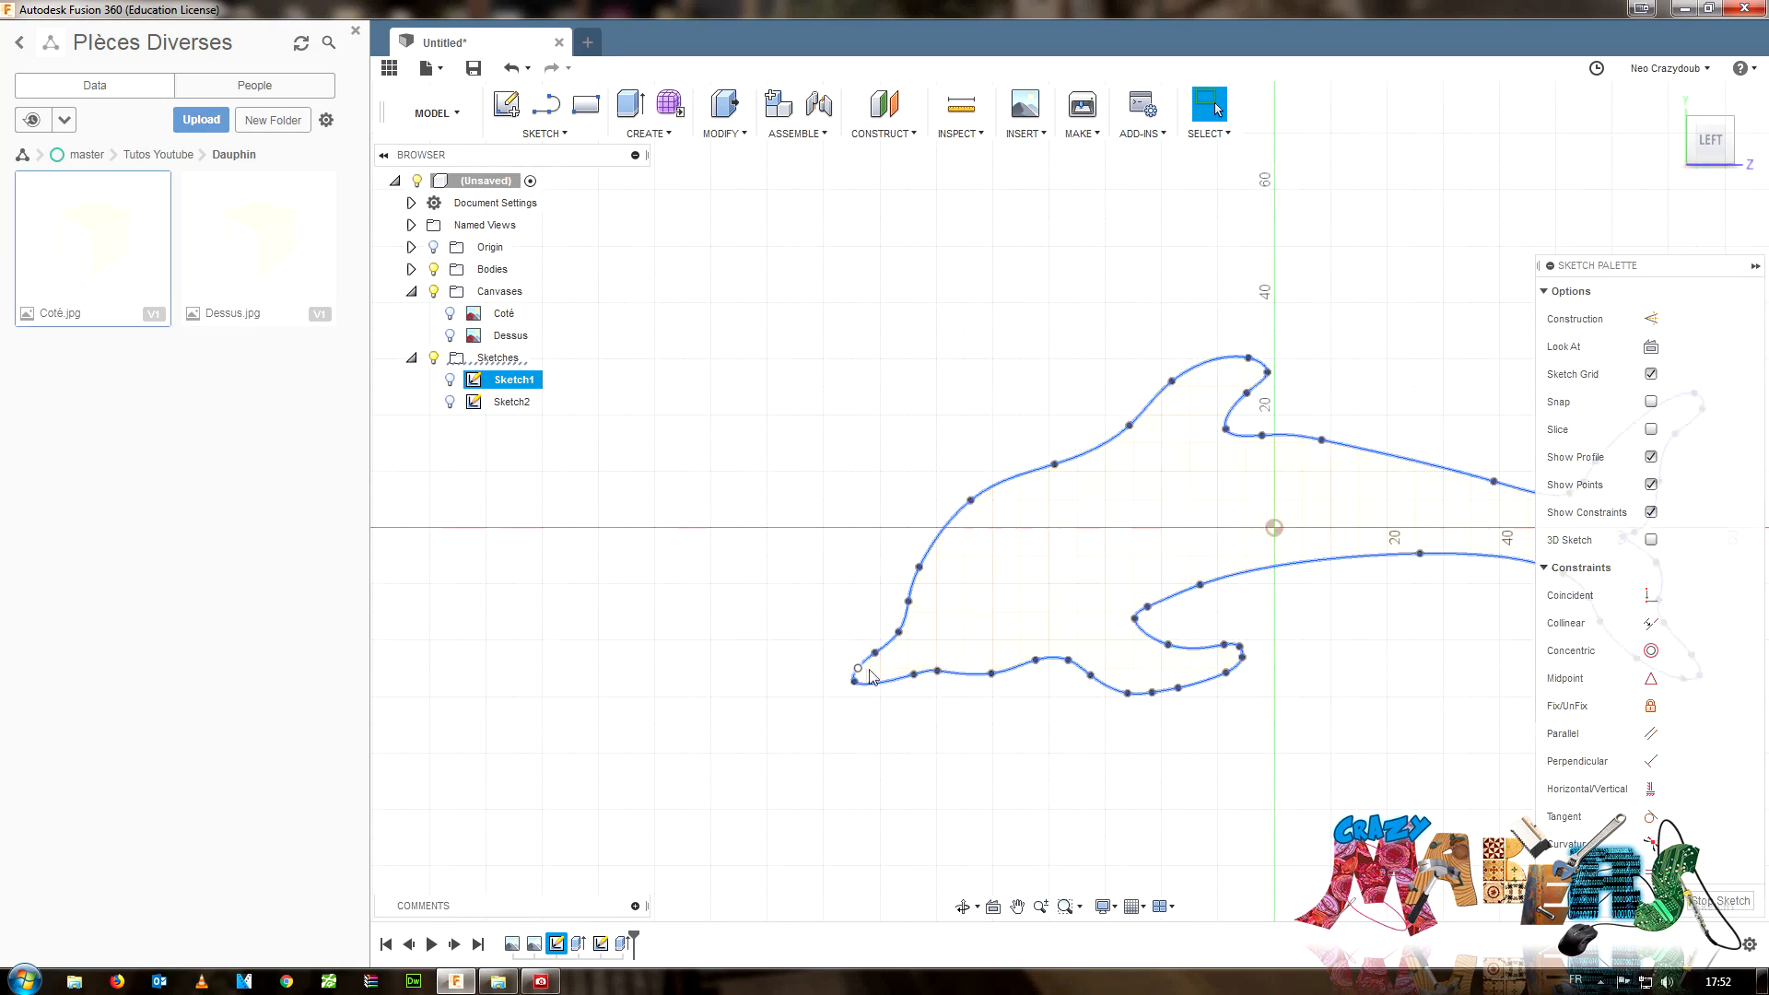
pyautogui.scroll(6, 849, 674)
pyautogui.click(848, 669)
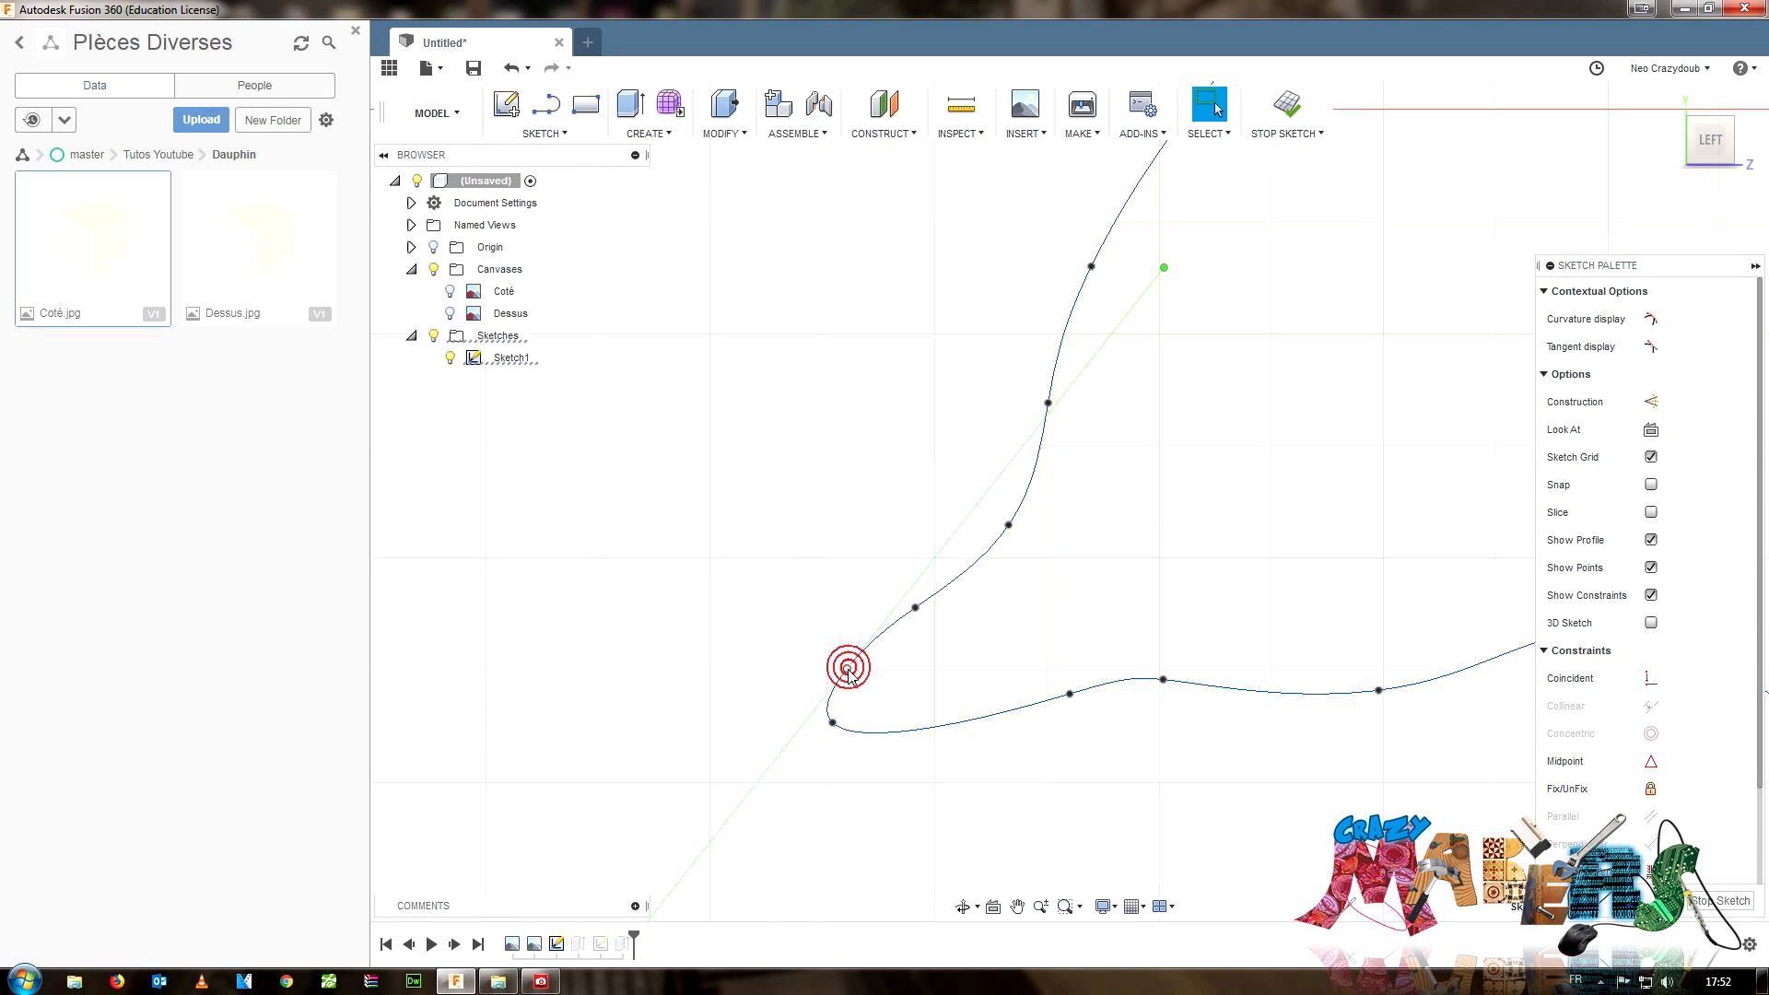
pyautogui.moveTo(815, 674); pyautogui.dragTo(834, 758)
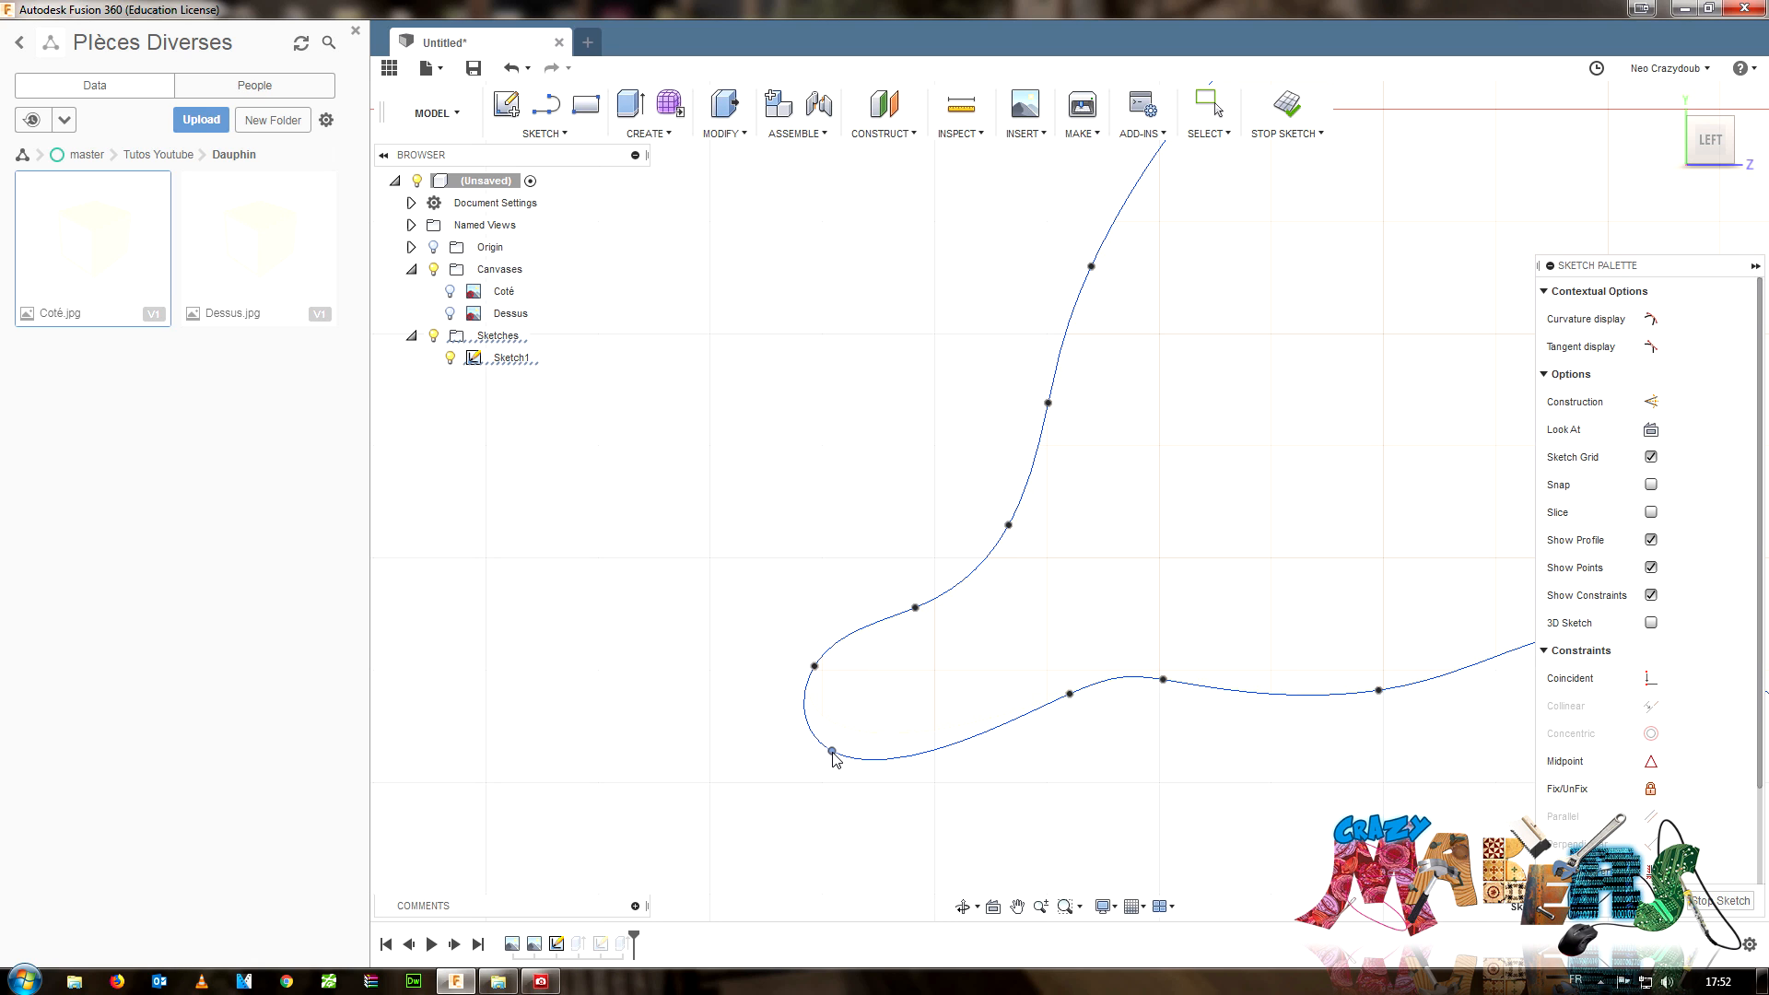
# - Lower the adjacent spline point on the underside of the snout slightly, and finish the sketch
pyautogui.click(1069, 694)
pyautogui.moveTo(1072, 696); pyautogui.dragTo(1082, 713)
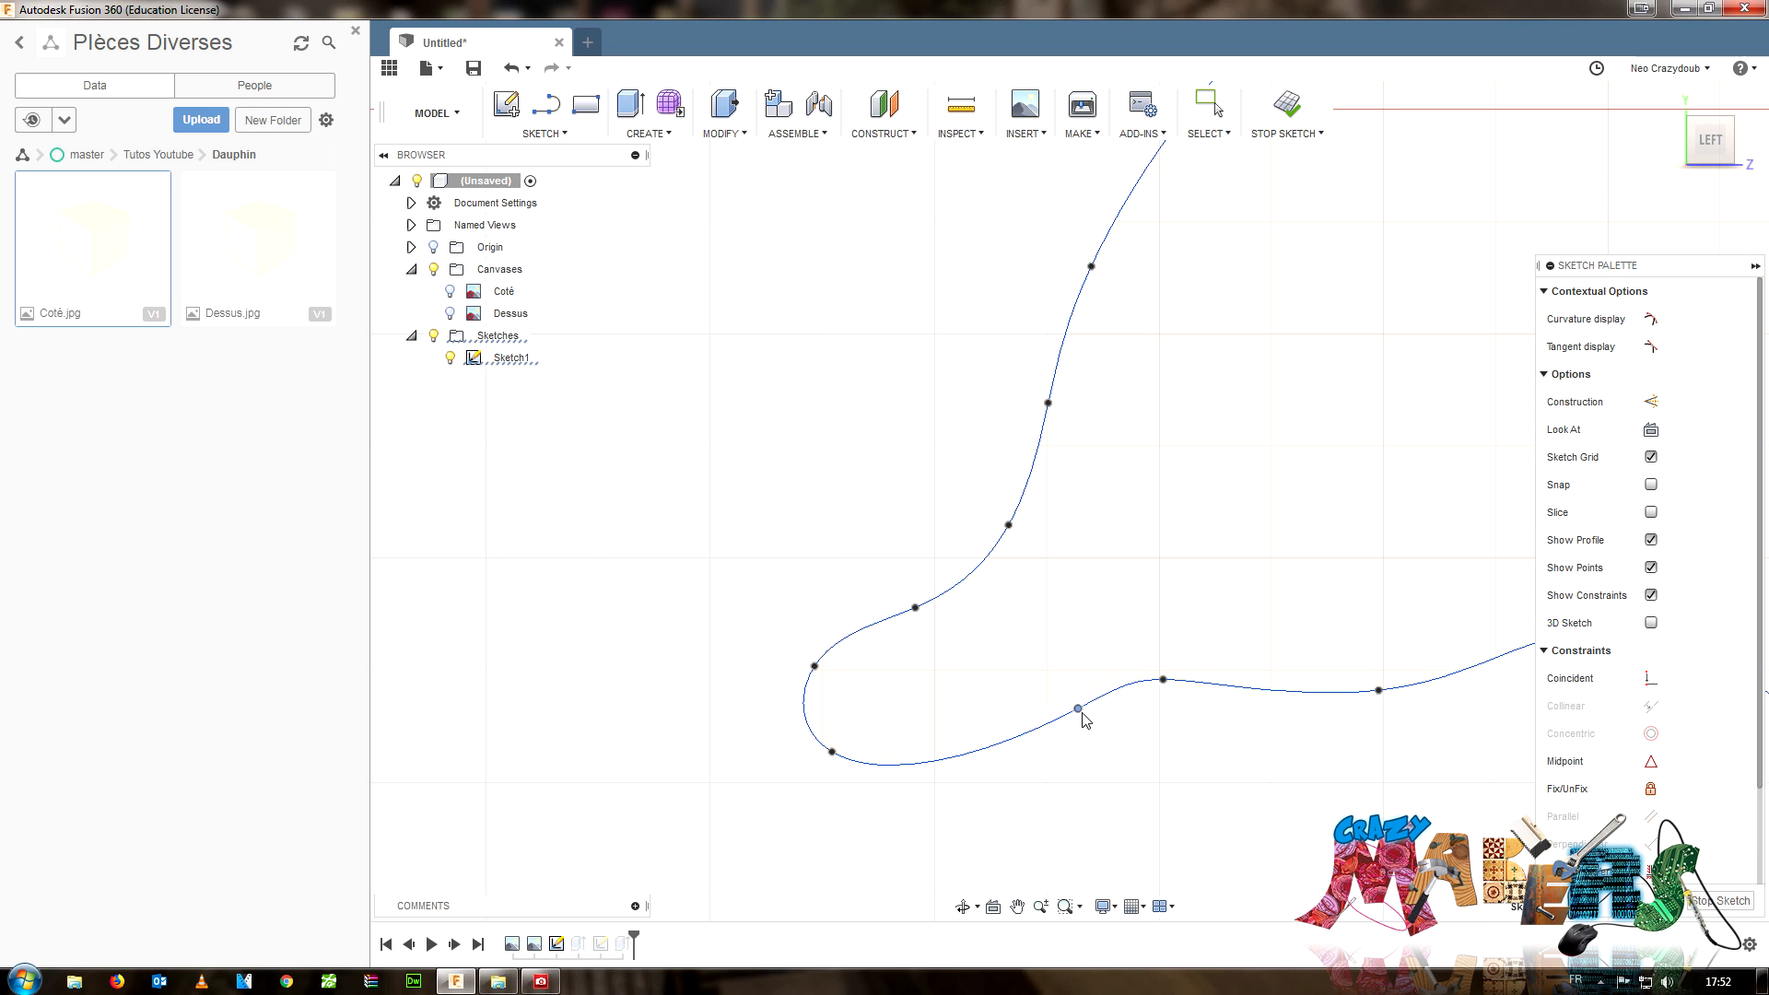
pyautogui.click(1164, 680)
pyautogui.click(1163, 681)
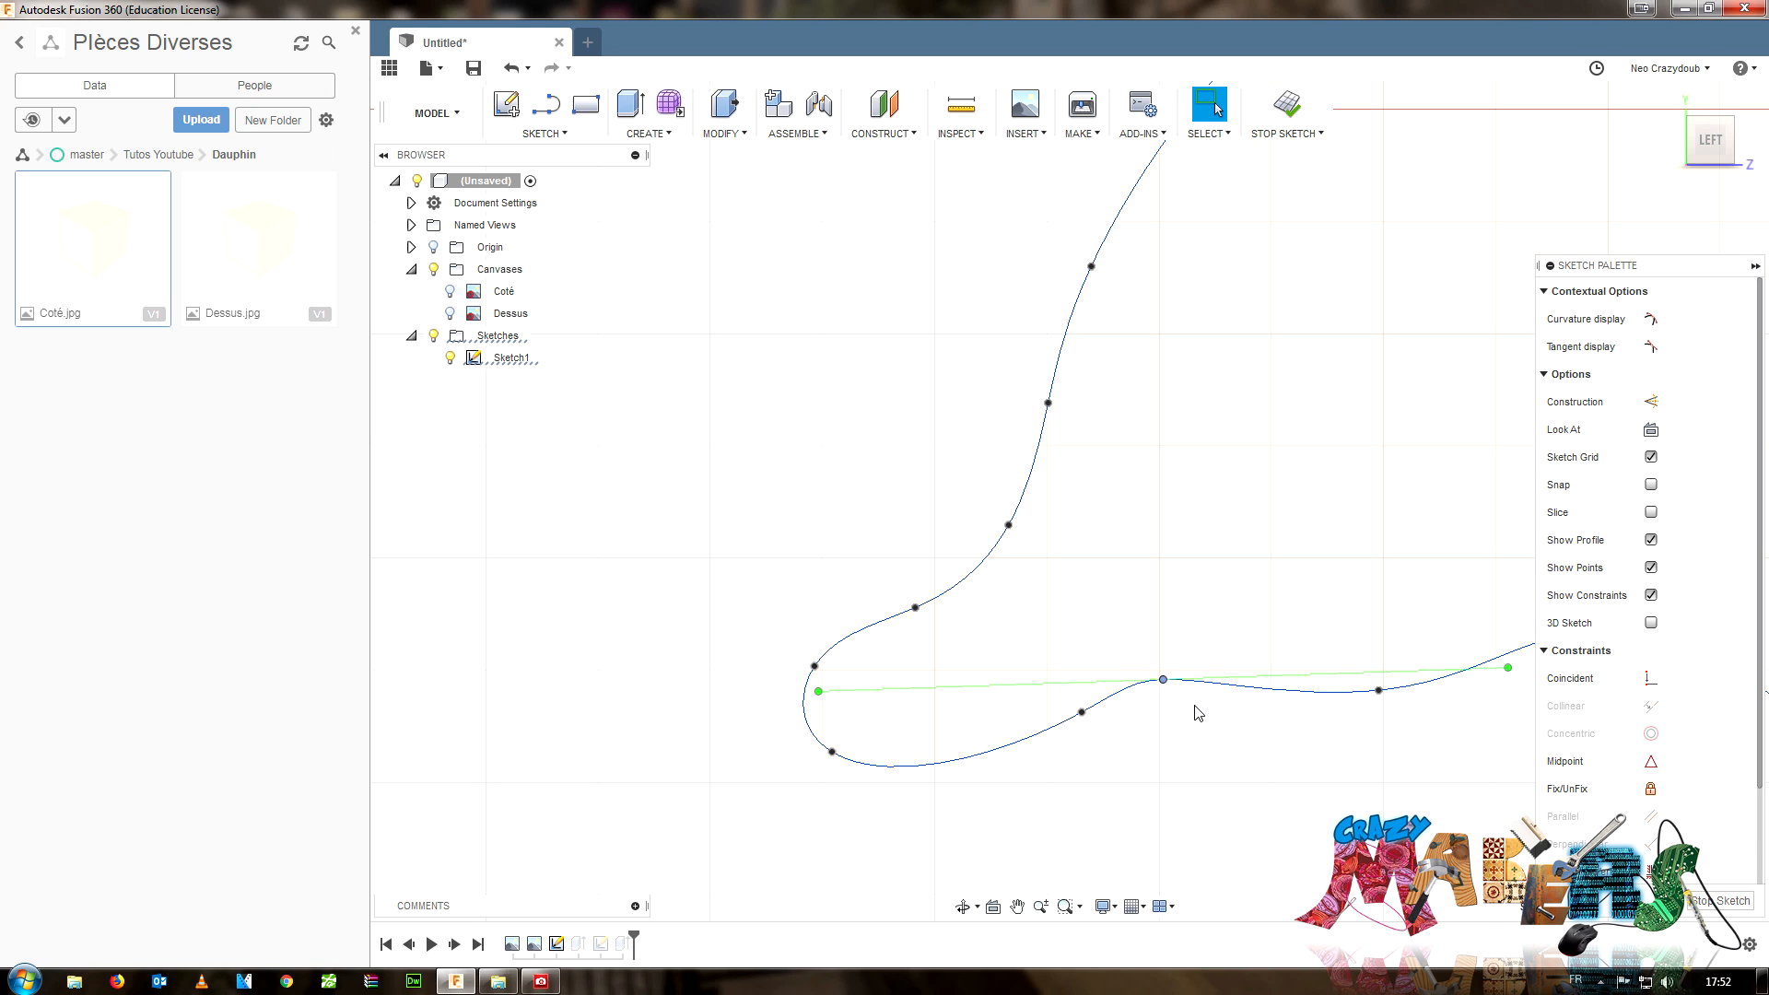
pyautogui.click(1704, 904)
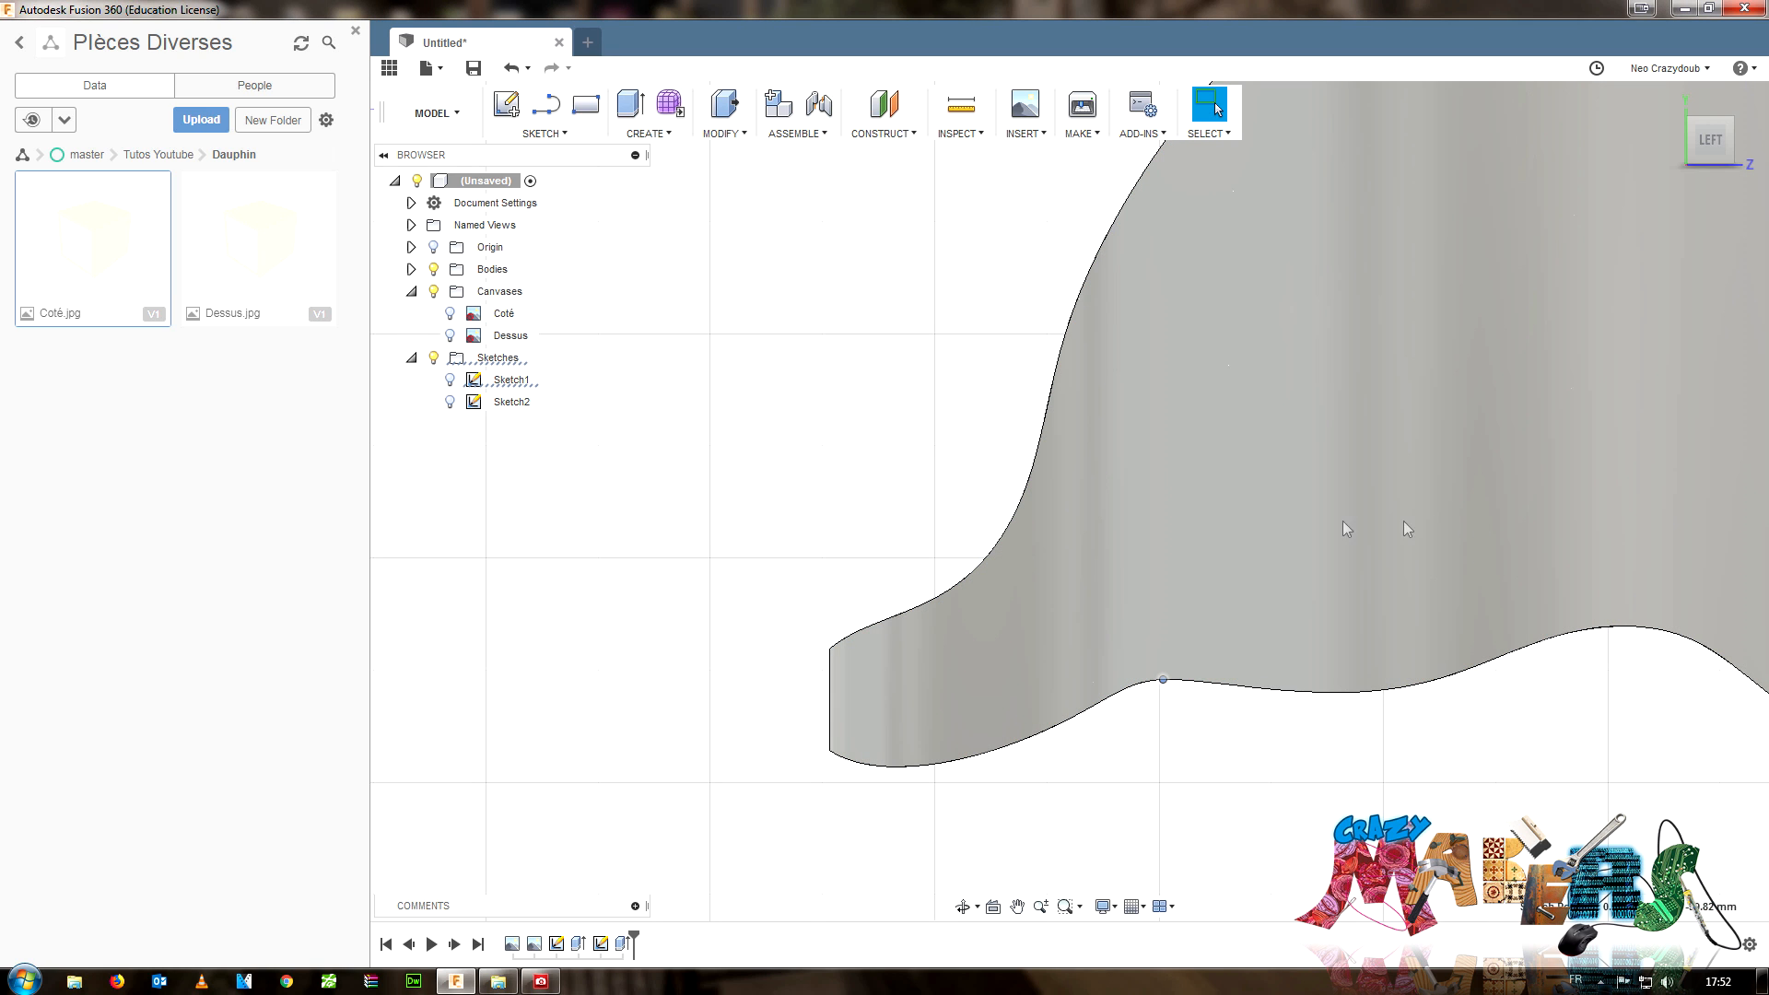
# - Reopen the side profile sketch, move the two snout tip points back inward to form a rounded tip, and finish the sketch
pyautogui.click(604, 945)
pyautogui.click(556, 943)
pyautogui.rightClick(556, 943)
pyautogui.click(578, 808)
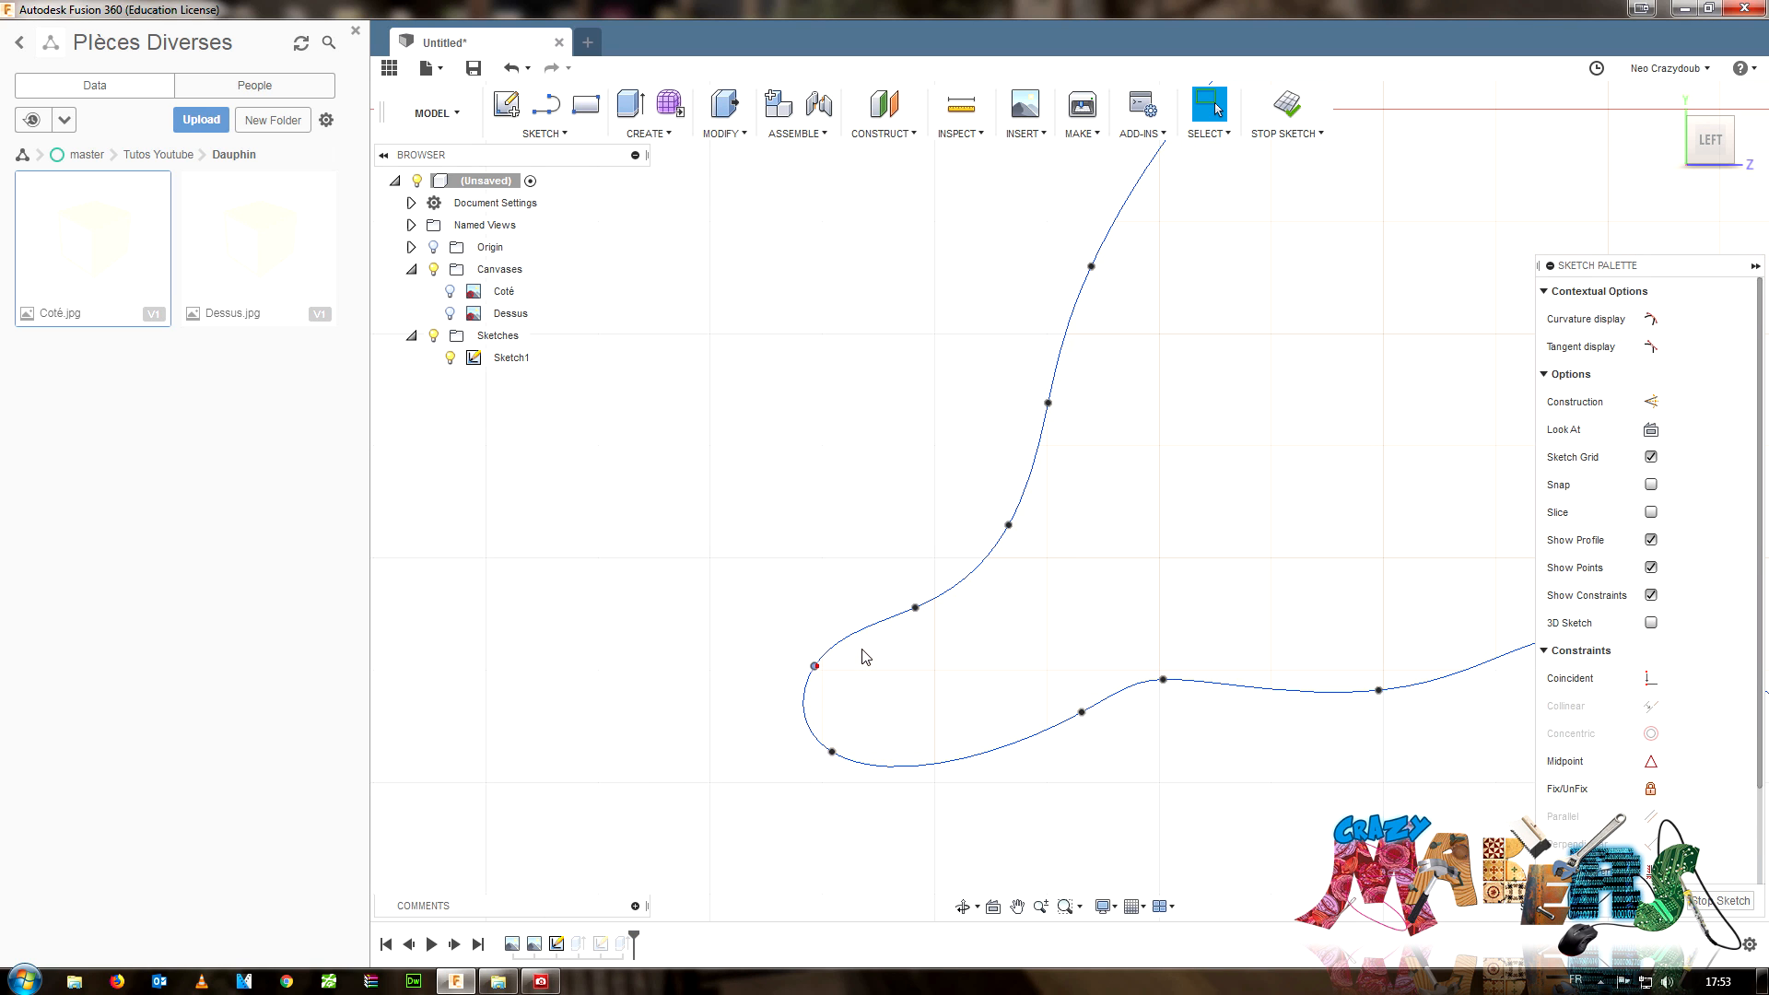
pyautogui.moveTo(866, 656); pyautogui.dragTo(867, 656)
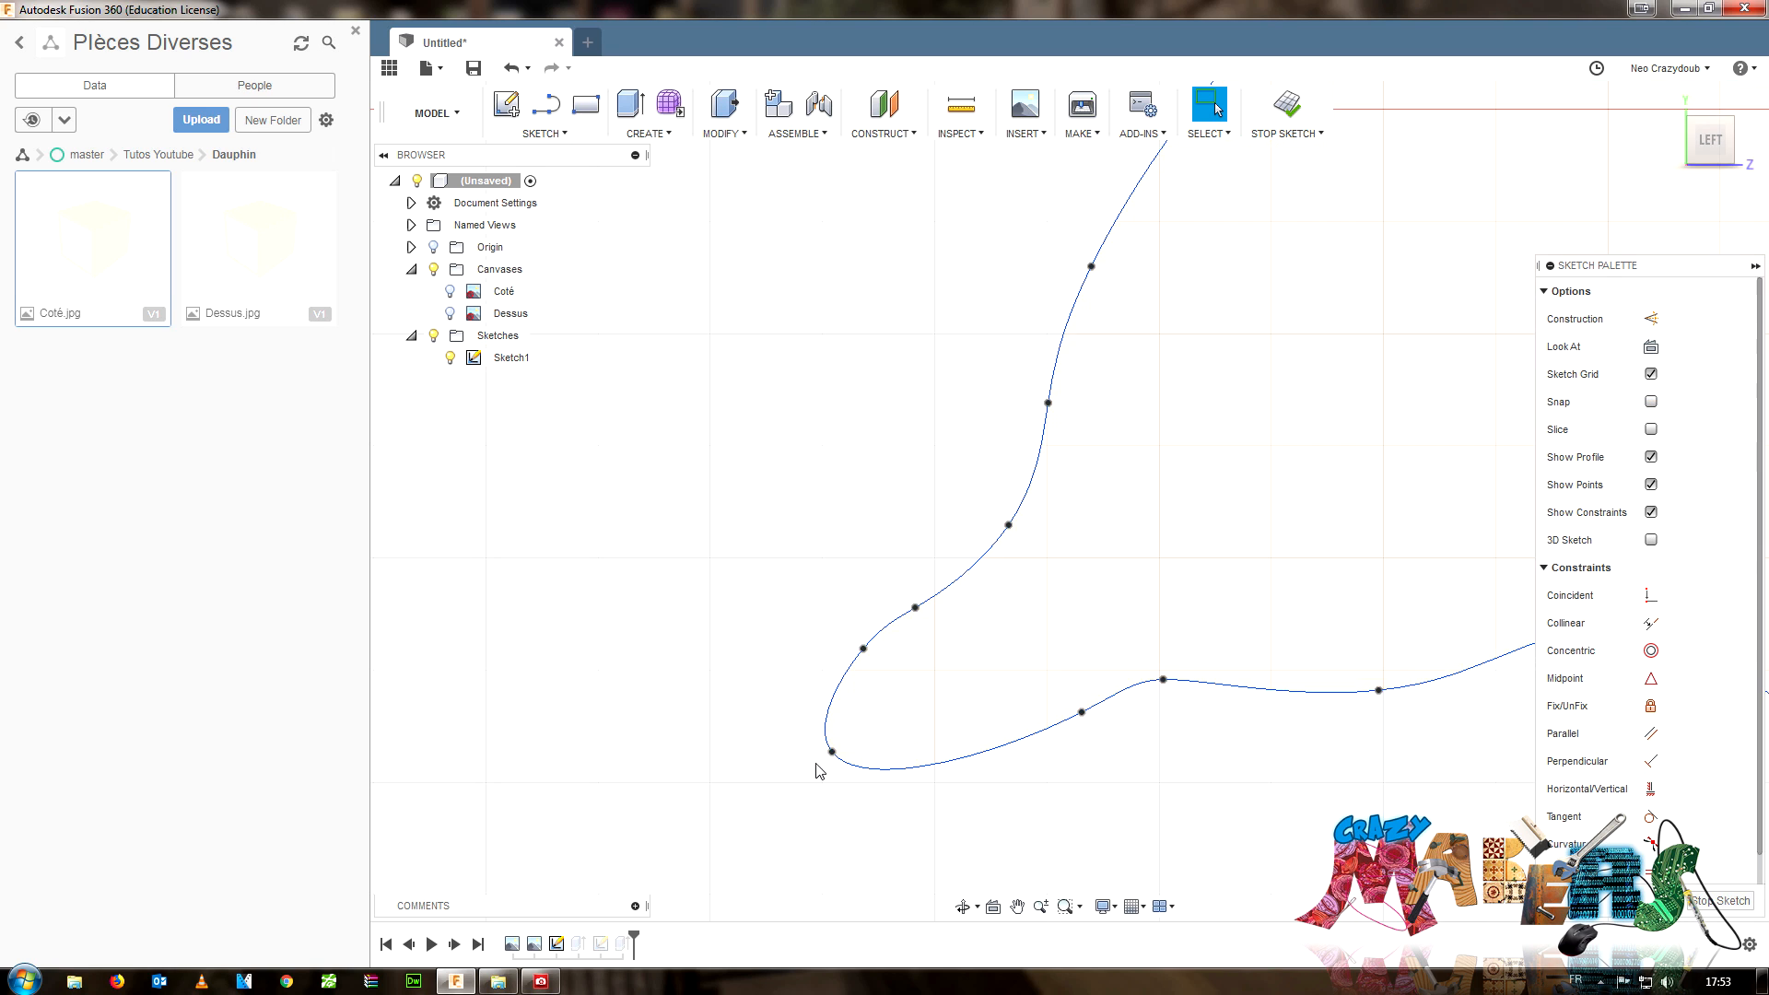
pyautogui.moveTo(832, 754); pyautogui.dragTo(890, 743)
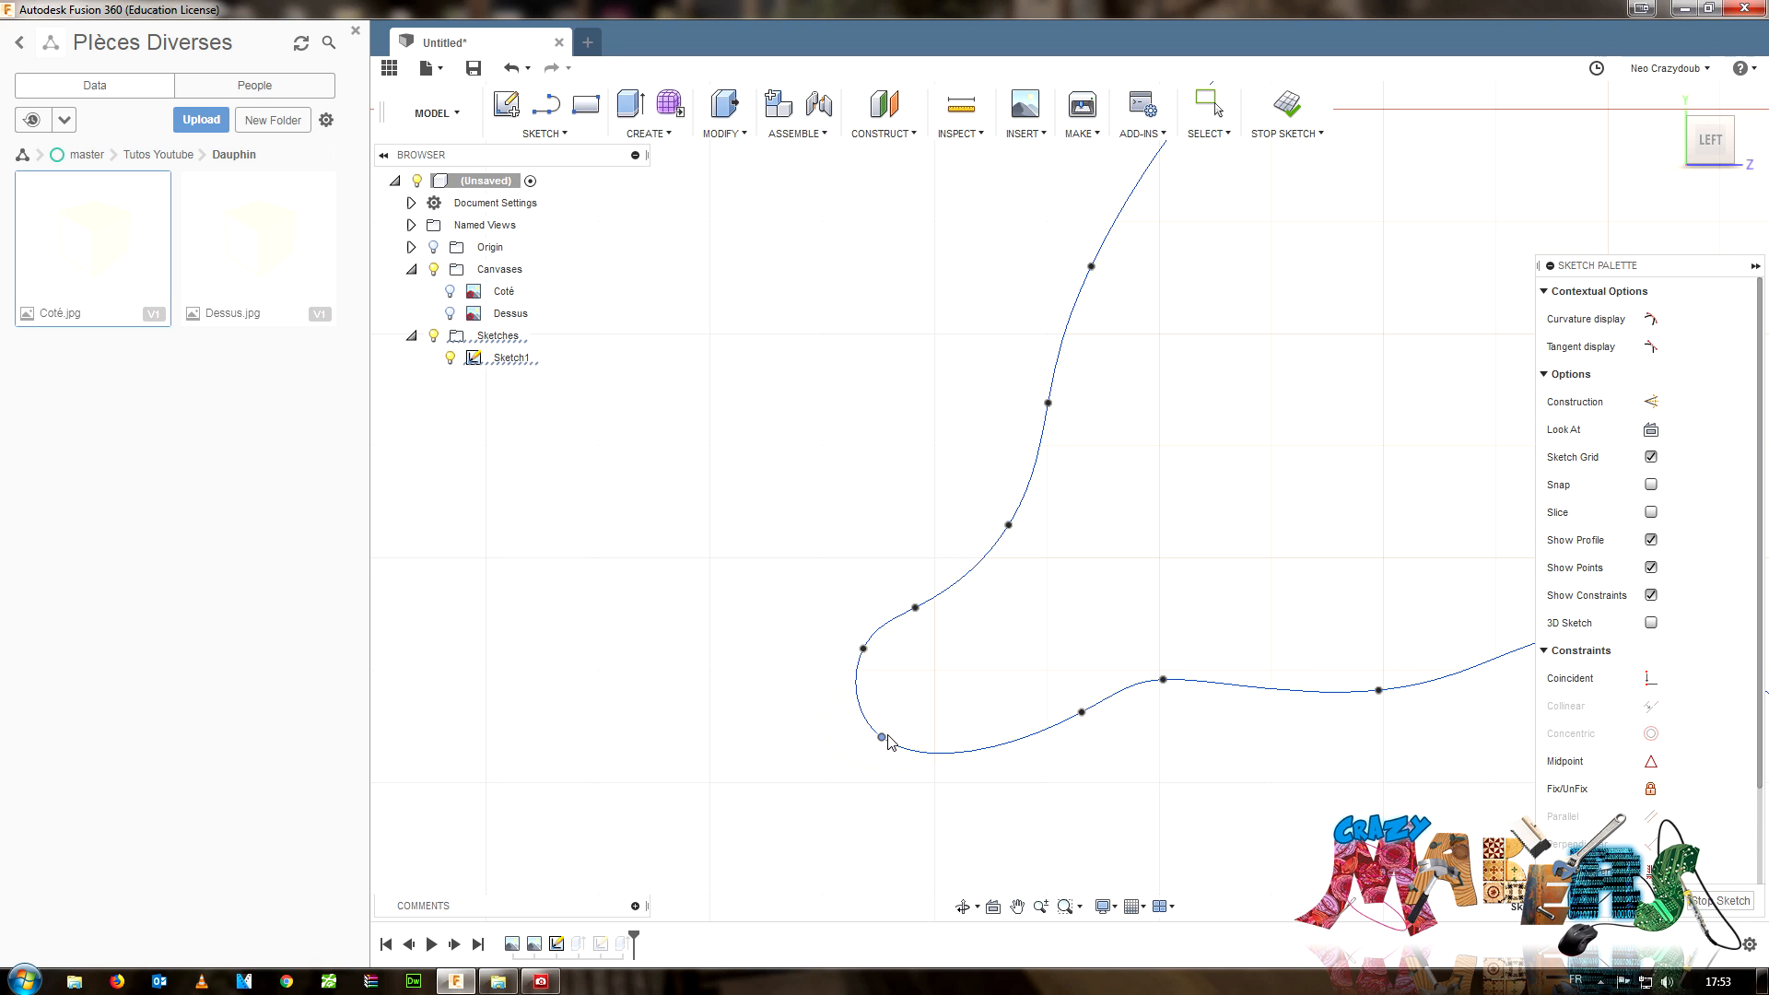
pyautogui.click(1726, 910)
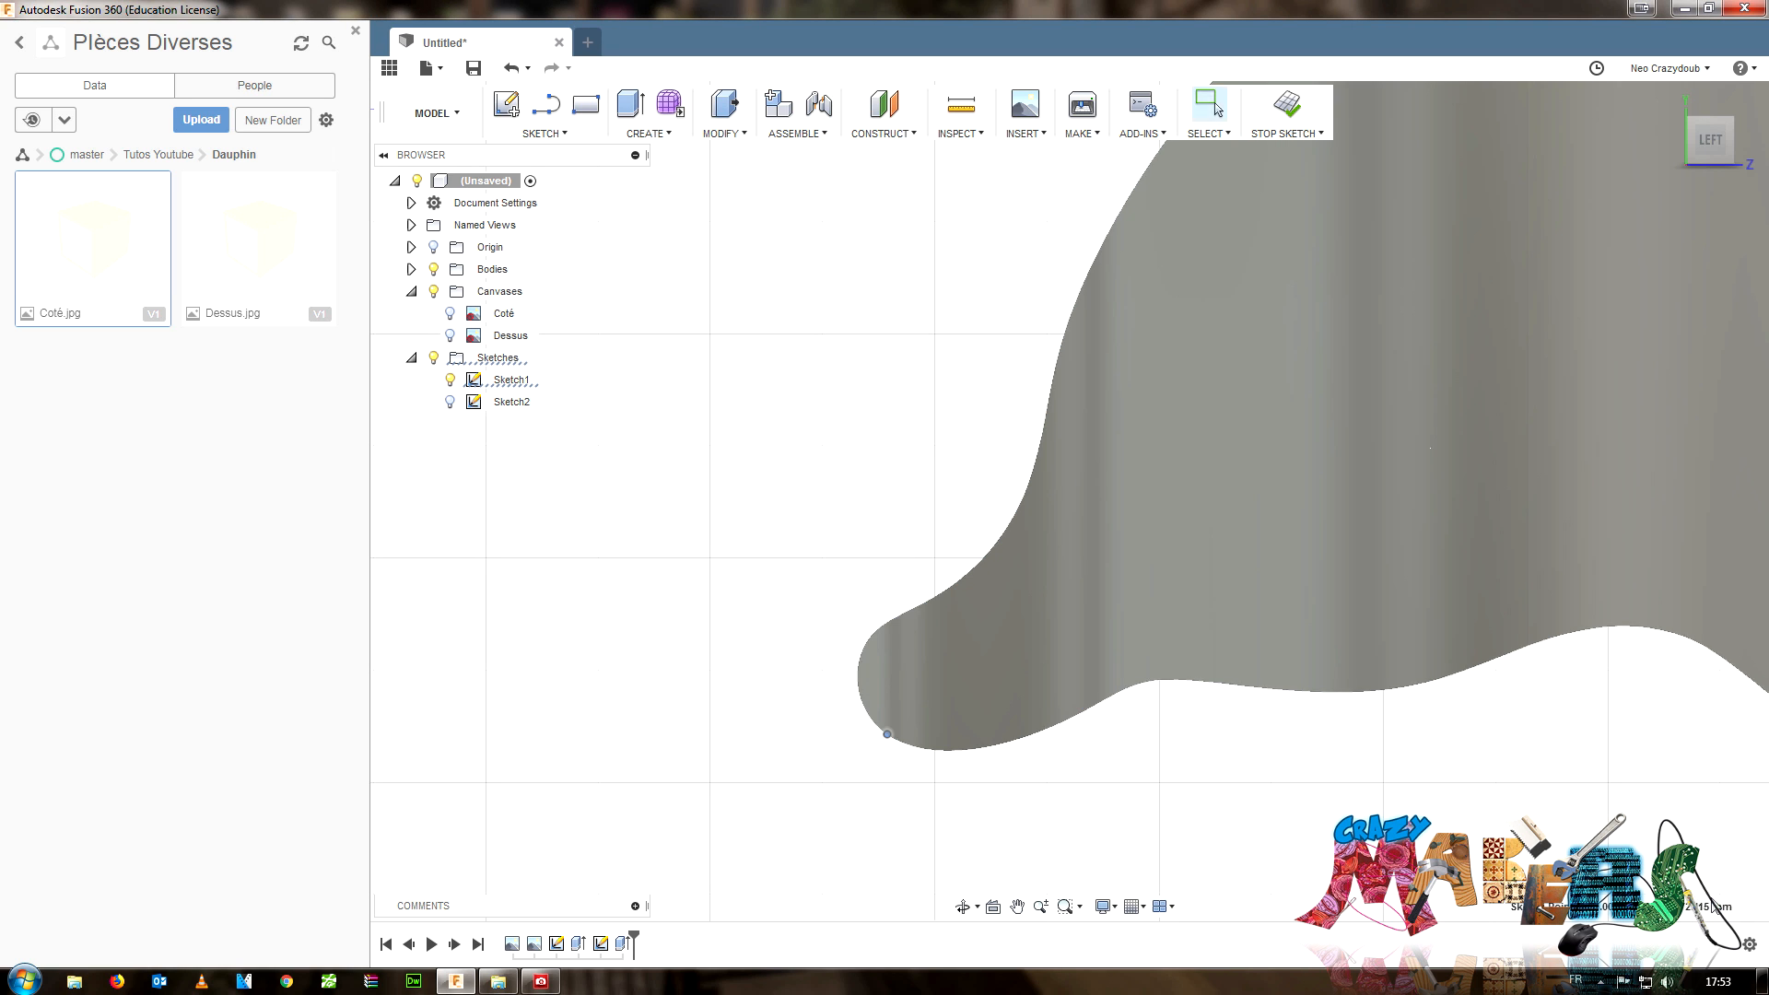
pyautogui.click(1713, 910)
# - Start a fillet on the dolphin's side outline edge at the head, trying 2 mm and setting the radius to 1 mm
pyautogui.scroll(-2, 1500, 633)
pyautogui.scroll(-1, 1500, 627)
pyautogui.keyDown('shift'); pyautogui.moveTo(1500, 626); pyautogui.dragTo(1198, 700, button='middle'); pyautogui.keyUp('shift')
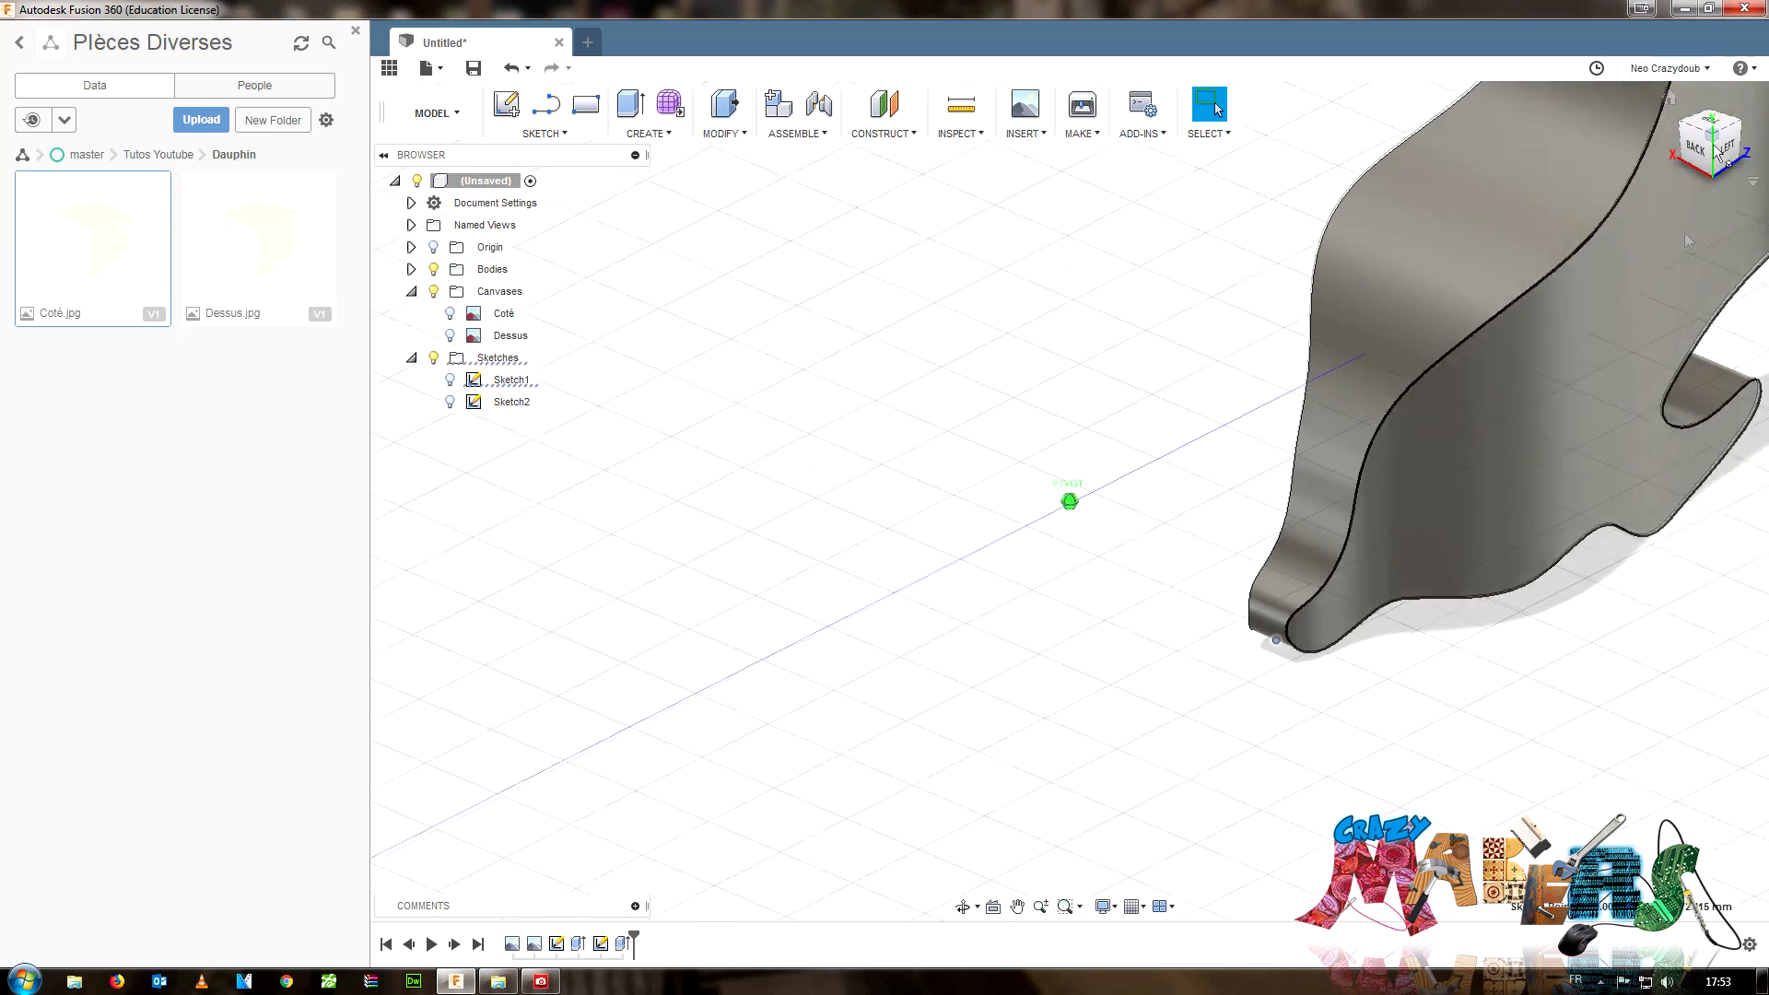
pyautogui.moveTo(1505, 657)
pyautogui.mouseDown(button='middle')
pyautogui.moveTo(1077, 726)
pyautogui.moveTo(1072, 712)
pyautogui.mouseUp(button='middle')
pyautogui.click(1069, 396)
pyautogui.click(739, 135)
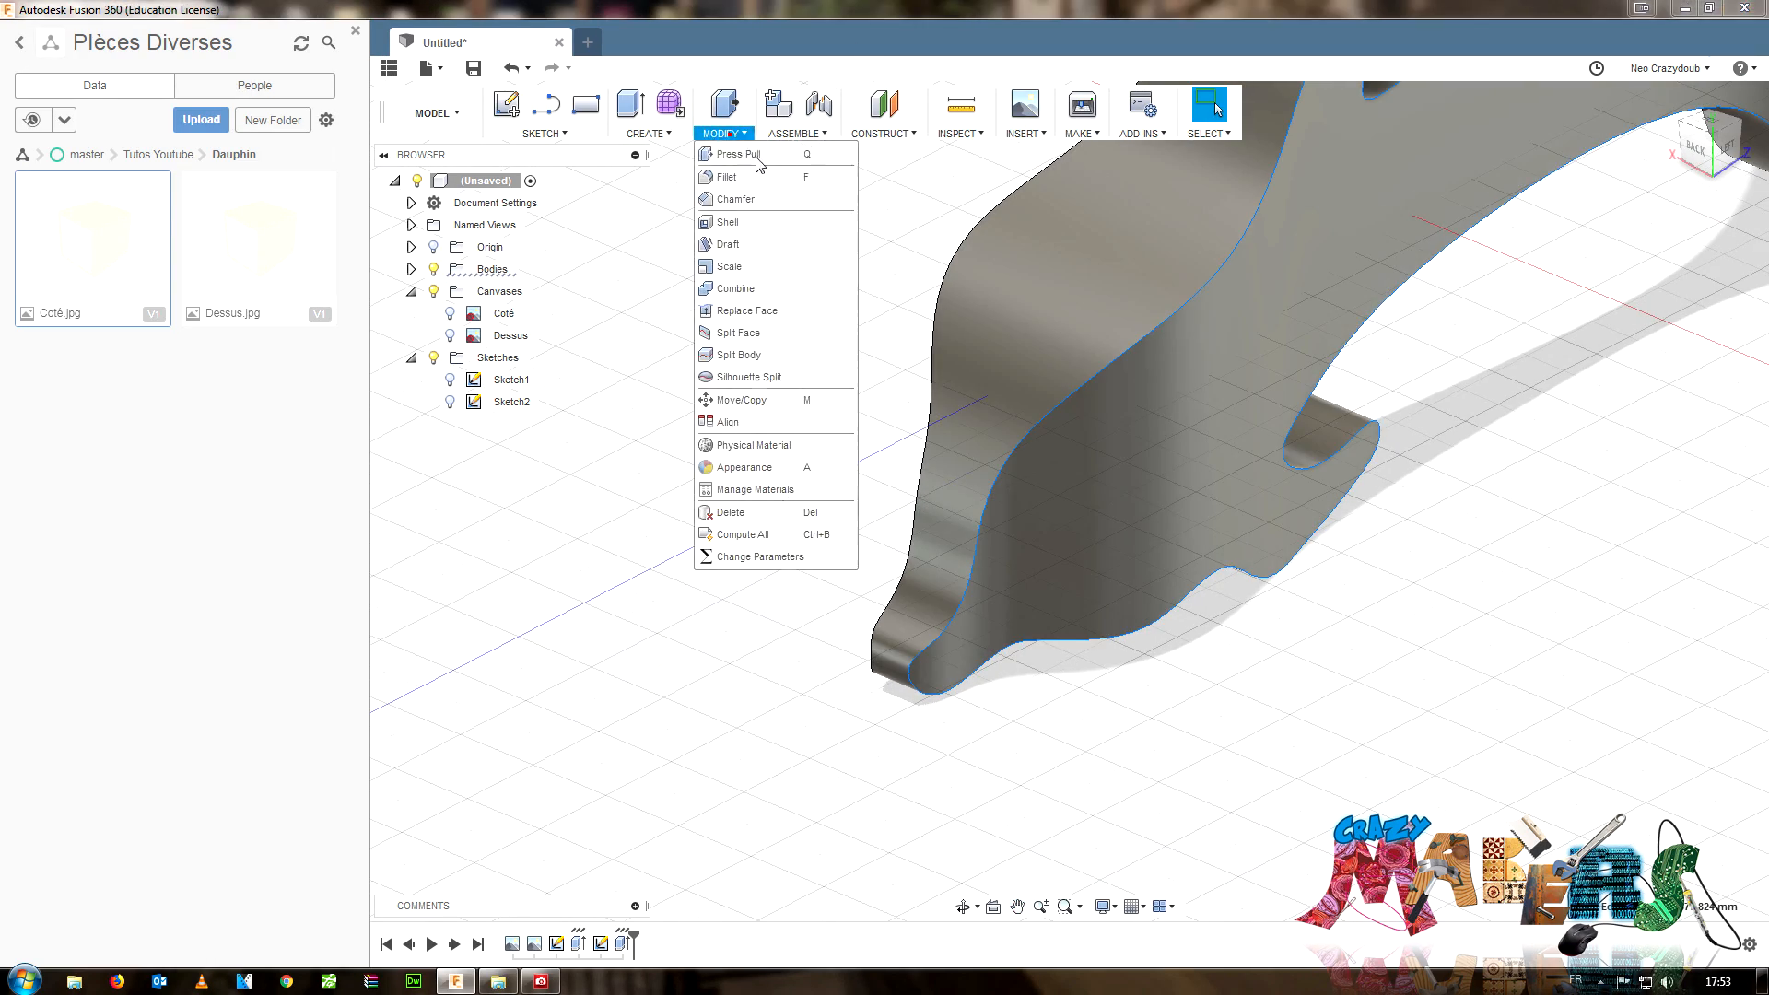
pyautogui.click(728, 176)
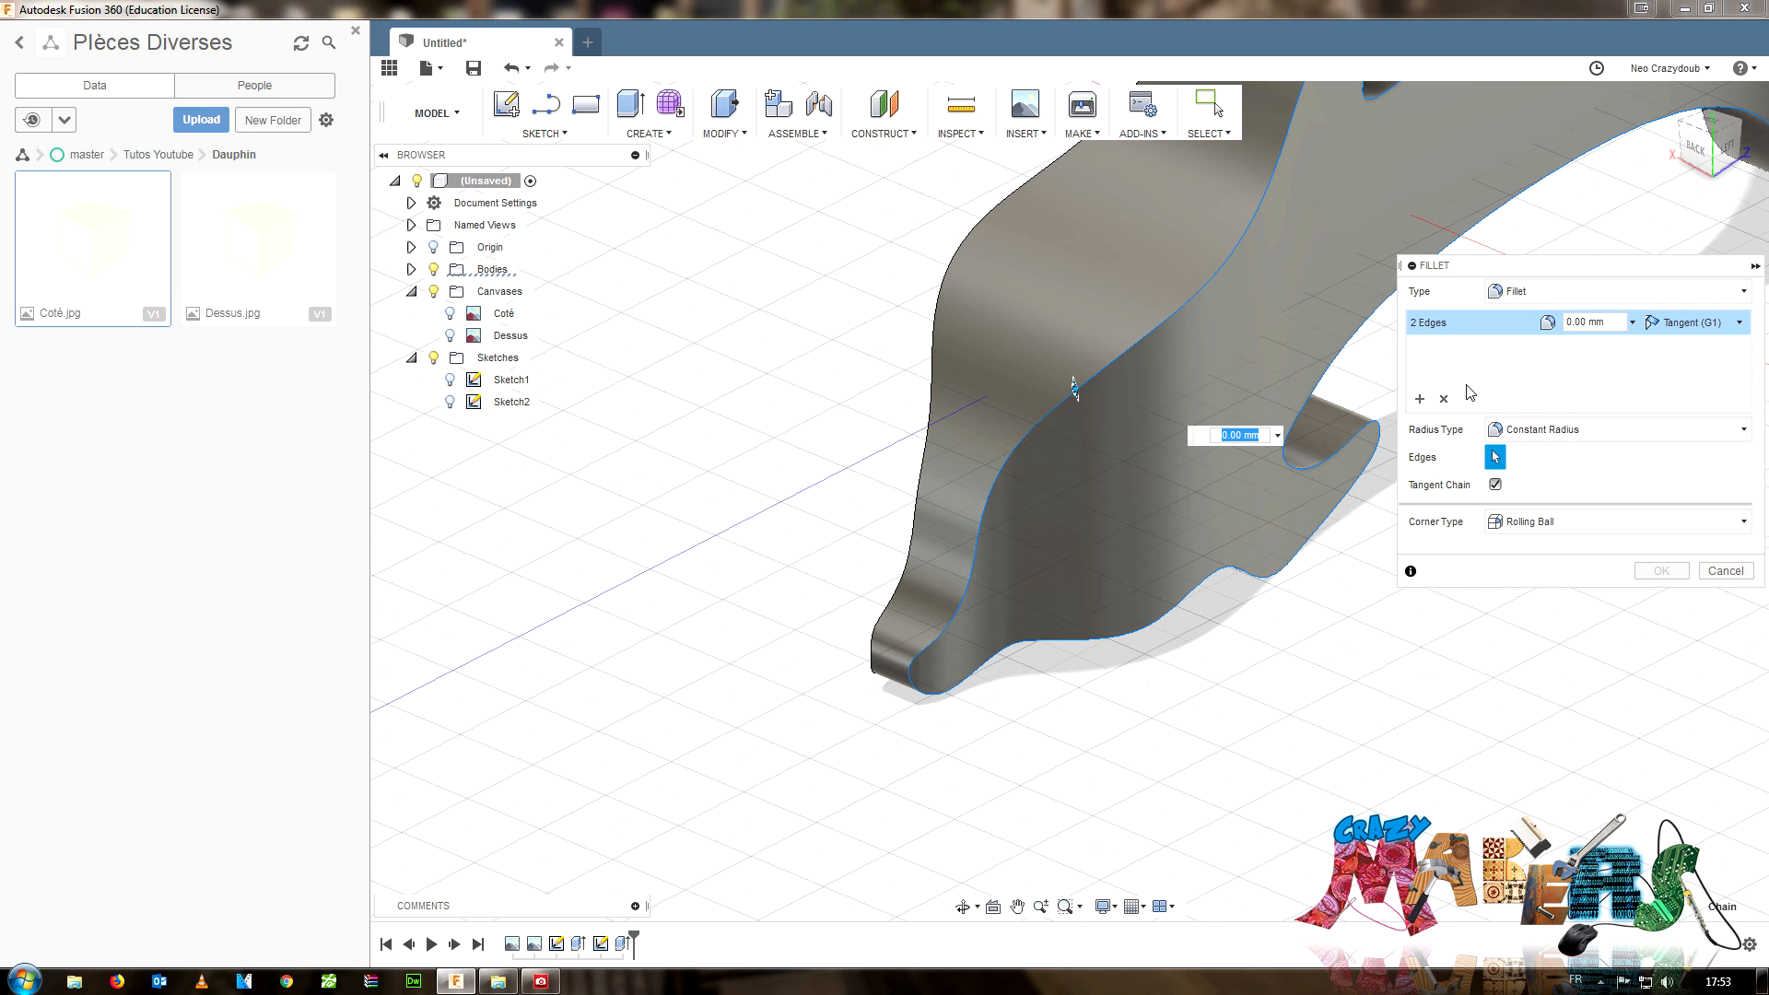
pyautogui.write('2')
pyautogui.press('Return')
pyautogui.press('BackSpace')
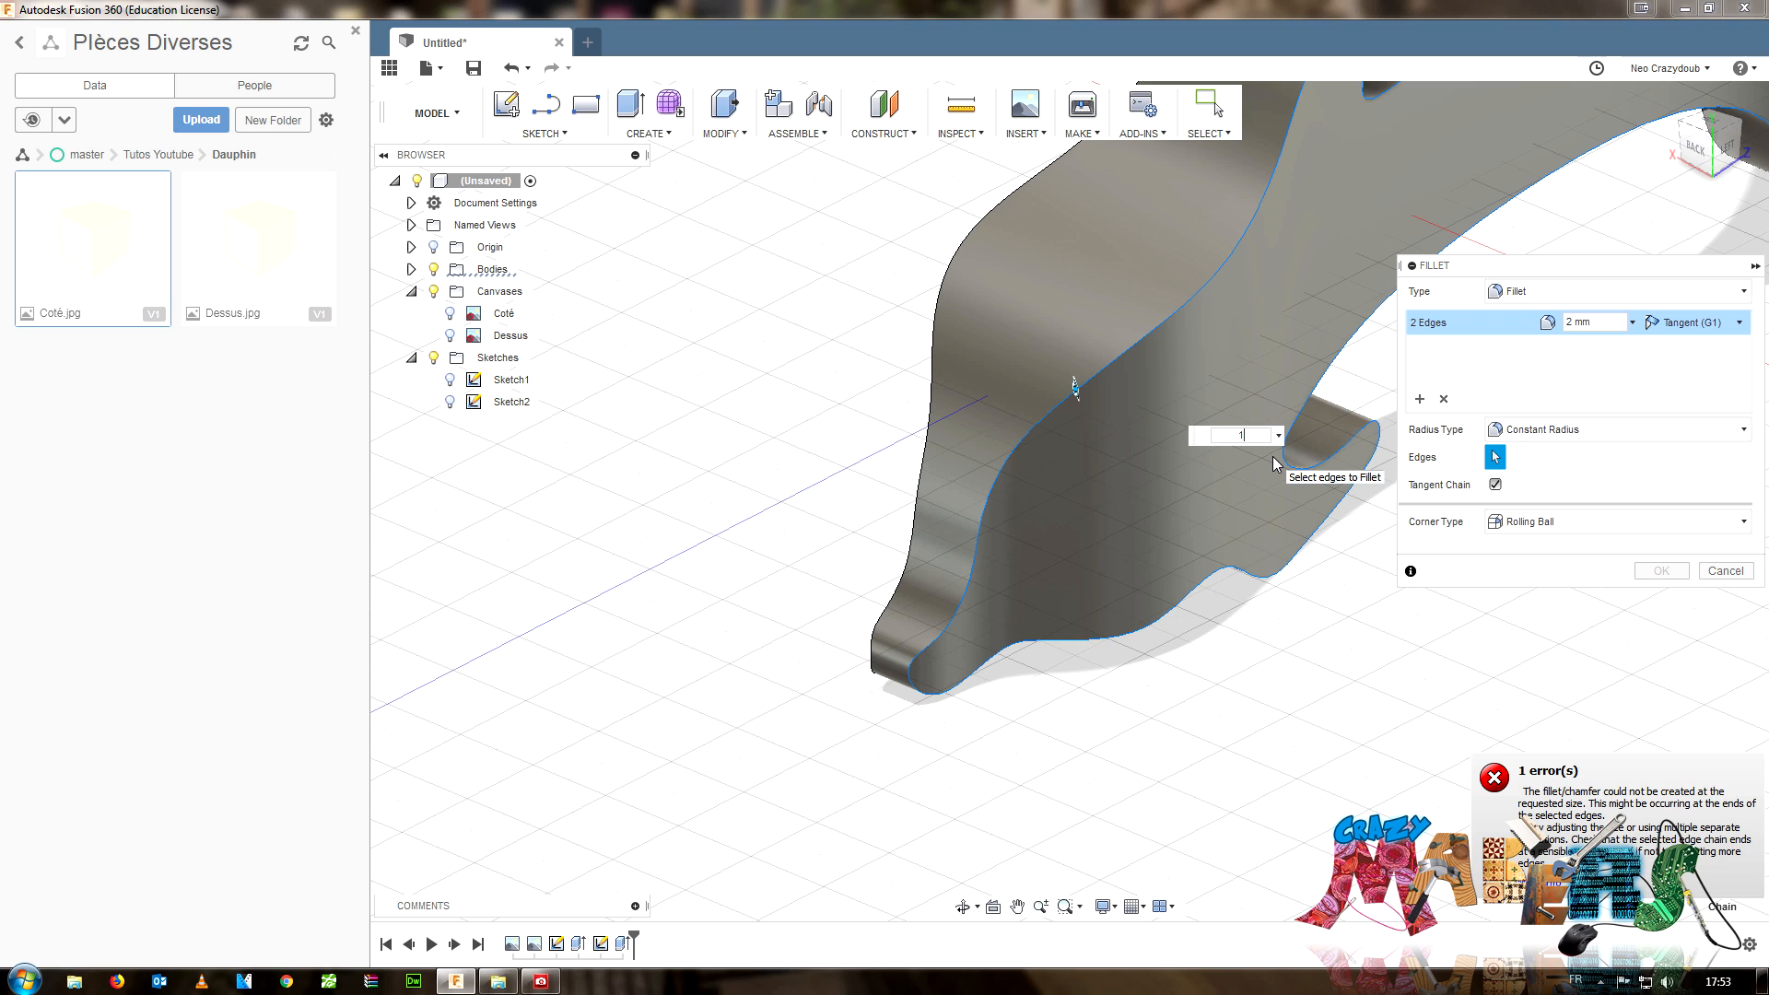
# - Switch the fillet's radius type to Variable Radius and try to add an intermediate radius point
pyautogui.click(1566, 429)
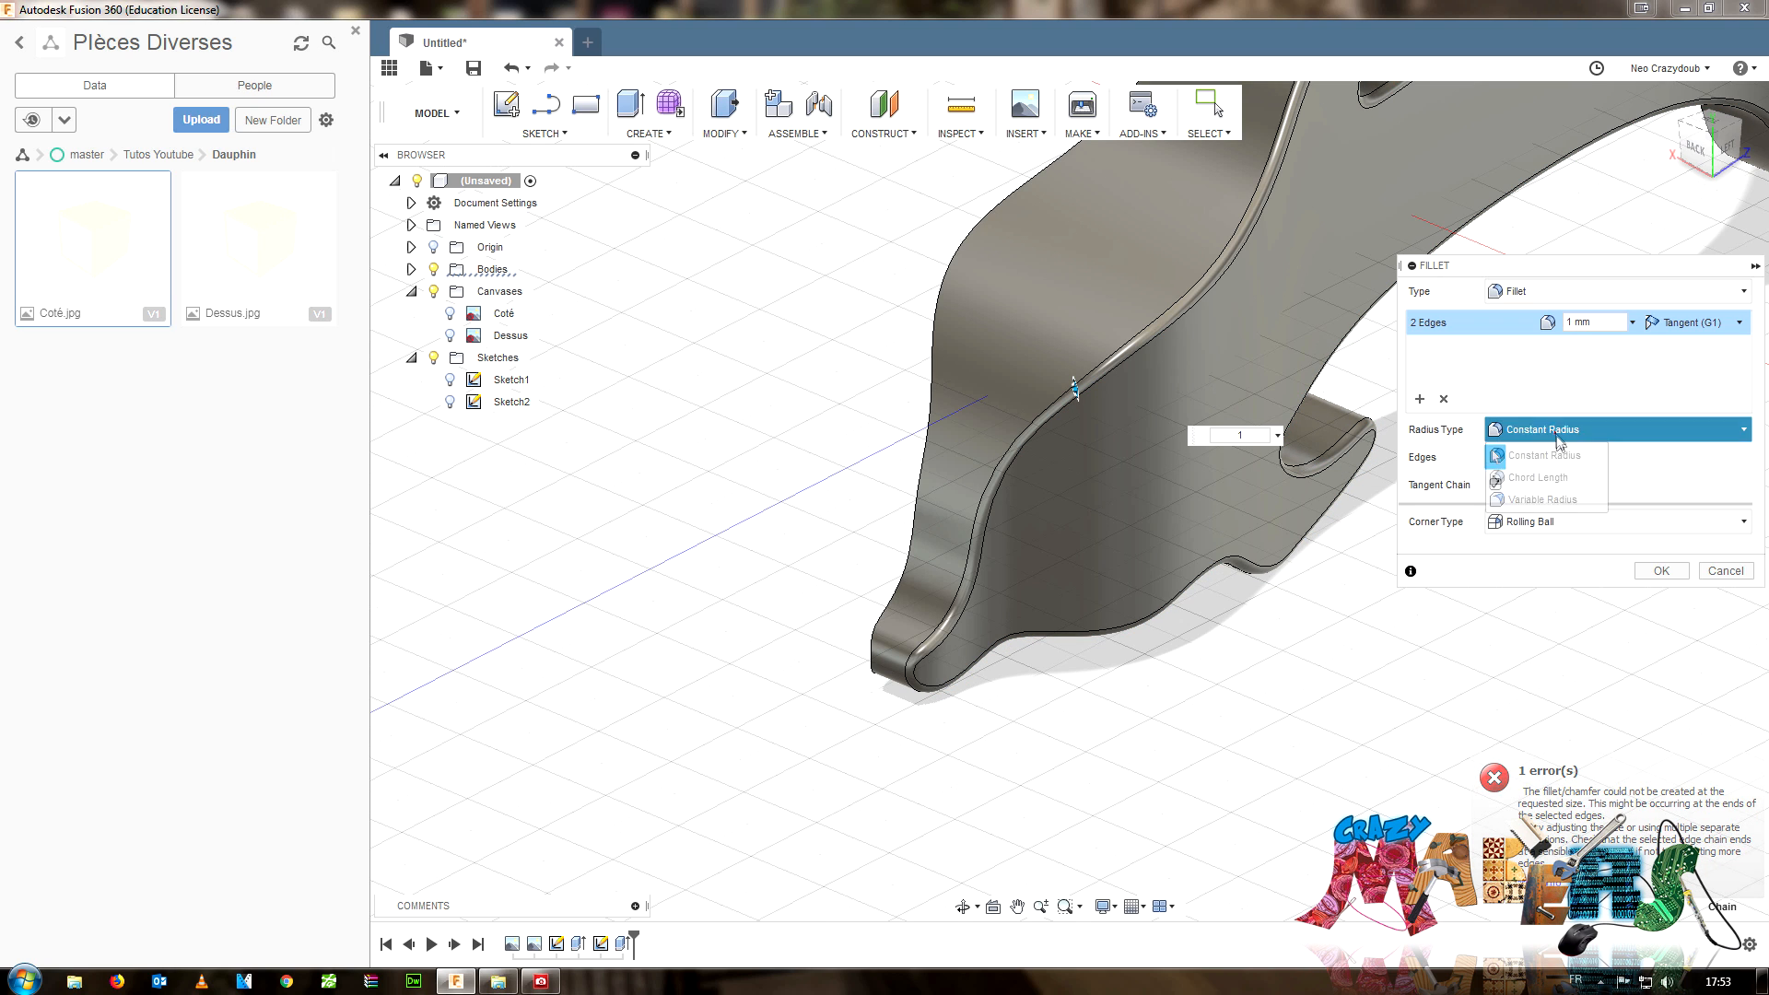
pyautogui.click(1566, 500)
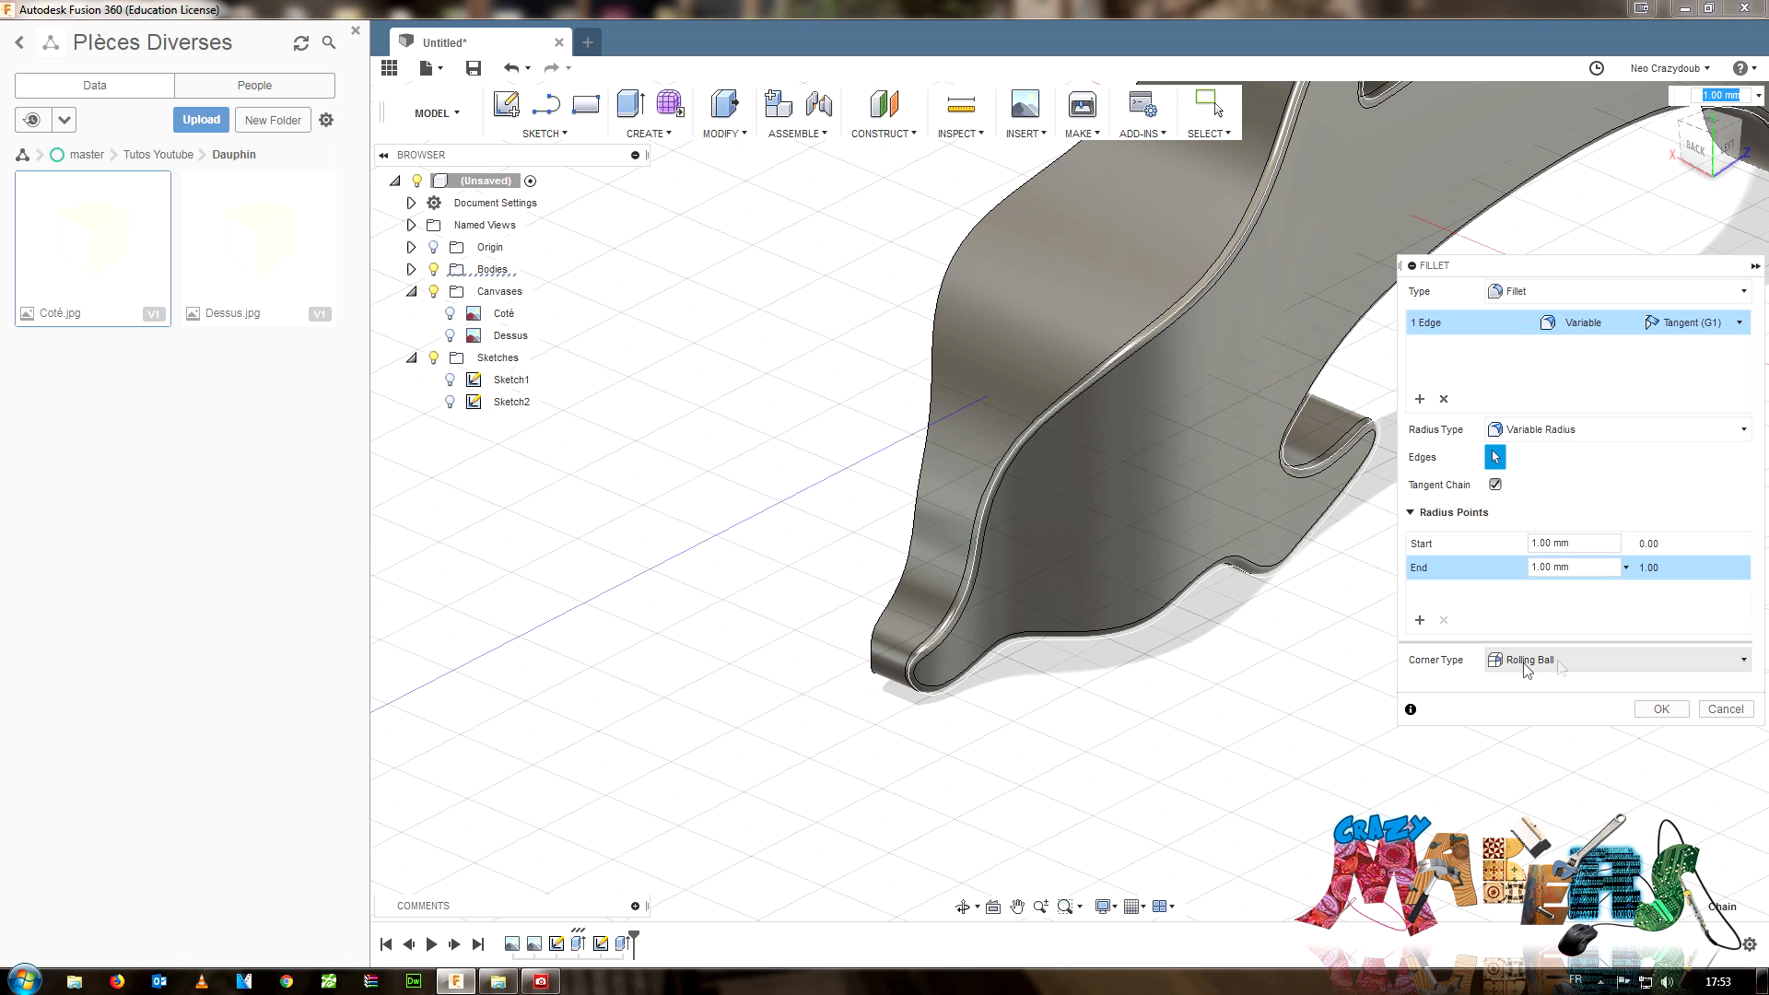
pyautogui.click(1419, 620)
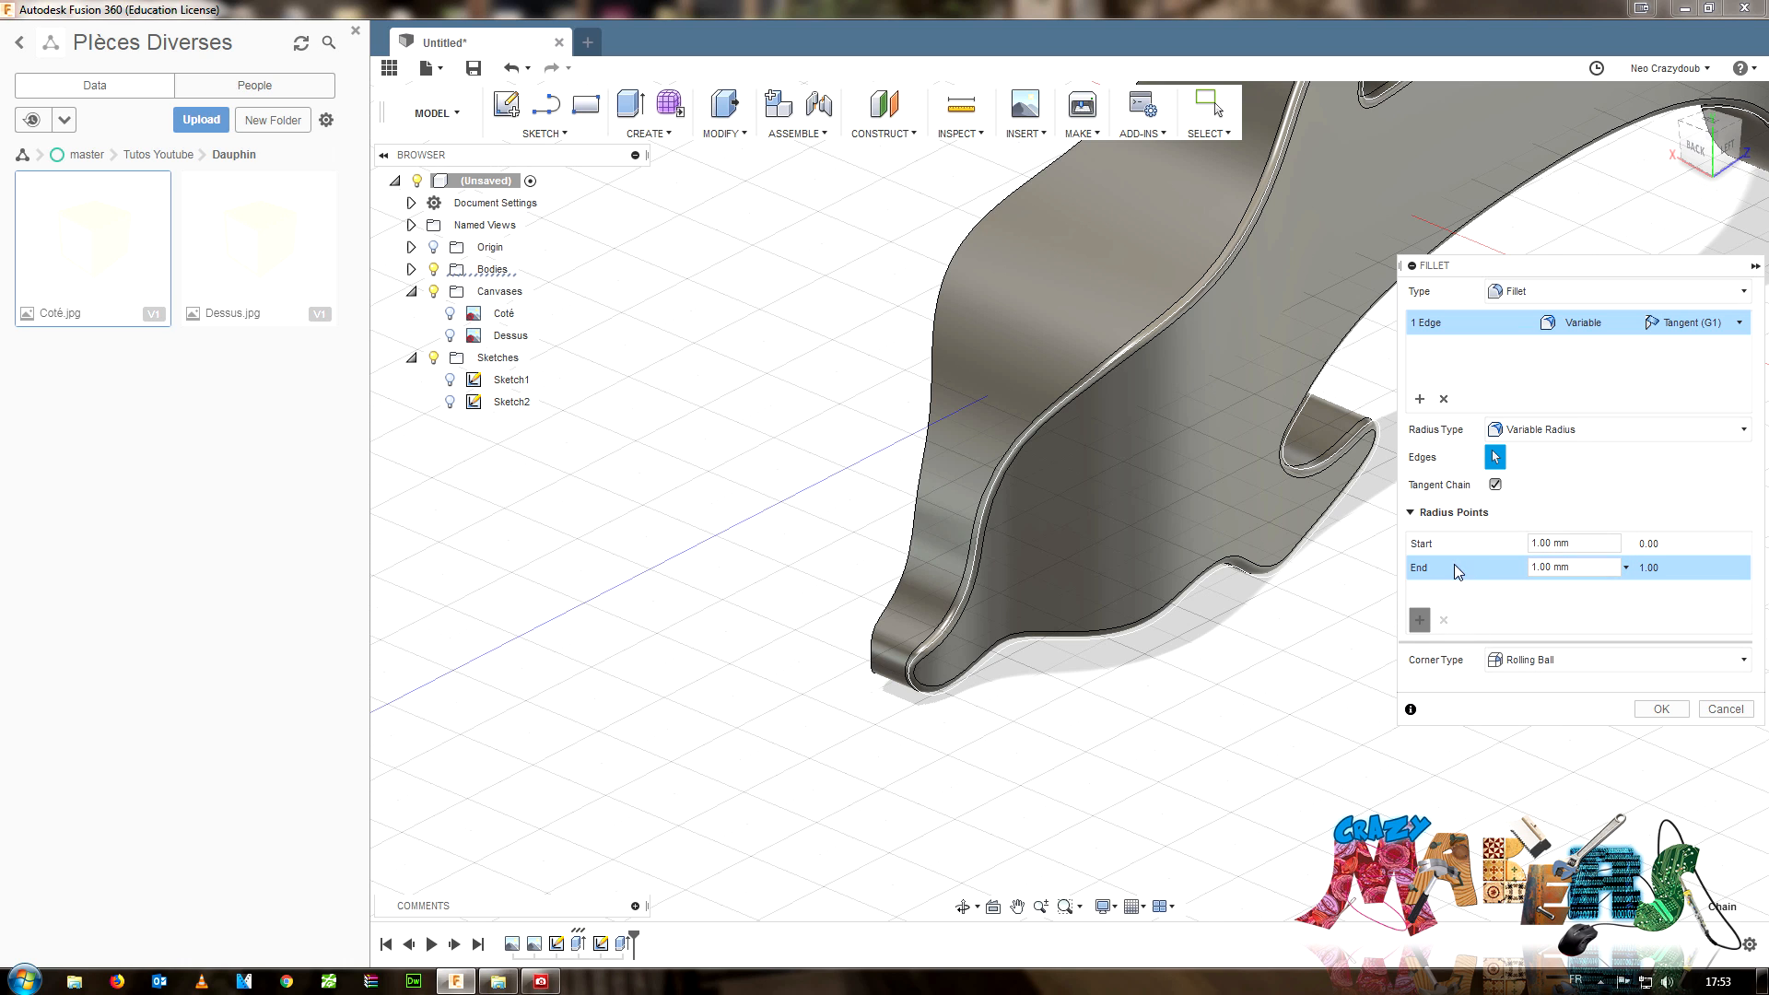
pyautogui.click(1426, 568)
pyautogui.click(1420, 620)
pyautogui.click(1475, 599)
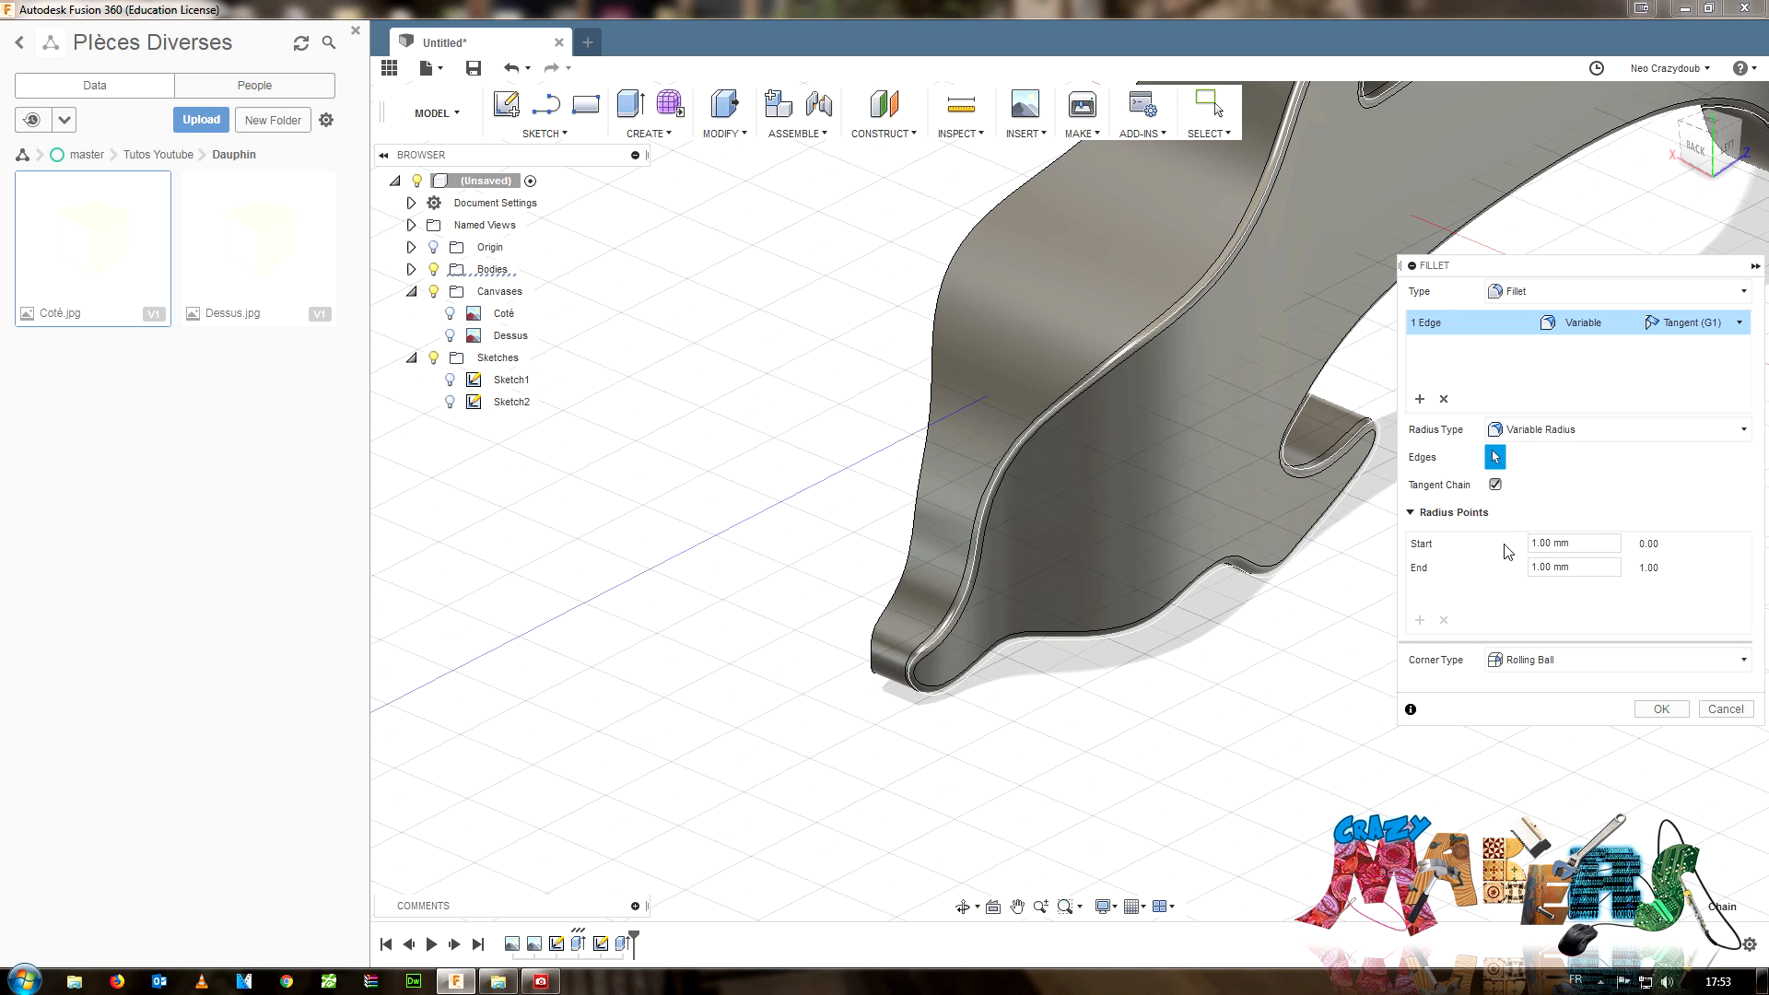
pyautogui.click(1606, 654)
pyautogui.click(1544, 683)
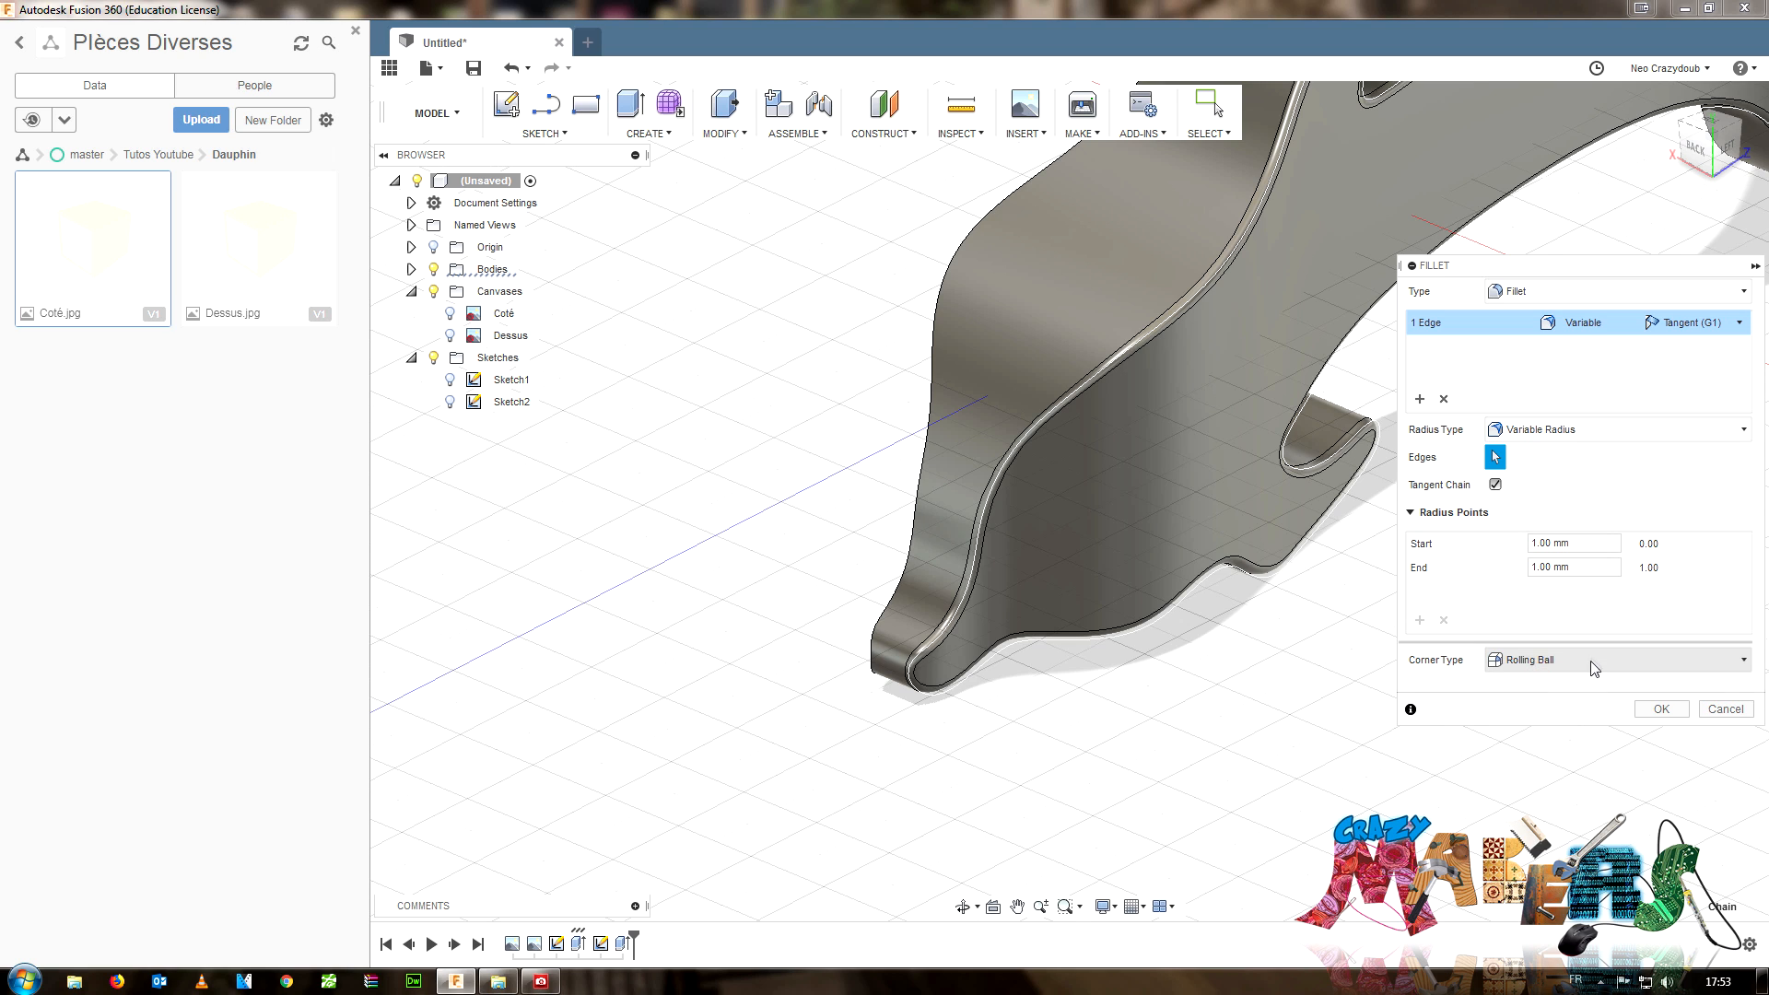
# - Try a 2 mm radius at both the start and end points of the variable fillet
pyautogui.click(1591, 544)
pyautogui.click(1427, 544)
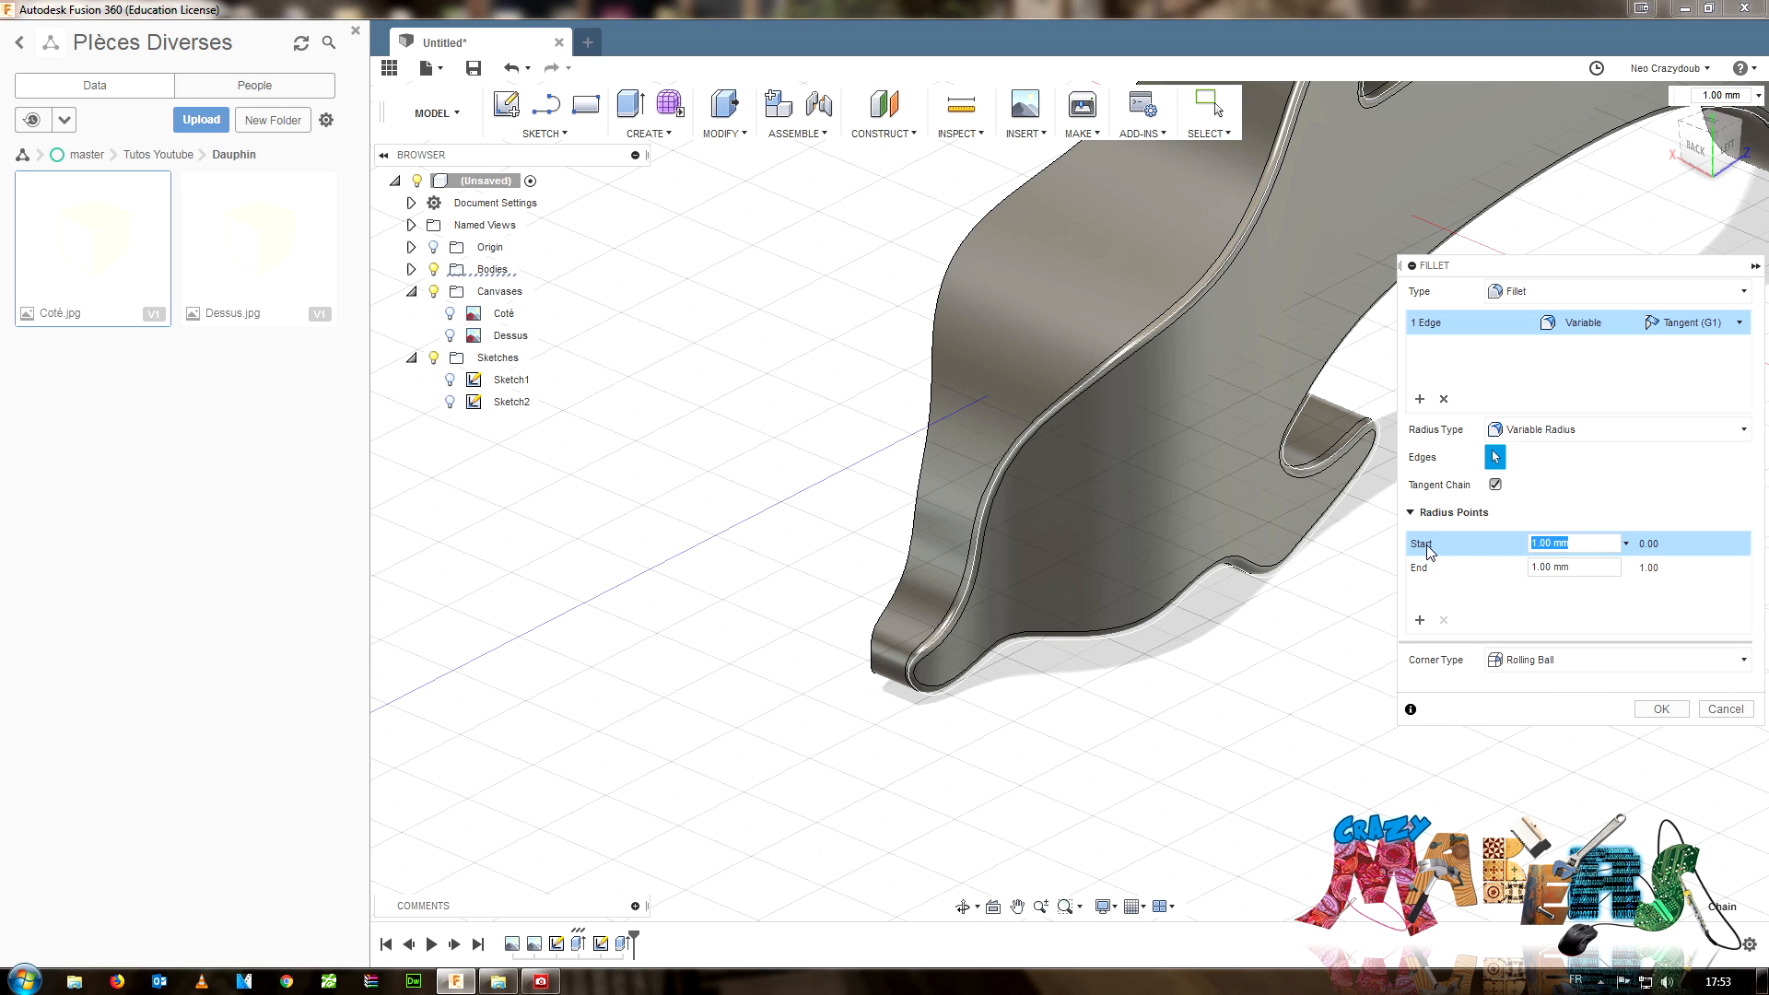
pyautogui.write('3')
pyautogui.scroll(-5, 1290, 682)
pyautogui.keyDown('shift'); pyautogui.moveTo(1233, 673); pyautogui.dragTo(1288, 712, button='middle'); pyautogui.keyUp('shift')
pyautogui.click(1463, 542)
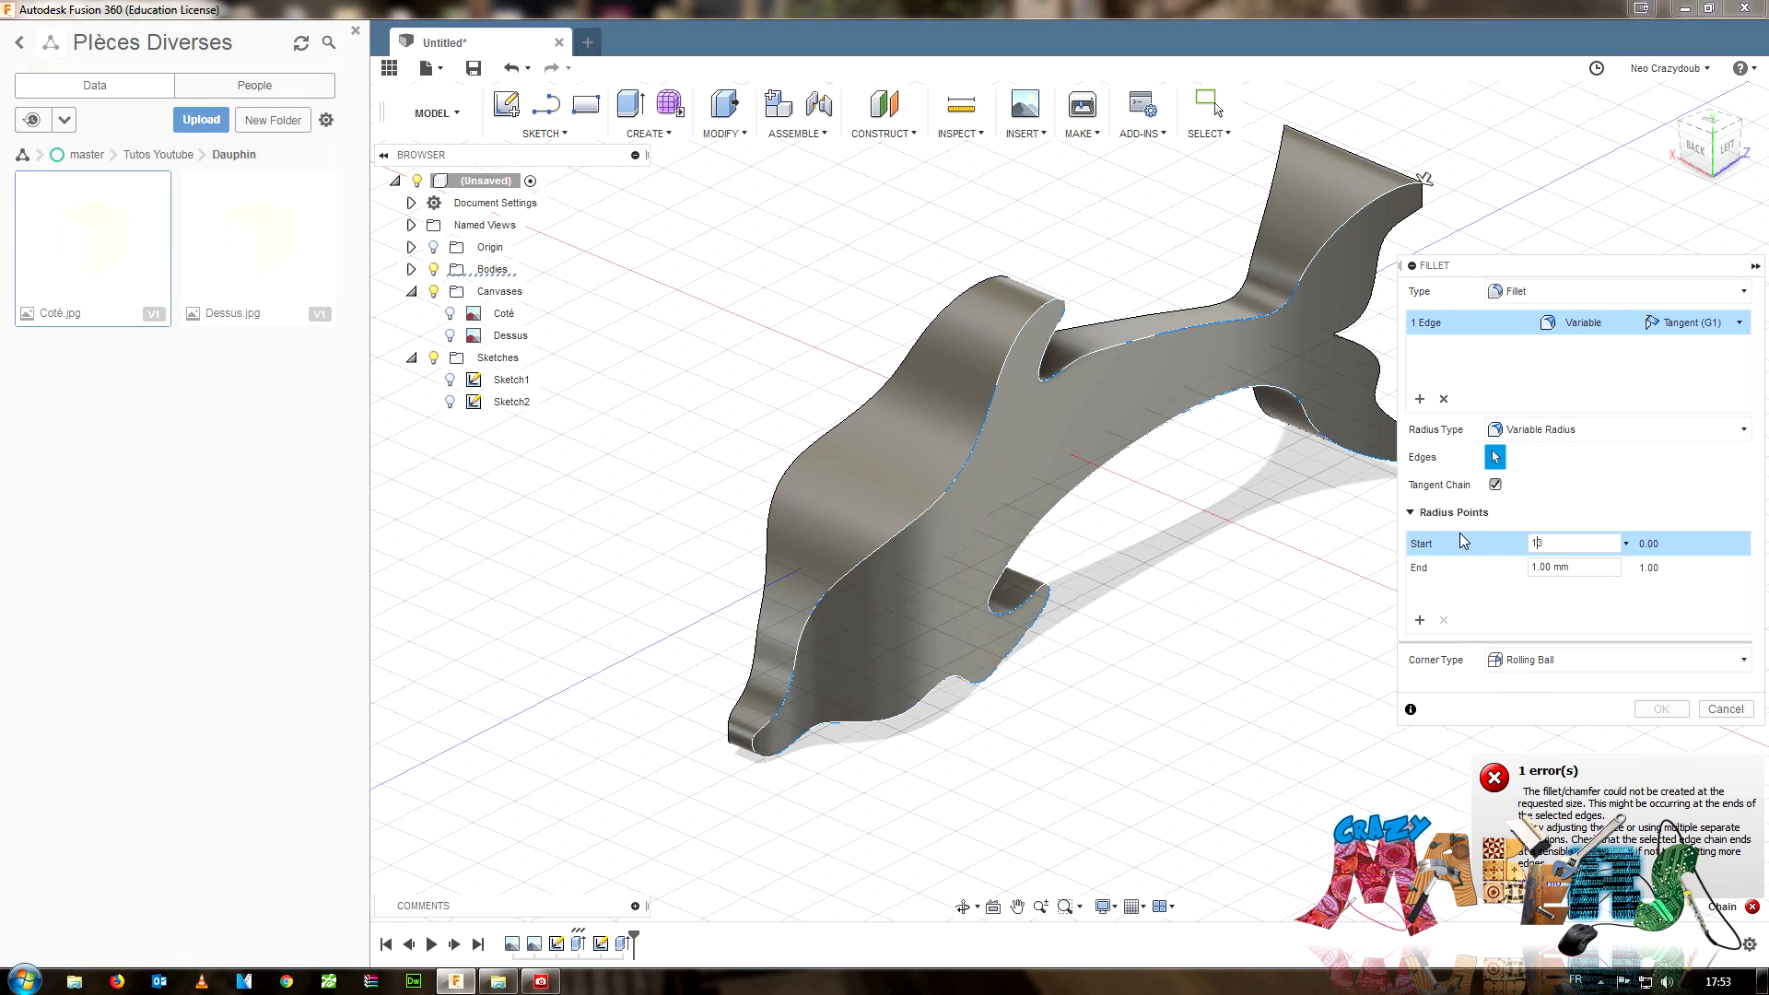
pyautogui.press('Delete')
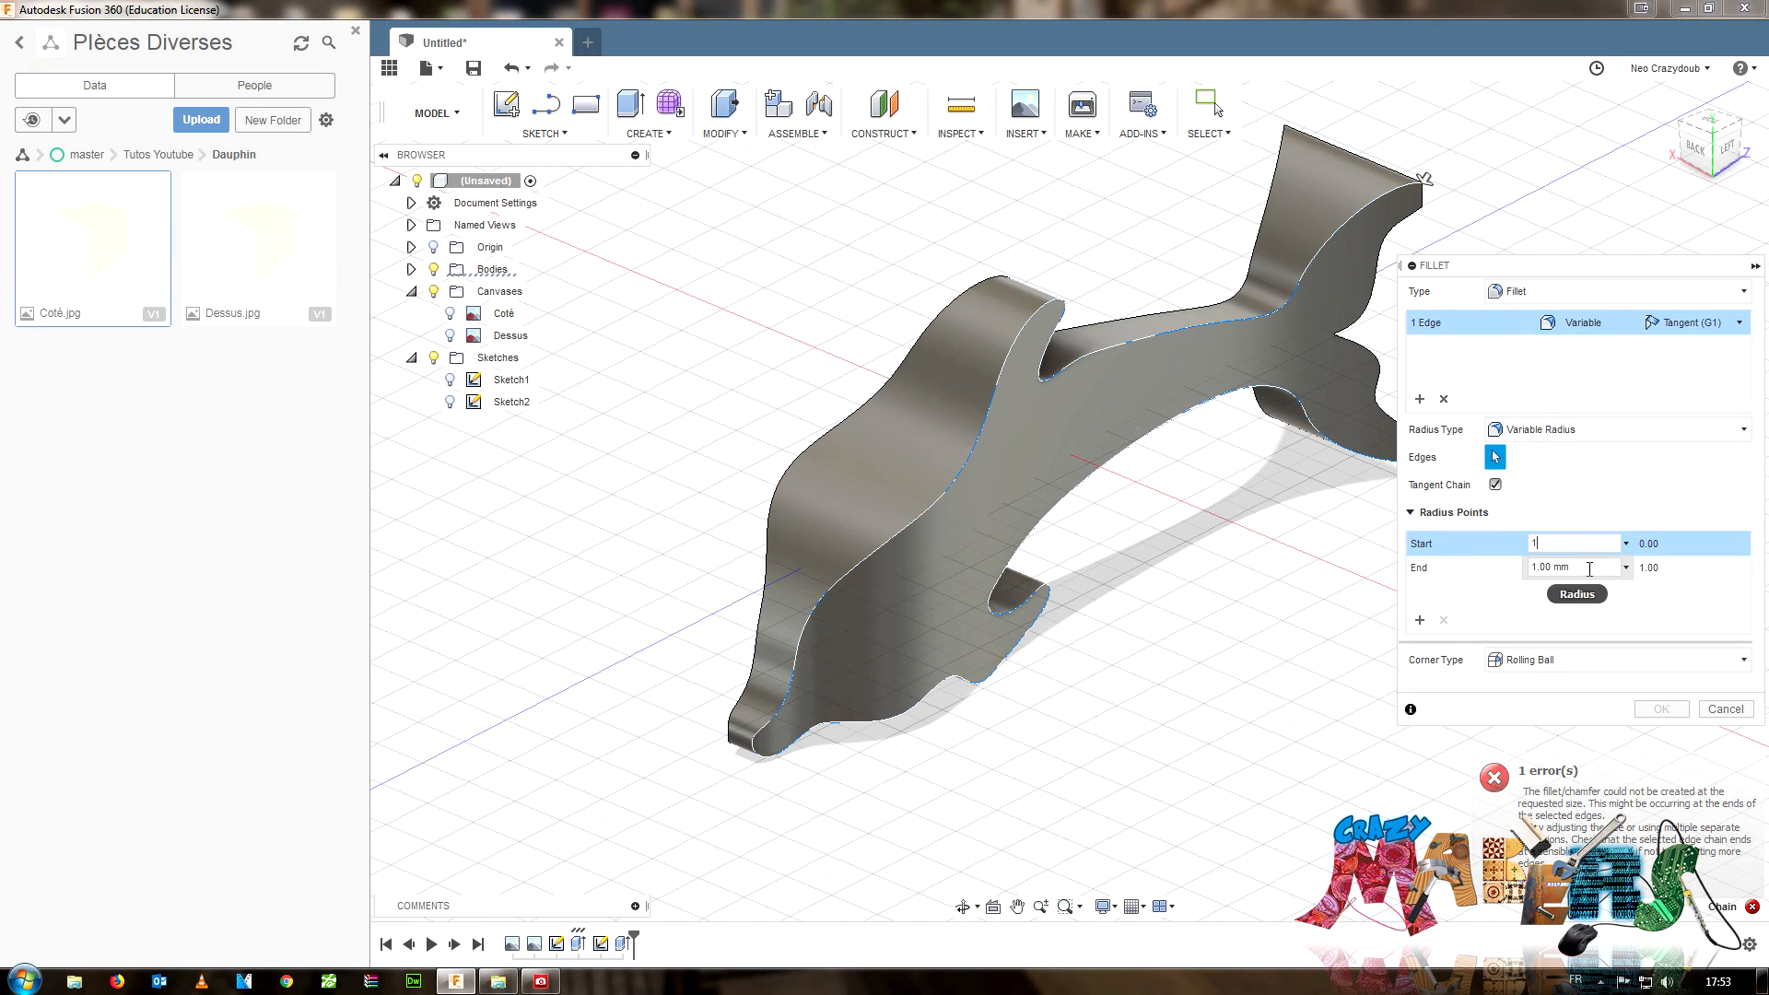
pyautogui.click(1416, 569)
pyautogui.write('3')
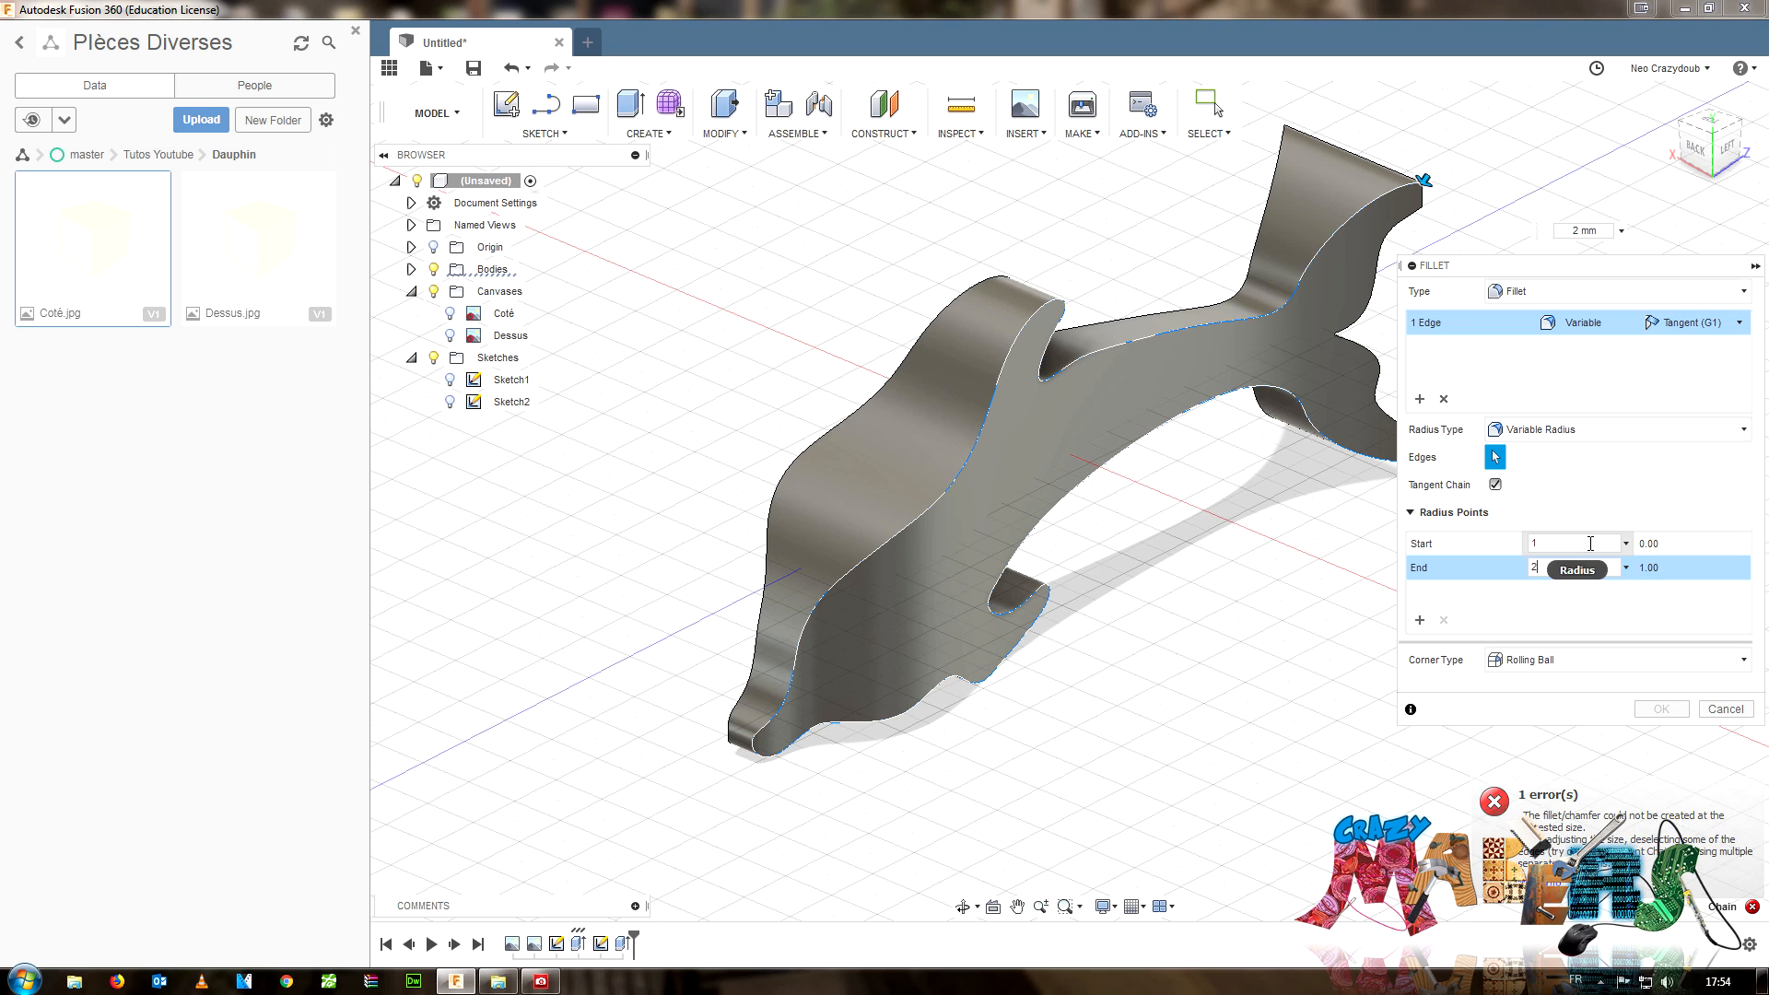
pyautogui.click(1403, 546)
pyautogui.write('2')
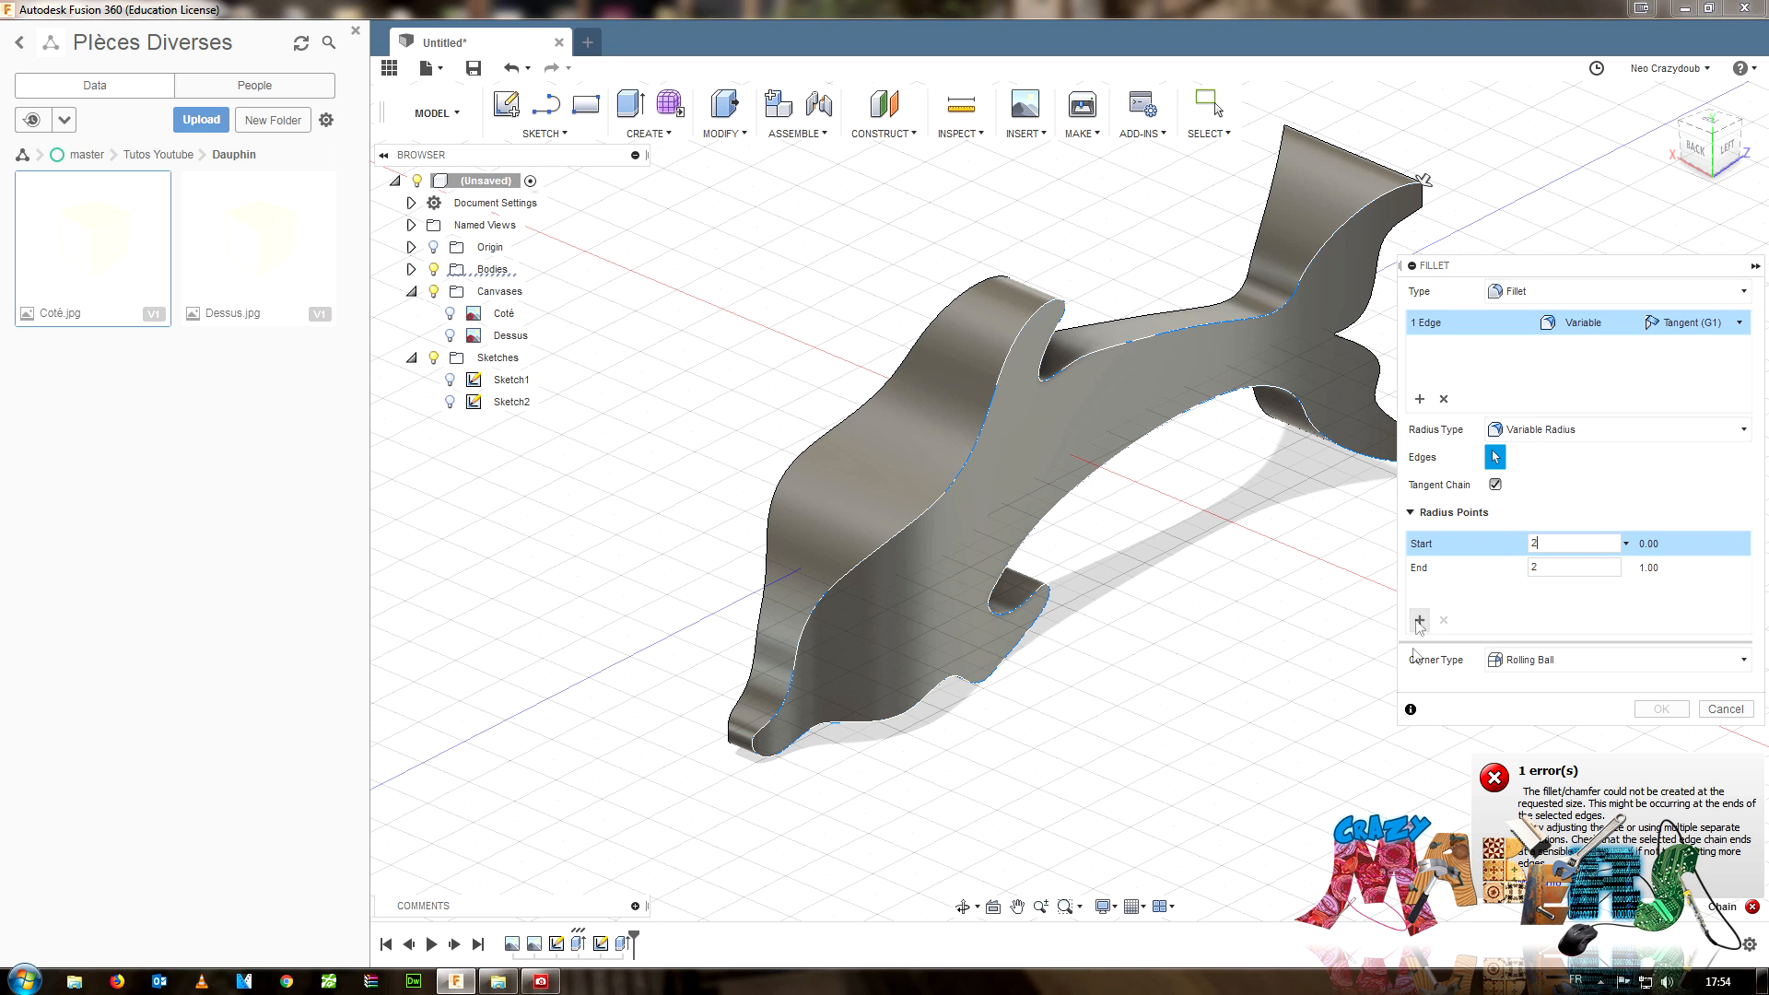
# - Try the Setback corner type for the fillet, and return it to Rolling Ball
pyautogui.click(1547, 660)
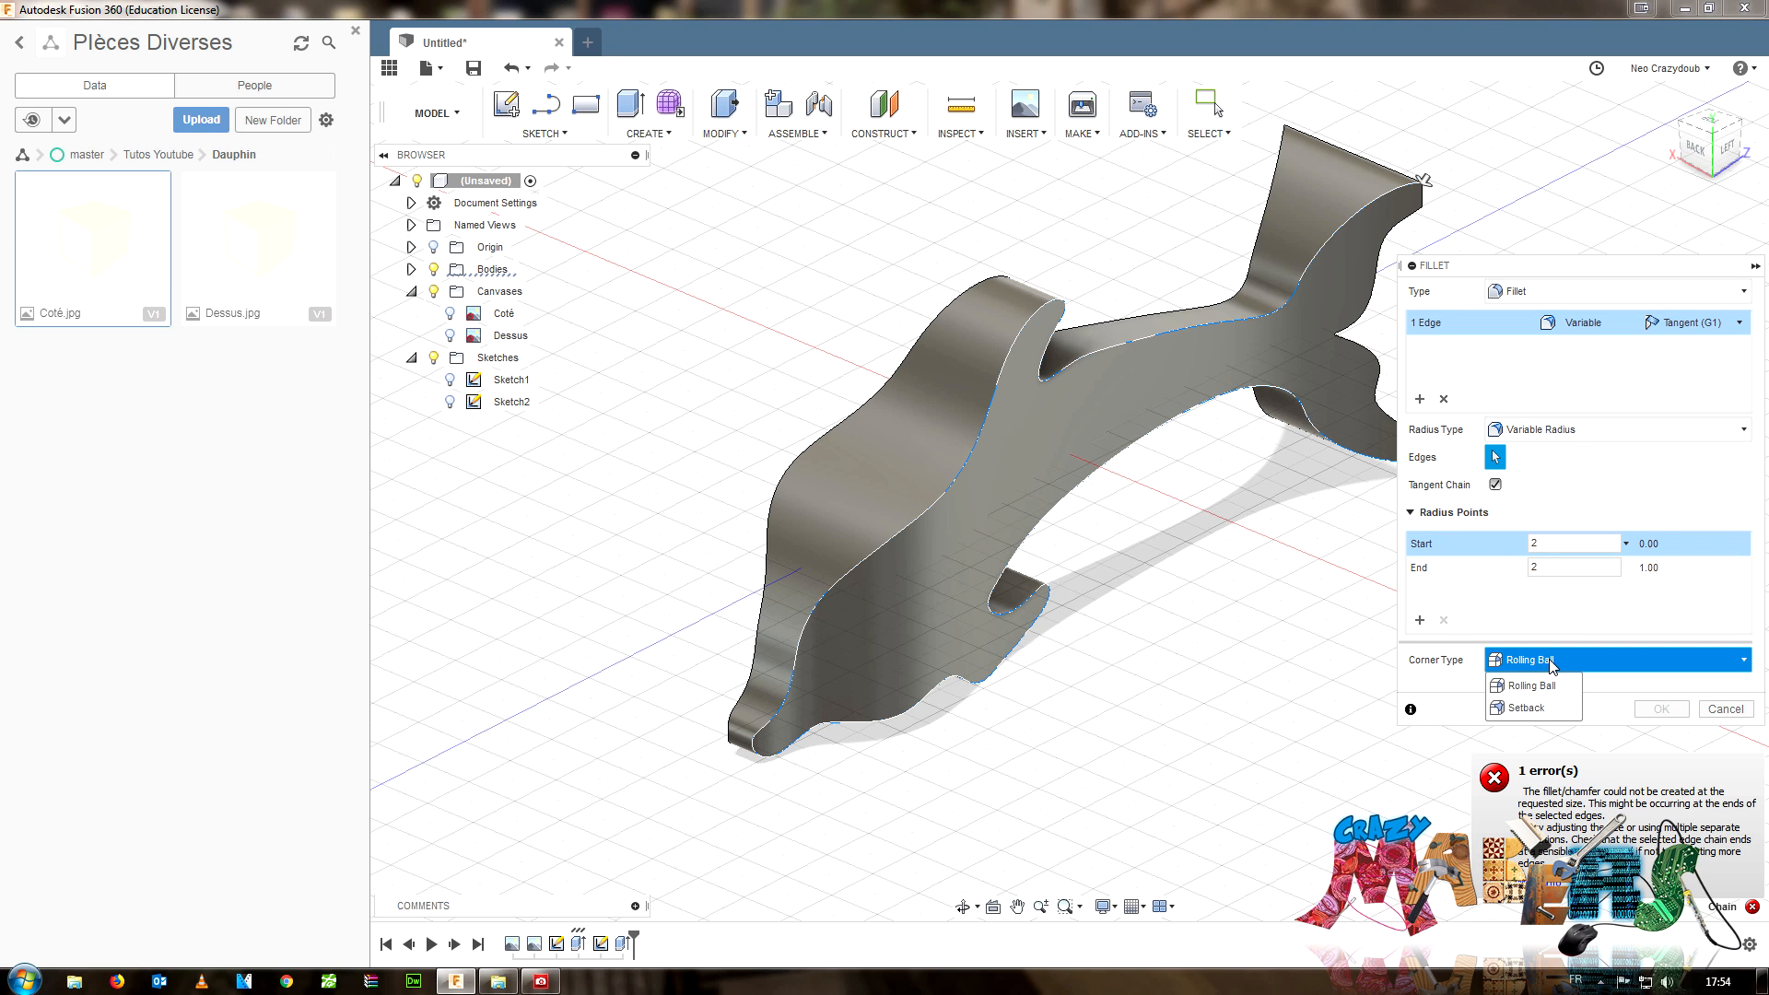
pyautogui.click(1531, 704)
pyautogui.click(1531, 657)
pyautogui.click(1532, 685)
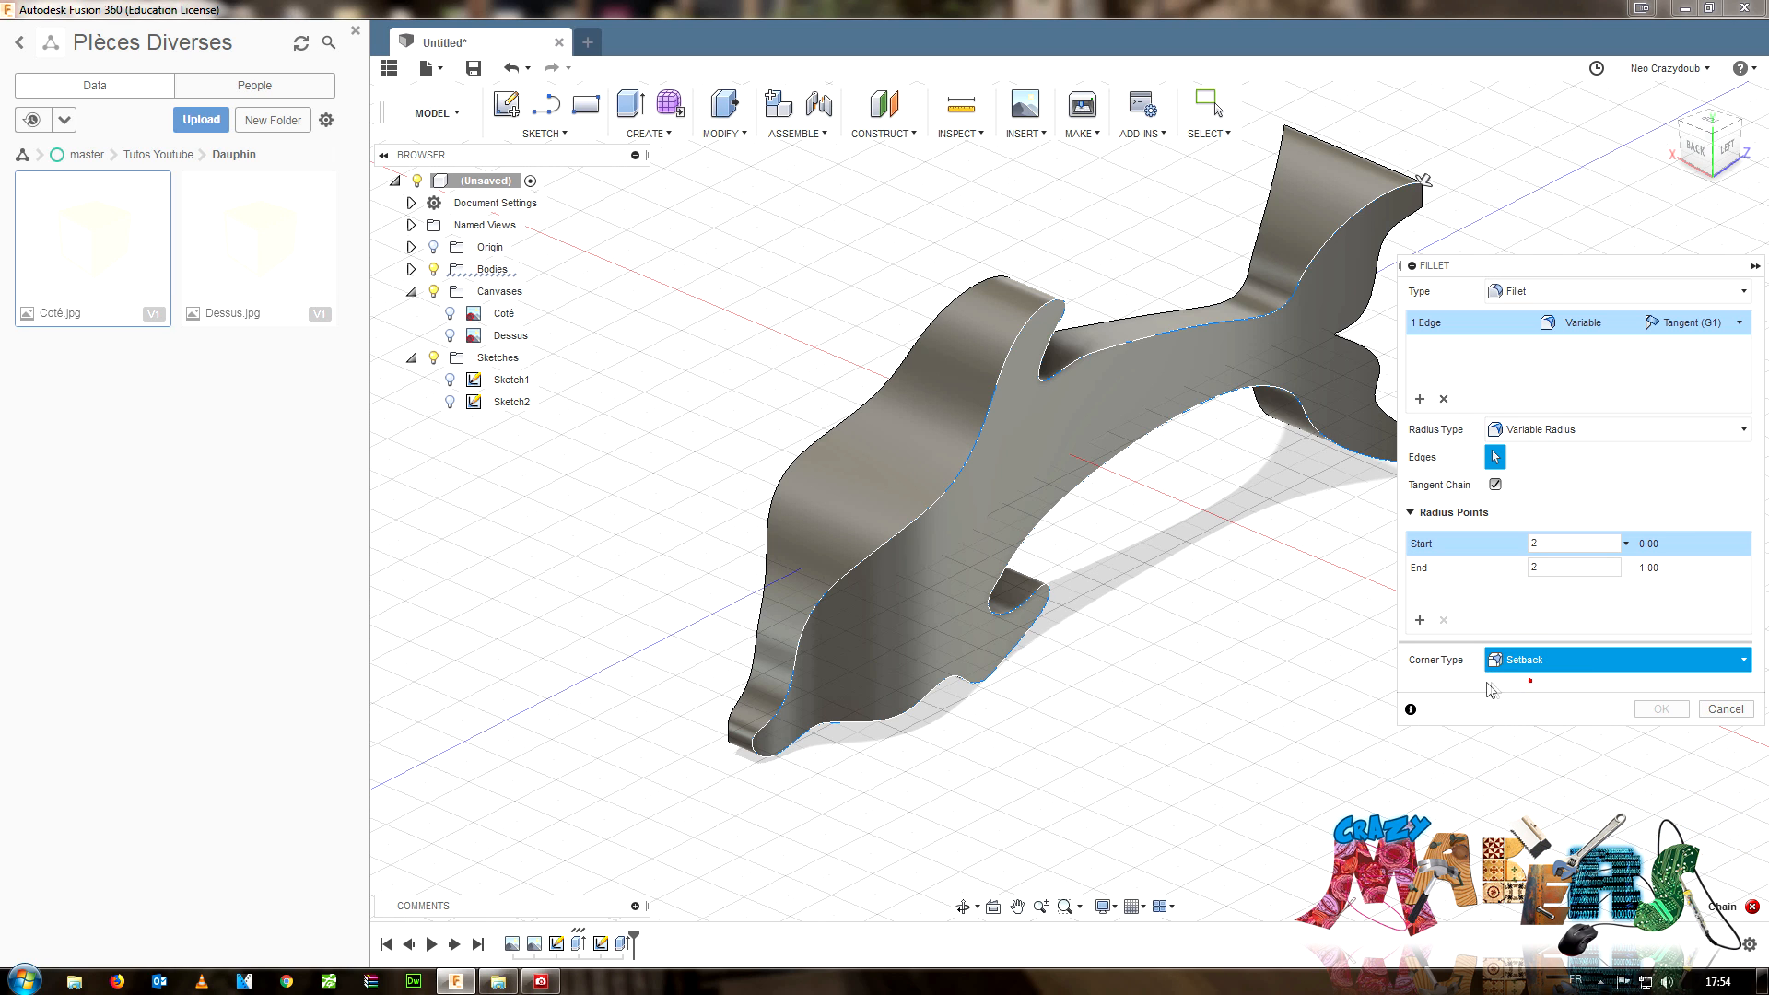
# - Set the start and end radii of the variable fillet to 1 mm and try to add another radius point
pyautogui.click(1421, 620)
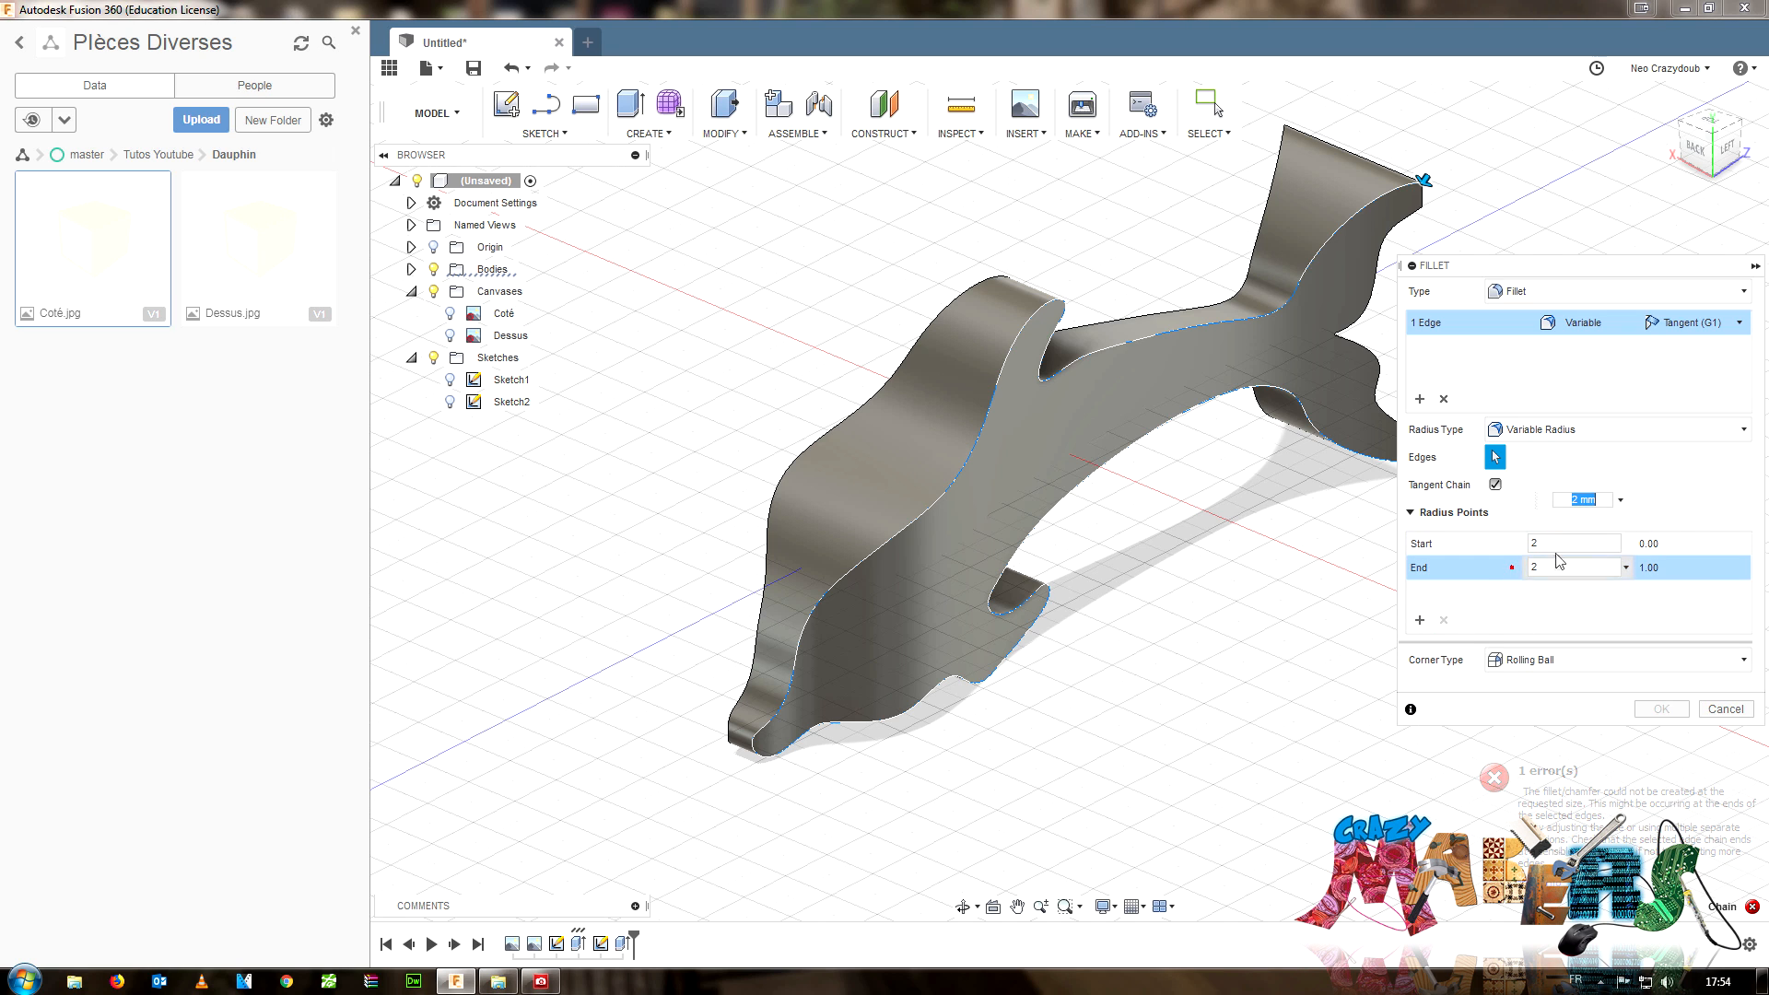
pyautogui.write('1')
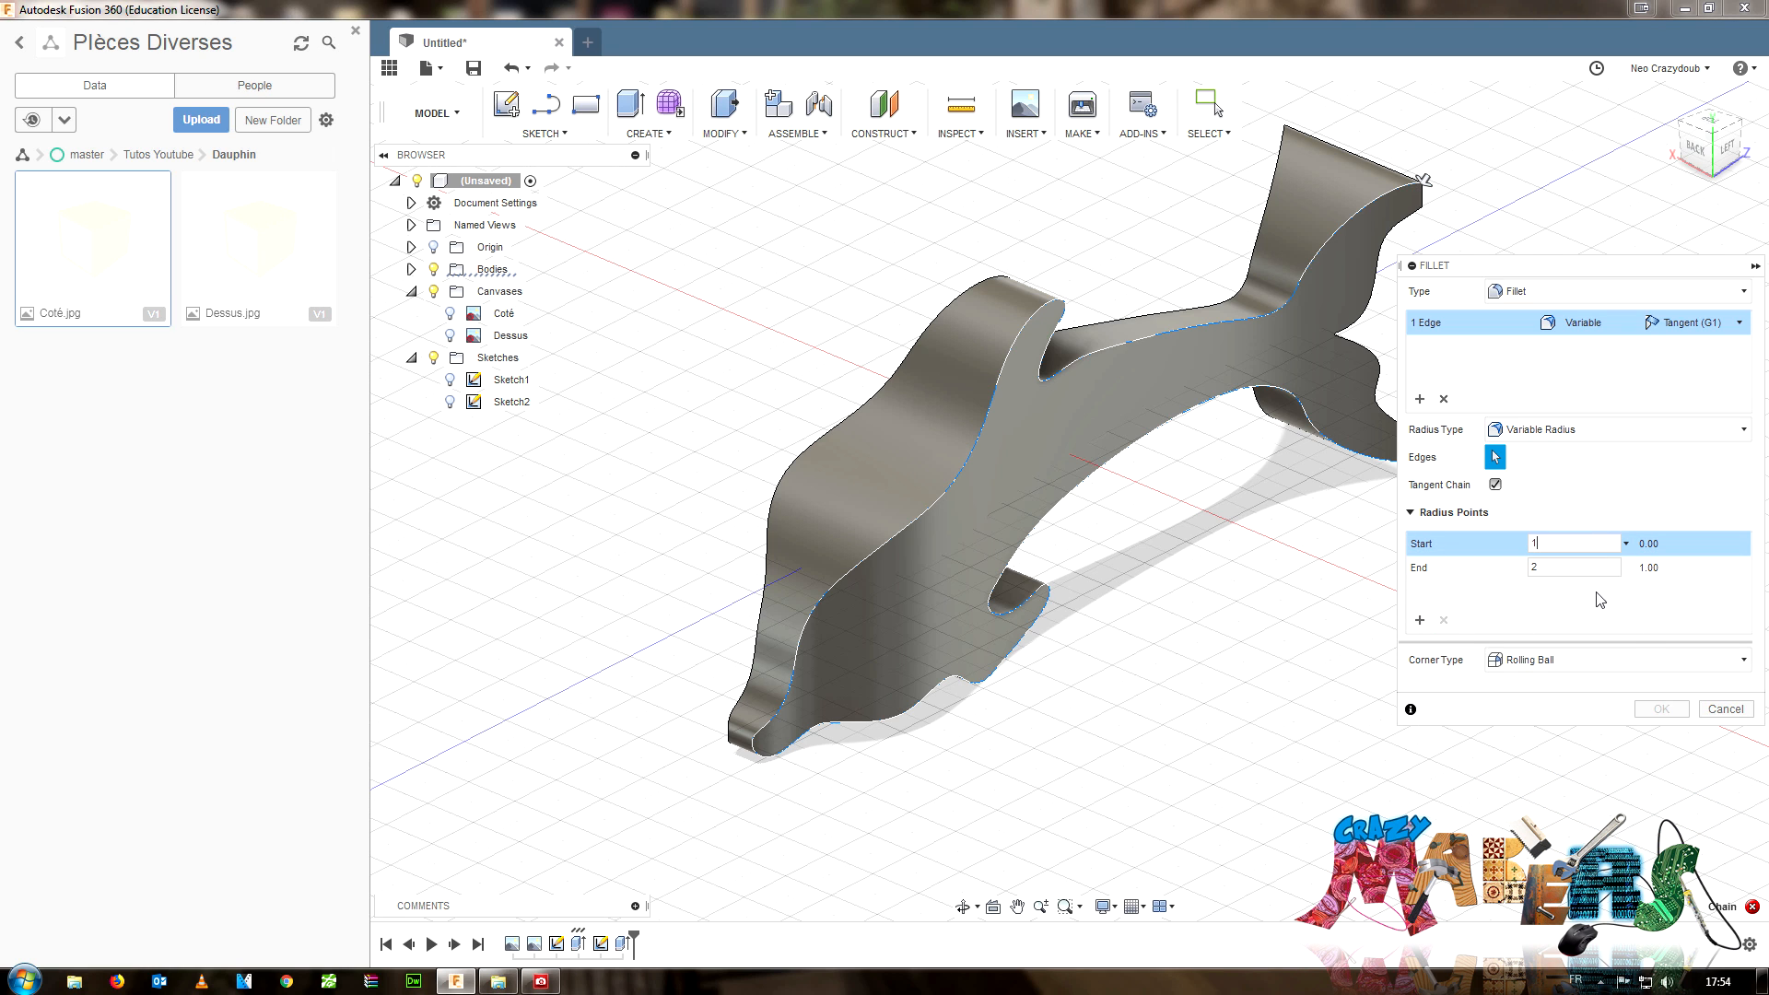
pyautogui.click(1582, 572)
pyautogui.write('1')
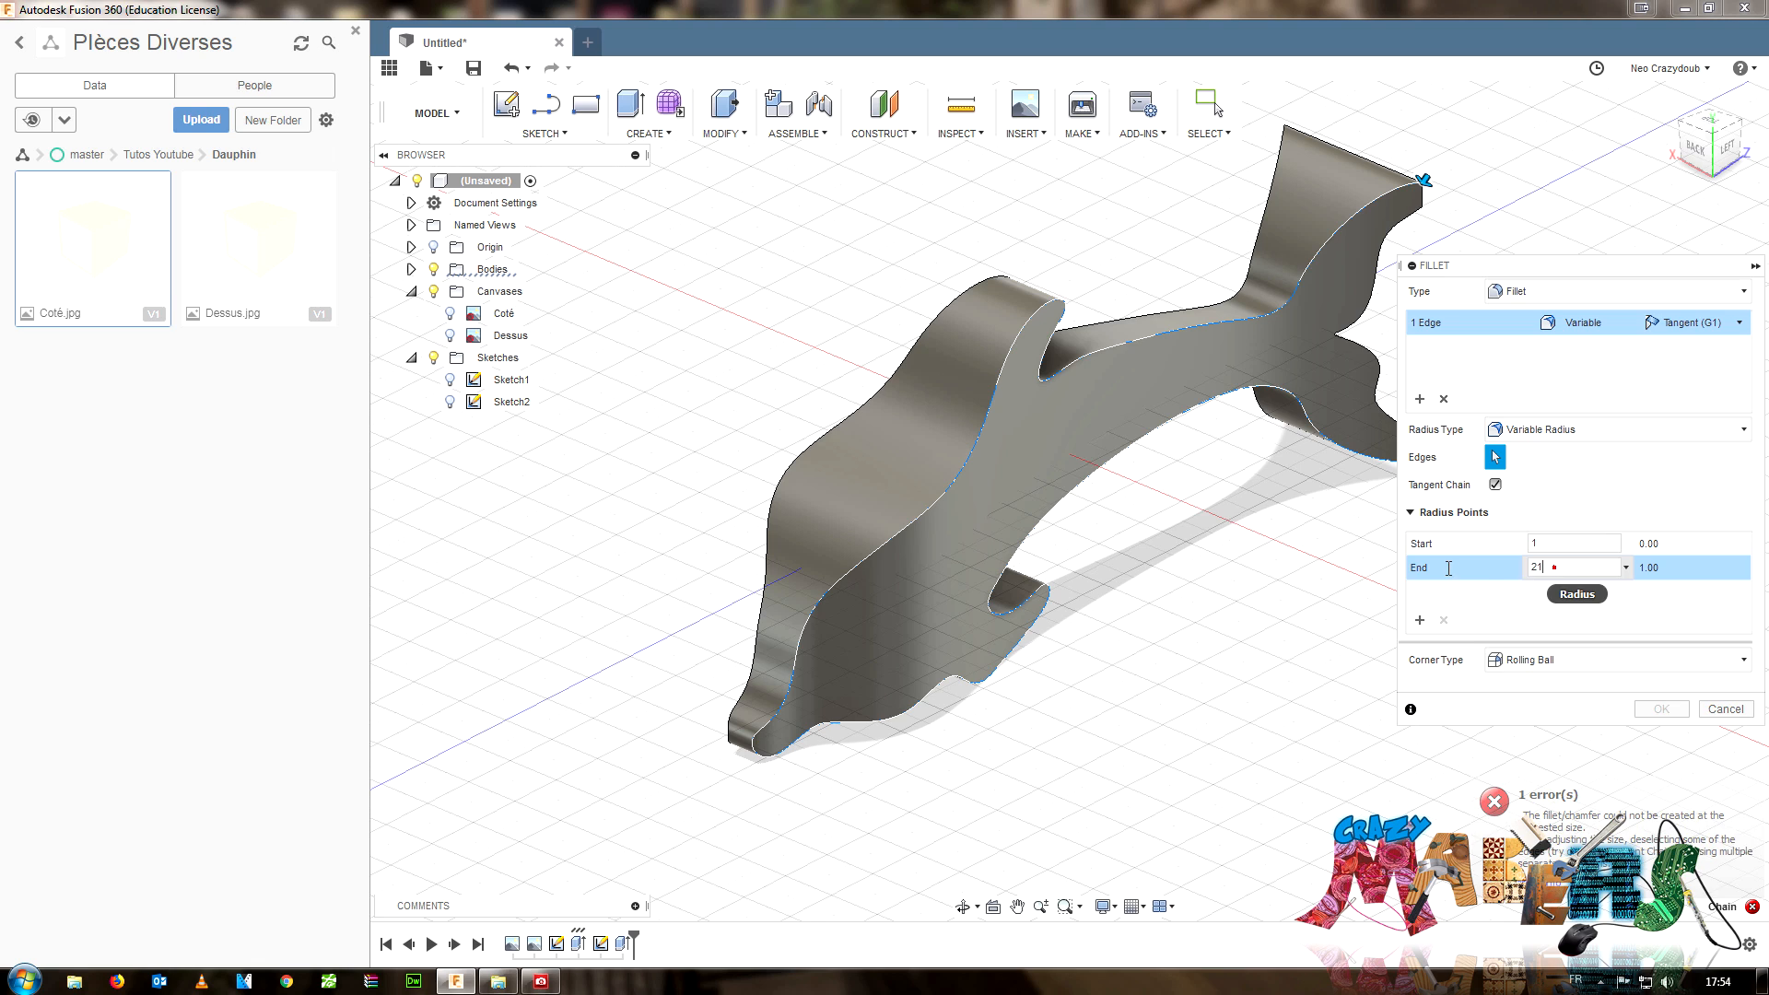
pyautogui.press('Return')
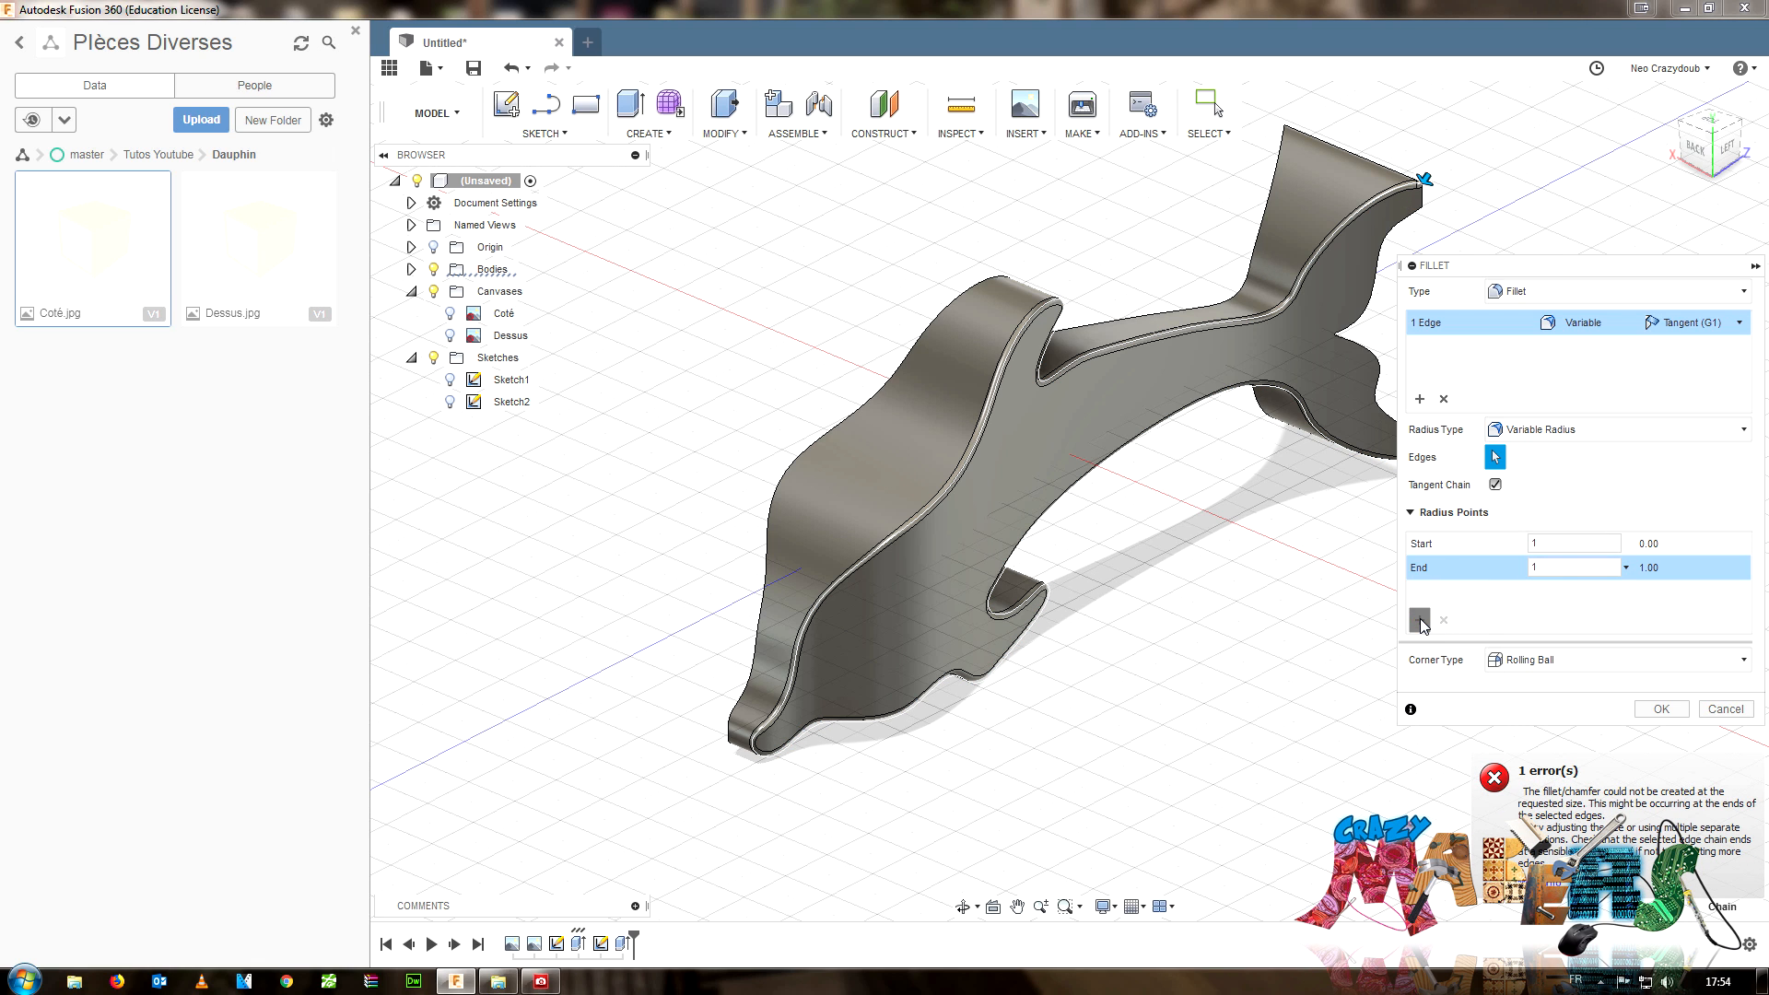
pyautogui.click(1420, 620)
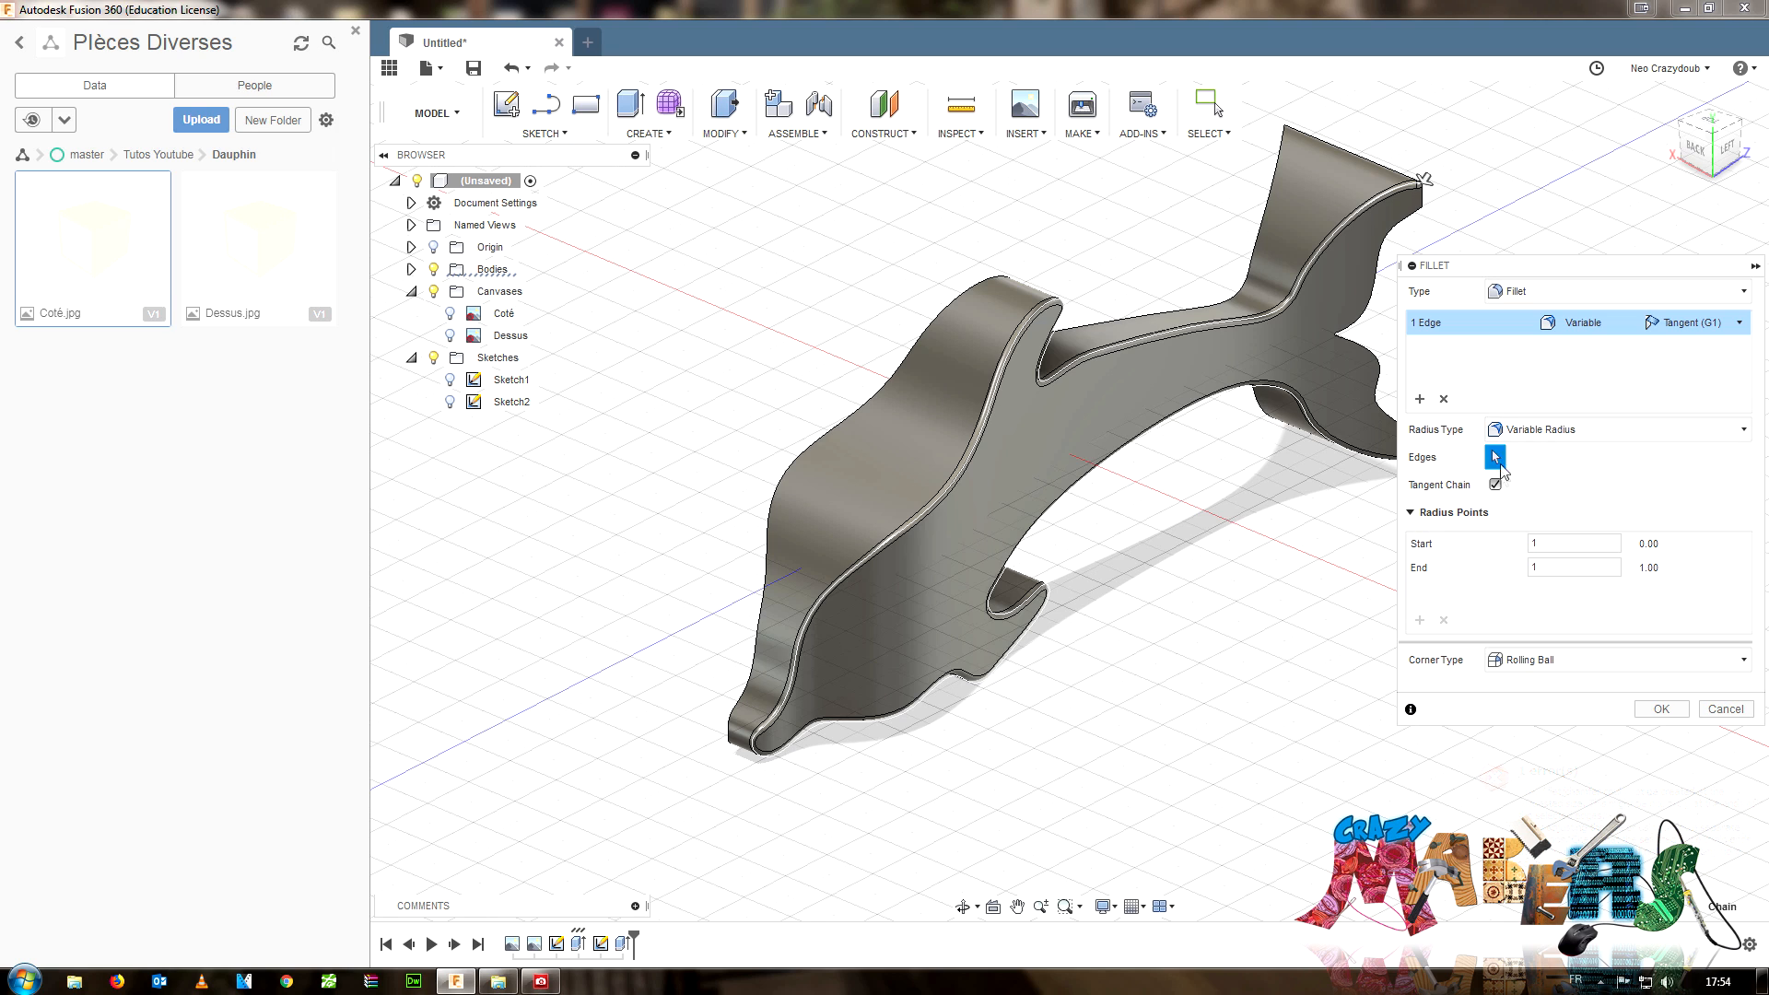
# - Try the Chord Length radius type for the fillet, and return it to Constant Radius
pyautogui.click(1509, 430)
pyautogui.click(1525, 472)
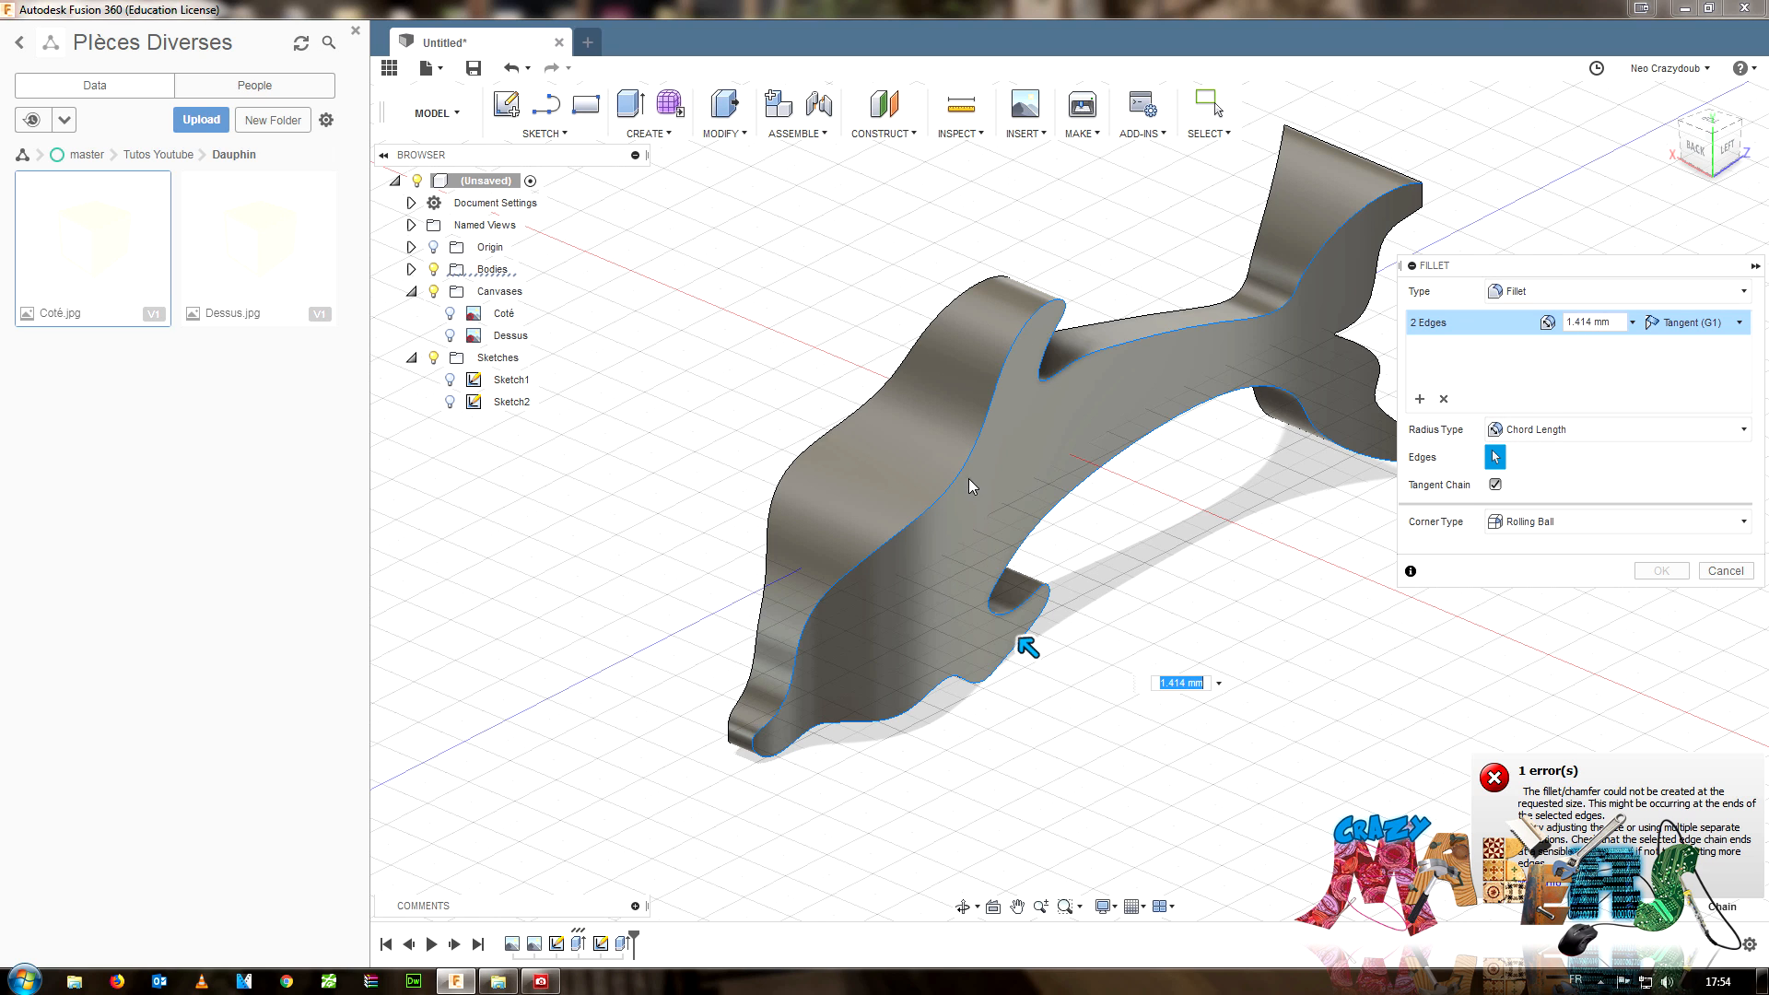
pyautogui.click(1564, 432)
pyautogui.click(1532, 470)
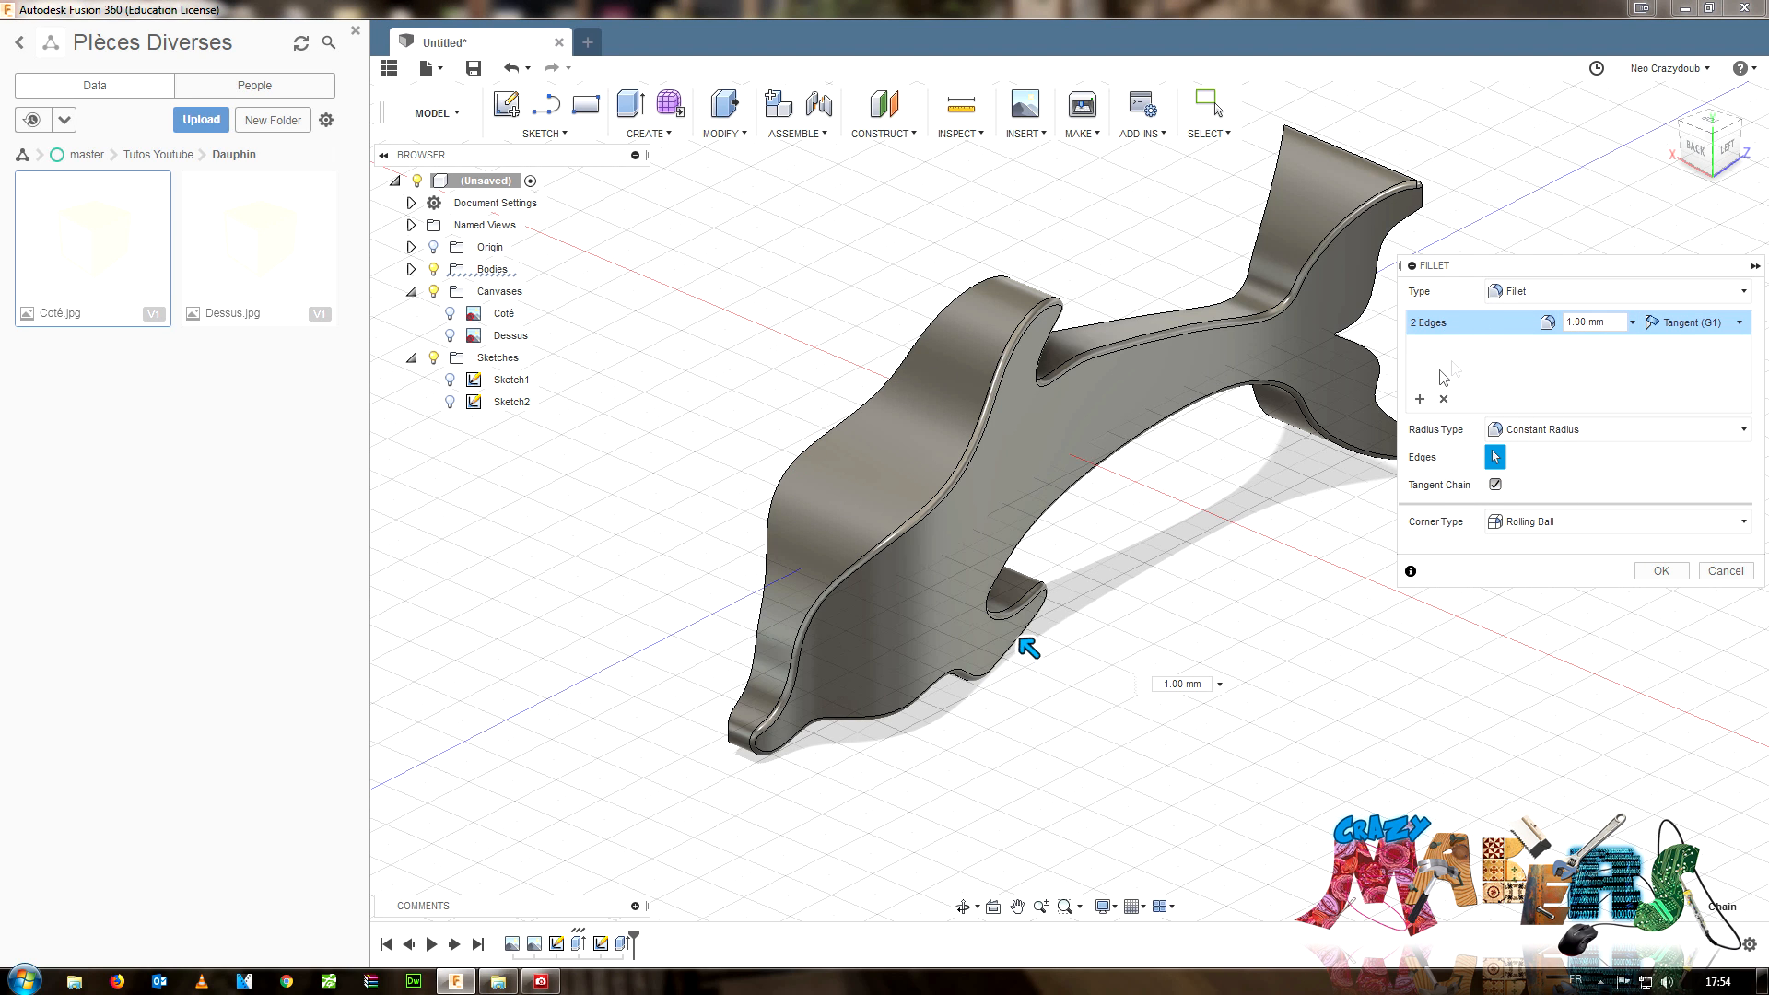
# - Try a second fillet selection set with the tail fin edges, and remove all the selection sets
pyautogui.click(1420, 399)
pyautogui.click(1356, 206)
pyautogui.click(1387, 242)
pyautogui.click(1395, 232)
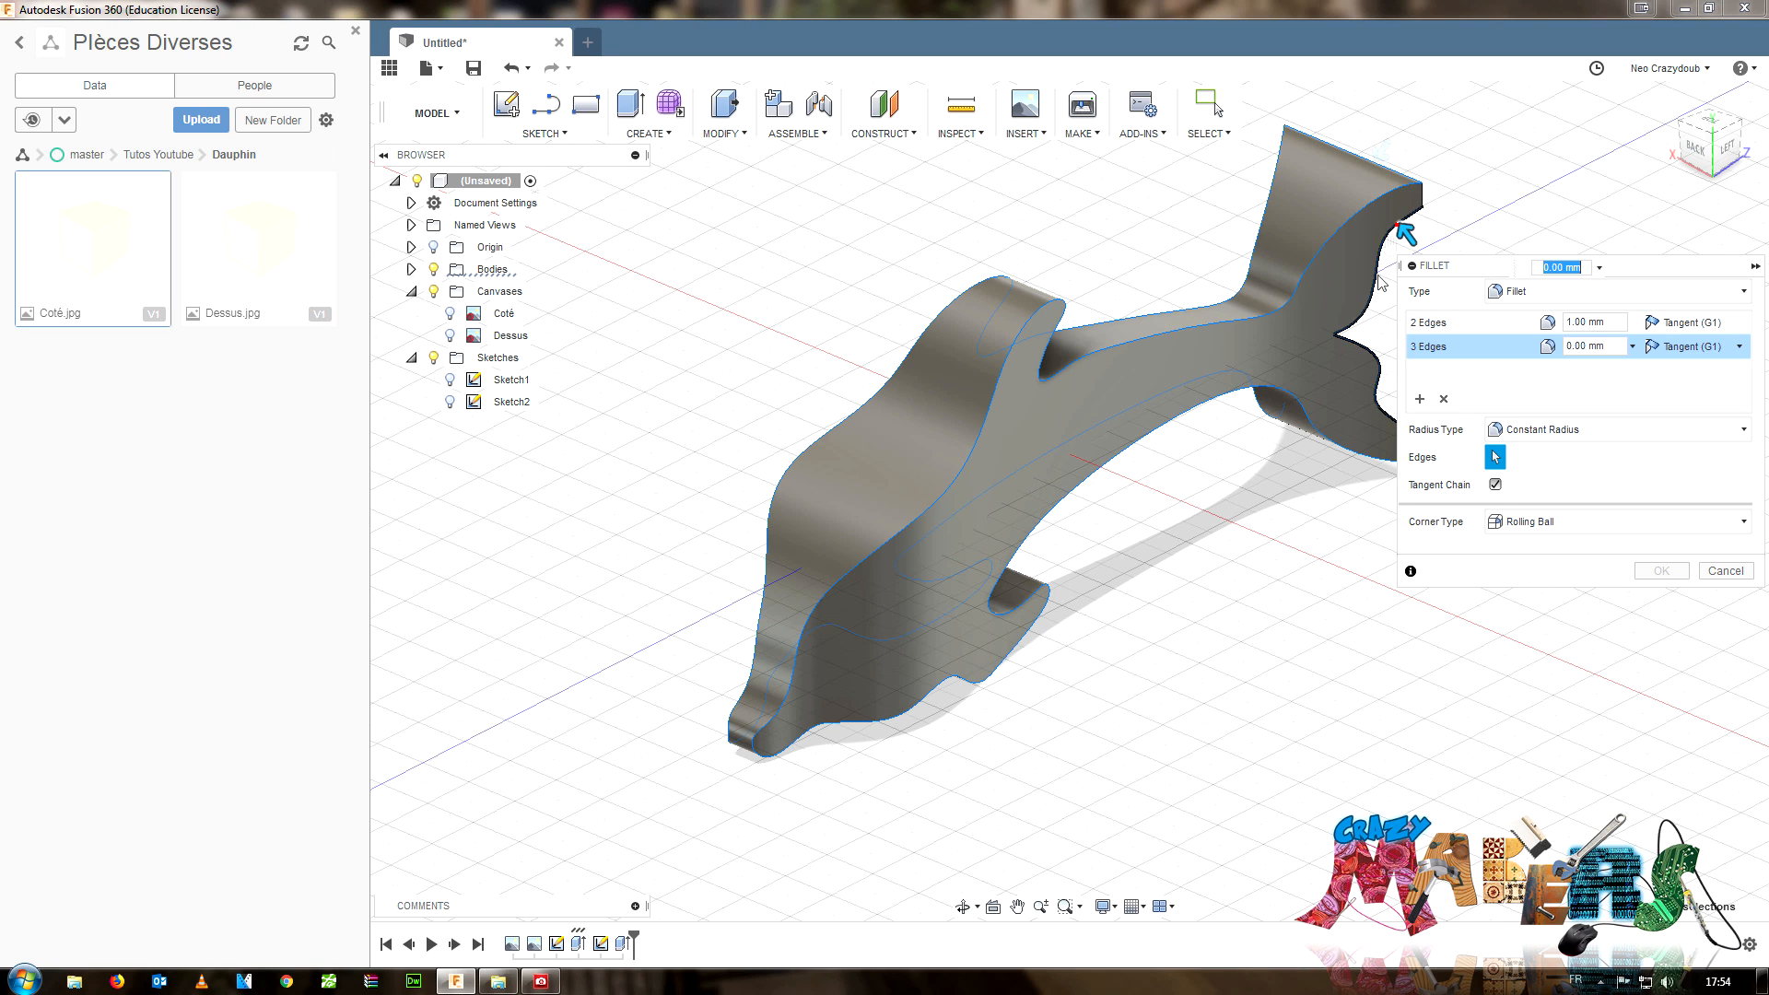
pyautogui.click(1281, 250)
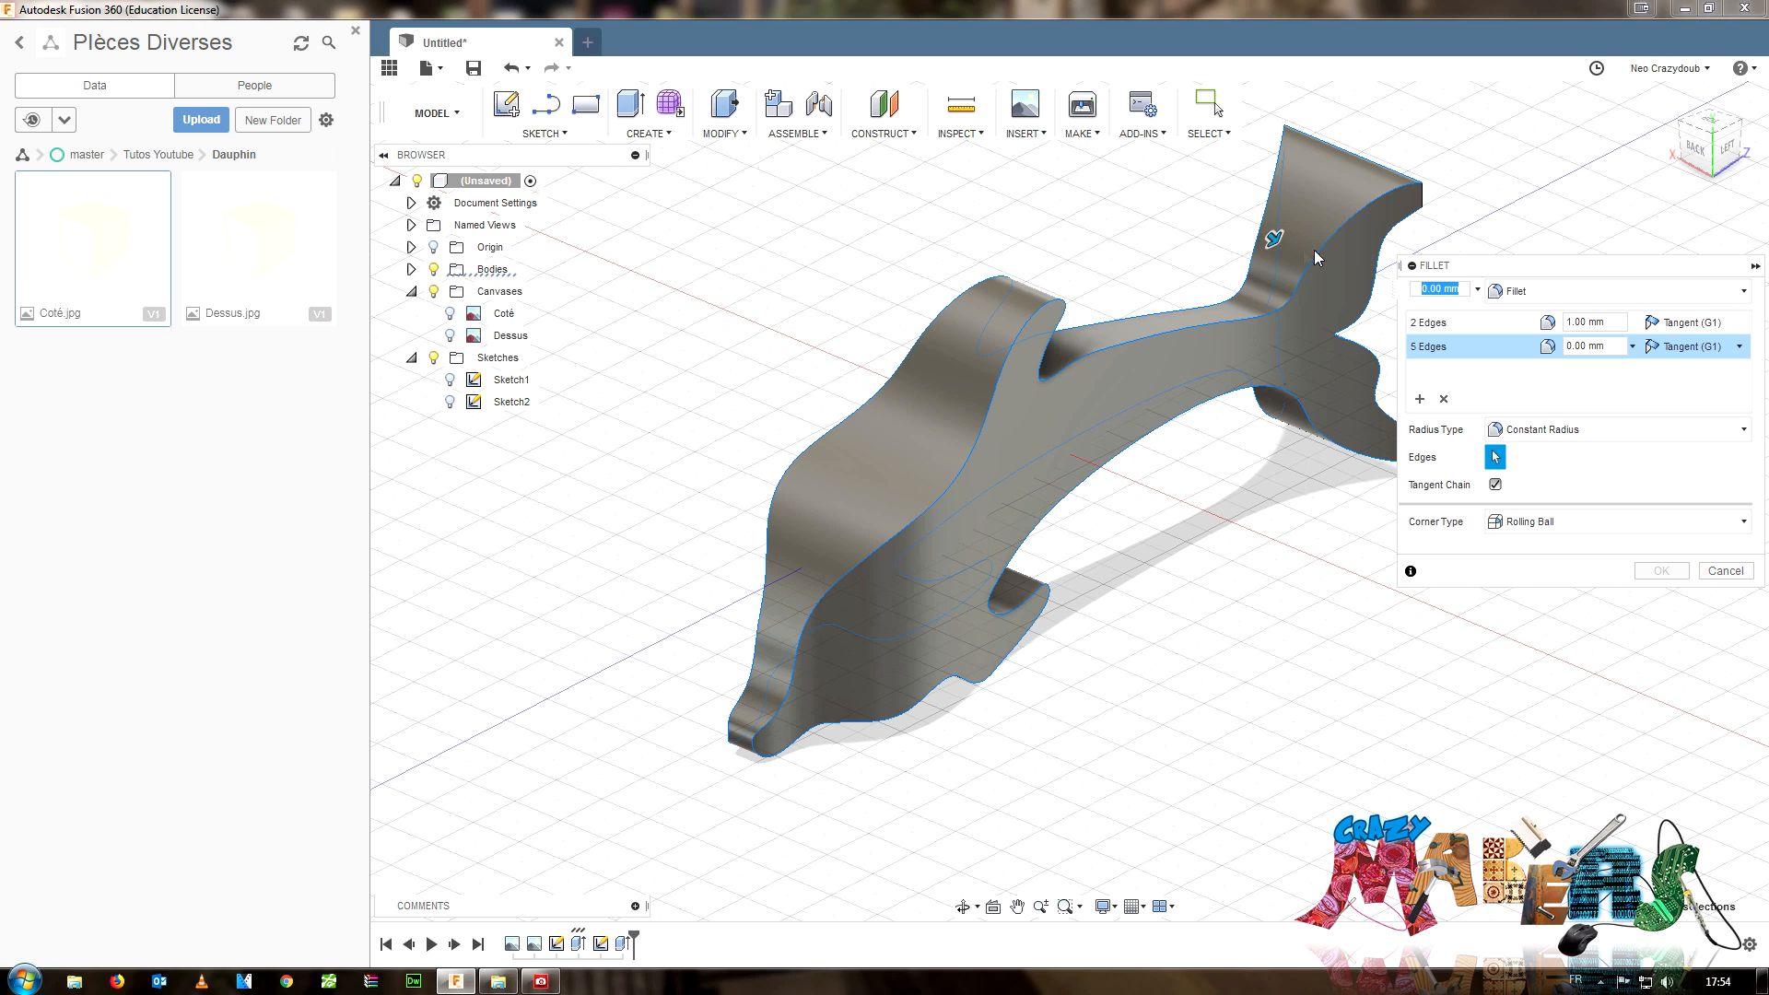
pyautogui.click(1373, 444)
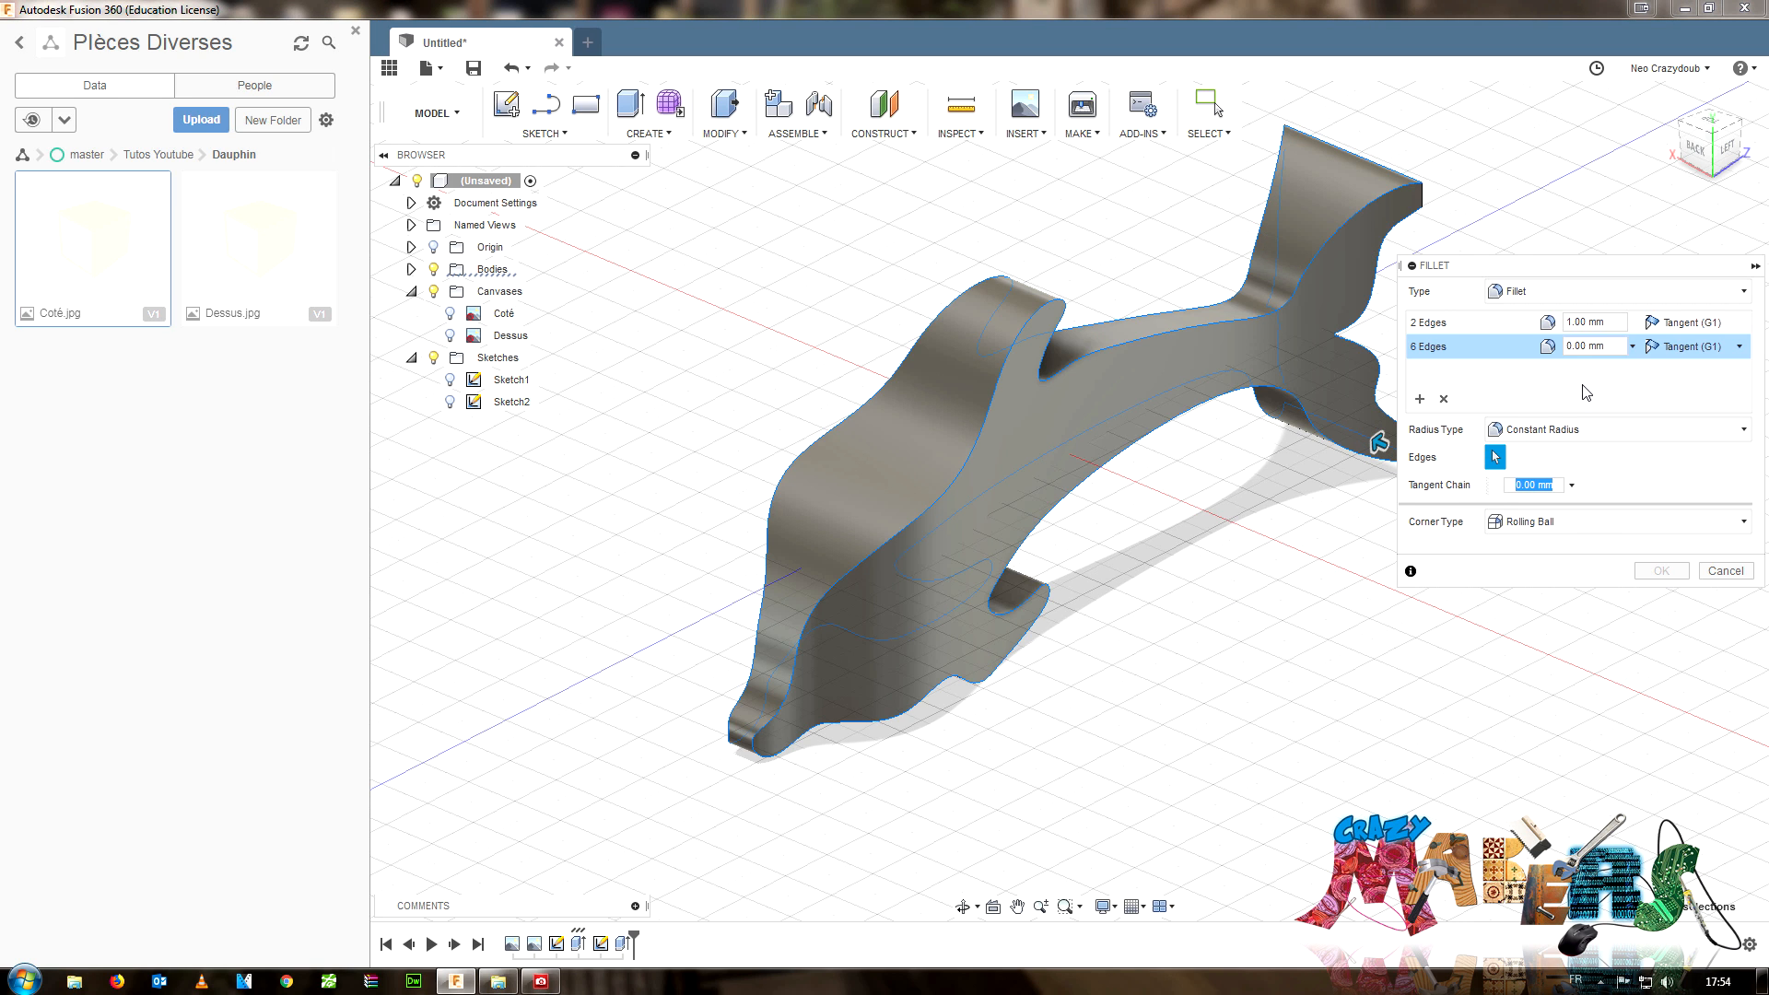
pyautogui.click(1443, 396)
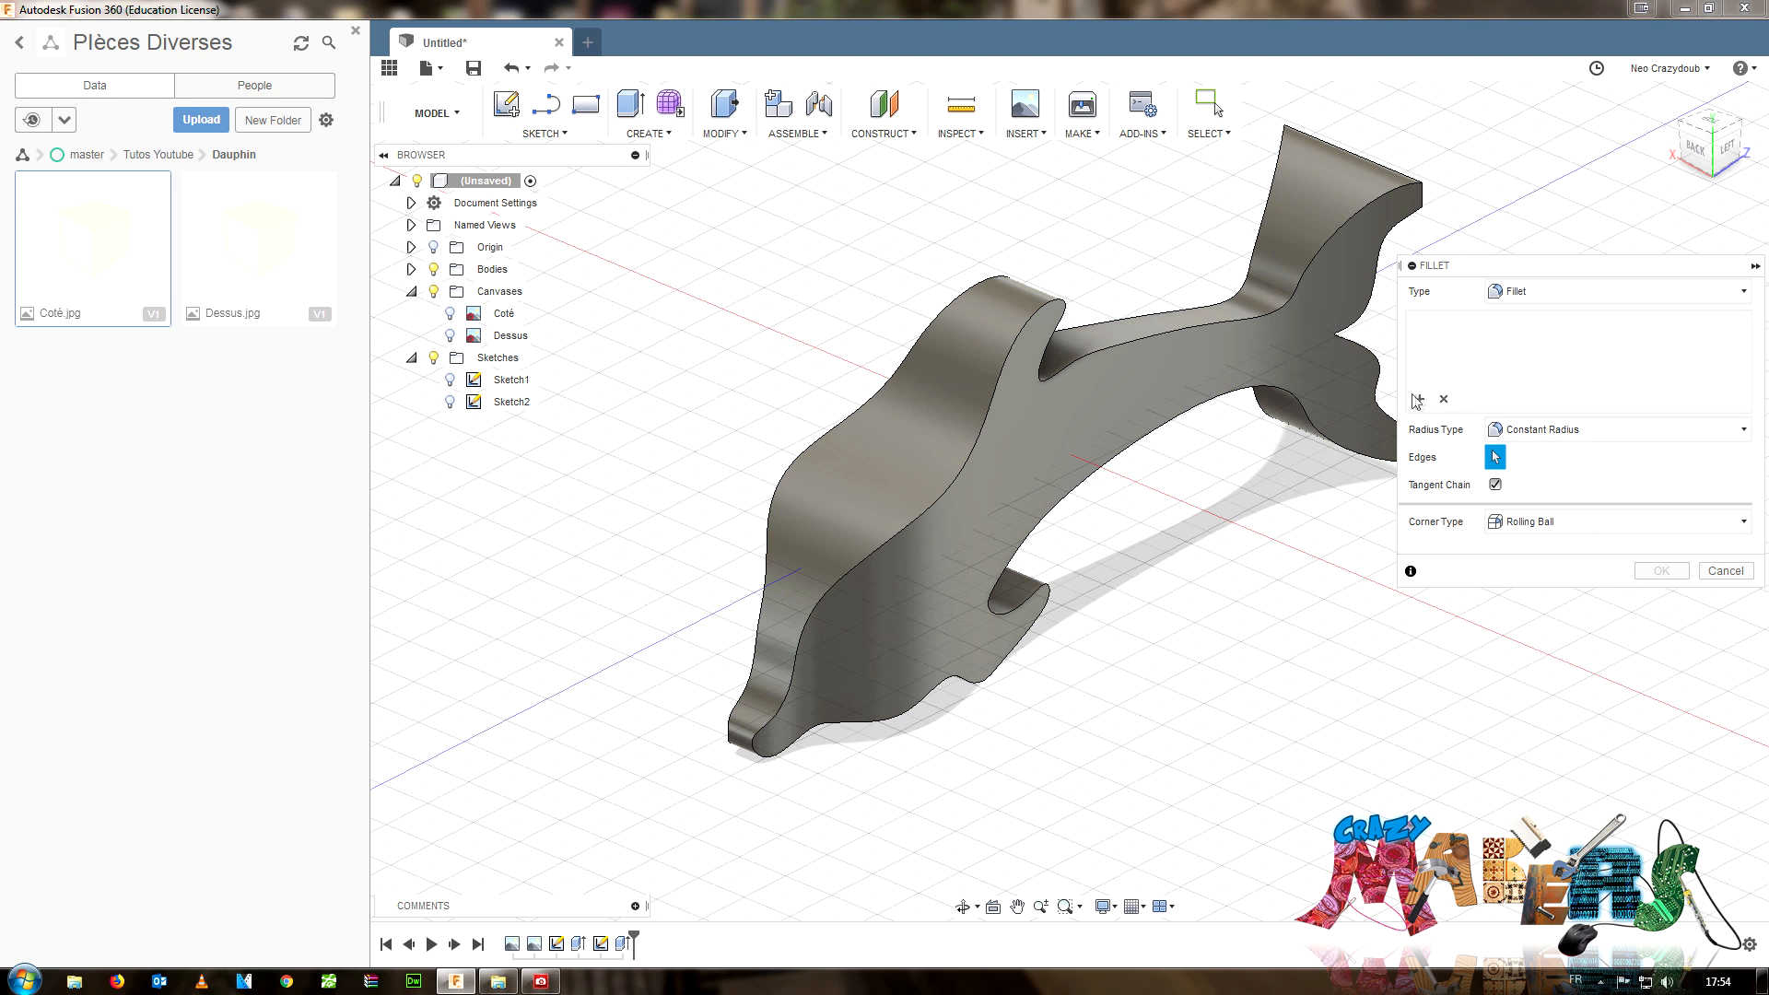
# - Try a 1 mm constant fillet on the body outline together with the tail fin end edges, and cancel the fillet
pyautogui.click(1233, 319)
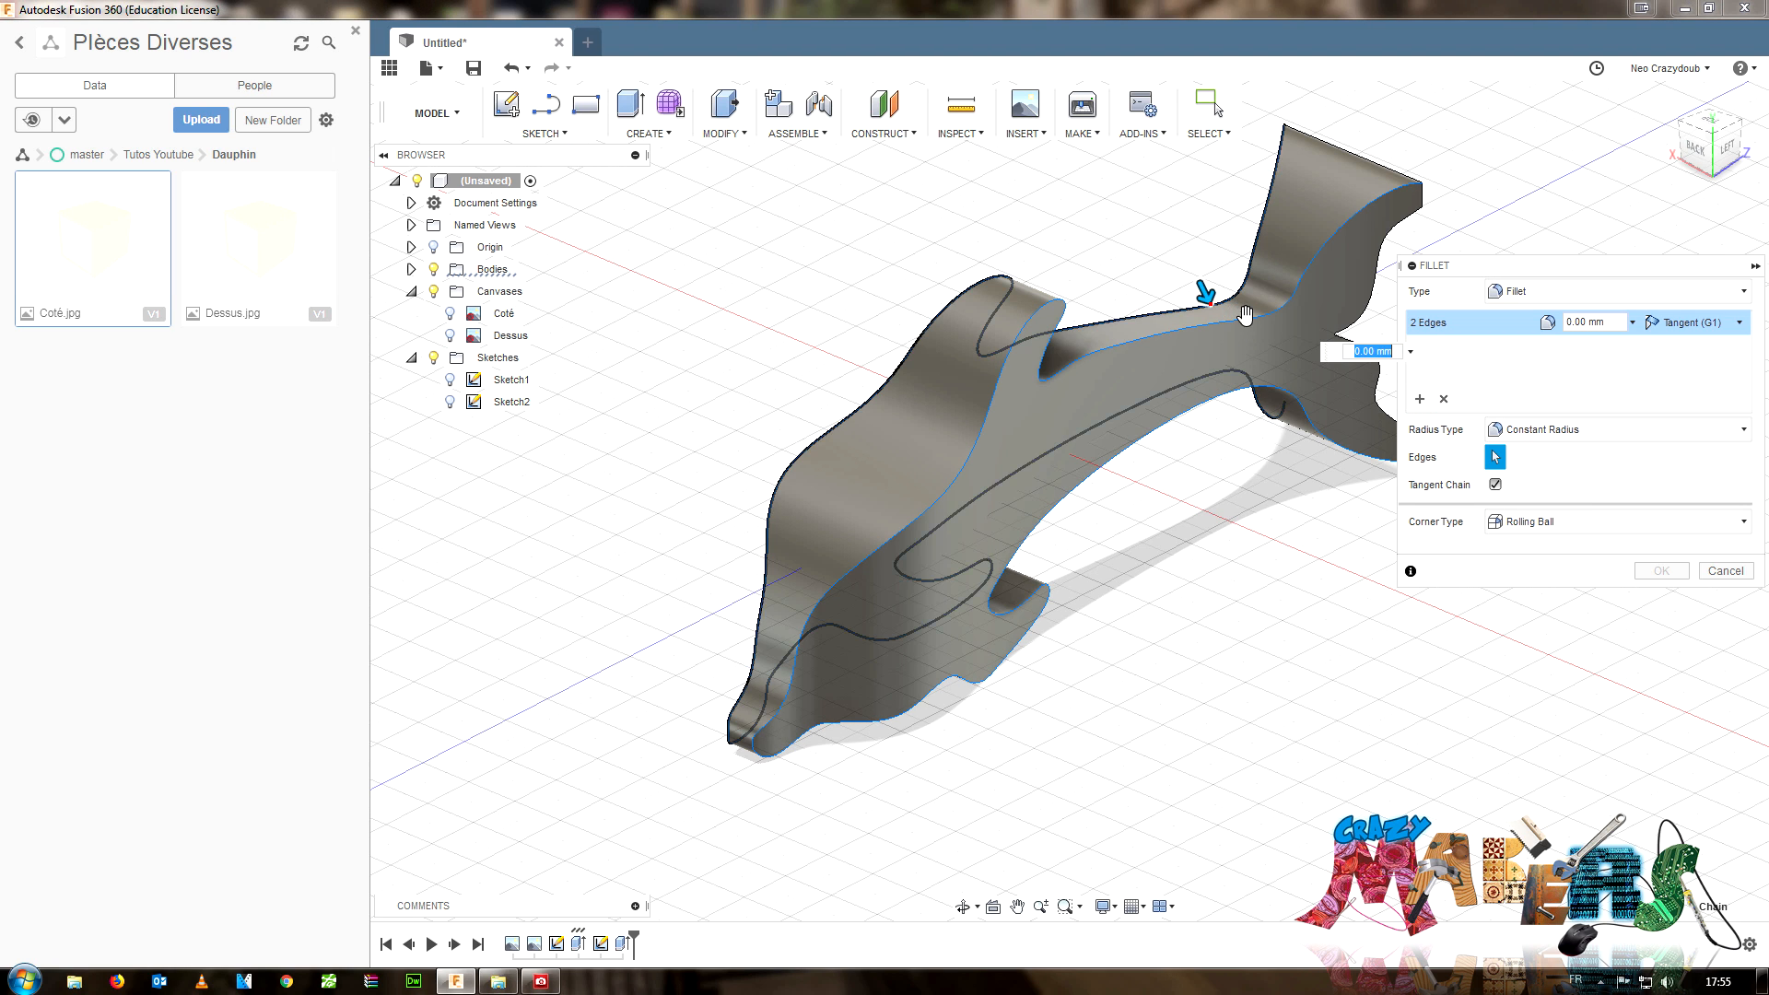
pyautogui.click(1279, 239)
pyautogui.click(1368, 175)
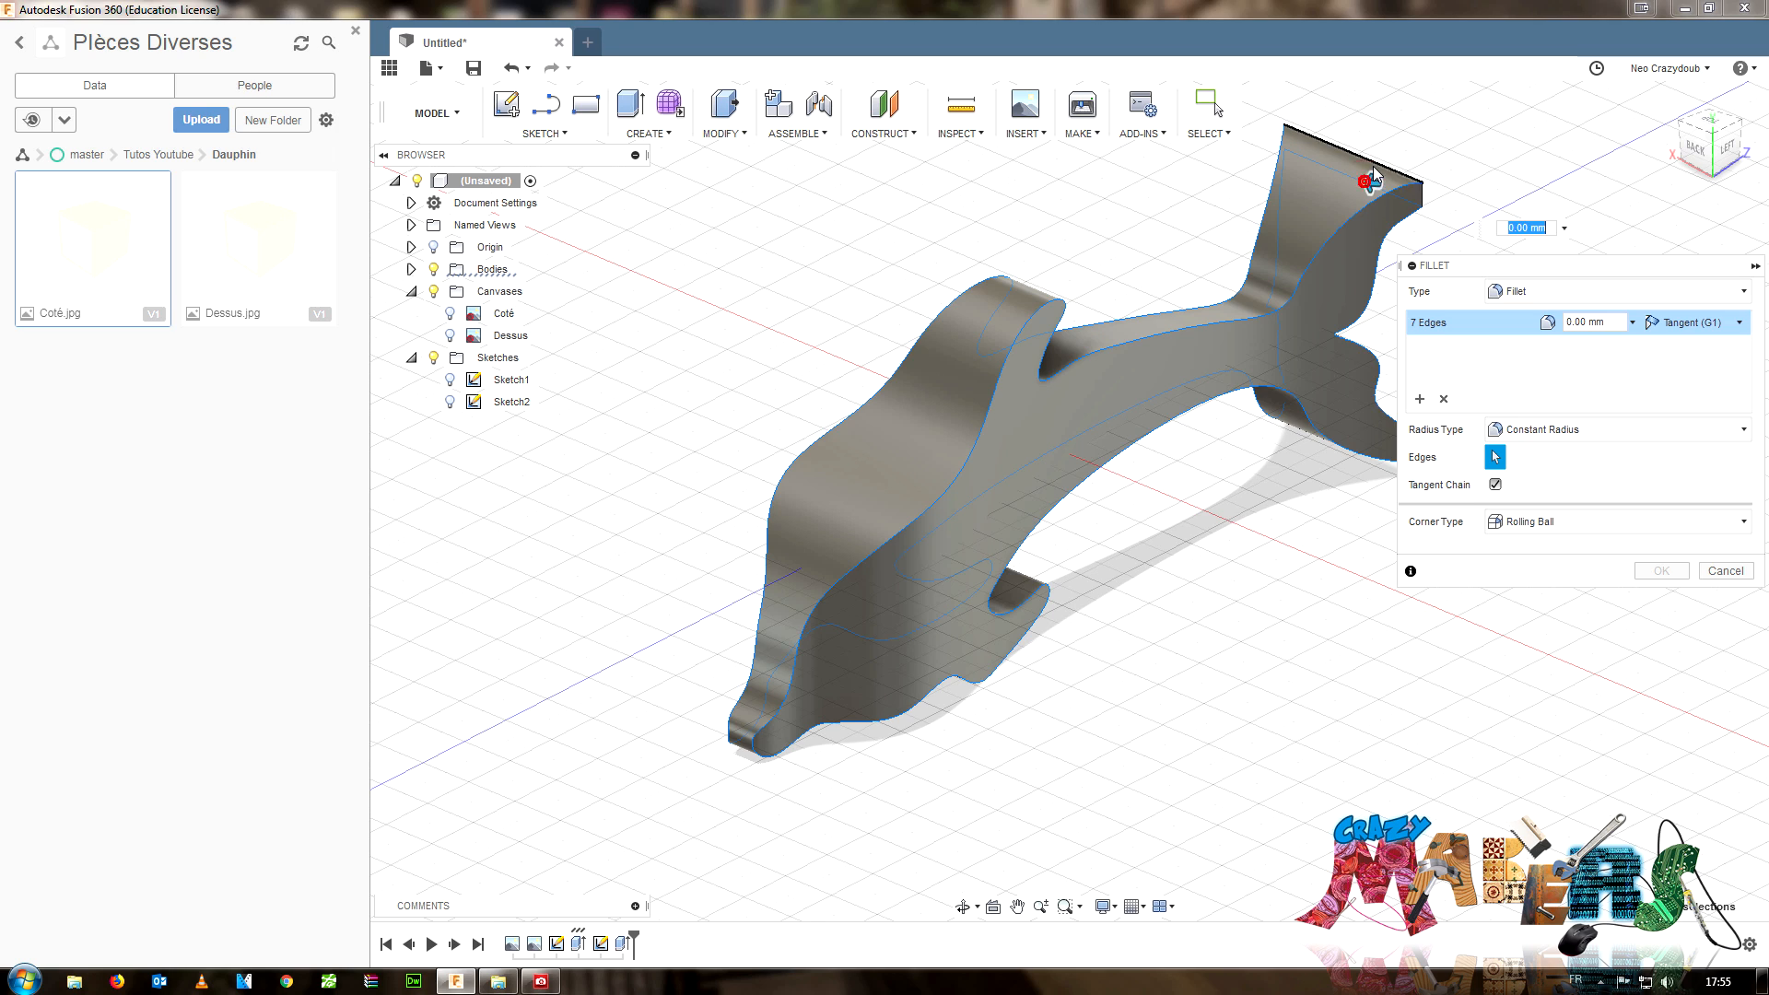
pyautogui.click(1352, 428)
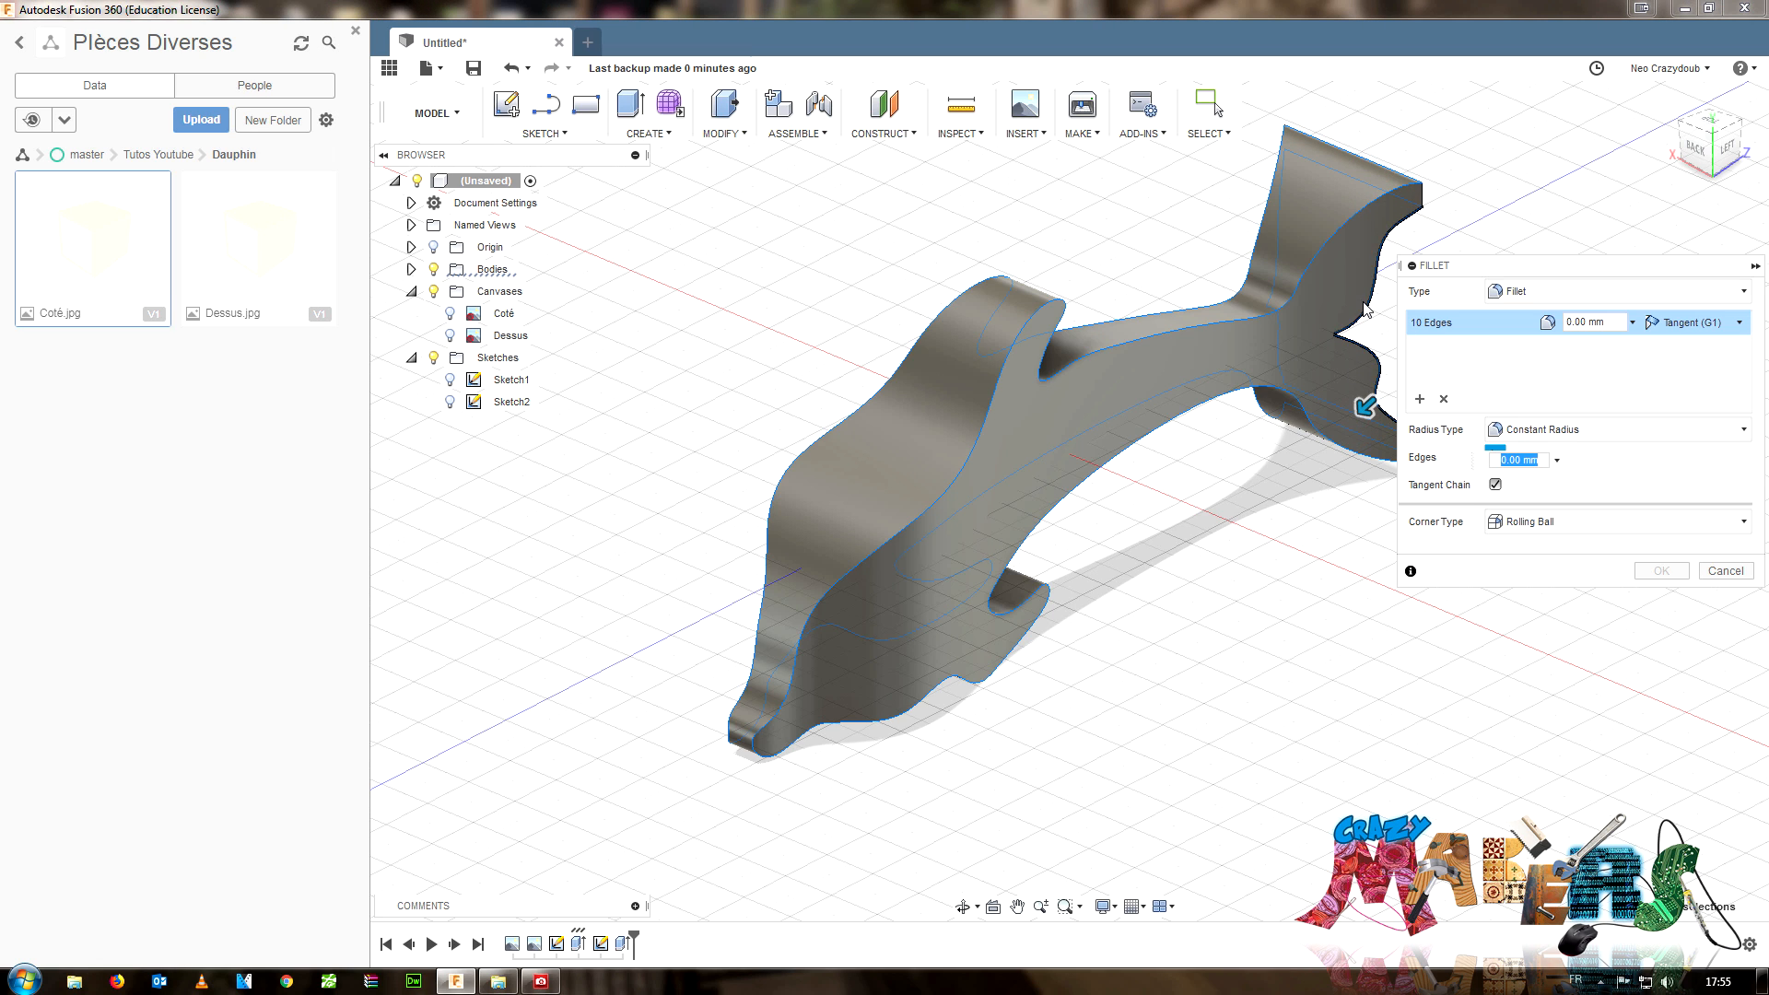
pyautogui.moveTo(1715, 123)
pyautogui.mouseDown()
pyautogui.moveTo(1626, 138)
pyautogui.moveTo(1555, 107)
pyautogui.moveTo(1541, 152)
pyautogui.mouseUp()
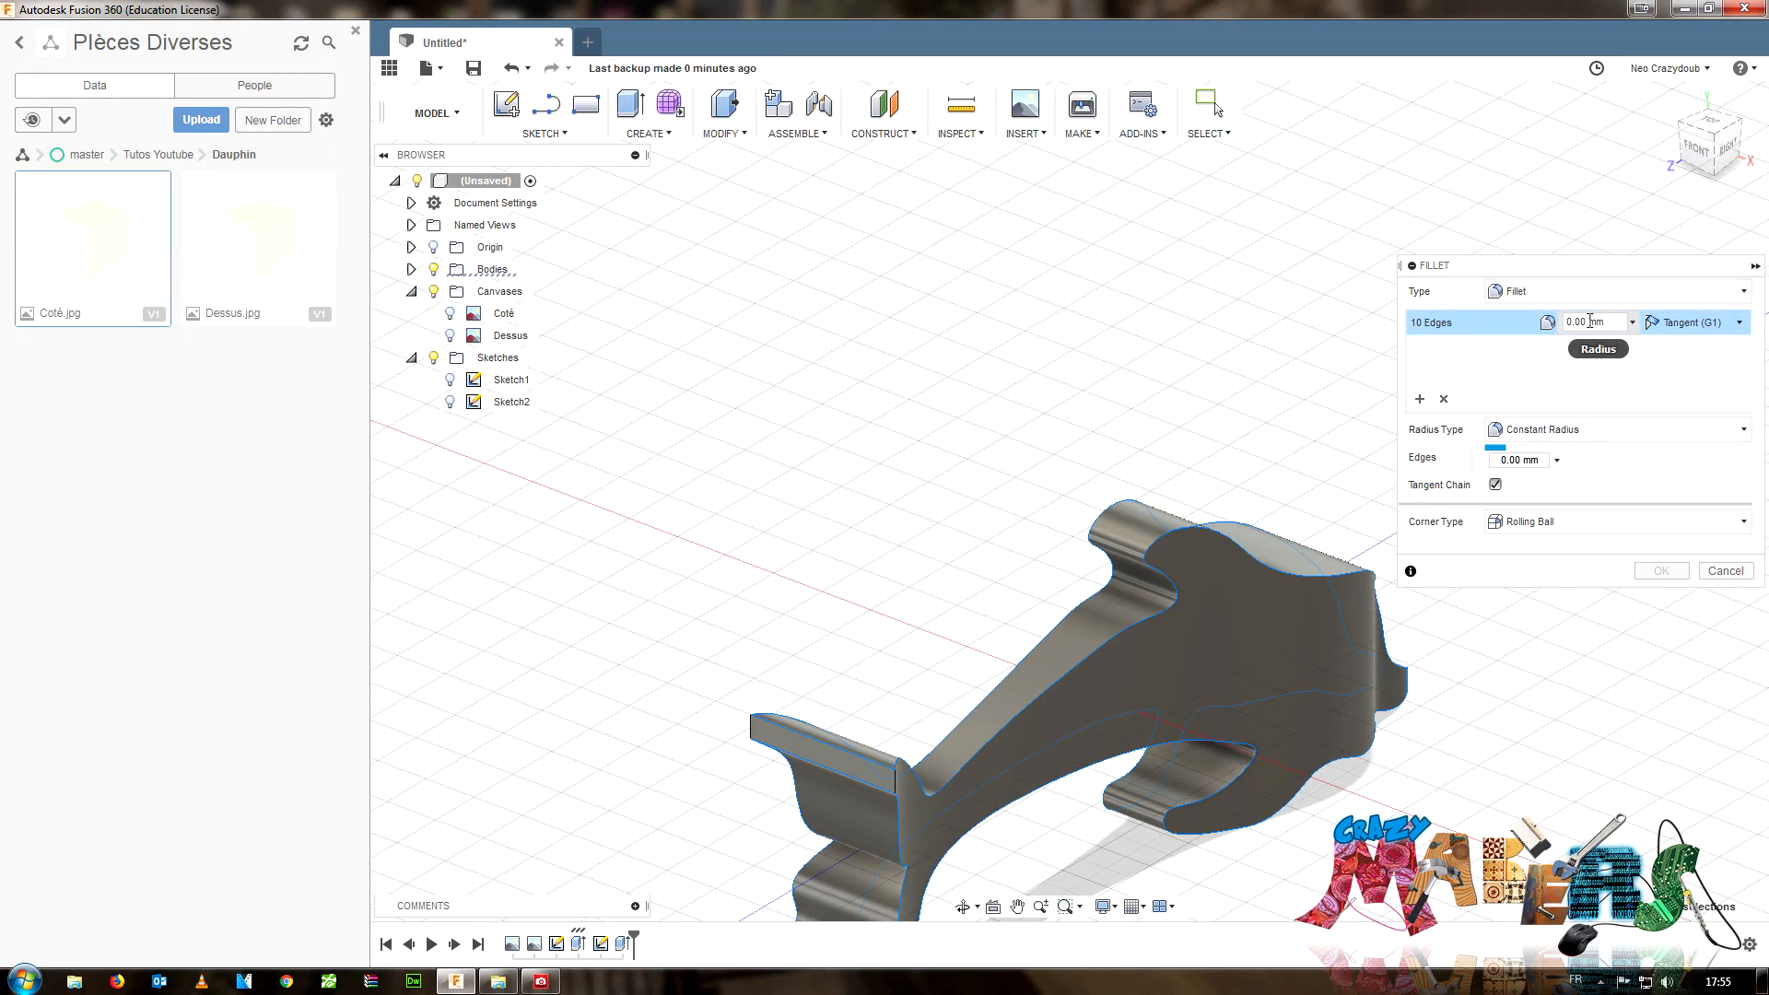
pyautogui.click(1446, 325)
pyautogui.press('BackSpace')
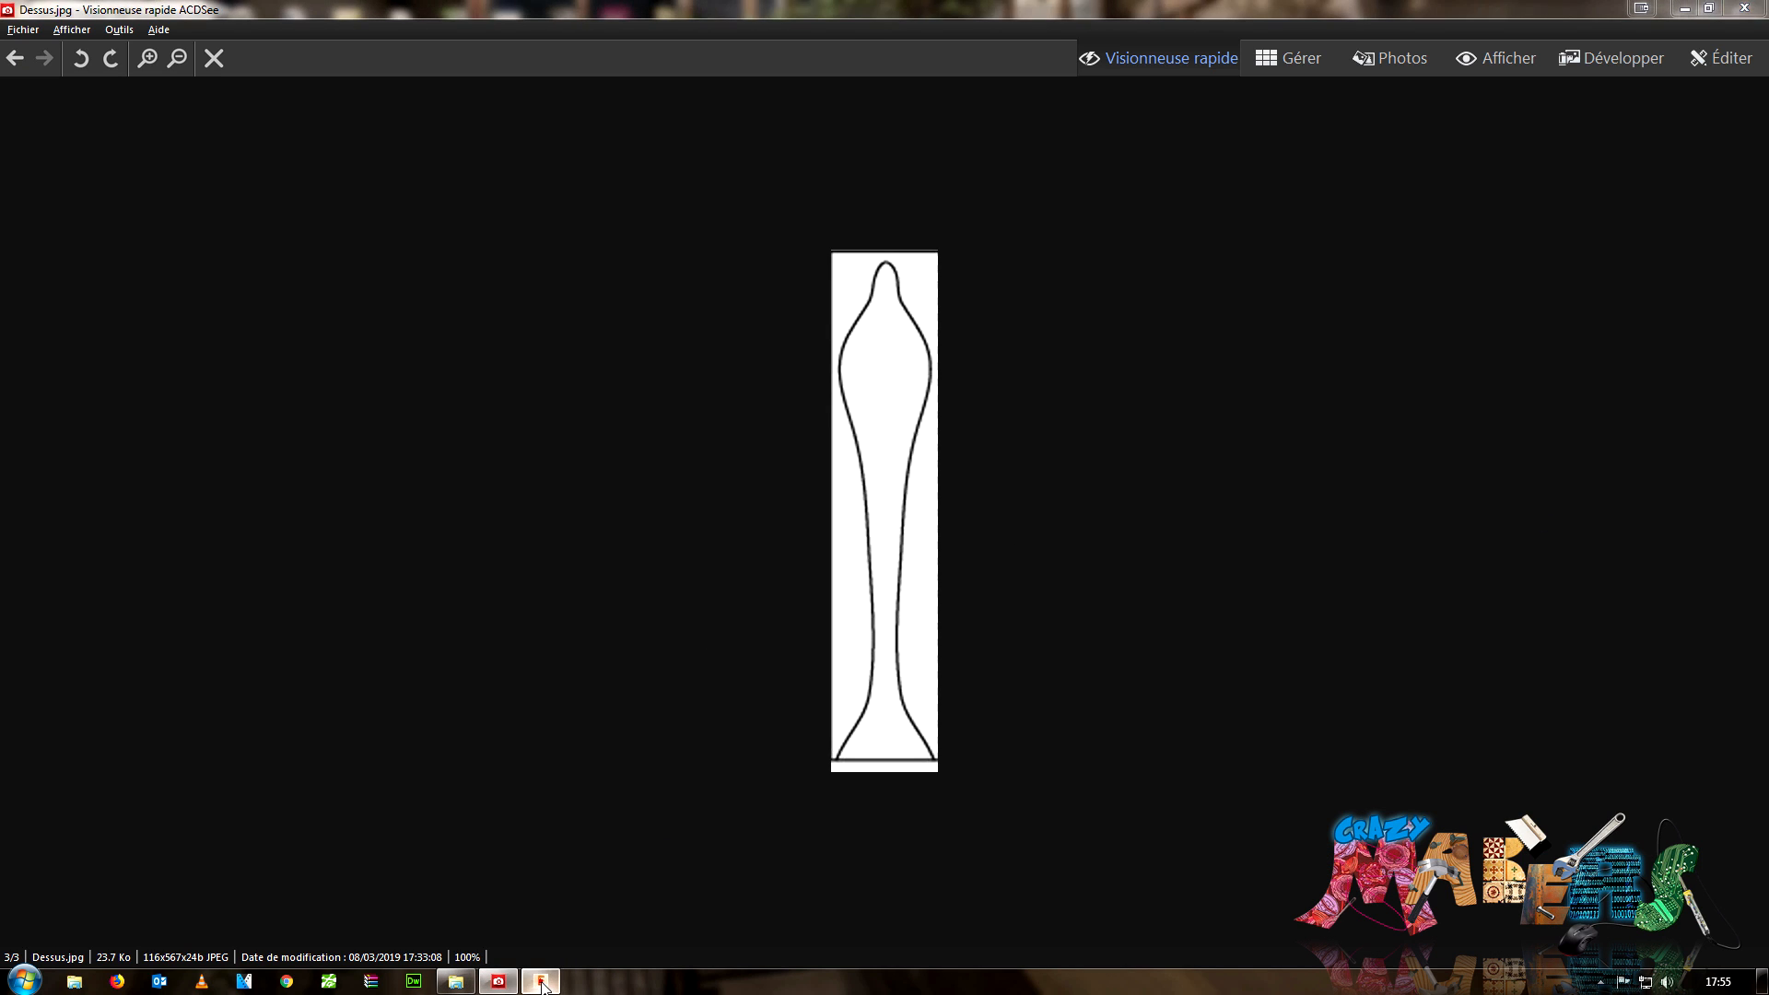
pyautogui.click(551, 981)
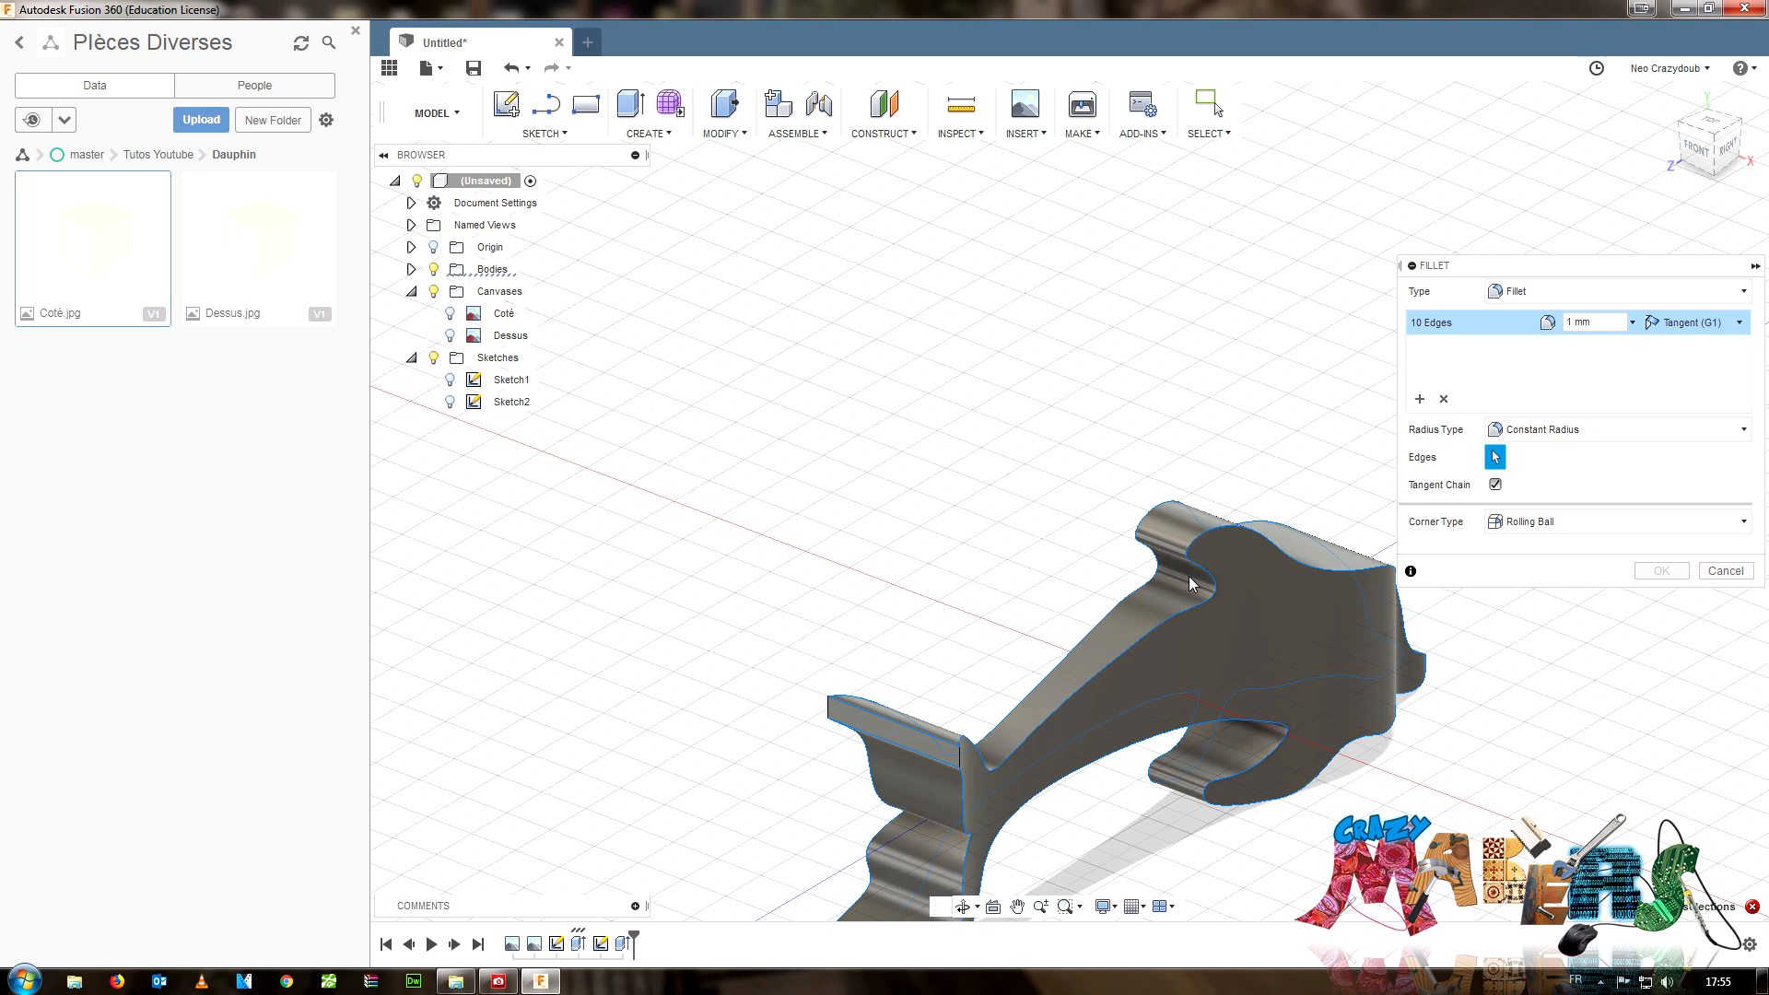
pyautogui.moveTo(1280, 793); pyautogui.dragTo(1121, 540, button='middle')
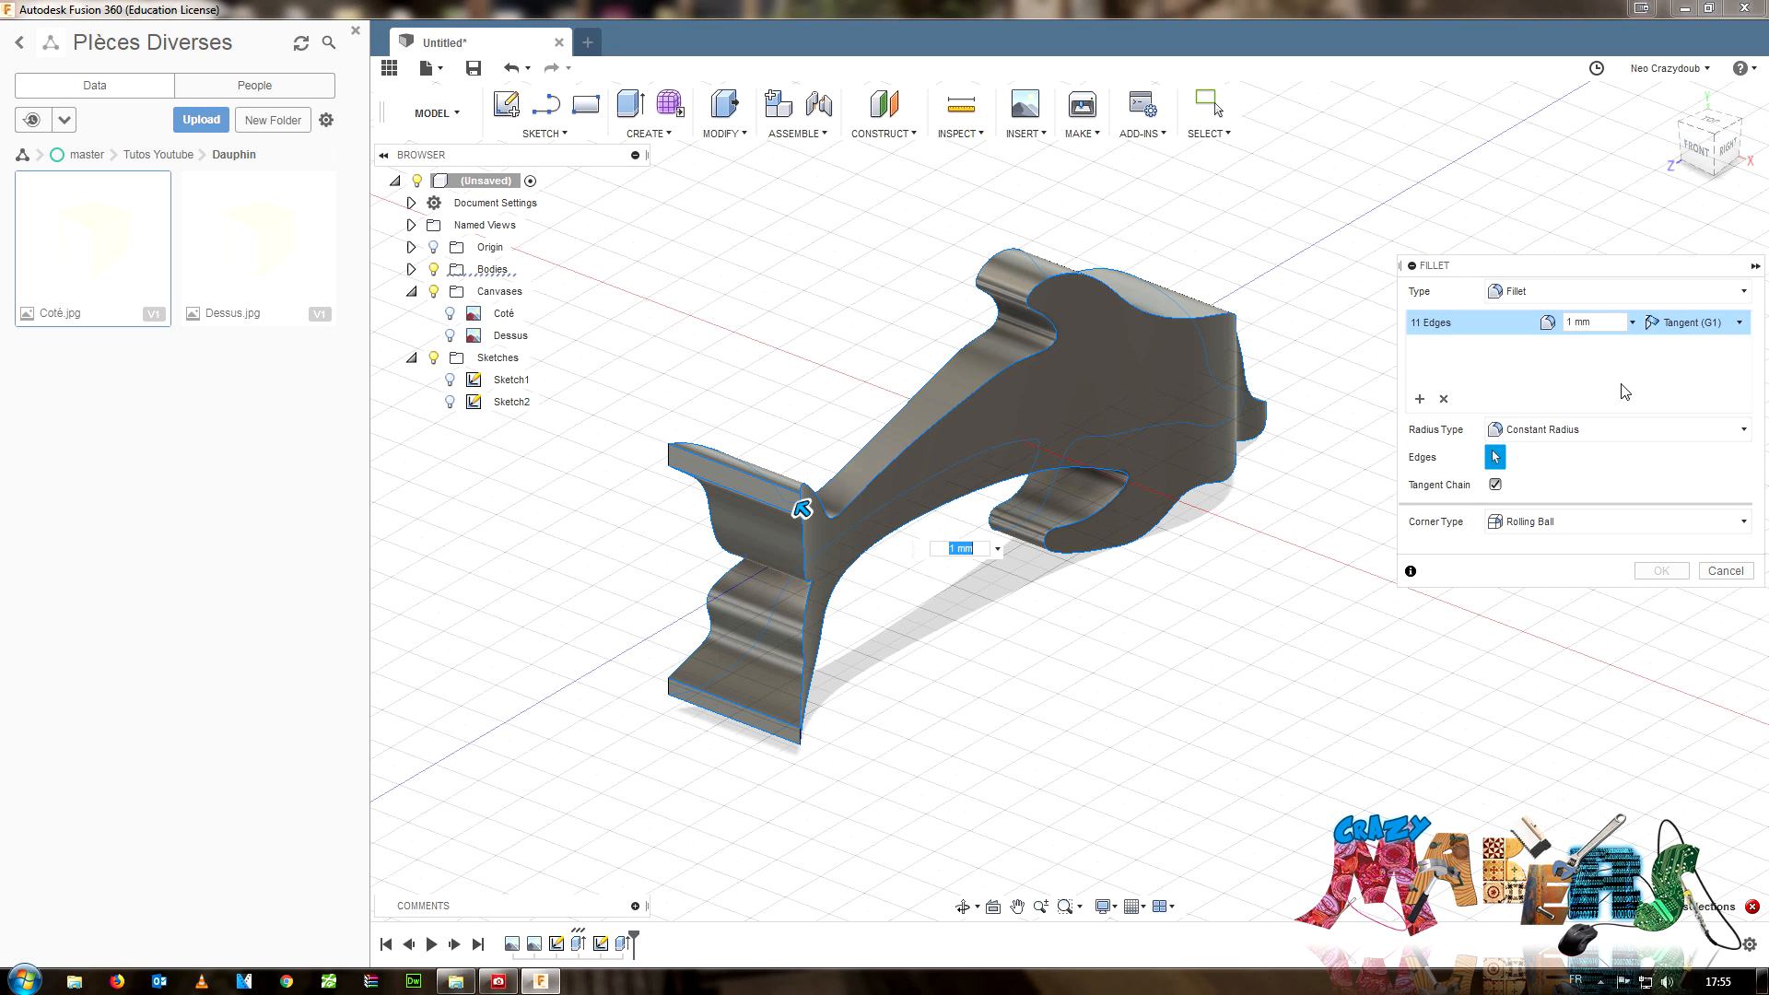
pyautogui.click(1726, 570)
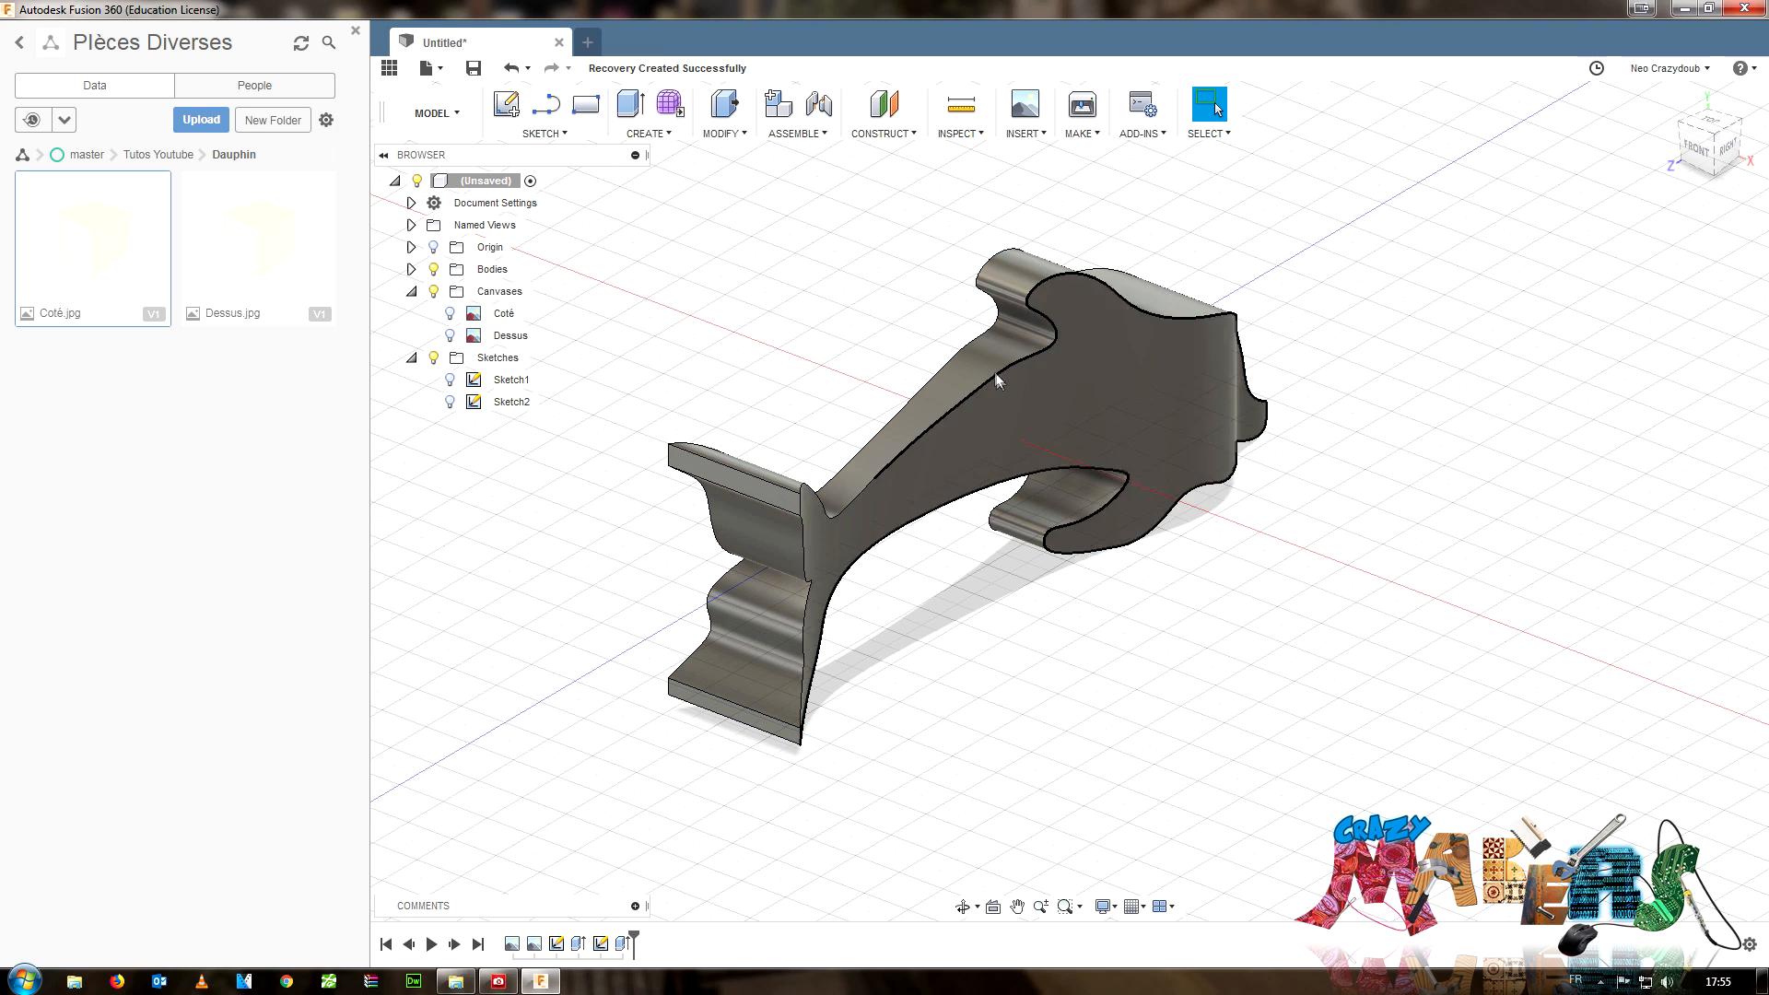
# - Fillet the dolphin's outline edges on both sides of the body with a 1 mm radius, leaving out the tail end edges
pyautogui.keyDown('ctrl'); pyautogui.click(855, 491); pyautogui.keyUp('ctrl')
pyautogui.press('Escape')
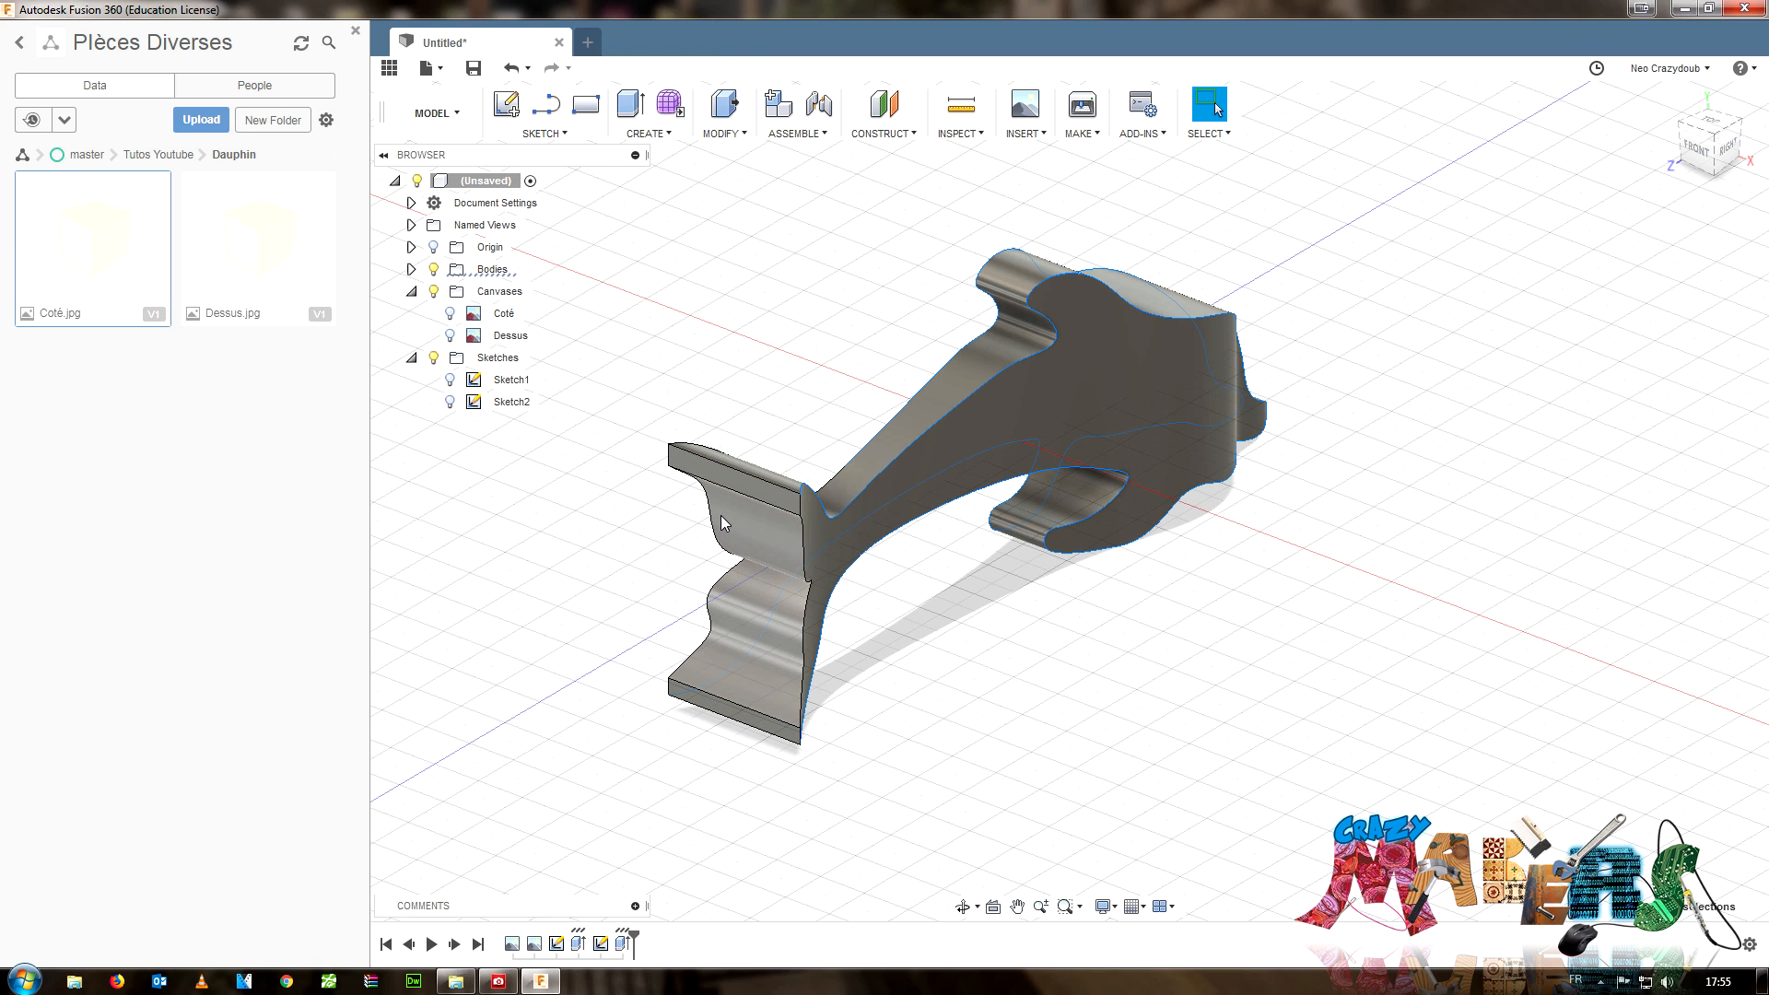
pyautogui.click(1699, 151)
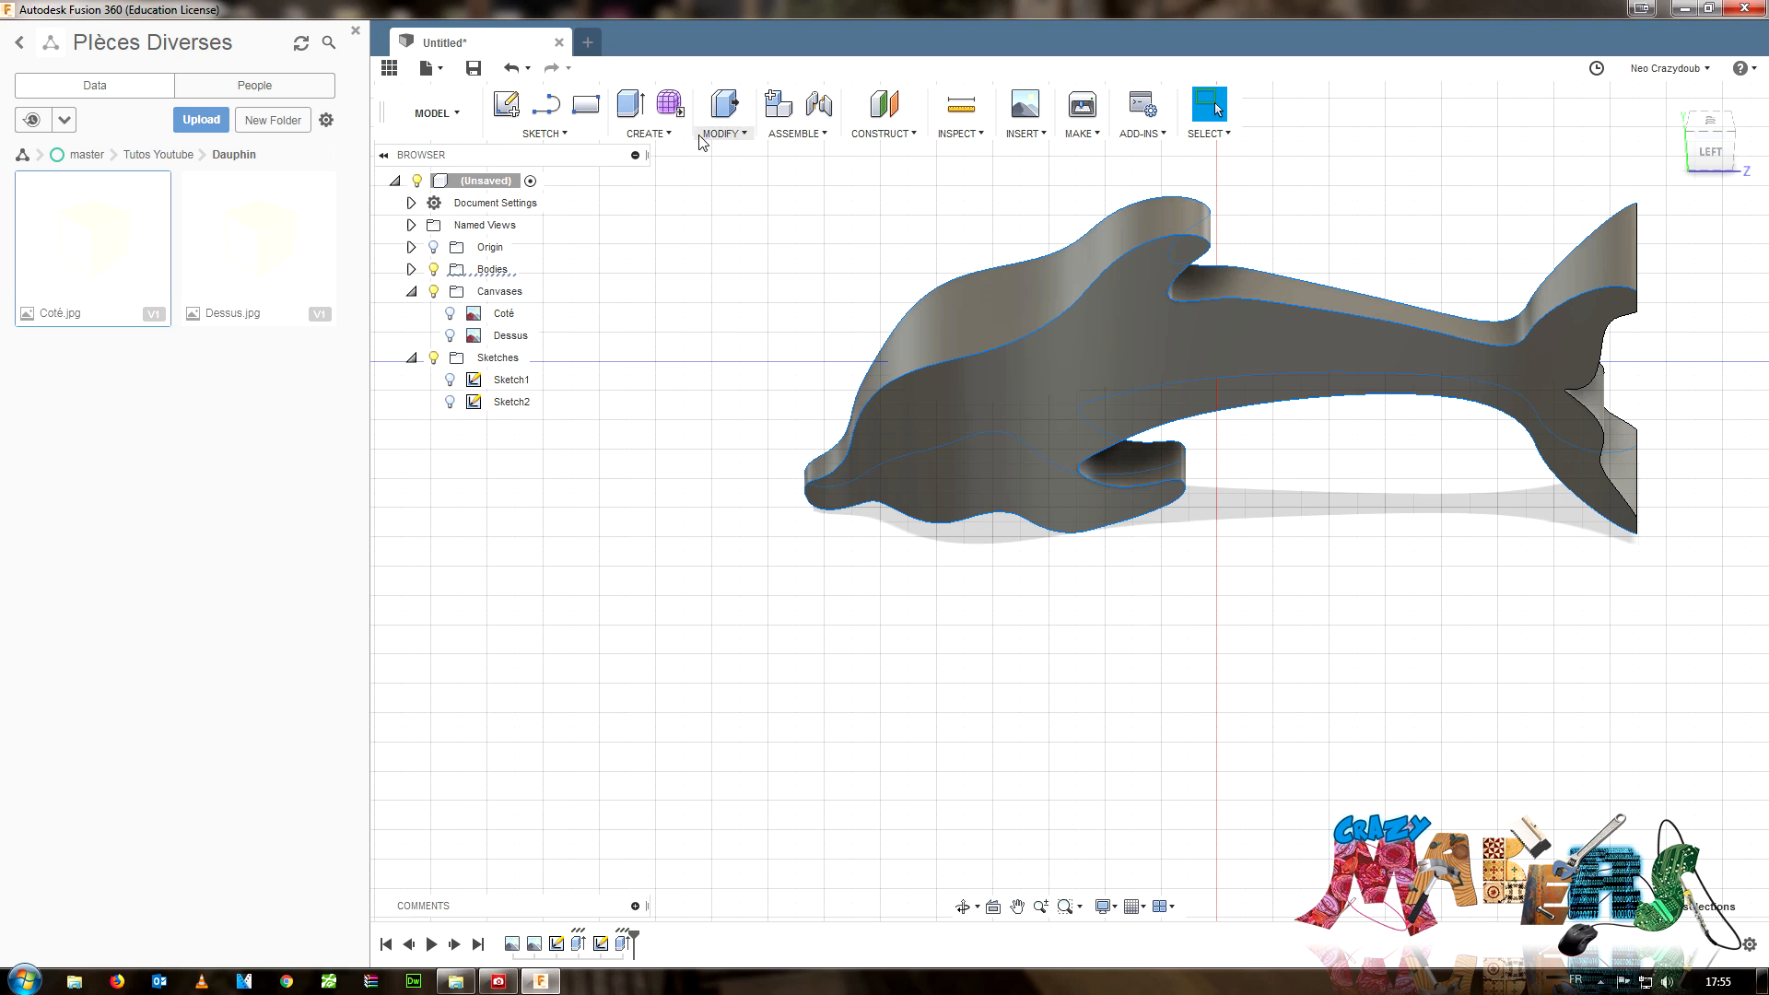
pyautogui.click(662, 136)
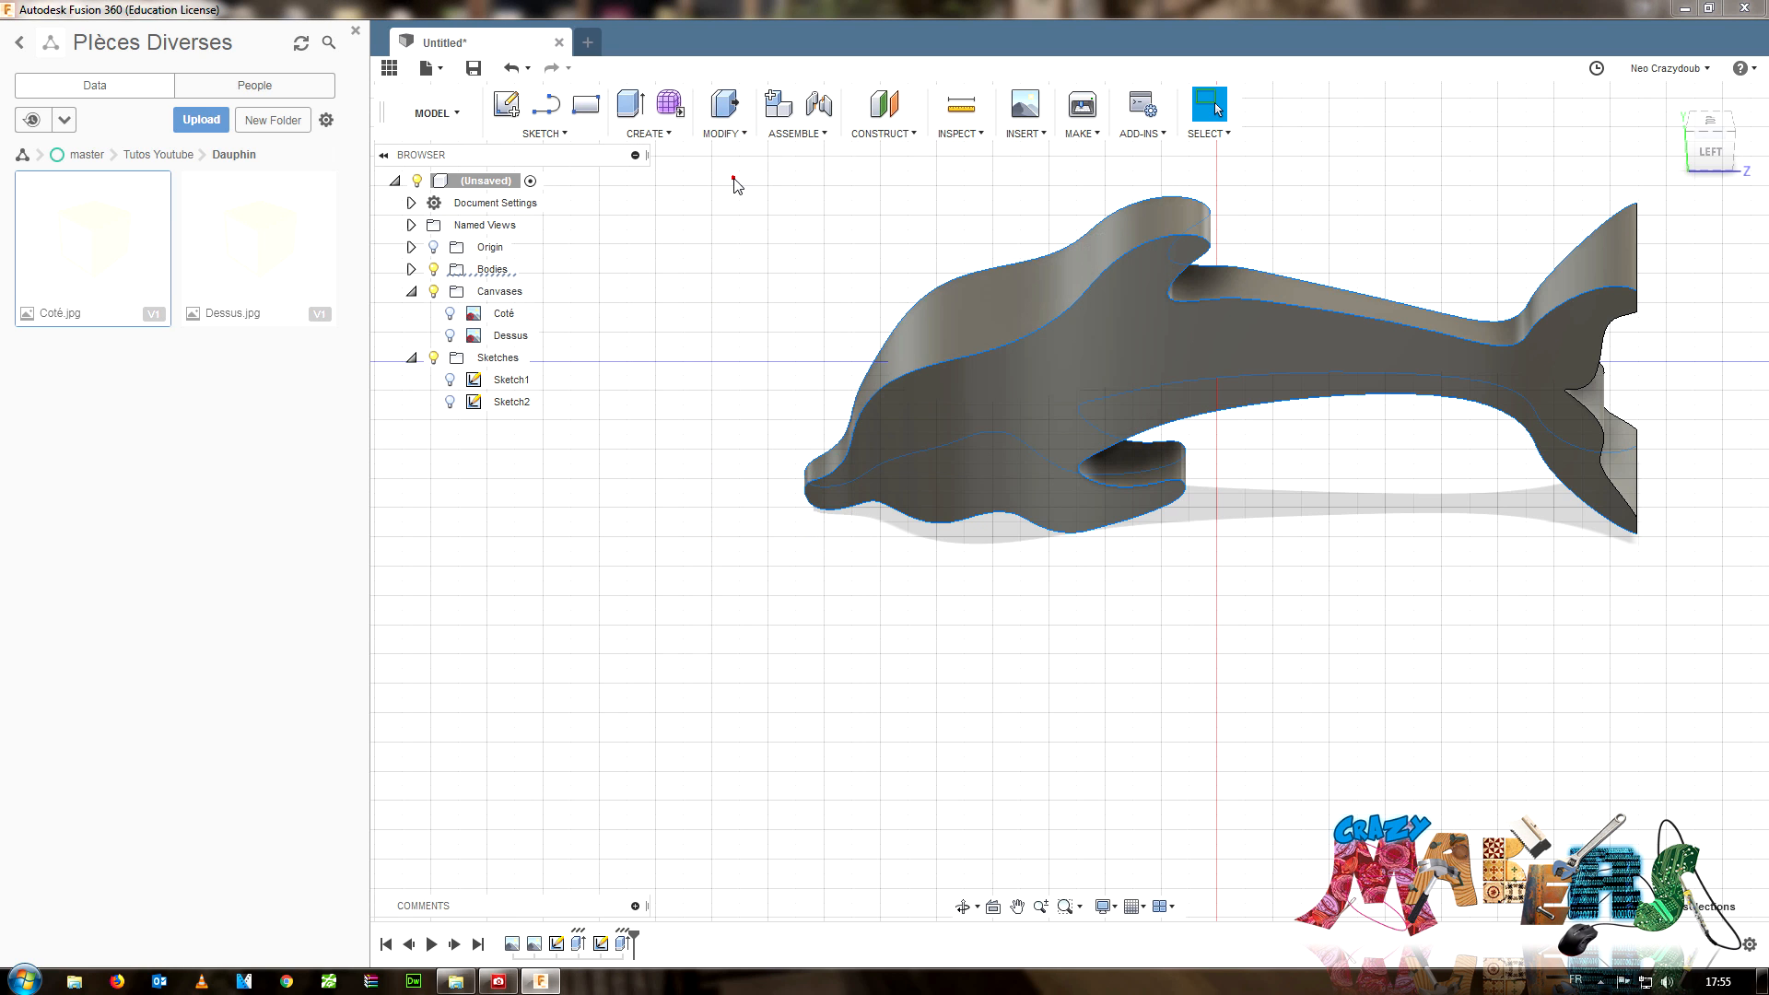
pyautogui.press('f')
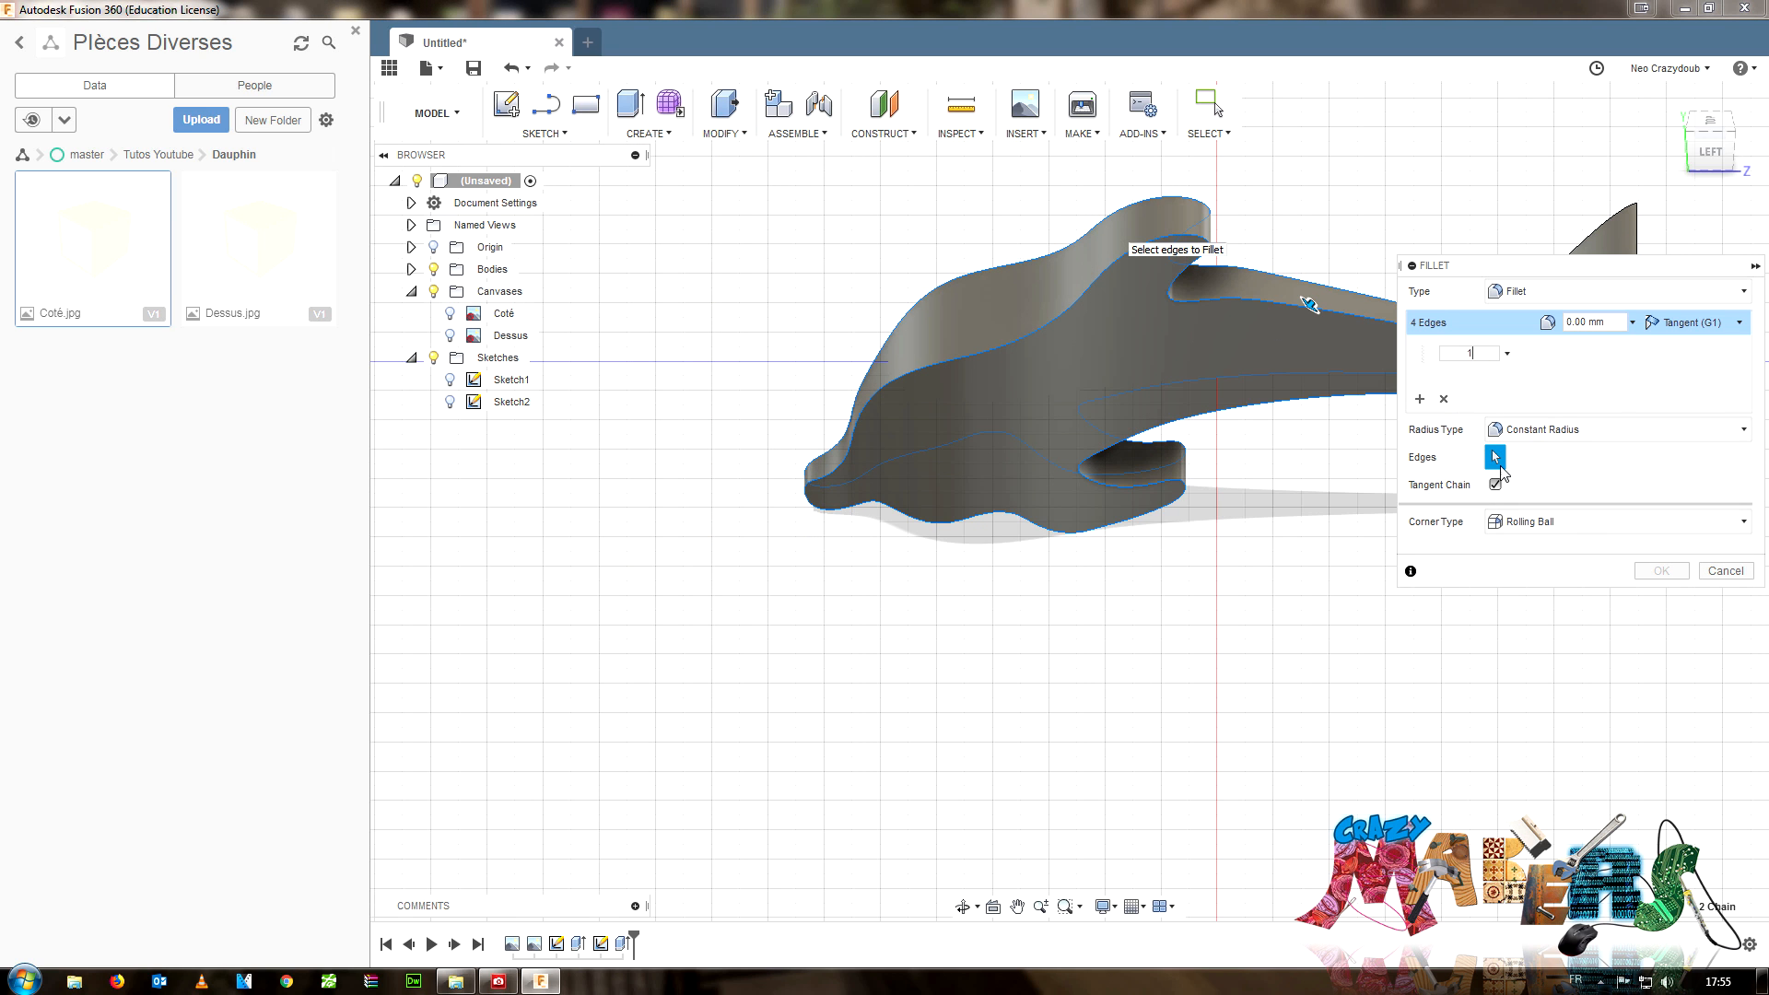
pyautogui.click(1647, 570)
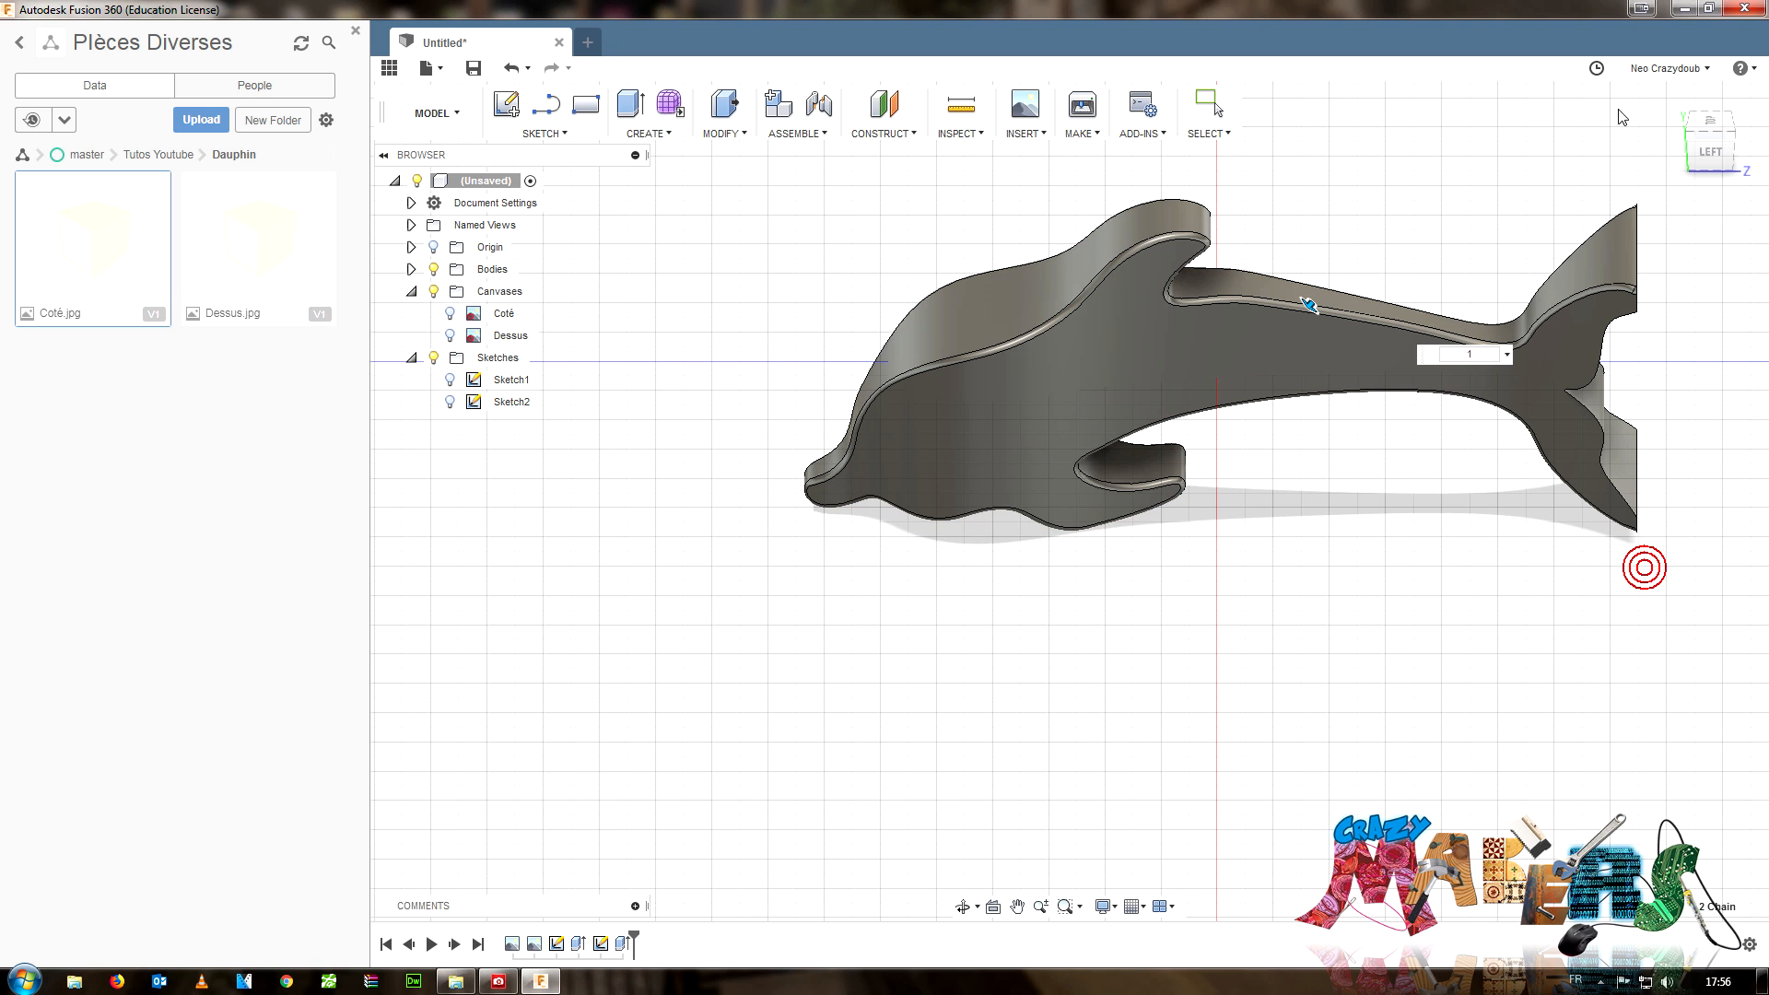
pyautogui.moveTo(1707, 154)
pyautogui.mouseDown()
pyautogui.moveTo(1758, 117)
pyautogui.moveTo(1716, 127)
pyautogui.moveTo(1741, 115)
pyautogui.moveTo(1734, 154)
pyautogui.moveTo(1751, 119)
pyautogui.moveTo(1693, 145)
pyautogui.moveTo(1705, 154)
pyautogui.mouseUp()
pyautogui.moveTo(977, 516)
pyautogui.keyDown('shift'); pyautogui.mouseDown(button='middle')
pyautogui.moveTo(1087, 460)
pyautogui.moveTo(1184, 474)
pyautogui.moveTo(1239, 516)
pyautogui.moveTo(1280, 460)
pyautogui.moveTo(1267, 433)
pyautogui.moveTo(1152, 442)
pyautogui.moveTo(995, 511)
pyautogui.mouseUp(button='middle'); pyautogui.keyUp('shift')
pyautogui.click(1700, 159)
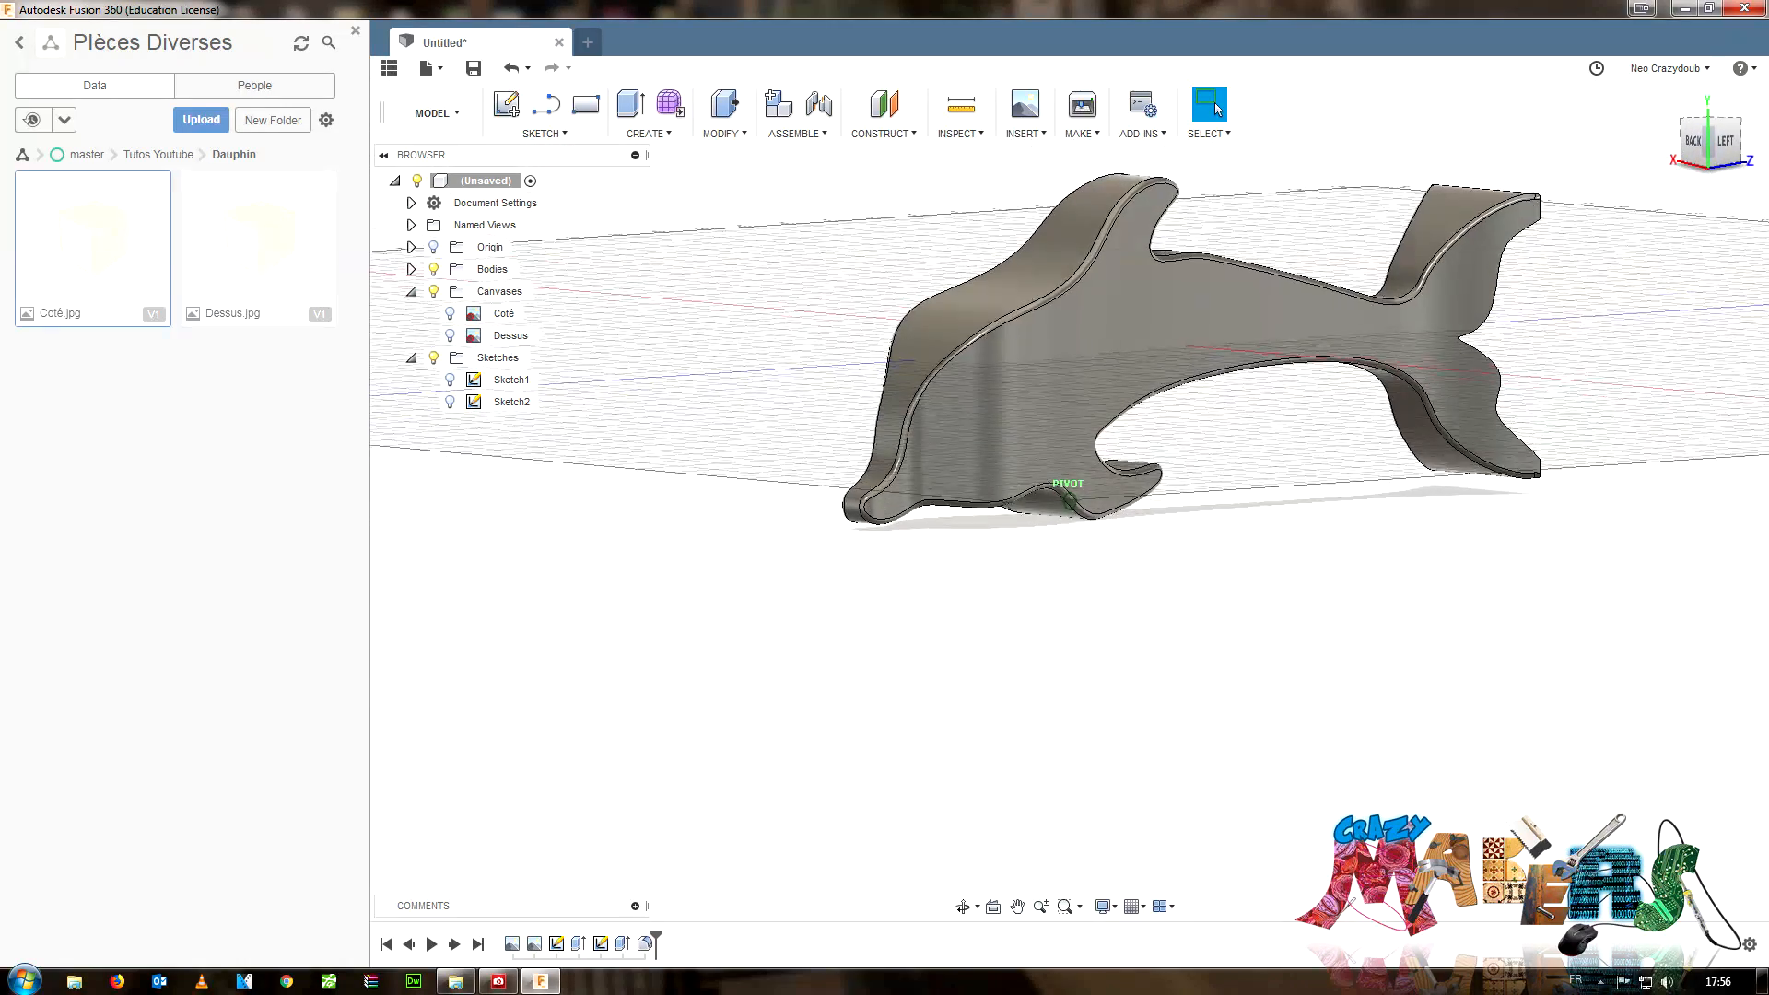